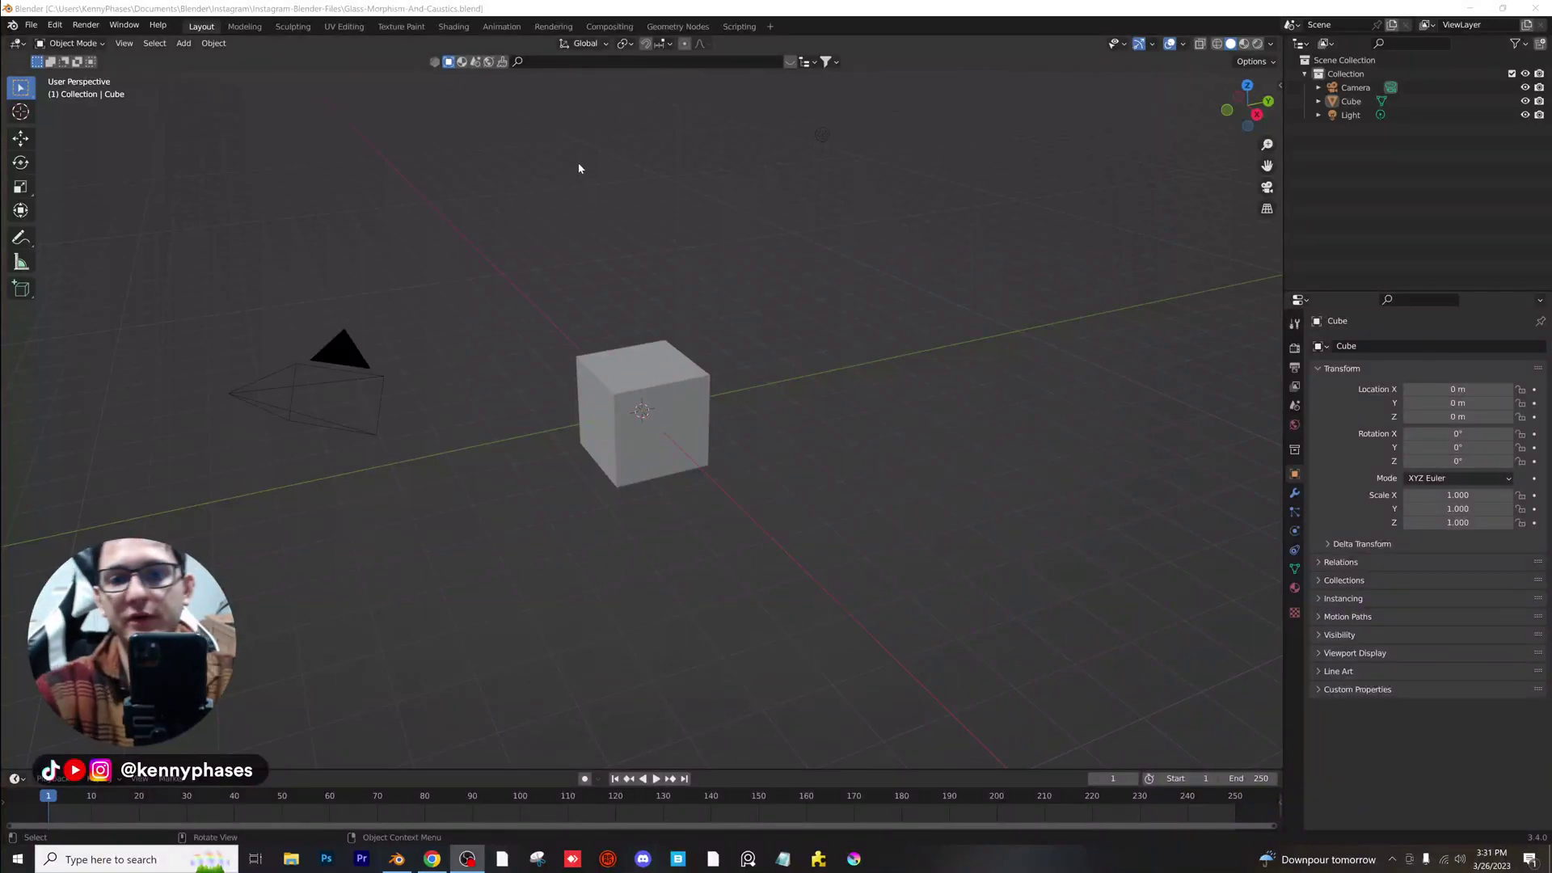
# Delete the default light from the scene.
pyautogui.scroll(1, 623, 329)
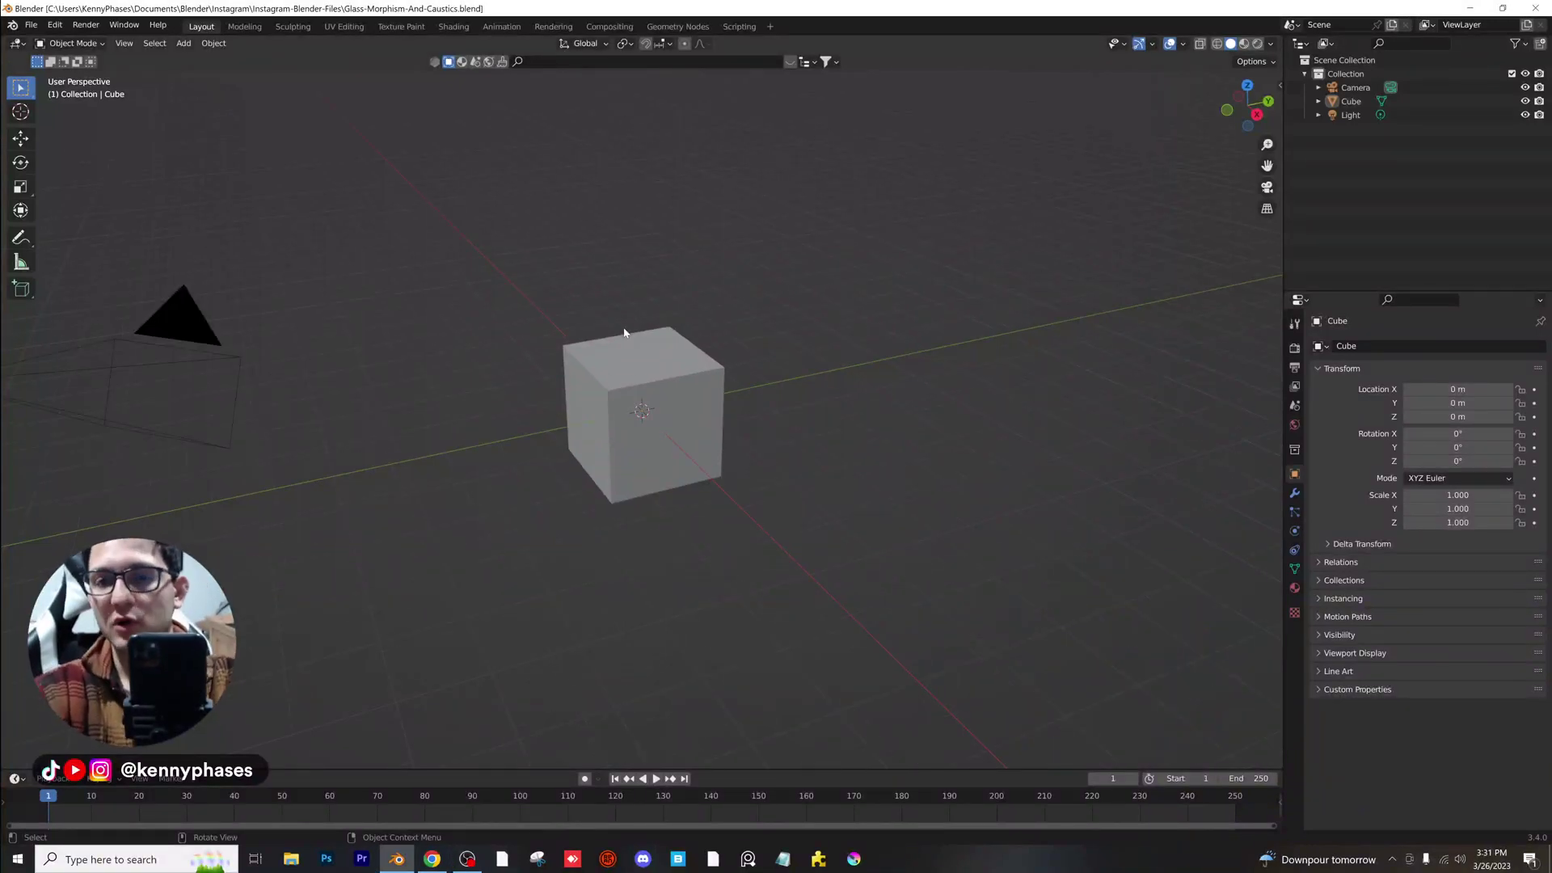
pyautogui.keyDown('shift'); pyautogui.moveTo(696, 332); pyautogui.dragTo(770, 272, button='middle'); pyautogui.keyUp('shift')
pyautogui.scroll(-2, 675, 392)
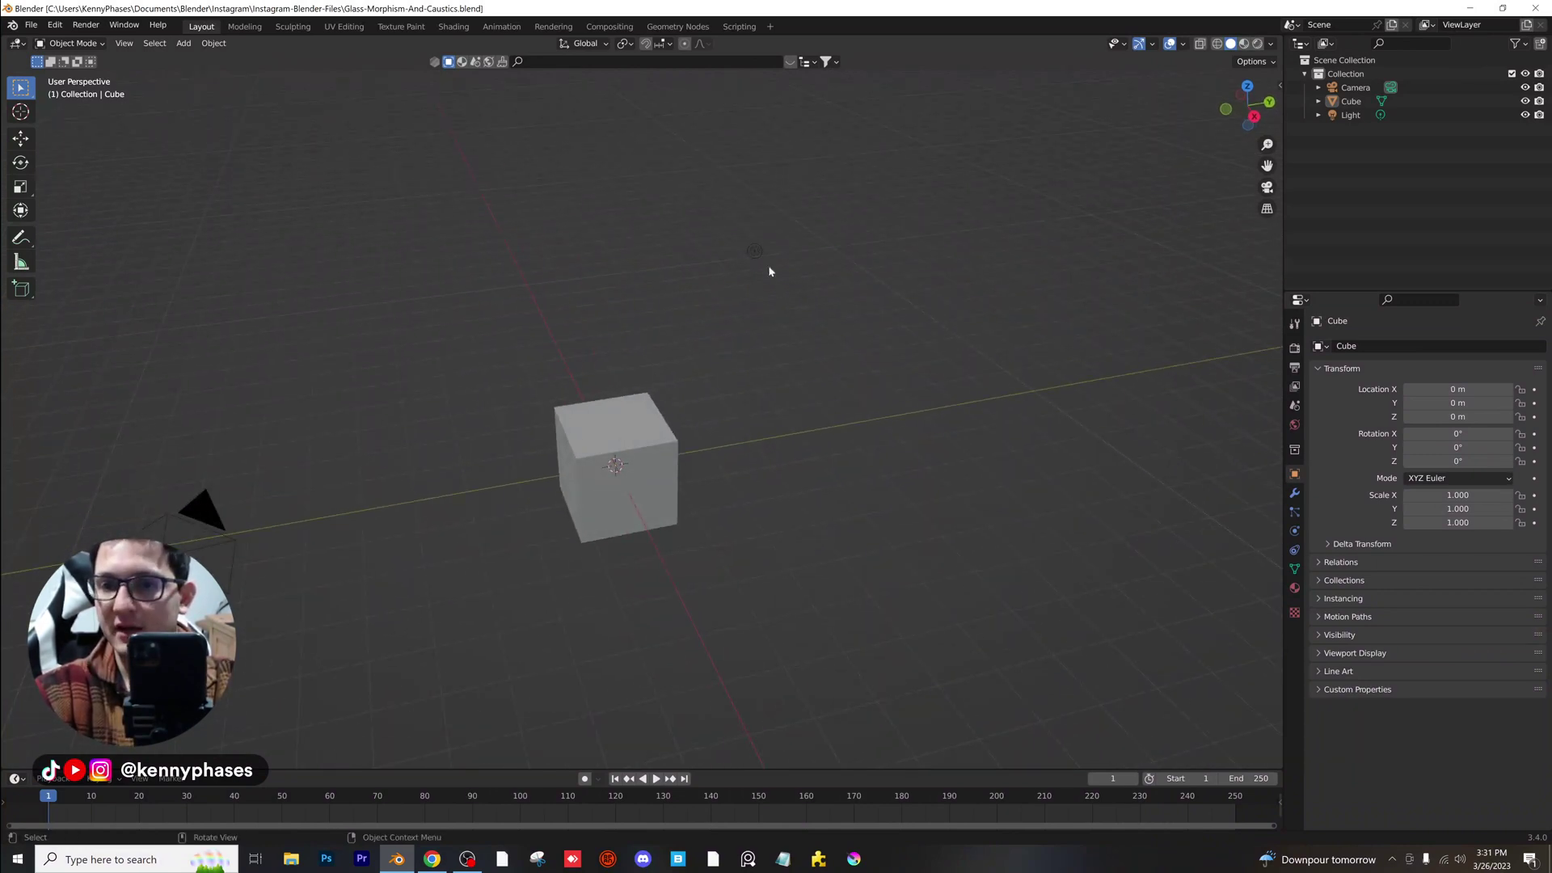
pyautogui.click(755, 251)
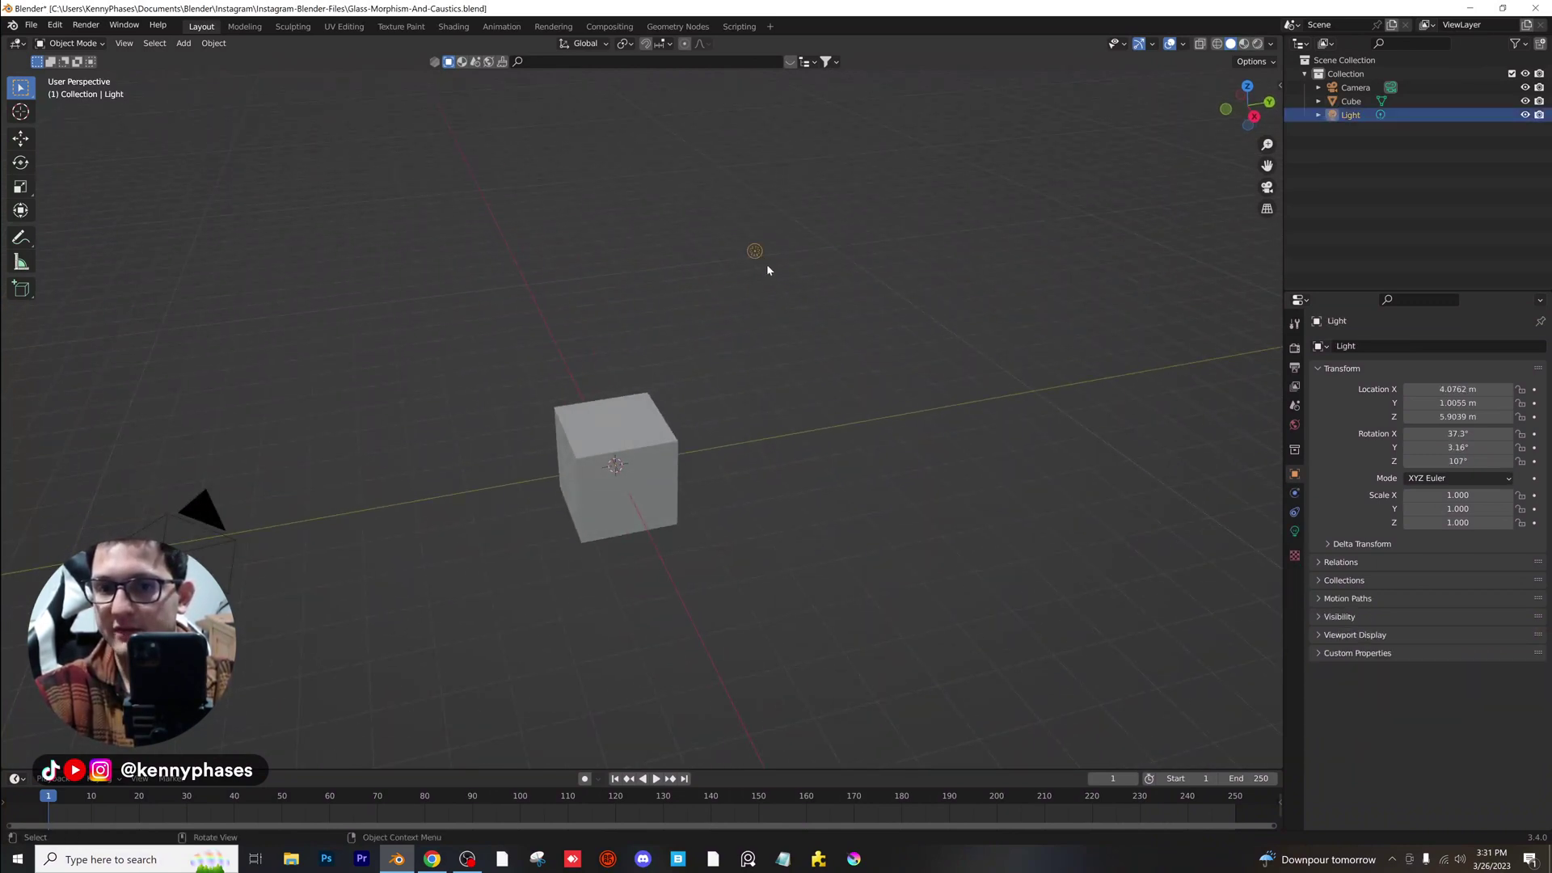
pyautogui.press('x')
pyautogui.click(768, 256)
pyautogui.press('x')
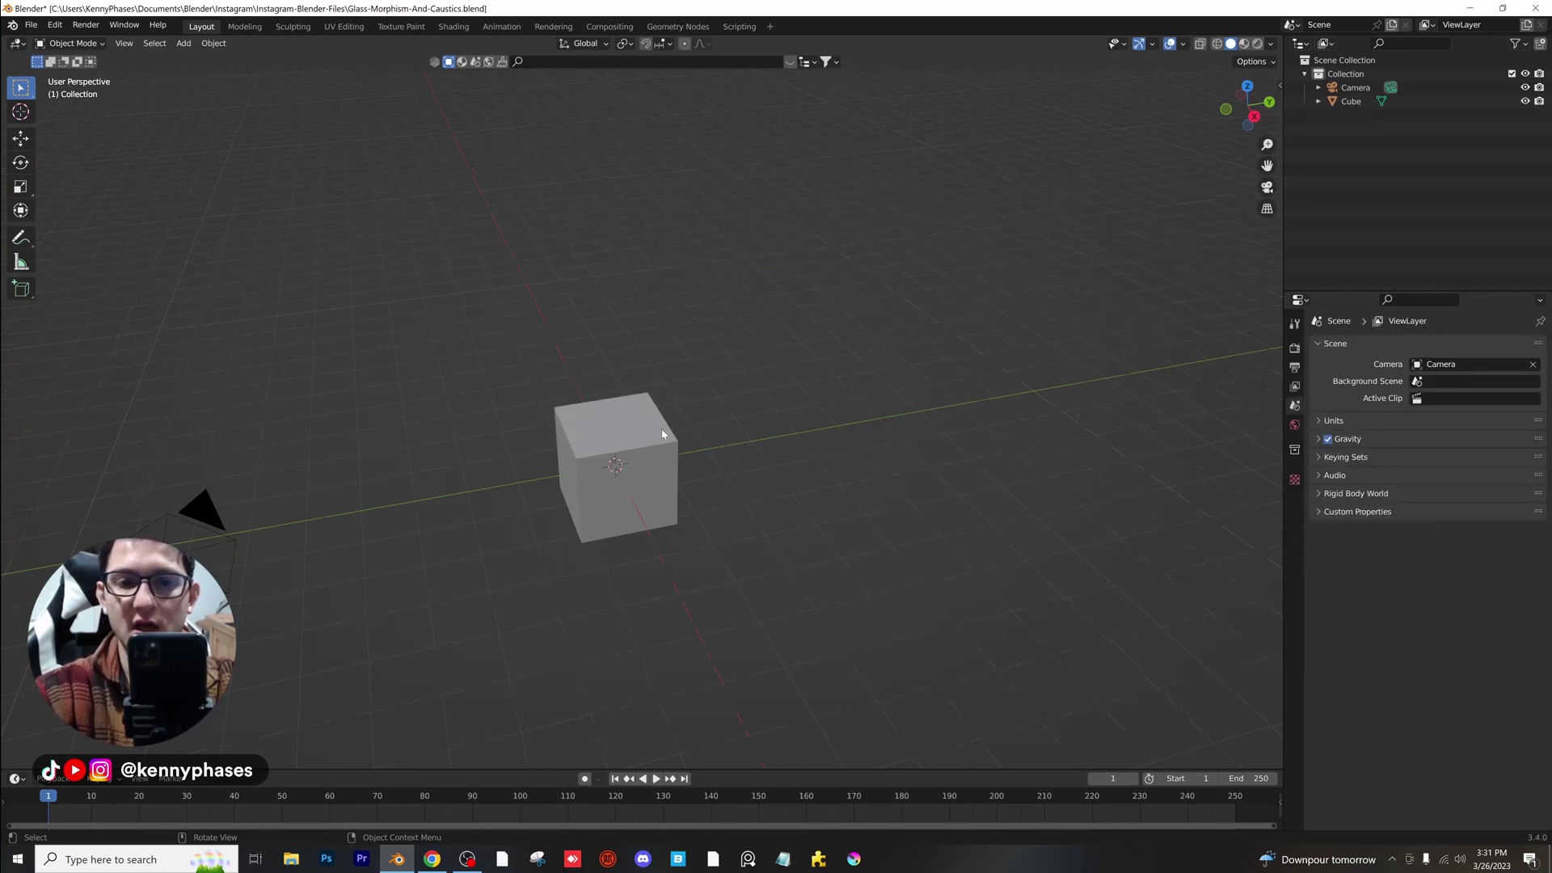
# Delete the default cube at the centre of the scene.
pyautogui.scroll(-2, 662, 429)
pyautogui.click(641, 430)
pyautogui.press('x')
pyautogui.click(641, 430)
pyautogui.moveTo(672, 418); pyautogui.dragTo(657, 408, button='middle')
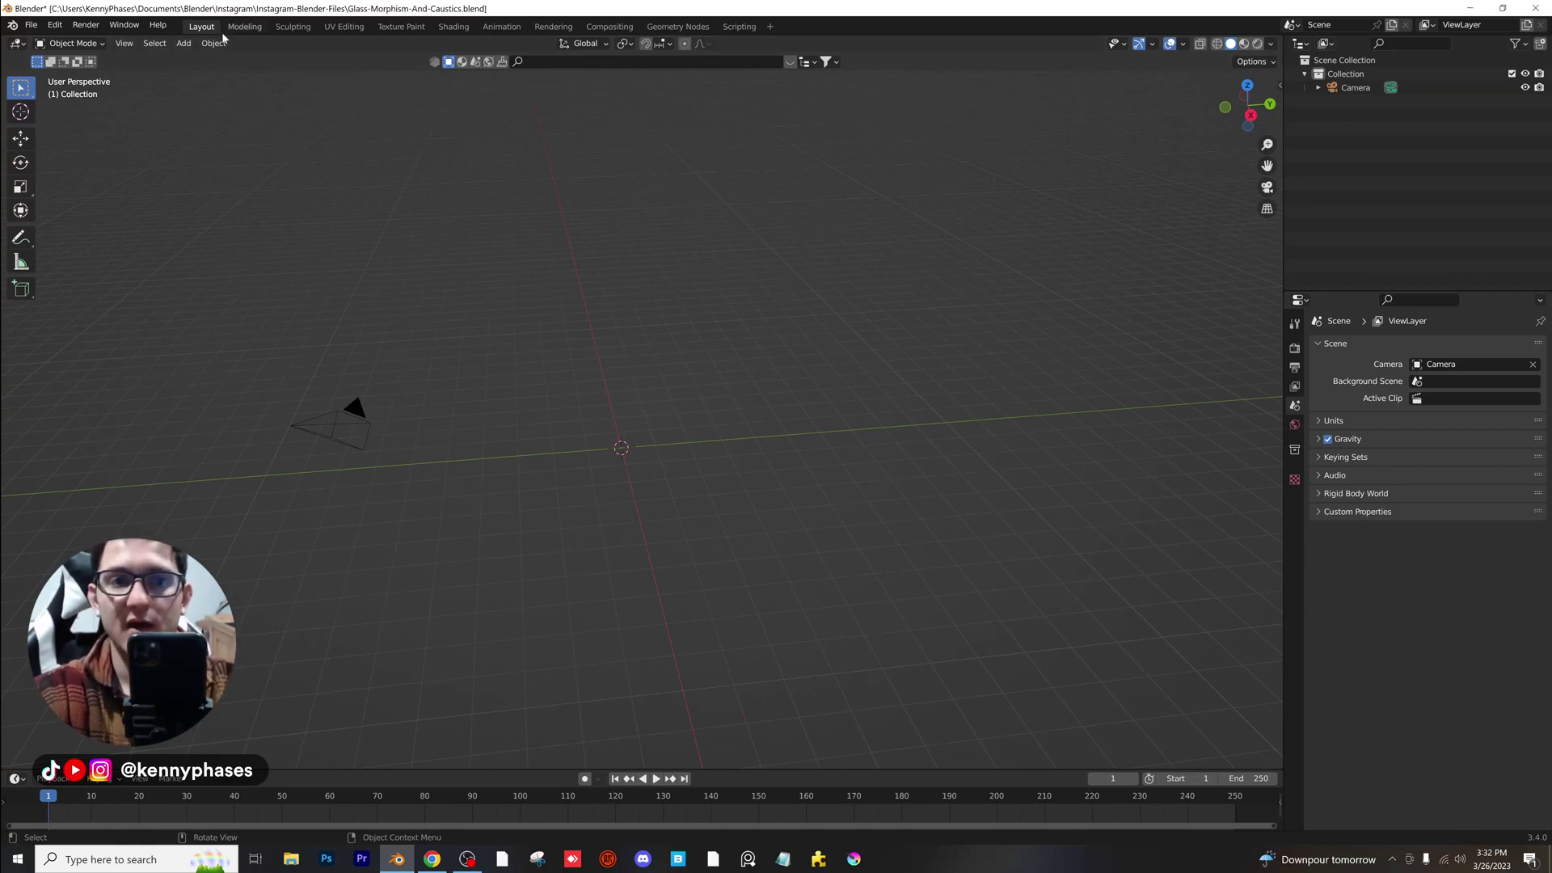
# Add a plane mesh at the world origin and scale it uniformly by 10.
pyautogui.click(184, 43)
pyautogui.moveTo(207, 57)
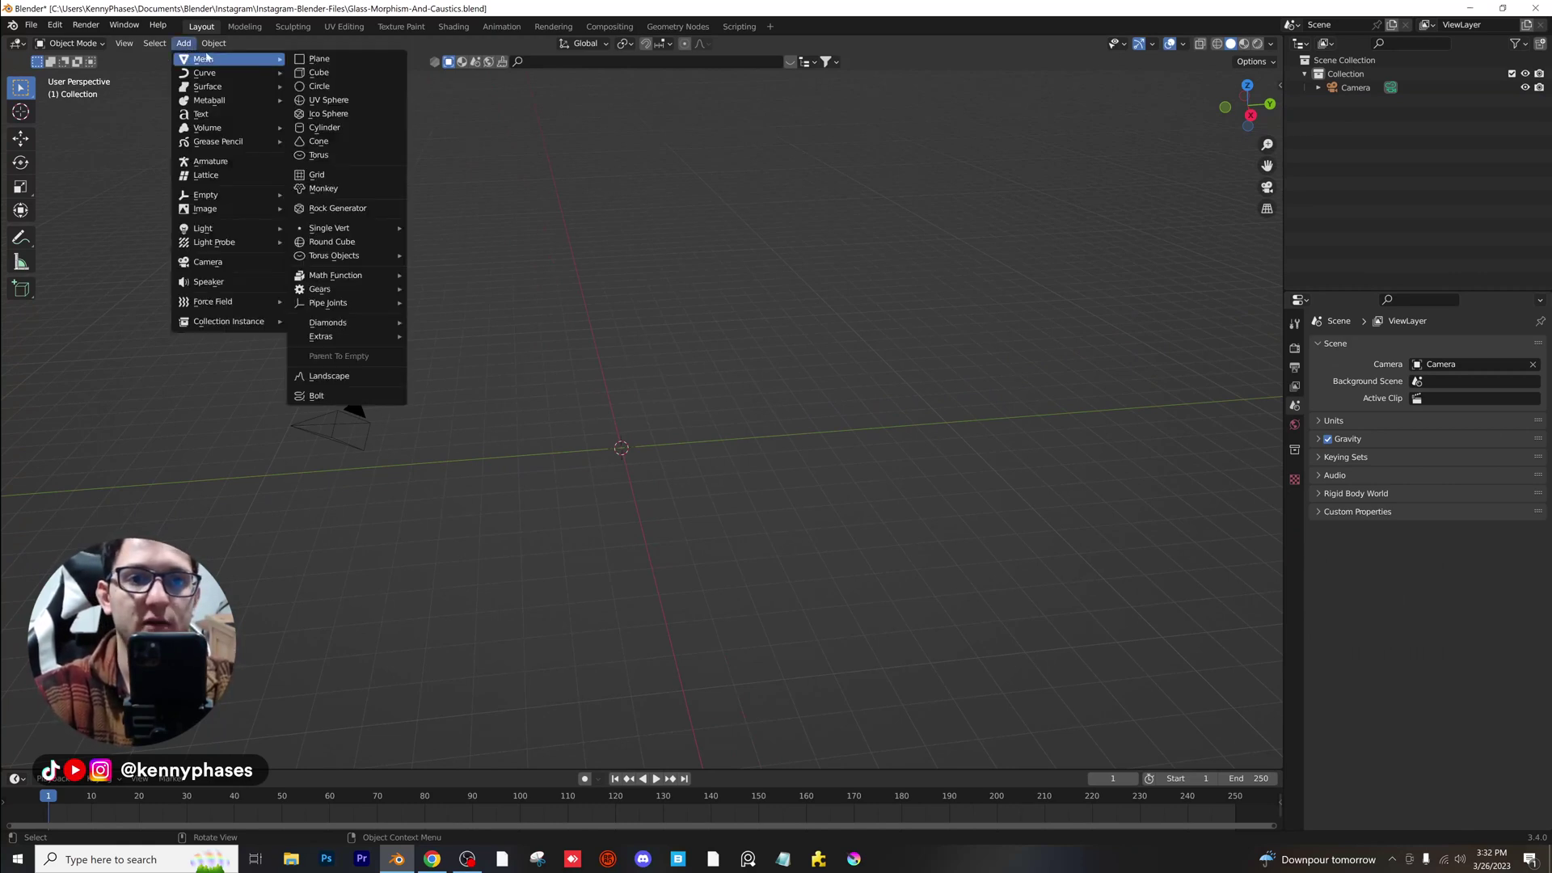
pyautogui.click(336, 61)
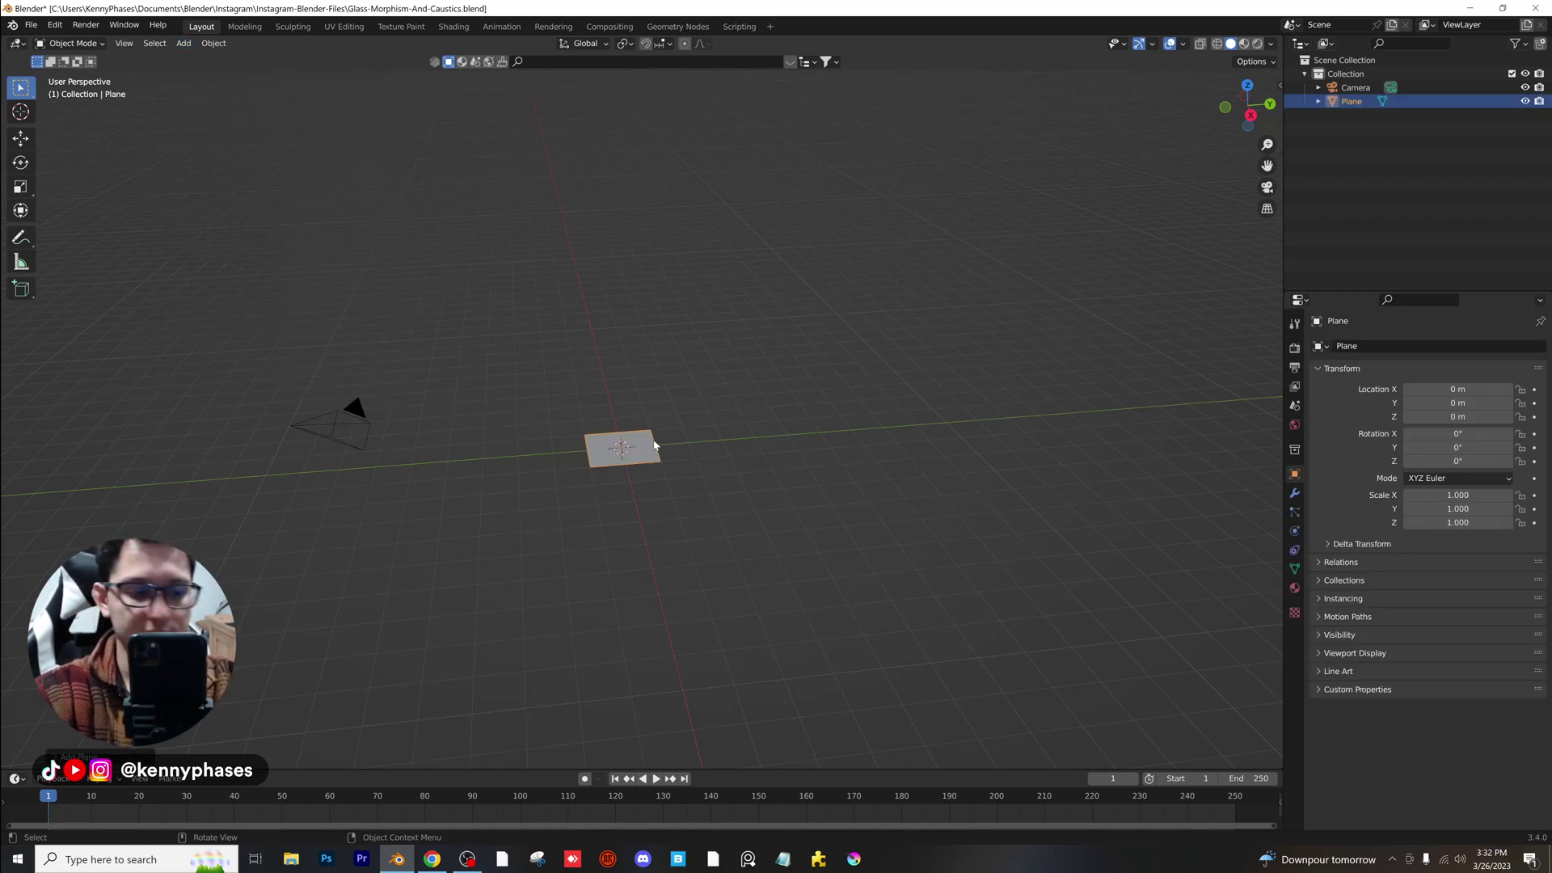
pyautogui.press('s')
pyautogui.press('1')
pyautogui.press('0')
pyautogui.press('Return')
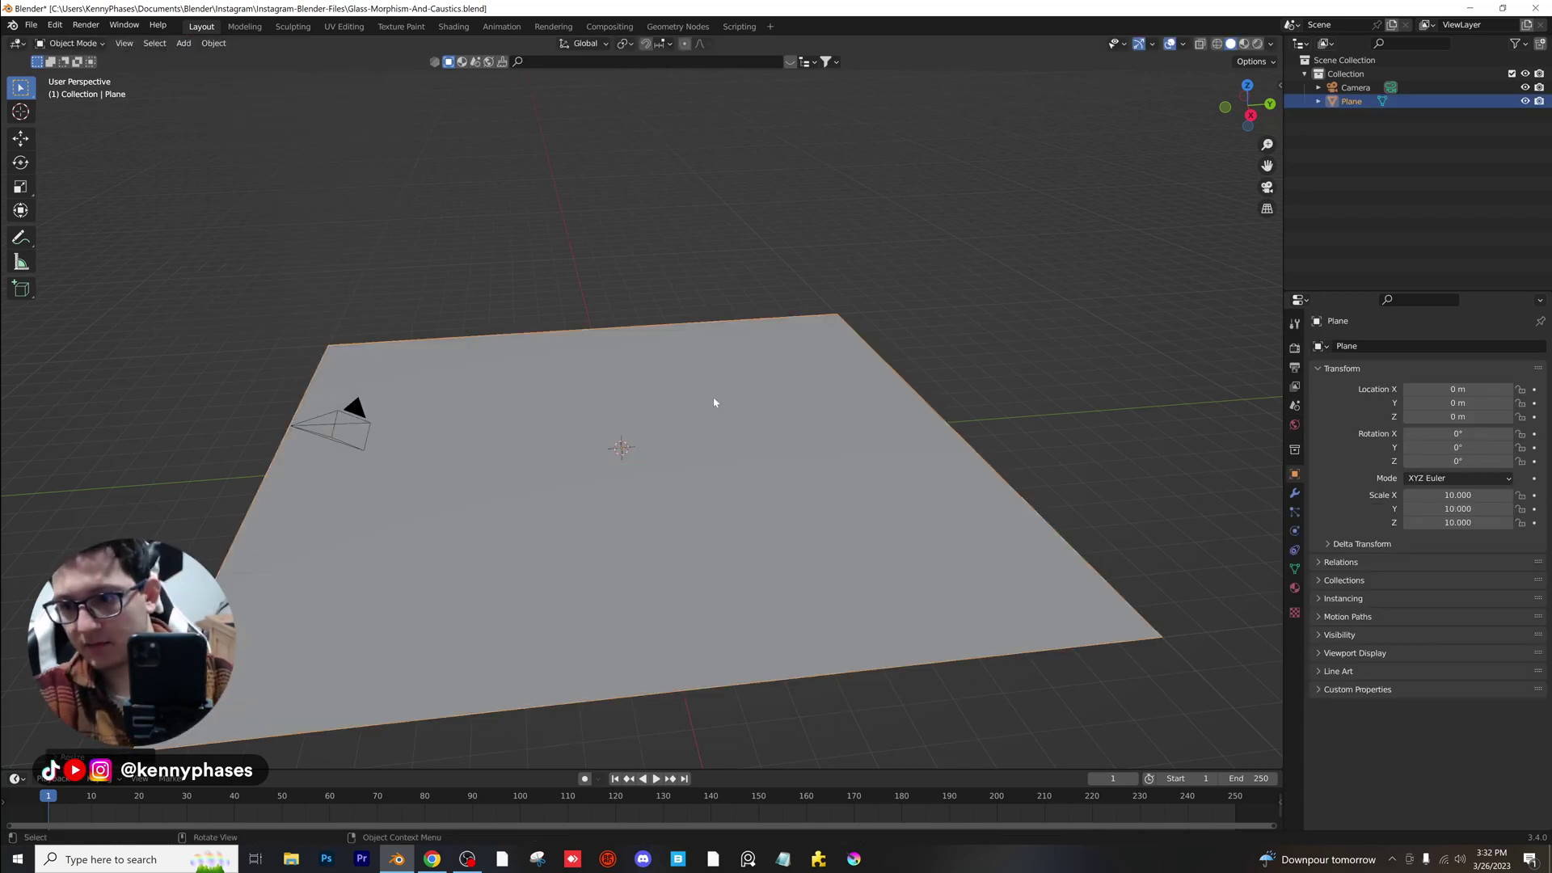
pyautogui.scroll(-4, 802, 355)
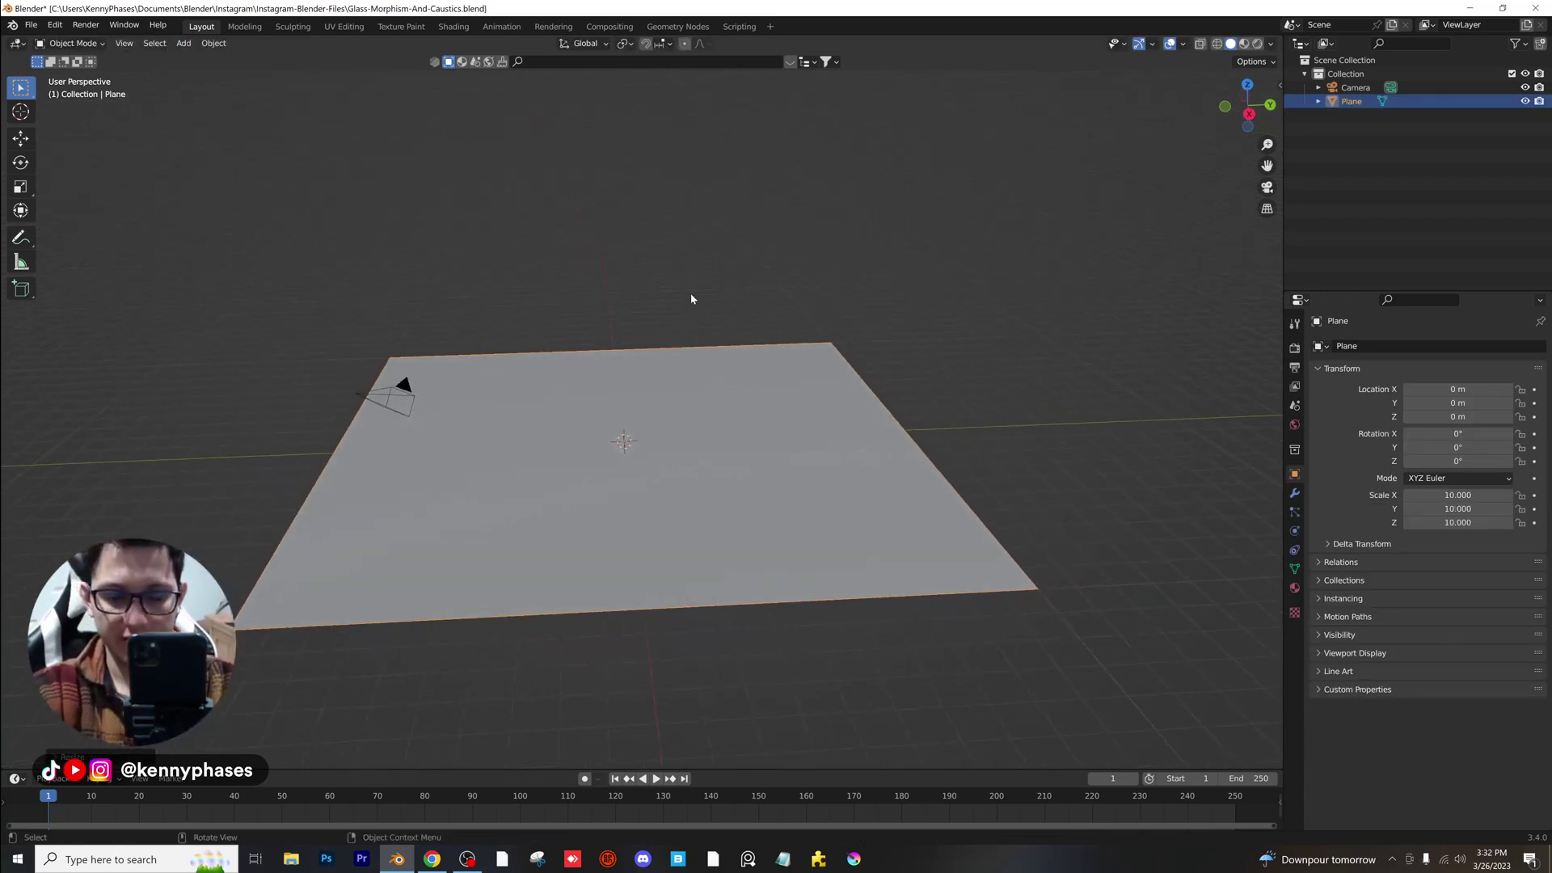
# Look through the scene camera and set its lens type to Orthographic.
pyautogui.press('KP_0')
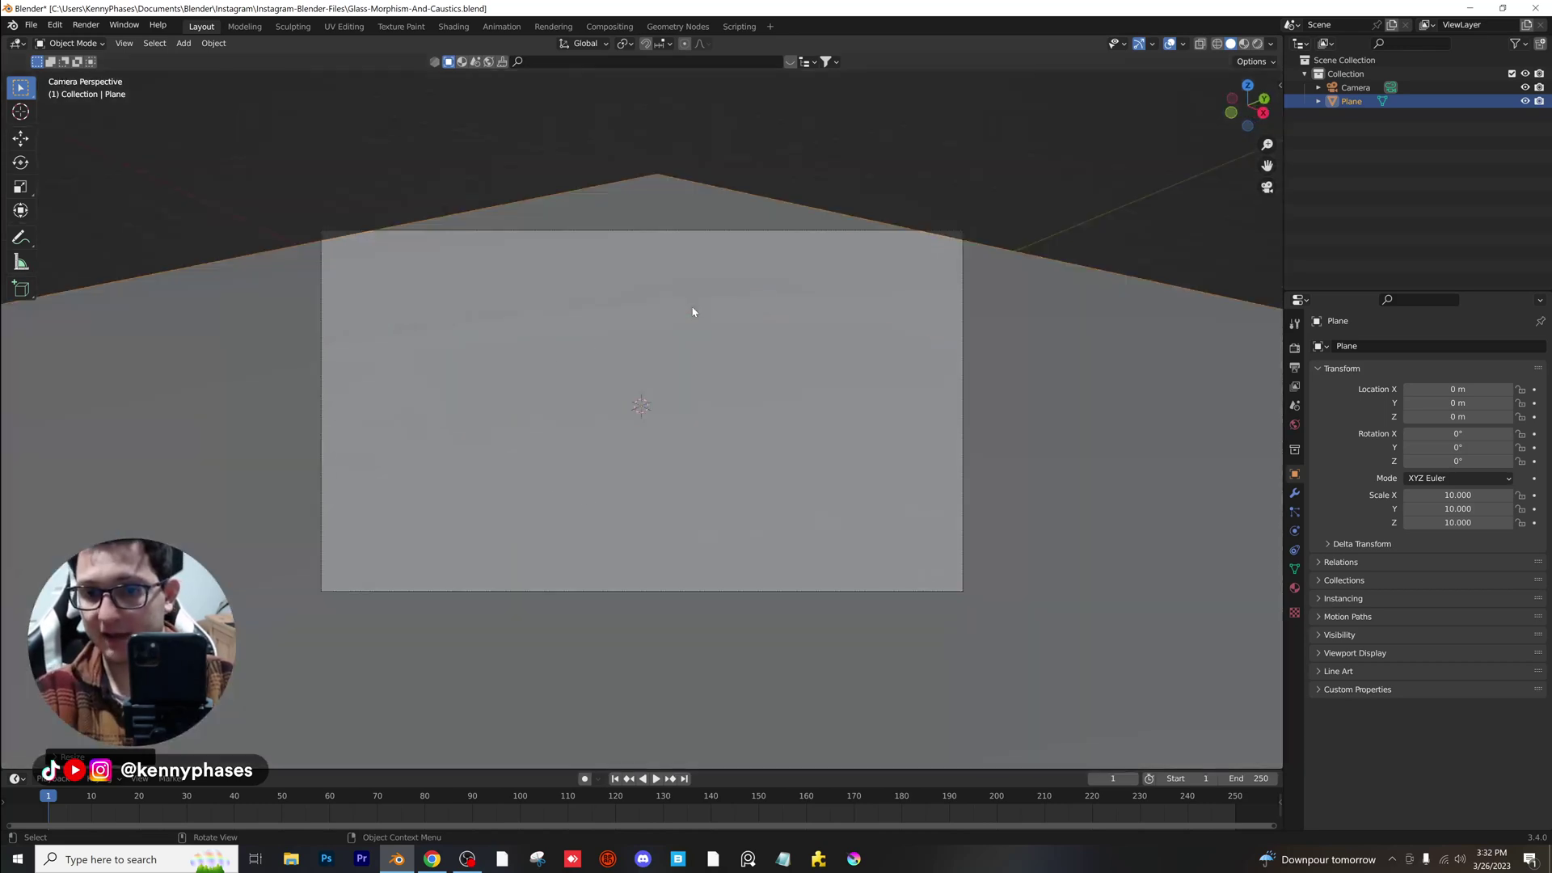
pyautogui.click(1371, 89)
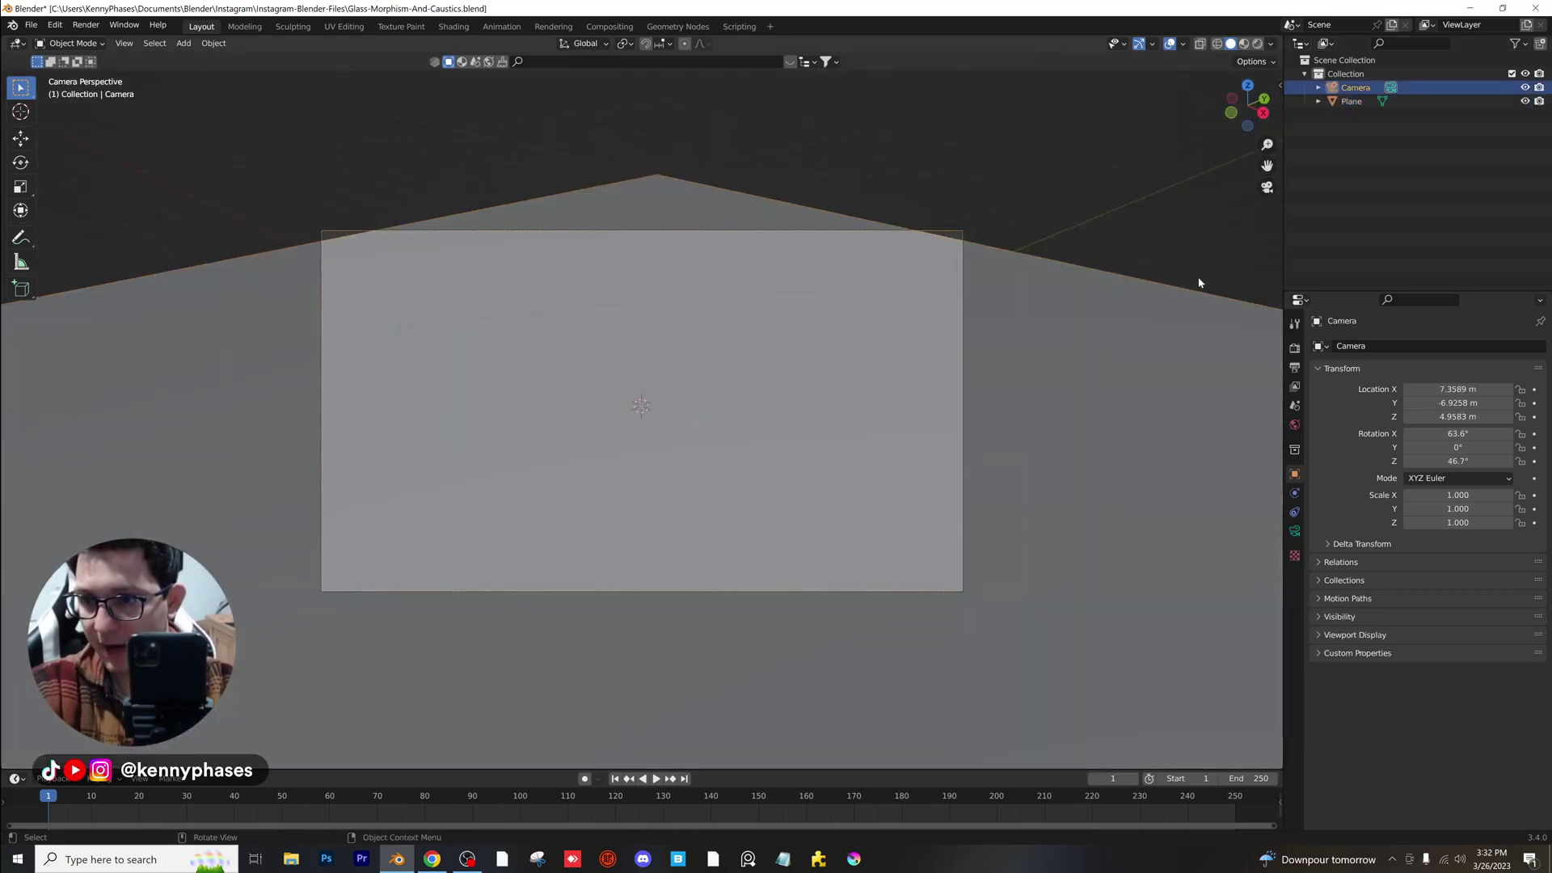
pyautogui.click(1278, 87)
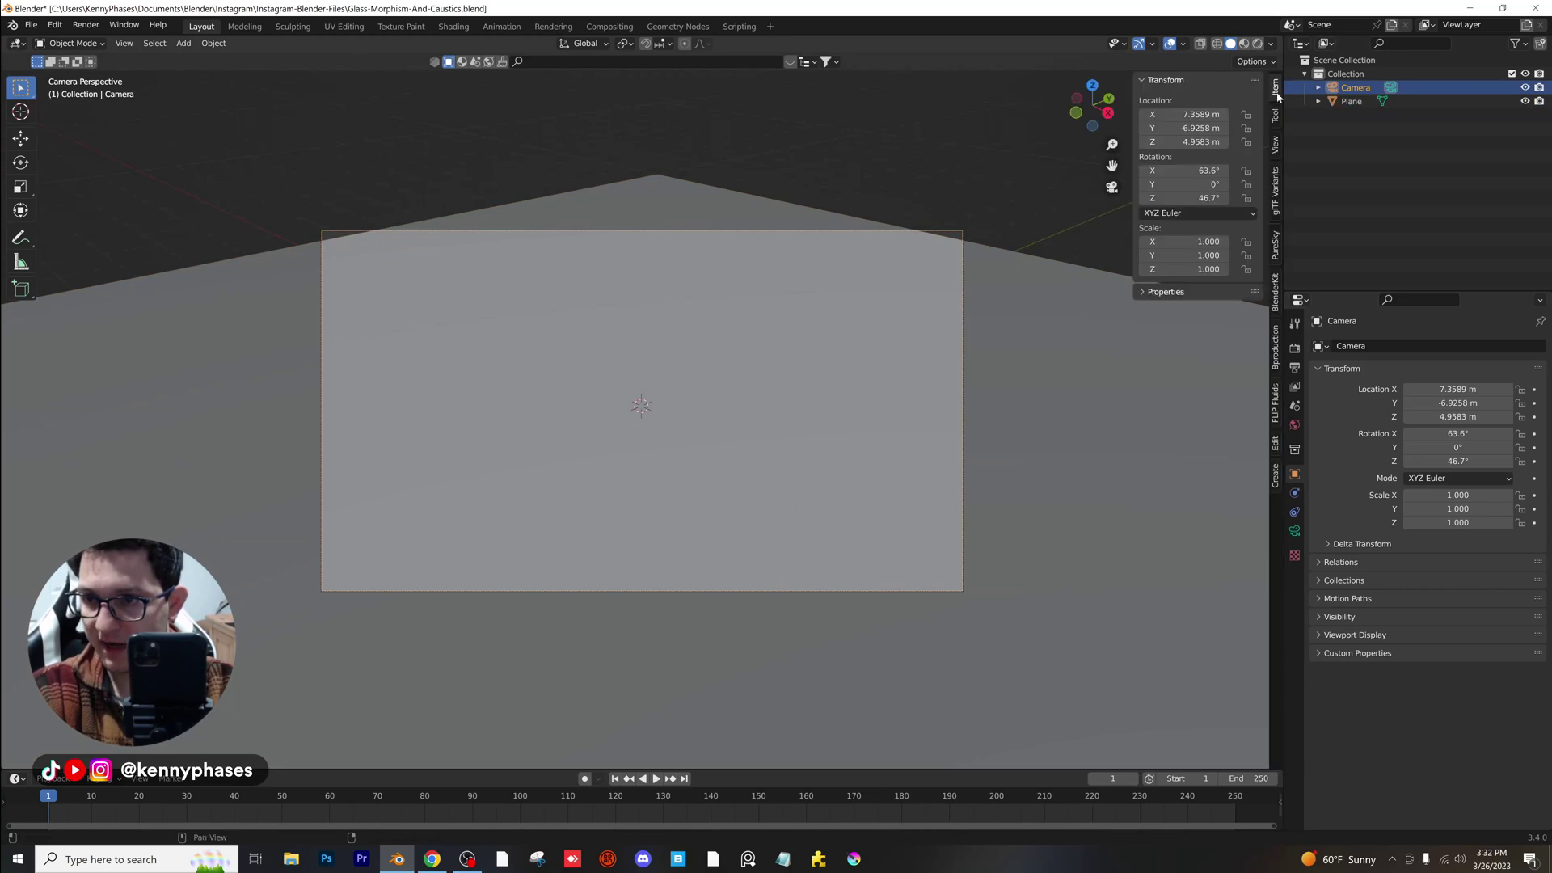
pyautogui.click(1294, 531)
pyautogui.click(1439, 390)
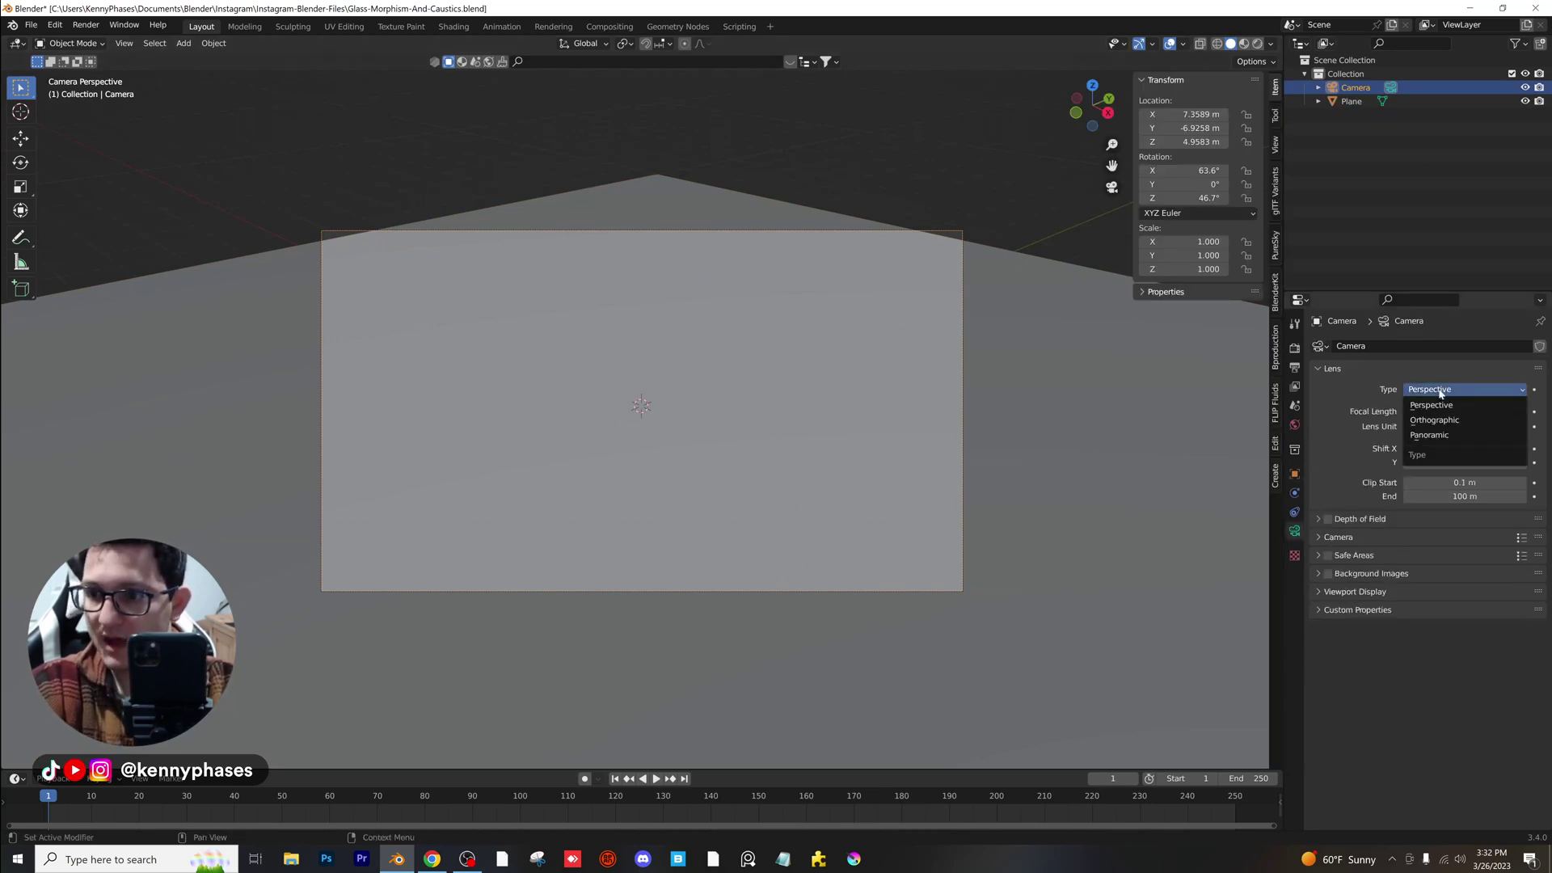
pyautogui.click(1457, 422)
pyautogui.scroll(-5, 876, 316)
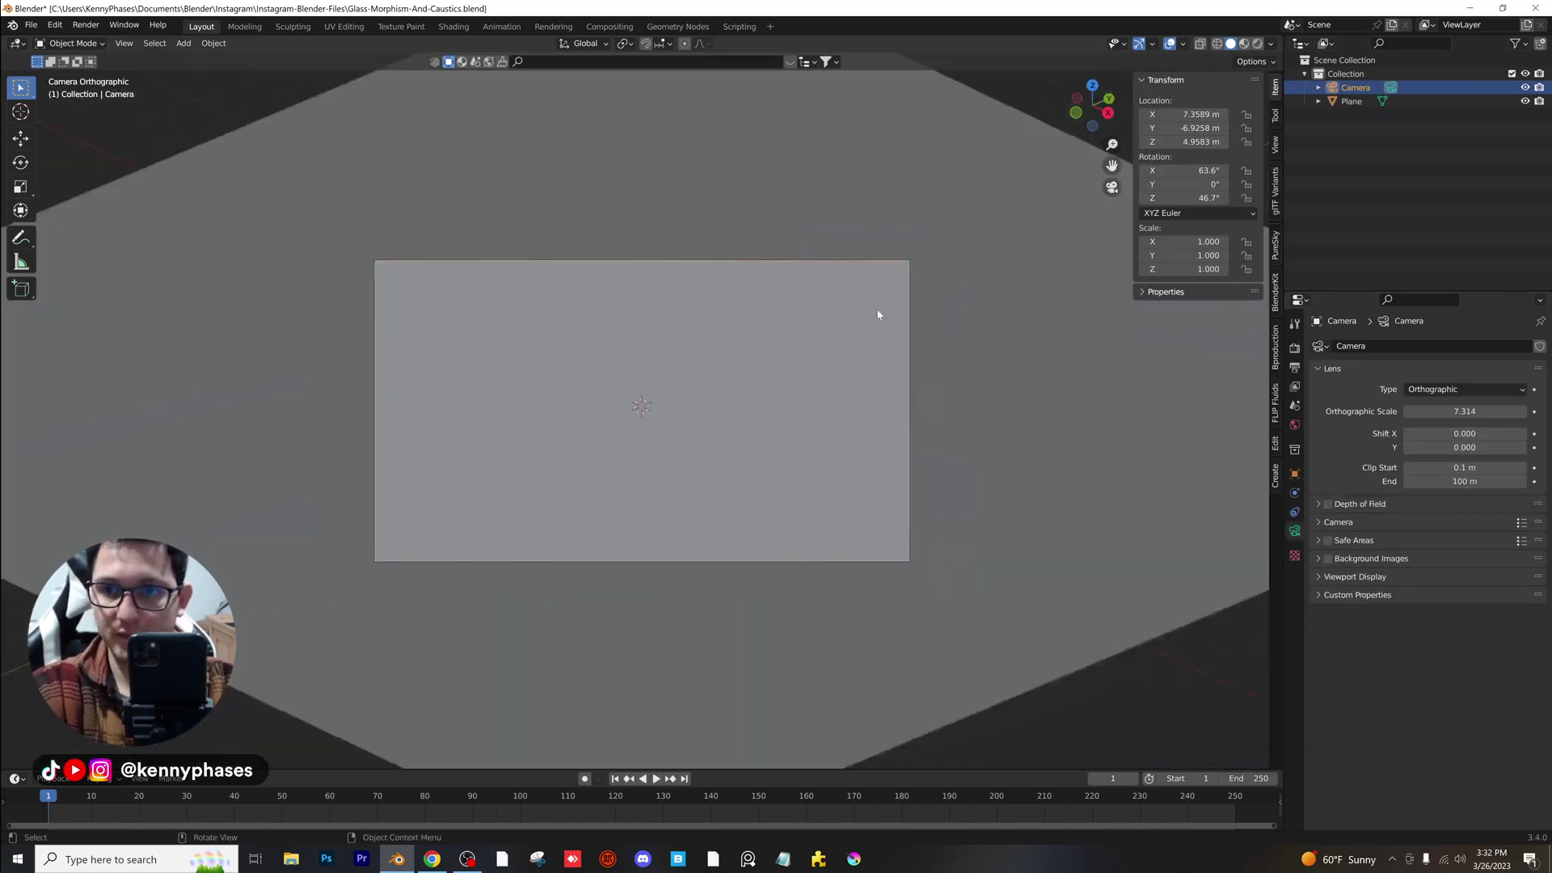
pyautogui.scroll(1, 814, 337)
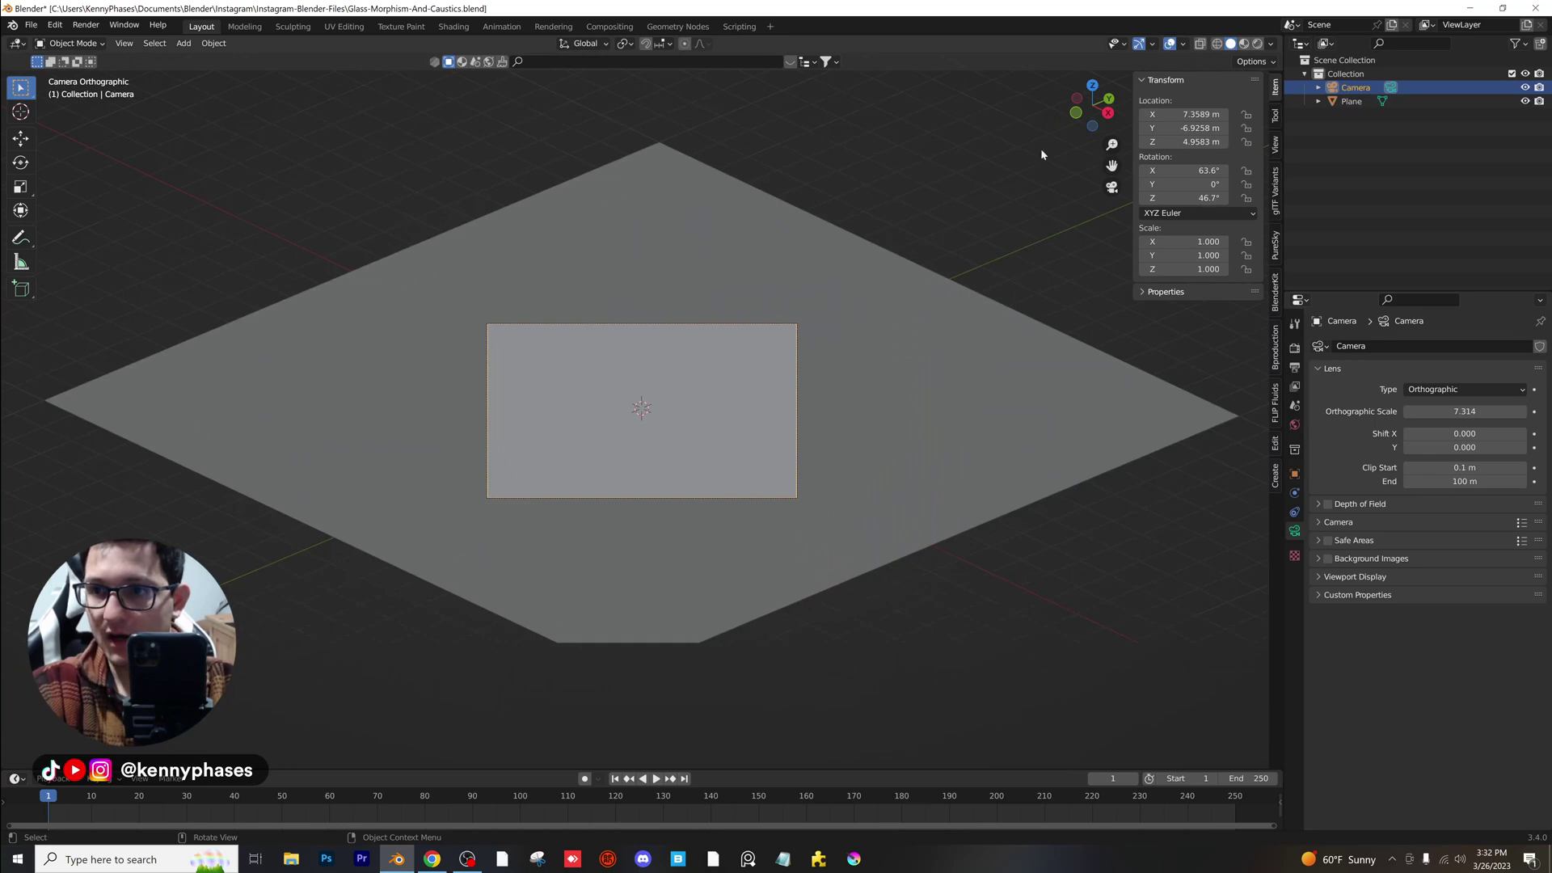
# Set the output resolution to 1080 px in X and 1920 px in Y for a vertical frame.
pyautogui.click(1294, 368)
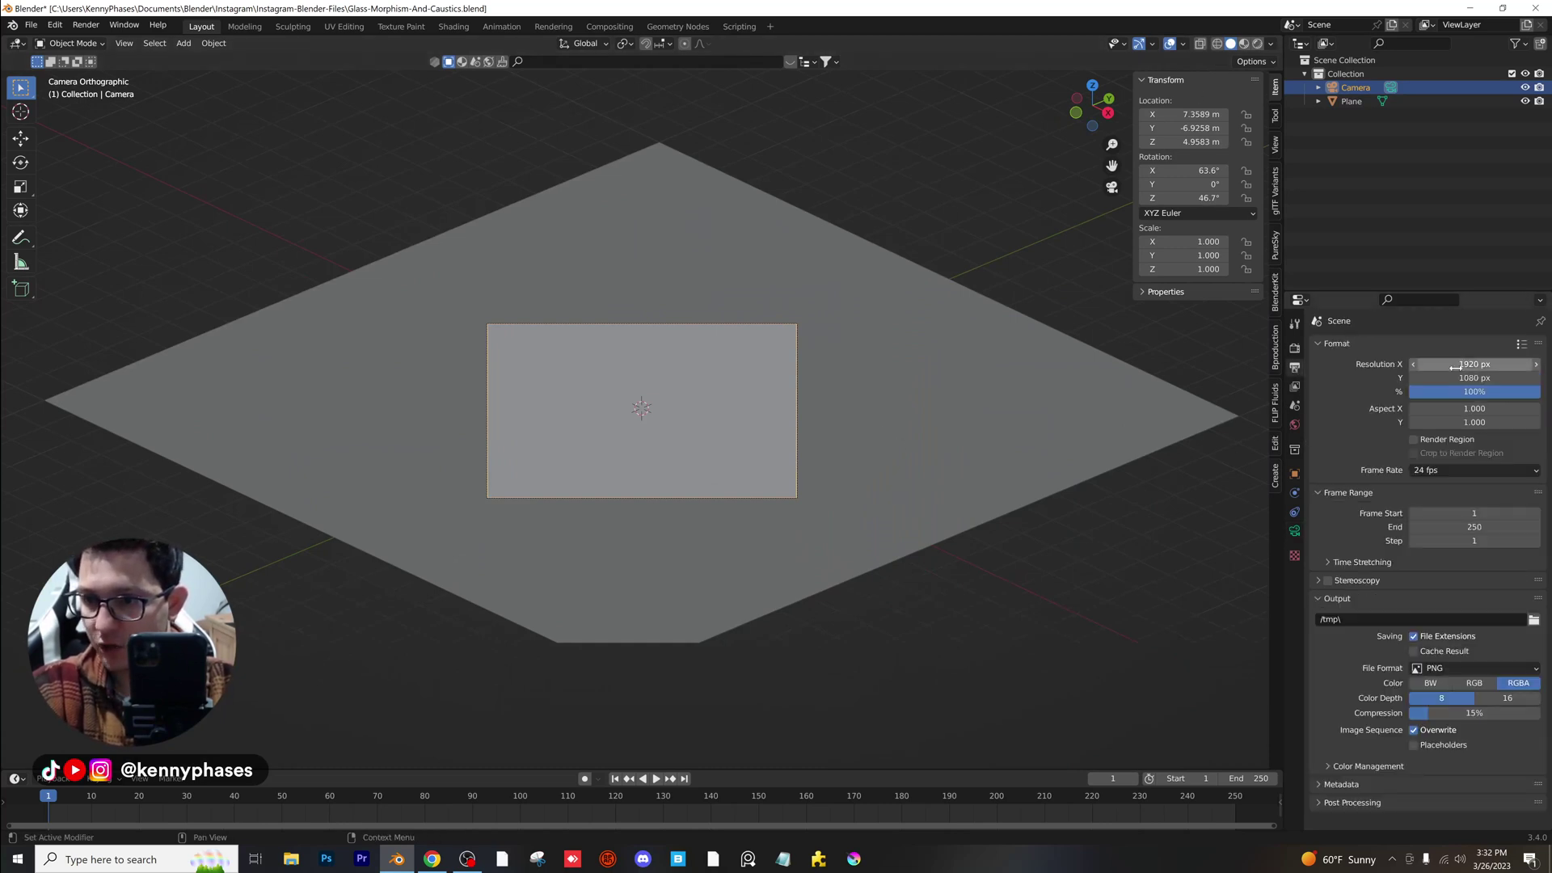
pyautogui.write('108')
pyautogui.press('Tab')
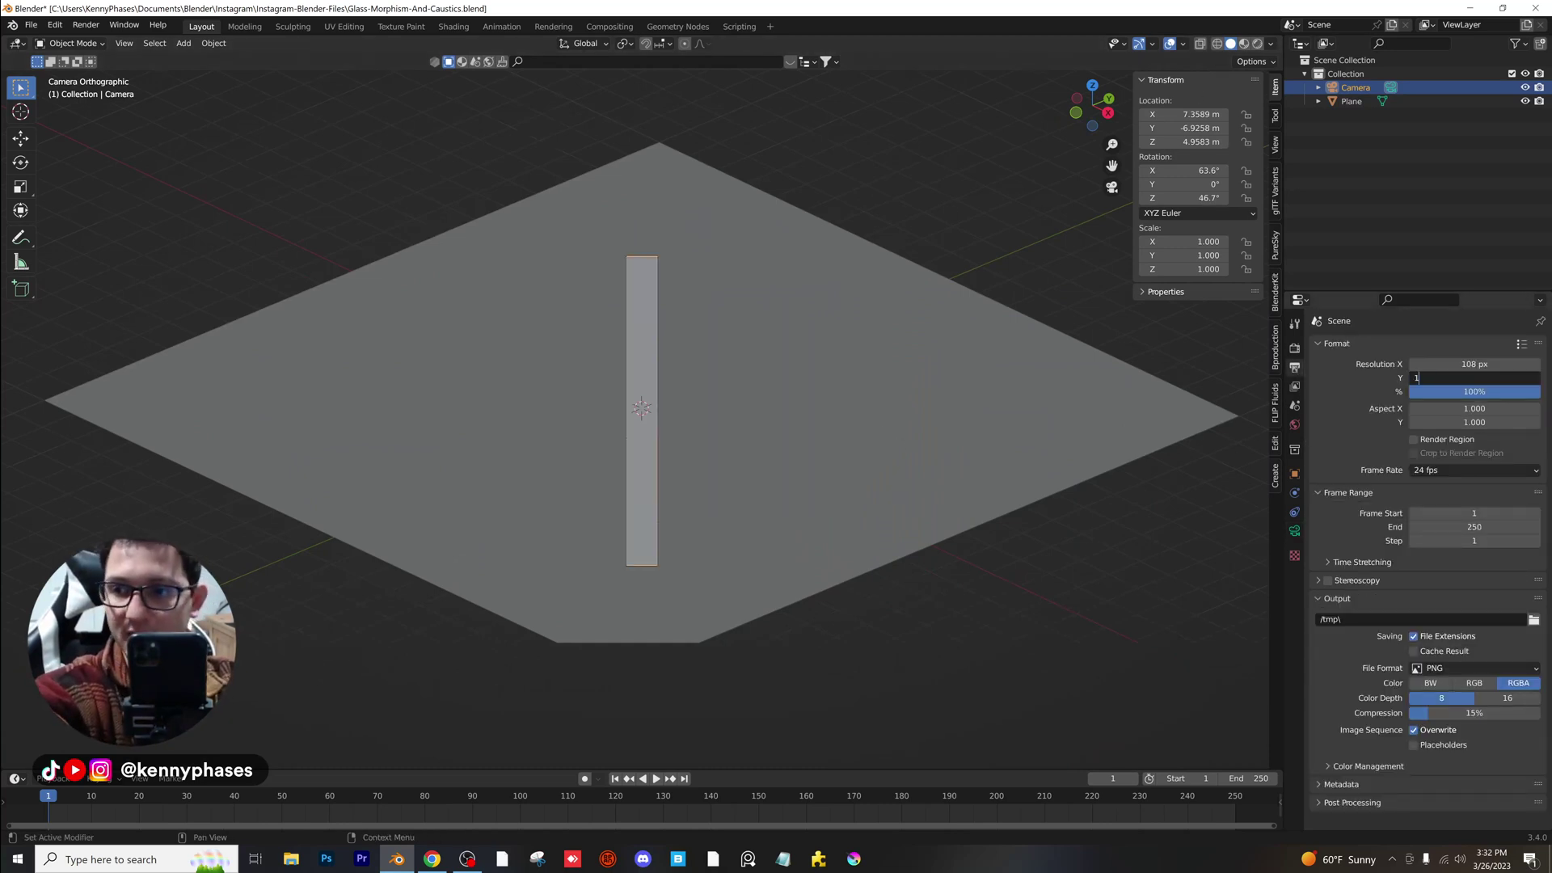
pyautogui.press('Return')
pyautogui.moveTo(1461, 364); pyautogui.dragTo(1457, 365)
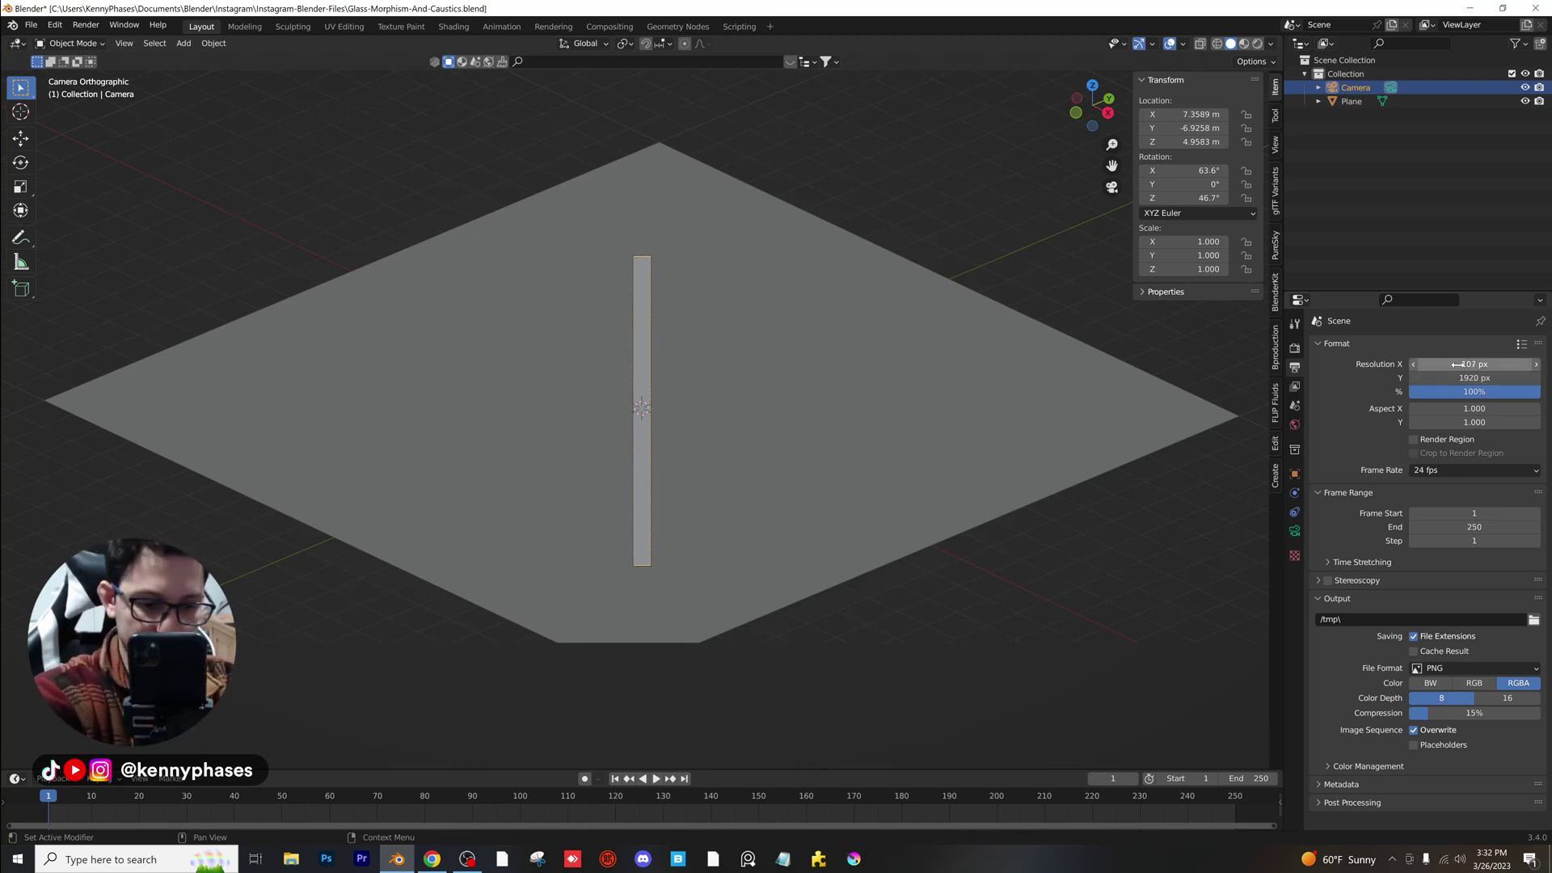
pyautogui.click(1458, 364)
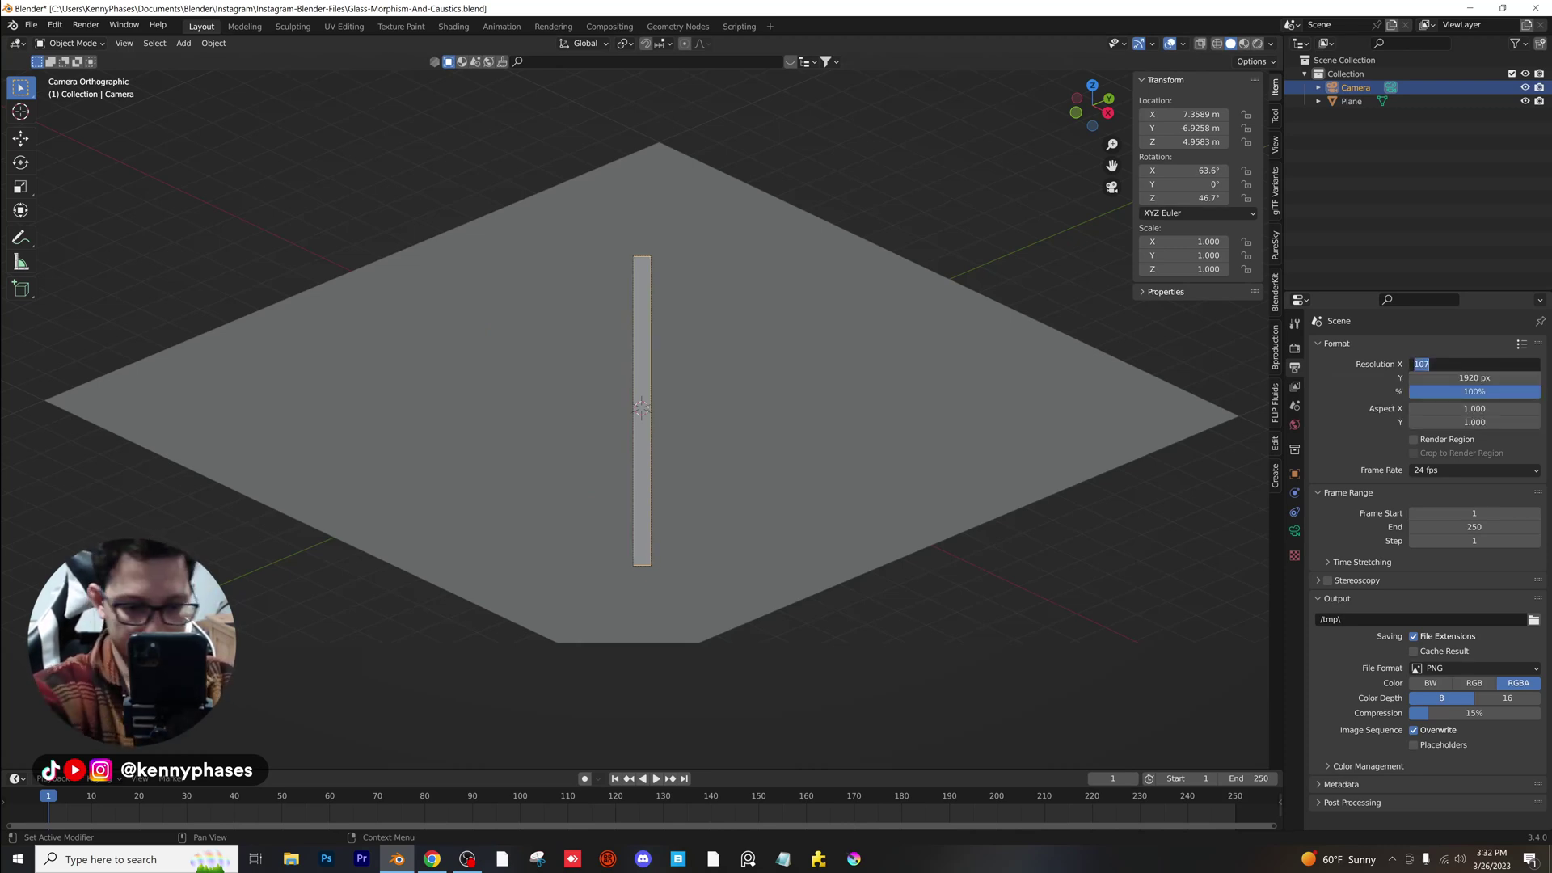
pyautogui.write('1080')
pyautogui.press('Return')
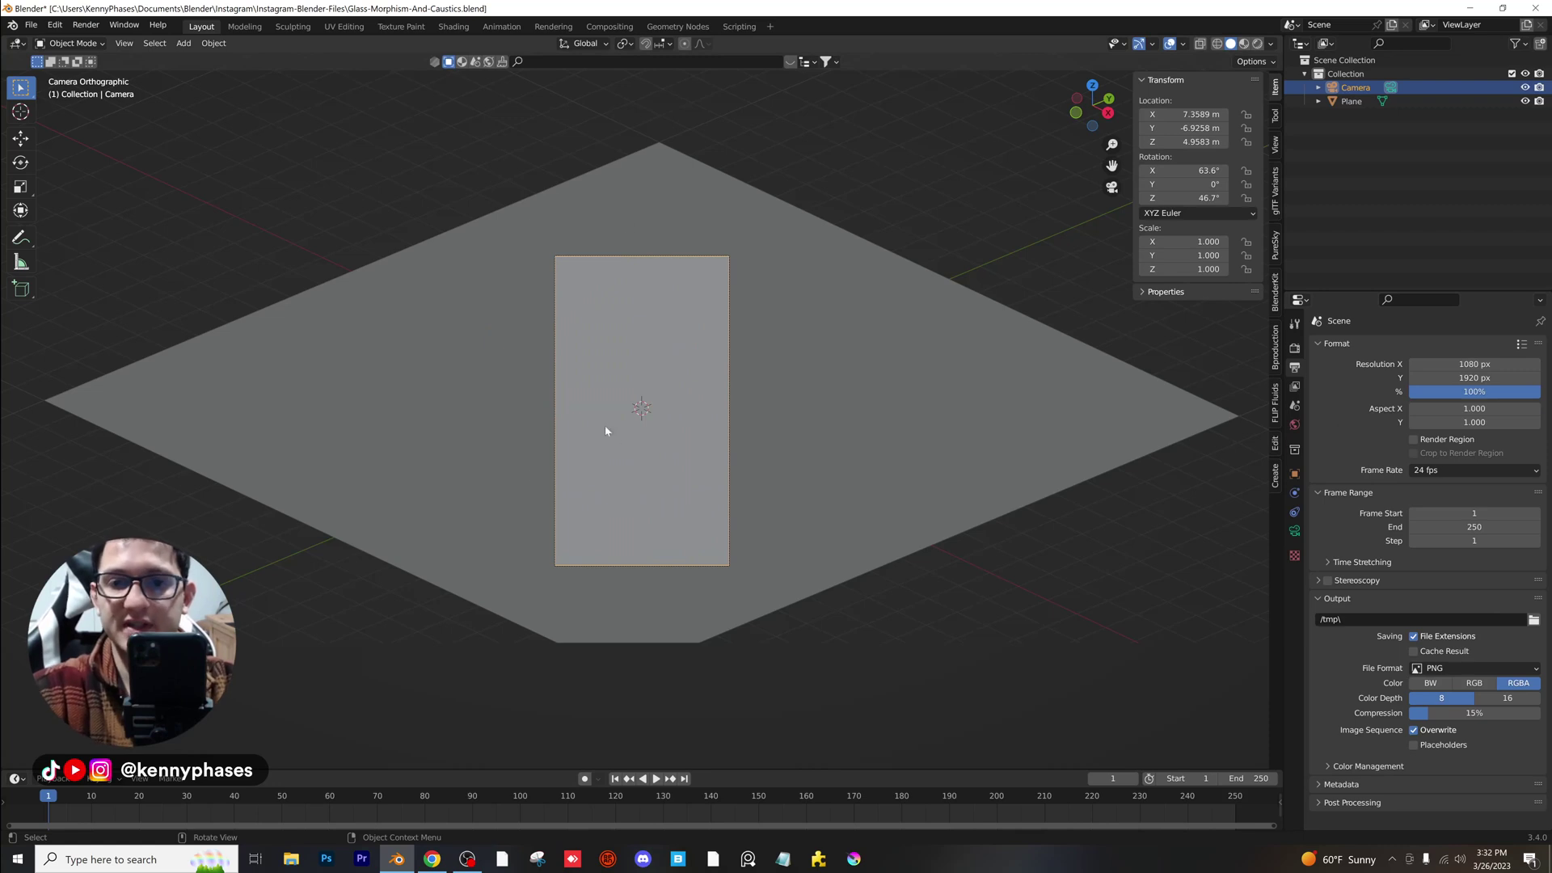
pyautogui.scroll(1, 502, 352)
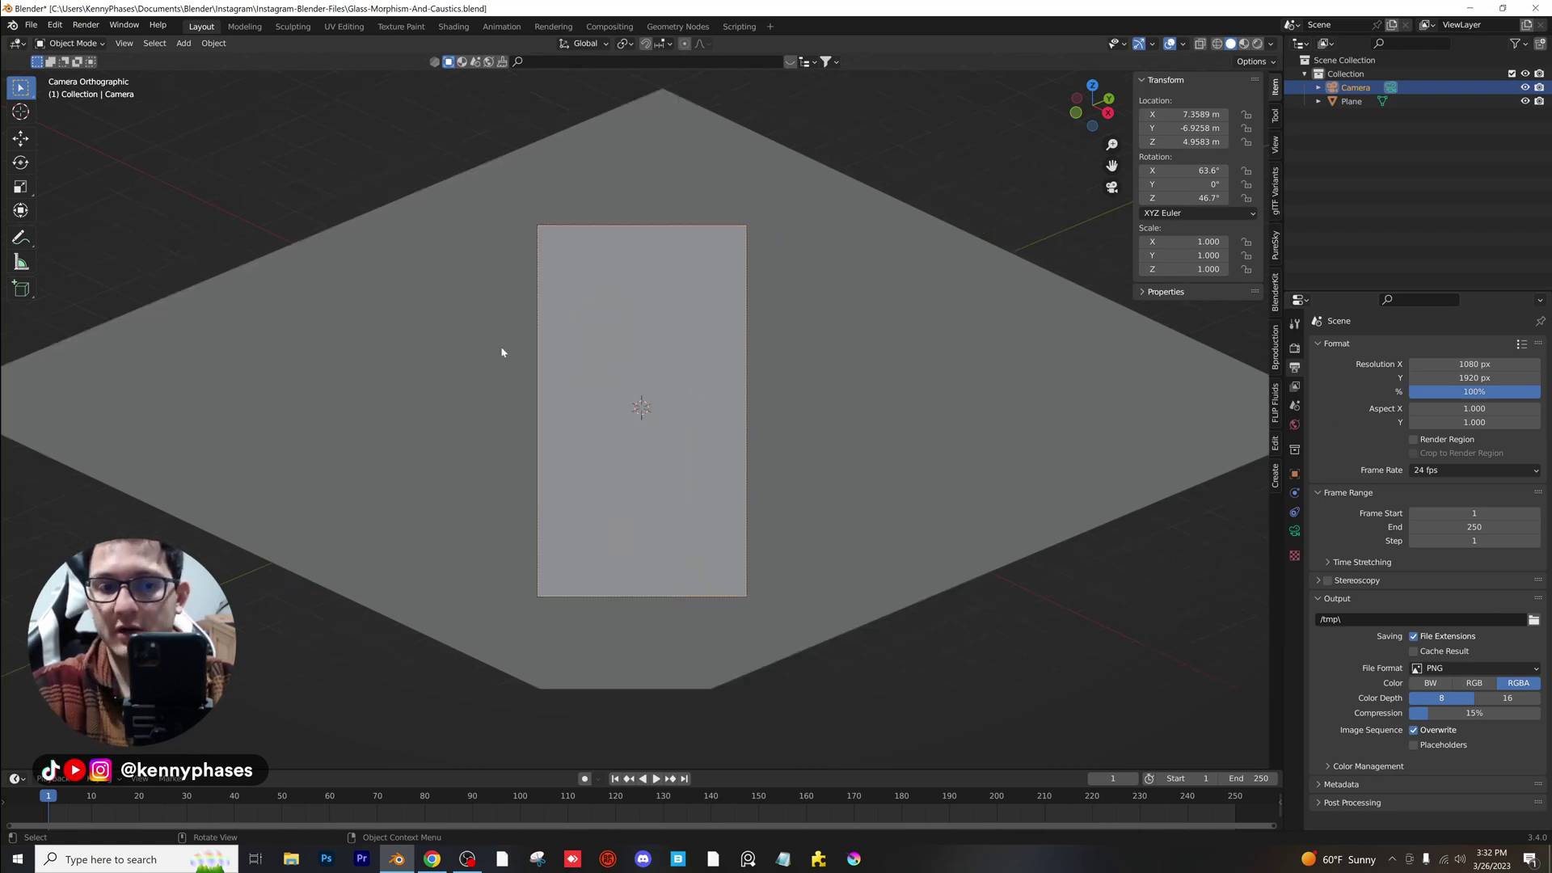
# Show the viewport in rendered shading and set the render engine to Cycles with GPU Compute as the device.
pyautogui.click(1257, 44)
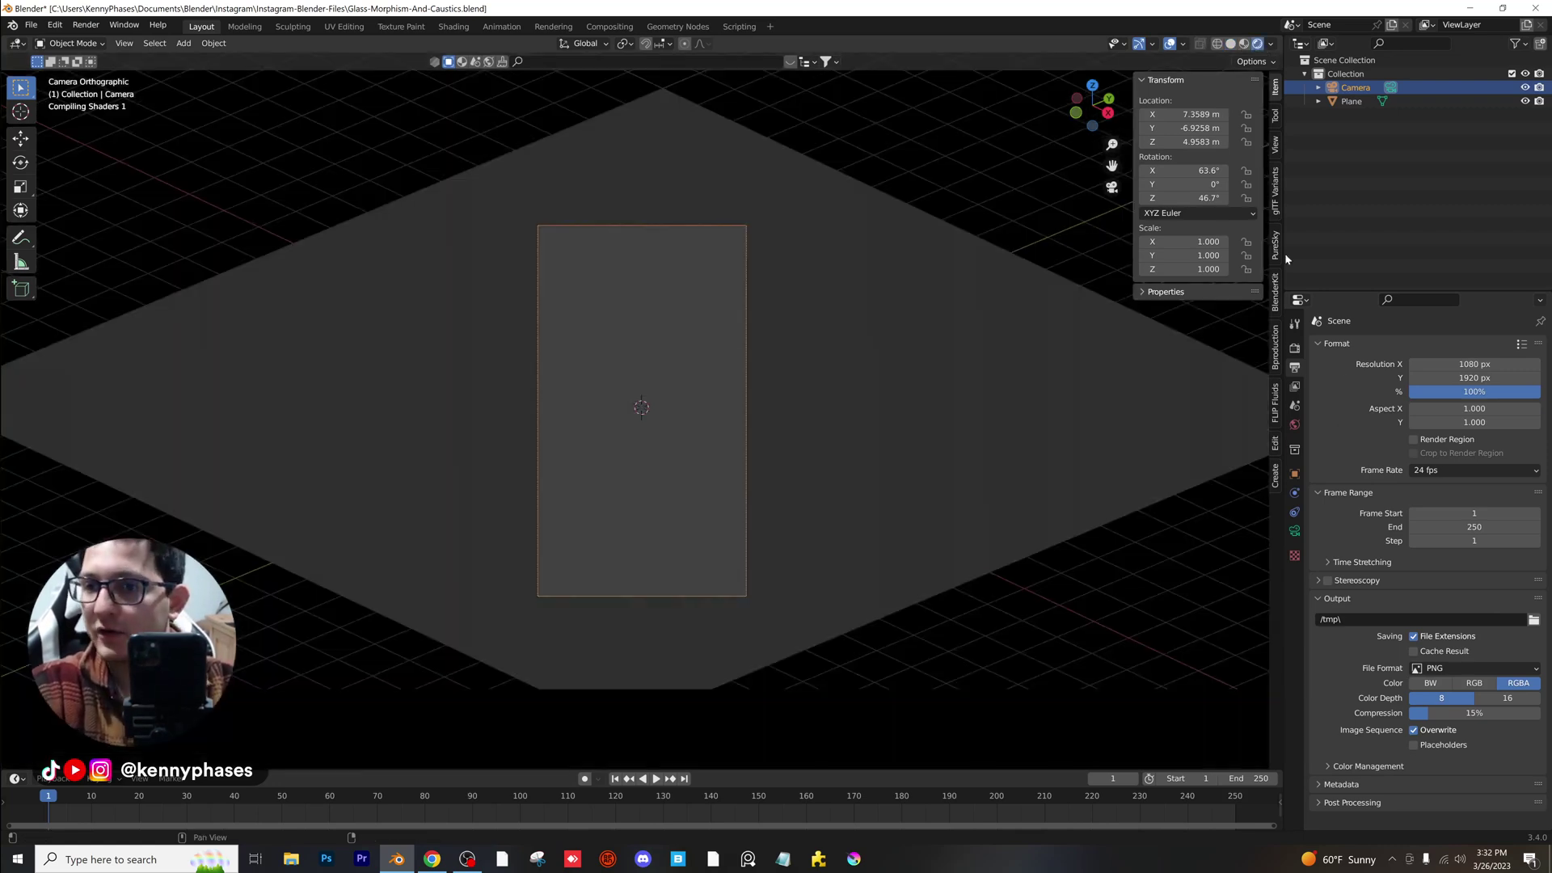
pyautogui.click(1294, 348)
pyautogui.click(1476, 346)
pyautogui.click(1447, 397)
pyautogui.click(1476, 380)
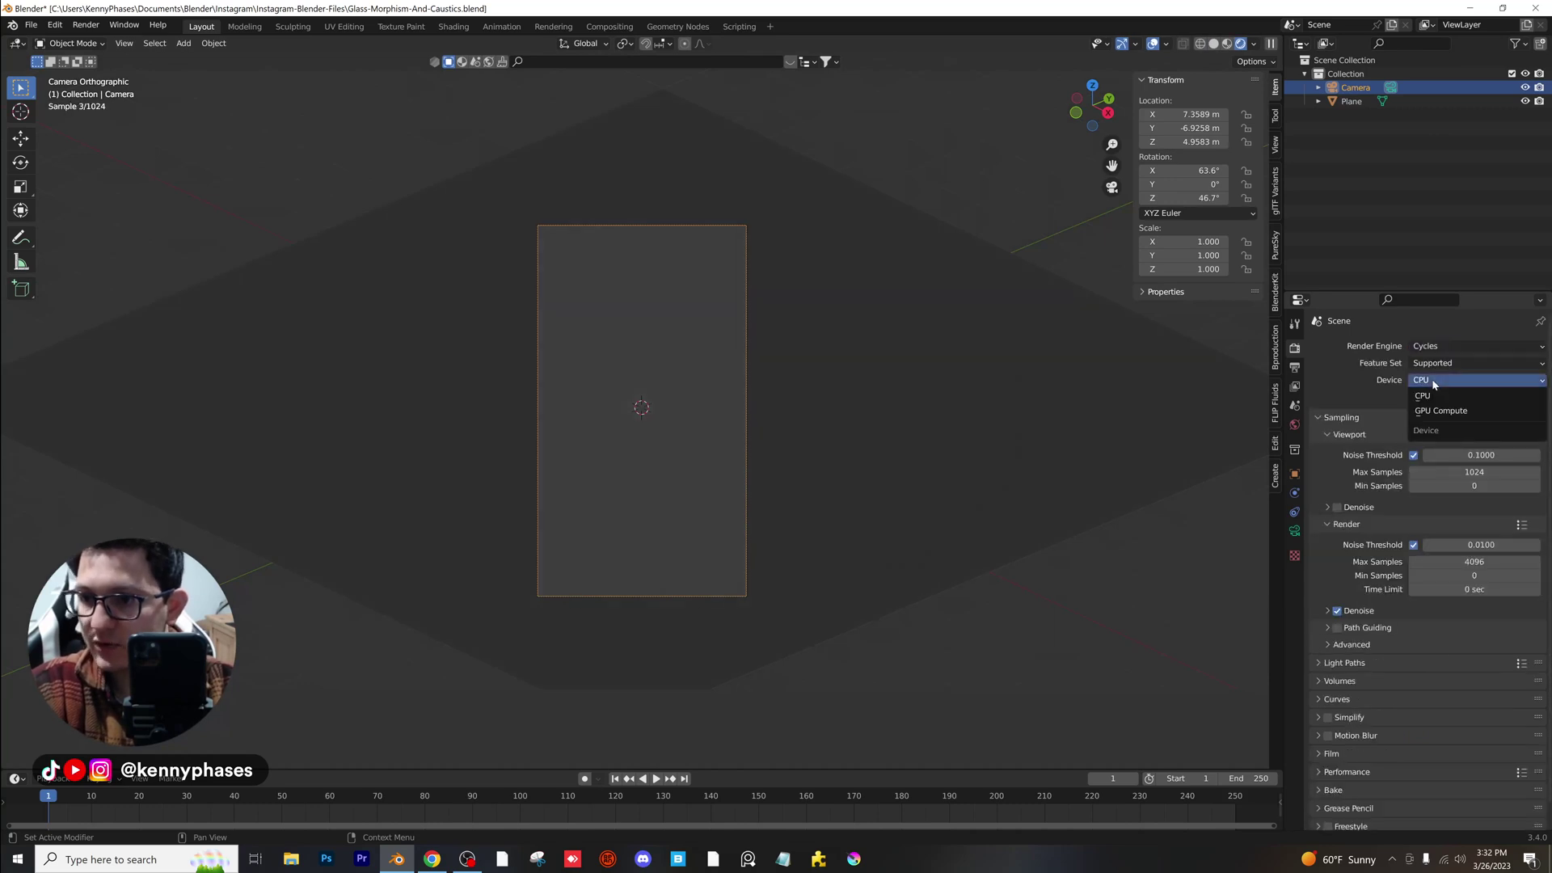
pyautogui.click(1439, 411)
# Give the world colour an Environment Texture using peppermint_powerplant_2_4k.hdr from the HDRIs folder, and check the surroundings around the plane.
pyautogui.click(1294, 424)
pyautogui.click(1410, 432)
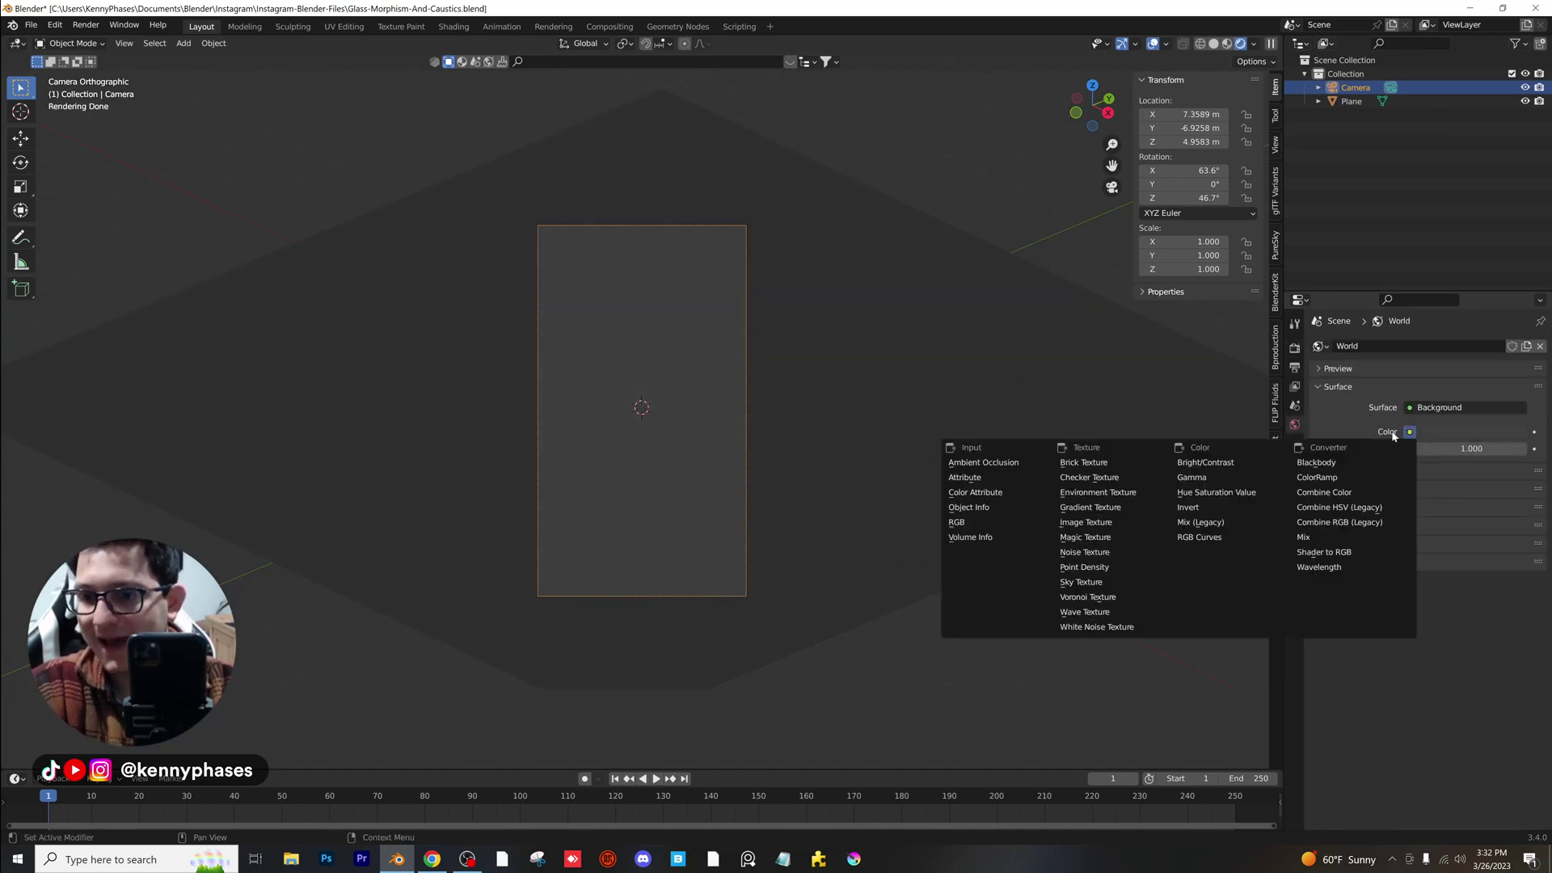
pyautogui.click(1165, 492)
pyautogui.click(1486, 449)
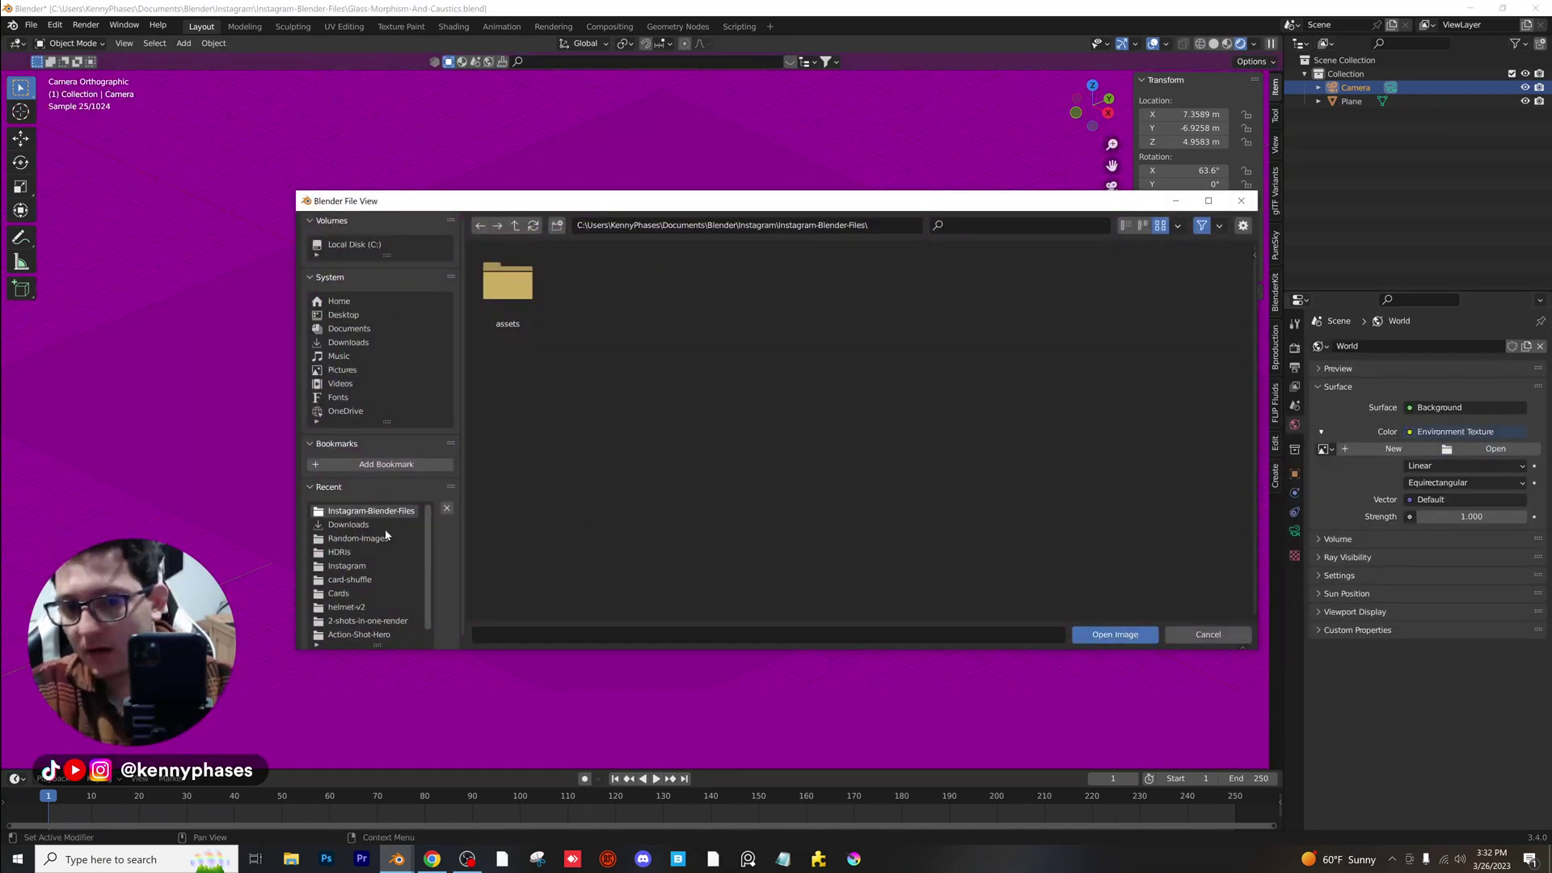
pyautogui.click(370, 557)
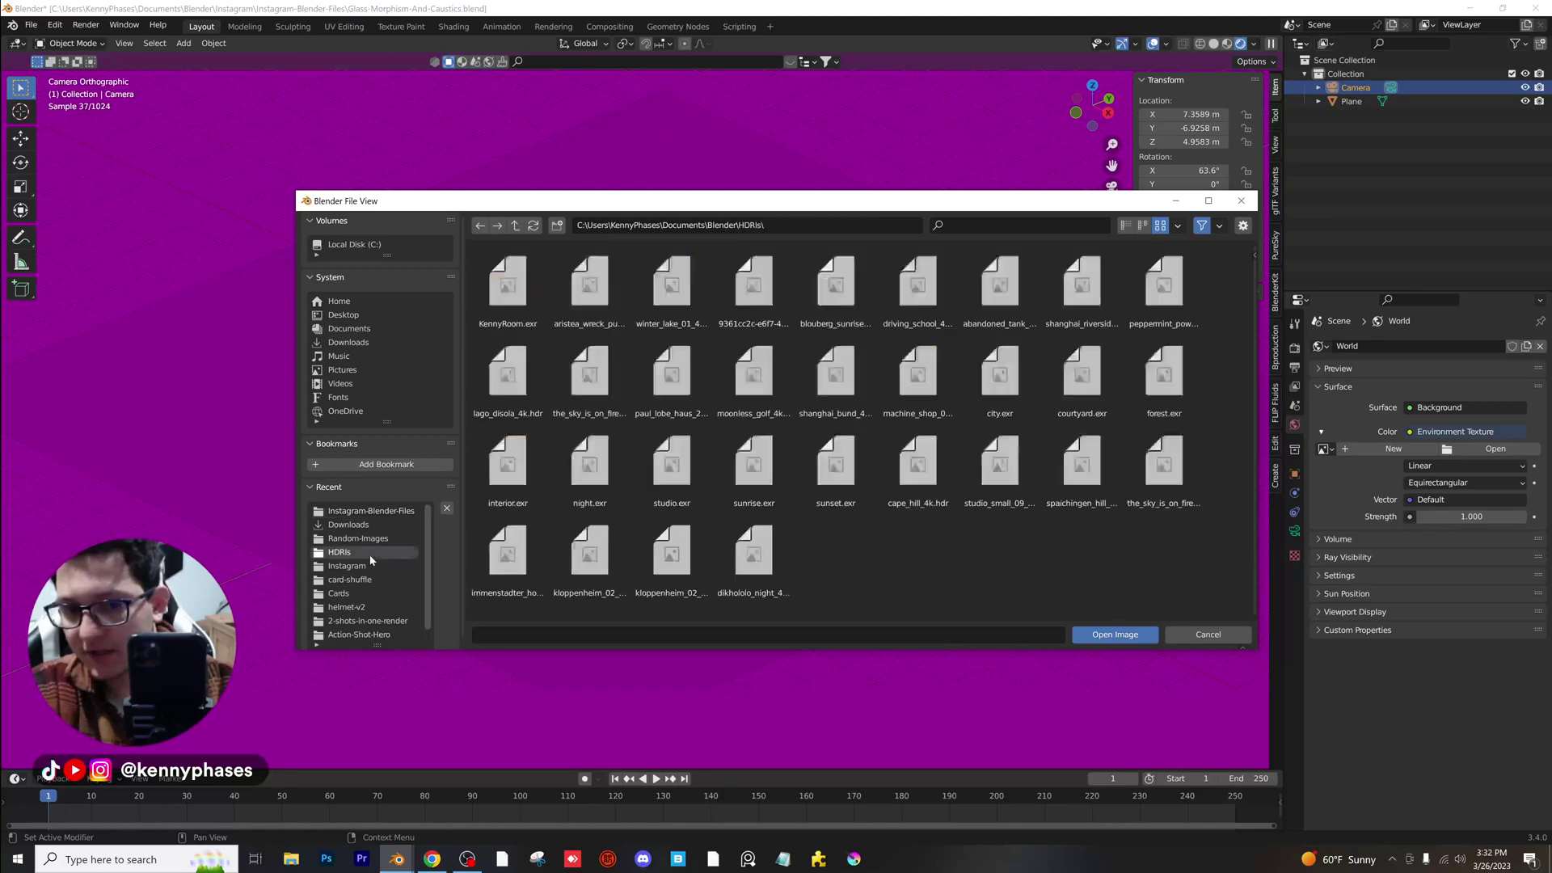
pyautogui.doubleClick(1164, 282)
pyautogui.moveTo(782, 385)
pyautogui.mouseDown(button='middle')
pyautogui.moveTo(842, 364)
pyautogui.moveTo(816, 379)
pyautogui.moveTo(900, 371)
pyautogui.moveTo(798, 351)
pyautogui.moveTo(692, 371)
pyautogui.moveTo(800, 371)
pyautogui.mouseUp(button='middle')
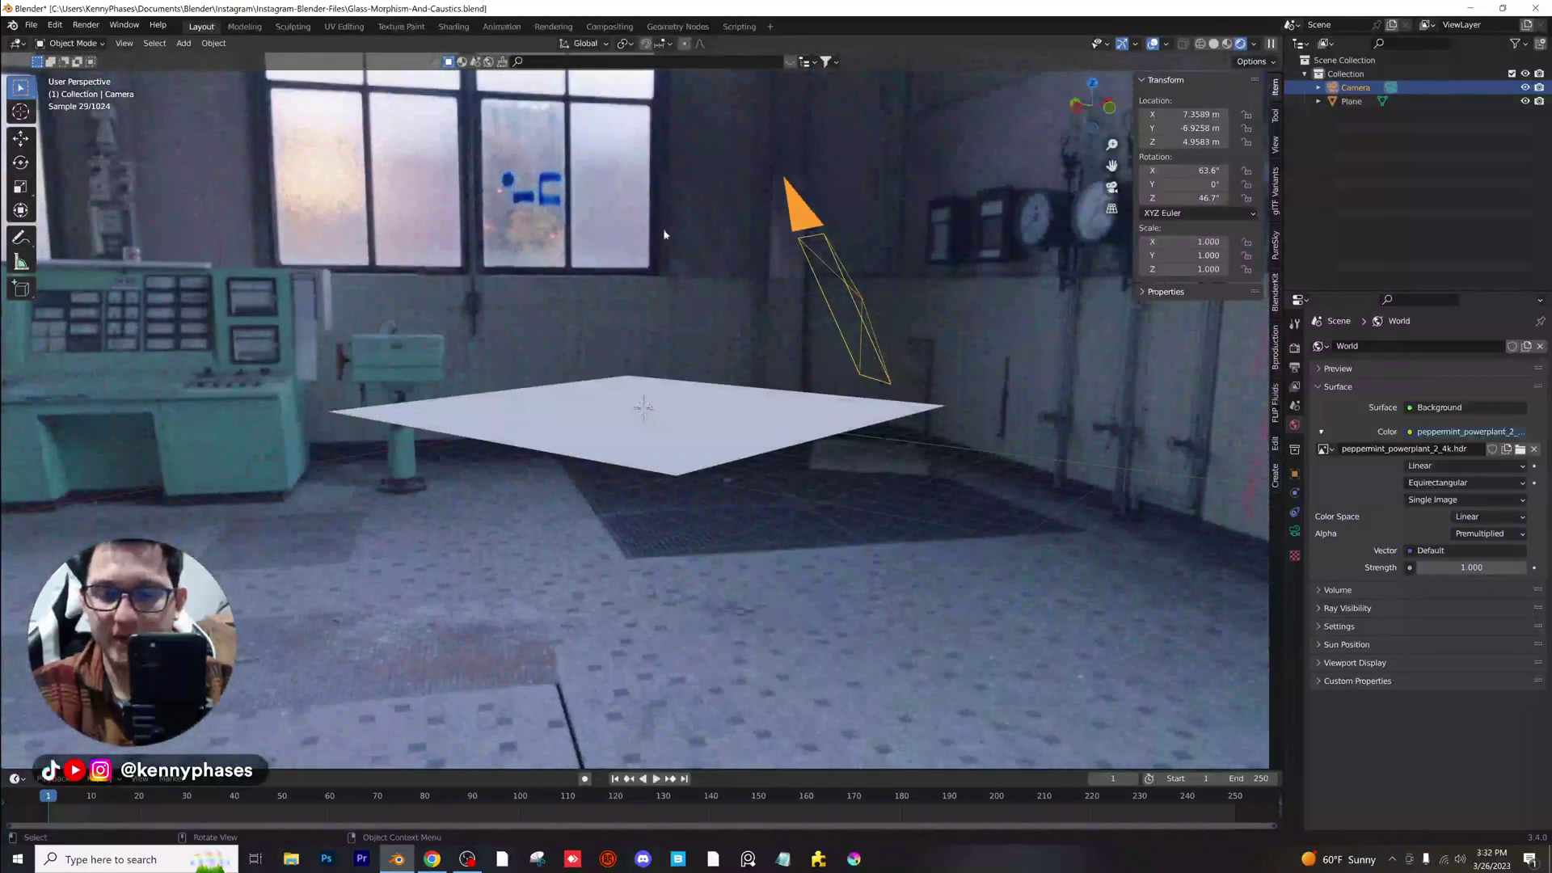
pyautogui.moveTo(721, 275); pyautogui.dragTo(488, 271, button='middle')
pyautogui.press('KP_0')
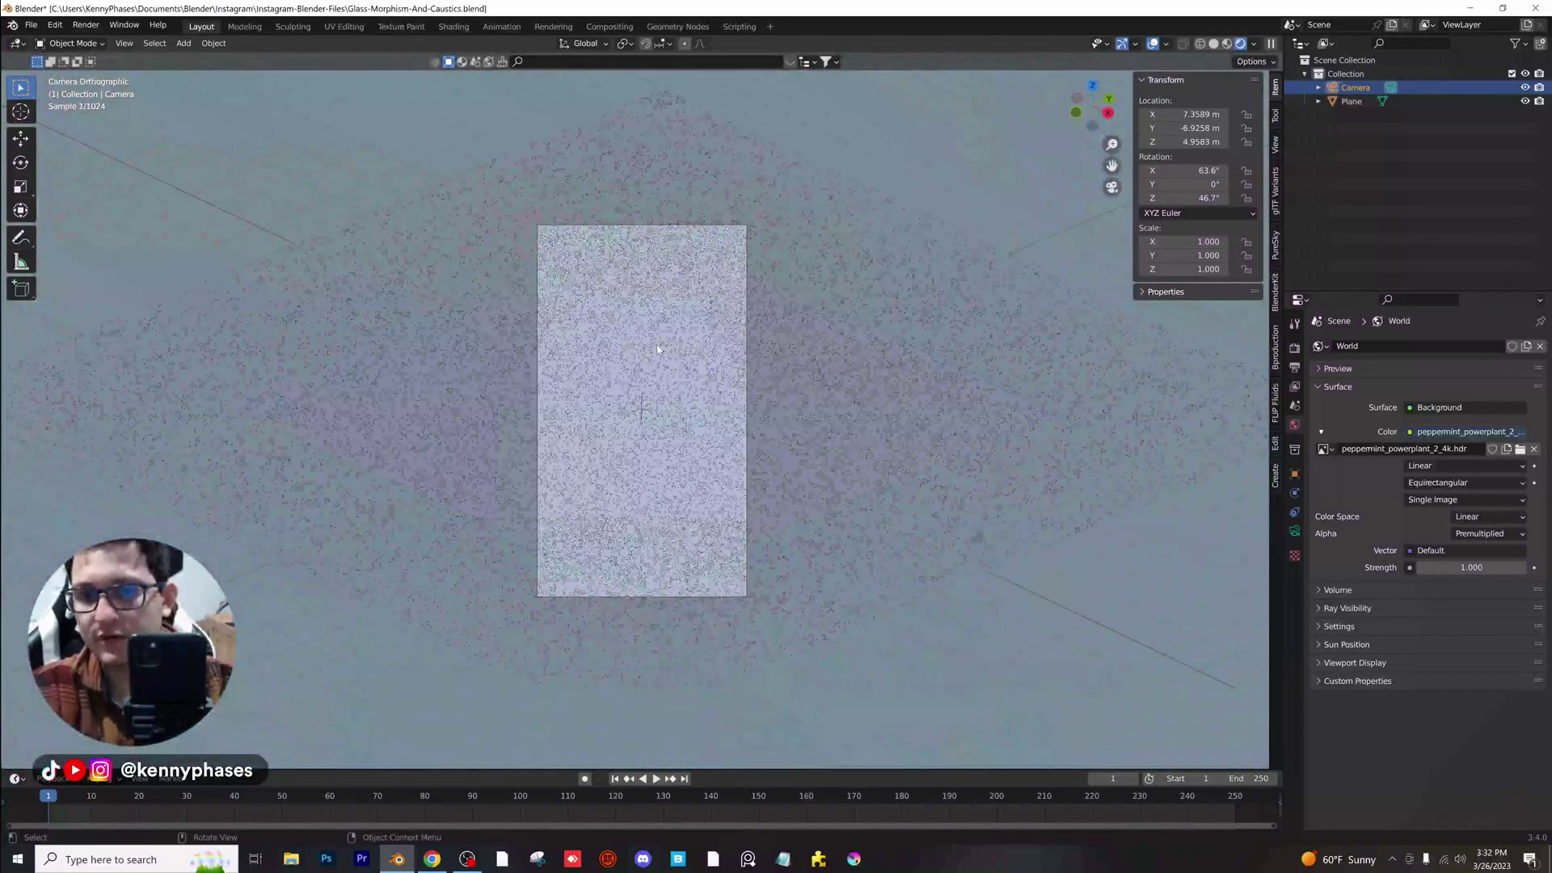
# Select the ground plane and save the Blender file.
pyautogui.click(818, 247)
pyautogui.hotkey('ctrl', 's')
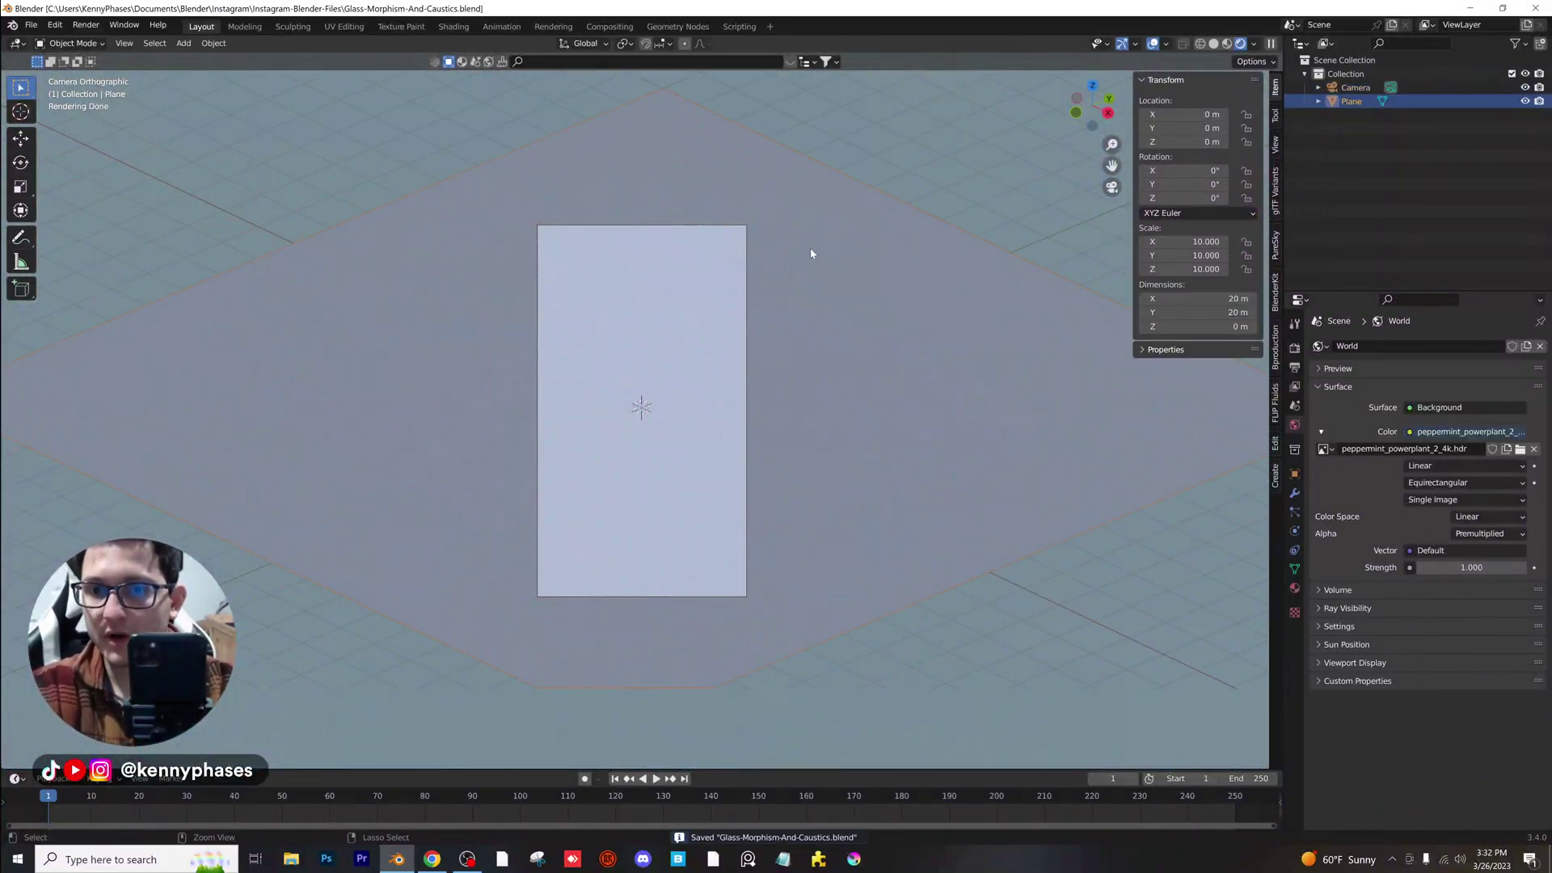
pyautogui.scroll(2, 663, 284)
pyautogui.scroll(-3, 727, 284)
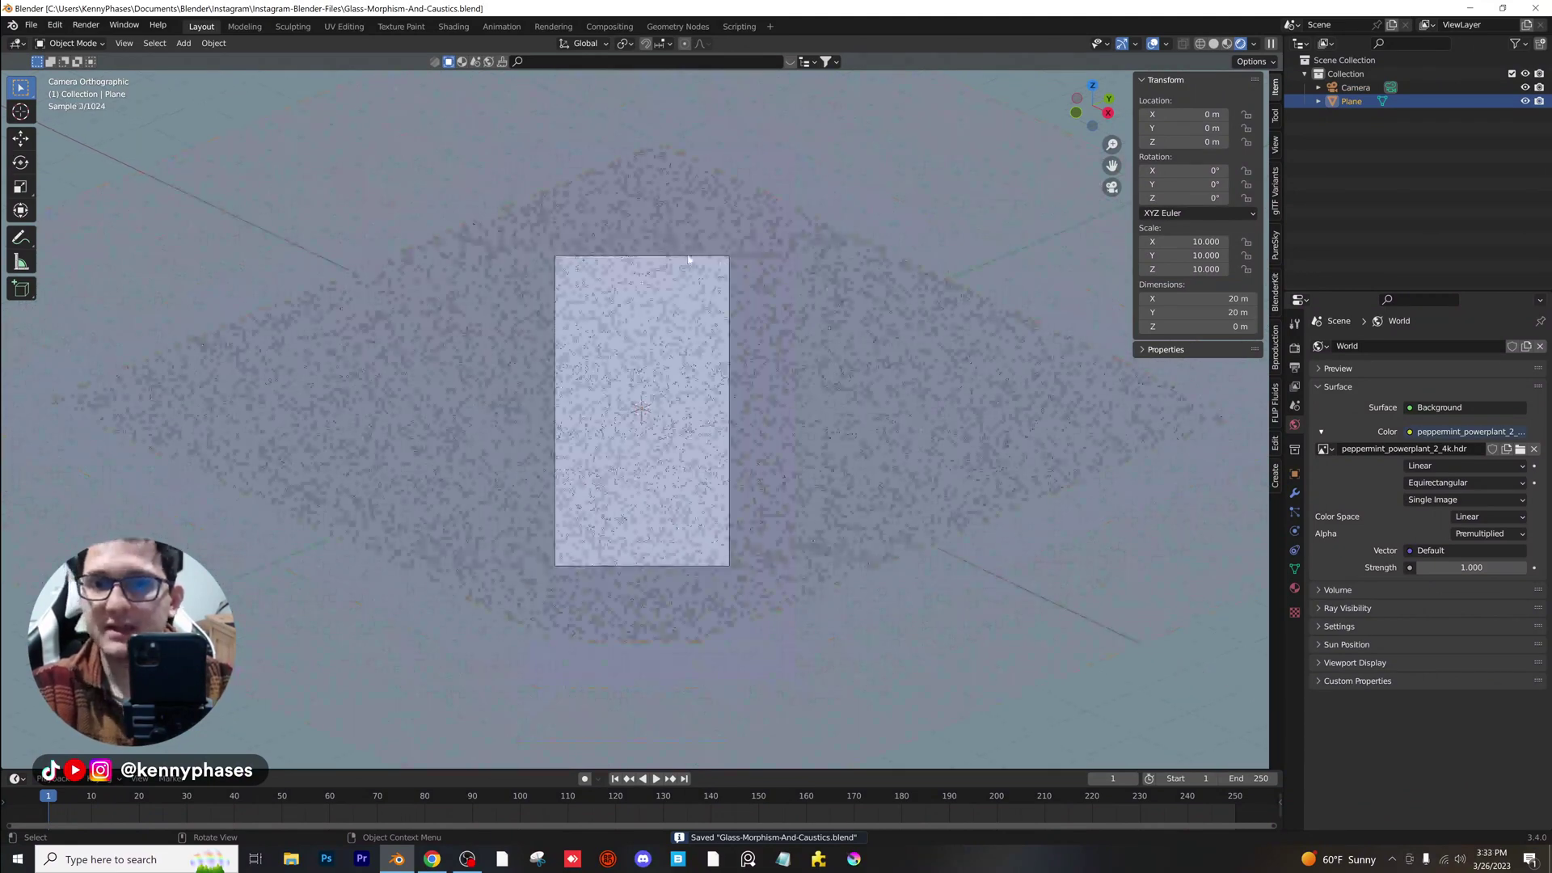
# Switch to the Shading workspace and create a new material on the plane.
pyautogui.click(452, 27)
pyautogui.scroll(-3, 755, 260)
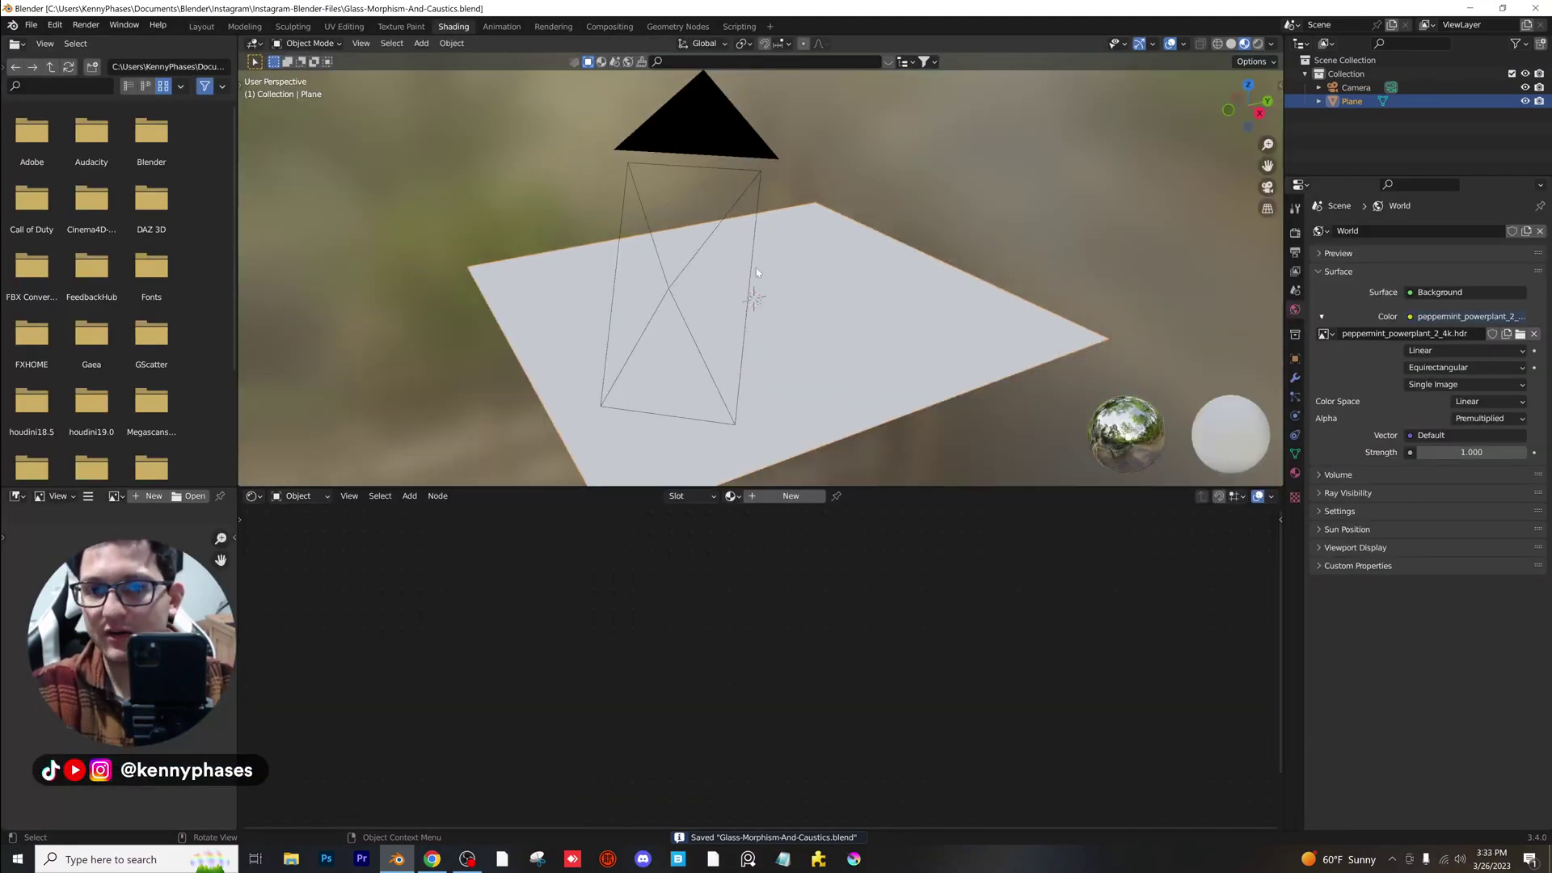
pyautogui.scroll(2, 737, 278)
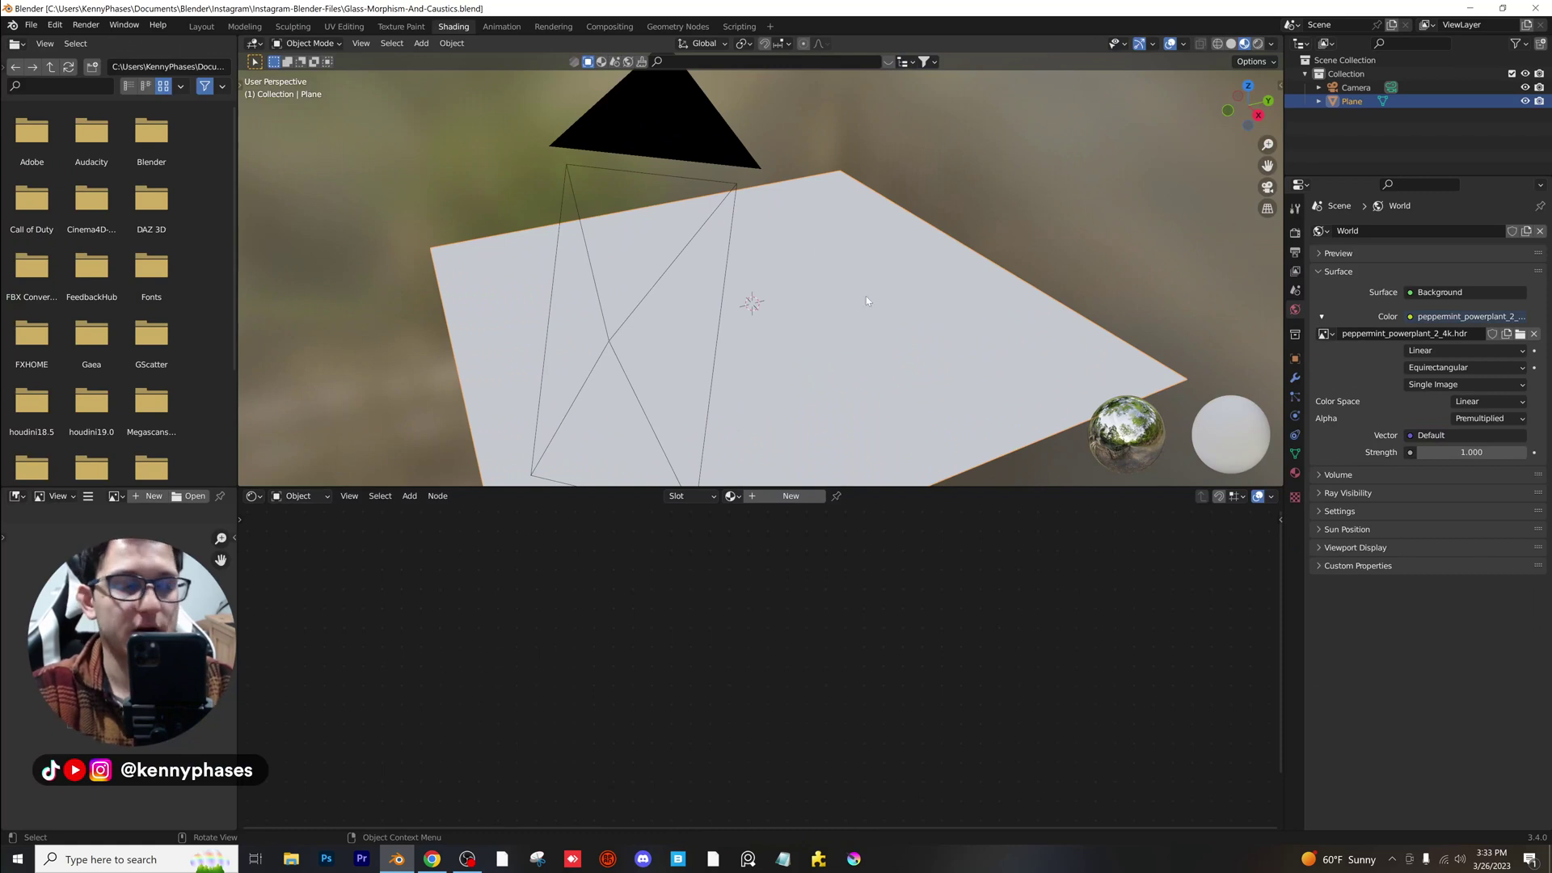
pyautogui.keyDown('shift'); pyautogui.moveTo(866, 299); pyautogui.dragTo(860, 236, button='middle'); pyautogui.keyUp('shift')
pyautogui.click(790, 495)
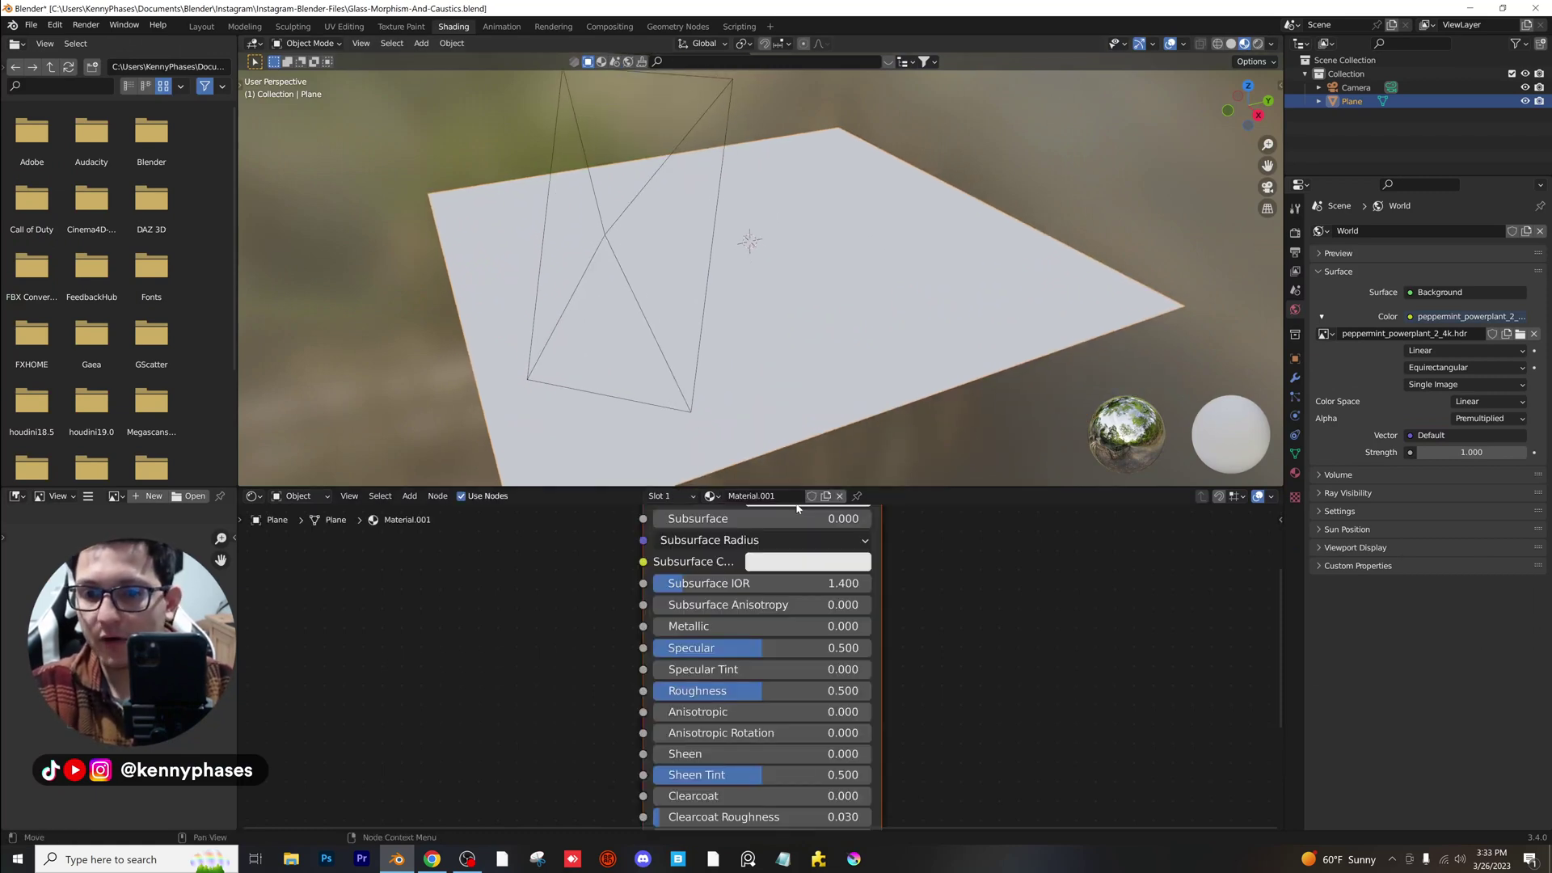
# Add a Brick Texture node to the plane's material and connect its Color output to the Principled BSDF's Base Color.
pyautogui.click(409, 500)
pyautogui.click(415, 515)
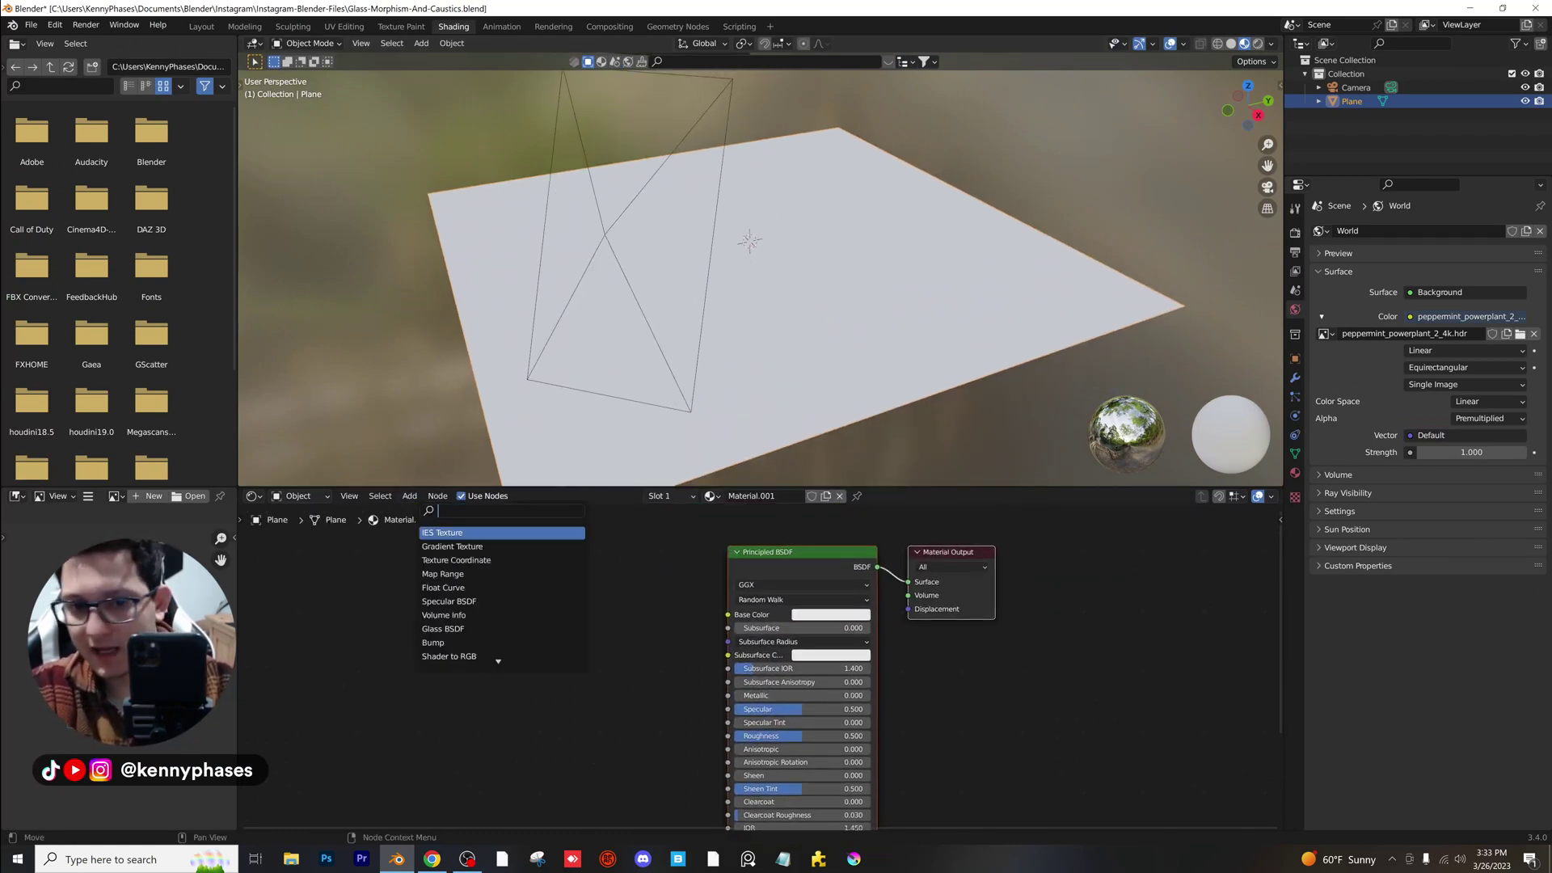
pyautogui.write('brick')
pyautogui.press('Return')
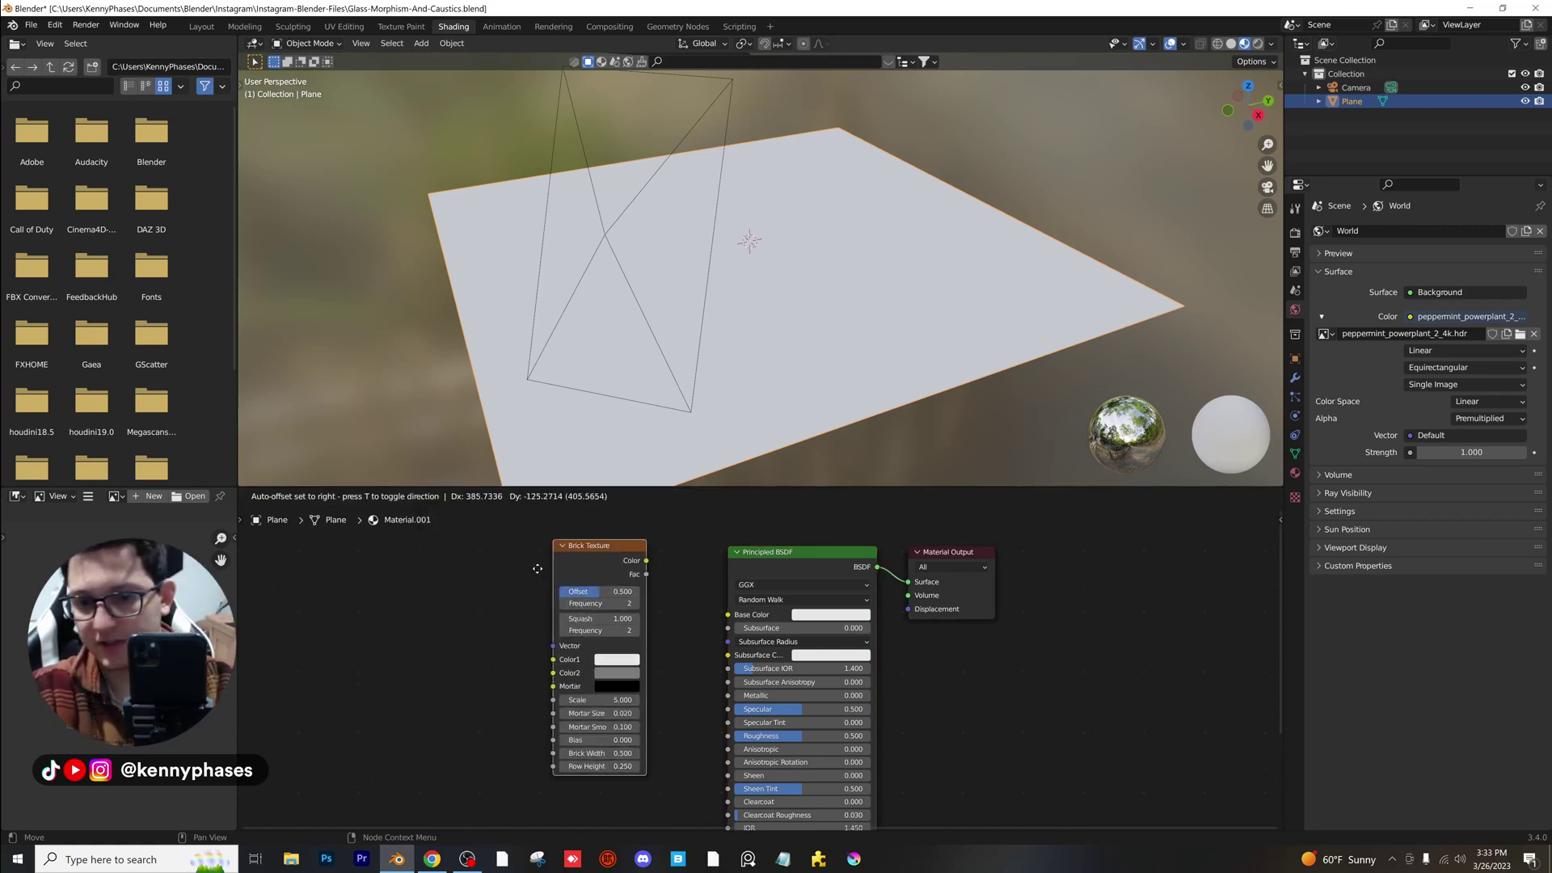
pyautogui.click(535, 589)
pyautogui.moveTo(738, 621); pyautogui.dragTo(736, 617)
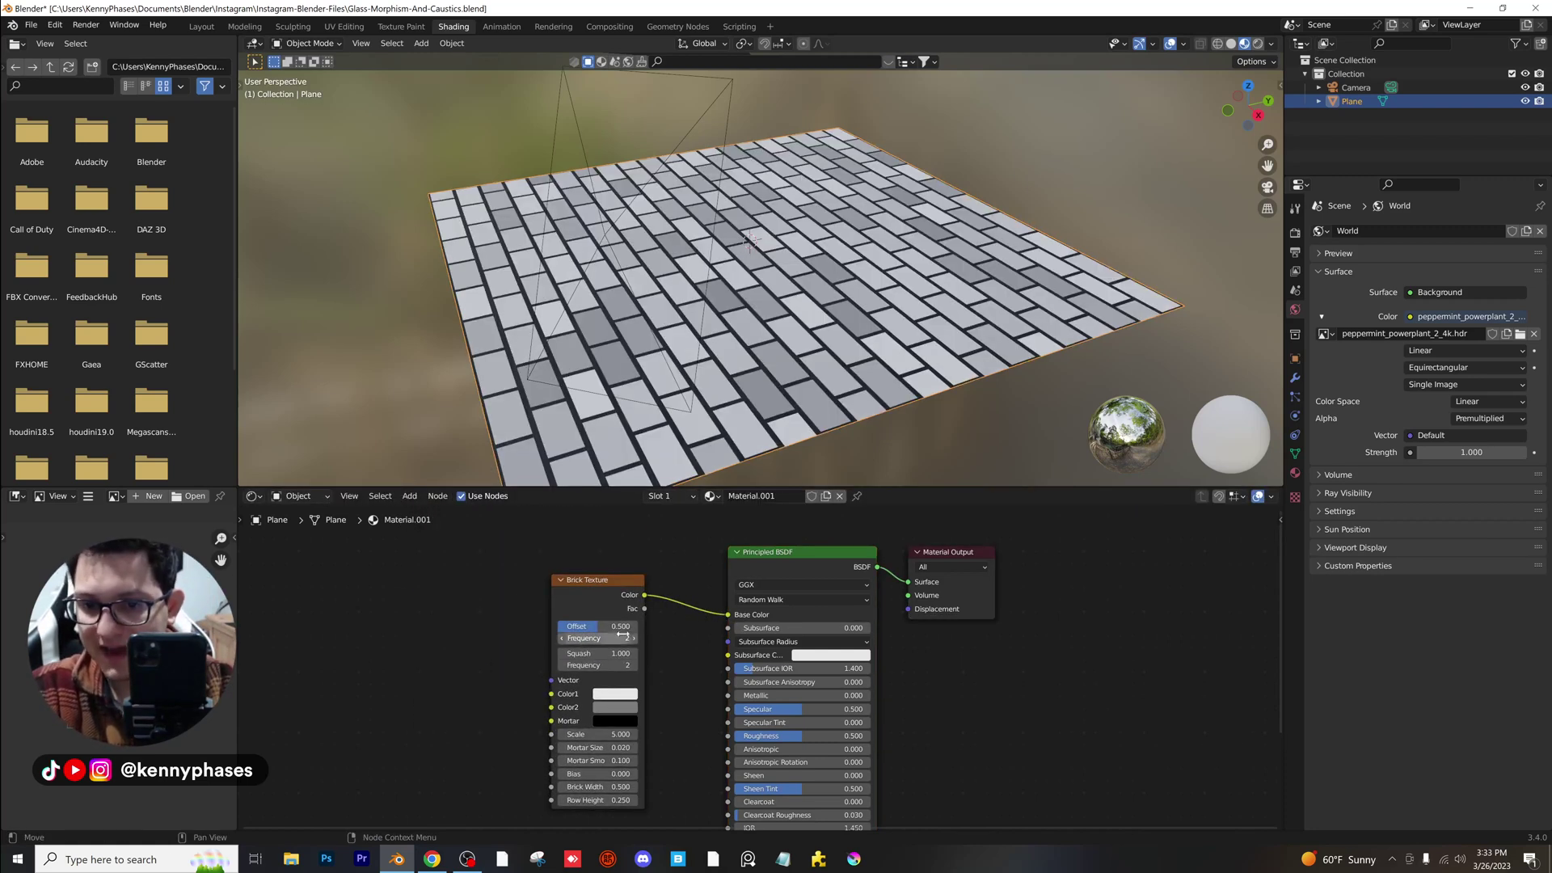
# Set the Brick Texture's offset to 0 and its scale to 10.
pyautogui.moveTo(614, 629); pyautogui.dragTo(558, 628)
pyautogui.scroll(5, 828, 604)
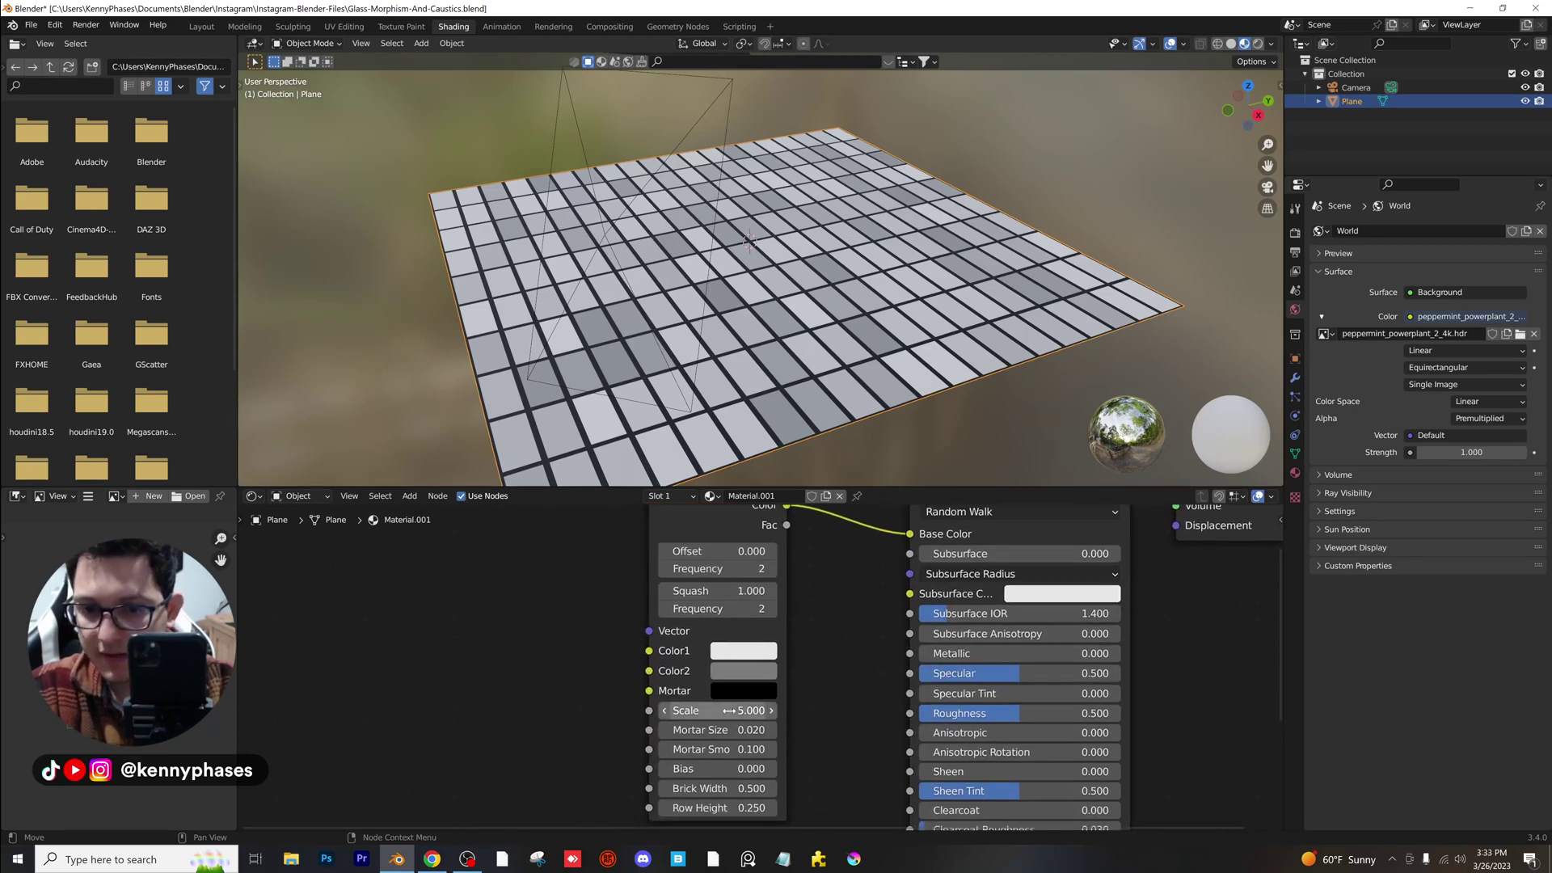
pyautogui.write('1')
pyautogui.press('Return')
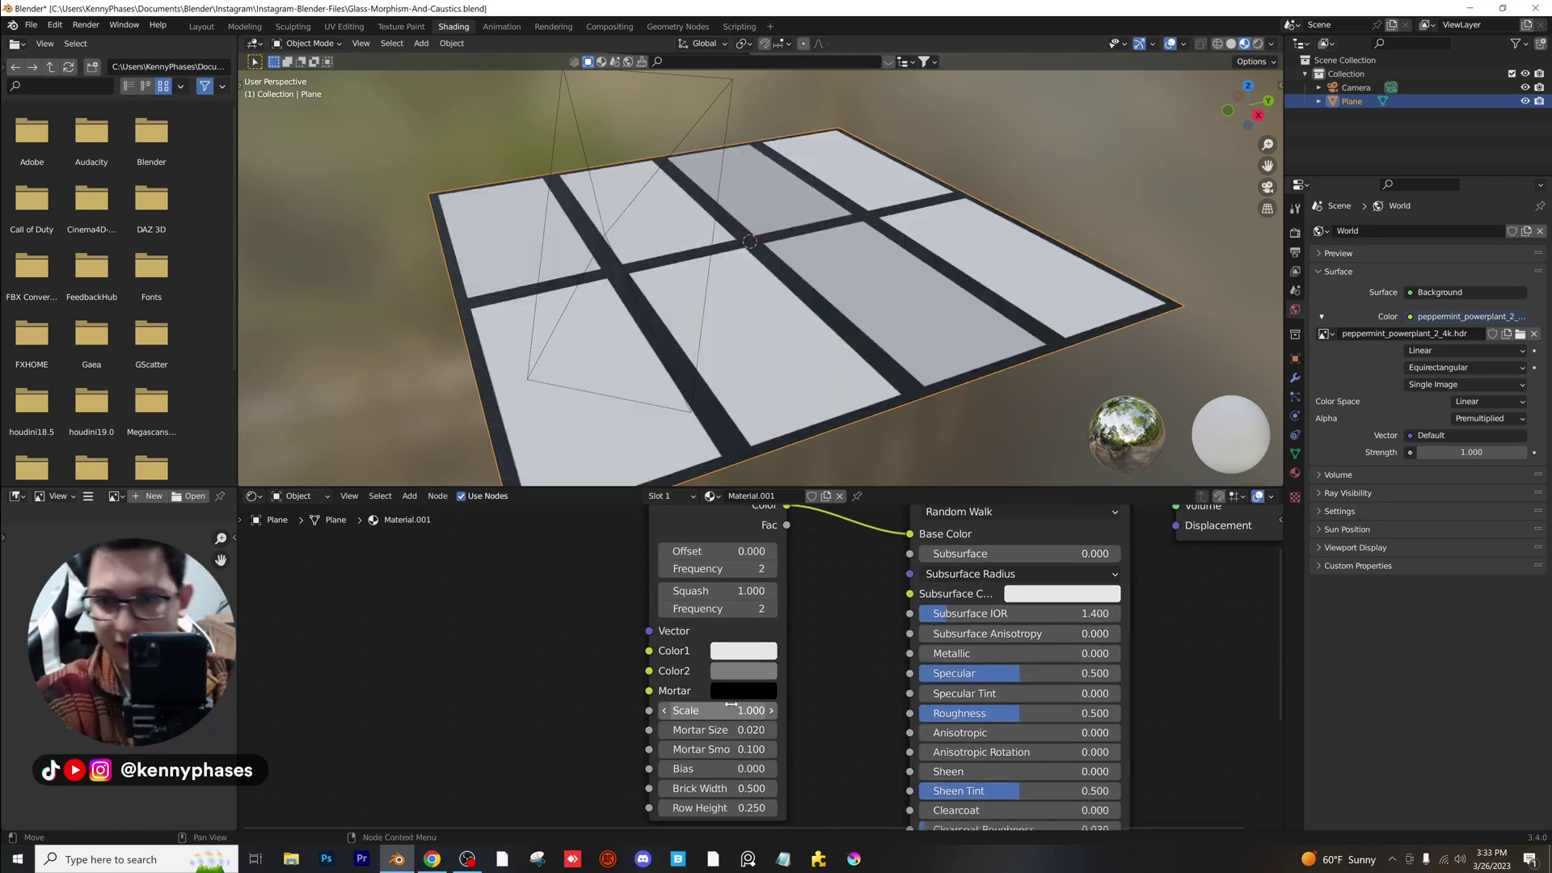
pyautogui.moveTo(731, 705); pyautogui.dragTo(832, 705)
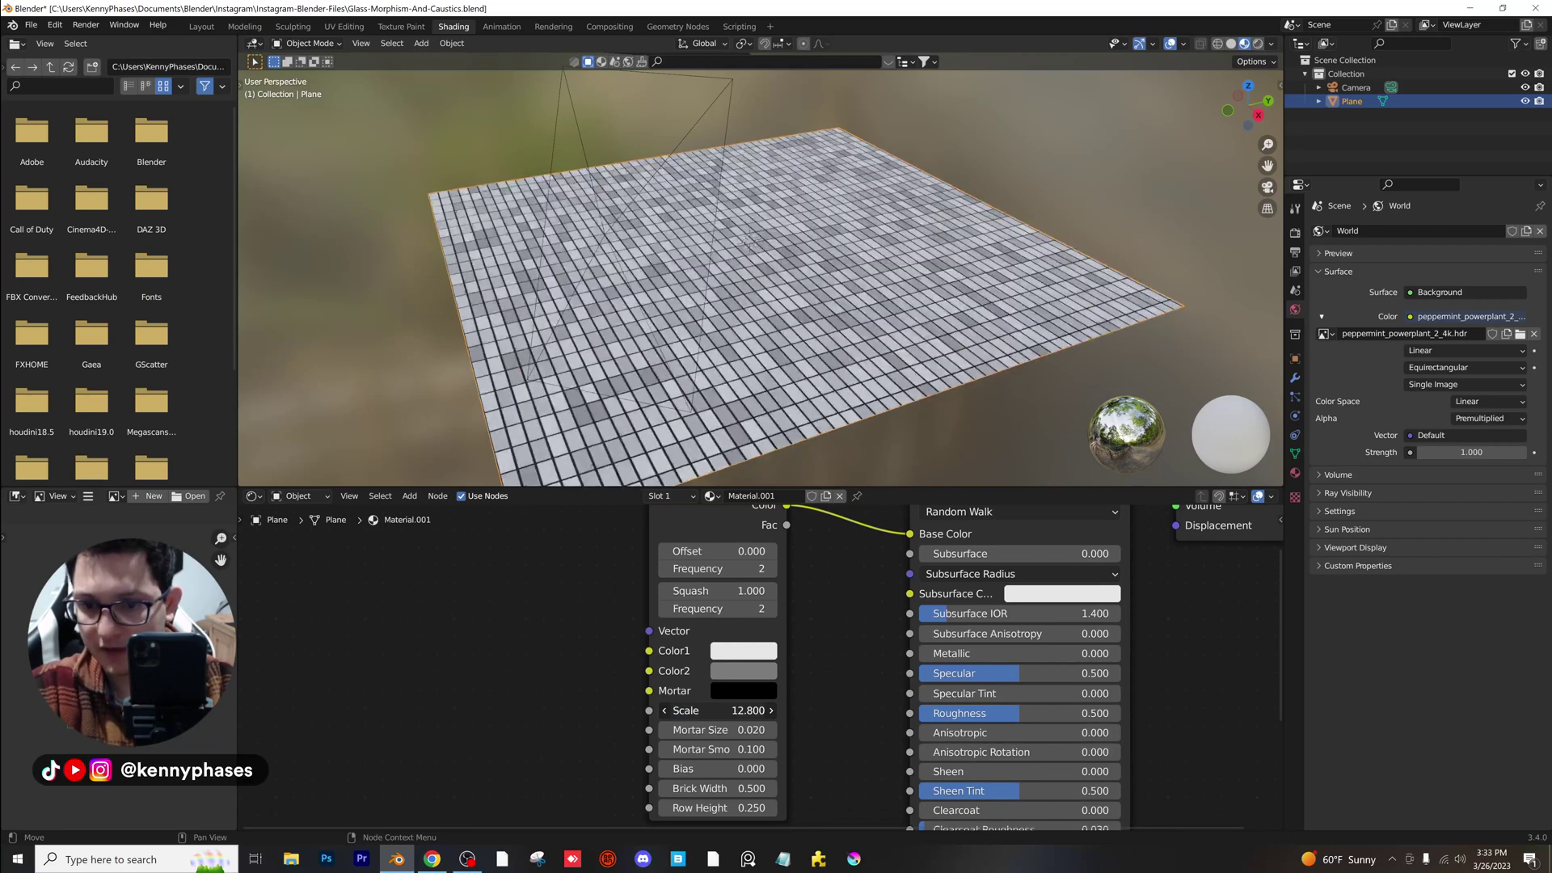
pyautogui.press('Return')
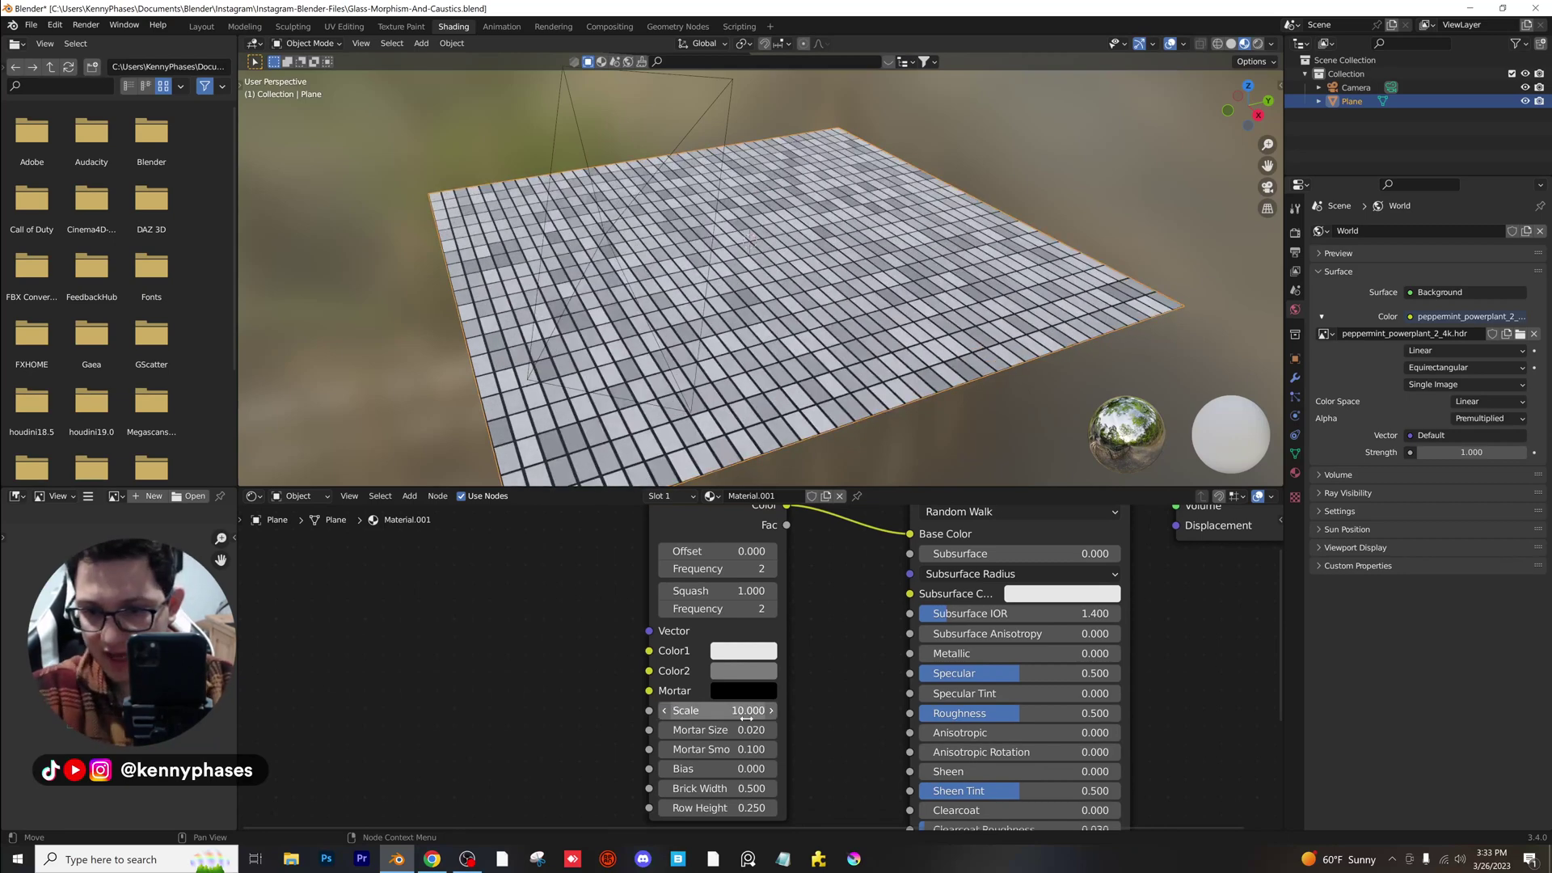
# Set the Brick Texture's mortar size to 0.01 and both the brick width and row height to 0.2.
pyautogui.doubleClick(740, 729)
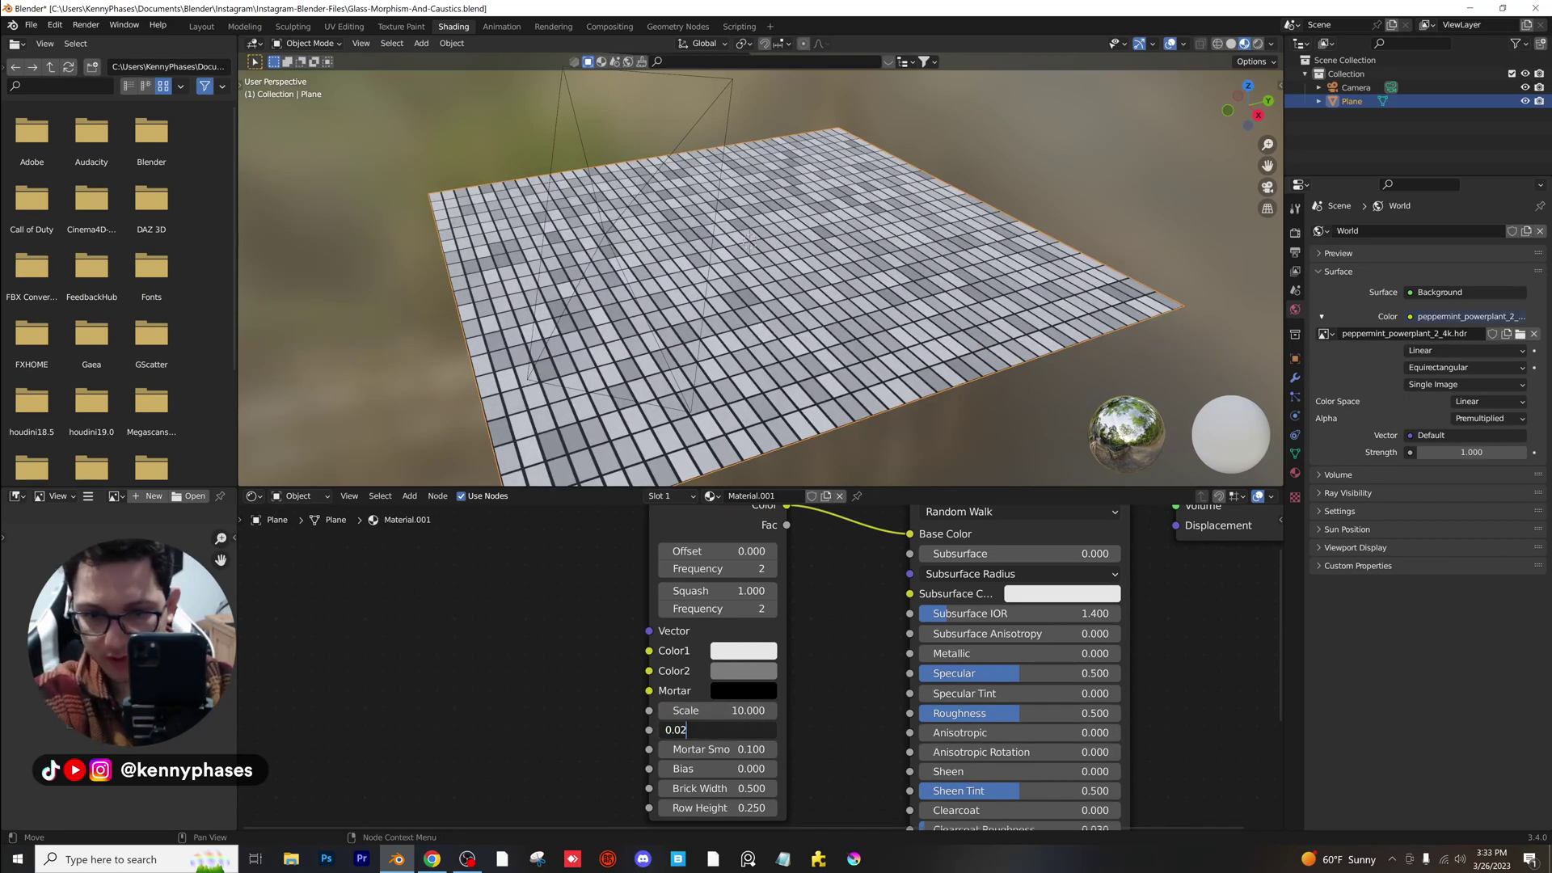
pyautogui.press('Return')
pyautogui.doubleClick(716, 788)
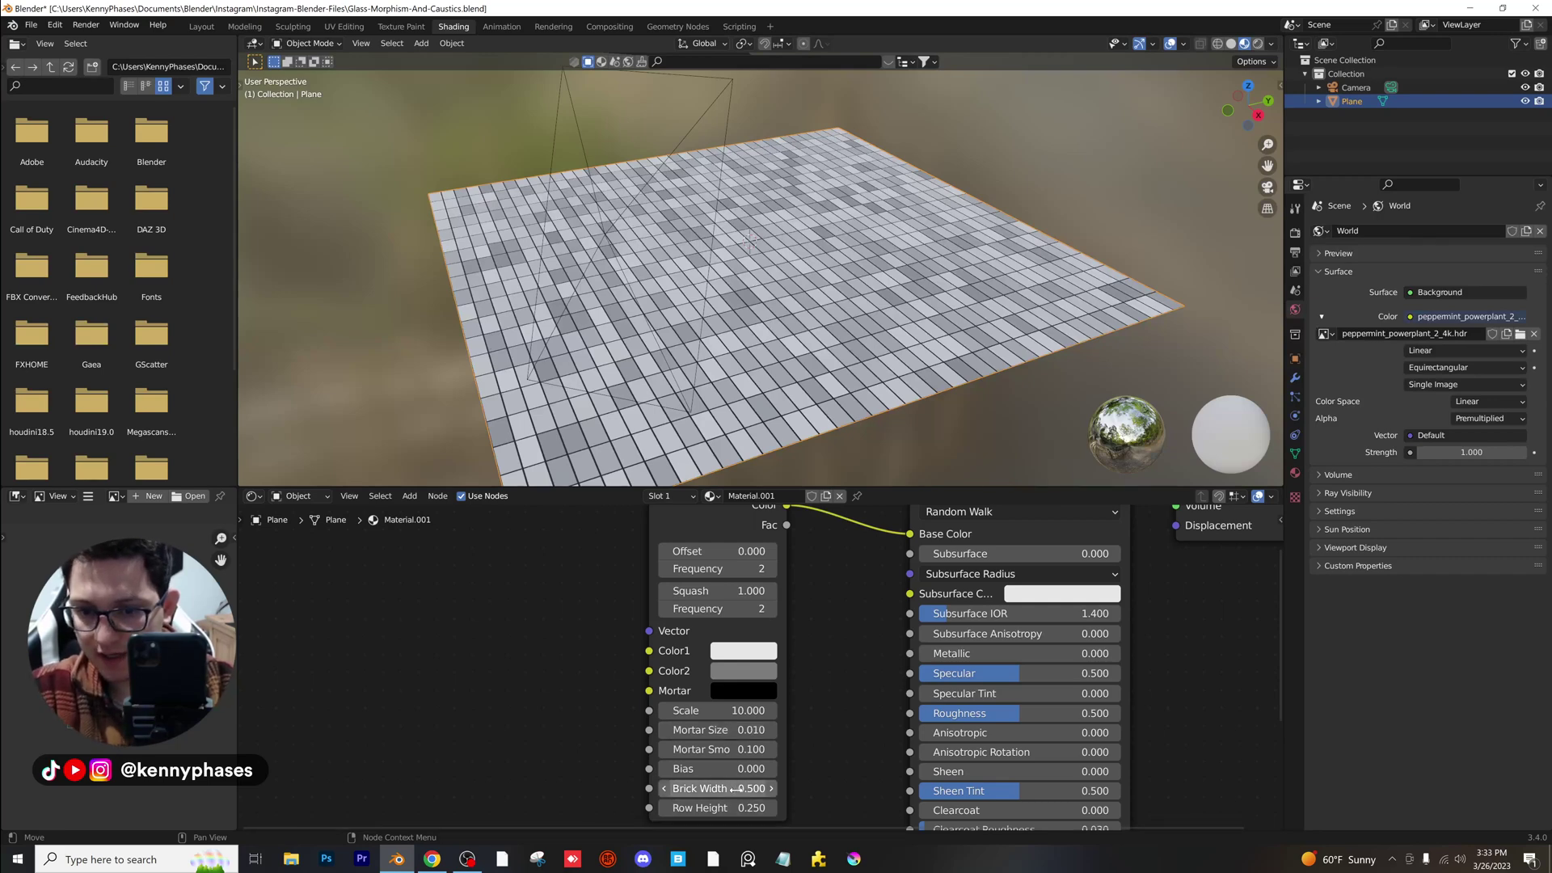
pyautogui.press('Tab')
pyautogui.write('.2')
pyautogui.press('Return')
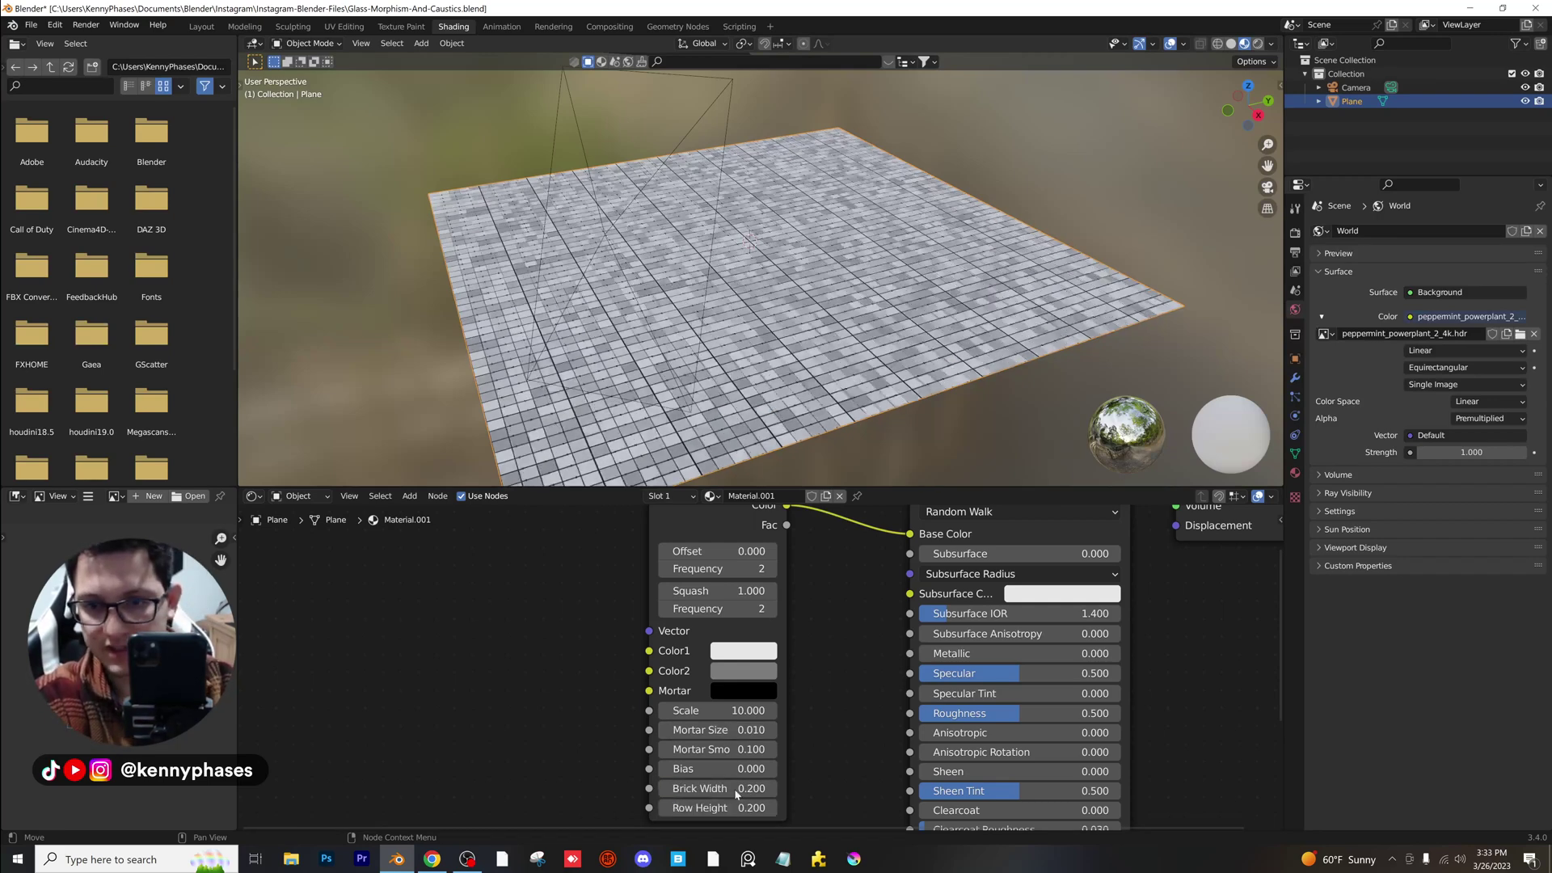
# Look at the tiled plane through the camera in rendered shading.
pyautogui.scroll(3, 755, 312)
pyautogui.moveTo(753, 313); pyautogui.dragTo(764, 301, button='middle')
pyautogui.press('KP_0')
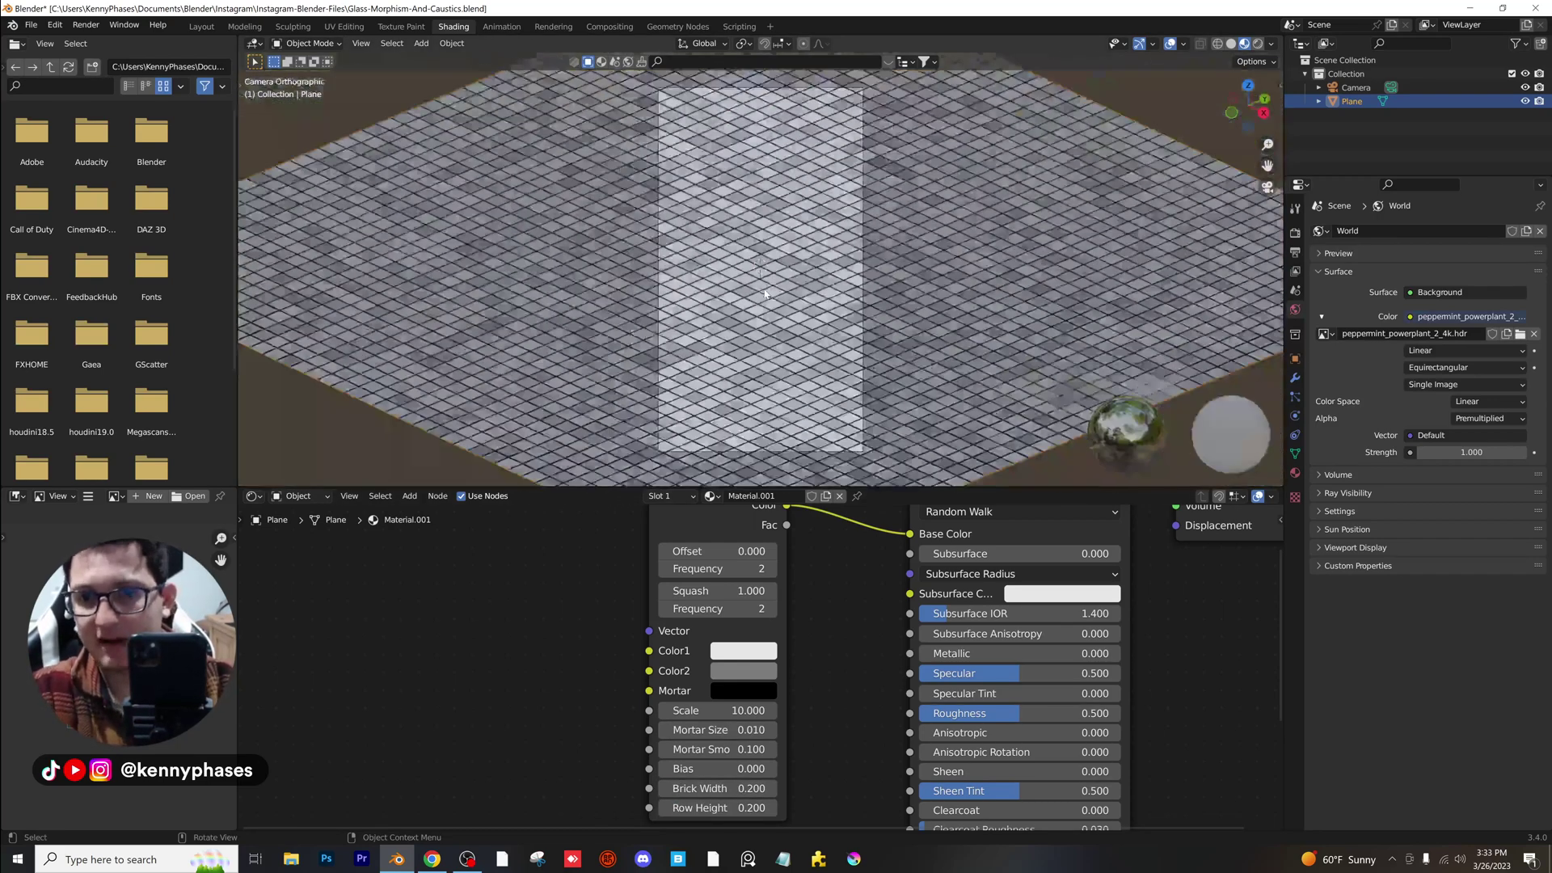
pyautogui.press('z')
pyautogui.click(817, 145)
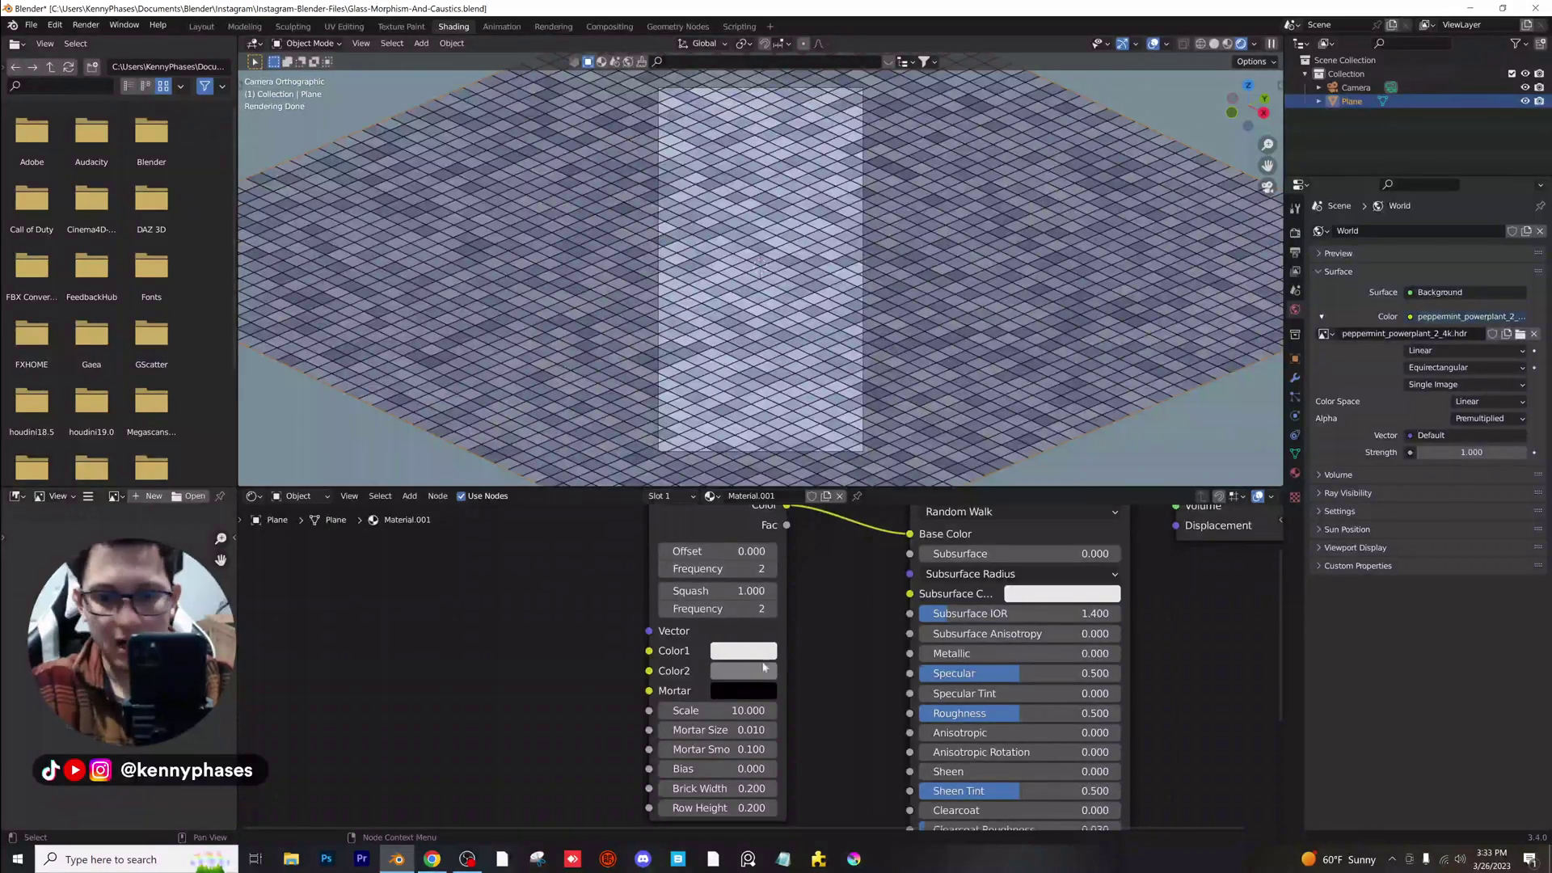
# Copy the brick texture's white Color1 to Color2 and lighten the mortar colour to grey.
pyautogui.scroll(2, 804, 671)
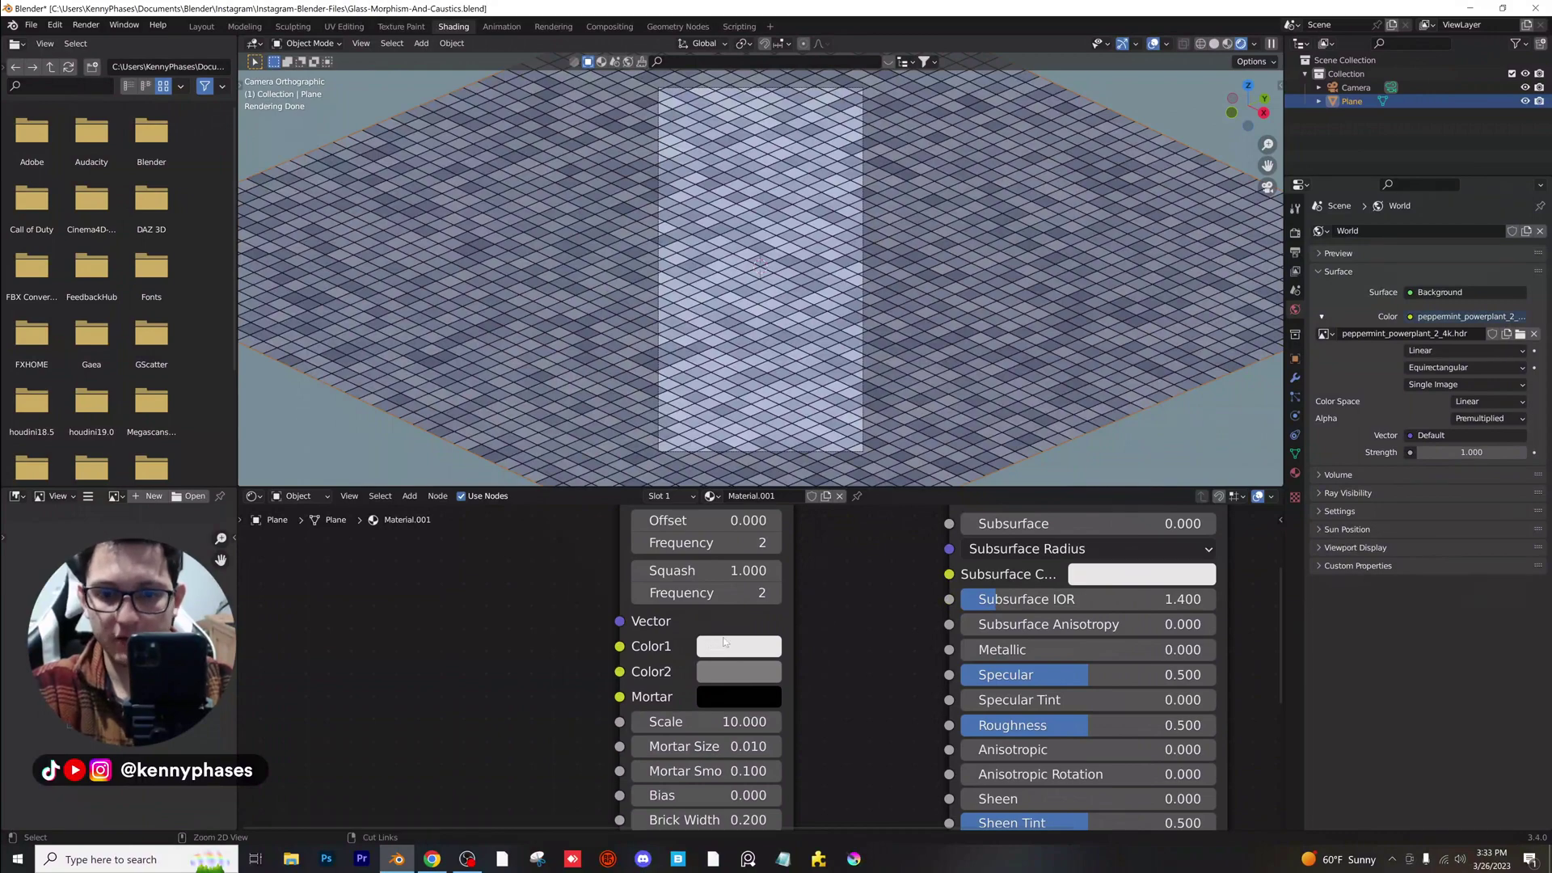
pyautogui.hotkey('ctrl', 'v')
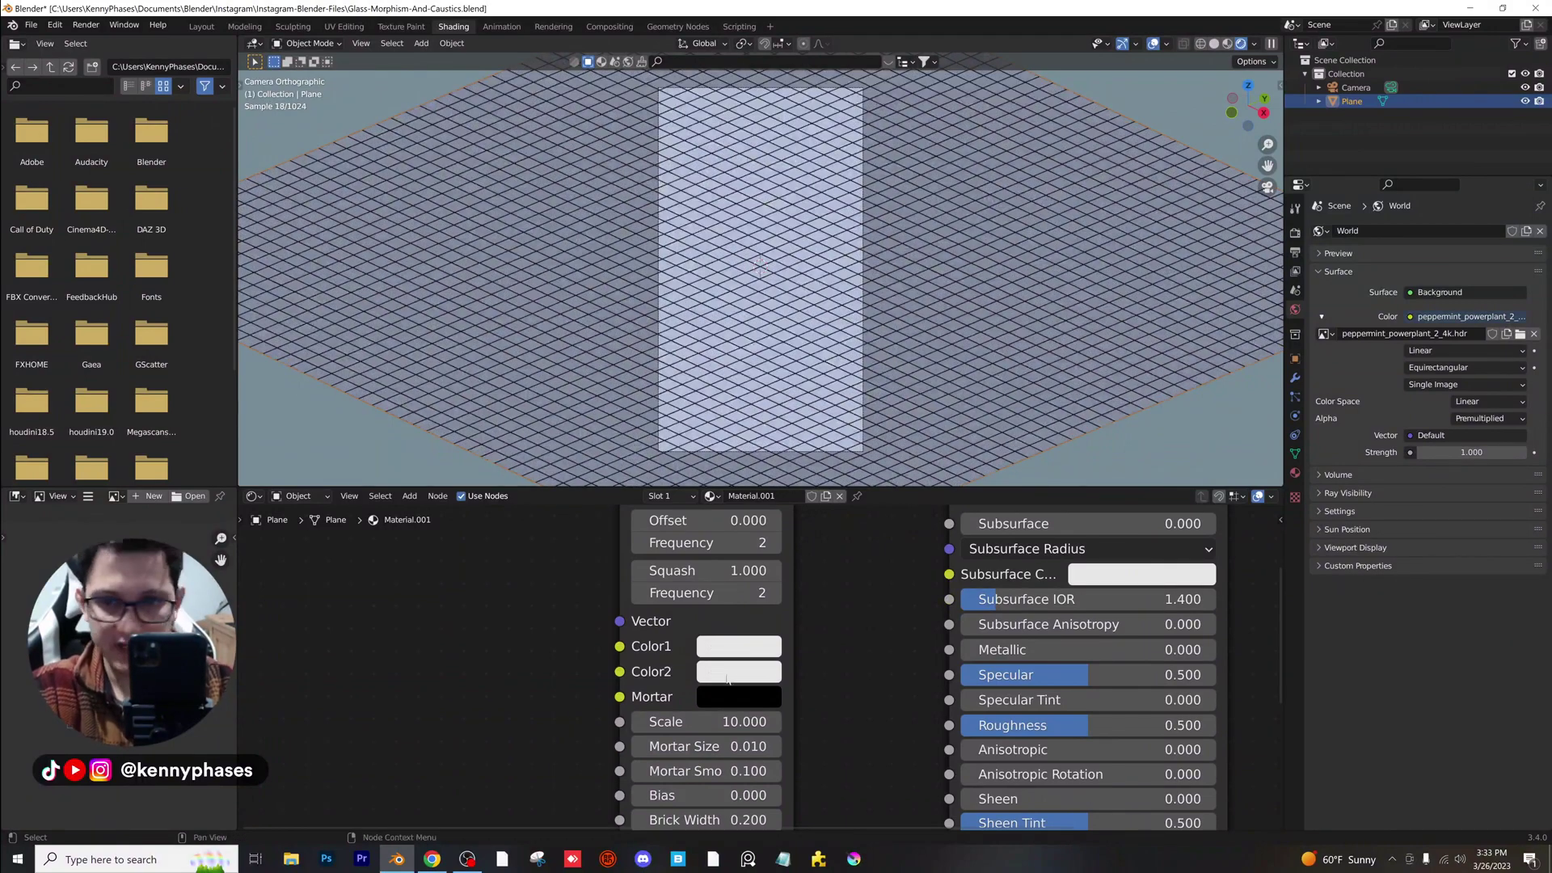
pyautogui.click(738, 693)
pyautogui.moveTo(893, 483); pyautogui.dragTo(893, 475)
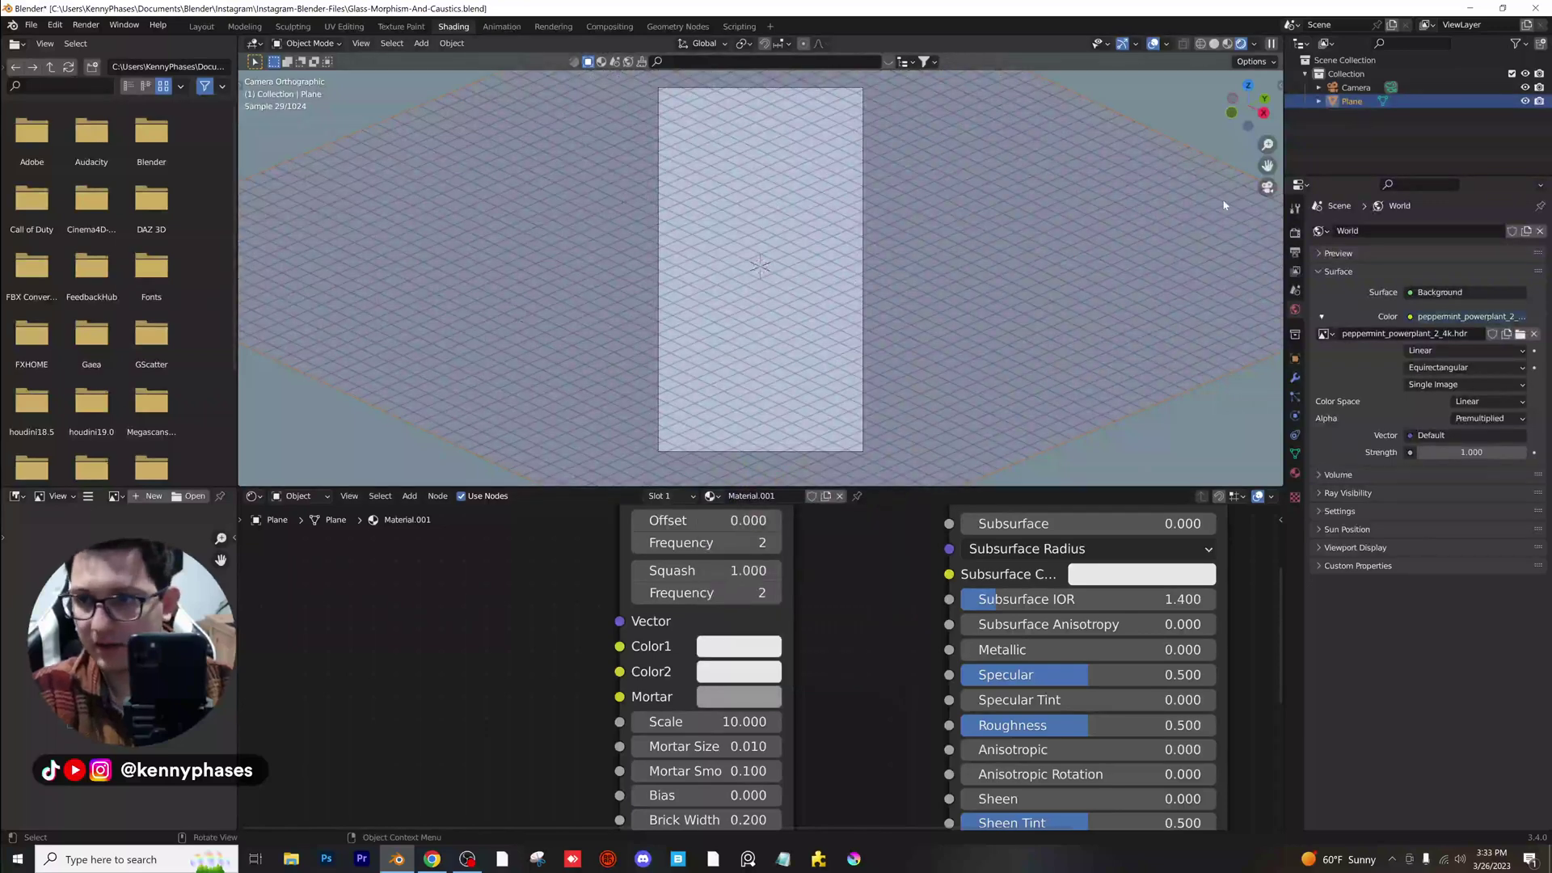
# Raise the camera's passepartout to about 0.958 to darken the area outside the frame, and enlarge the 3D viewport.
pyautogui.click(1355, 88)
pyautogui.click(1294, 414)
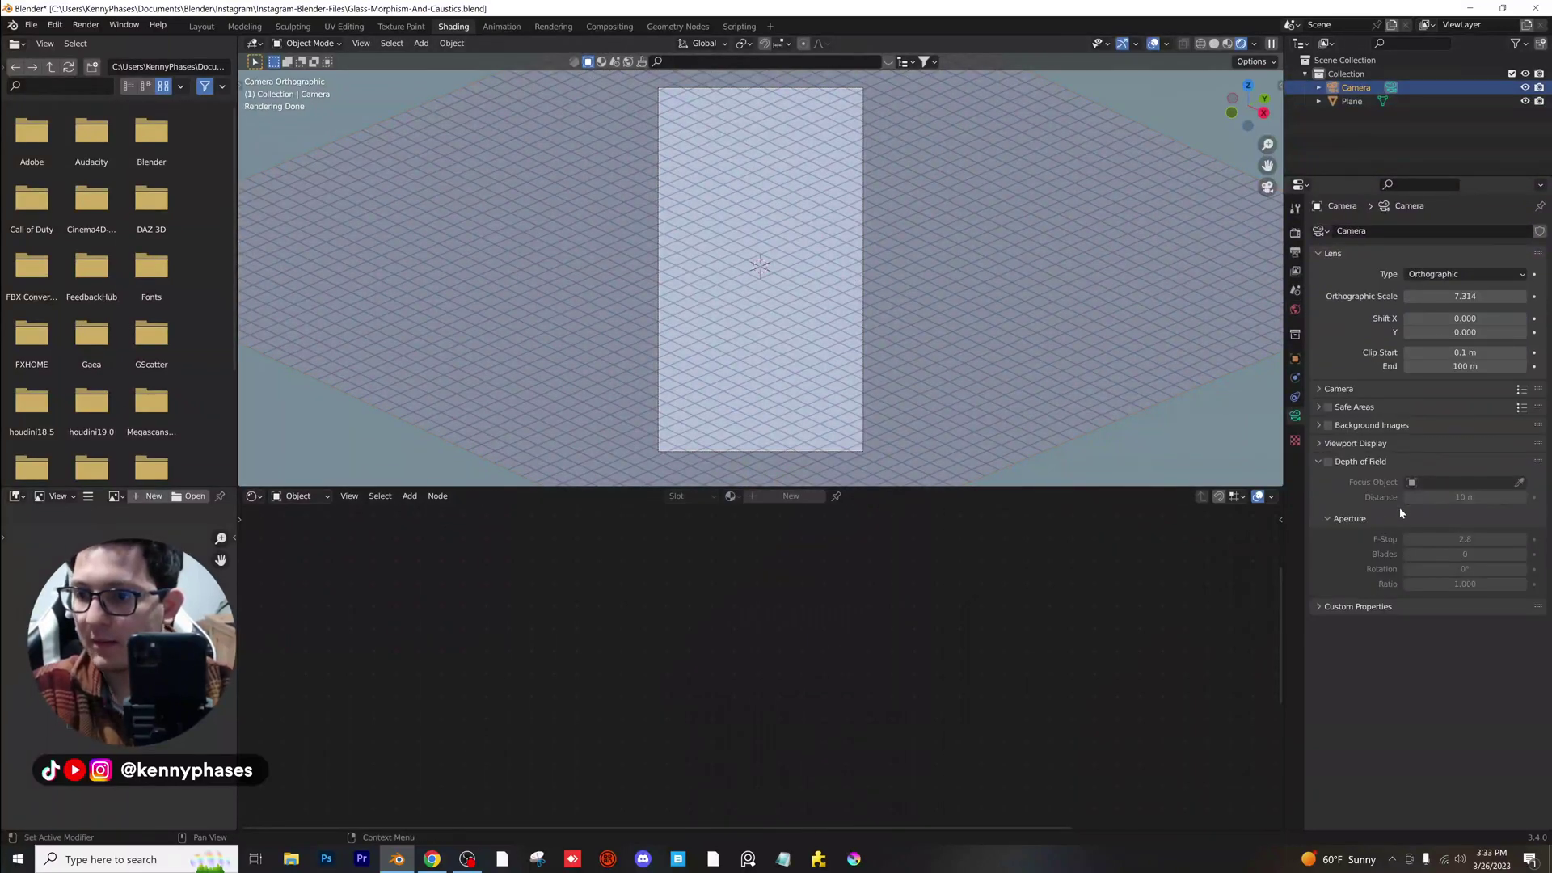
pyautogui.click(1373, 444)
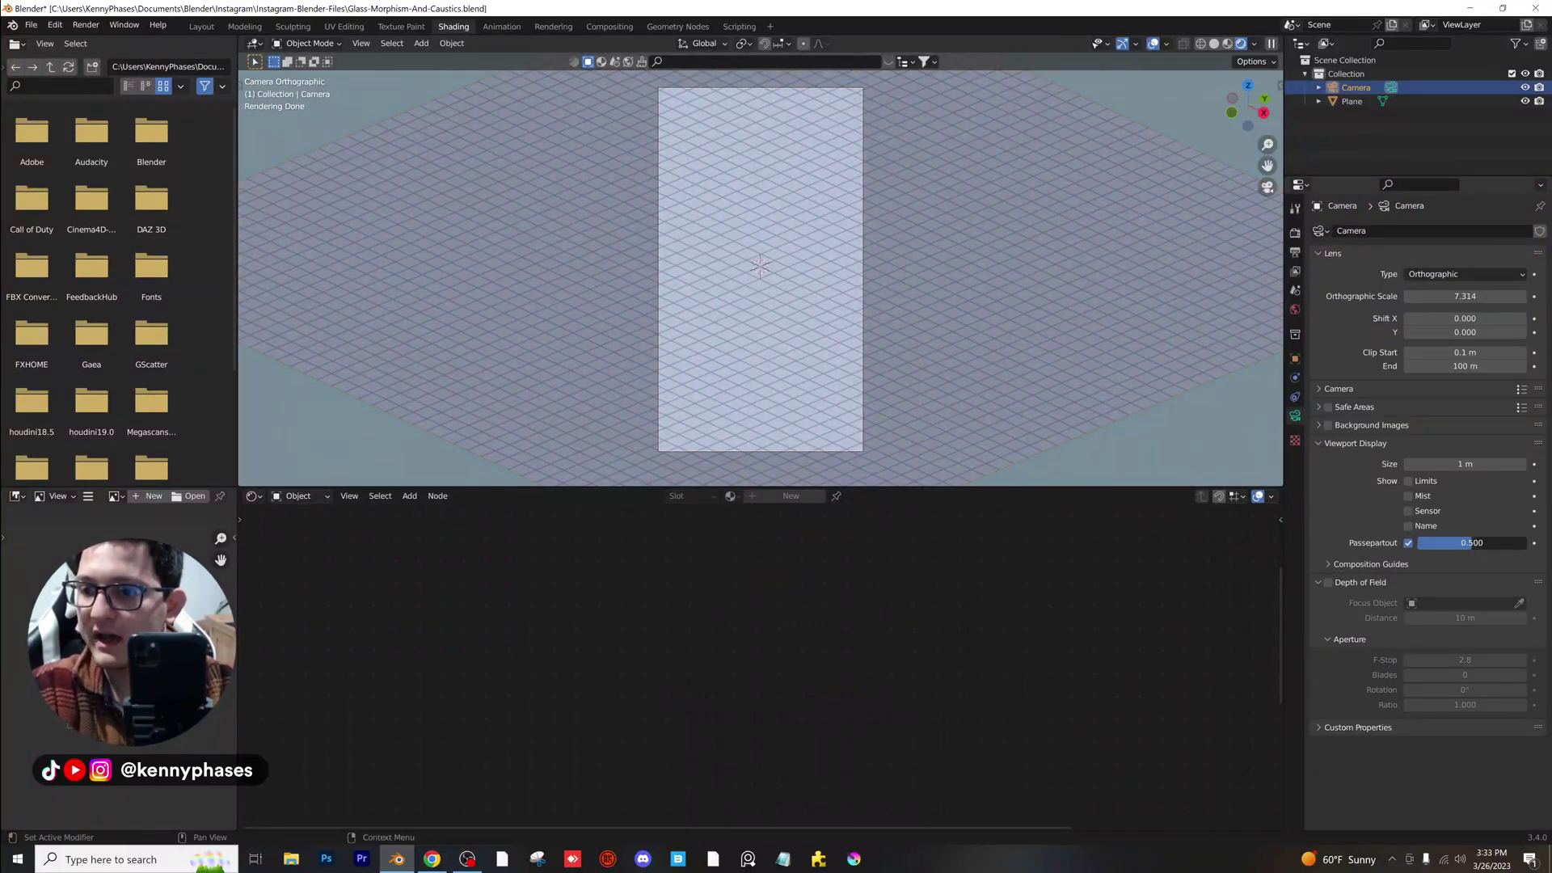
pyautogui.moveTo(1467, 542); pyautogui.dragTo(1521, 542)
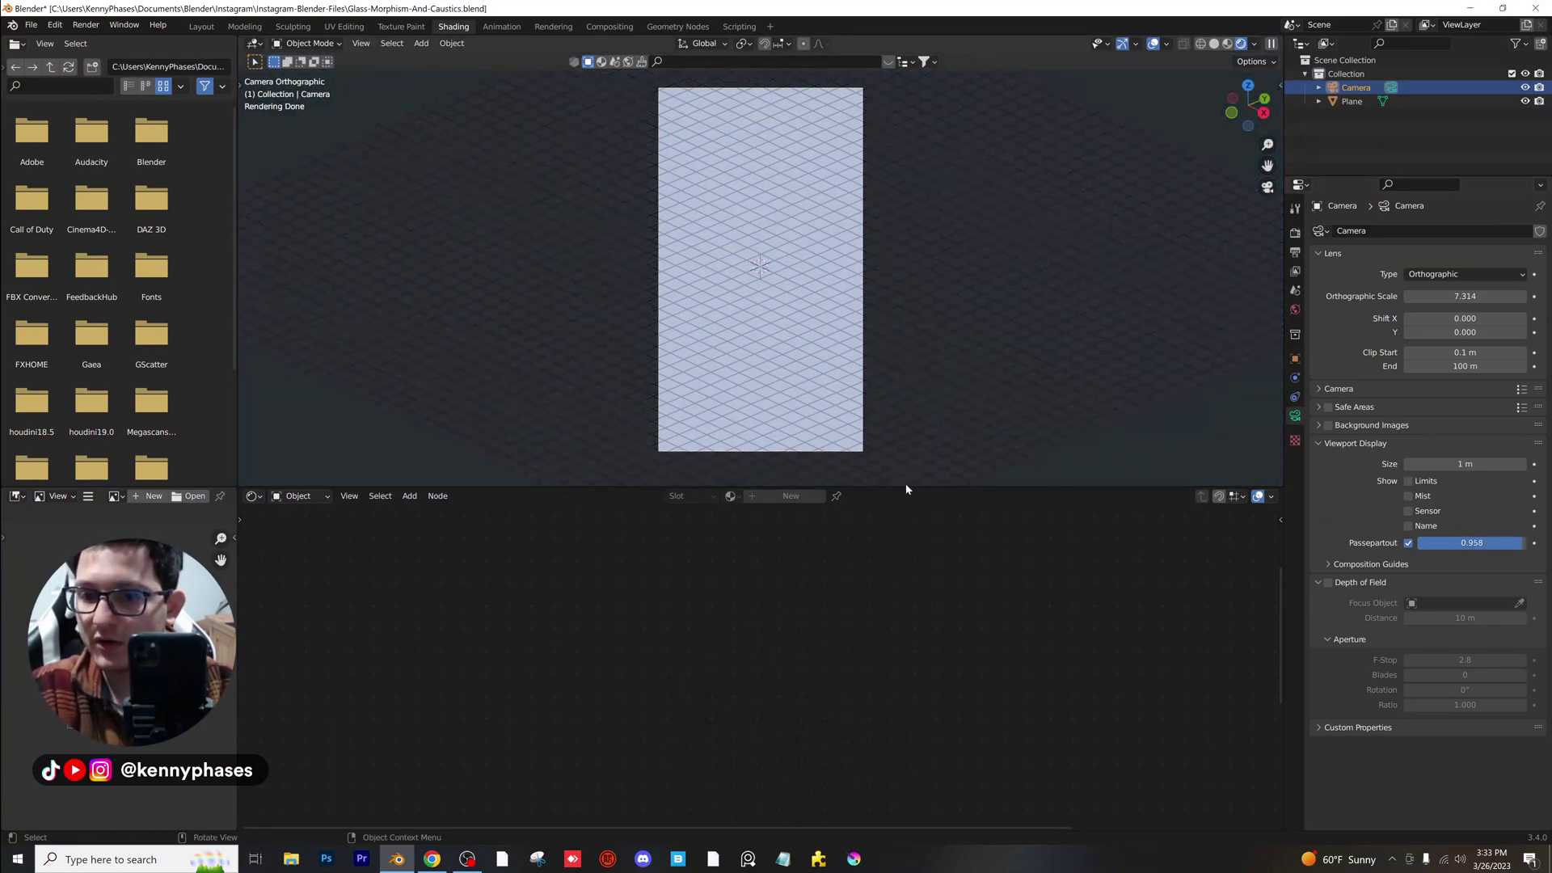
pyautogui.moveTo(906, 486); pyautogui.dragTo(906, 591)
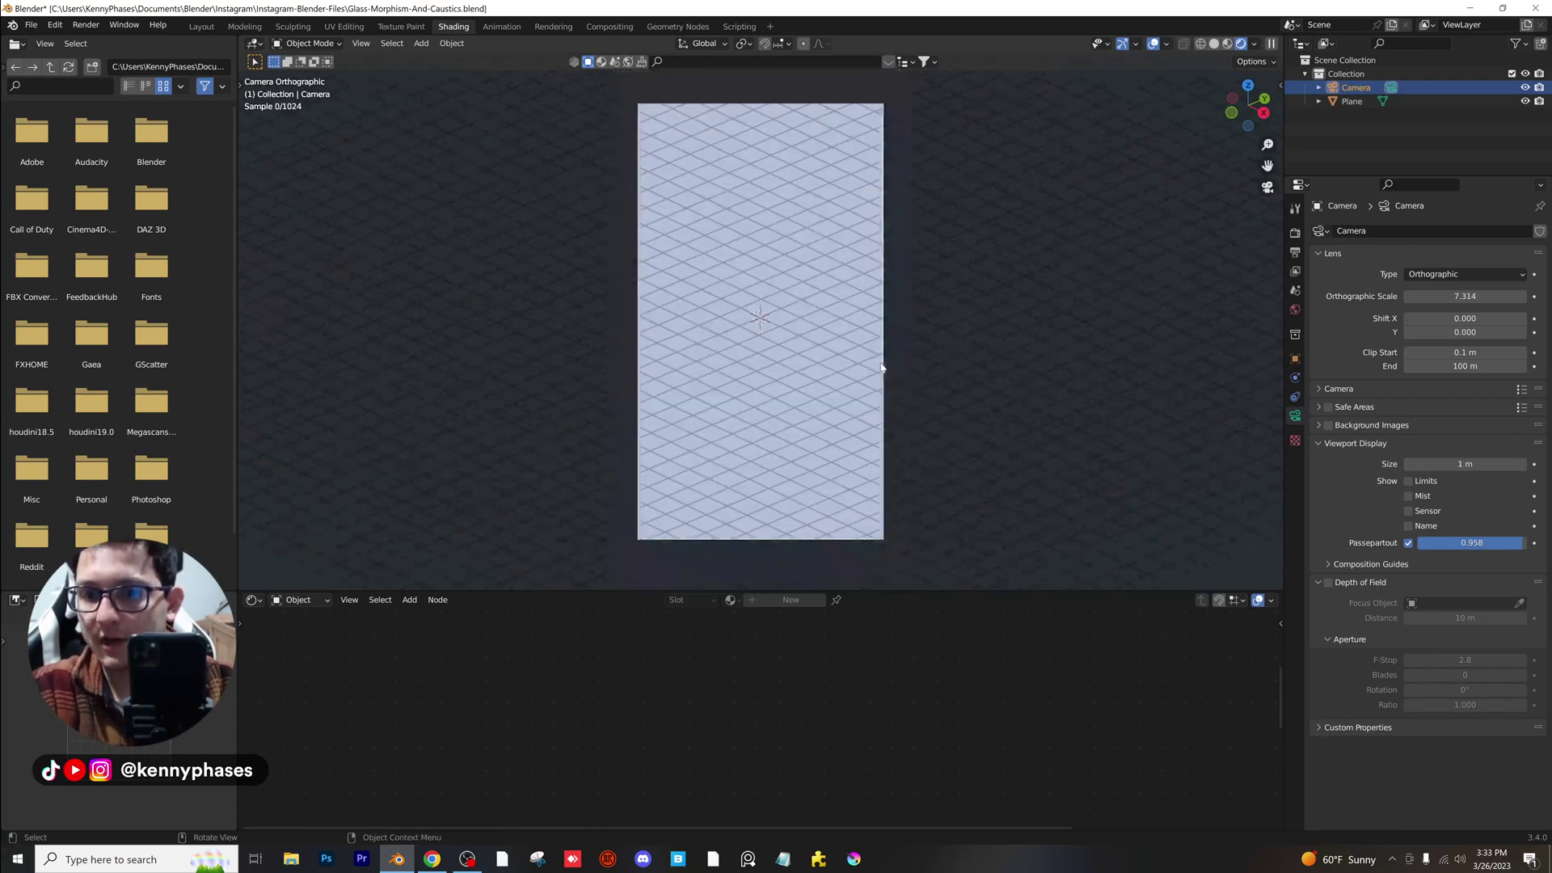
# Save the Blender file and return to the Layout workspace, showing the scene outside the camera view in solid shading.
pyautogui.hotkey('ctrl', 's')
pyautogui.click(200, 27)
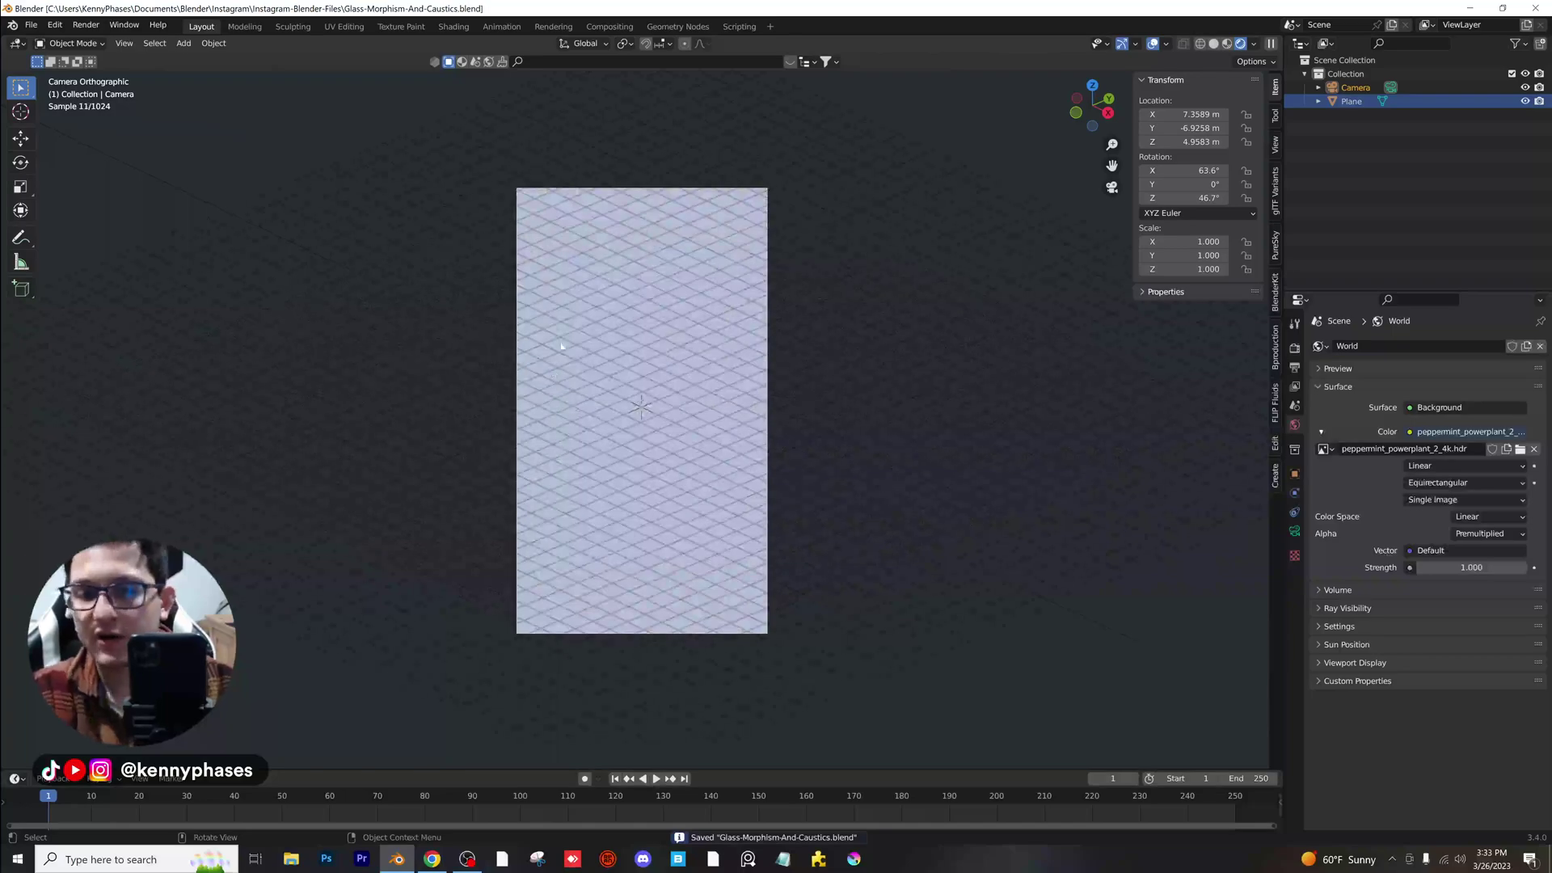
pyautogui.scroll(1, 674, 338)
pyautogui.moveTo(674, 338); pyautogui.dragTo(654, 329, button='middle')
pyautogui.scroll(-2, 654, 329)
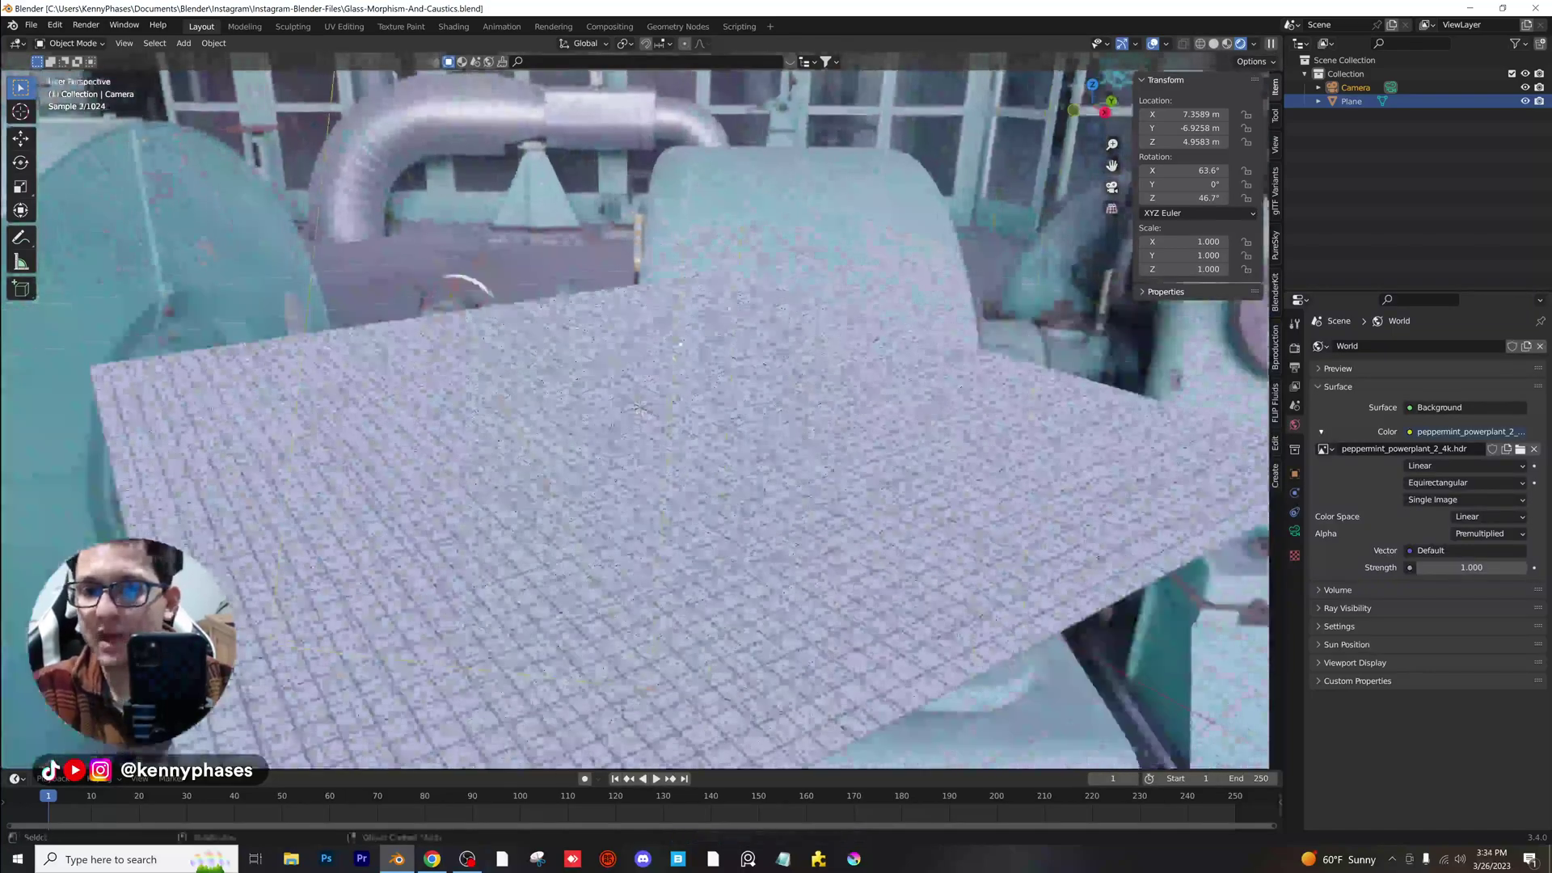
pyautogui.click(1214, 44)
pyautogui.click(1231, 44)
pyautogui.scroll(-3, 860, 217)
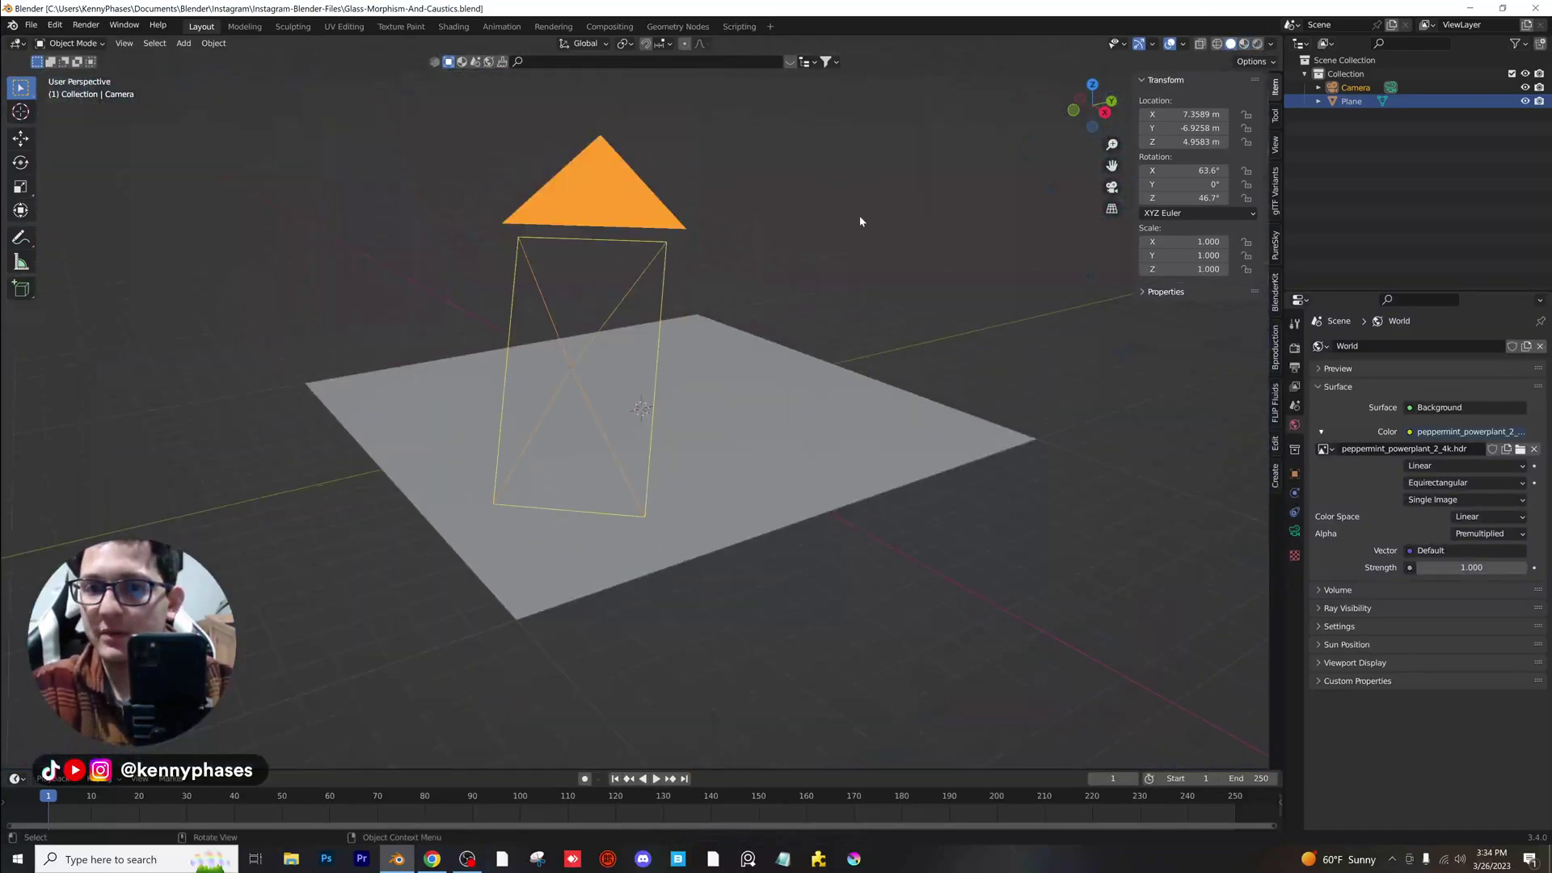
pyautogui.moveTo(860, 217); pyautogui.dragTo(808, 216, button='middle')
pyautogui.click(808, 217)
# Add a cylinder at the origin and flatten it along Z to a thickness of about 0.415 m.
pyautogui.click(188, 43)
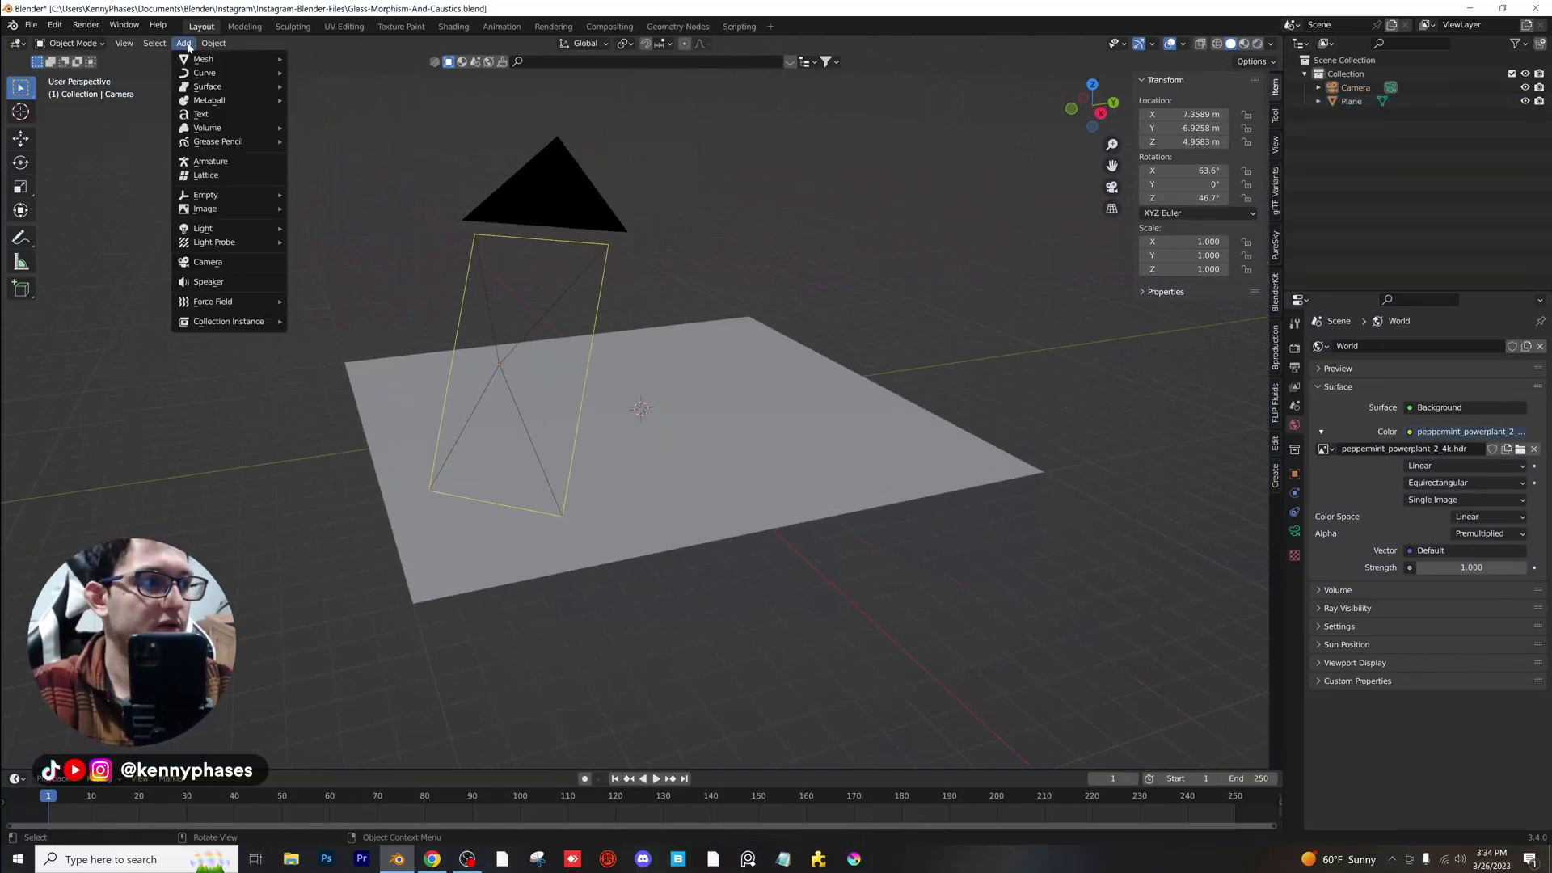
pyautogui.moveTo(203, 65)
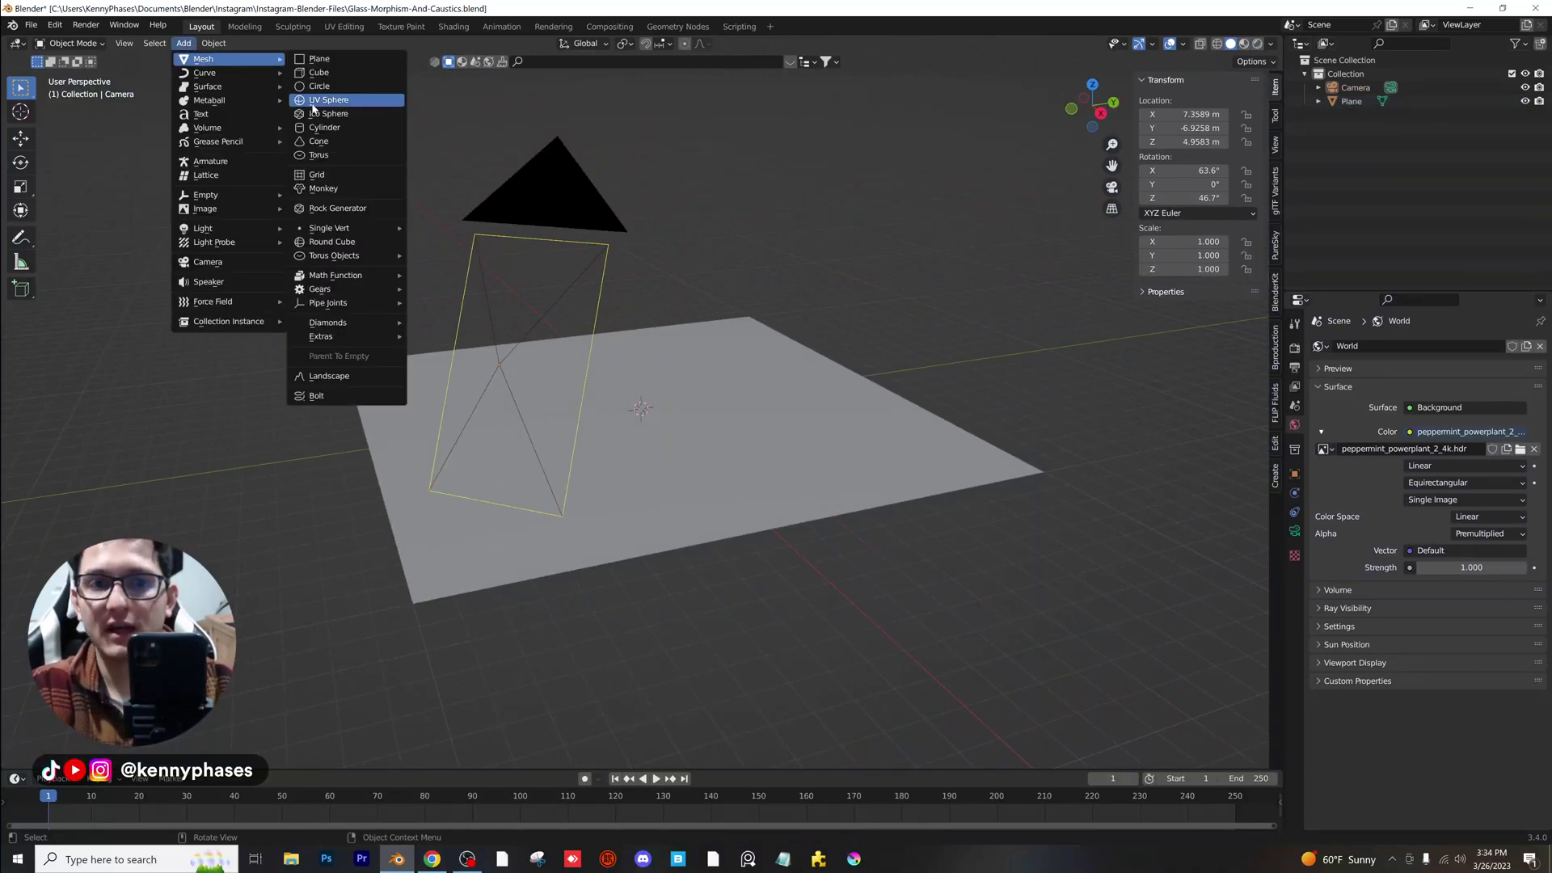
pyautogui.click(353, 128)
pyautogui.scroll(8, 677, 397)
pyautogui.press('s')
pyautogui.press('z')
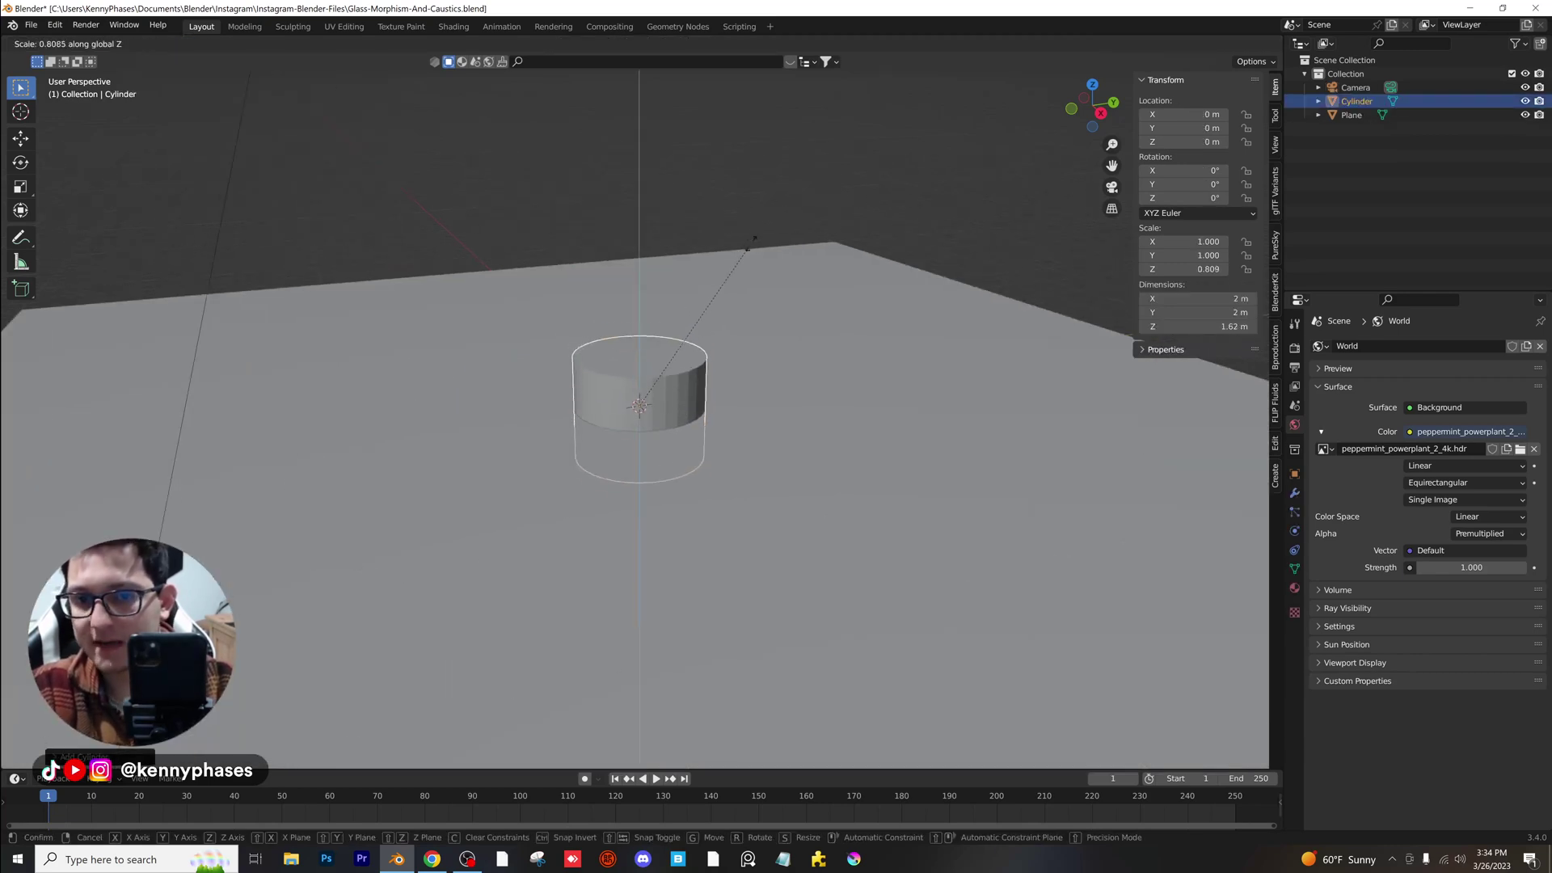
pyautogui.click(680, 367)
# Raise the cylinder along Z to about 0.93 m and rotate it 90° around the X axis.
pyautogui.press('g')
pyautogui.press('z')
pyautogui.click(675, 314)
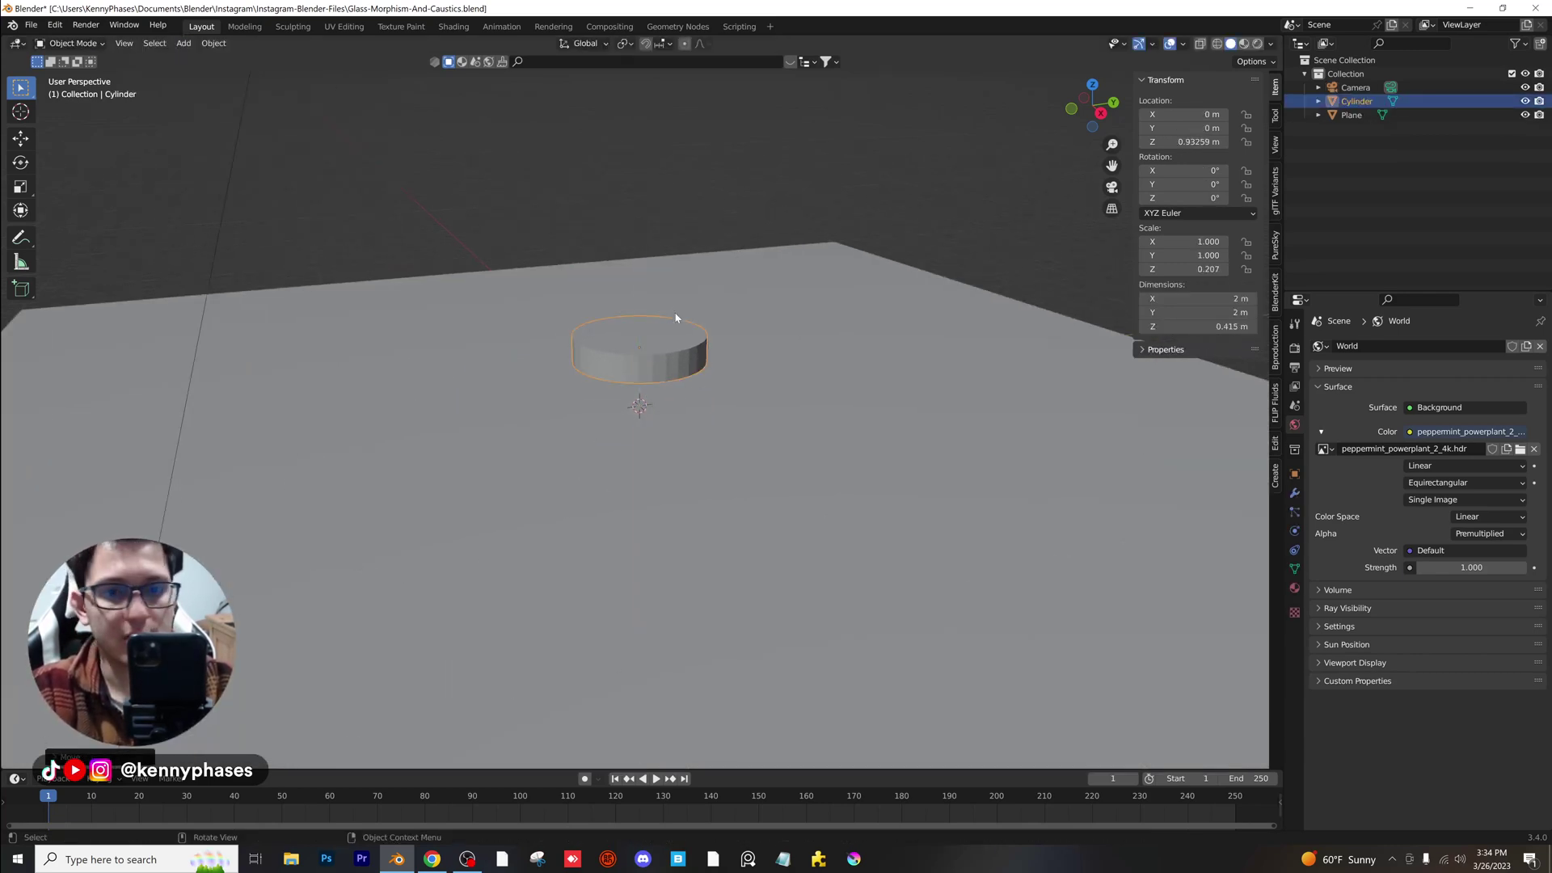
pyautogui.scroll(3, 746, 290)
pyautogui.press('r')
pyautogui.press('x')
pyautogui.press('9')
pyautogui.press('0')
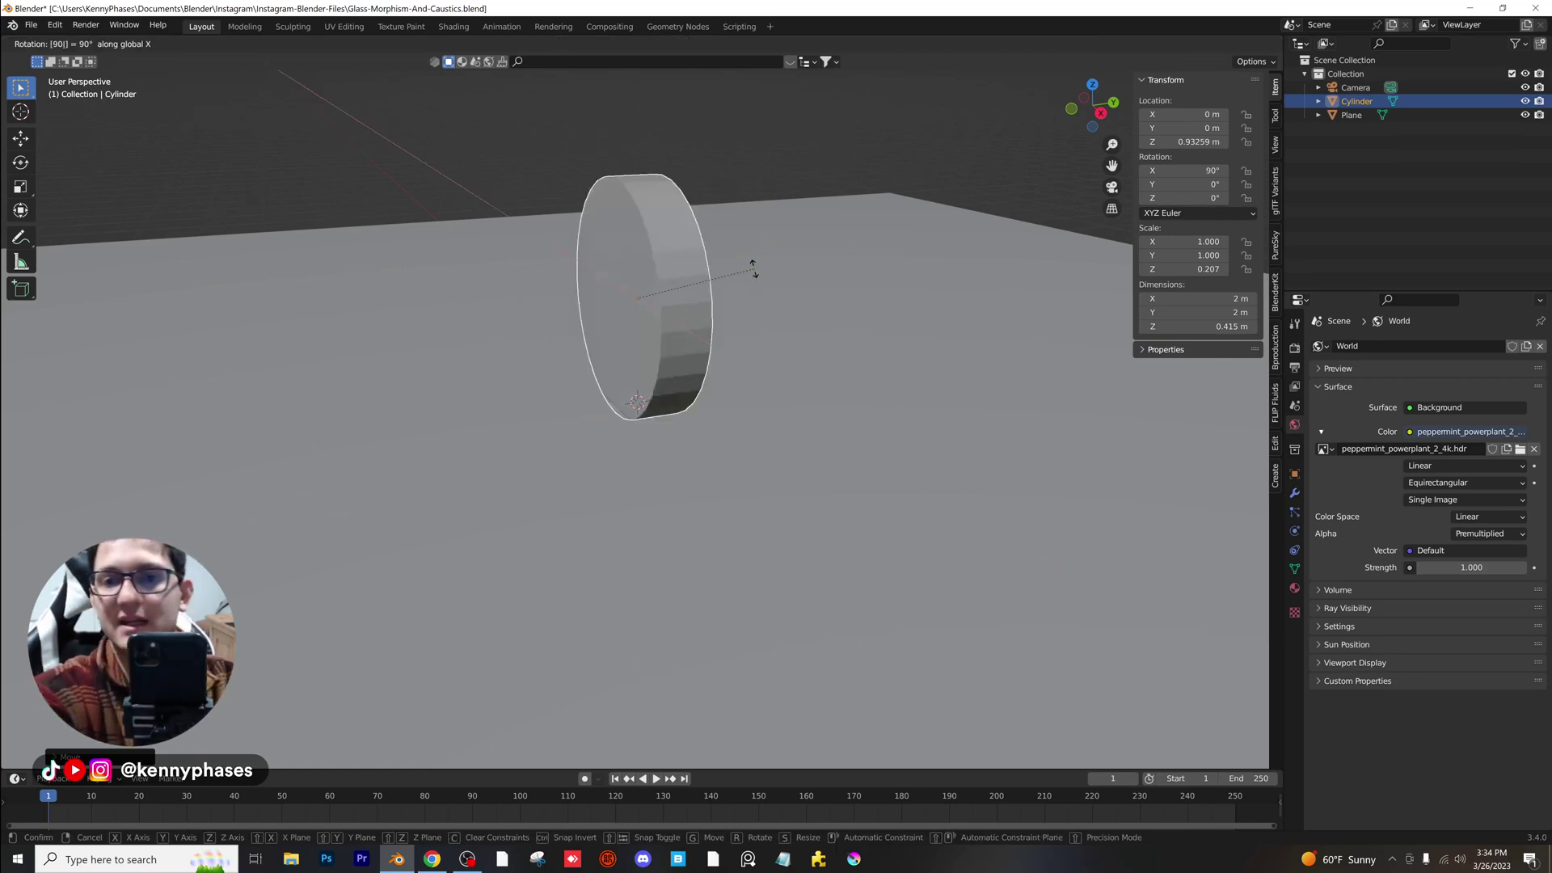
pyautogui.press('Return')
# Apply the cylinder's scale.
pyautogui.scroll(2, 674, 282)
pyautogui.scroll(1, 674, 282)
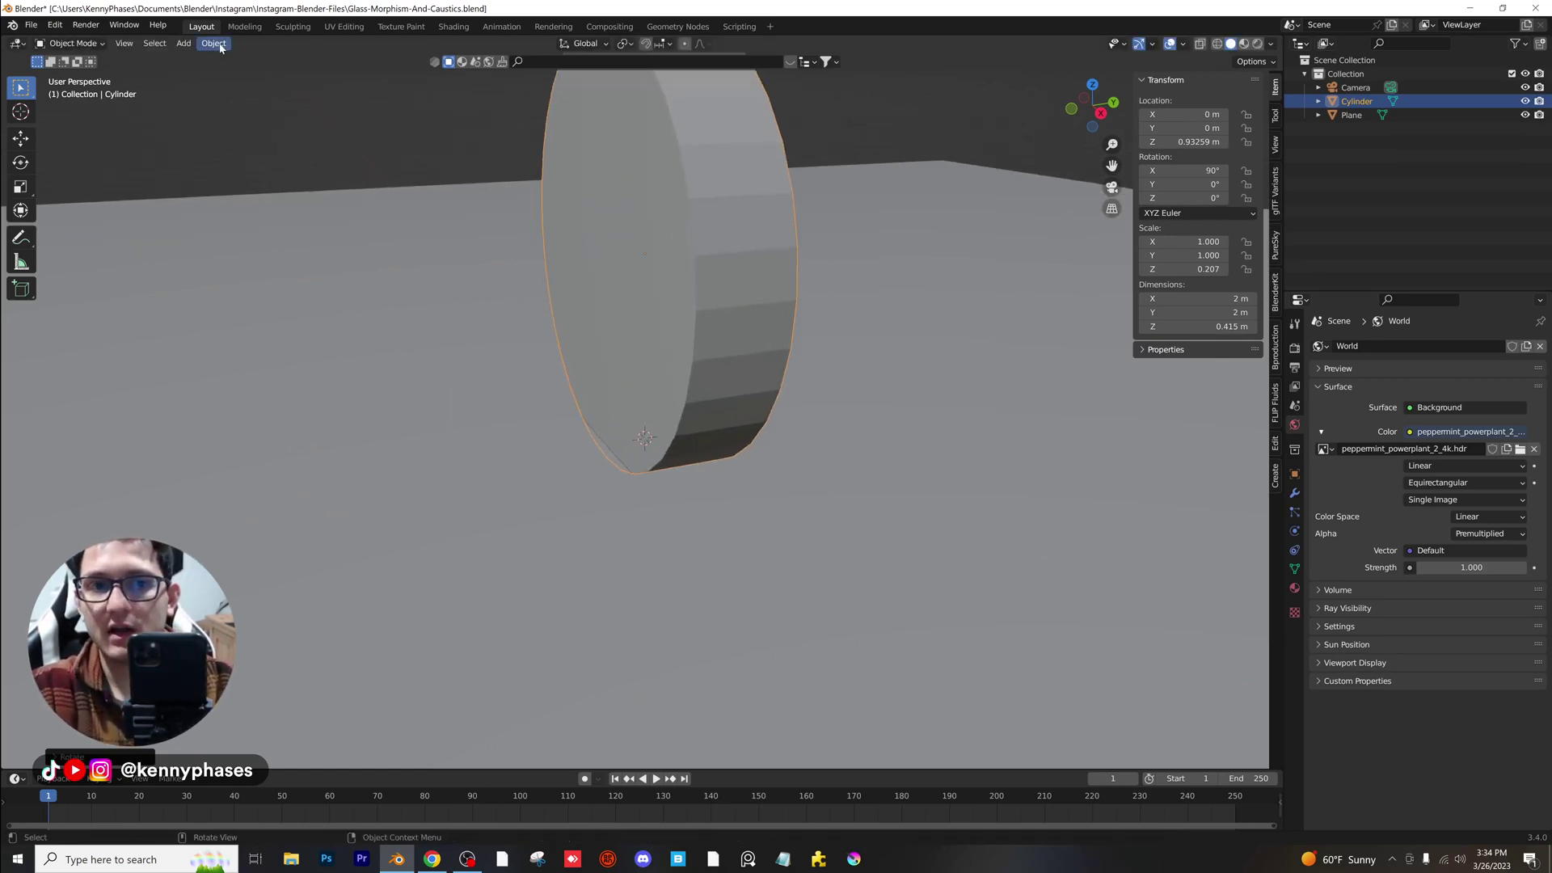
pyautogui.click(213, 44)
pyautogui.moveTo(243, 114)
pyautogui.click(388, 149)
pyautogui.scroll(-2, 851, 228)
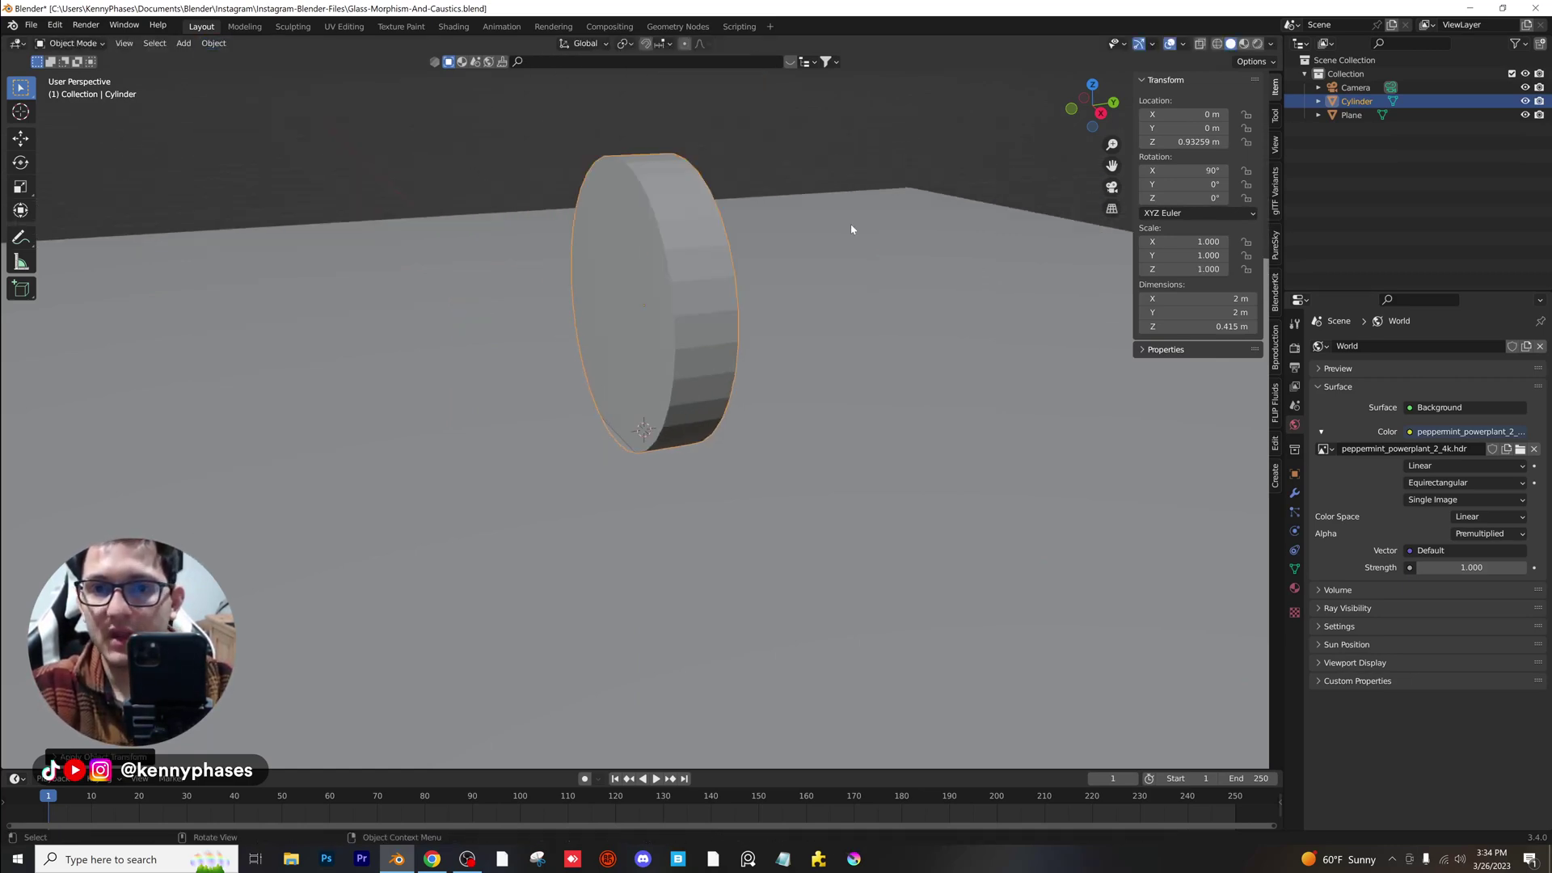
# Move the cylinder up along Z to about 1.005 m so it rests on the plane.
pyautogui.moveTo(803, 440); pyautogui.dragTo(732, 396, button='middle')
pyautogui.press('g')
pyautogui.press('z')
pyautogui.click(727, 398)
pyautogui.scroll(2, 722, 425)
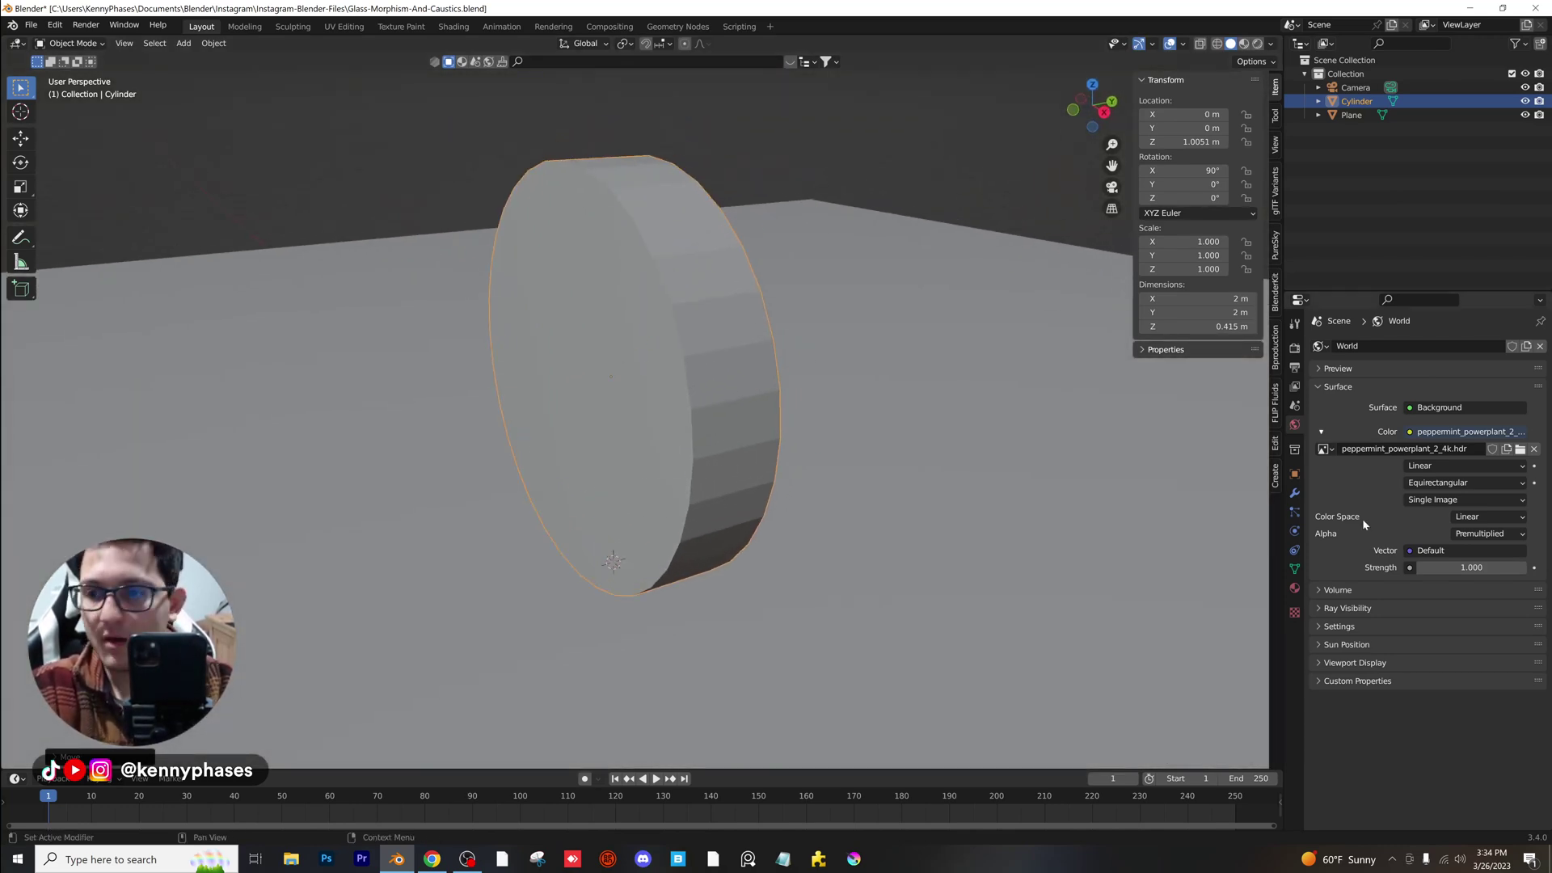
# Add Bevel, Edge Split and Subdivision Surface modifiers to the cylinder, in that order.
pyautogui.click(1295, 495)
pyautogui.click(1339, 346)
pyautogui.click(1281, 383)
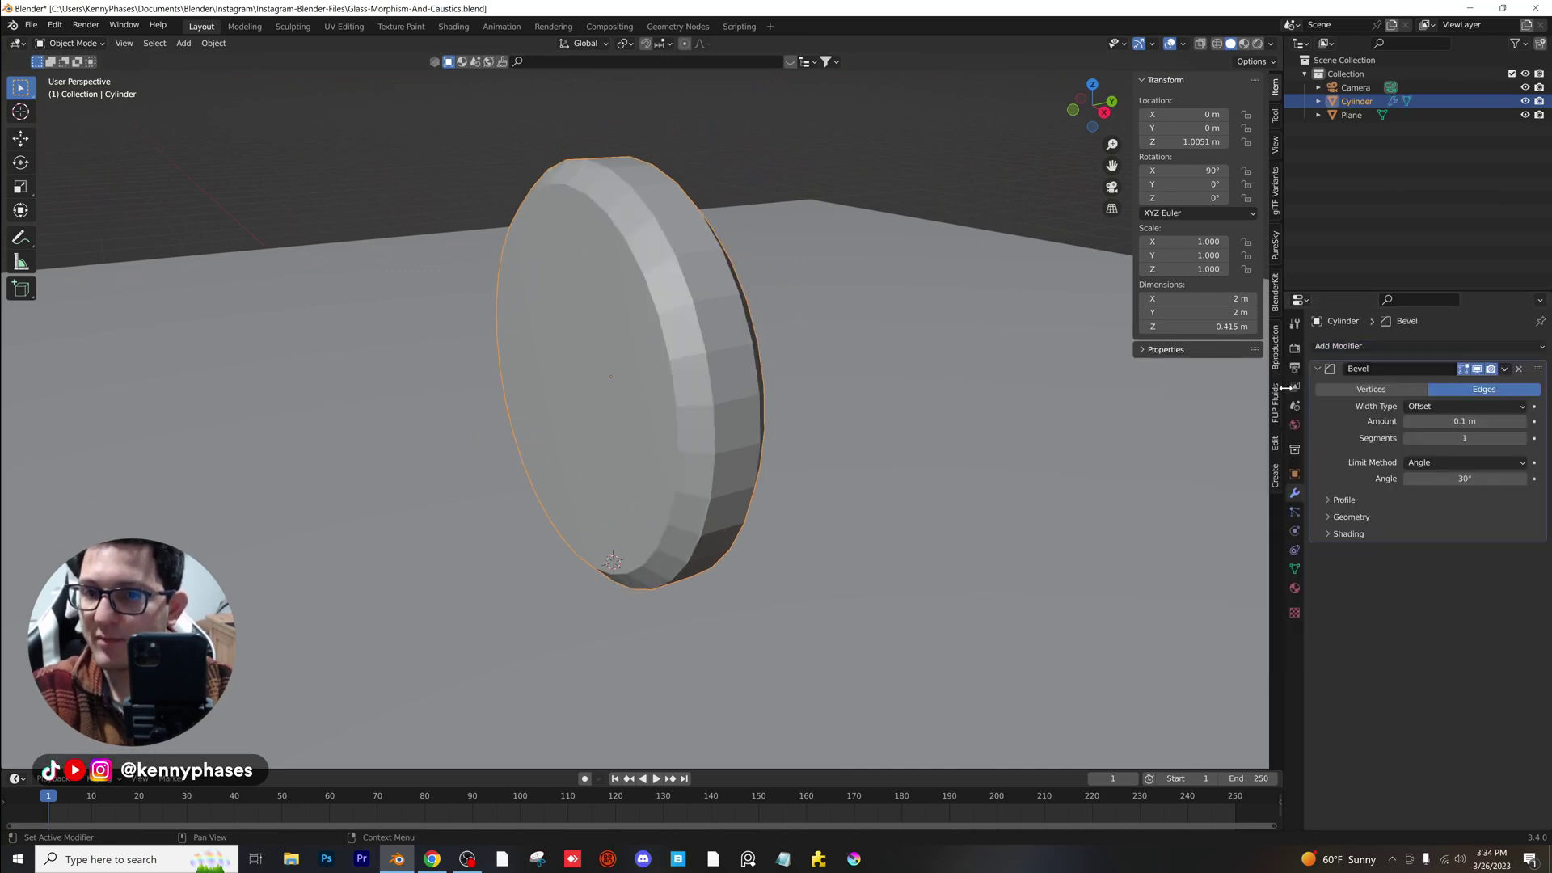
pyautogui.click(1395, 347)
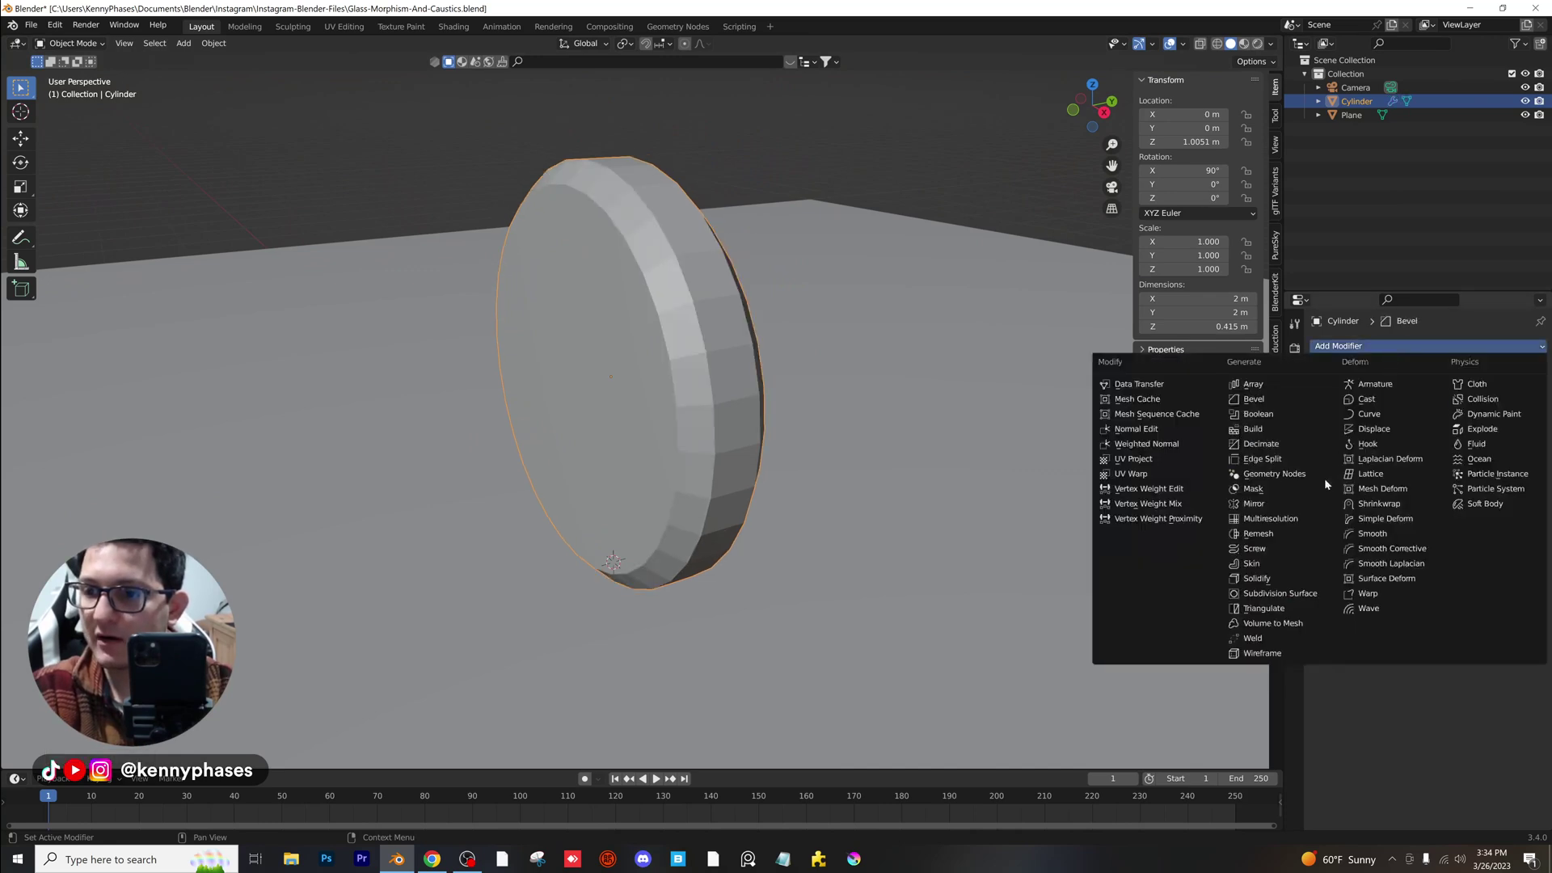
pyautogui.click(1278, 459)
pyautogui.click(1375, 345)
pyautogui.click(1279, 593)
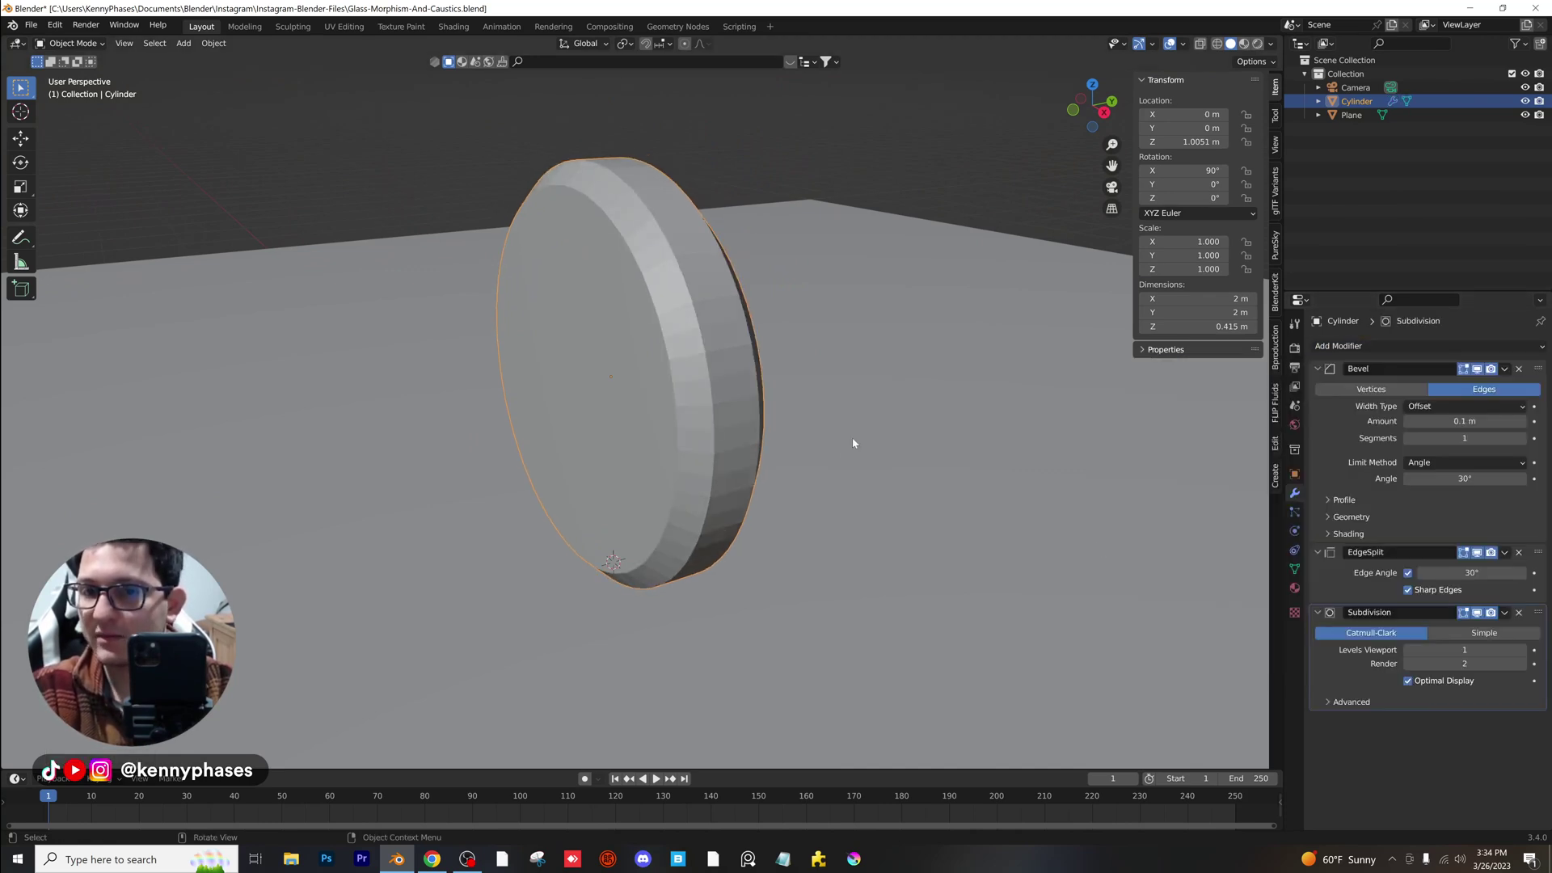
# Set the cylinder's bevel amount to about 0.043 m with 5 segments.
pyautogui.moveTo(853, 443); pyautogui.dragTo(960, 492, button='middle')
pyautogui.moveTo(1463, 421); pyautogui.dragTo(1420, 421)
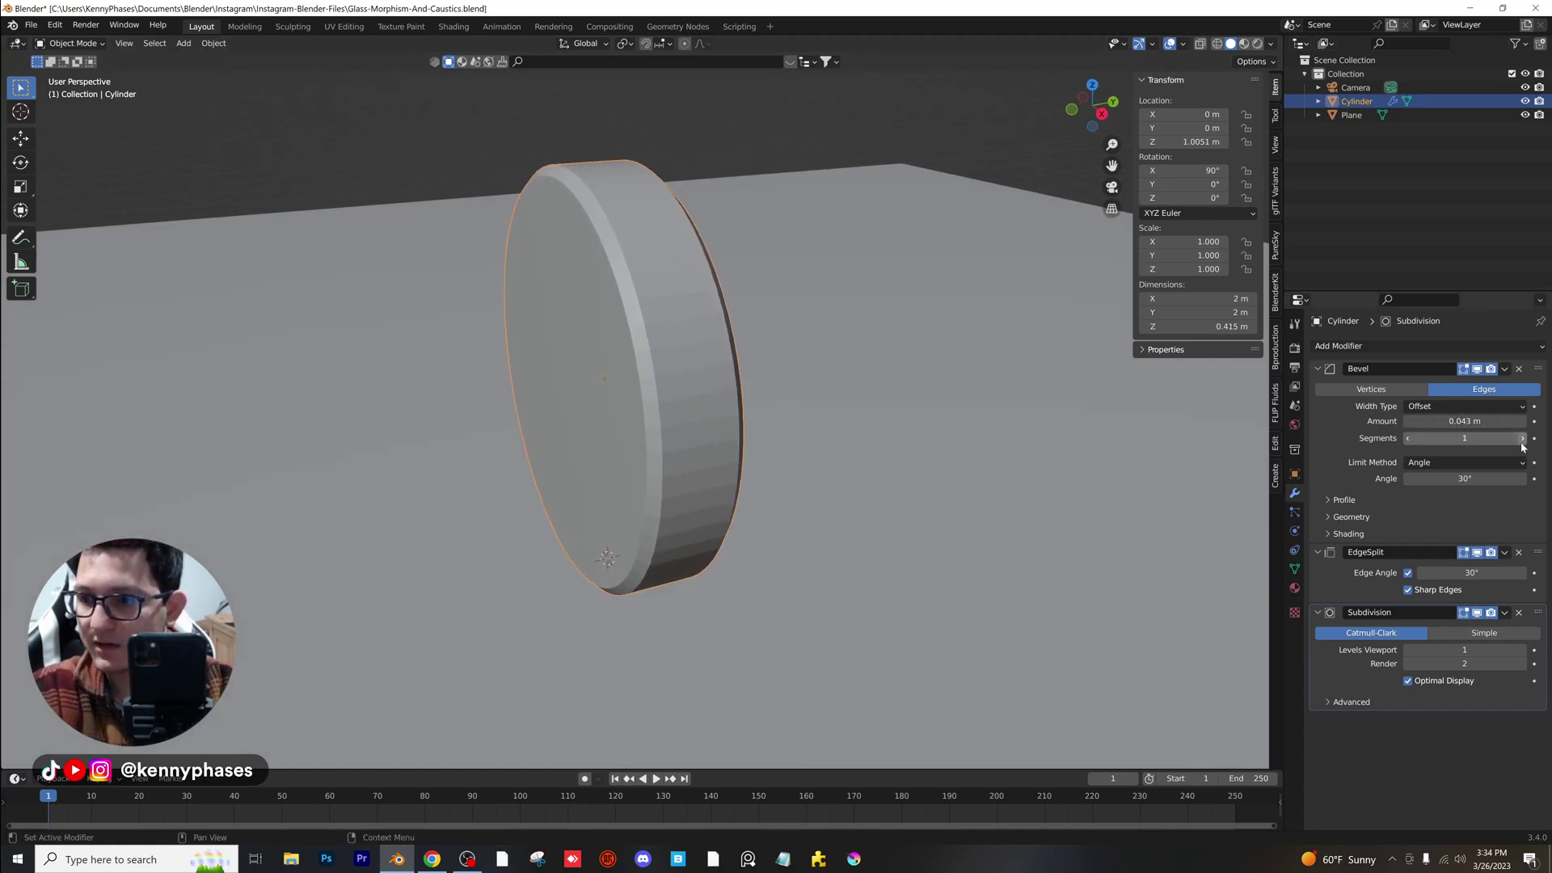
pyautogui.click(1521, 439)
pyautogui.click(1521, 439)
pyautogui.click(1522, 439)
pyautogui.click(1522, 438)
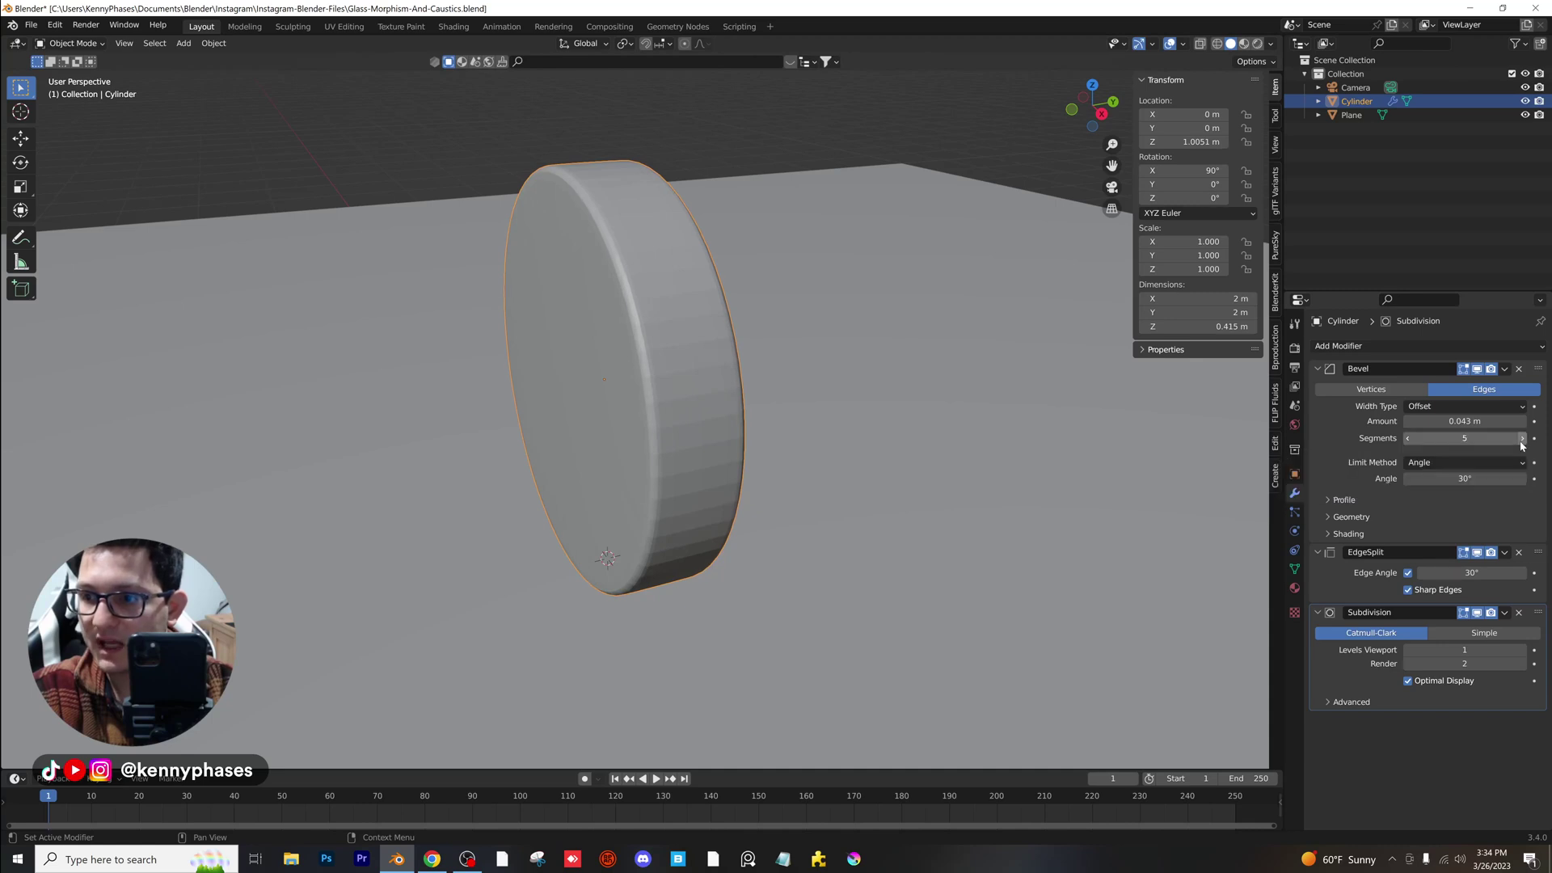
# Raise the cylinder's bevel to 8 segments and its subdivision viewport level to 2, and shade it auto smooth.
pyautogui.click(1522, 438)
pyautogui.rightClick(685, 307)
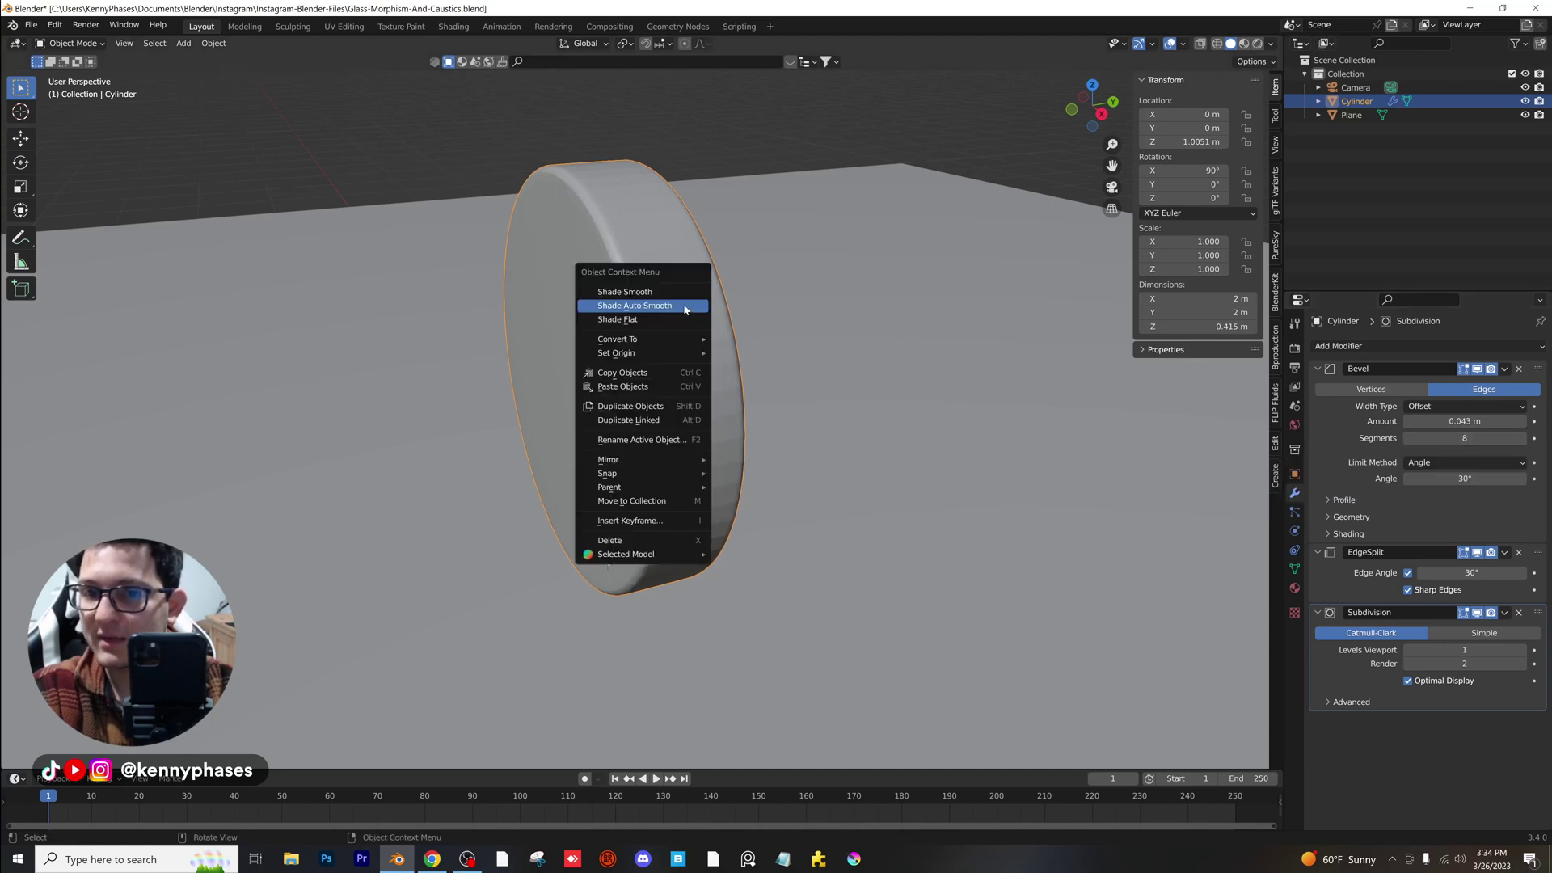
pyautogui.click(683, 306)
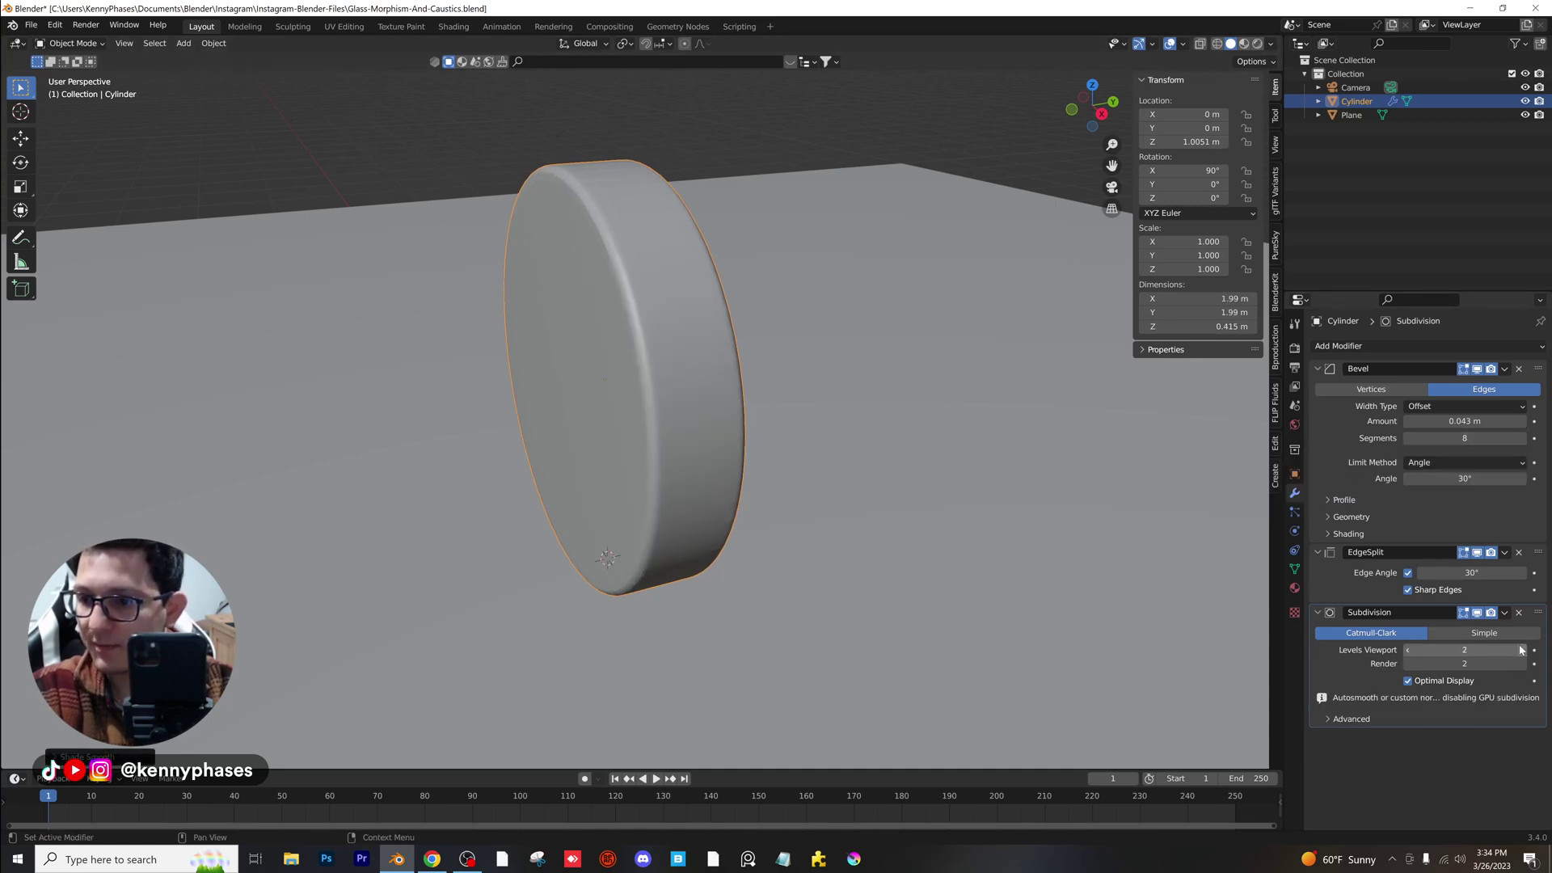
# Collapse the settings of the cylinder's Bevel, Edge Split and Subdivision modifiers.
pyautogui.click(1318, 370)
pyautogui.click(1318, 387)
pyautogui.click(1319, 405)
# Switch the viewport to rendered shading and look at the disc through the camera.
pyautogui.scroll(1, 866, 402)
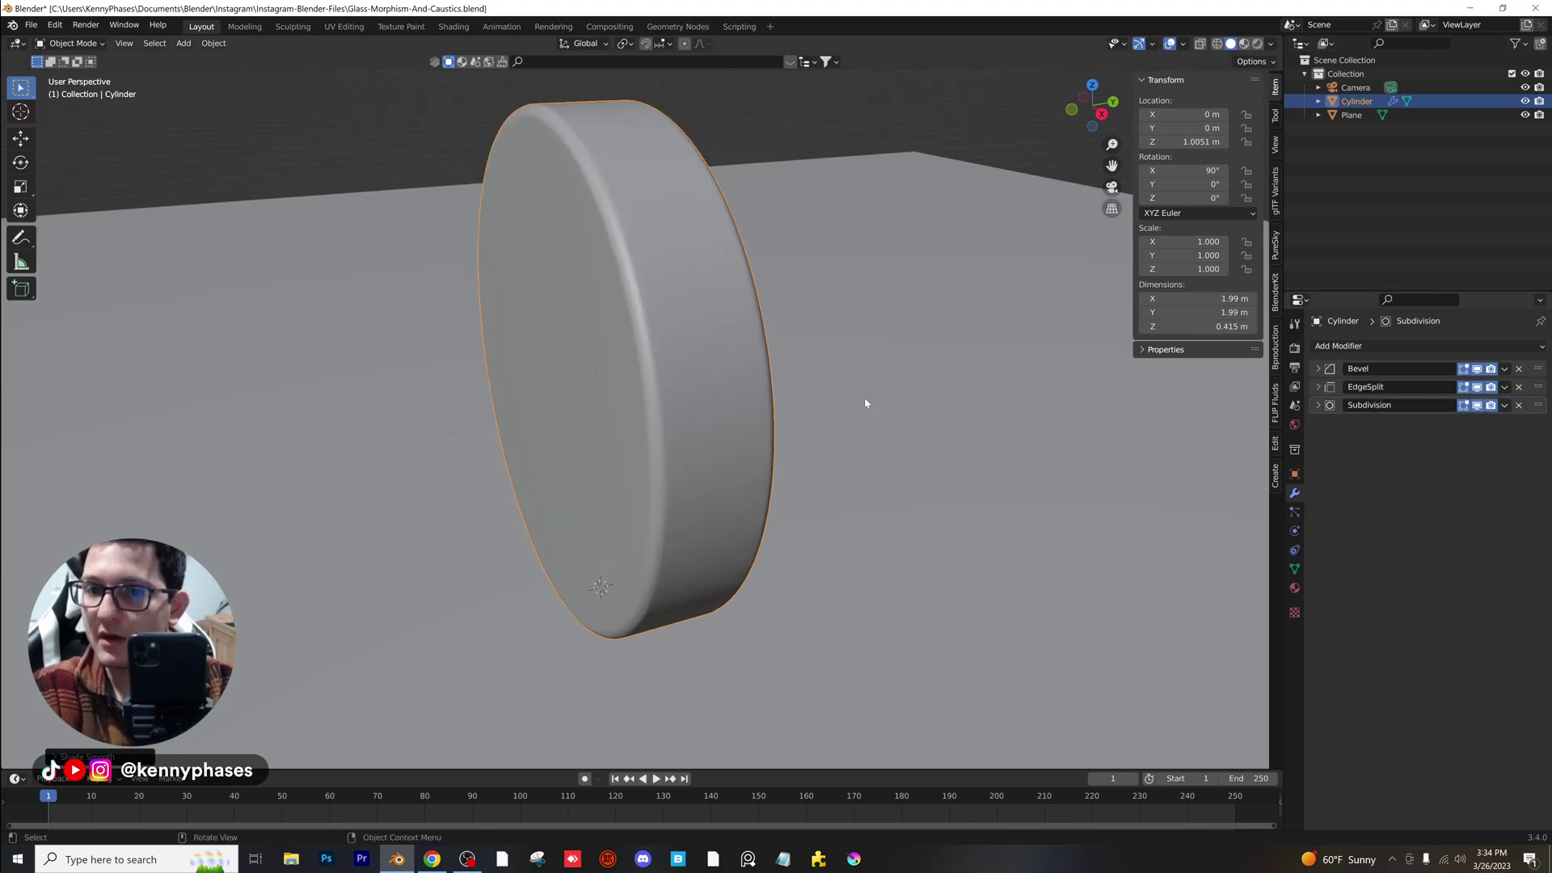
pyautogui.moveTo(866, 402); pyautogui.dragTo(873, 346, button='middle')
pyautogui.press('z')
pyautogui.click(846, 125)
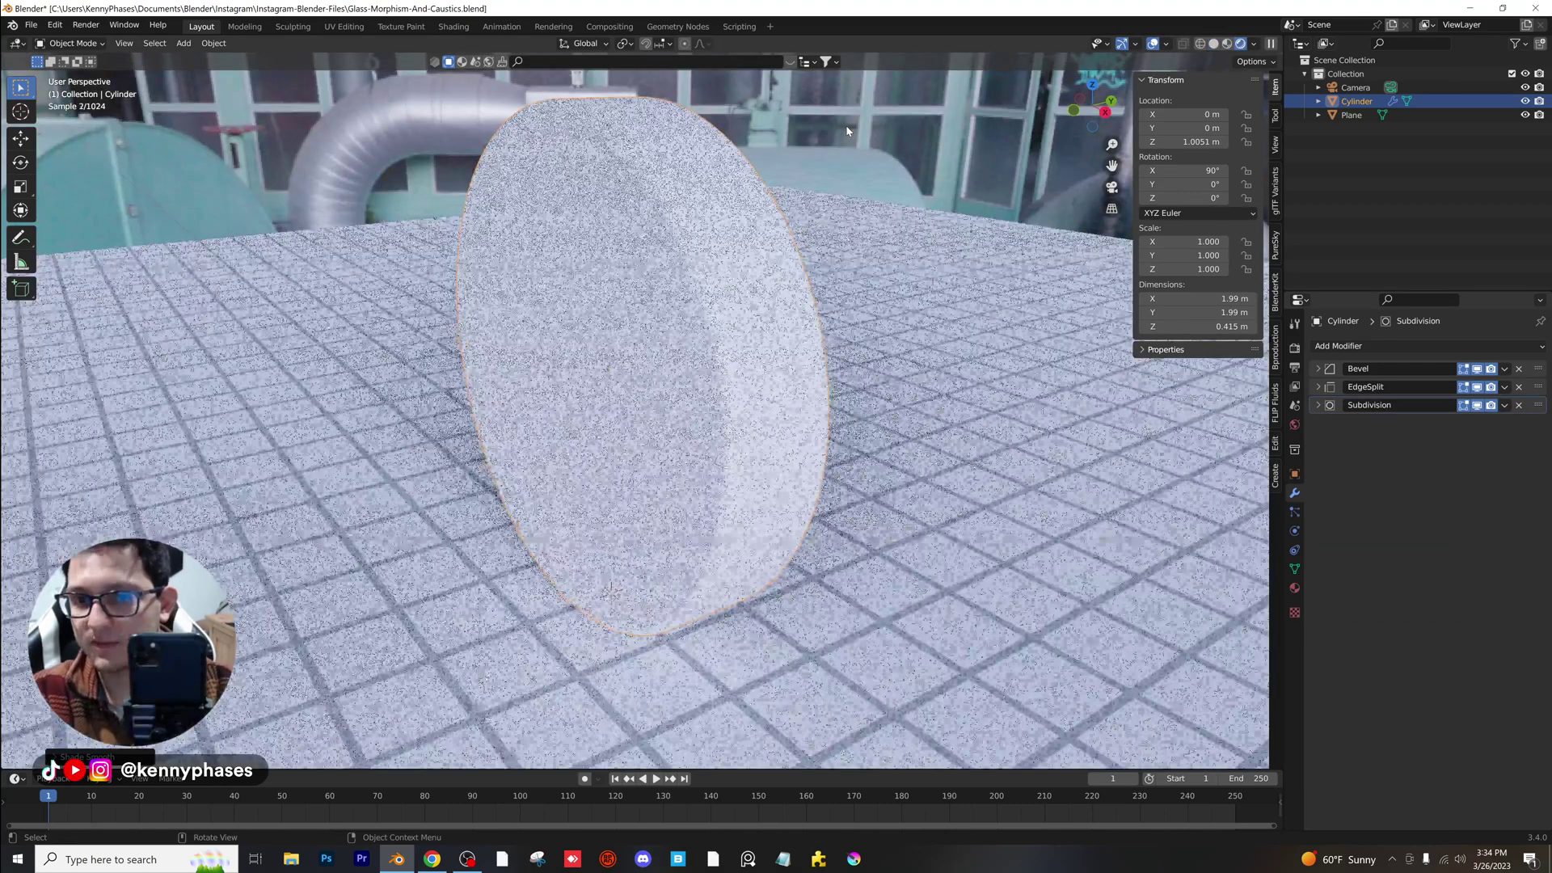
pyautogui.press('KP_0')
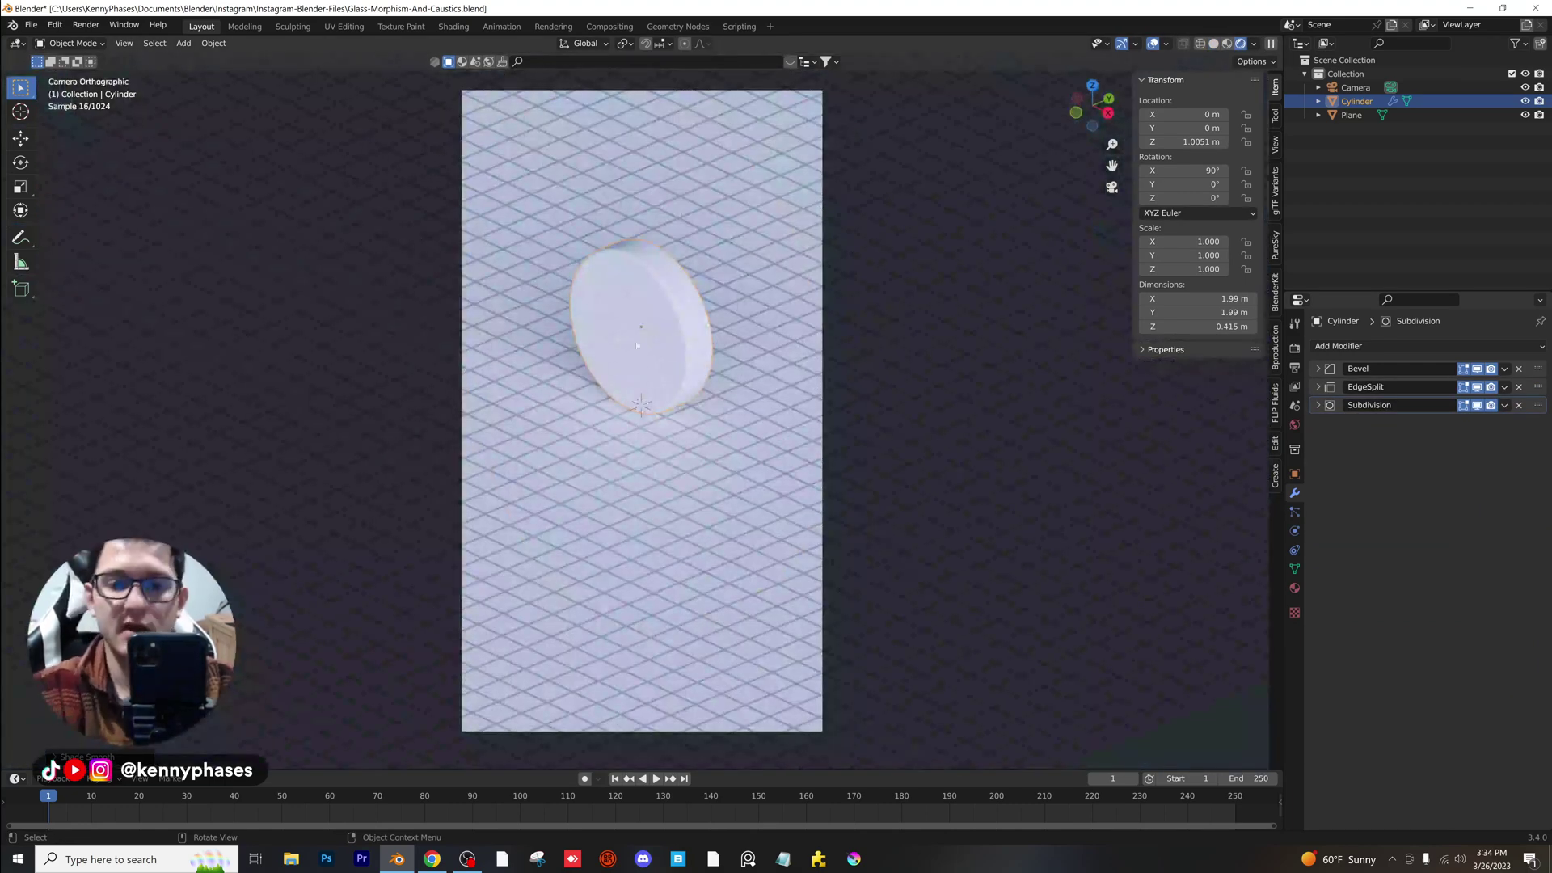
pyautogui.scroll(1, 692, 286)
# Create a new material for the cylinder and set its surface shader to Glass BSDF.
pyautogui.click(1294, 589)
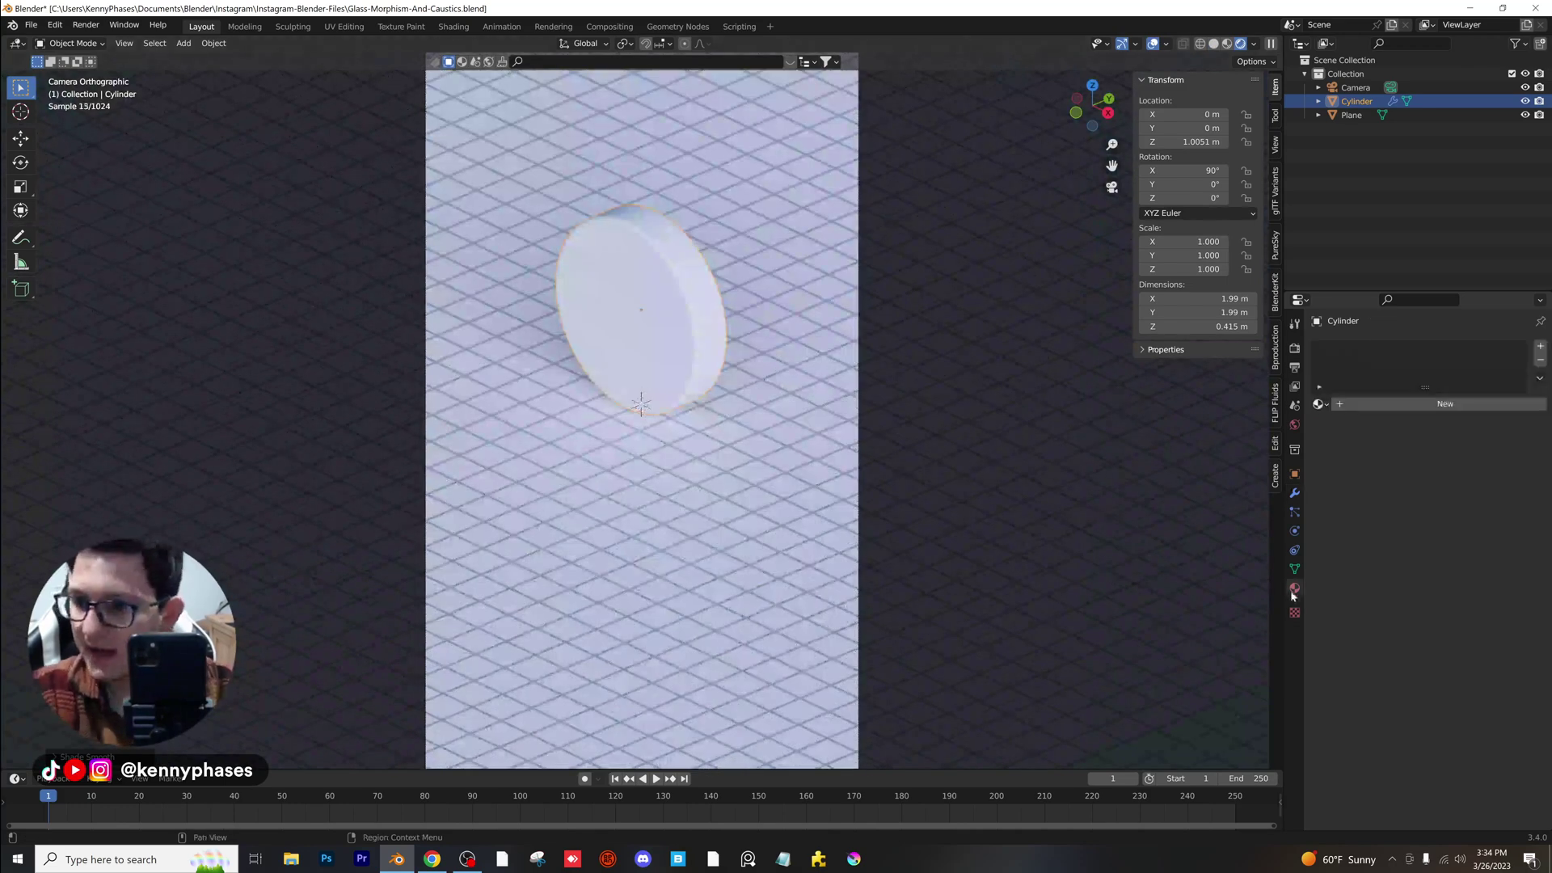
pyautogui.click(1411, 403)
pyautogui.click(1446, 508)
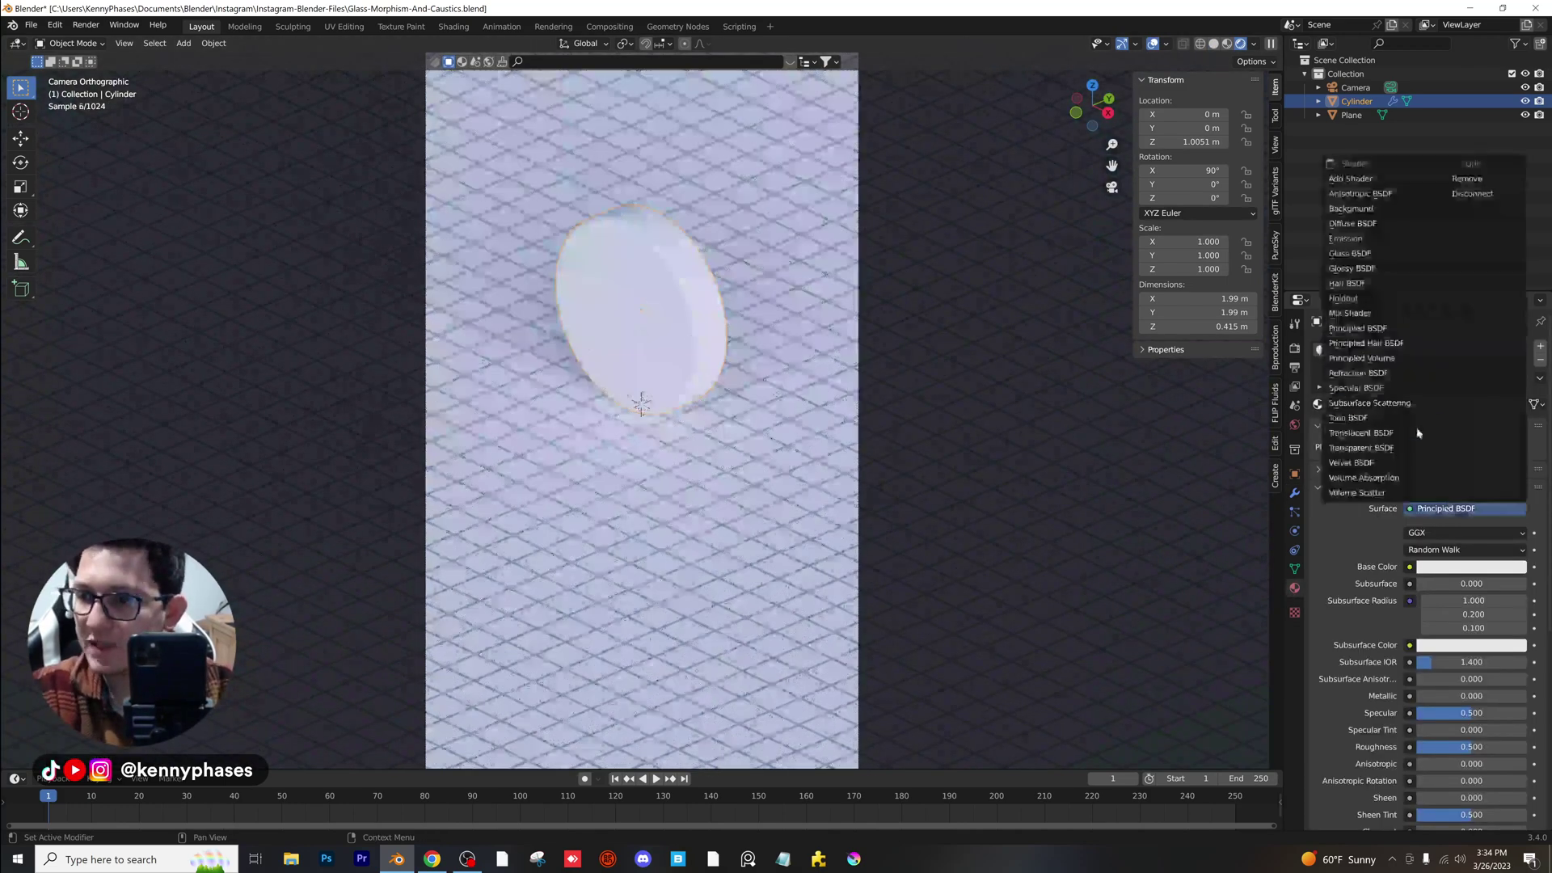
pyautogui.click(1370, 256)
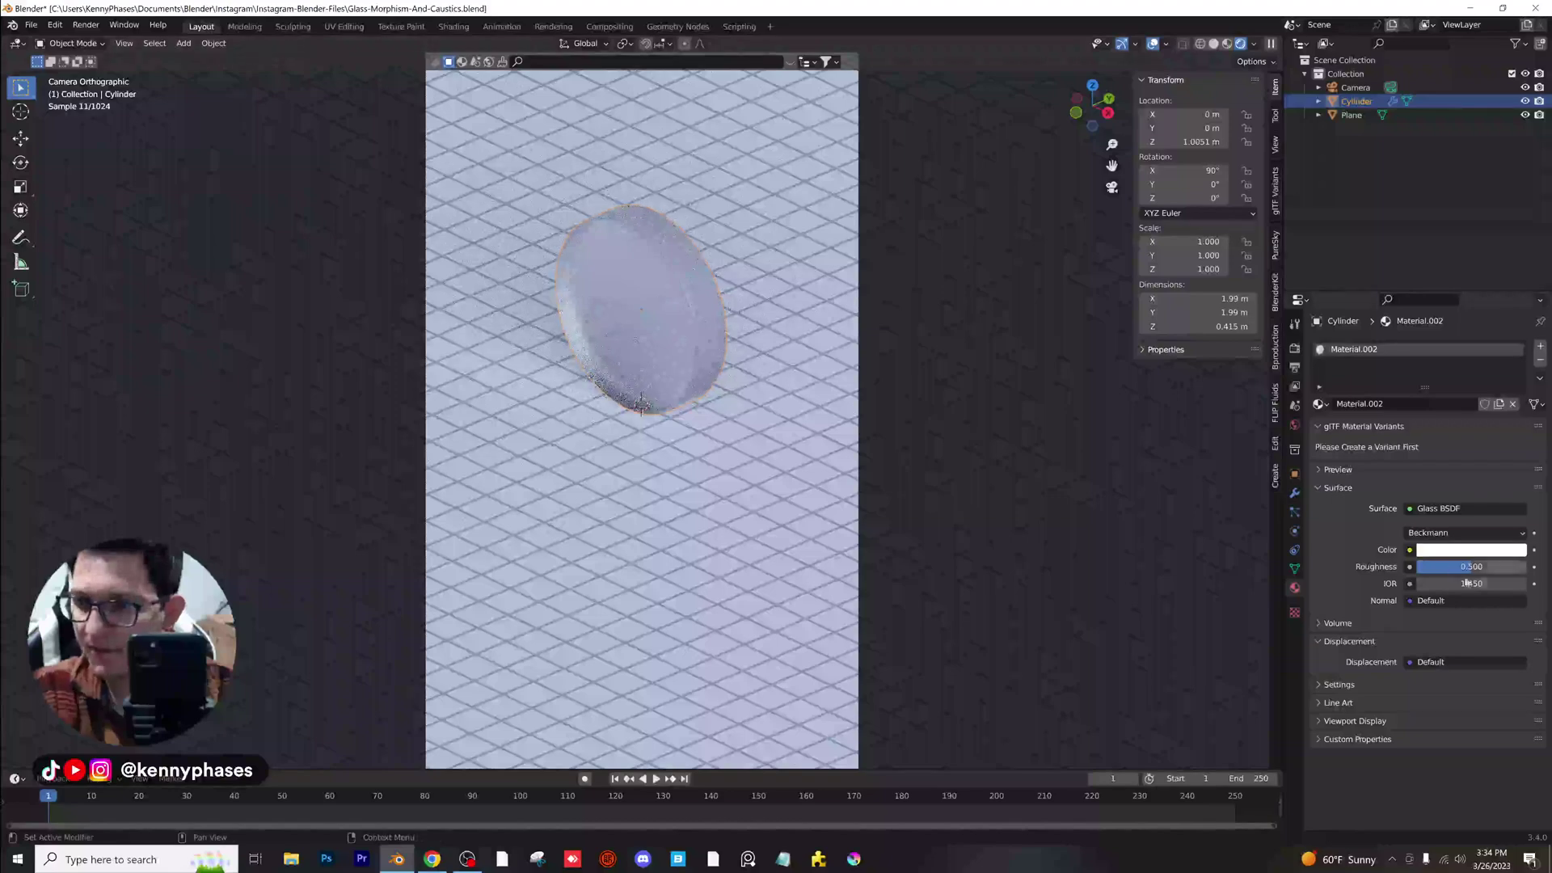
# Set the glass material's roughness to 0.25.
pyautogui.moveTo(1471, 565); pyautogui.dragTo(1478, 566)
pyautogui.click(1471, 566)
pyautogui.write('.25')
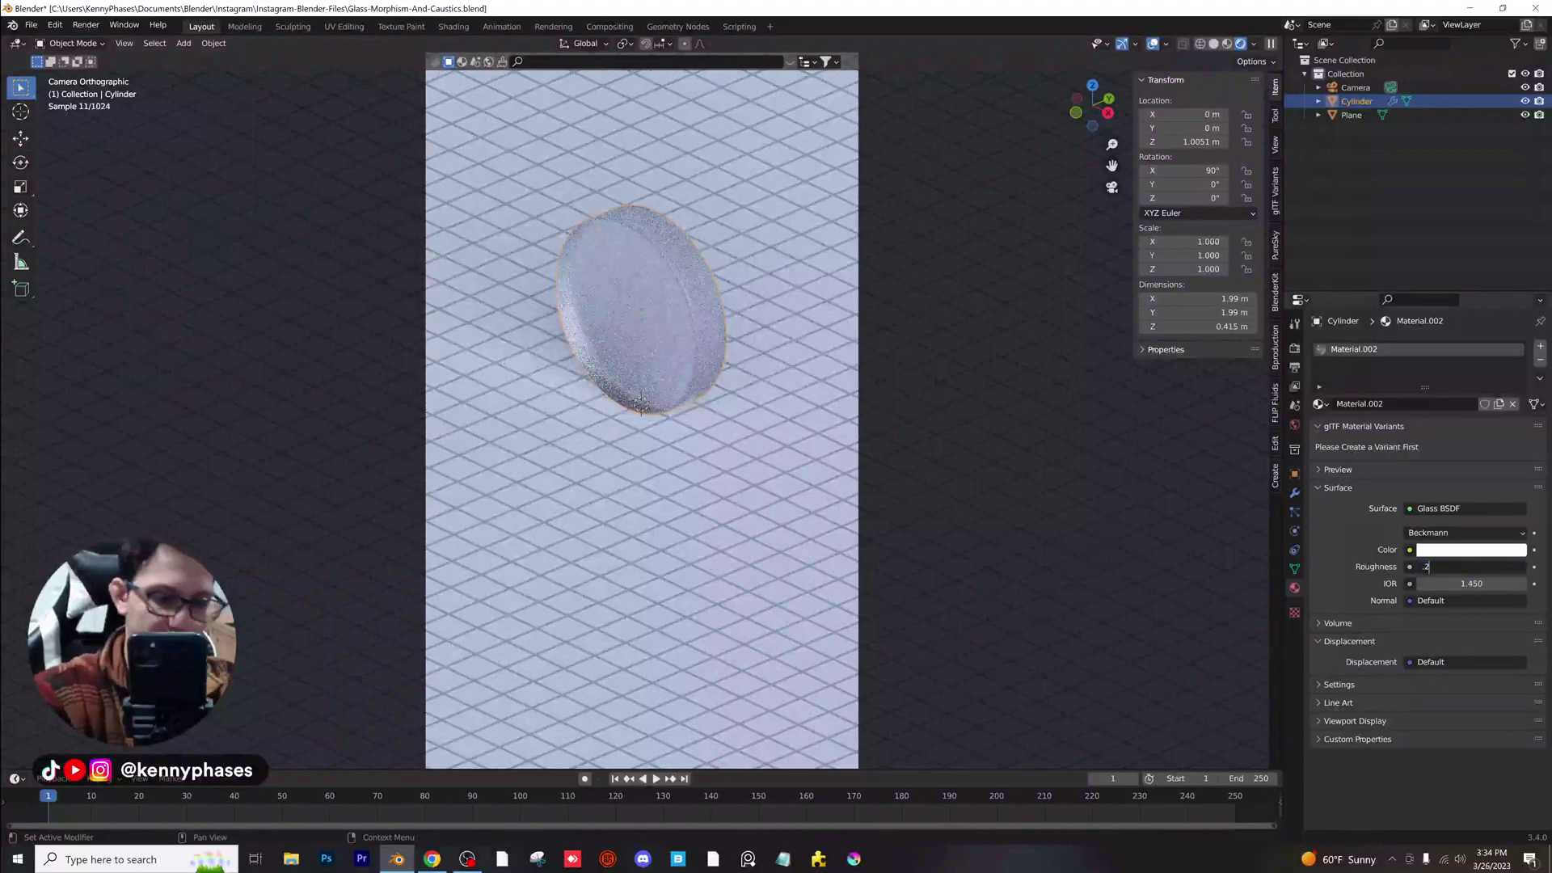
pyautogui.press('Return')
# Try an IOR of 1.2 on the cylinder's glass material.
pyautogui.scroll(2, 744, 420)
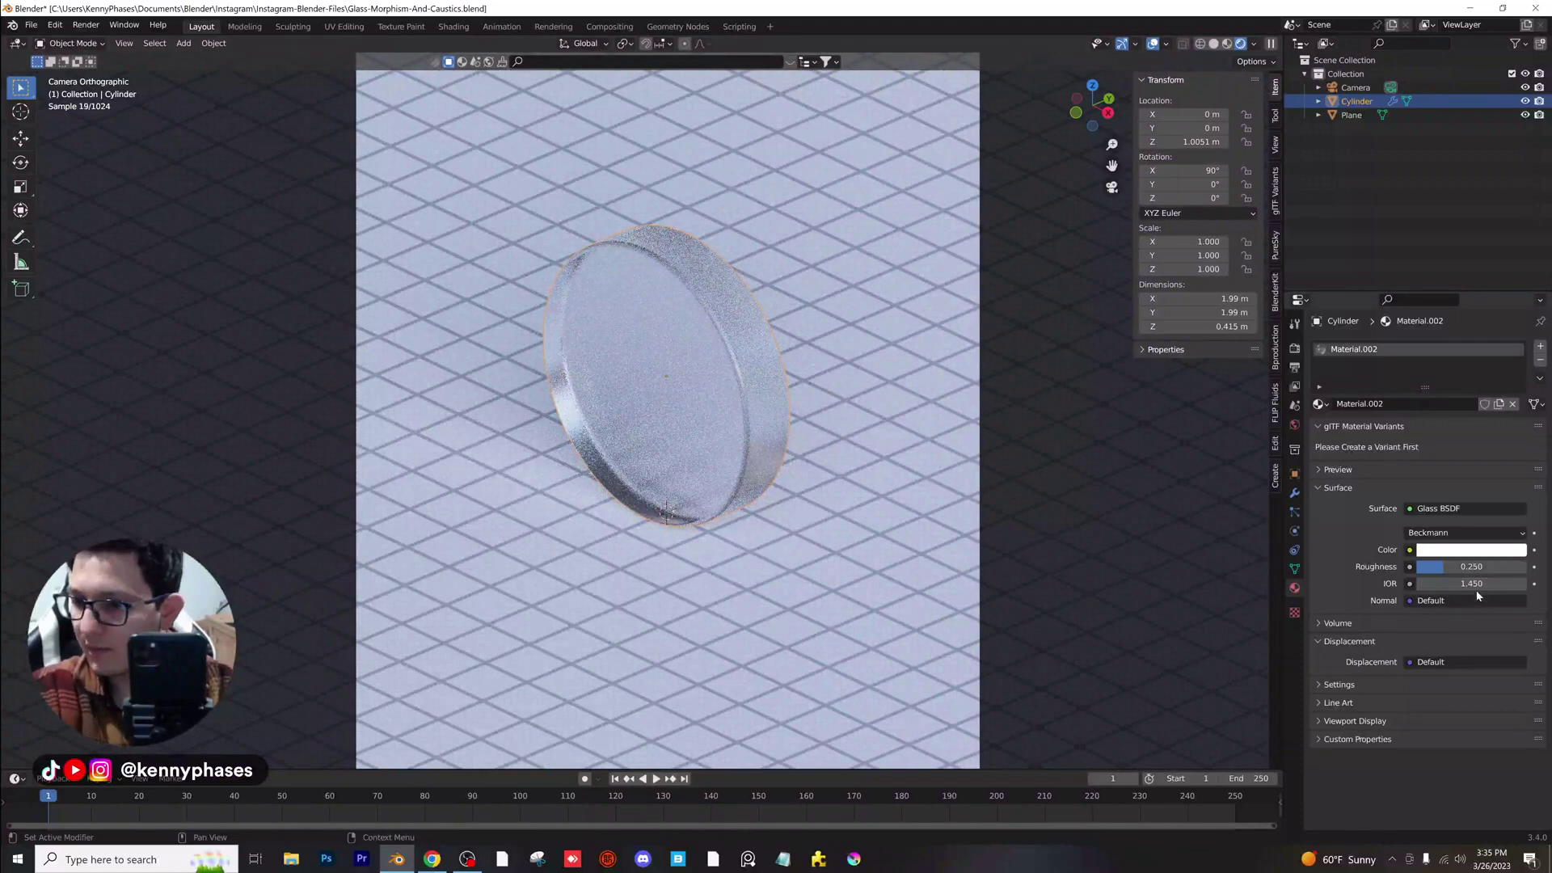
pyautogui.write('1.2')
pyautogui.press('Return')
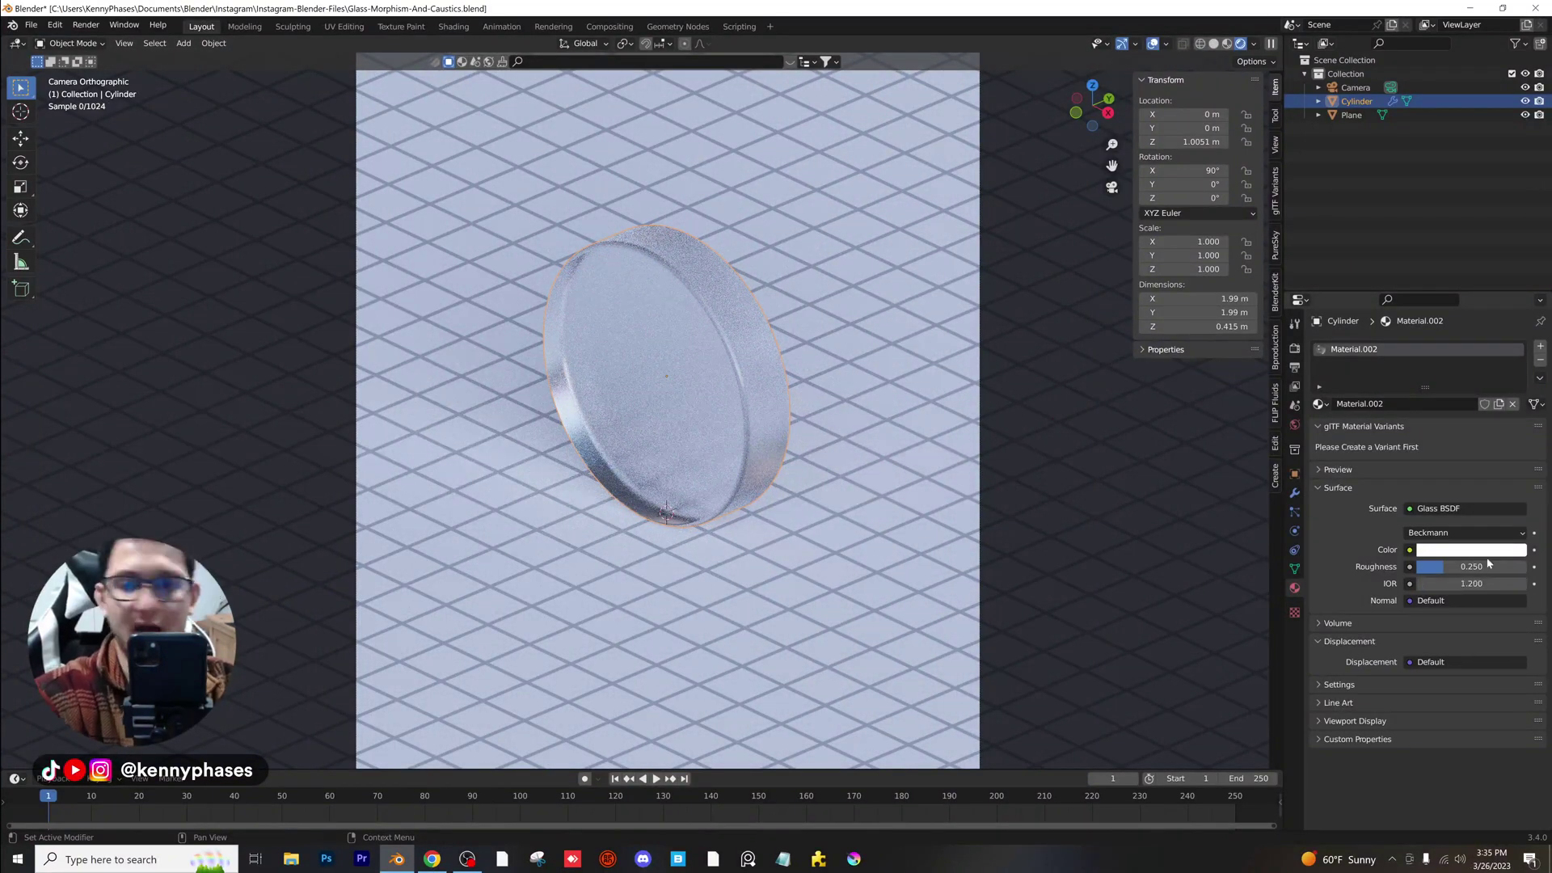
# Set the IOR of the cylinder's glass material to 1.3.
pyautogui.click(1471, 583)
pyautogui.write('1')
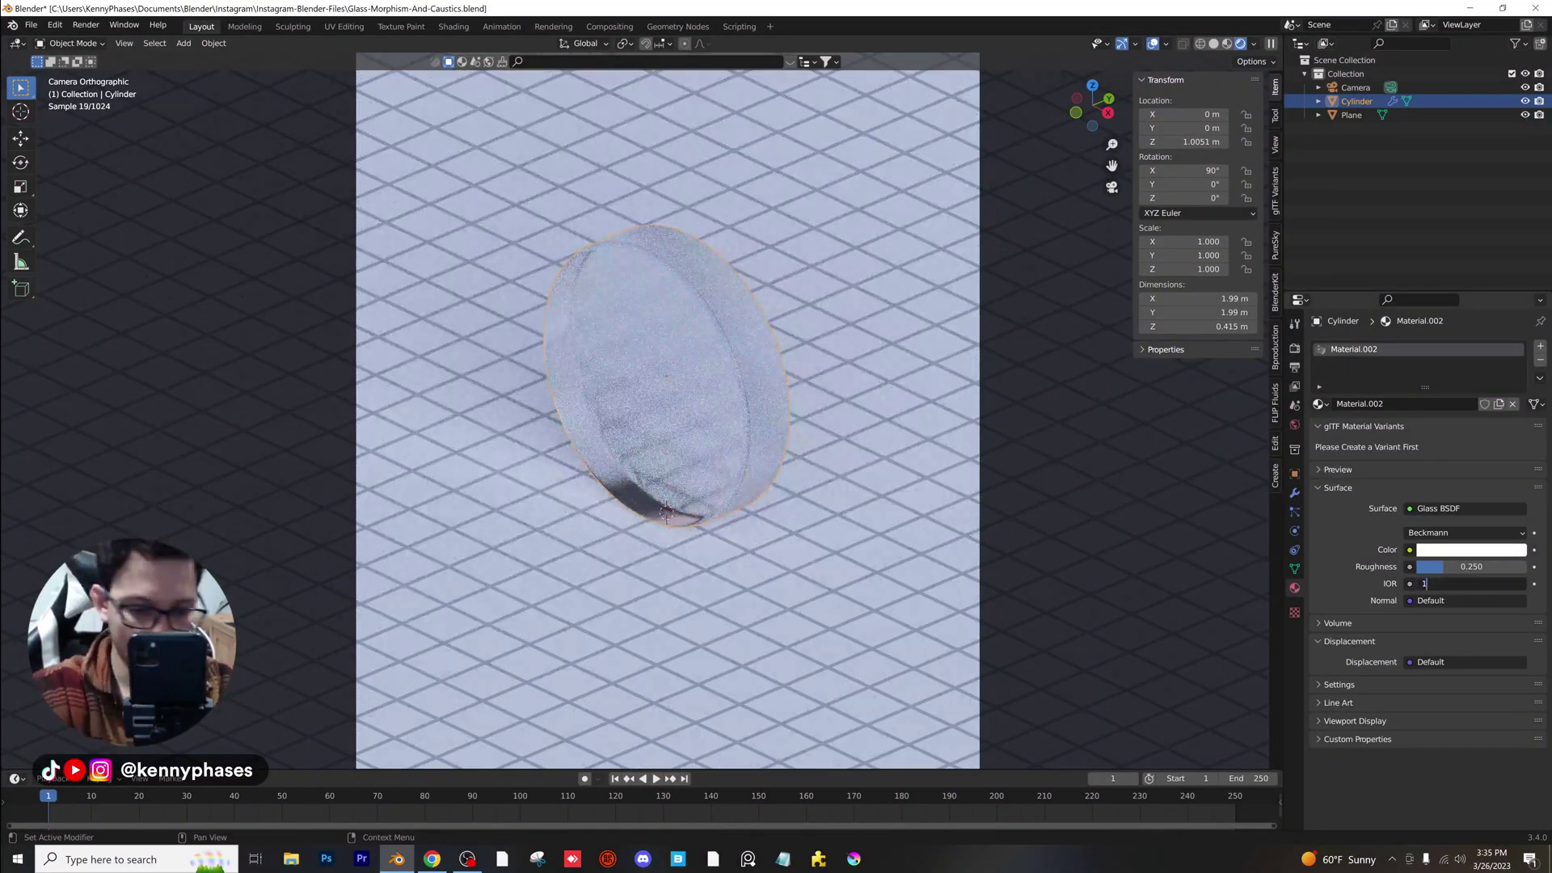
pyautogui.write('.3')
pyautogui.press('Return')
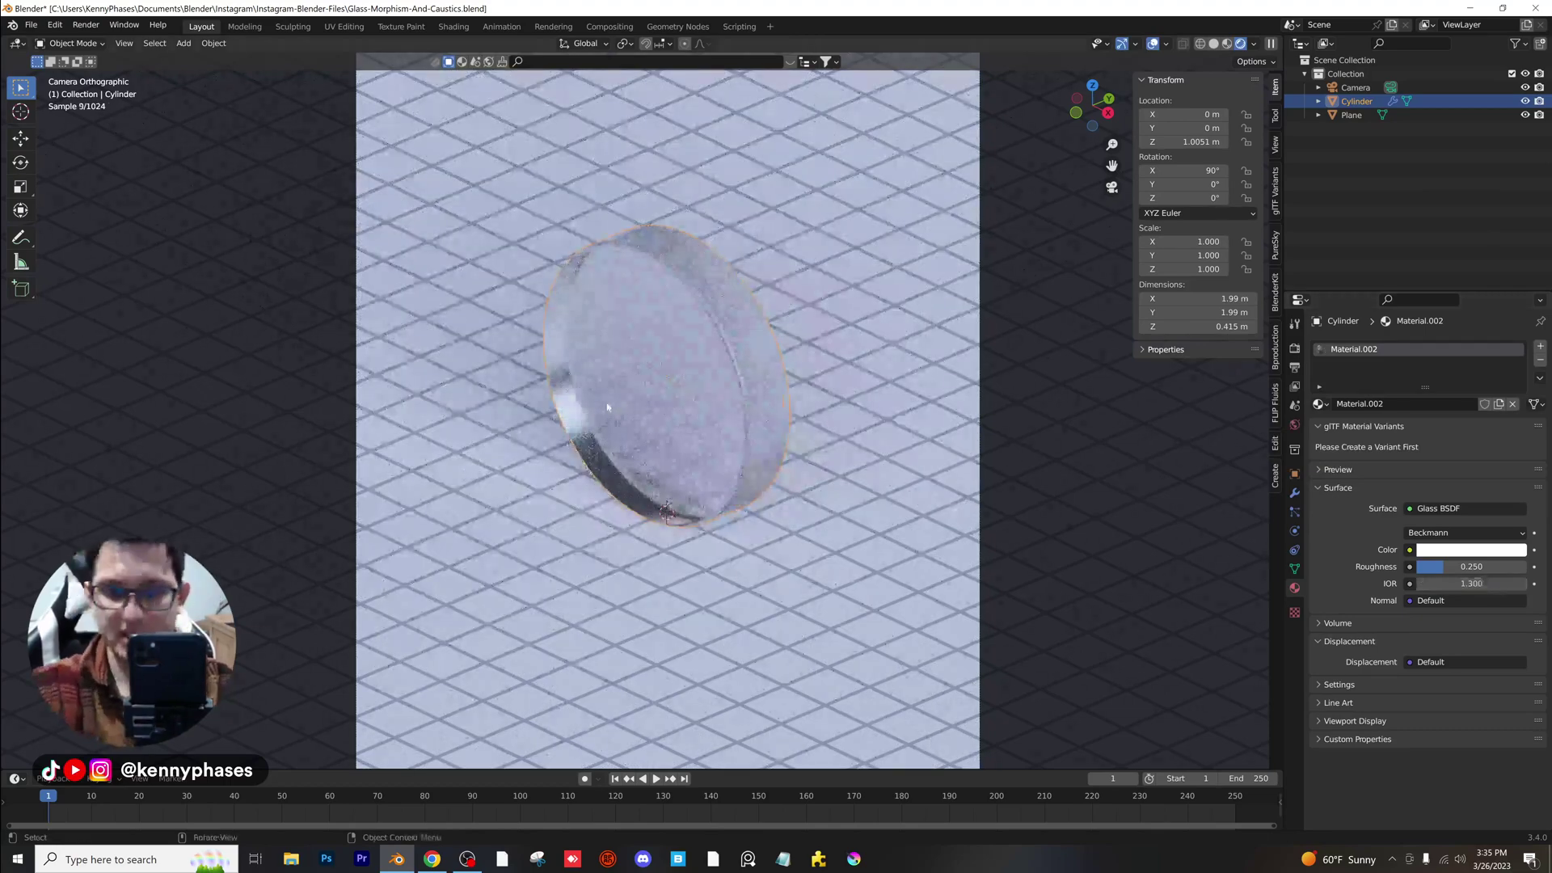
# Tint the glass colour a pale cyan and save the file.
pyautogui.click(1480, 554)
pyautogui.moveTo(1455, 402); pyautogui.dragTo(1456, 393)
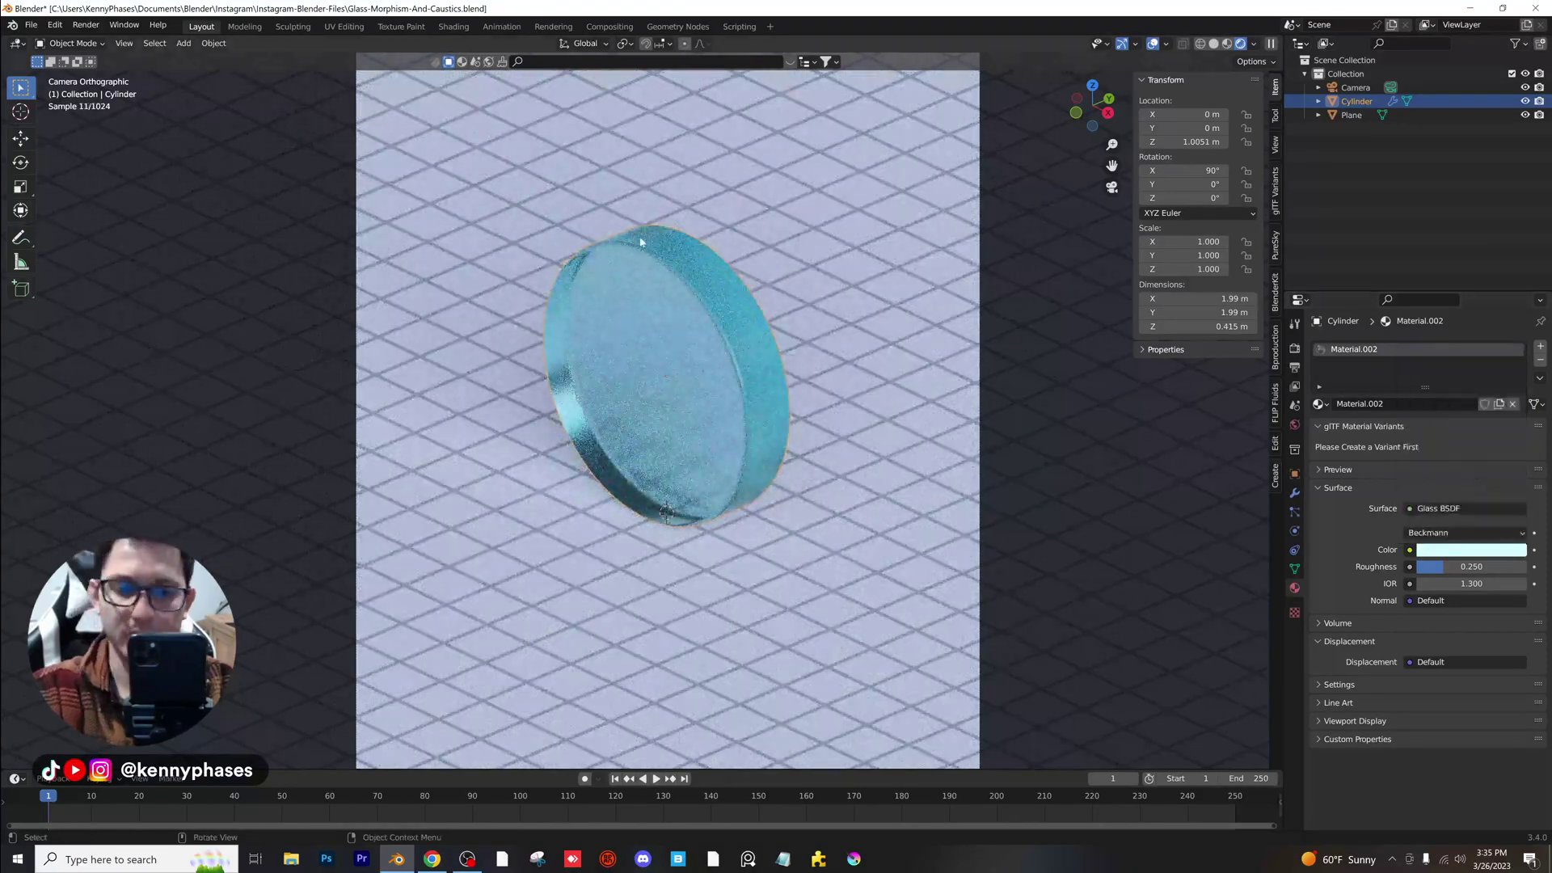
pyautogui.scroll(-3, 725, 369)
pyautogui.hotkey('ctrl', 's')
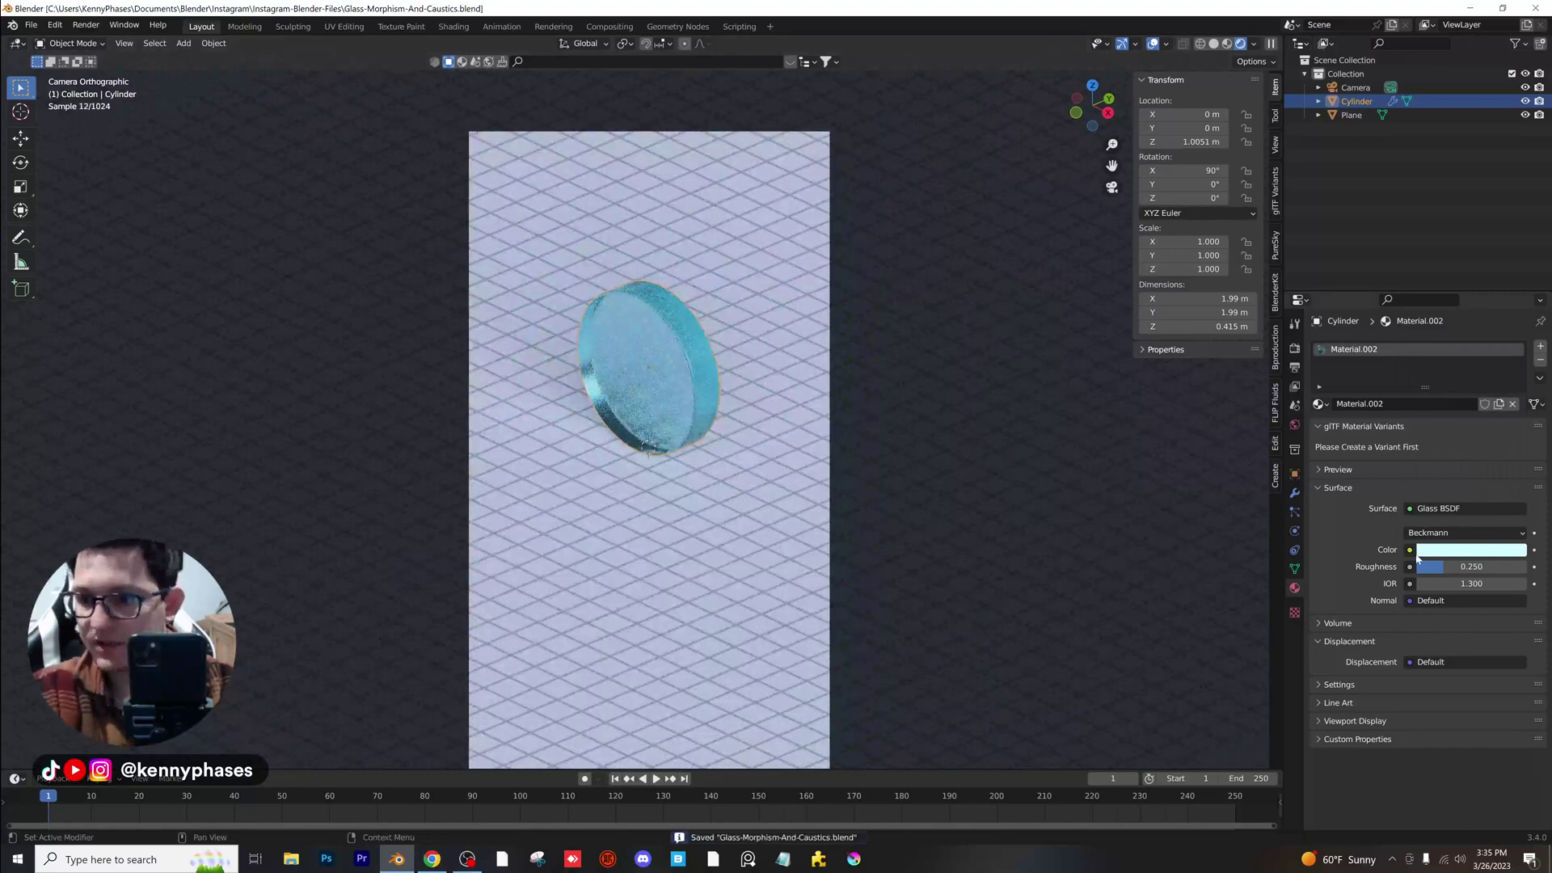
# Enable Cast Shadow Caustics in the cylinder's object shading settings.
pyautogui.click(1294, 475)
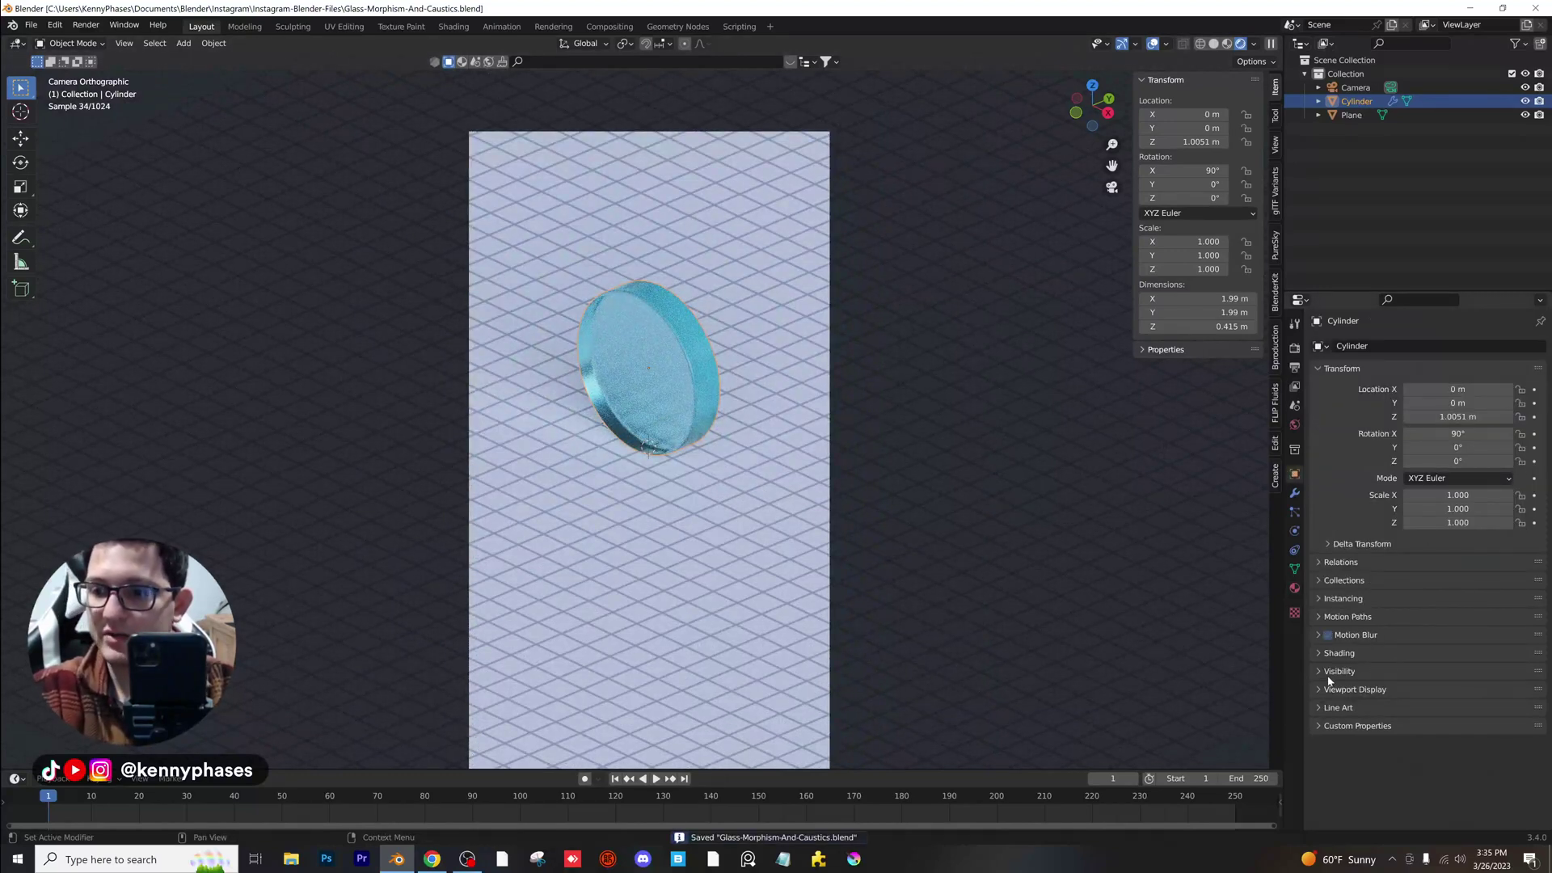
pyautogui.click(1340, 654)
pyautogui.scroll(-3, 1410, 695)
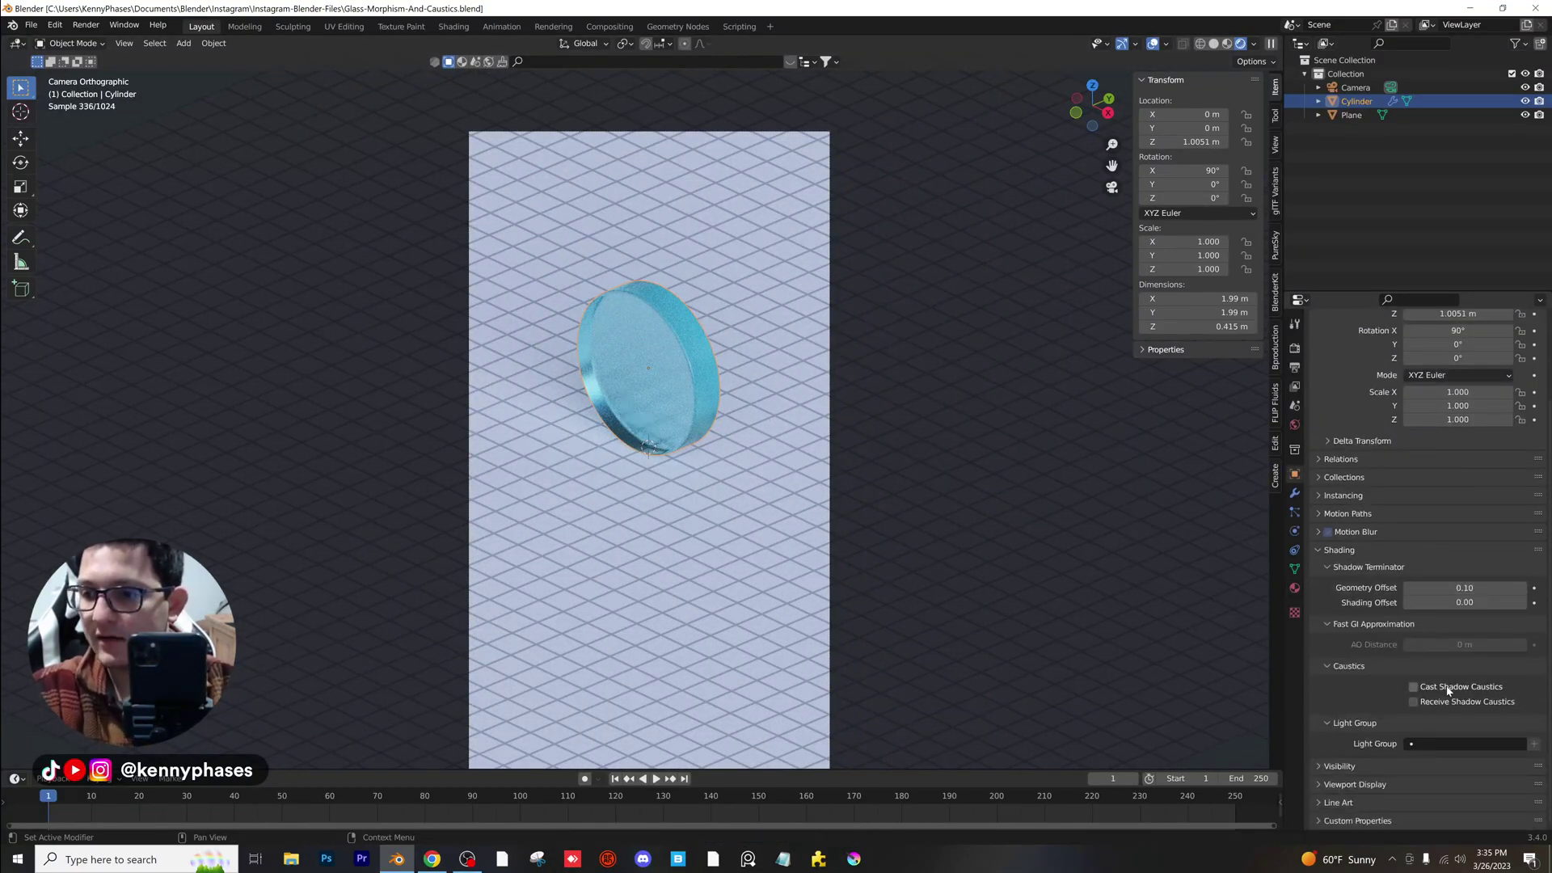
pyautogui.click(1448, 689)
# Enable Receive Shadow Caustics in the ground plane's object shading settings.
pyautogui.click(729, 521)
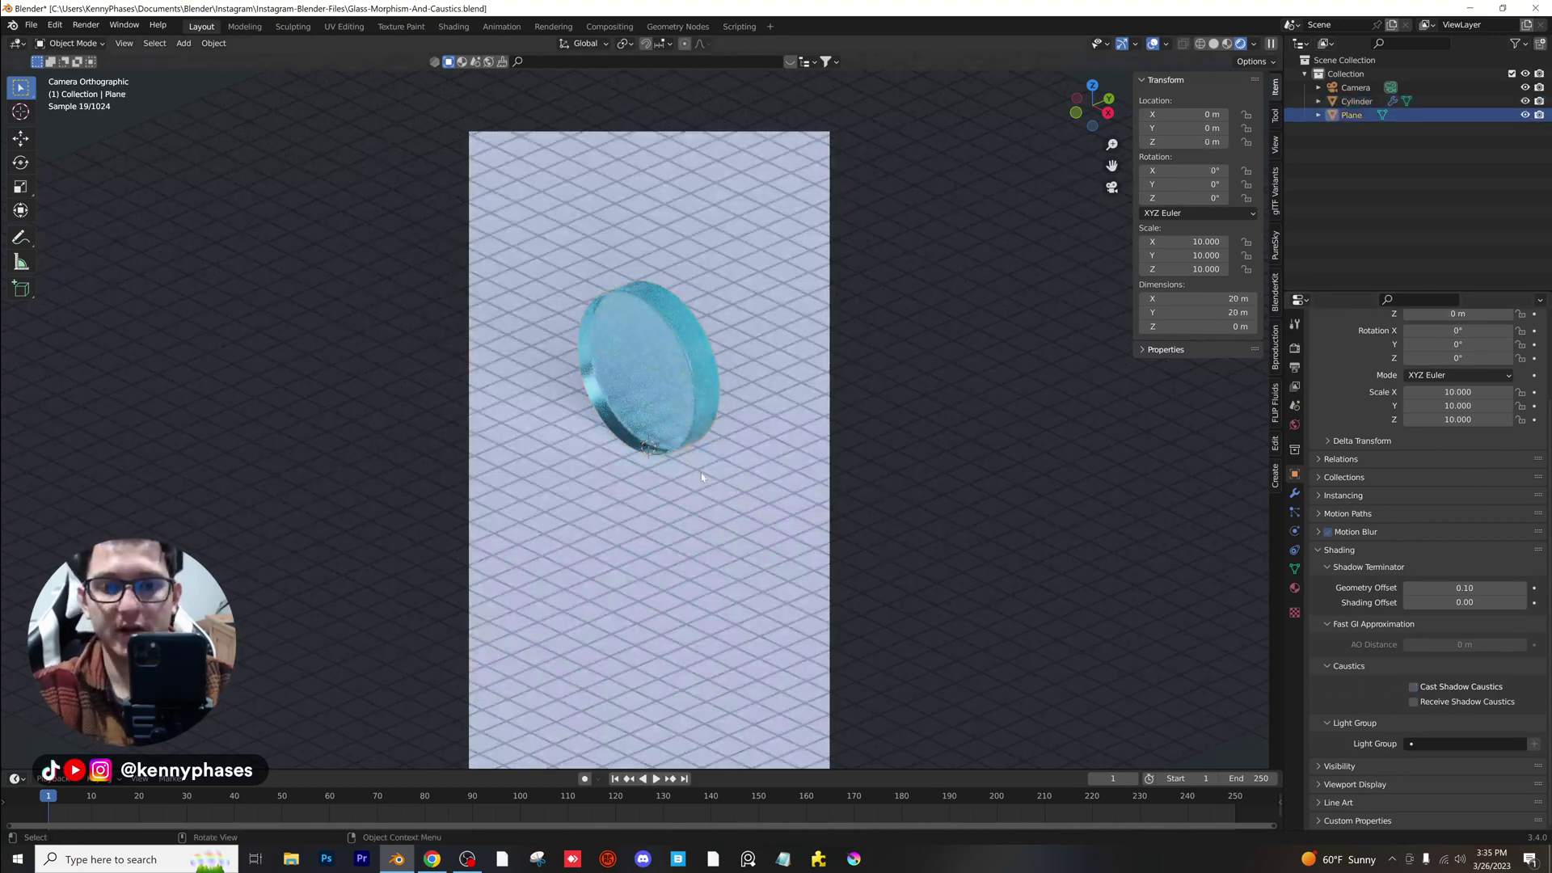
pyautogui.scroll(-2, 728, 522)
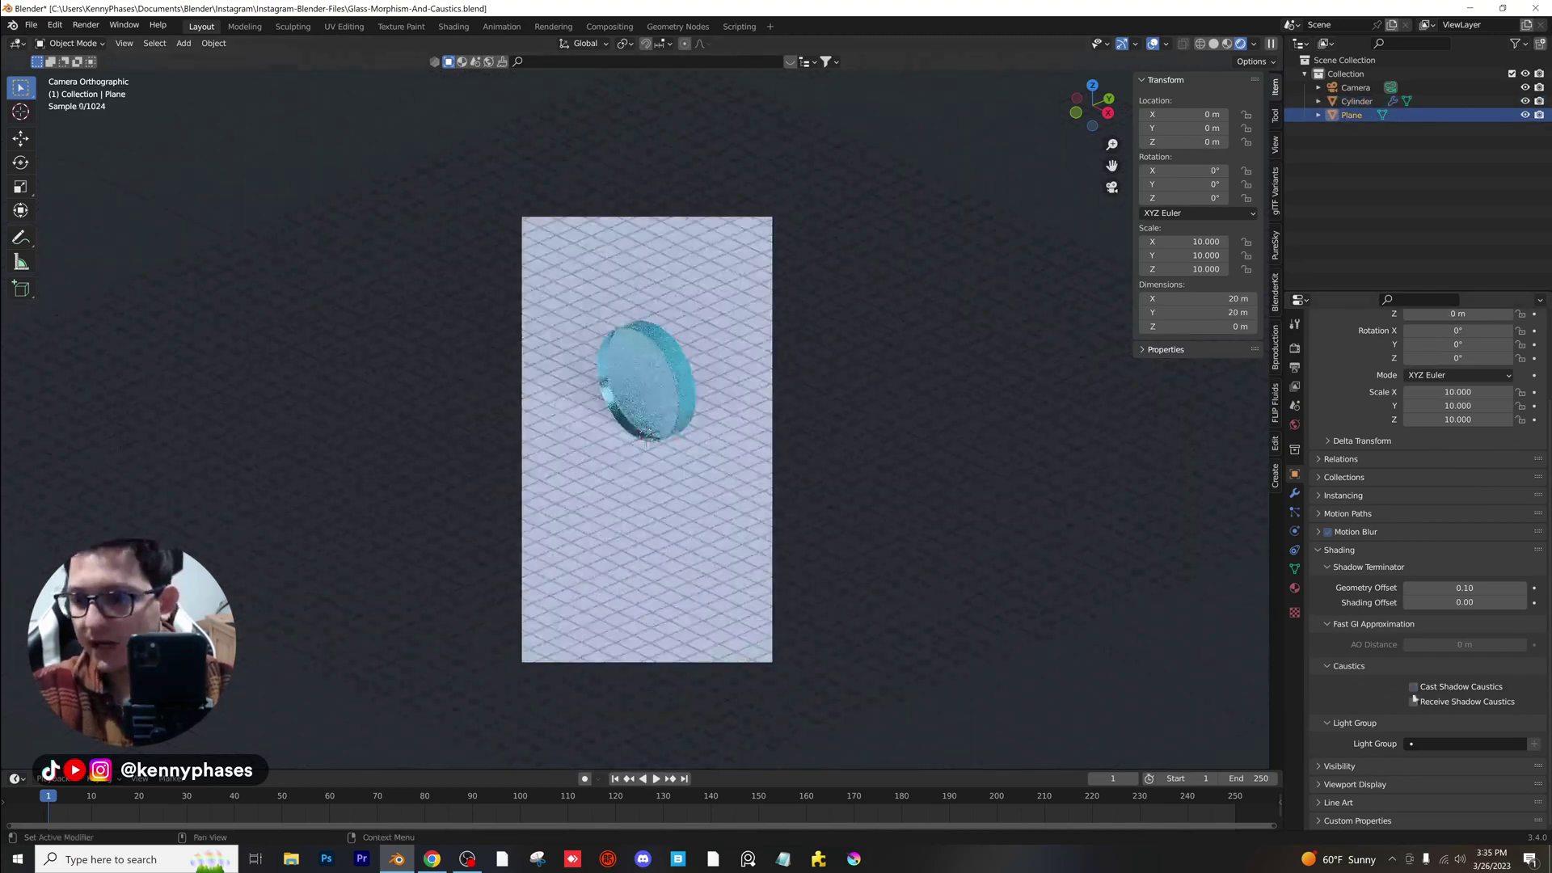
pyautogui.click(1414, 701)
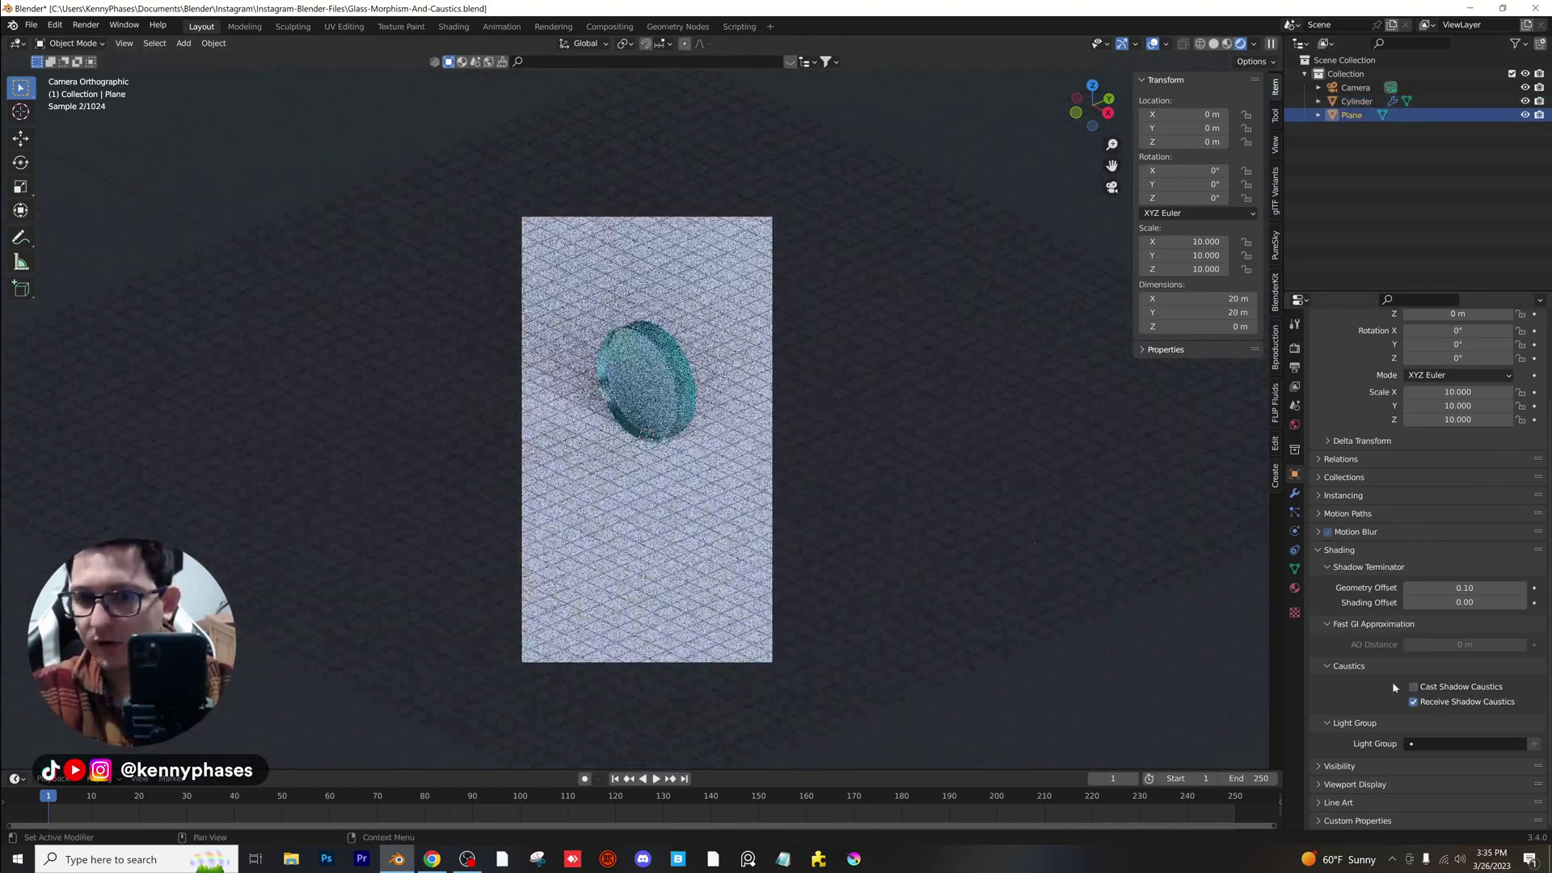
pyautogui.scroll(4, 670, 445)
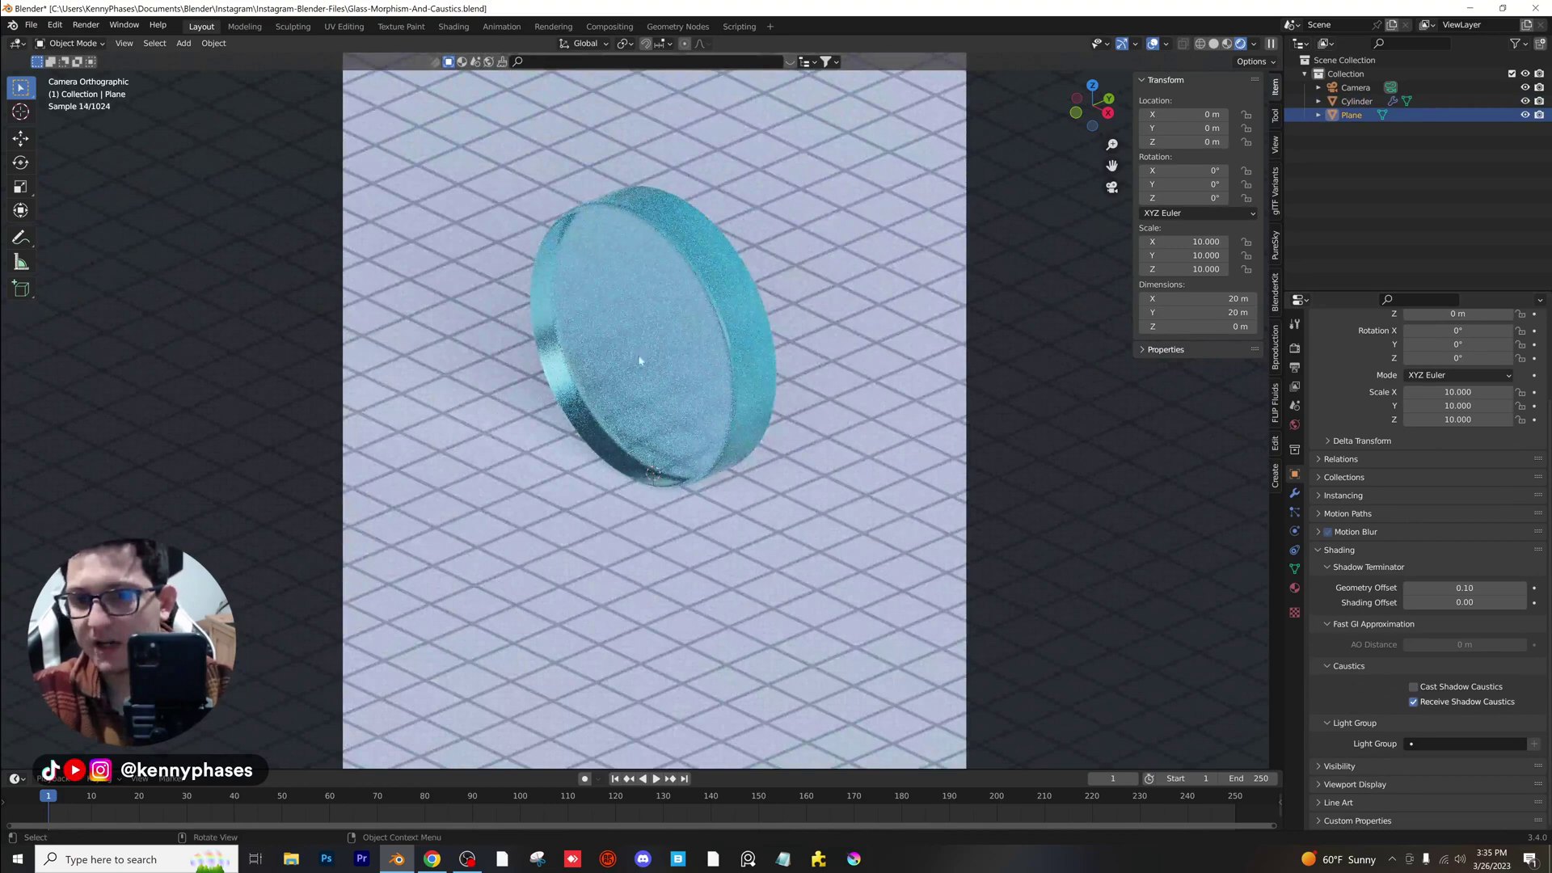
pyautogui.scroll(-3, 560, 331)
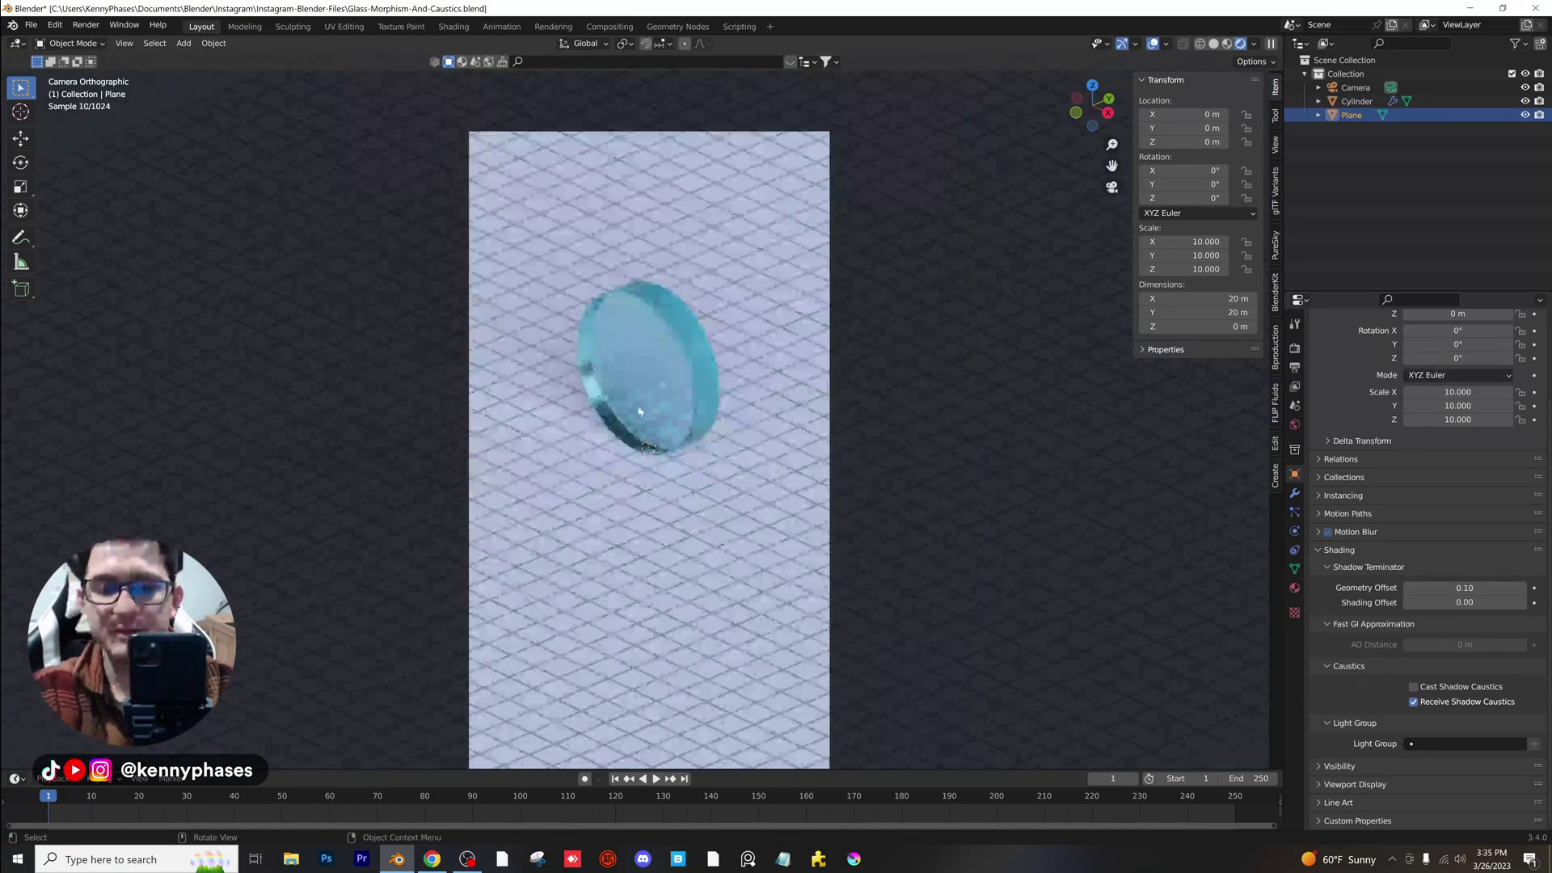
# Add a point light and move it above and behind the disc, to about X -0.257 m, Y 2.379 m, Z 2.247 m.
pyautogui.moveTo(638, 411); pyautogui.dragTo(563, 242, button='middle')
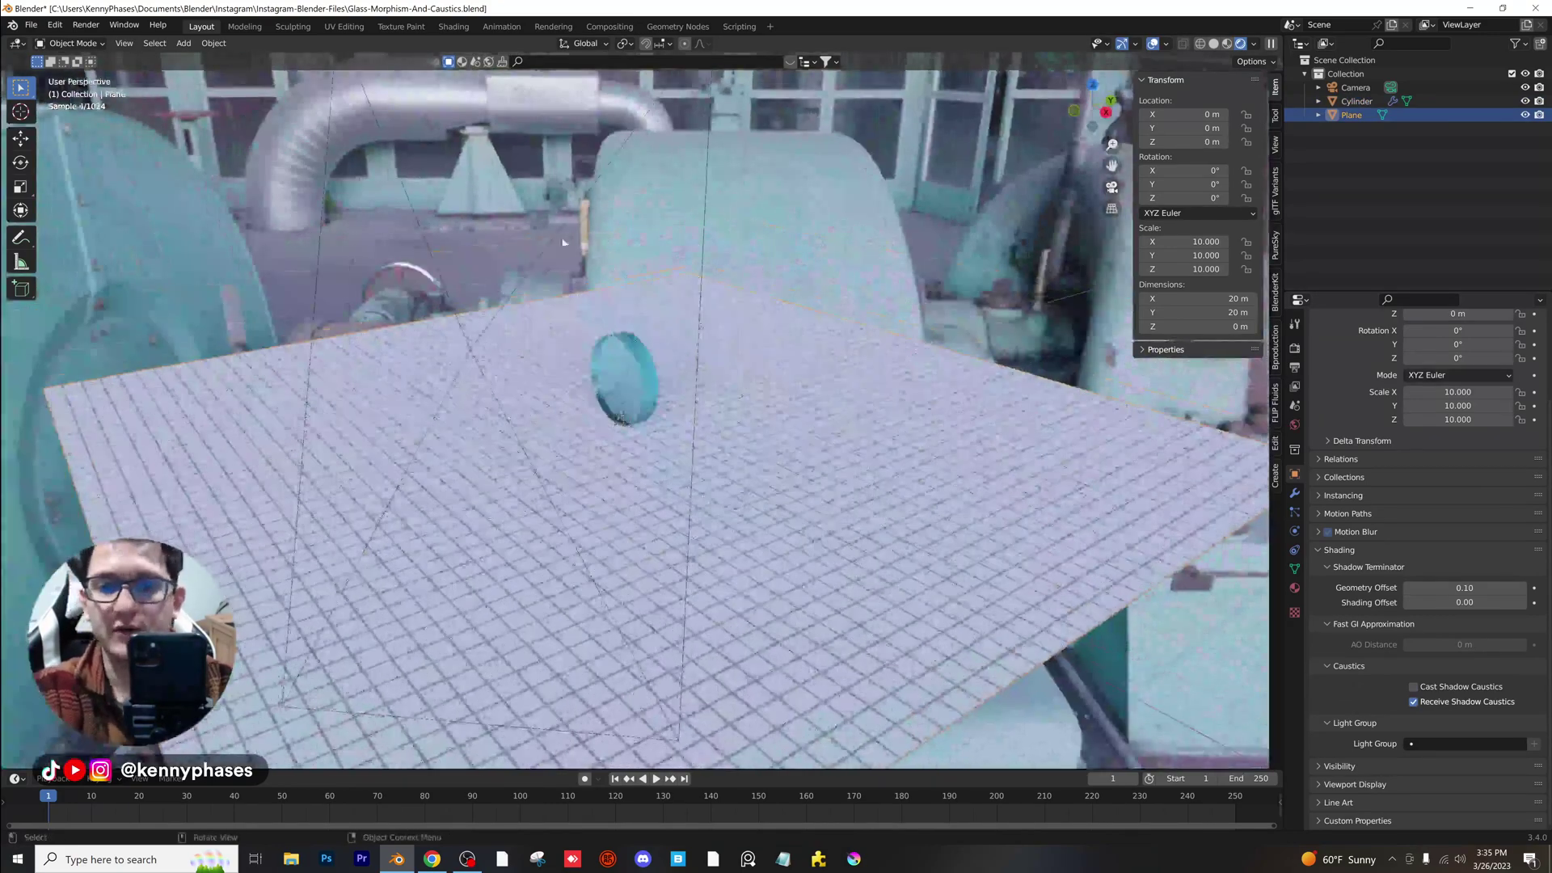
pyautogui.click(182, 46)
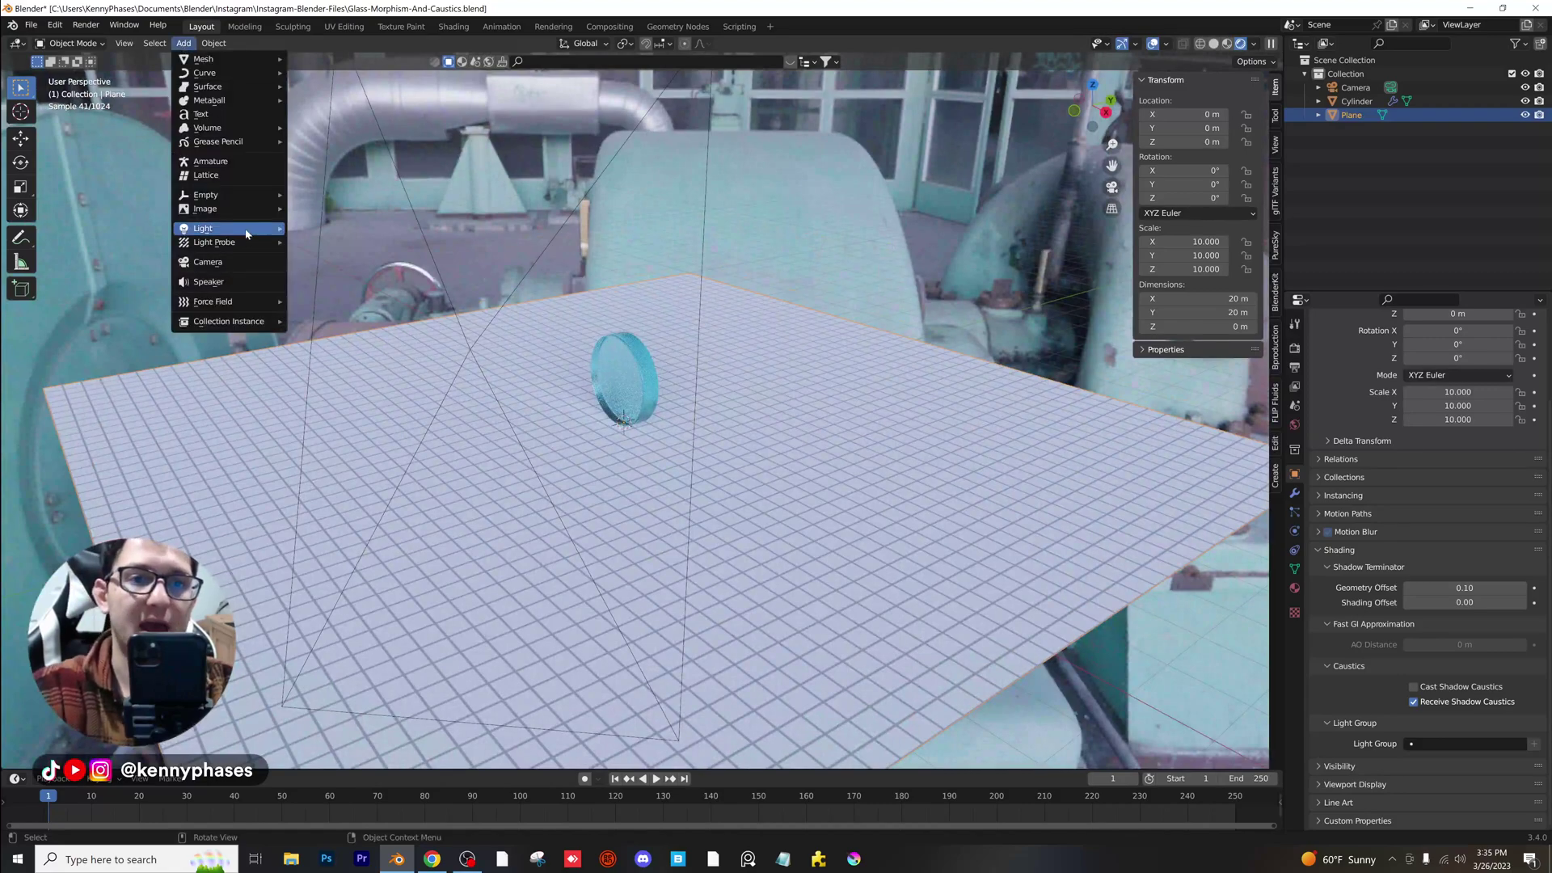
pyautogui.moveTo(235, 229)
pyautogui.click(342, 233)
pyautogui.scroll(-2, 800, 381)
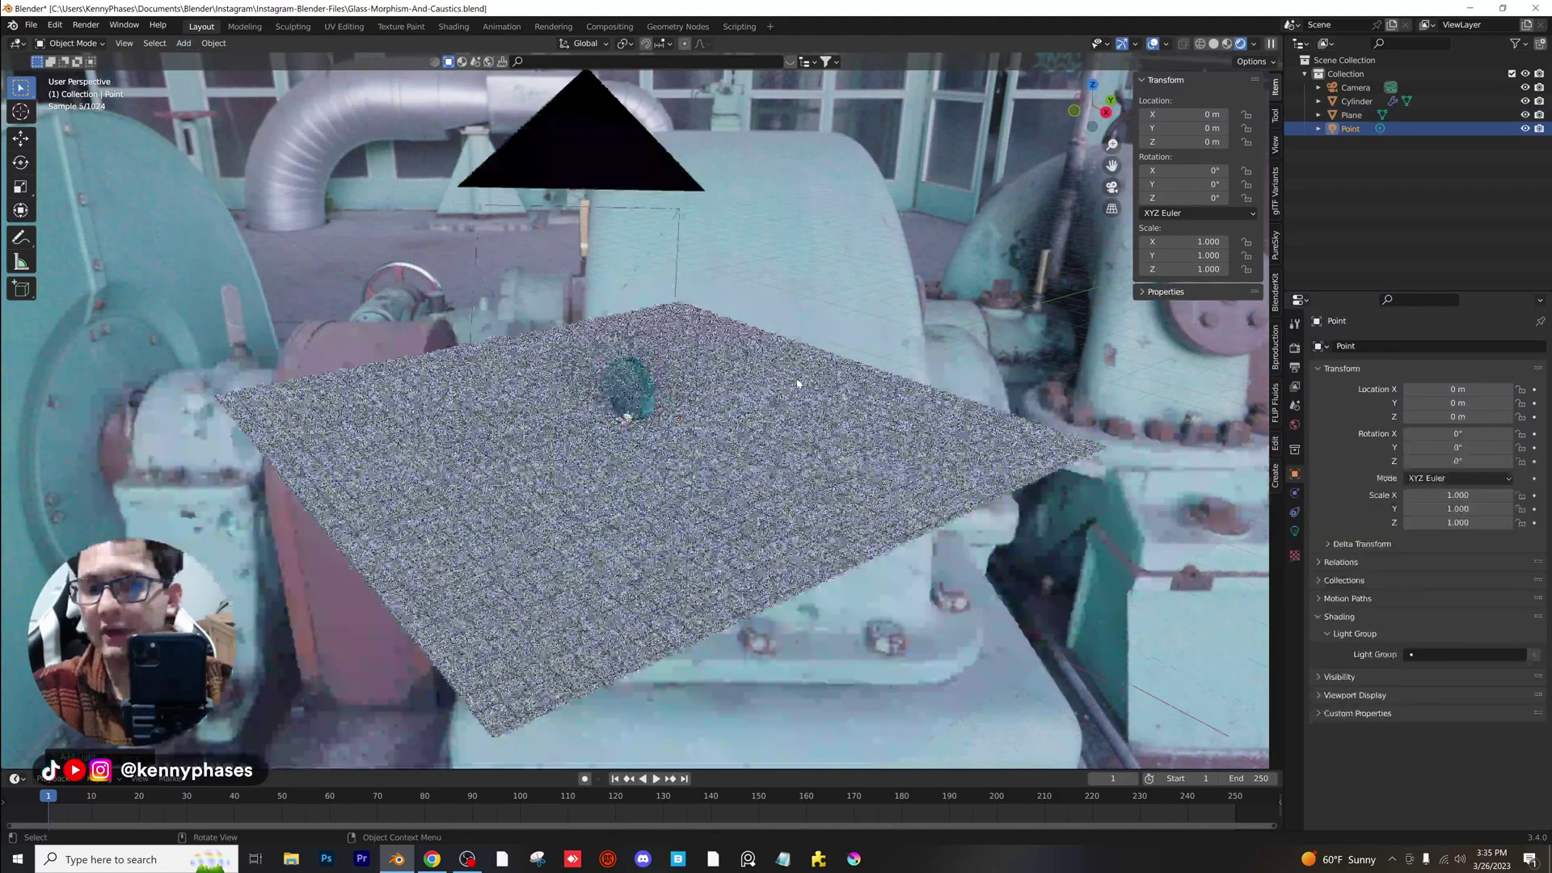
pyautogui.moveTo(801, 381); pyautogui.dragTo(710, 396, button='middle')
pyautogui.press('g')
pyautogui.click(765, 295)
# Enable Shadow Caustics for the point light.
pyautogui.scroll(5, 764, 292)
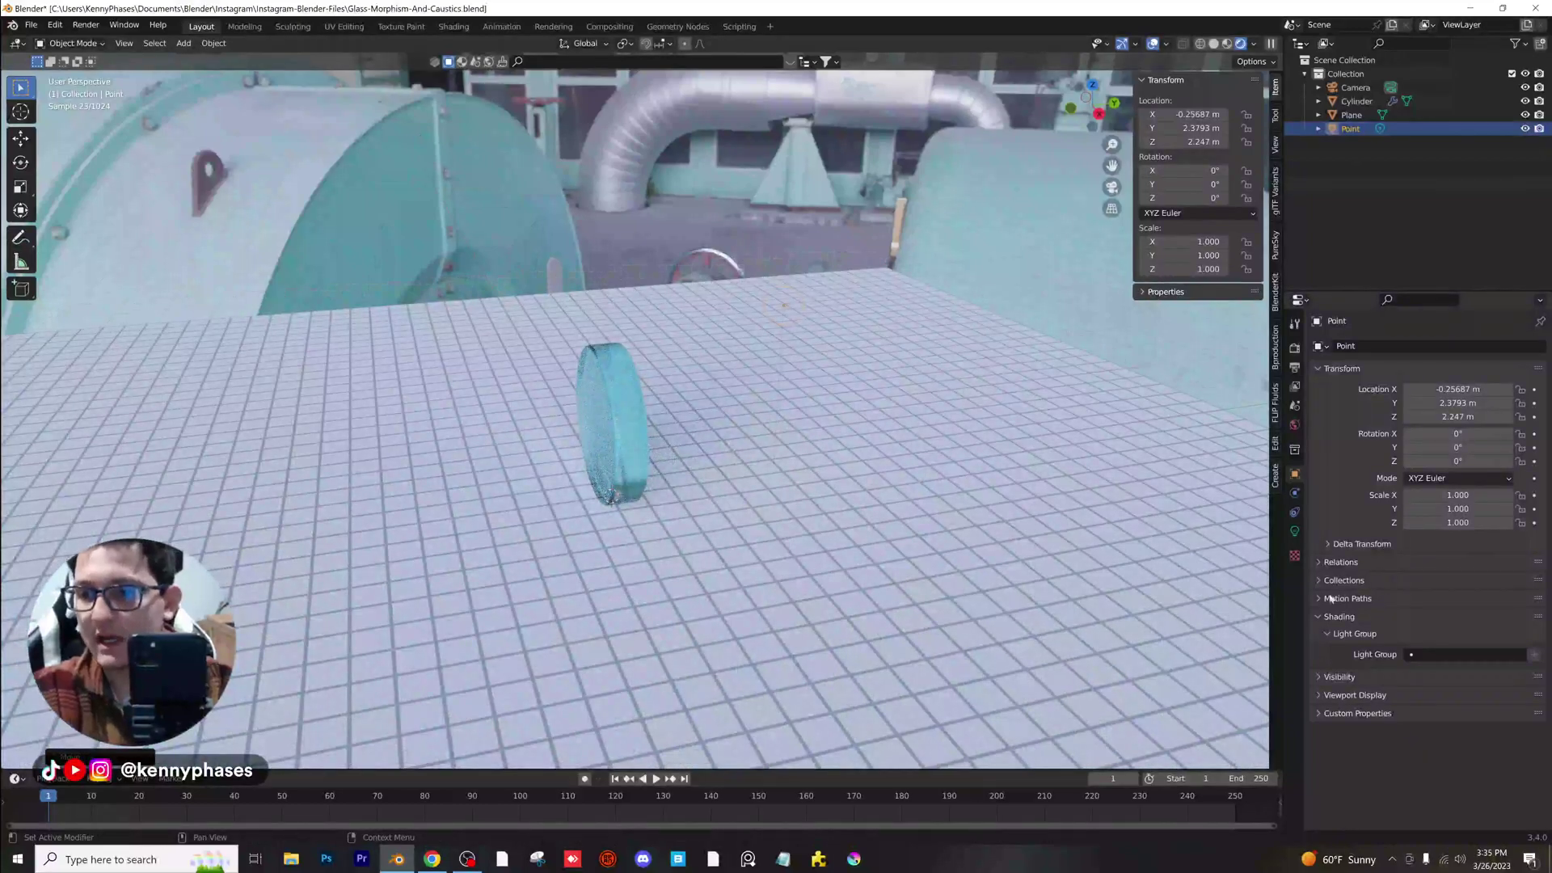
pyautogui.click(1294, 531)
pyautogui.click(1422, 517)
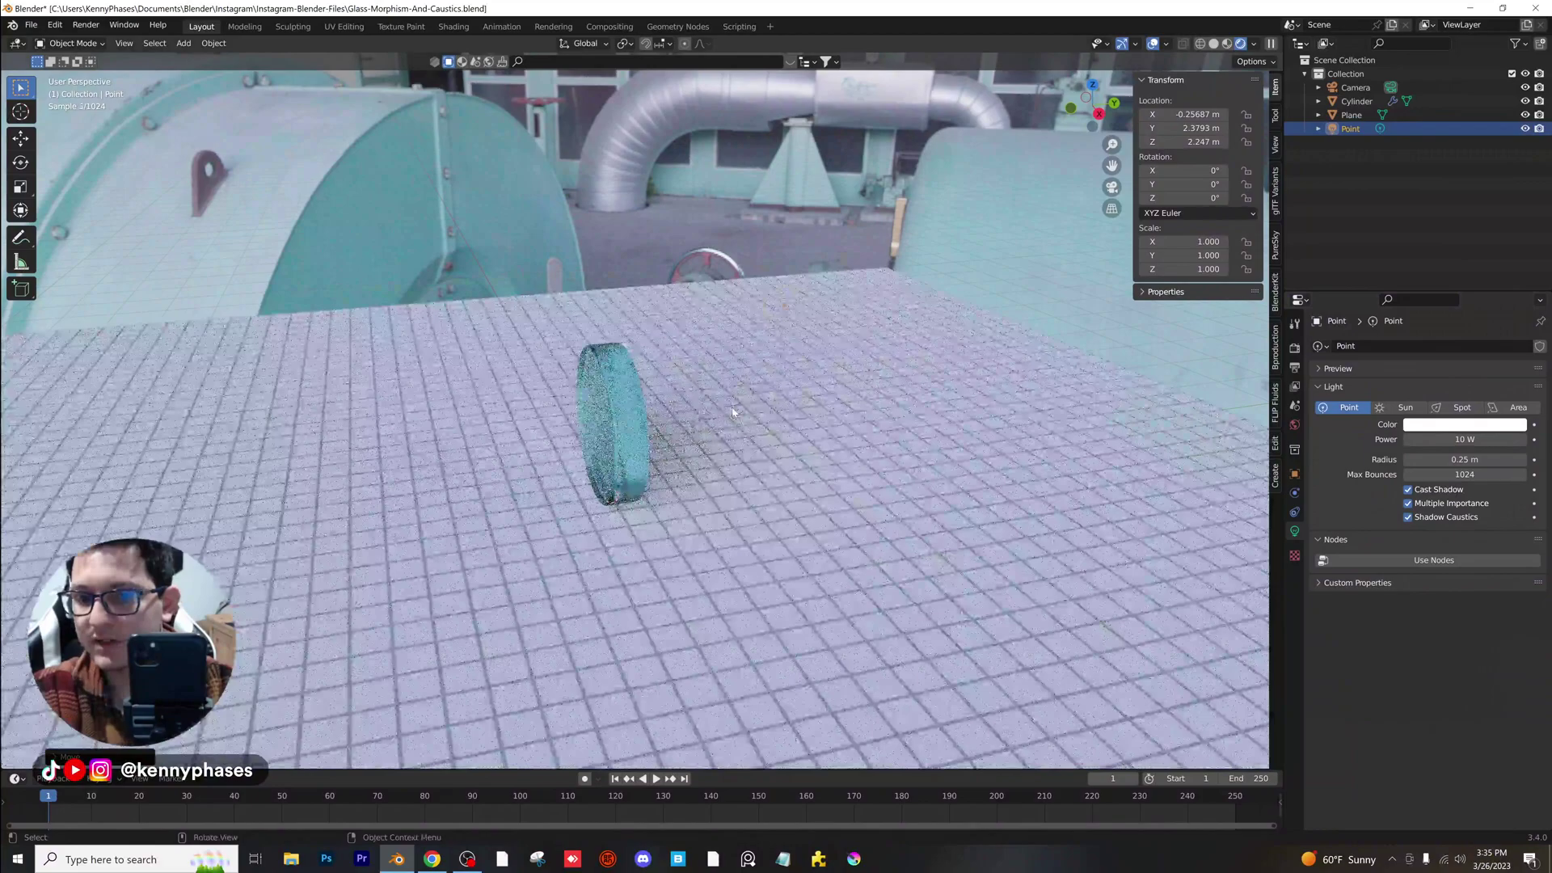
# Move the point light in the top orthographic view closer behind the disc, to about X 1.209 m, Y 1.061 m.
pyautogui.moveTo(732, 412); pyautogui.dragTo(697, 412, button='middle')
pyautogui.scroll(-1, 697, 412)
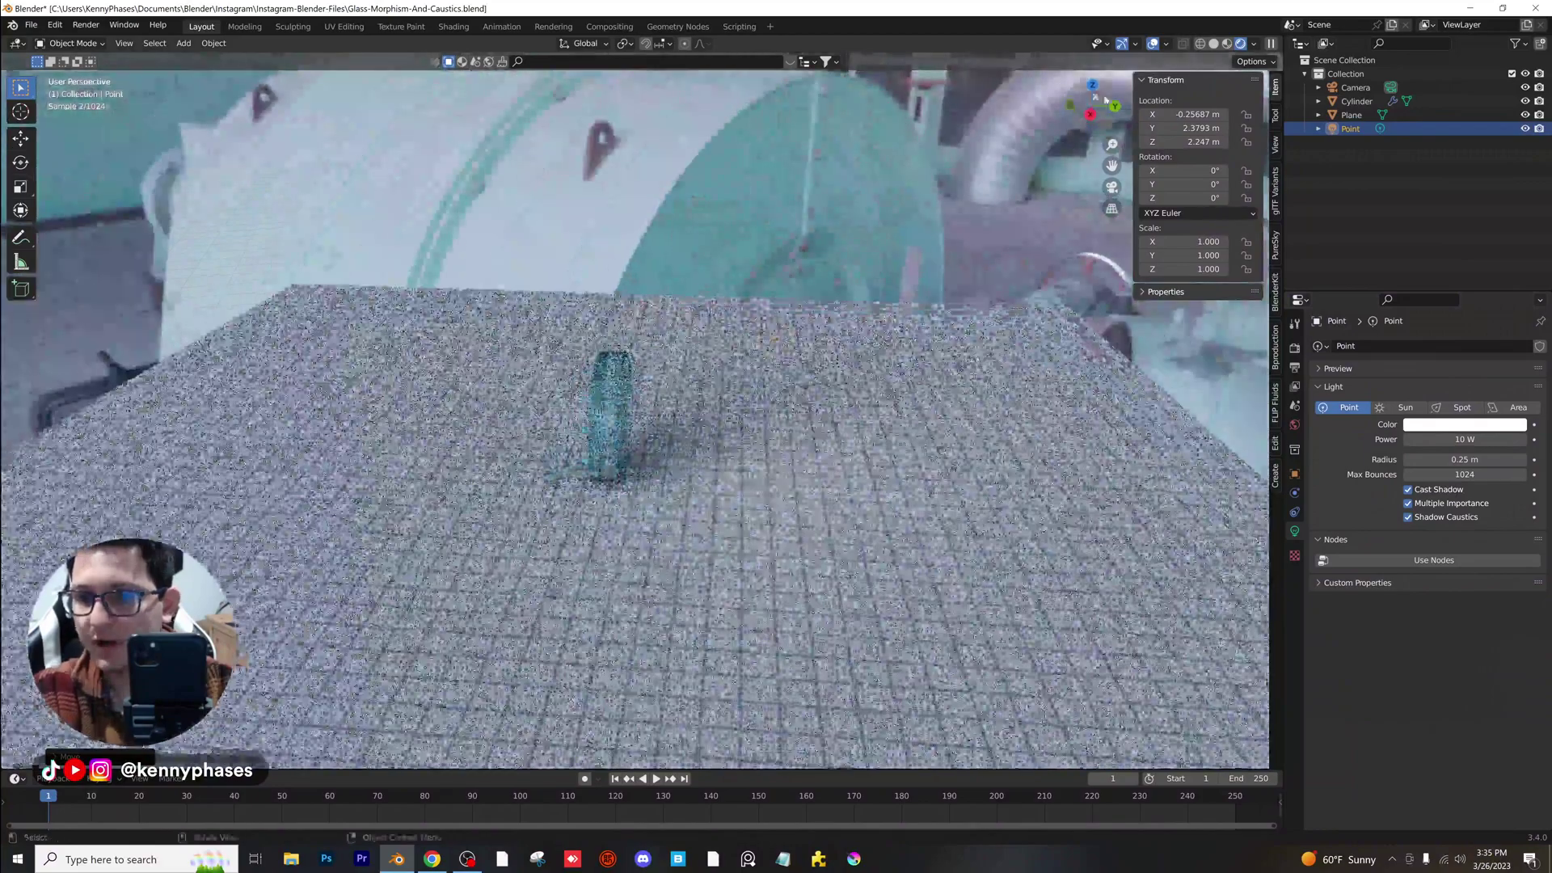
pyautogui.click(1092, 85)
pyautogui.press('KP_7')
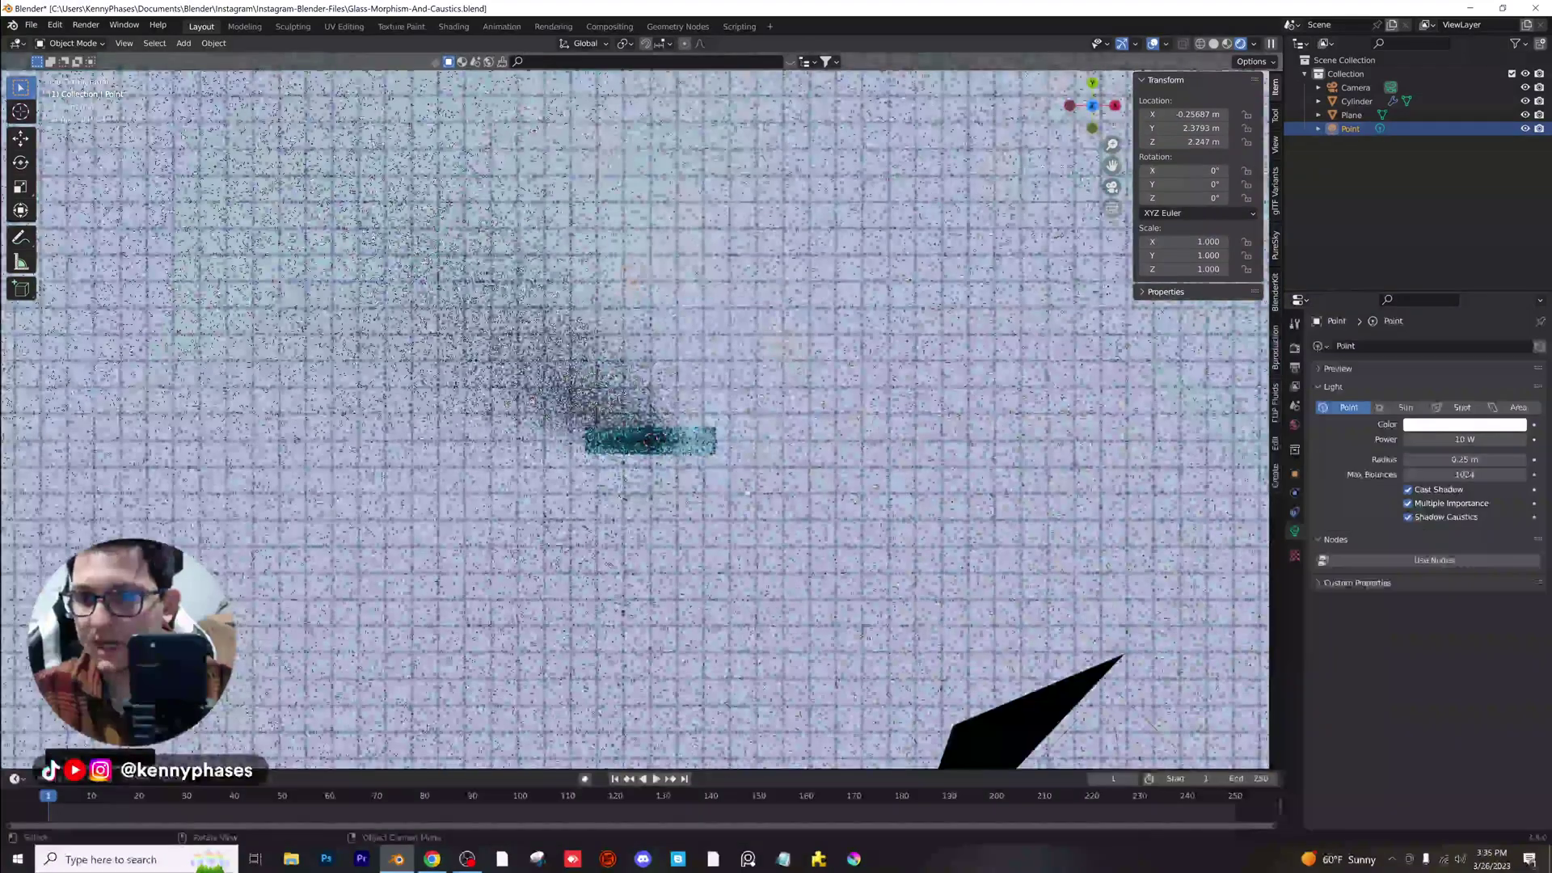
pyautogui.press('KP_5')
pyautogui.scroll(-2, 646, 421)
pyautogui.press('g')
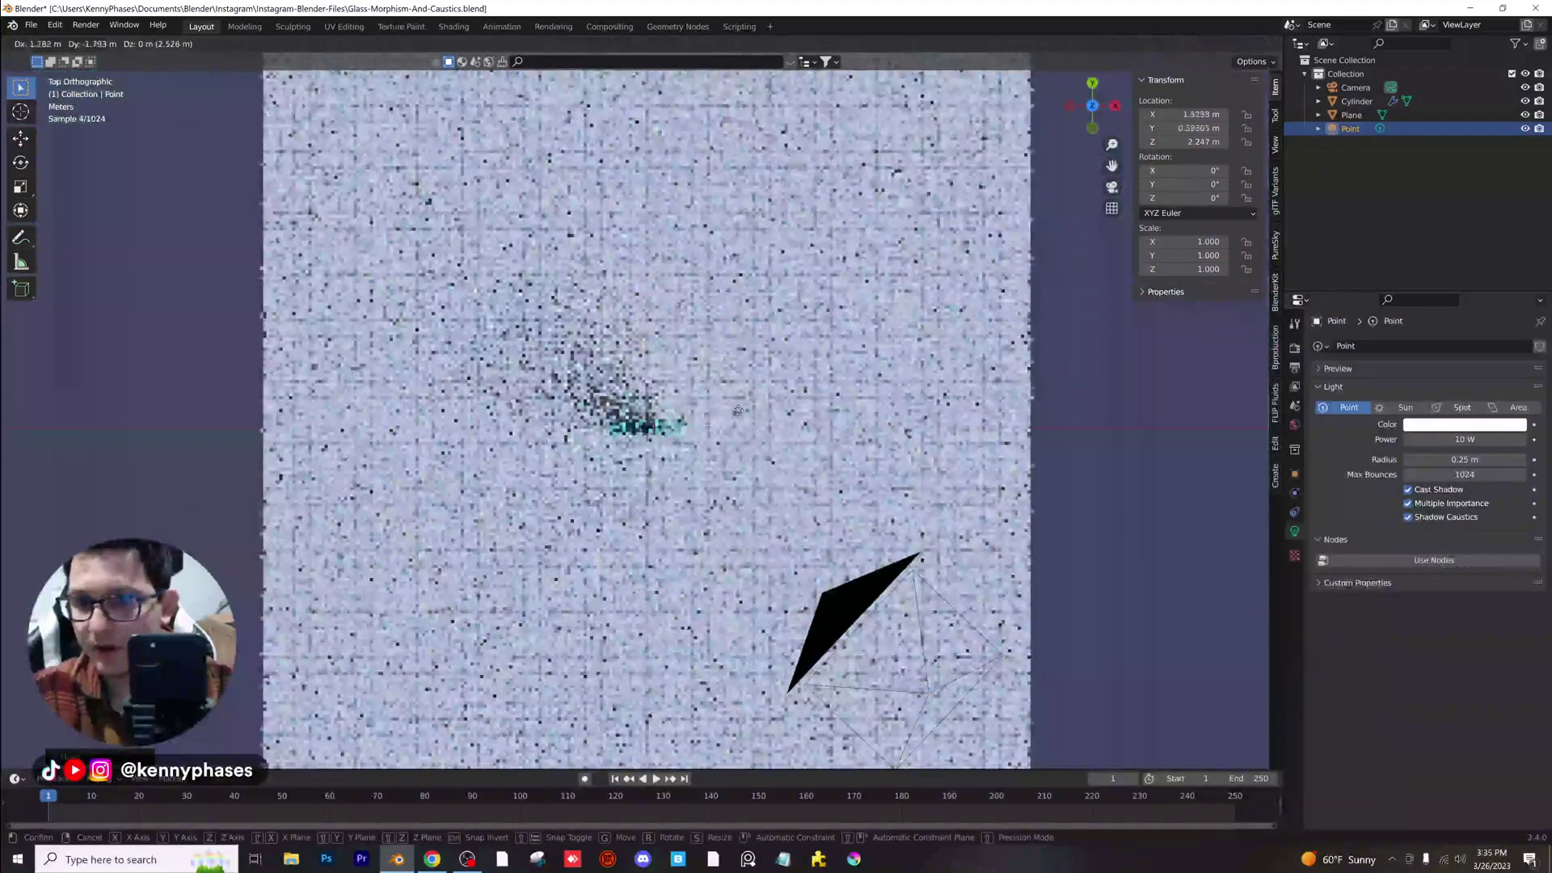
pyautogui.click(738, 410)
pyautogui.scroll(4, 738, 410)
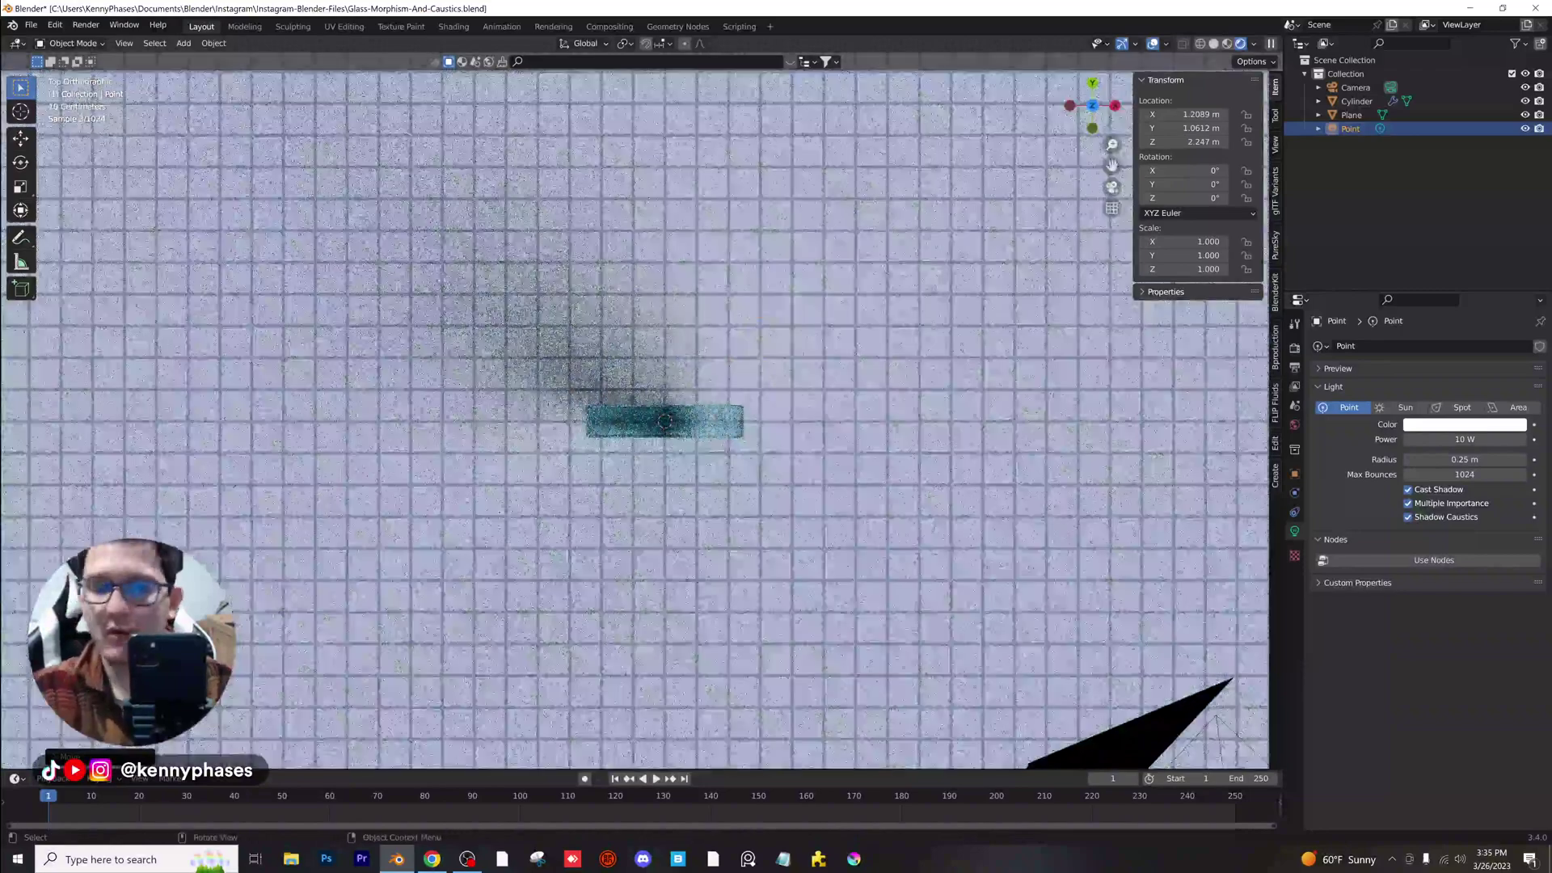
# Set the point light's power to 500 W and its radius to 0 m.
pyautogui.click(1455, 441)
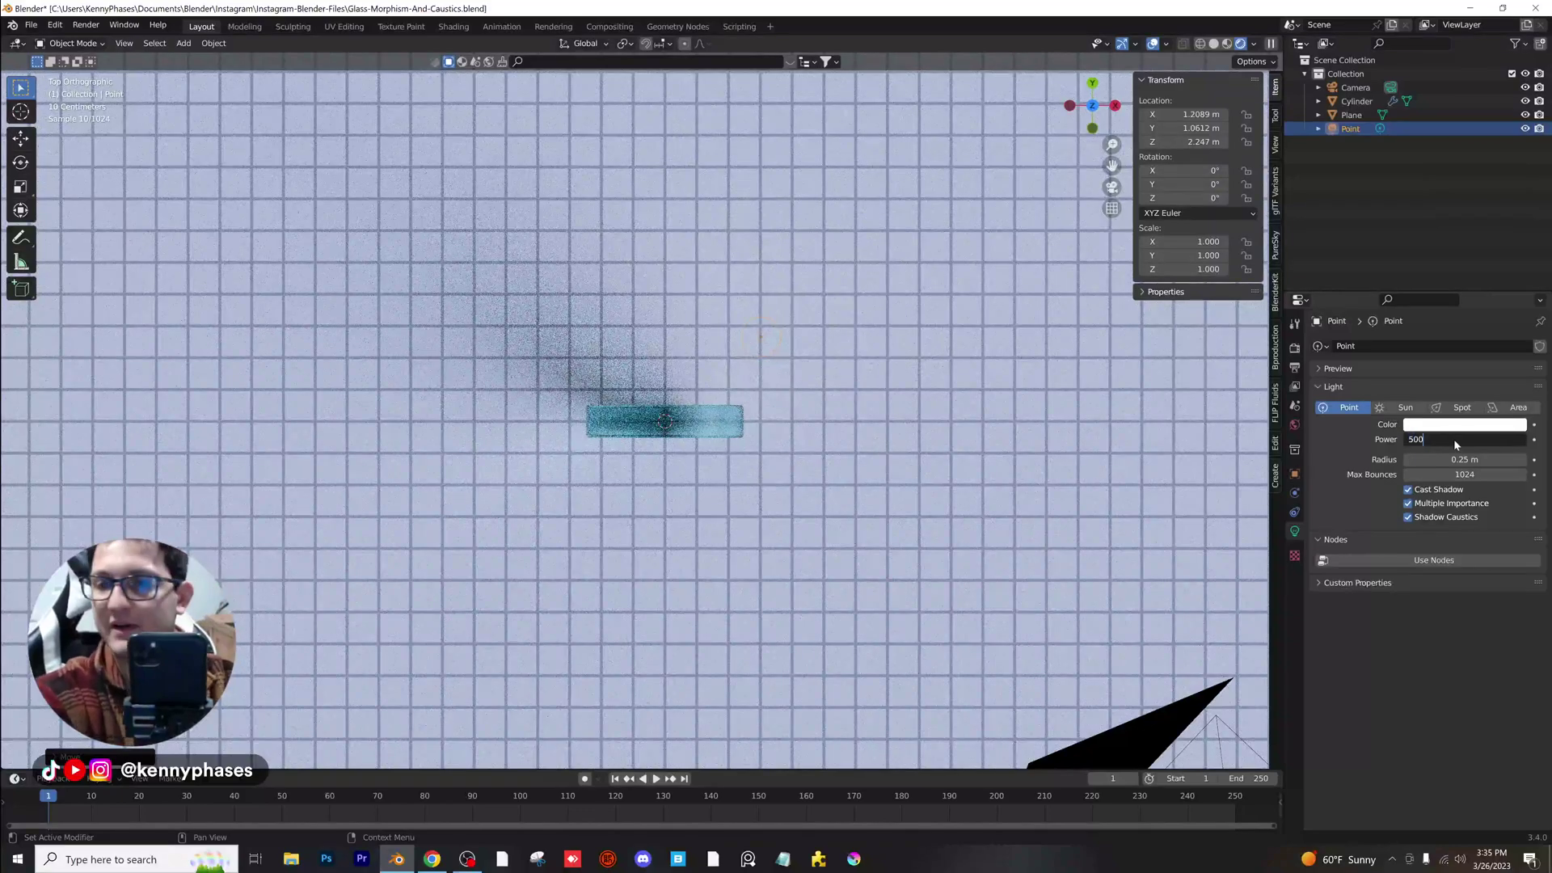
pyautogui.press('Return')
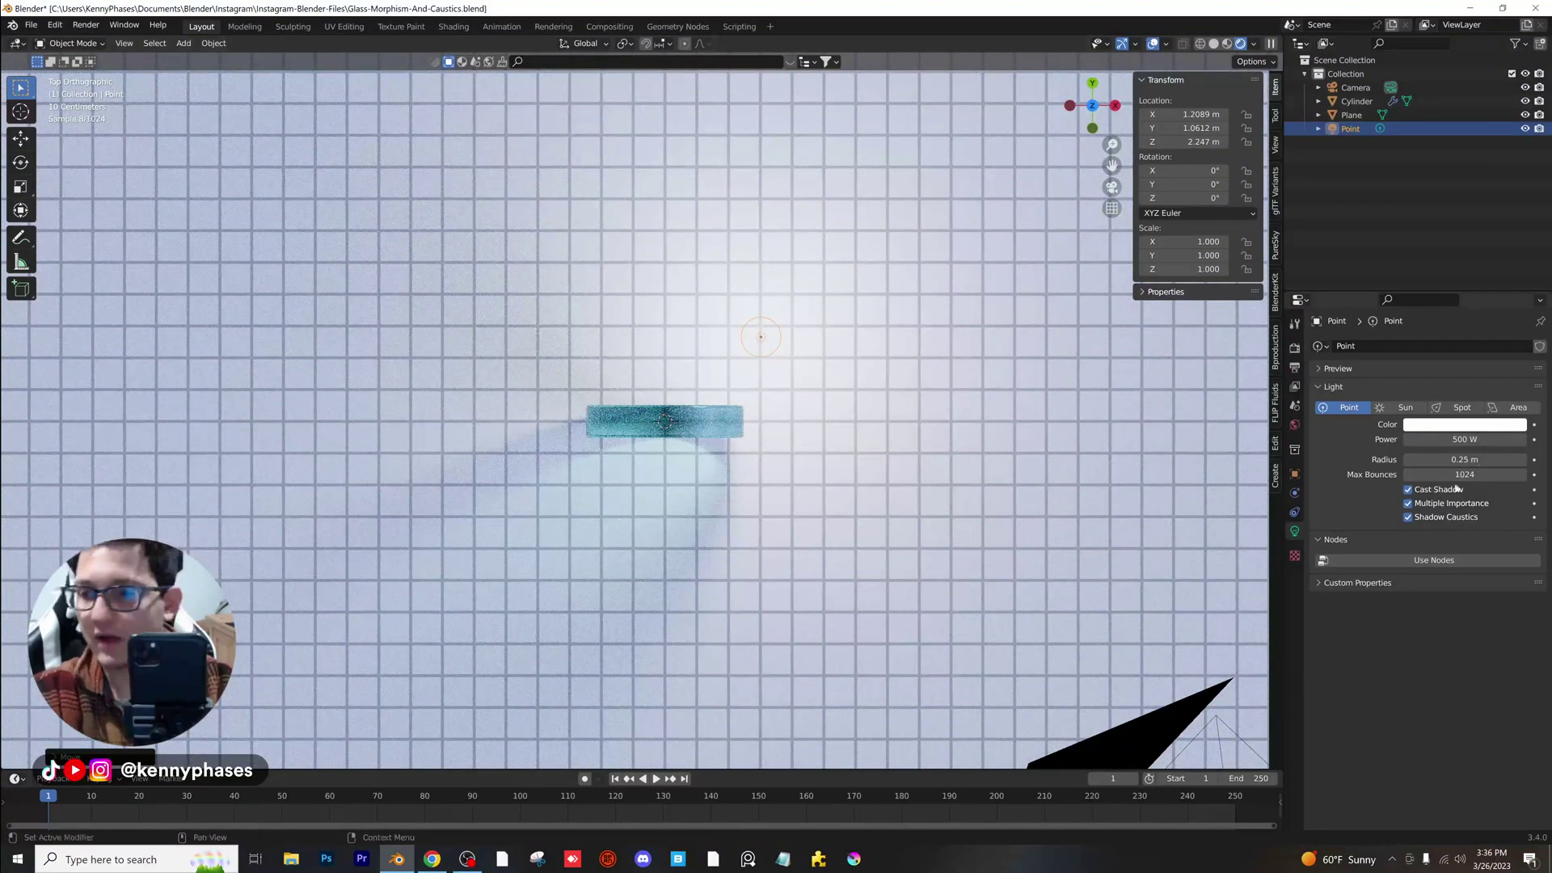
pyautogui.click(1460, 459)
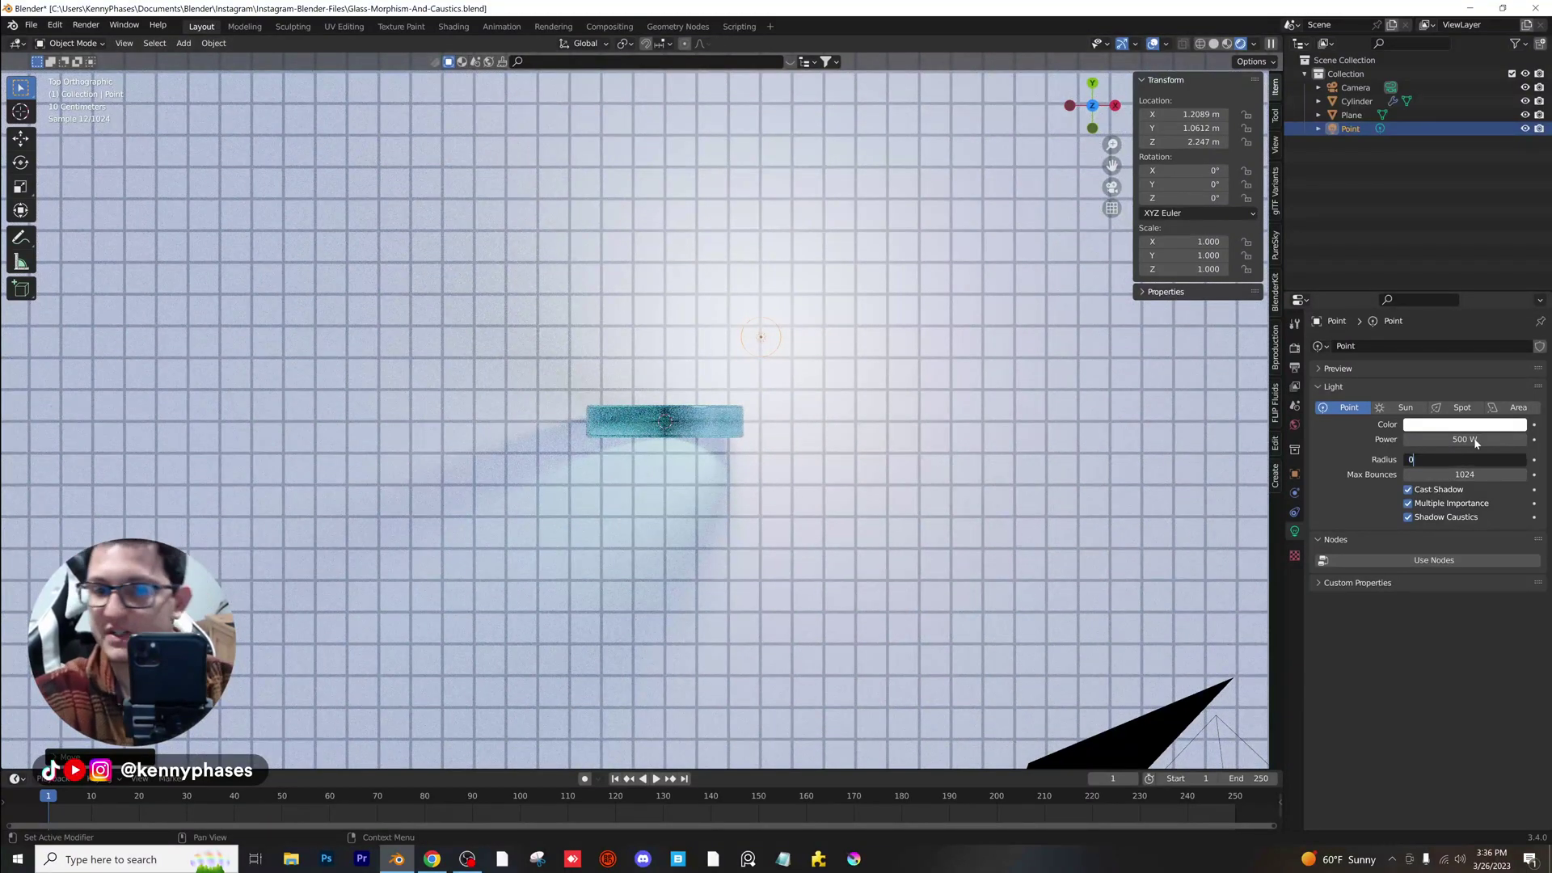
pyautogui.press('Return')
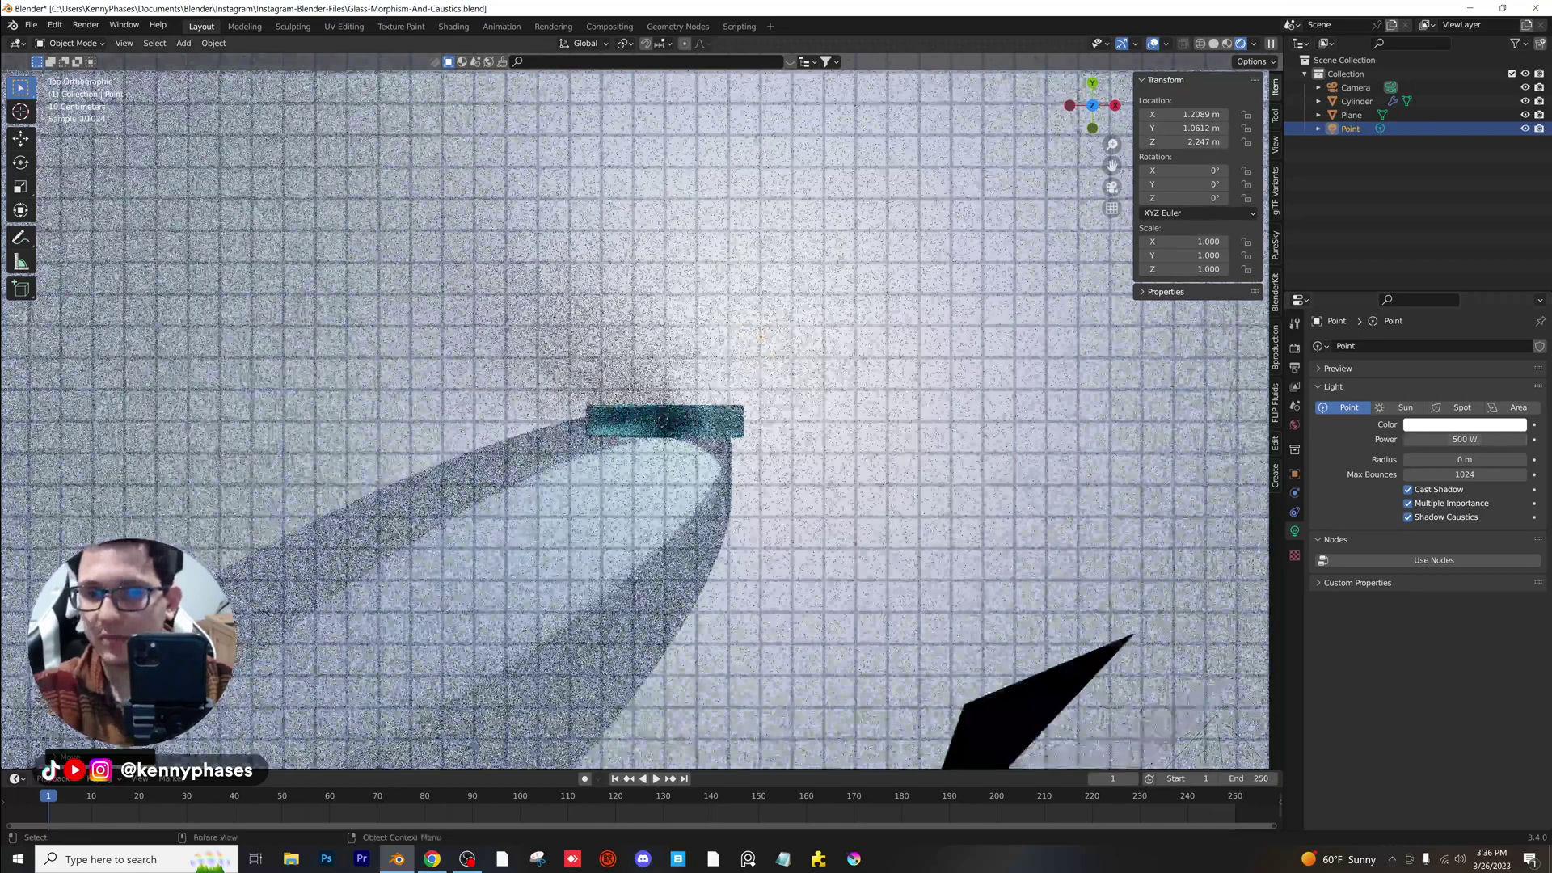
# Move the point light in the camera view to about X 1.794 m, Y 1.951 m, Z 2.619 m.
pyautogui.press('KP_0')
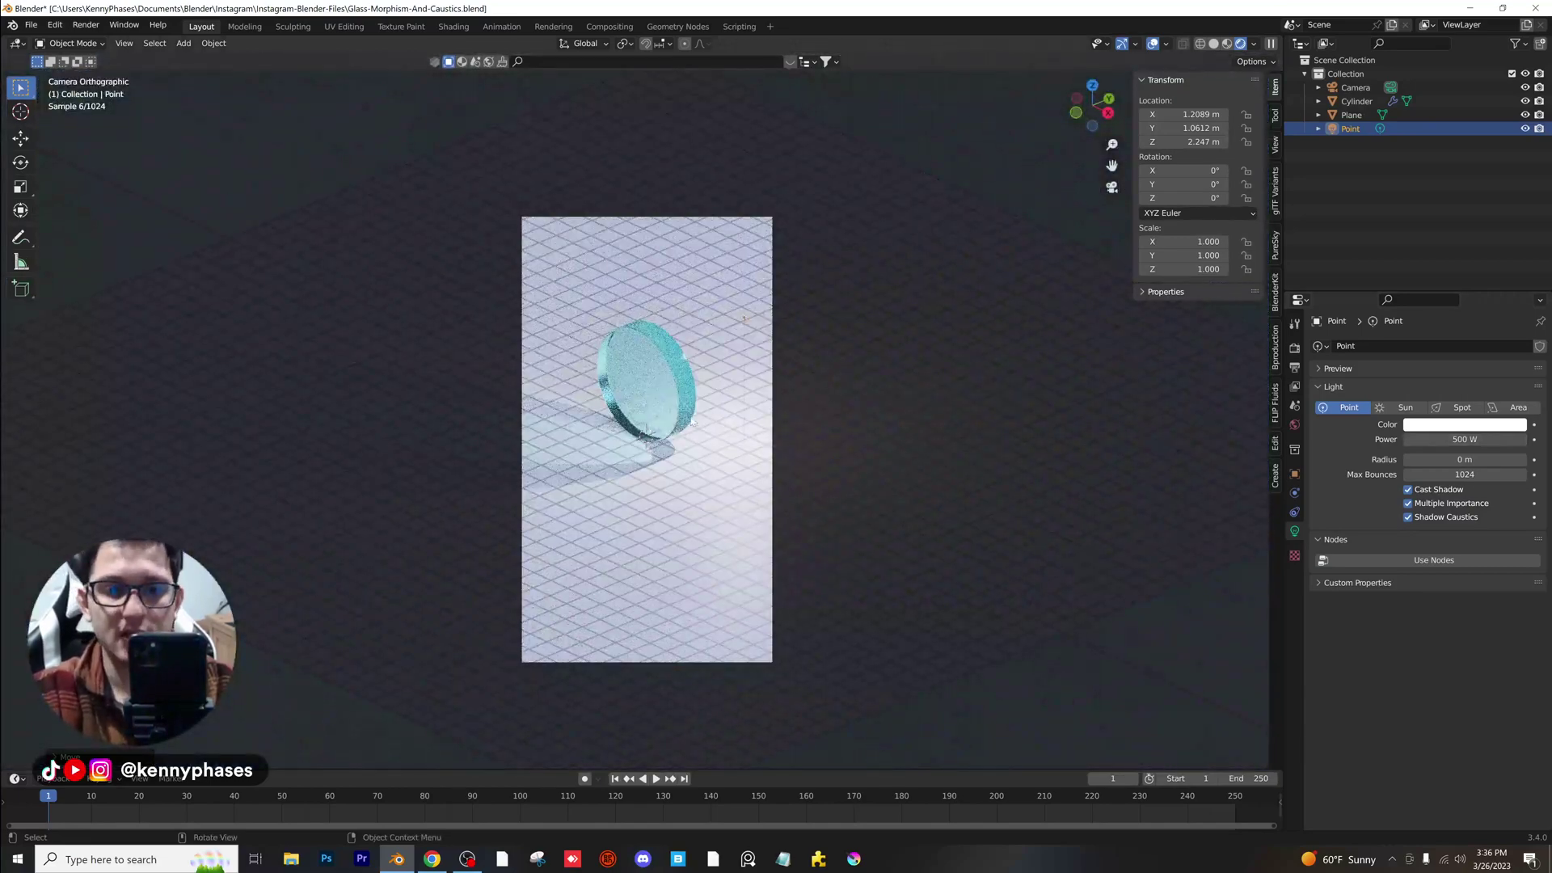
pyautogui.scroll(3, 675, 424)
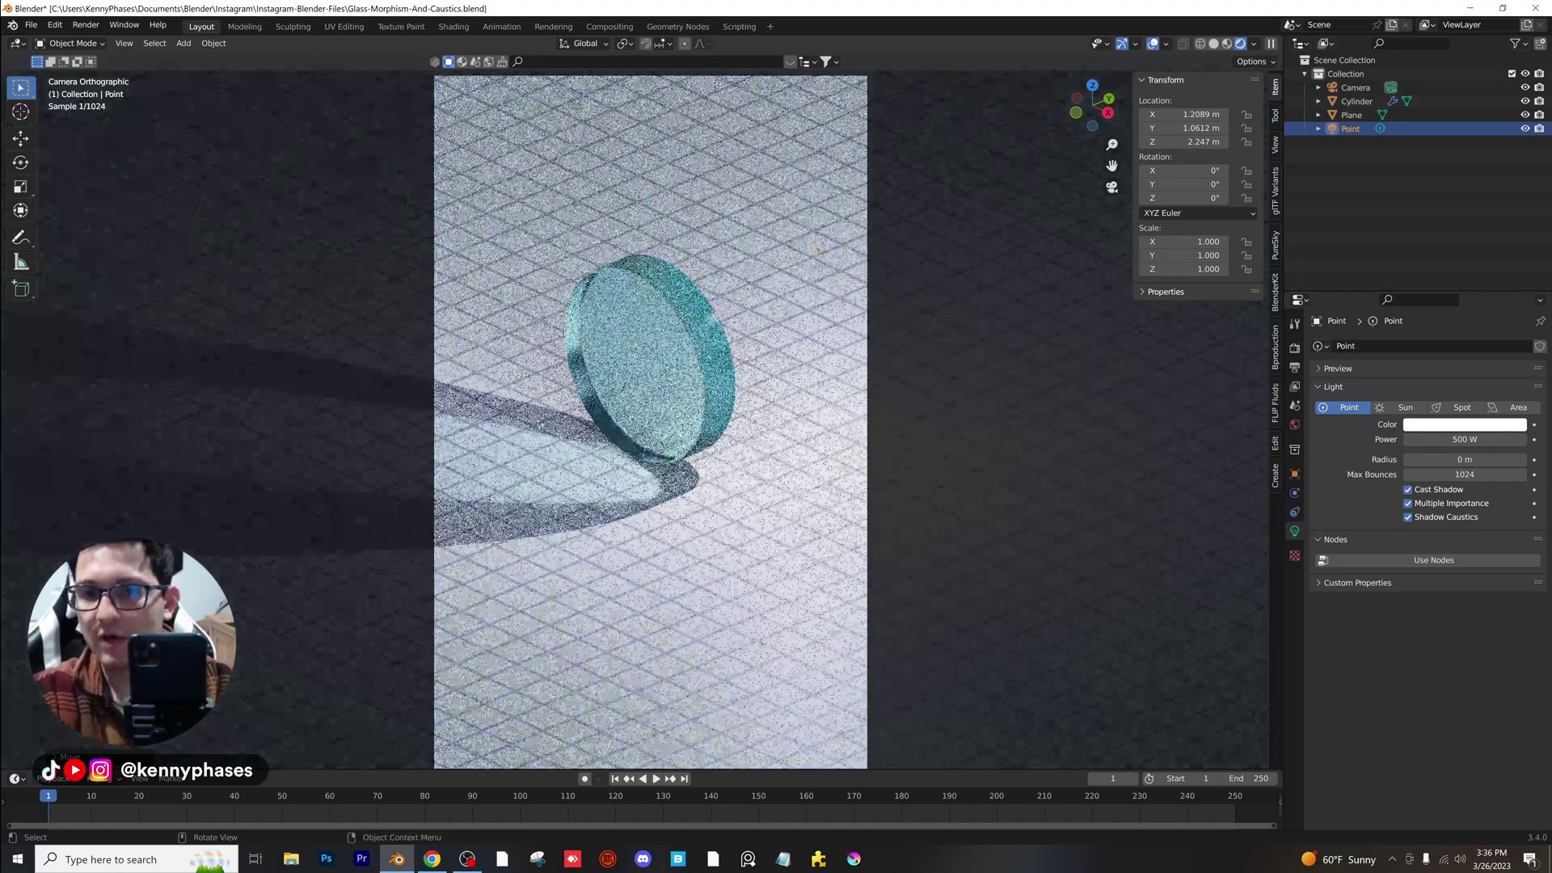
pyautogui.press('g')
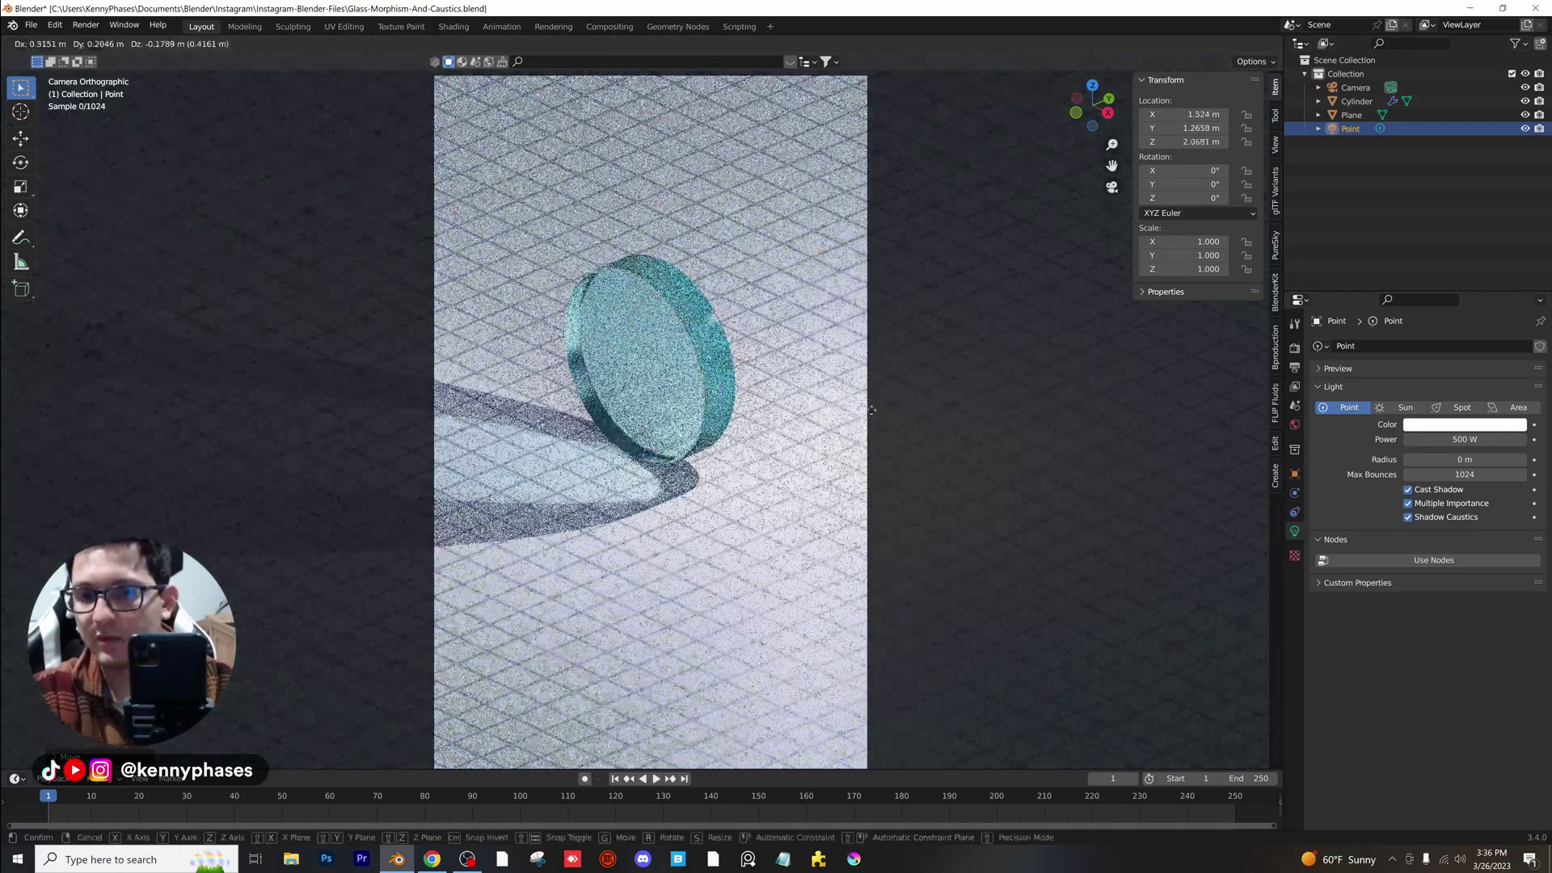
pyautogui.click(909, 341)
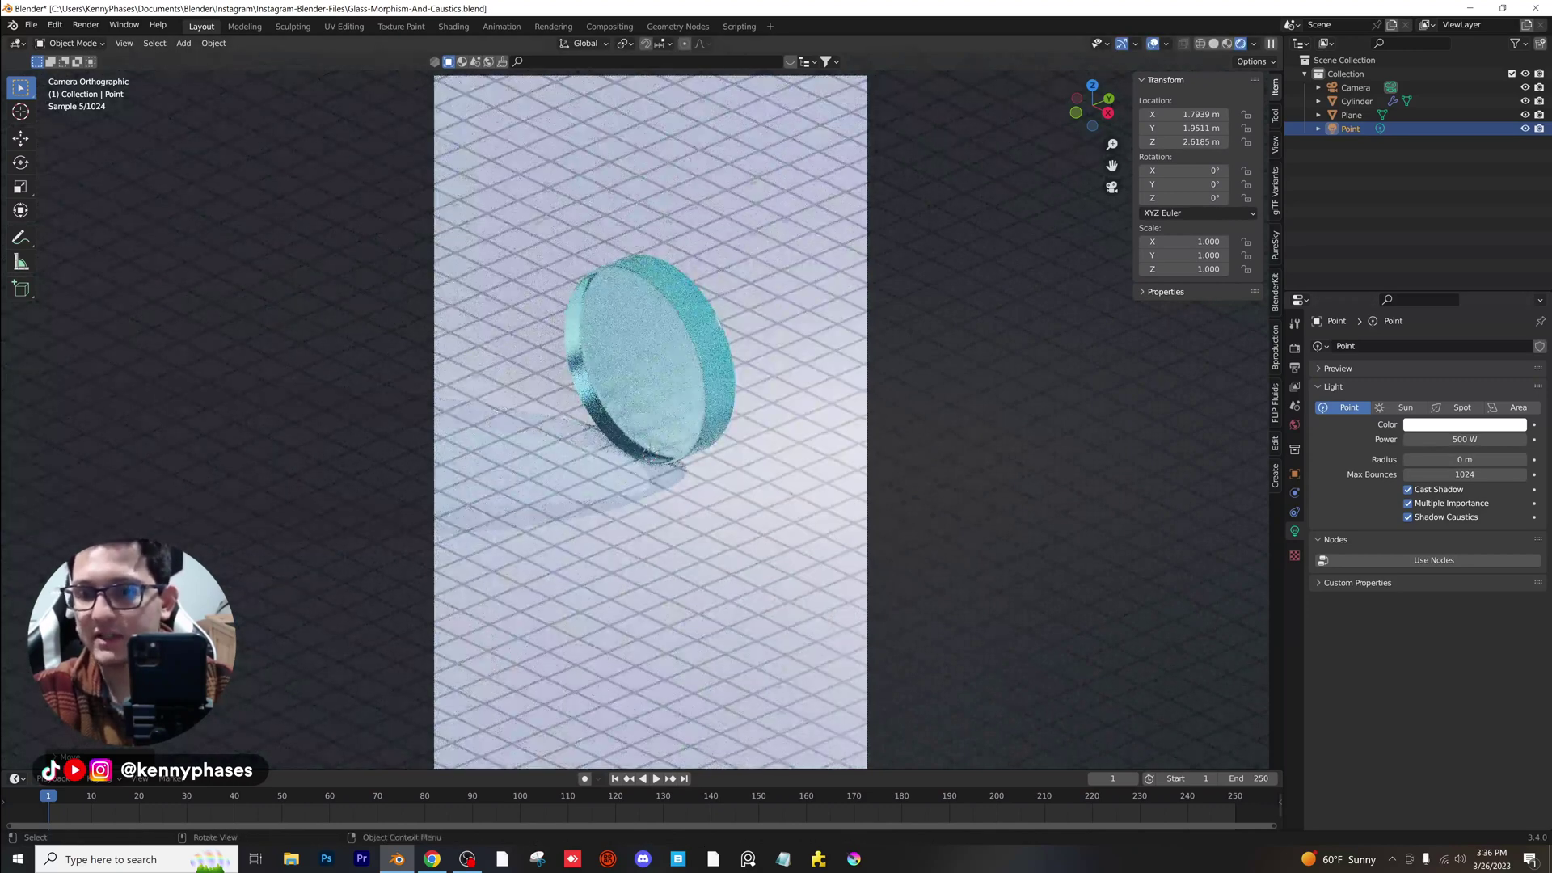
# Try a point light radius of 0.1 m and one of 0.5 m, checking the shadow softness beneath the disc.
pyautogui.click(1464, 459)
pyautogui.write('0.1')
pyautogui.press('Return')
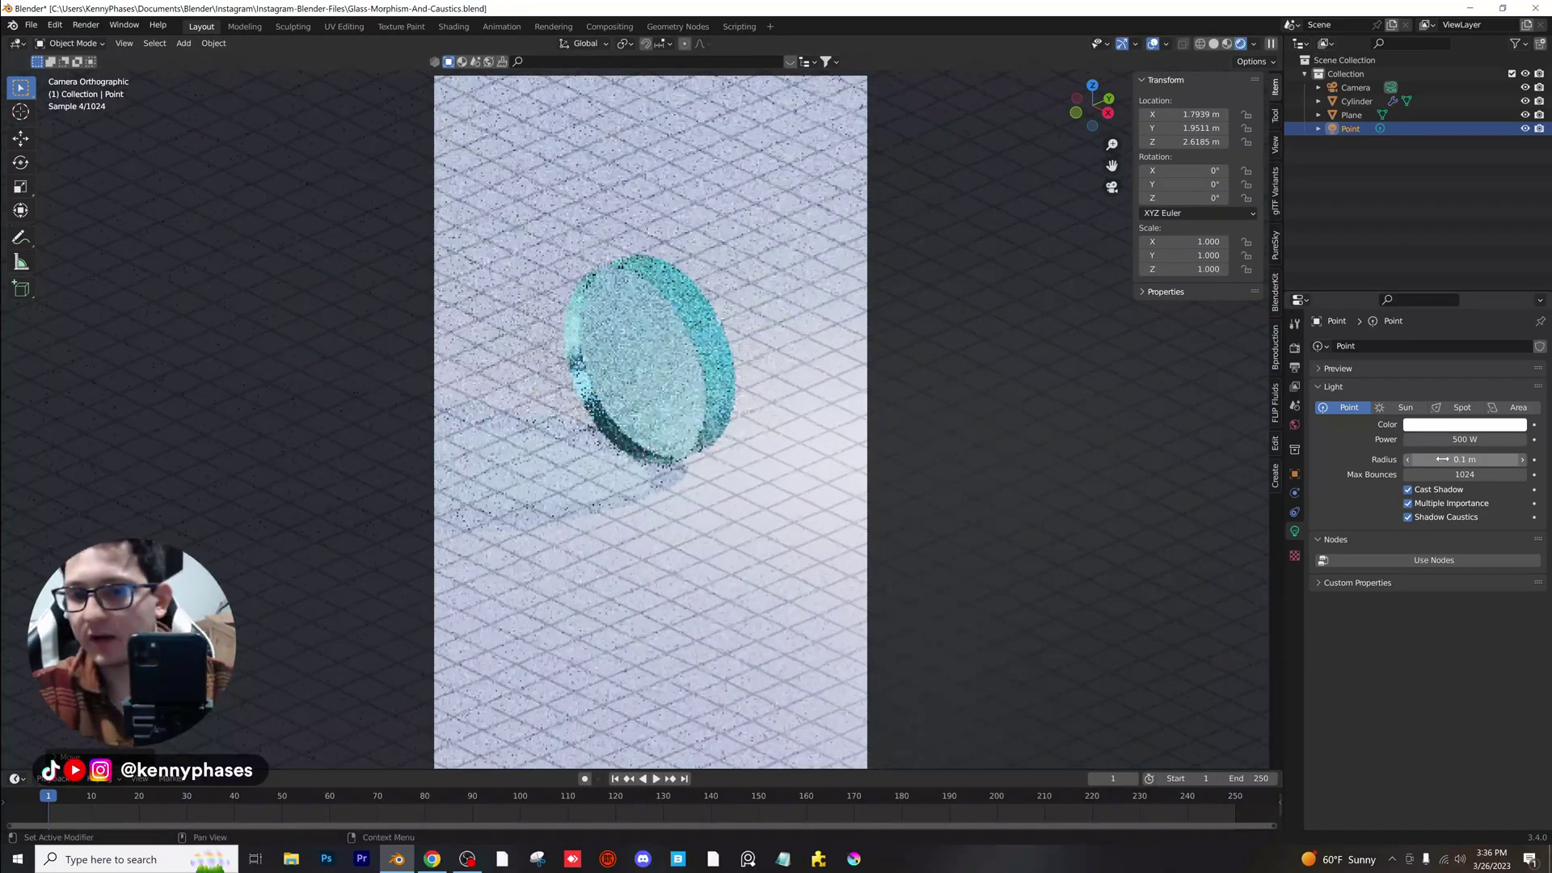
pyautogui.scroll(5, 665, 416)
pyautogui.scroll(5, 664, 416)
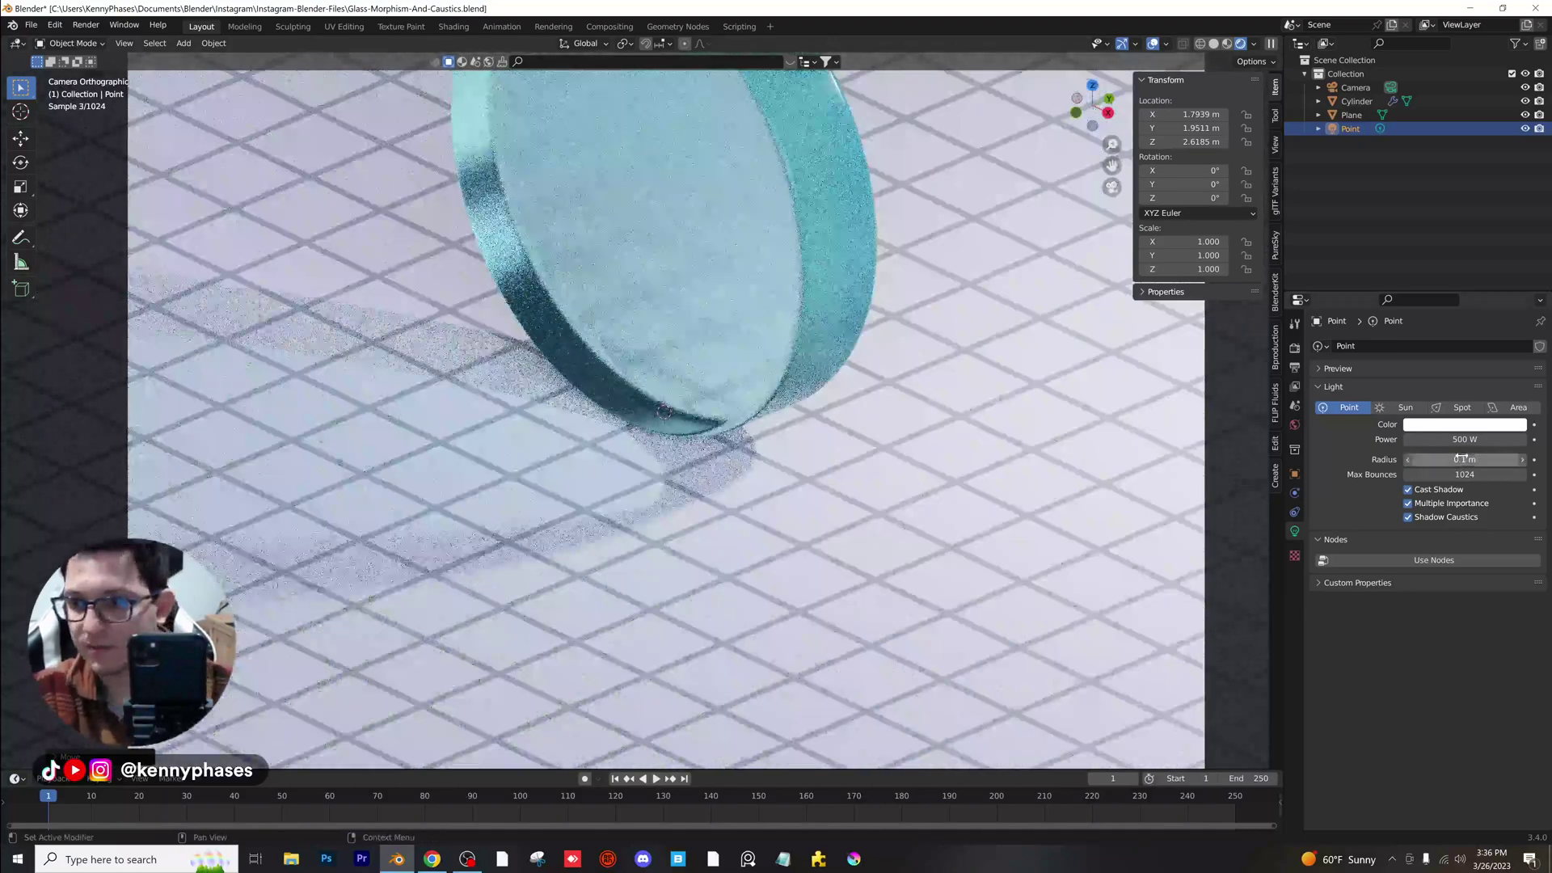
pyautogui.click(1465, 460)
pyautogui.write('0.5')
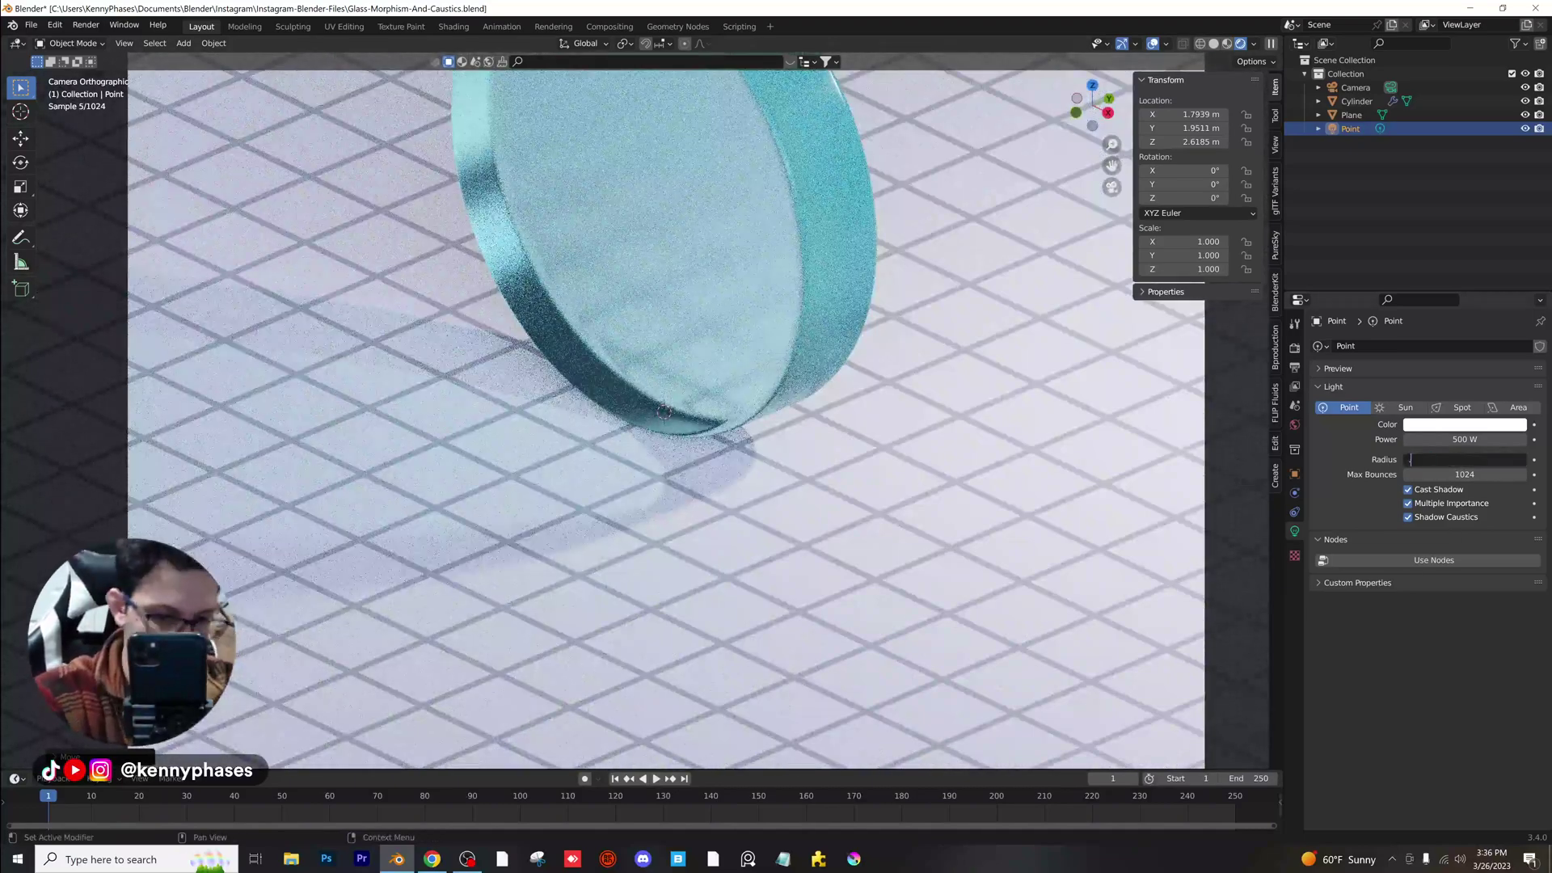
pyautogui.press('Return')
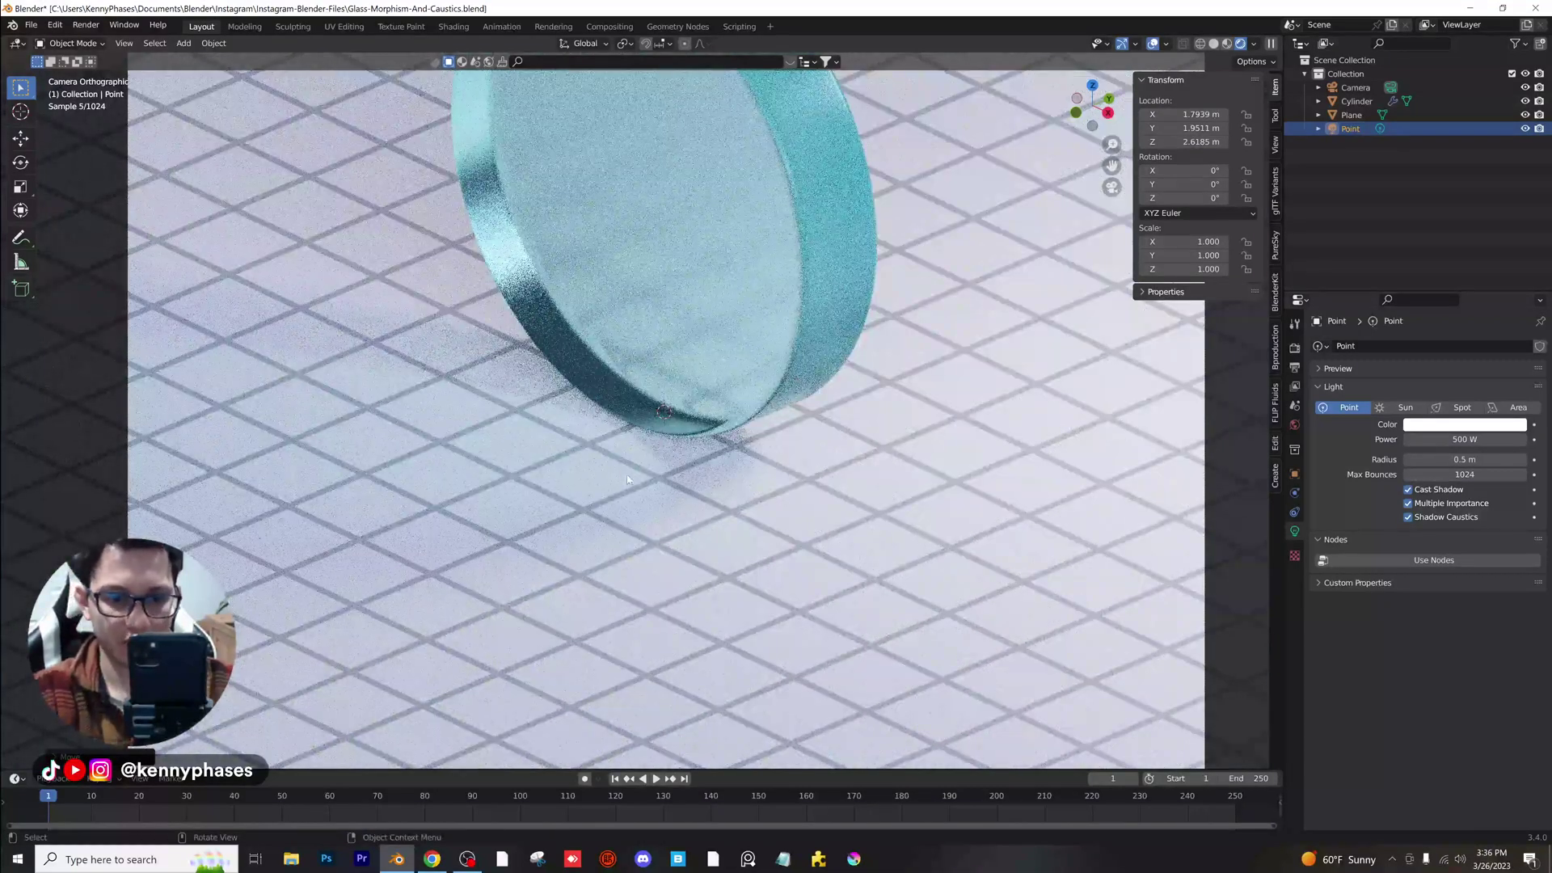
pyautogui.scroll(-5, 705, 475)
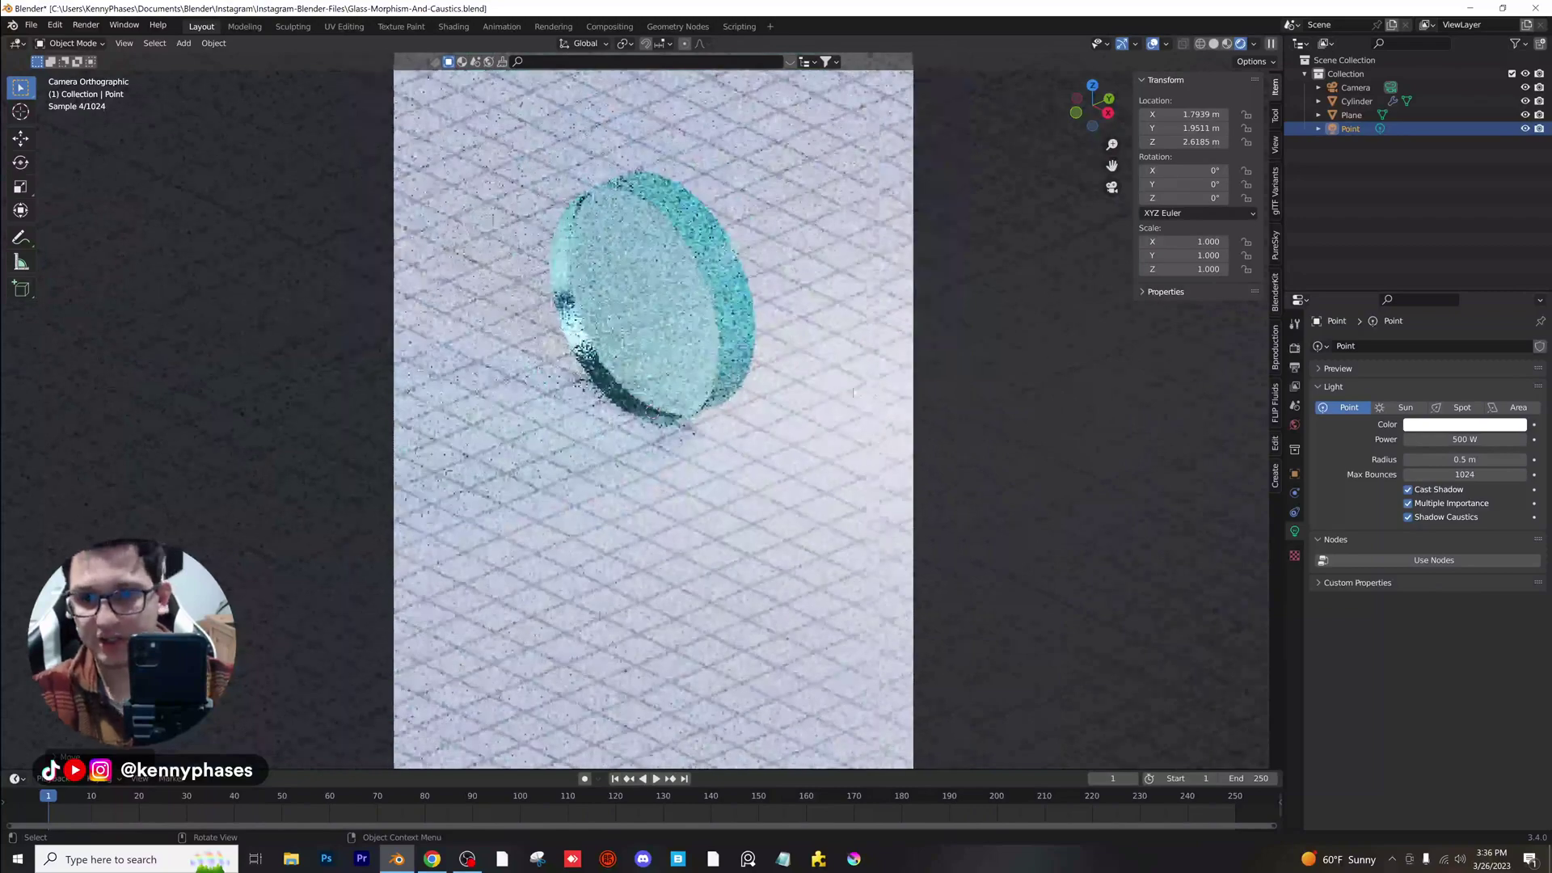
# Set the point light's radius to 0.3 m.
pyautogui.click(1447, 459)
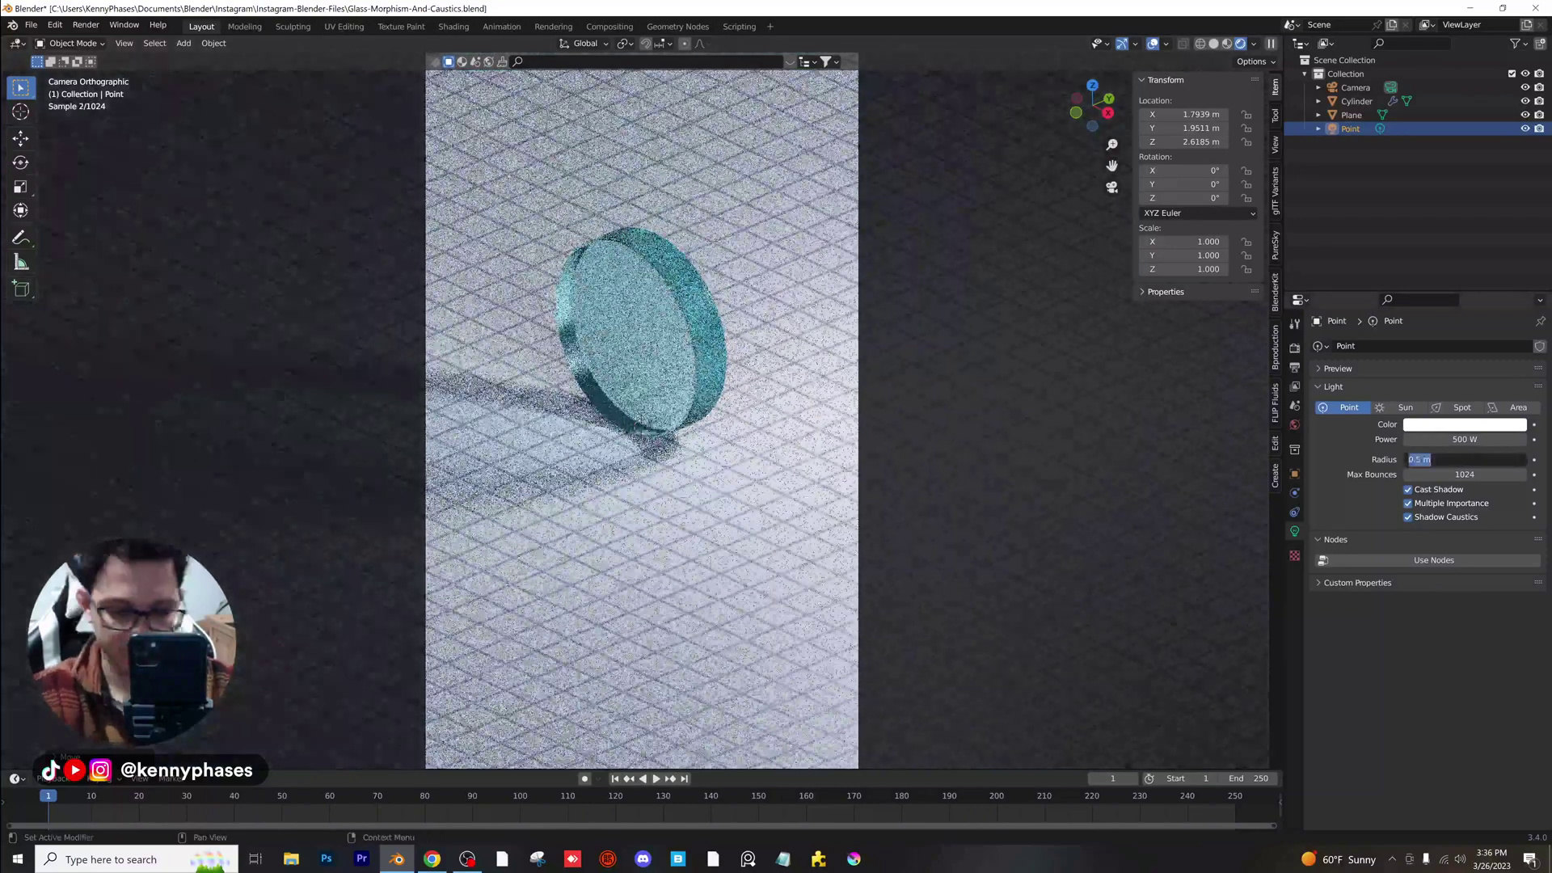
pyautogui.press('Return')
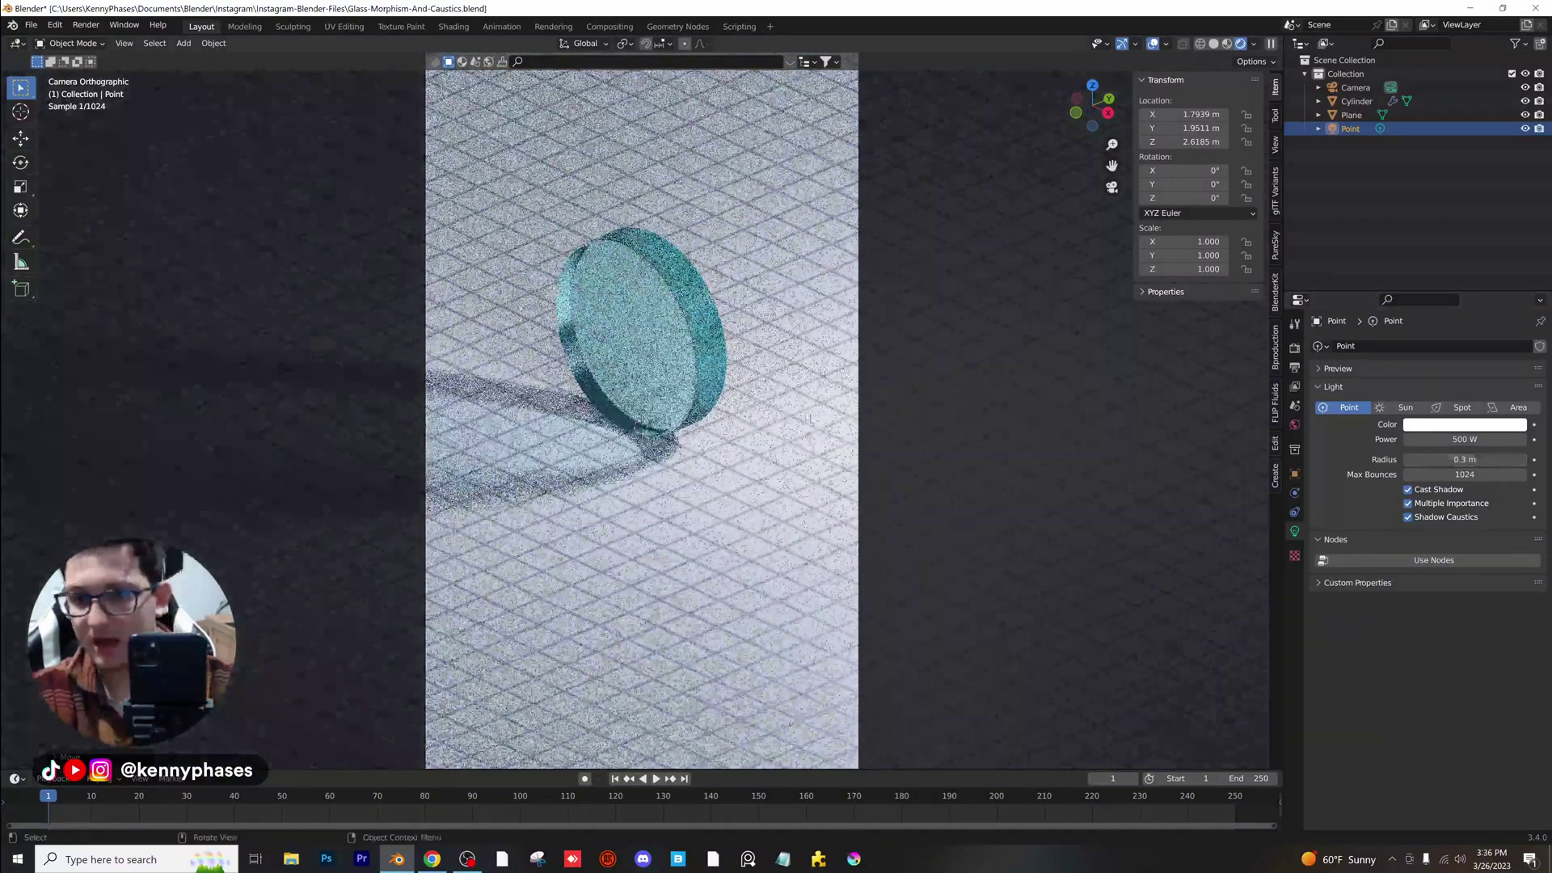
pyautogui.scroll(-2, 679, 434)
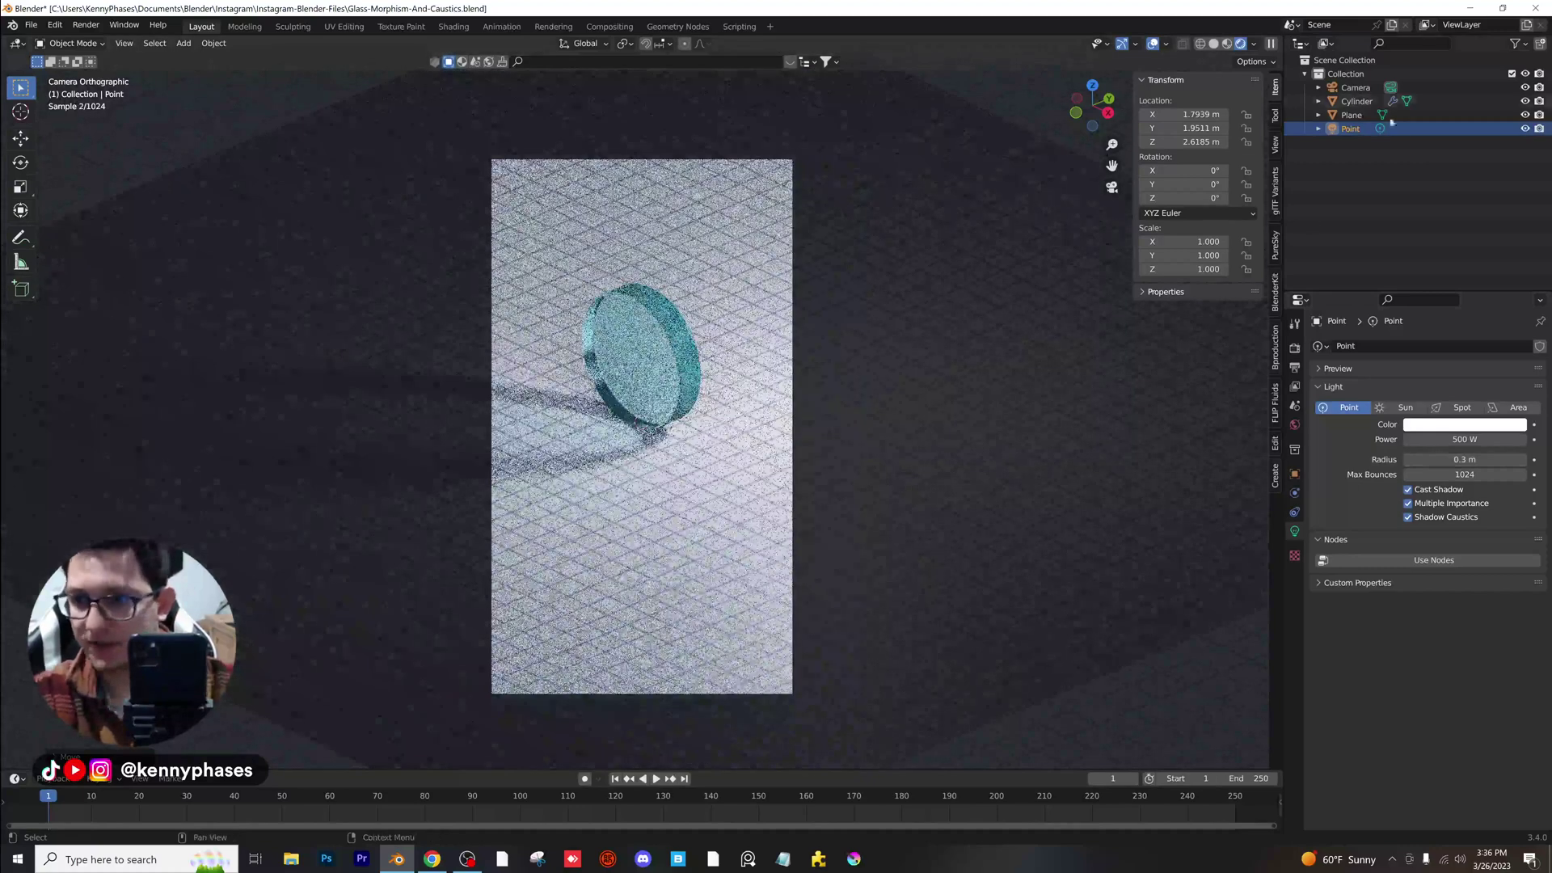
# Move the point light higher and farther back behind the disc, to about X 0.921 m, Y 3.712 m, Z 3.482 m.
pyautogui.click(1357, 114)
pyautogui.click(1349, 129)
pyautogui.press('g')
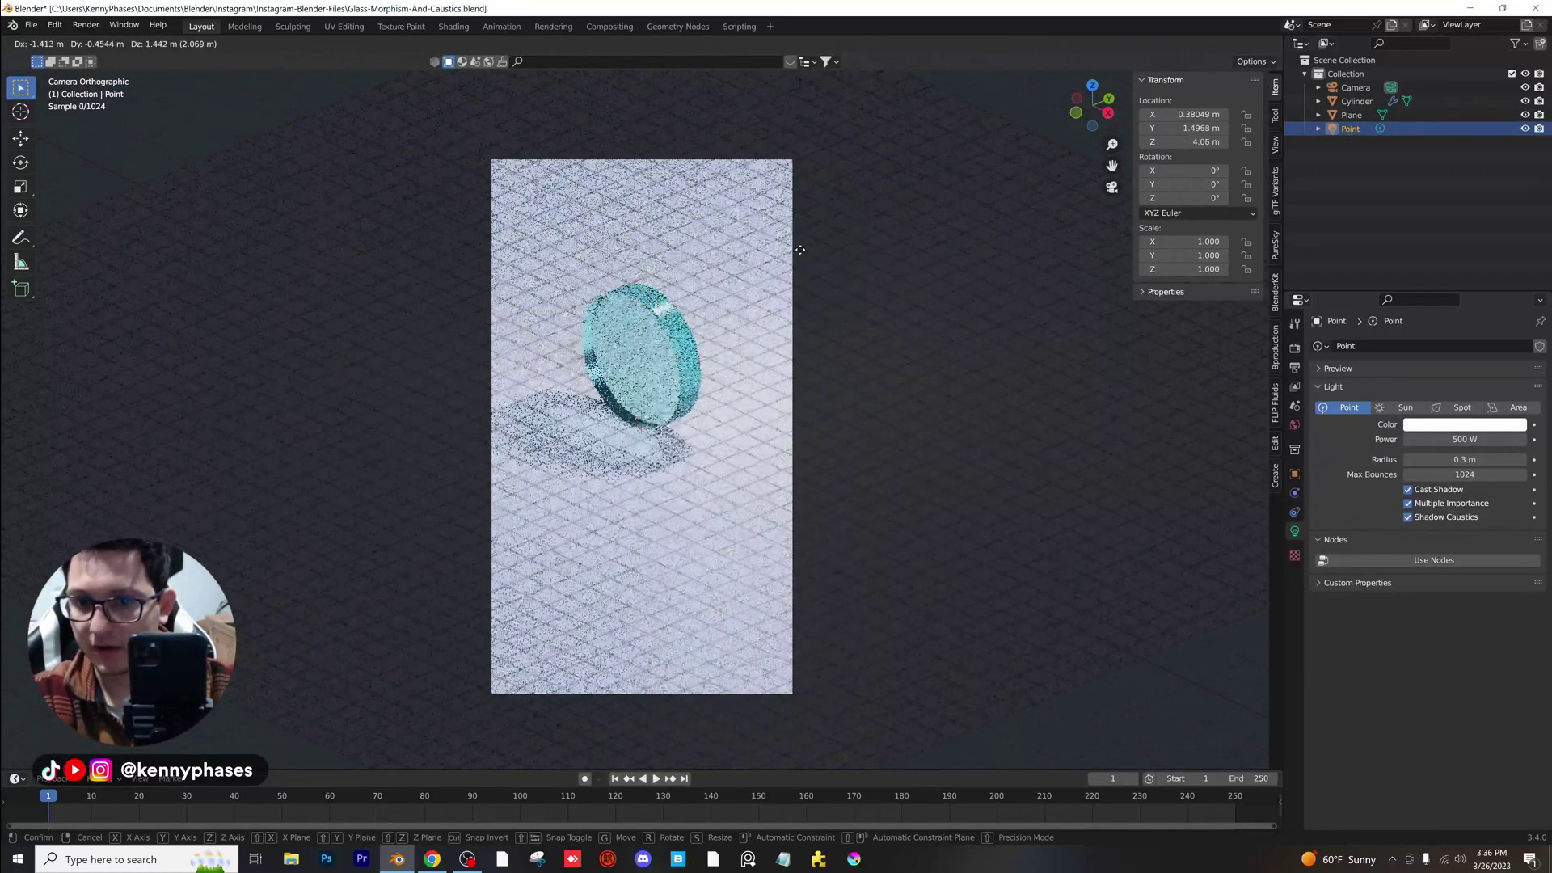
pyautogui.click(832, 313)
pyautogui.press('g')
pyautogui.press('y')
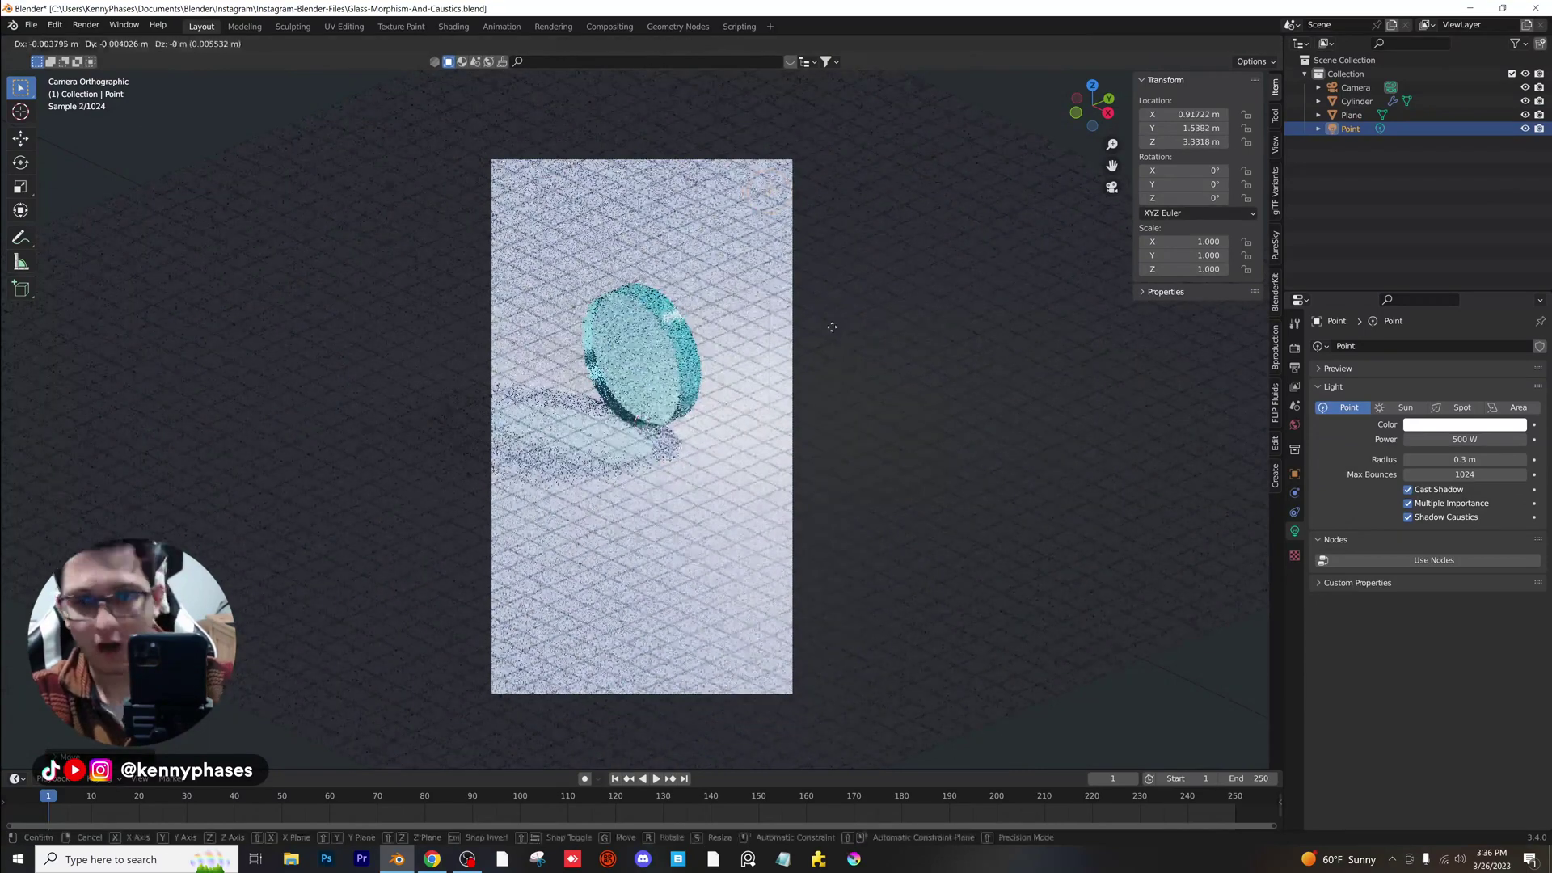
pyautogui.click(920, 301)
pyautogui.press('g')
pyautogui.press('z')
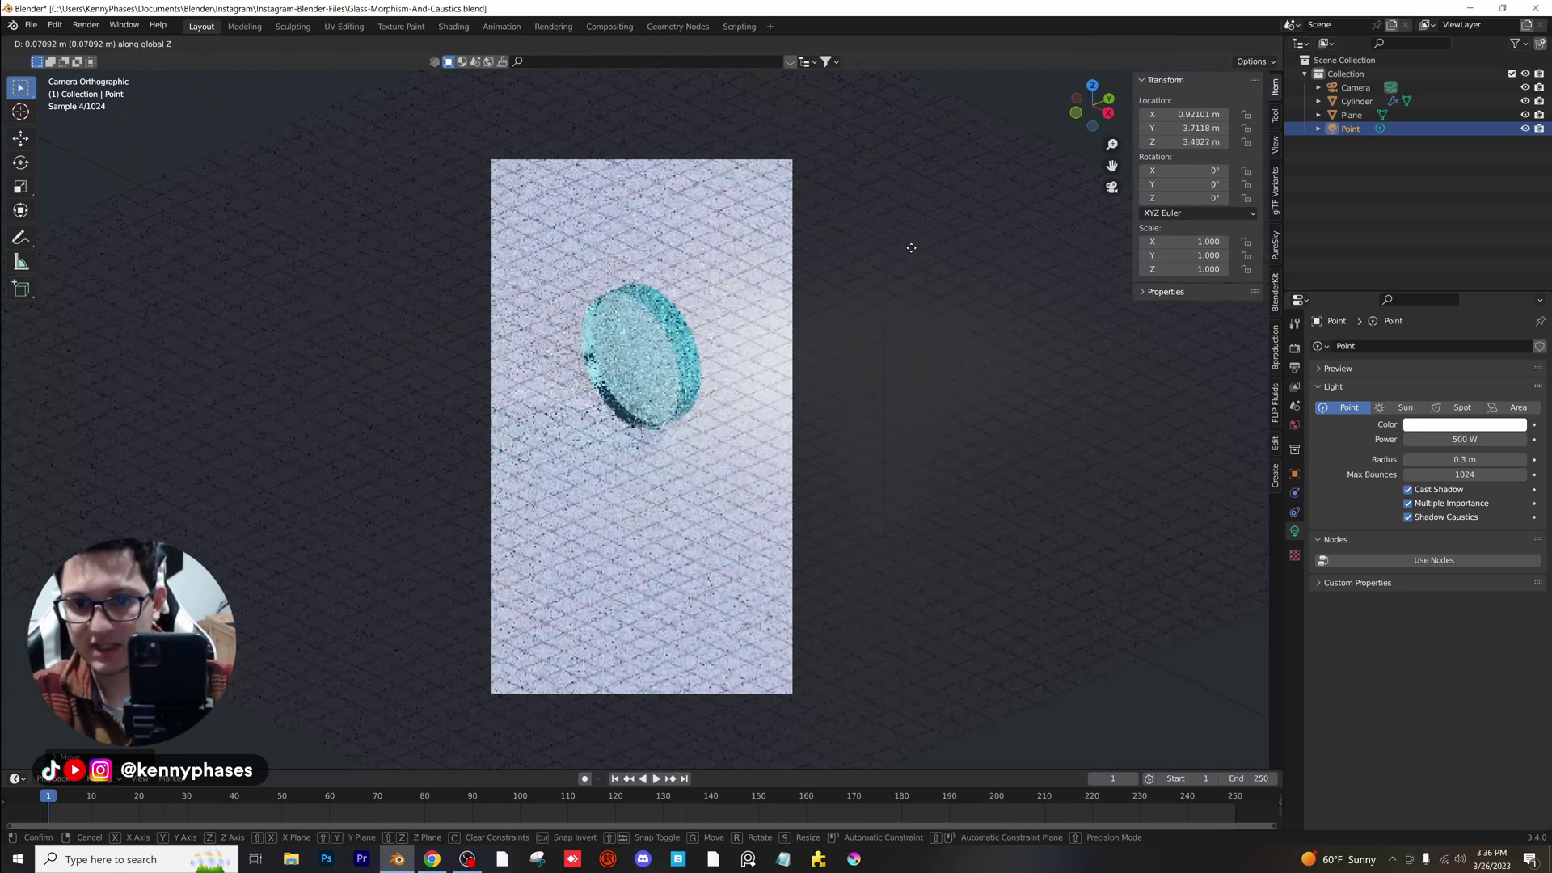
pyautogui.click(922, 255)
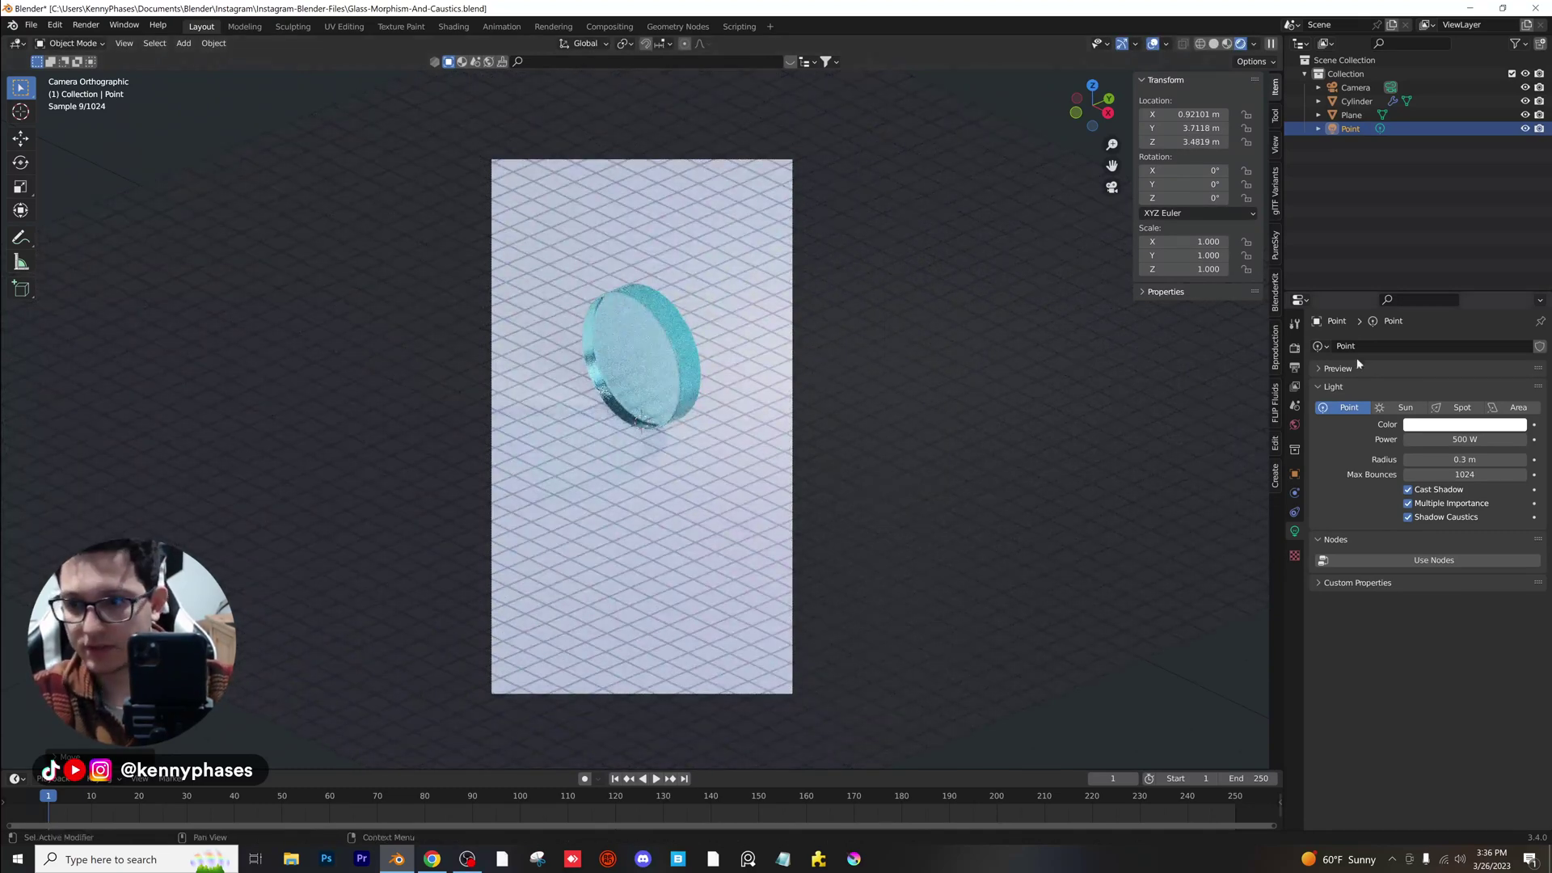
# Set the color management look to High Contrast in the render settings.
pyautogui.click(1295, 349)
pyautogui.click(1358, 813)
pyautogui.scroll(-4, 1491, 804)
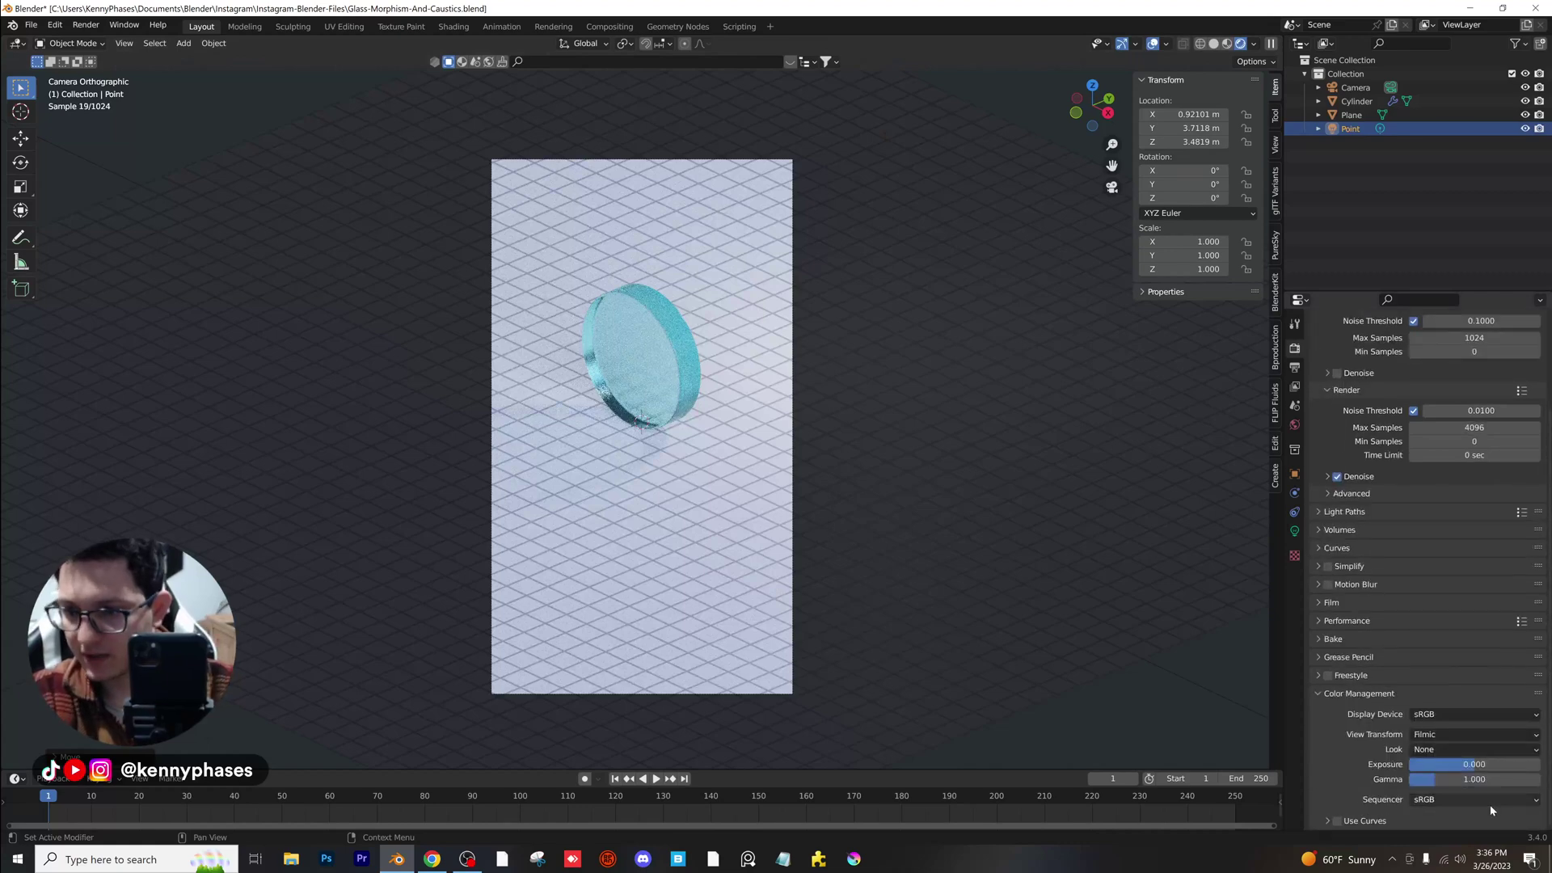
pyautogui.click(1479, 744)
pyautogui.click(1447, 703)
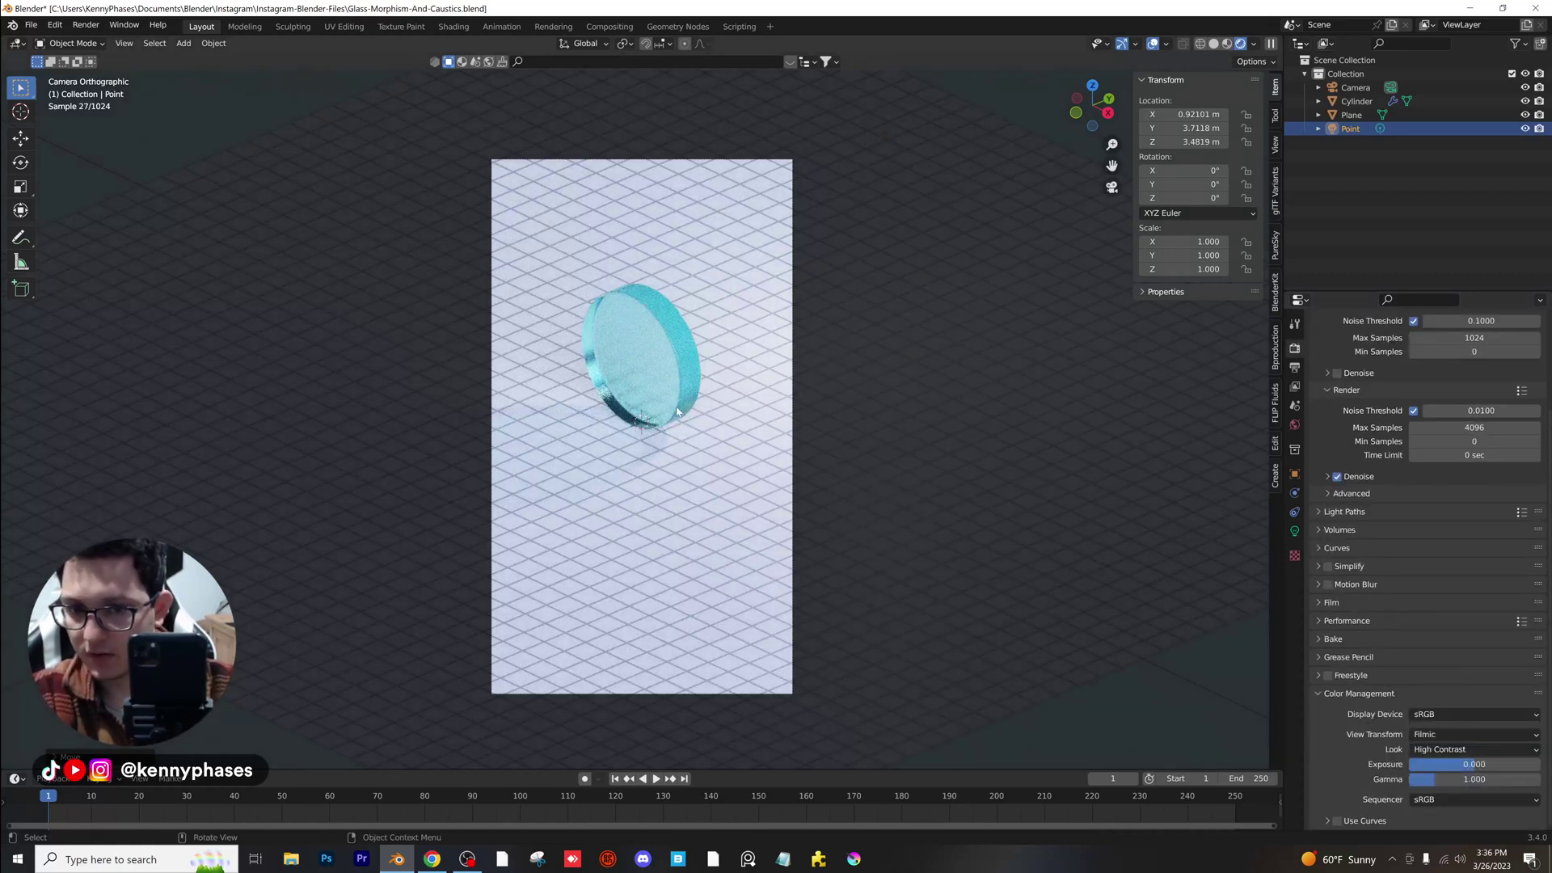
# Replace the world's environment image with cape_hill_4k.hdr.
pyautogui.scroll(-2, 992, 493)
pyautogui.click(908, 426)
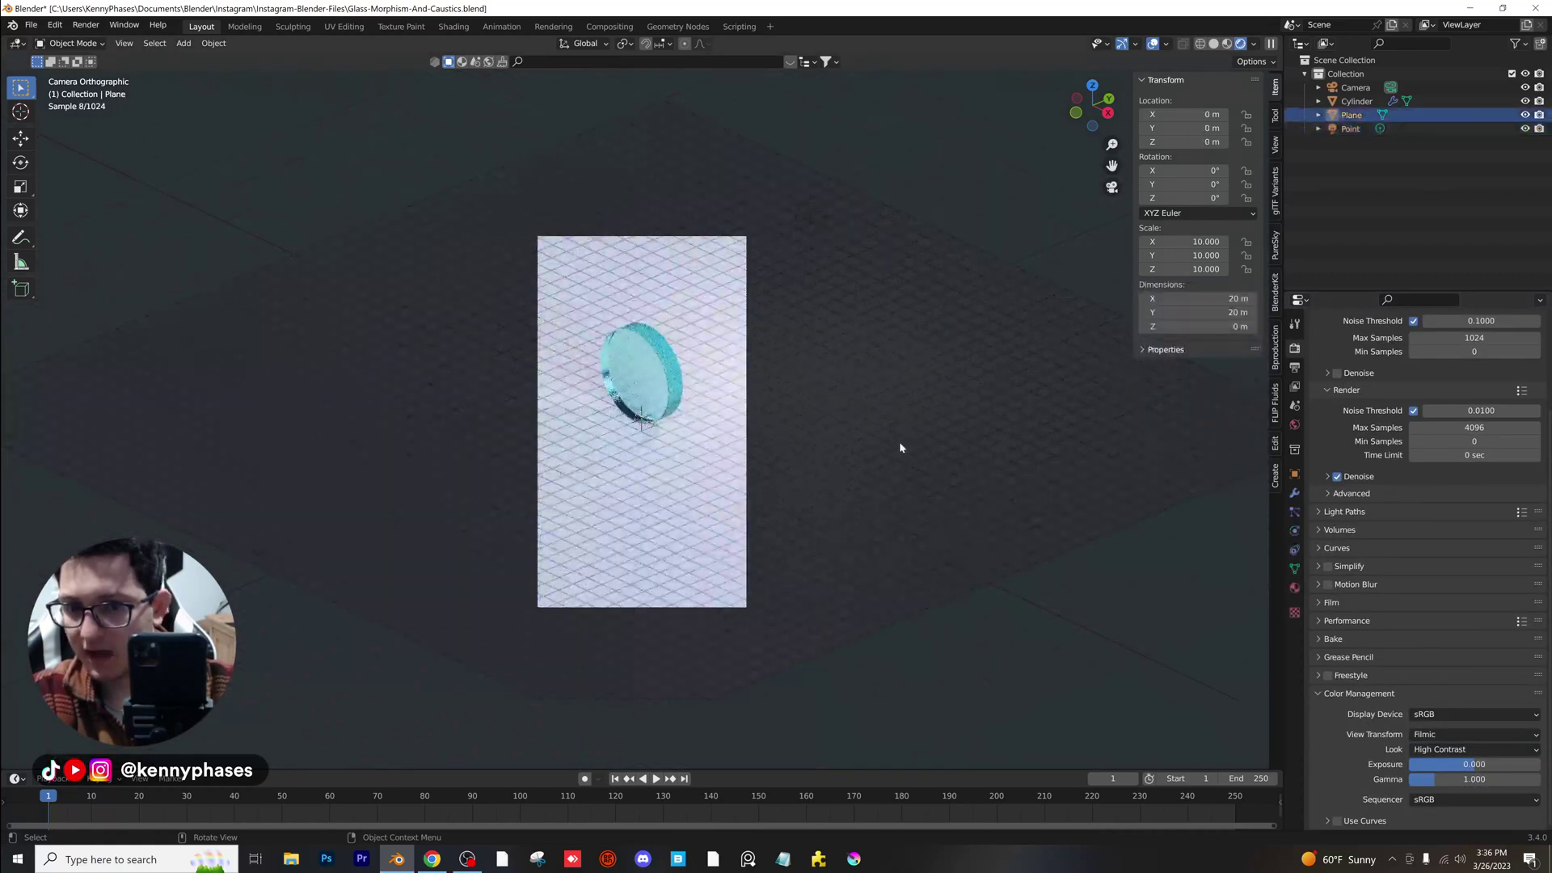
pyautogui.click(1294, 425)
pyautogui.click(1525, 449)
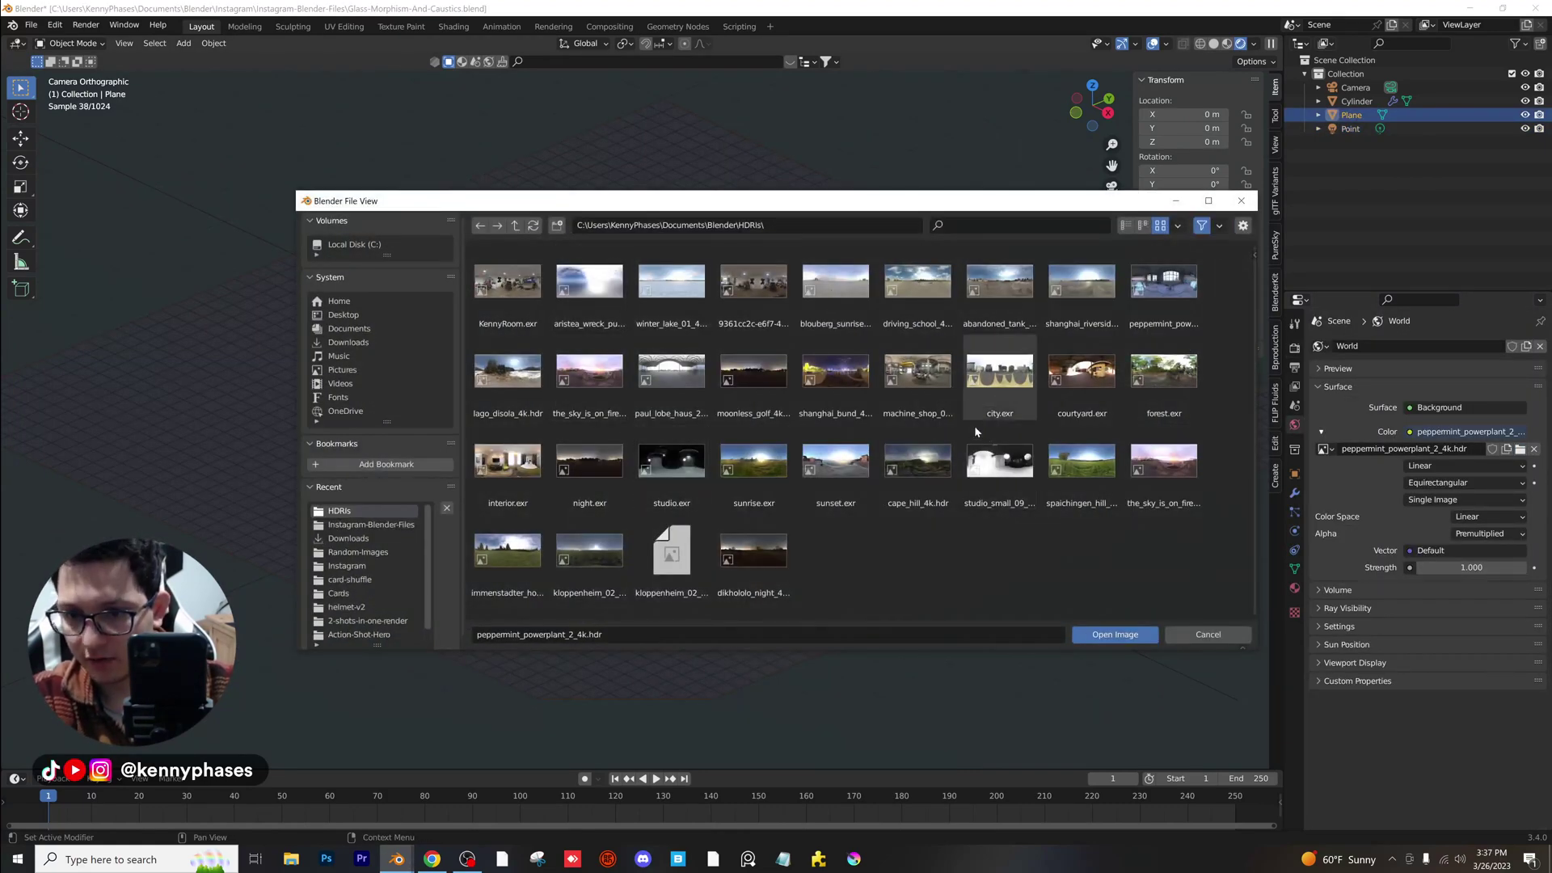
pyautogui.doubleClick(917, 461)
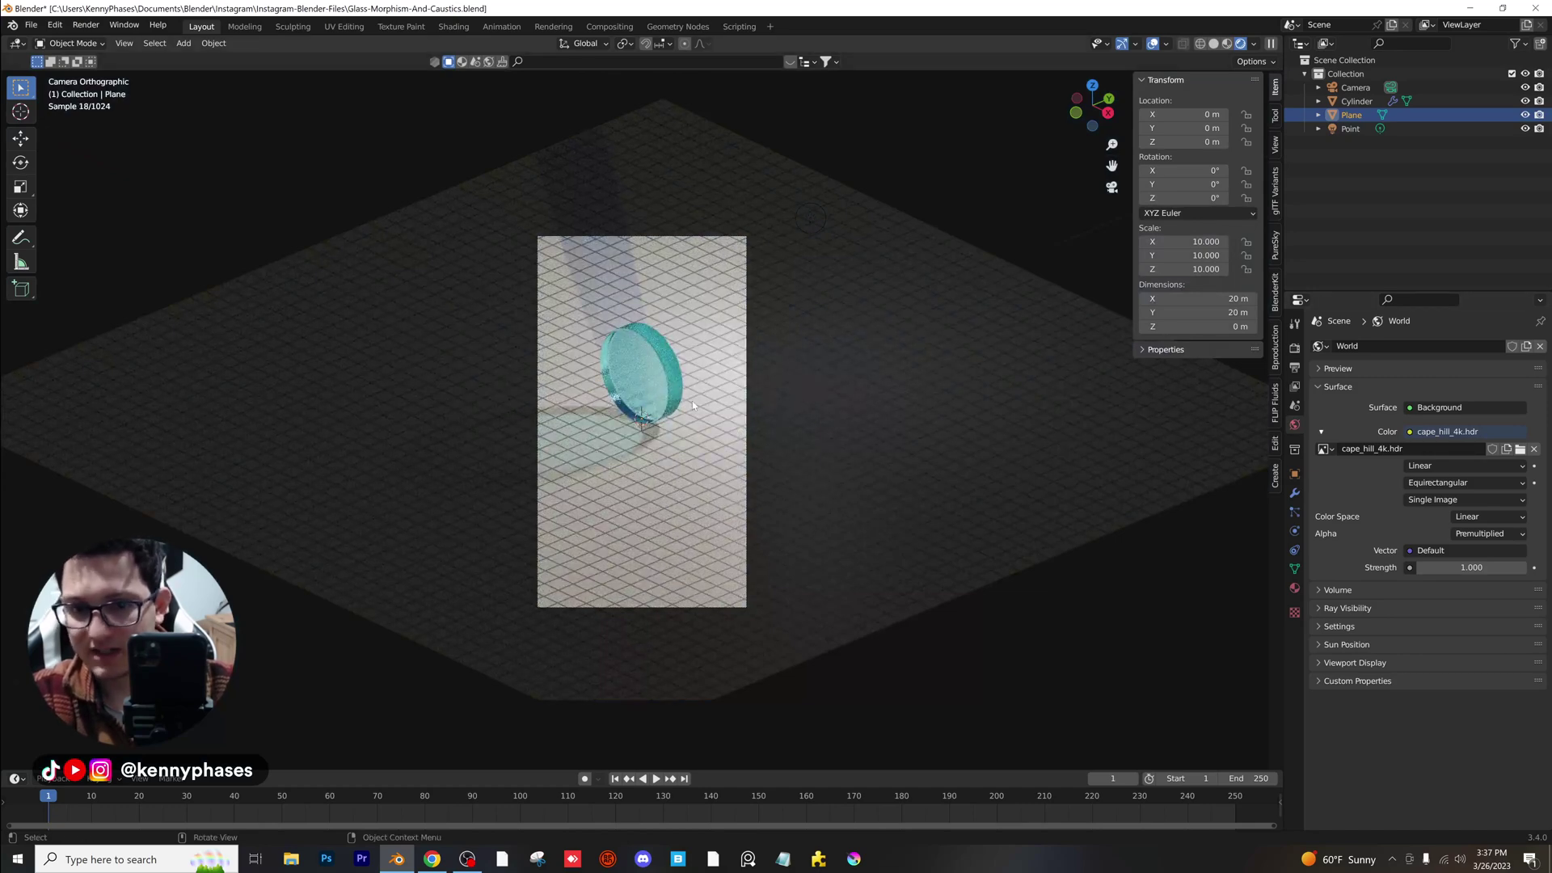
# Try abandoned_tank_farm_03_8k.hdr and aristea_wreck_puresky_4k.hdr as the world's environment image.
pyautogui.click(1520, 450)
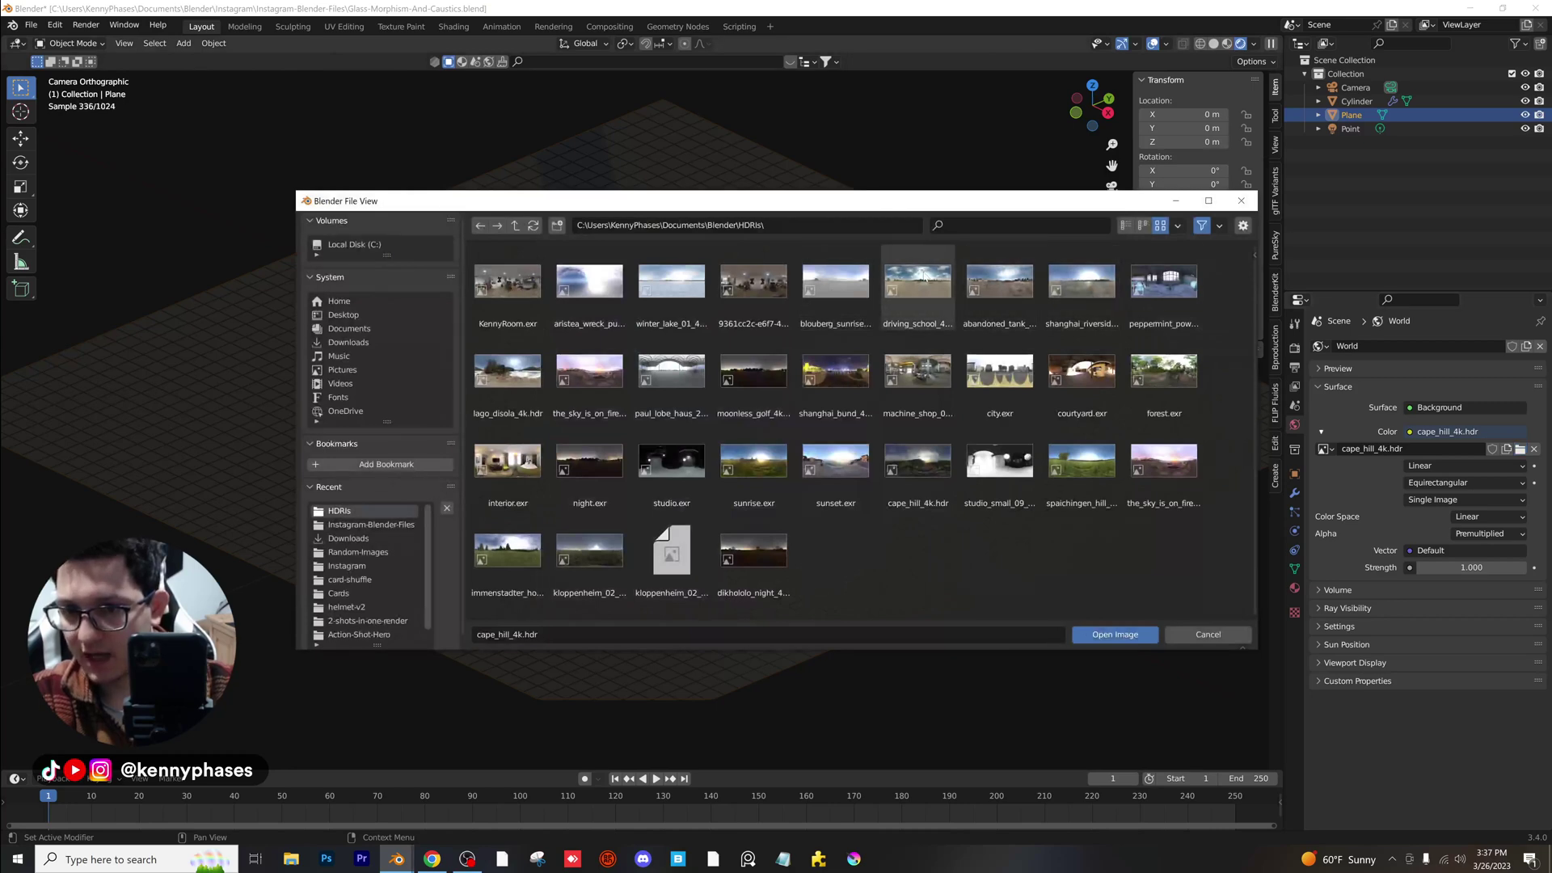
pyautogui.doubleClick(1000, 281)
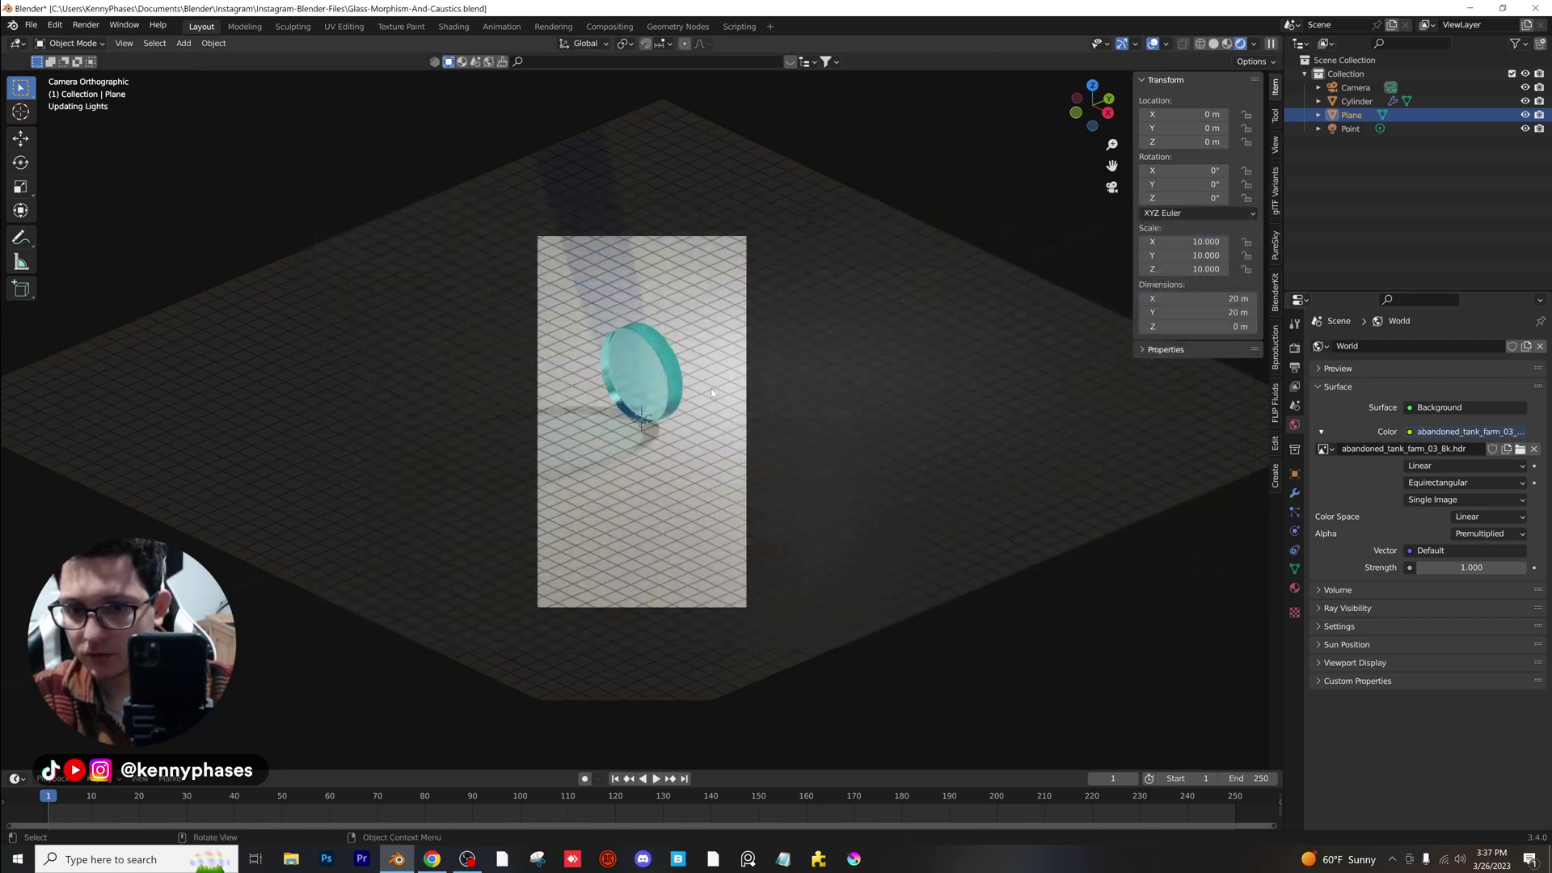
pyautogui.click(1519, 449)
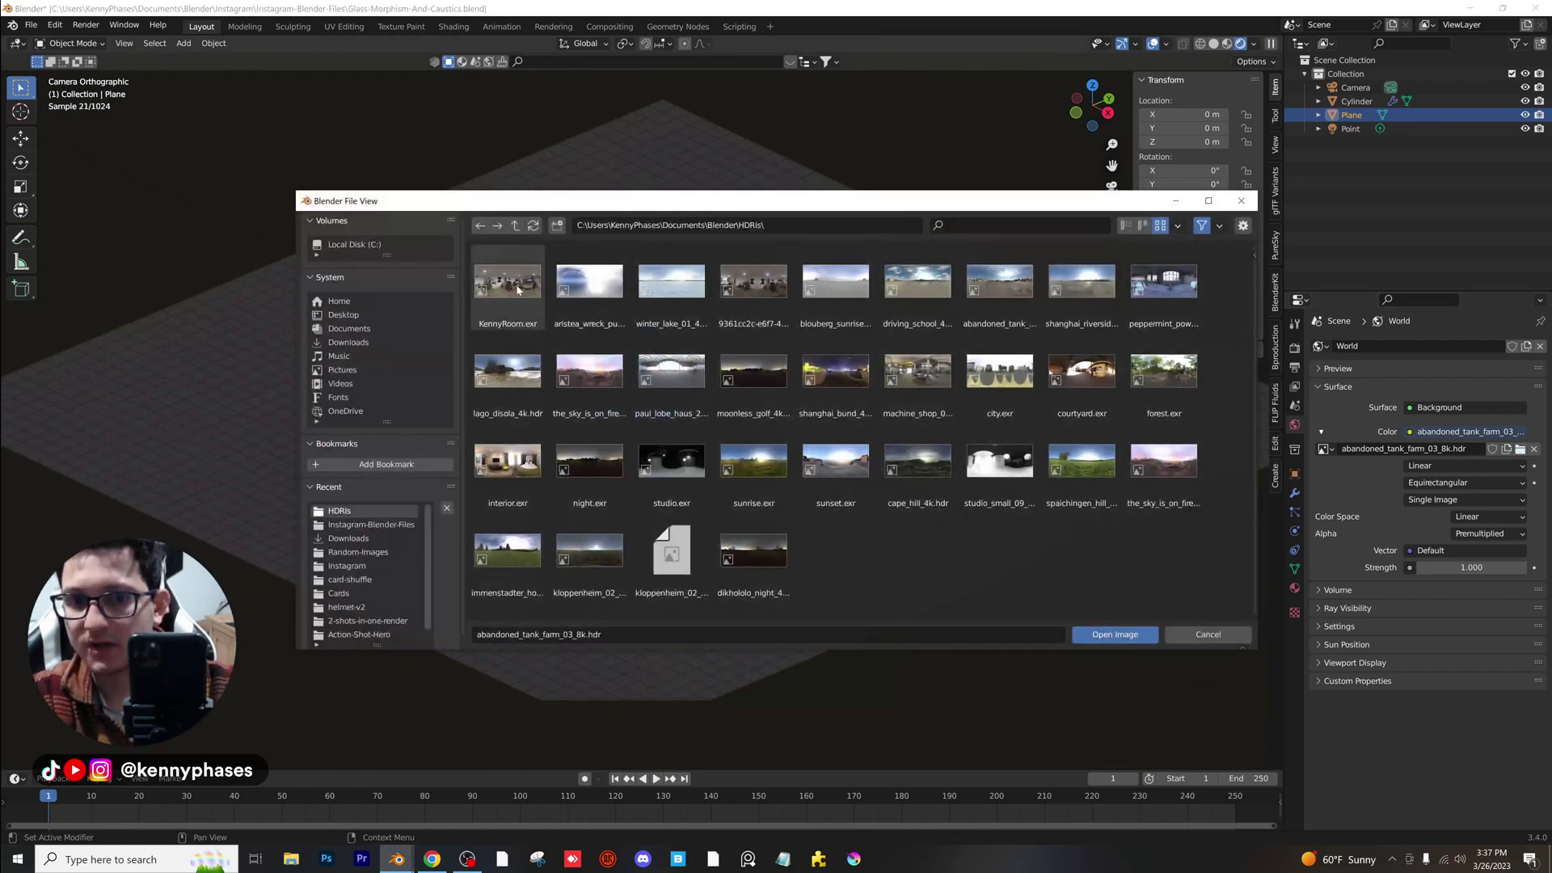
pyautogui.doubleClick(589, 280)
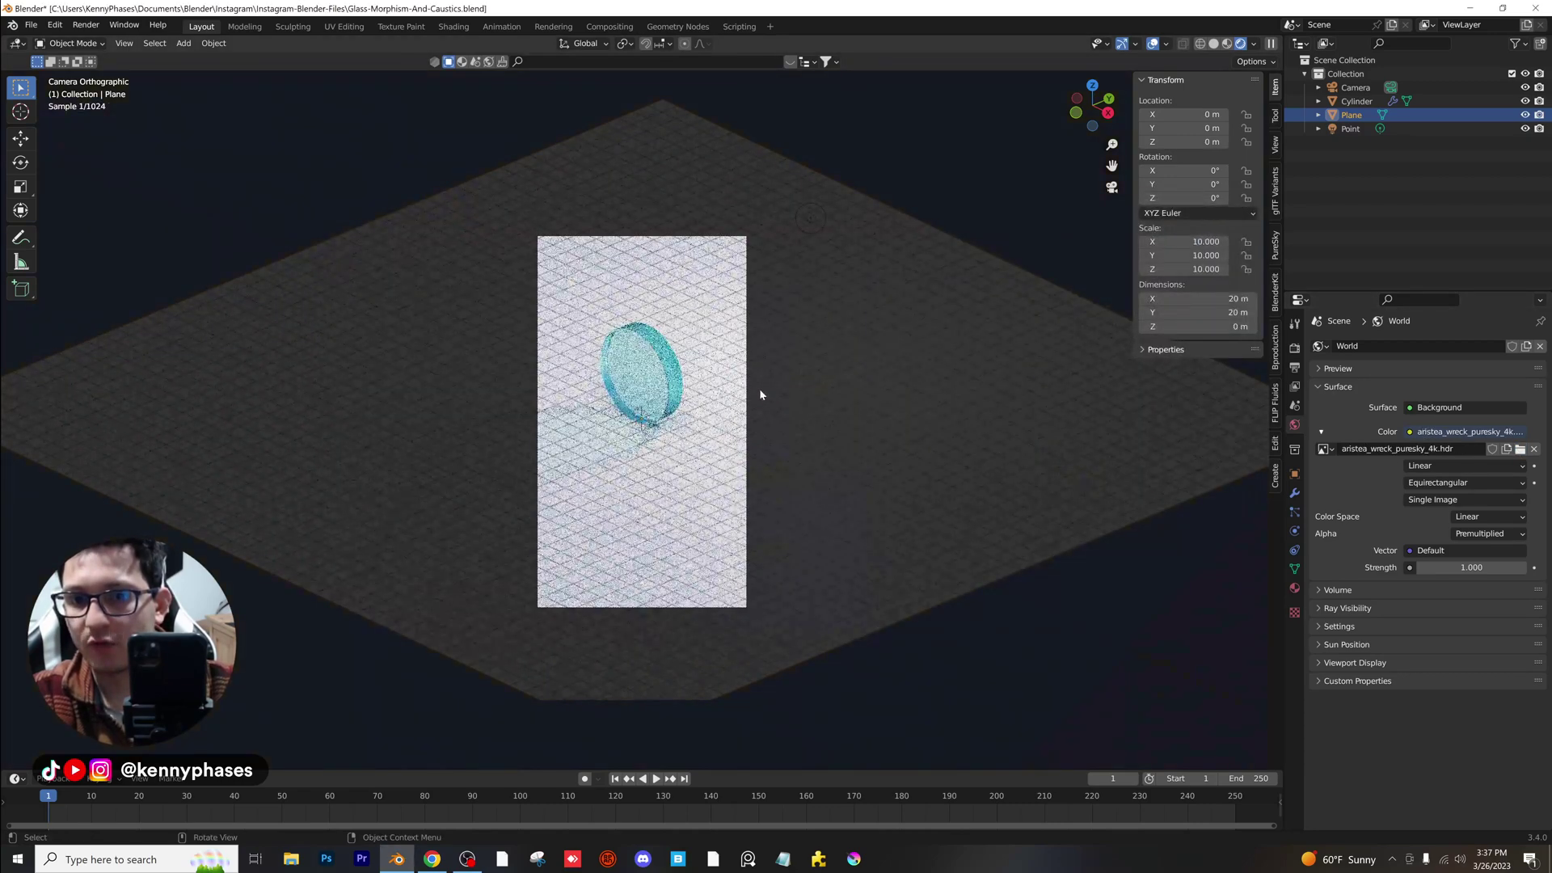
pyautogui.click(1519, 449)
pyautogui.press('Escape')
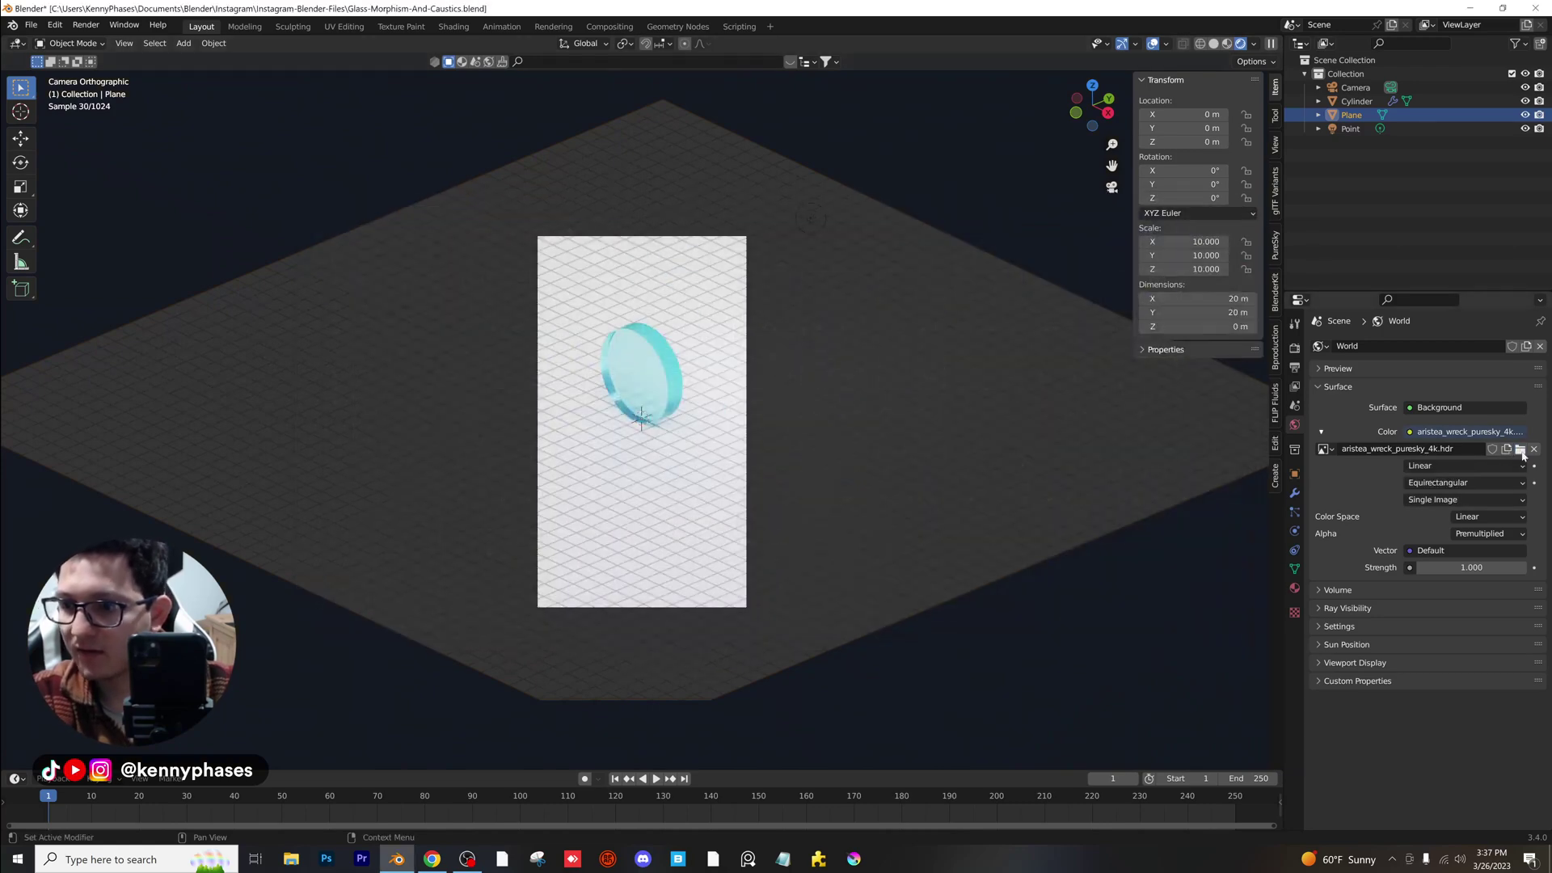
# Unlink the HDRI image from the world's environment texture.
pyautogui.click(1534, 449)
pyautogui.click(1520, 450)
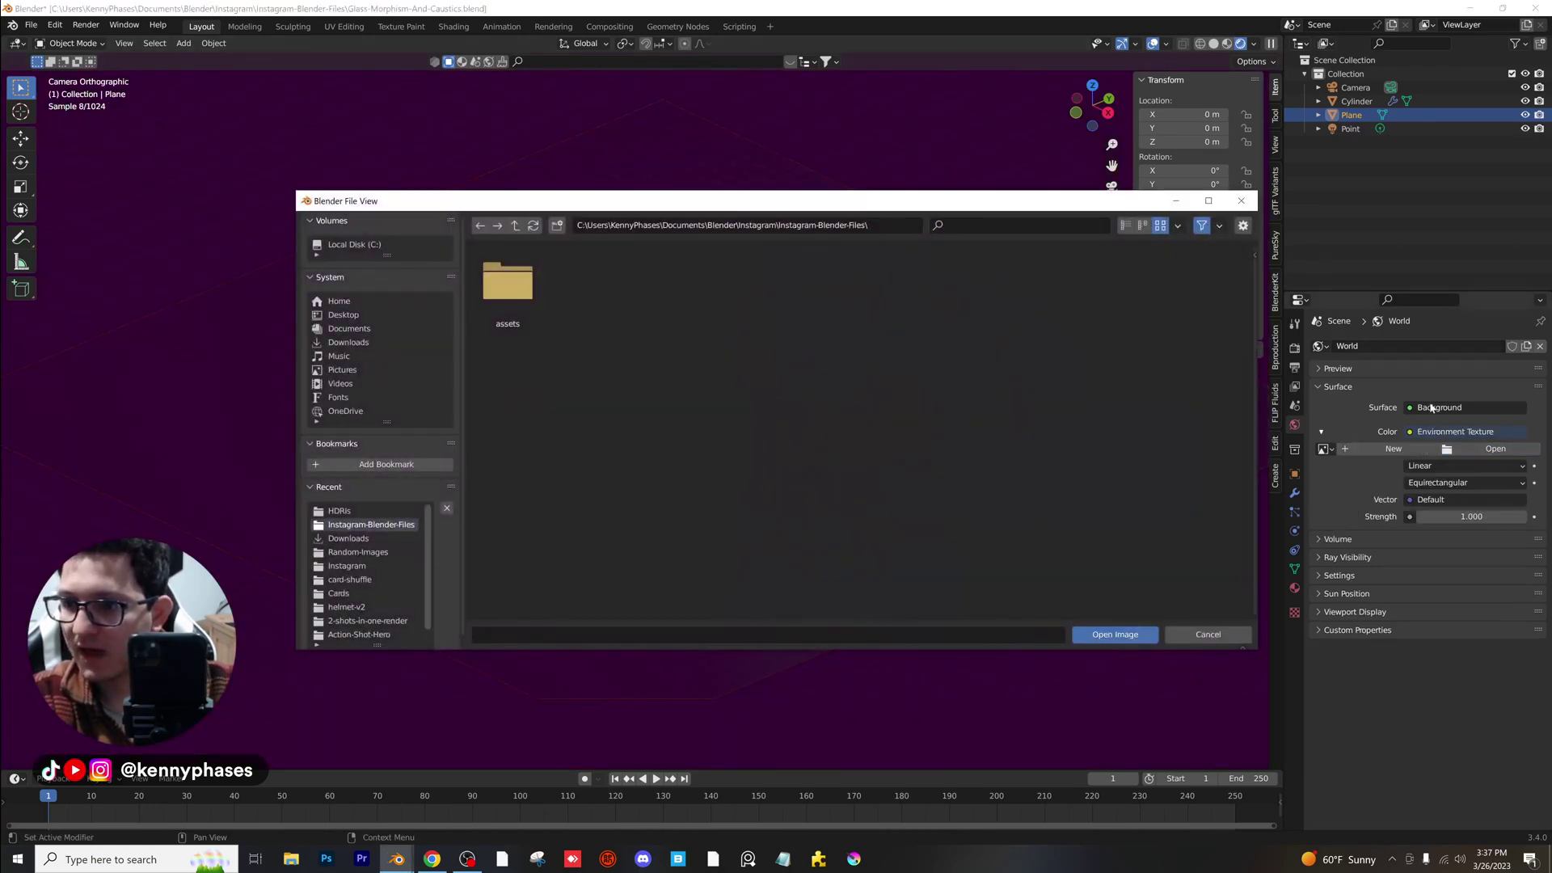
pyautogui.click(1209, 201)
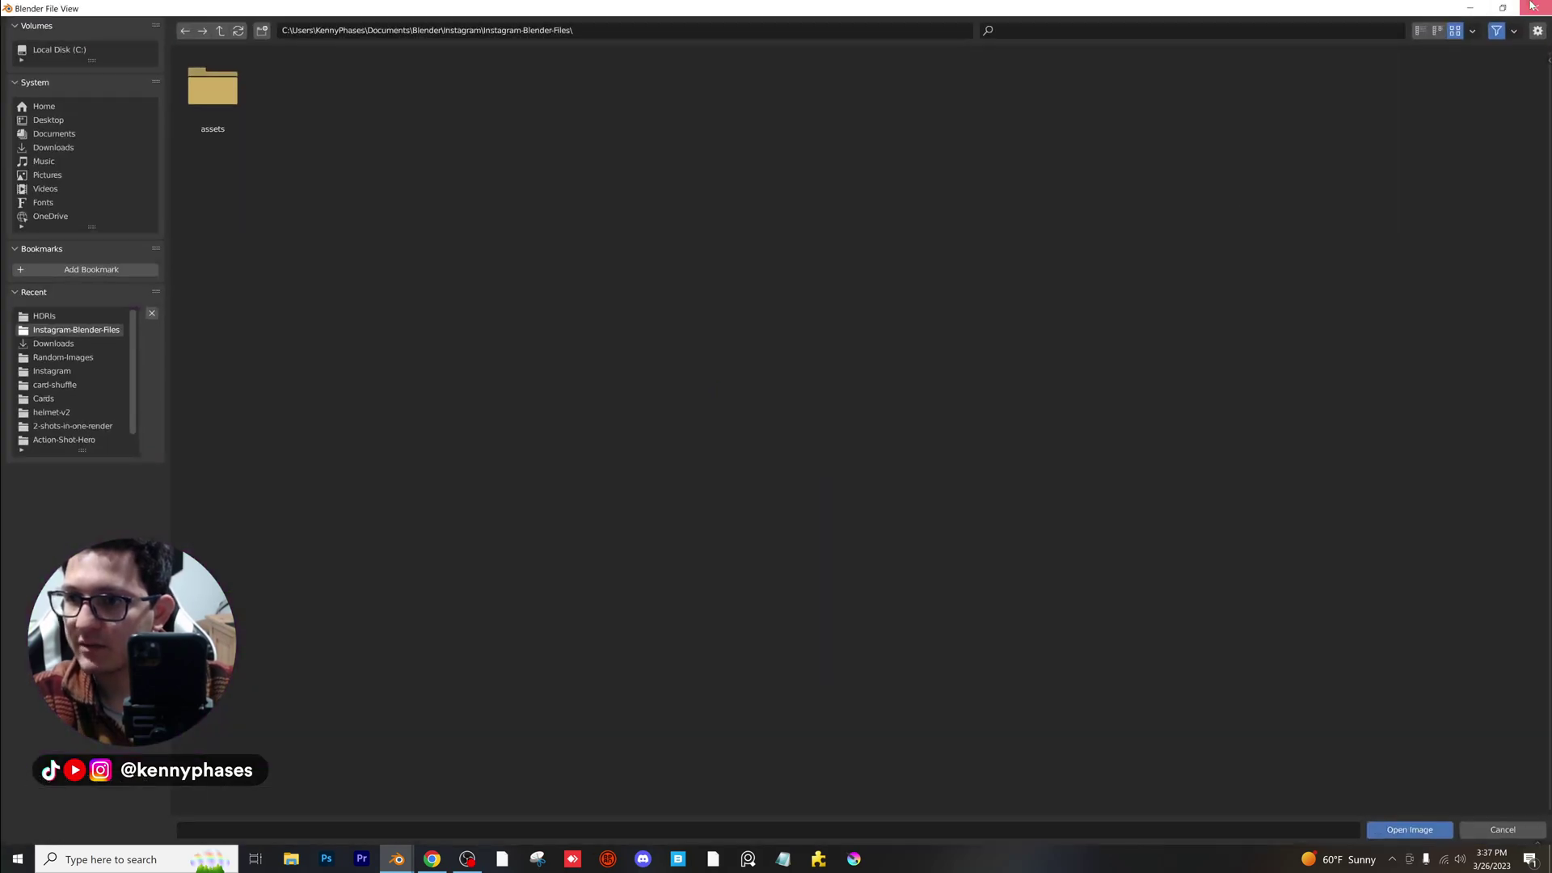
pyautogui.click(1533, 7)
# Replace the world's environment texture with a Hue Saturation Value node and darken its color to a neutral grey.
pyautogui.click(1459, 432)
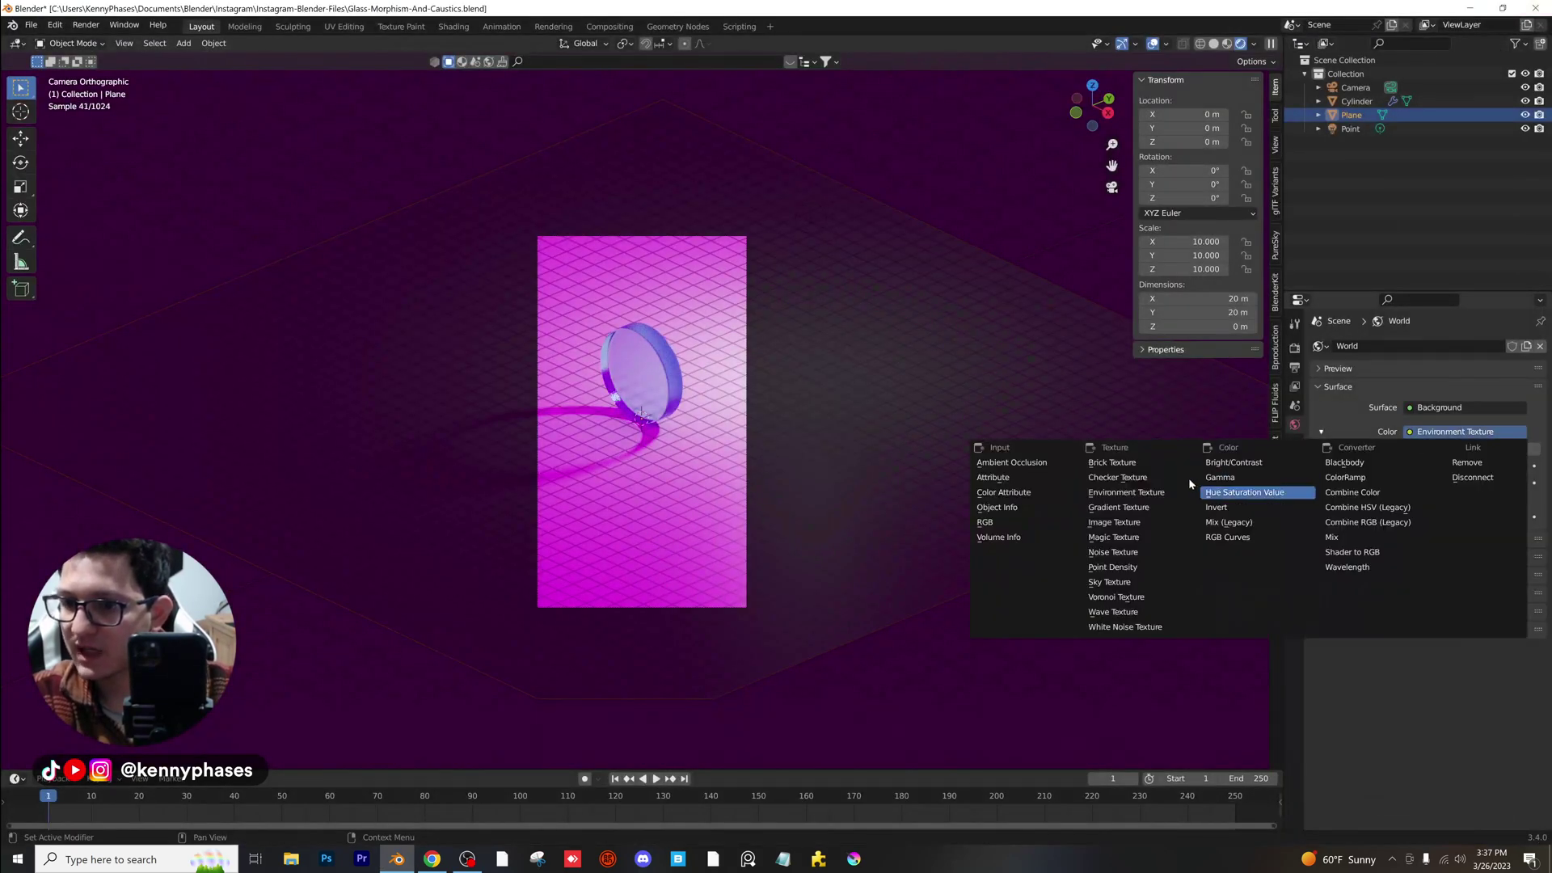
pyautogui.click(1265, 493)
pyautogui.click(1476, 519)
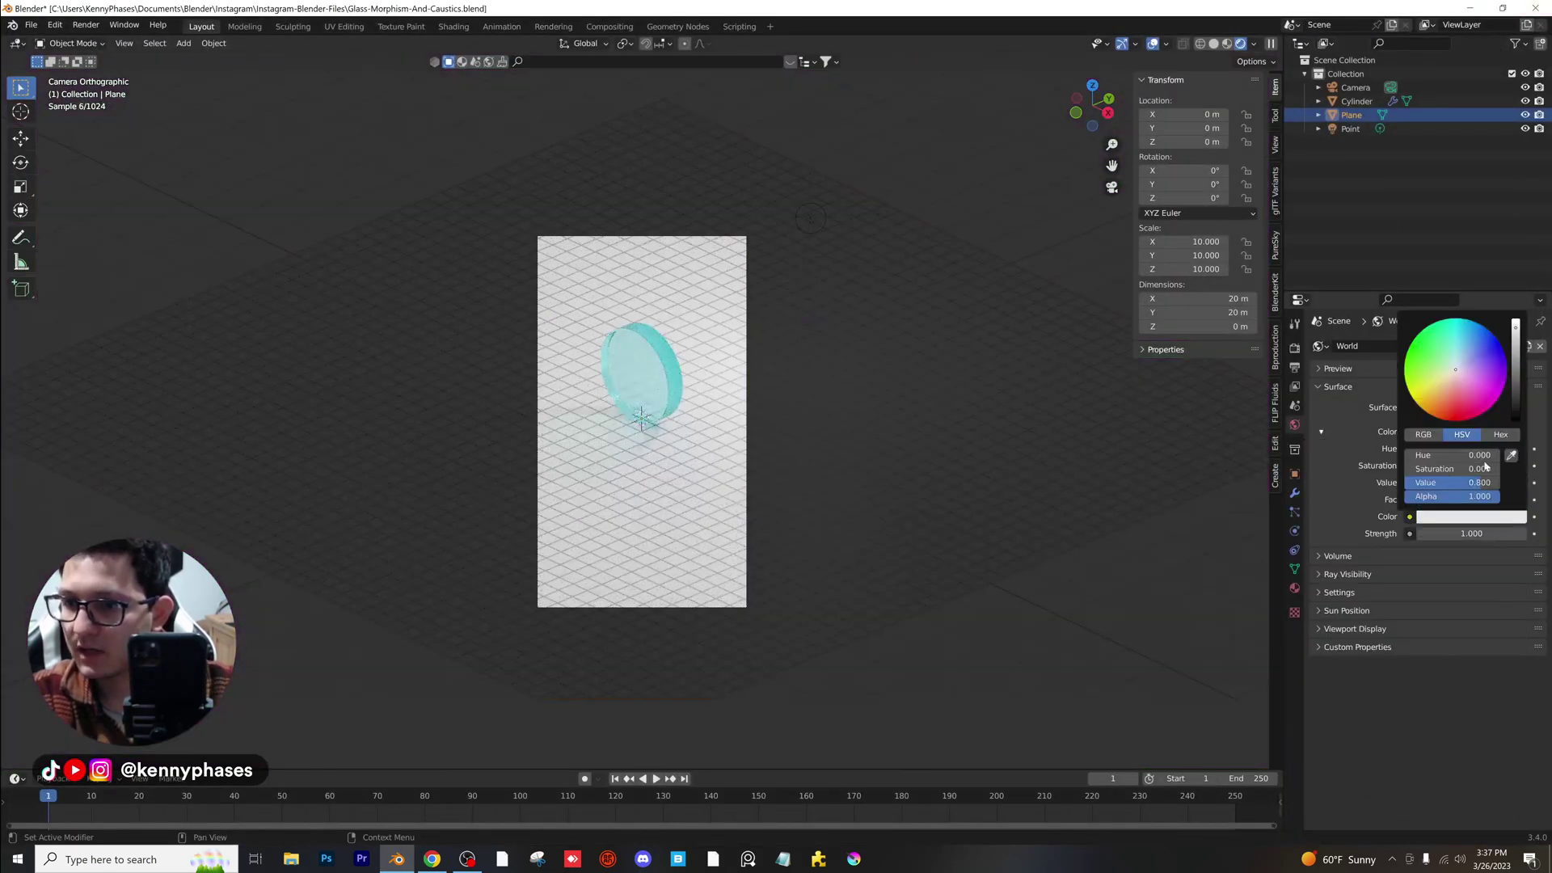
pyautogui.moveTo(1514, 380)
pyautogui.mouseDown()
pyautogui.moveTo(1515, 412)
pyautogui.moveTo(1515, 396)
pyautogui.mouseUp()
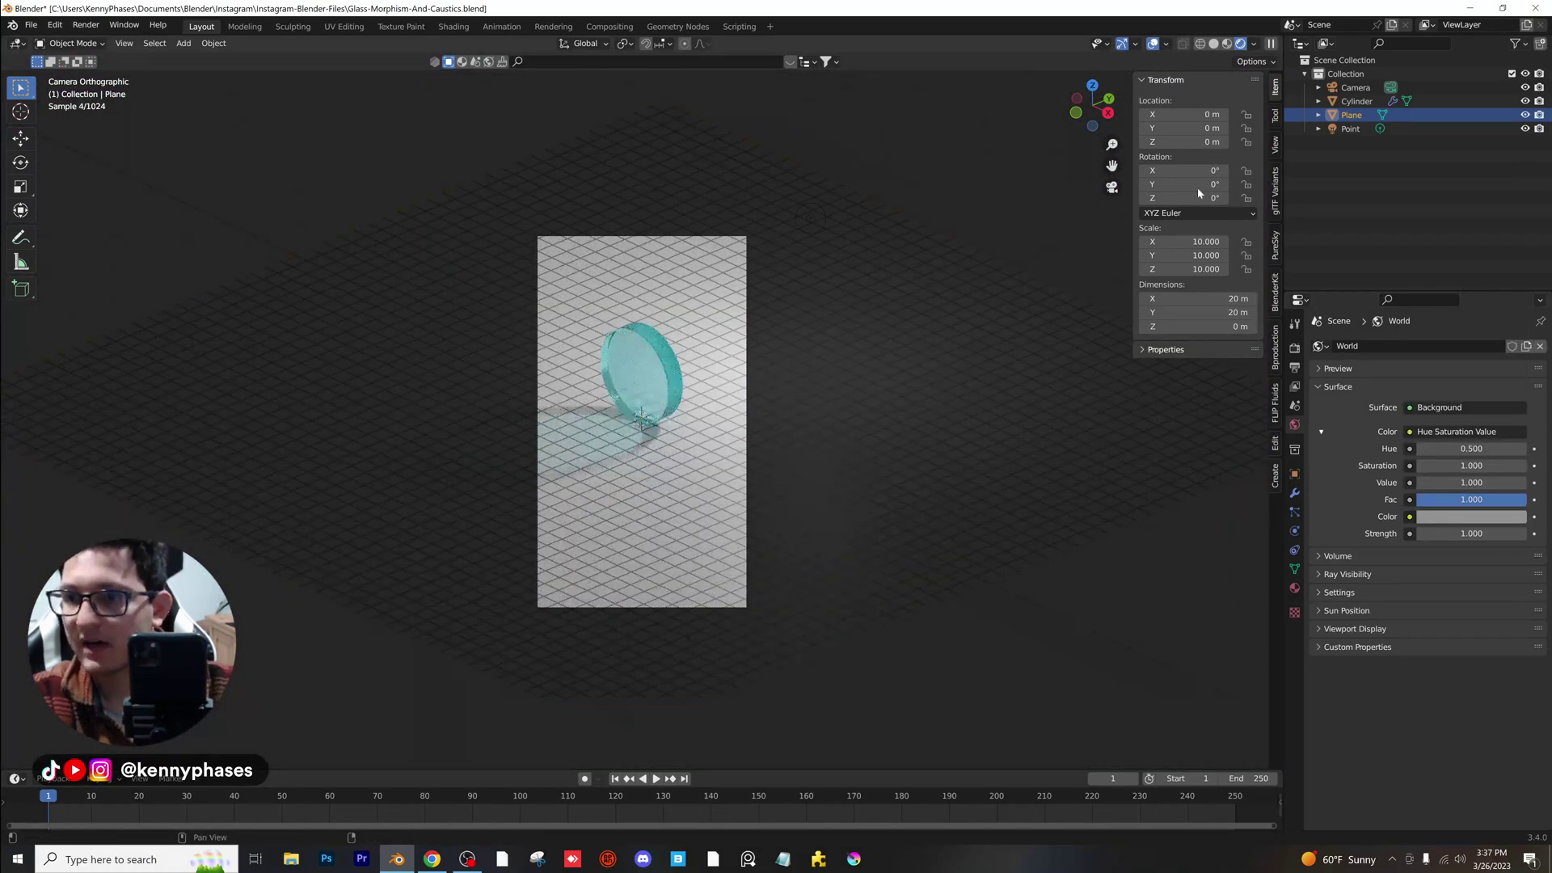
# Enable depth of field on the camera.
pyautogui.scroll(1, 1011, 380)
pyautogui.click(1356, 87)
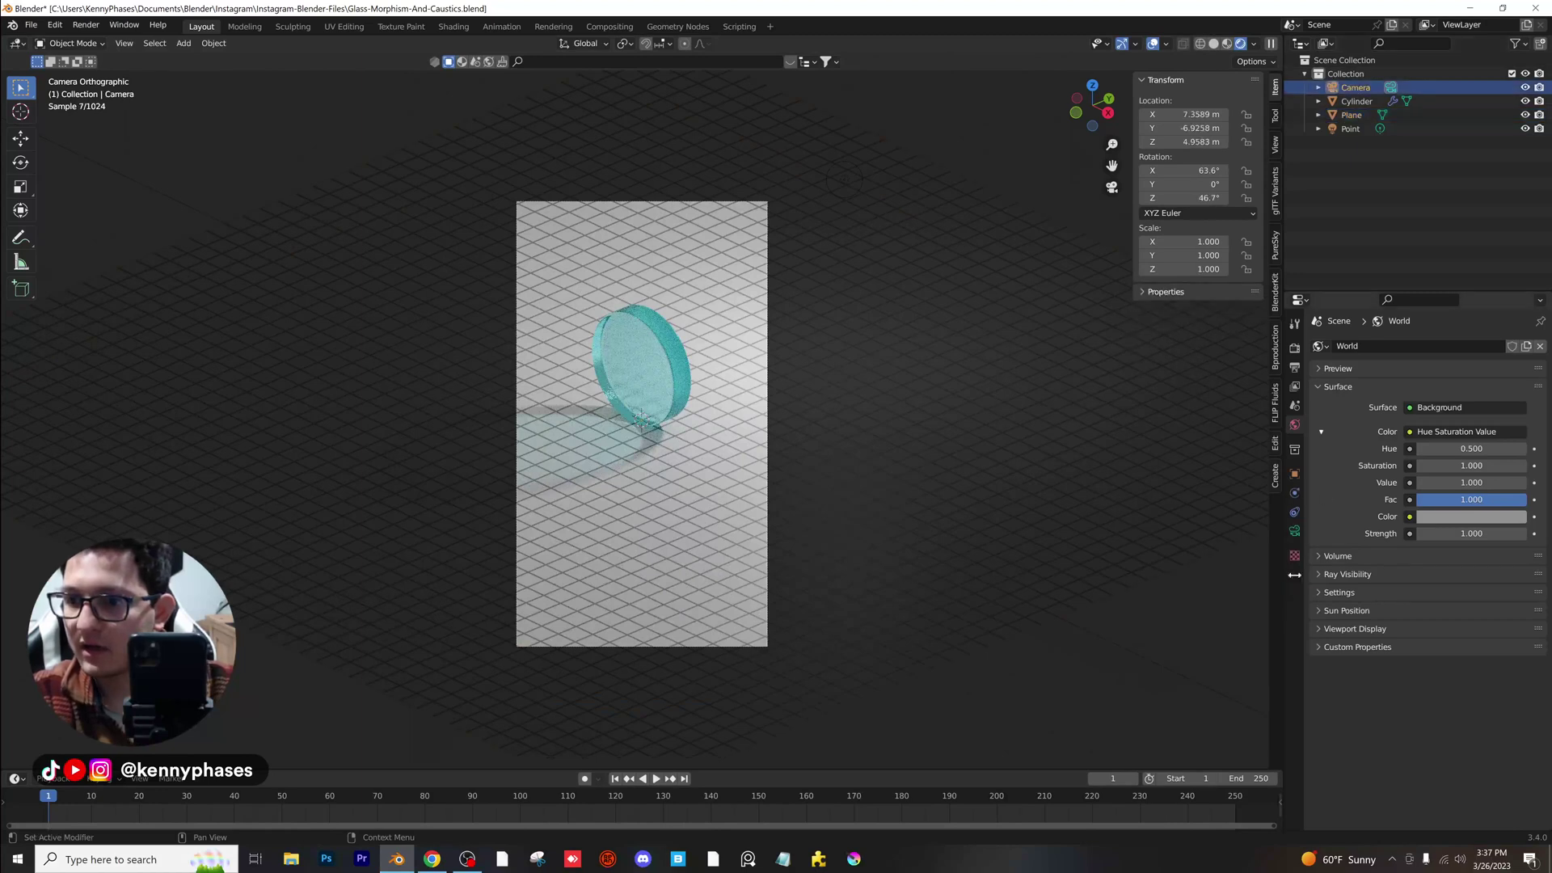
pyautogui.click(1294, 531)
pyautogui.click(1327, 576)
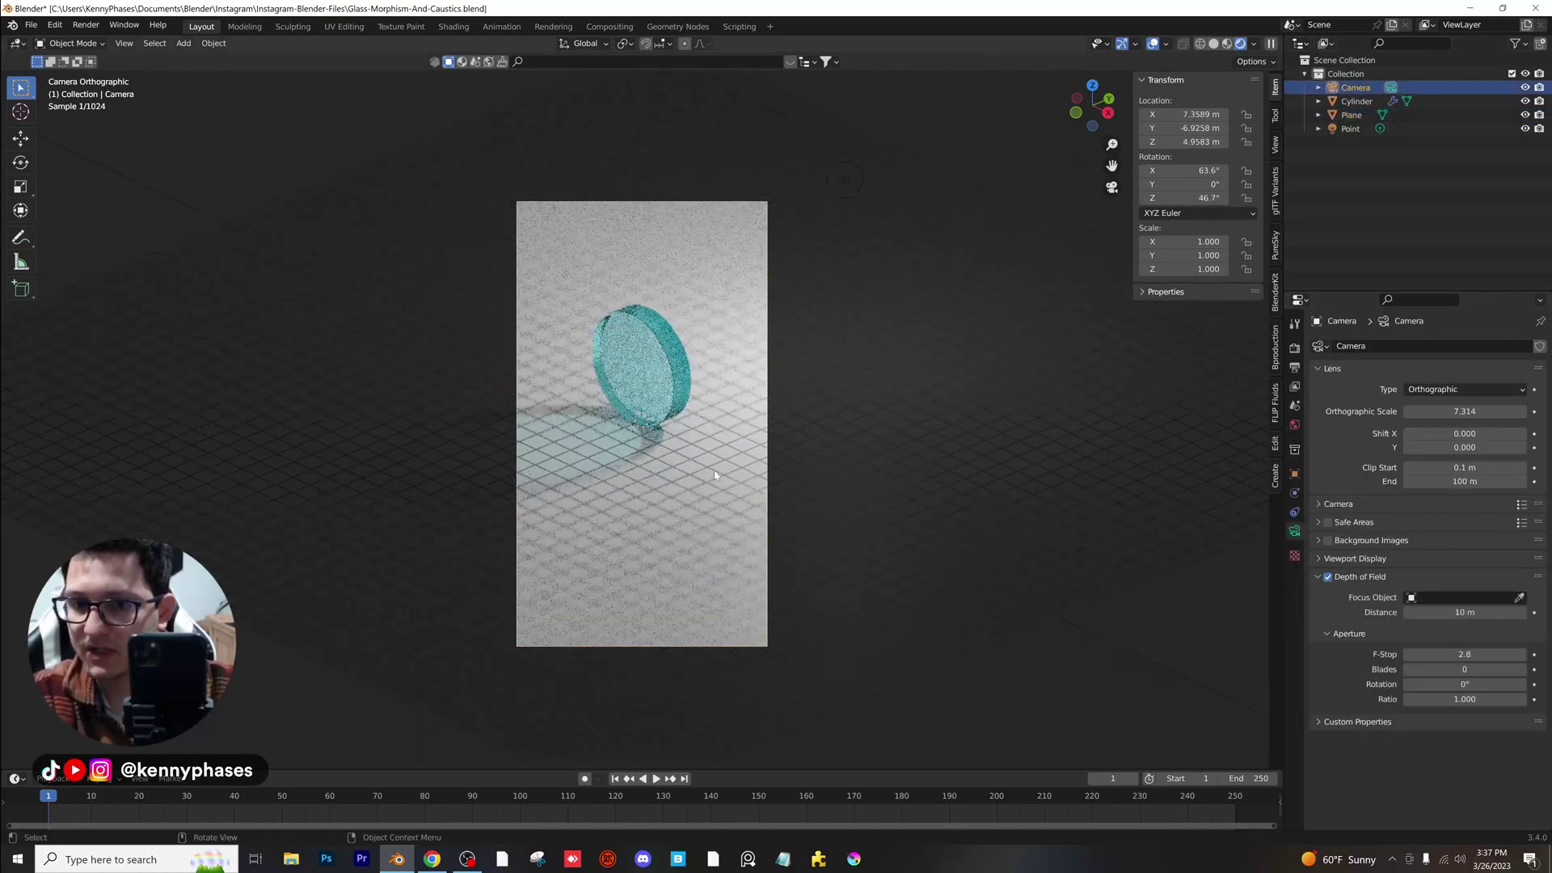
pyautogui.scroll(1, 753, 414)
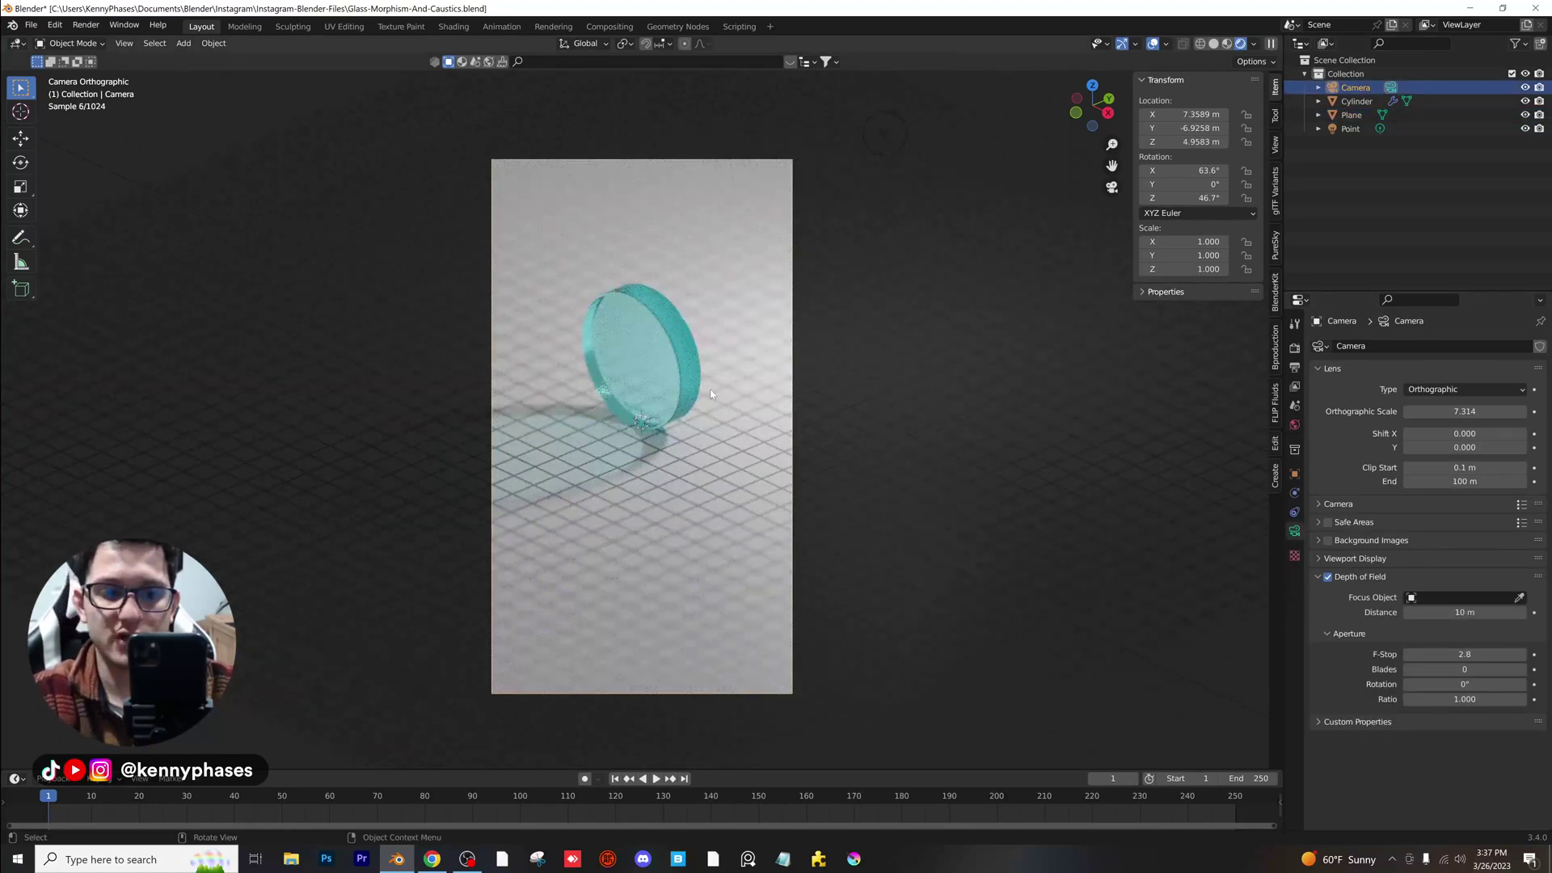
# Duplicate the teal glass disc and place the copy beside it at about X 1.79 m, Y -0.27 m.
pyautogui.click(657, 357)
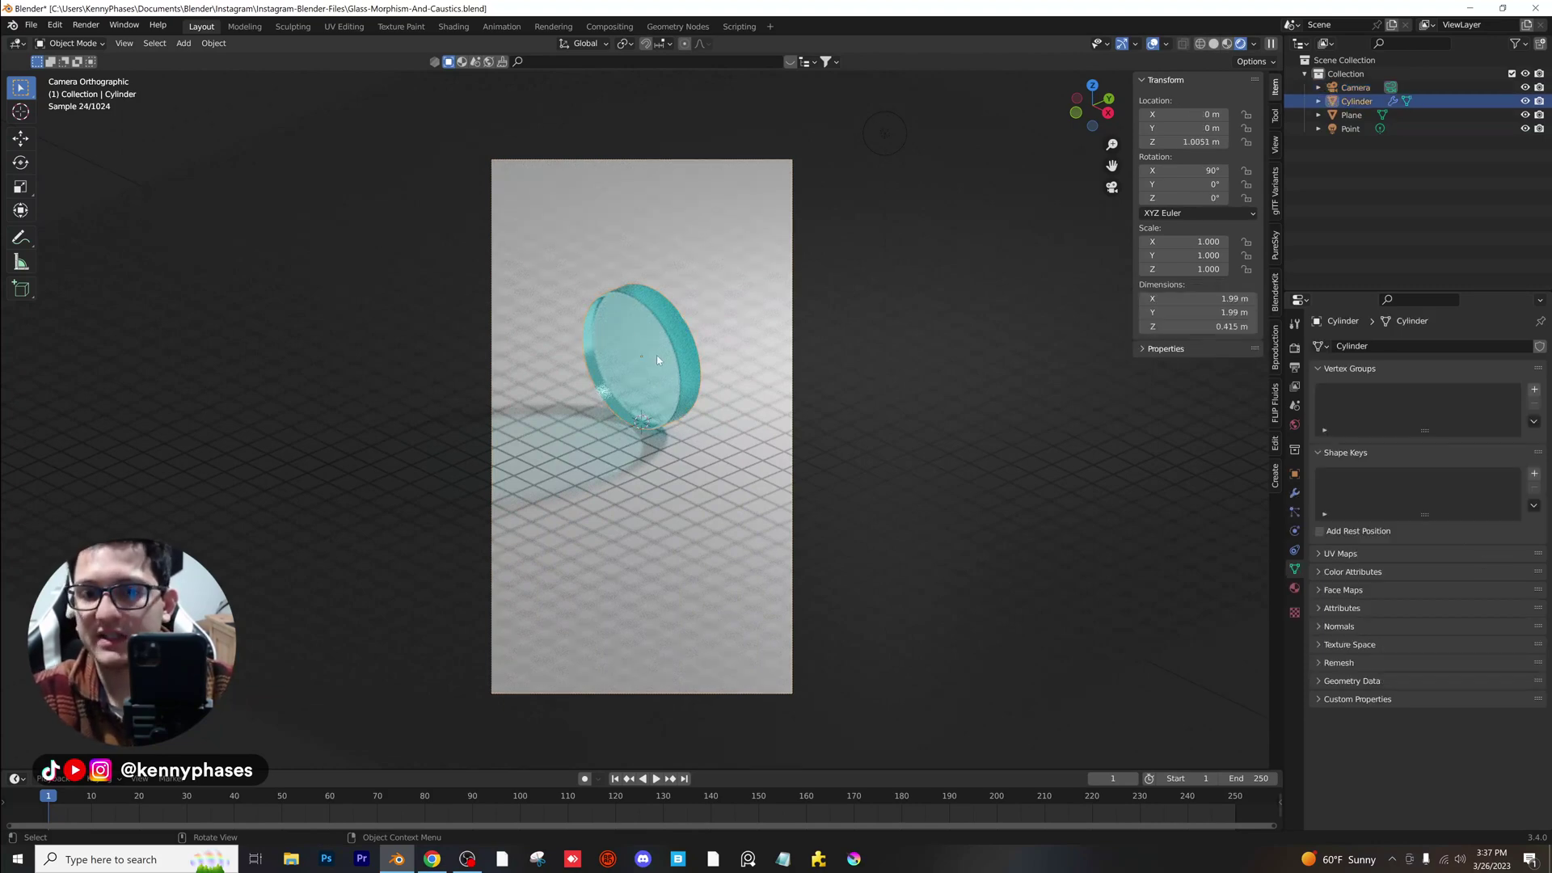
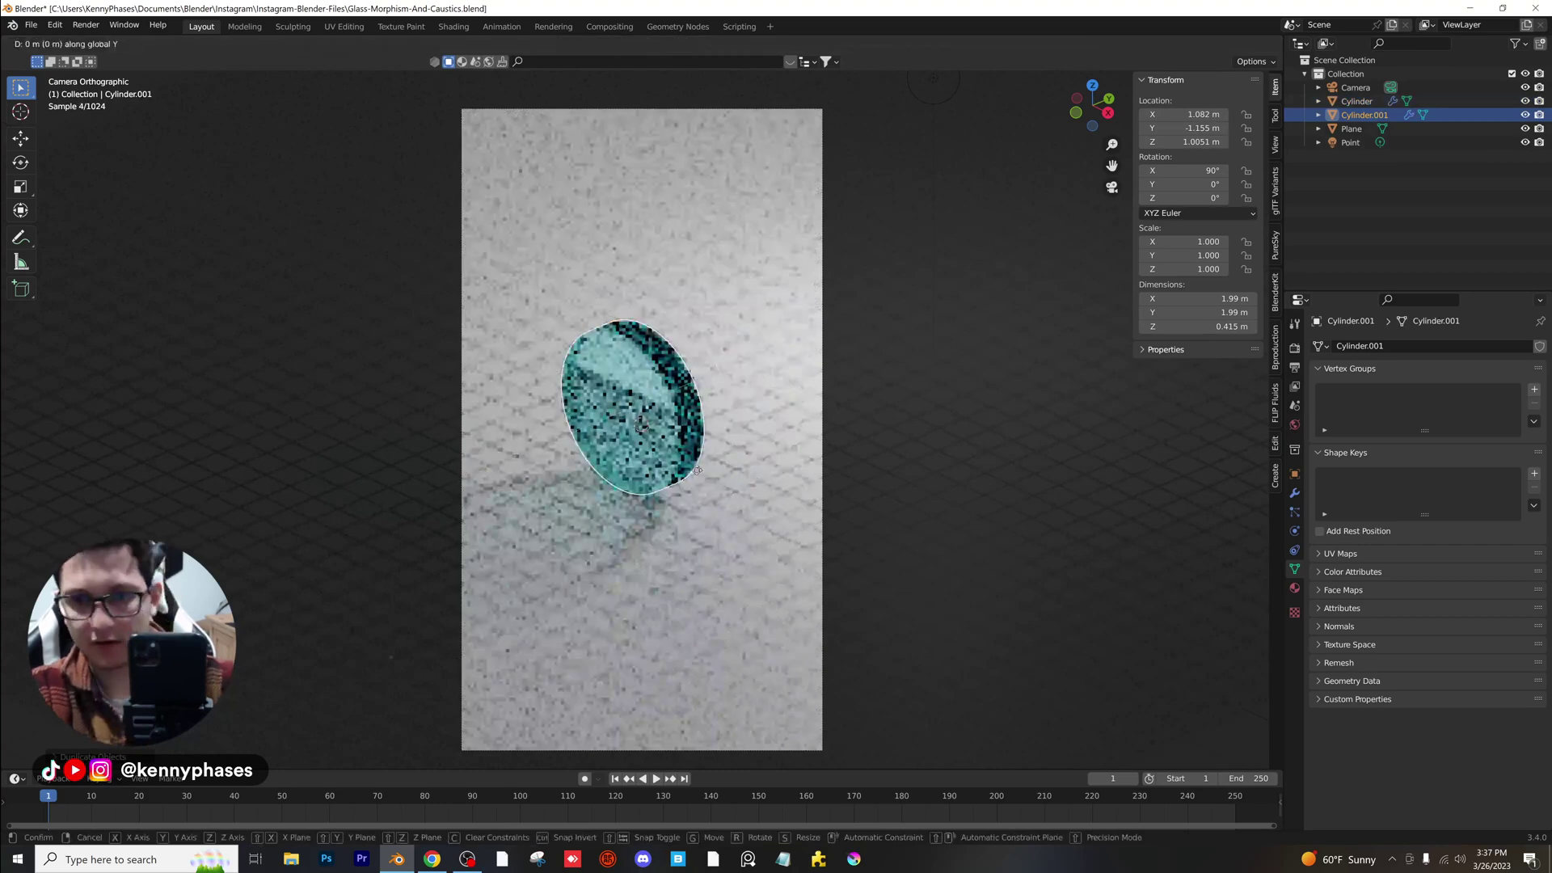
pyautogui.press('x')
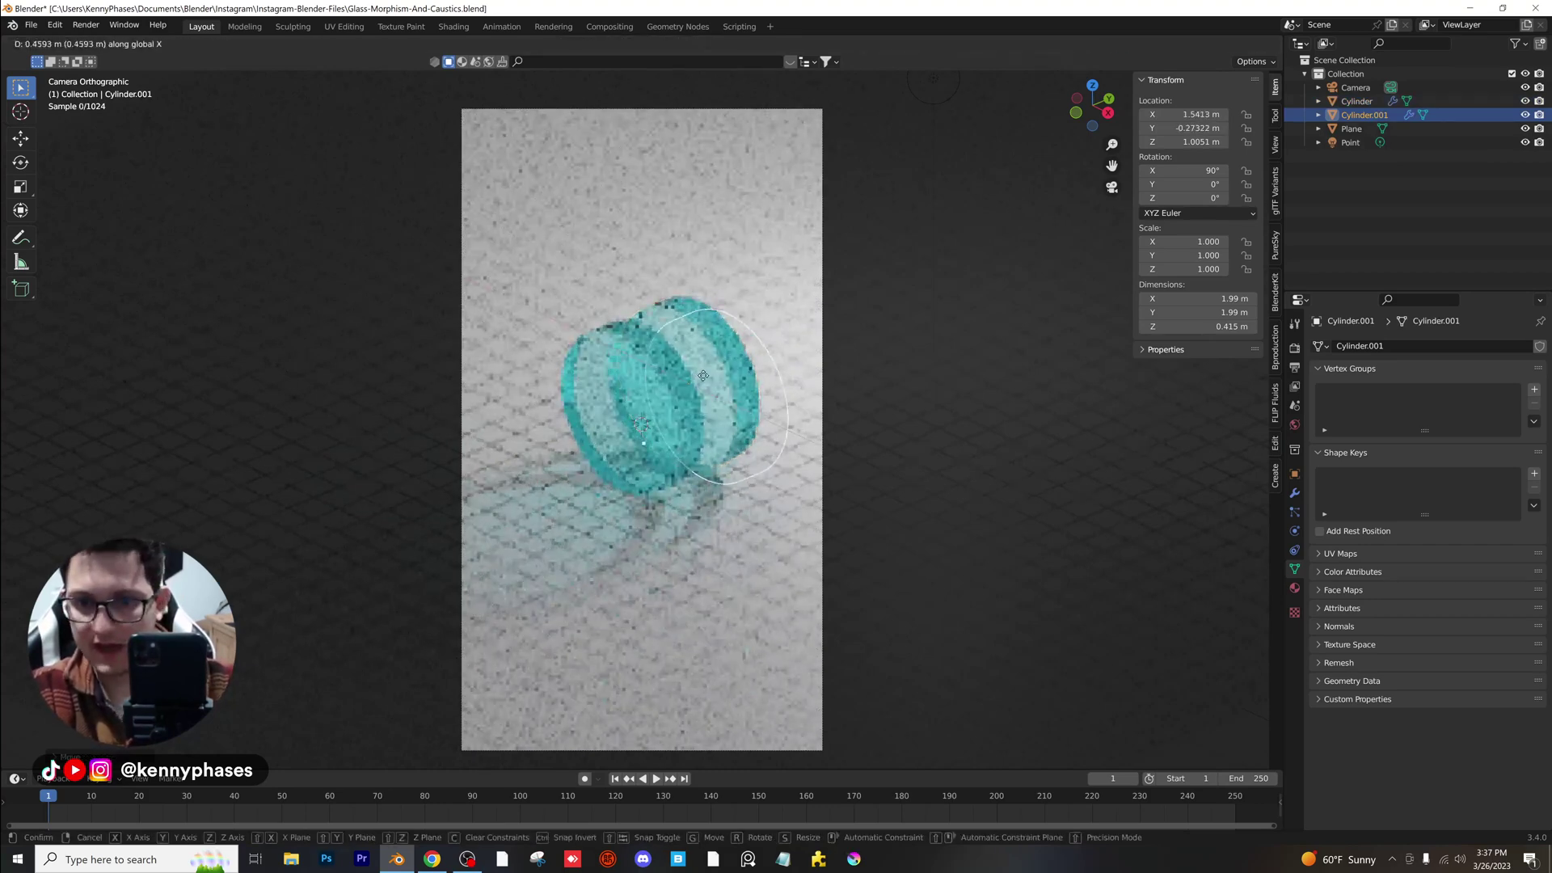
pyautogui.click(724, 383)
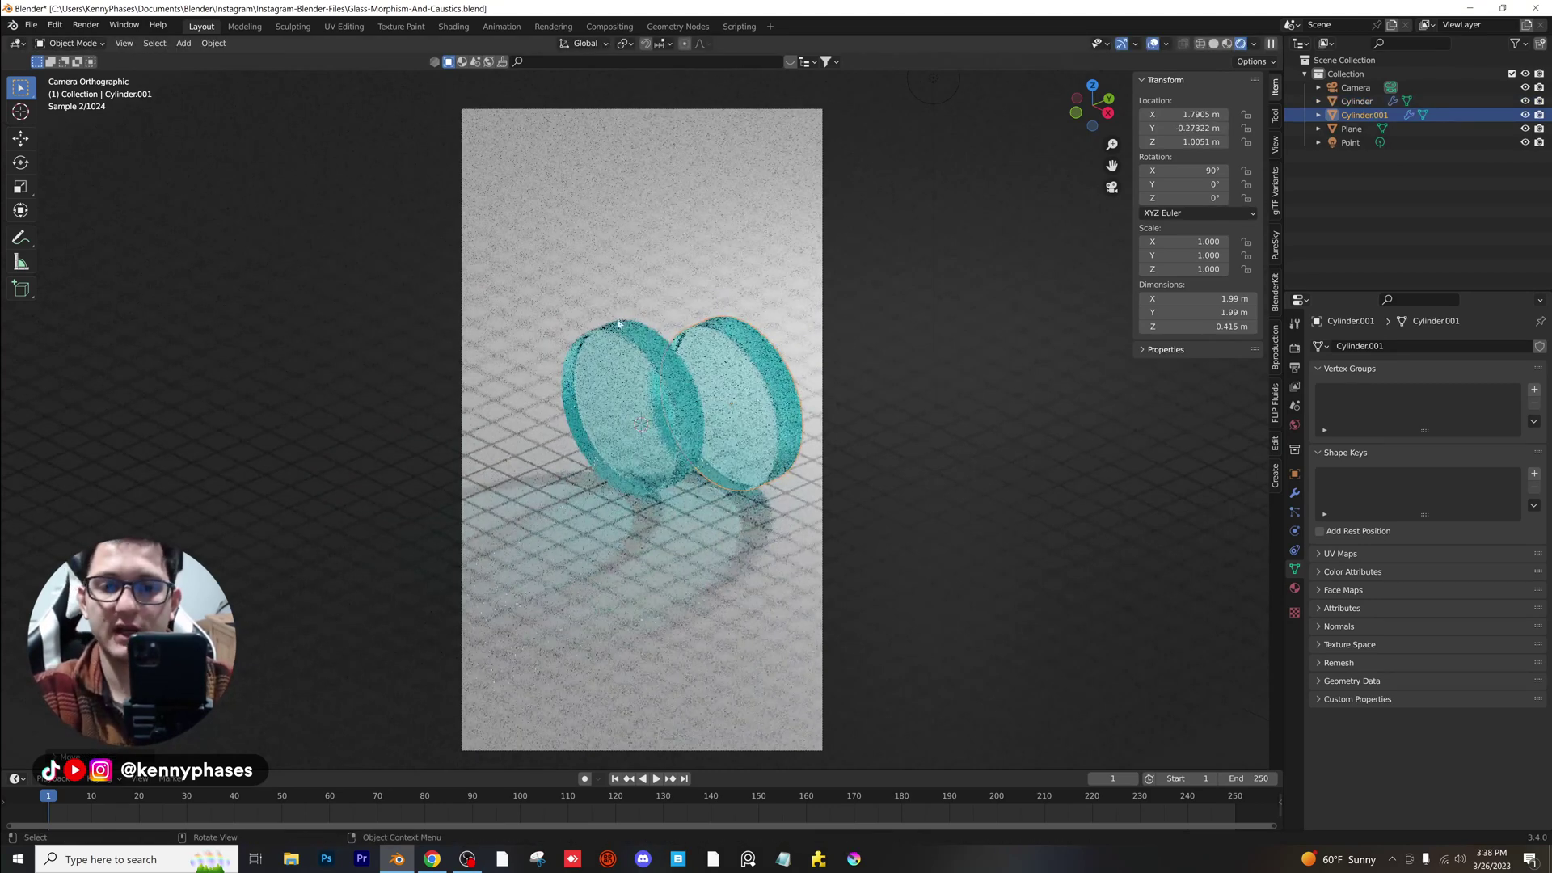
# Give the duplicated disc its own copy of the glass material and tint it orange with a hue of about 0.077.
pyautogui.click(1294, 588)
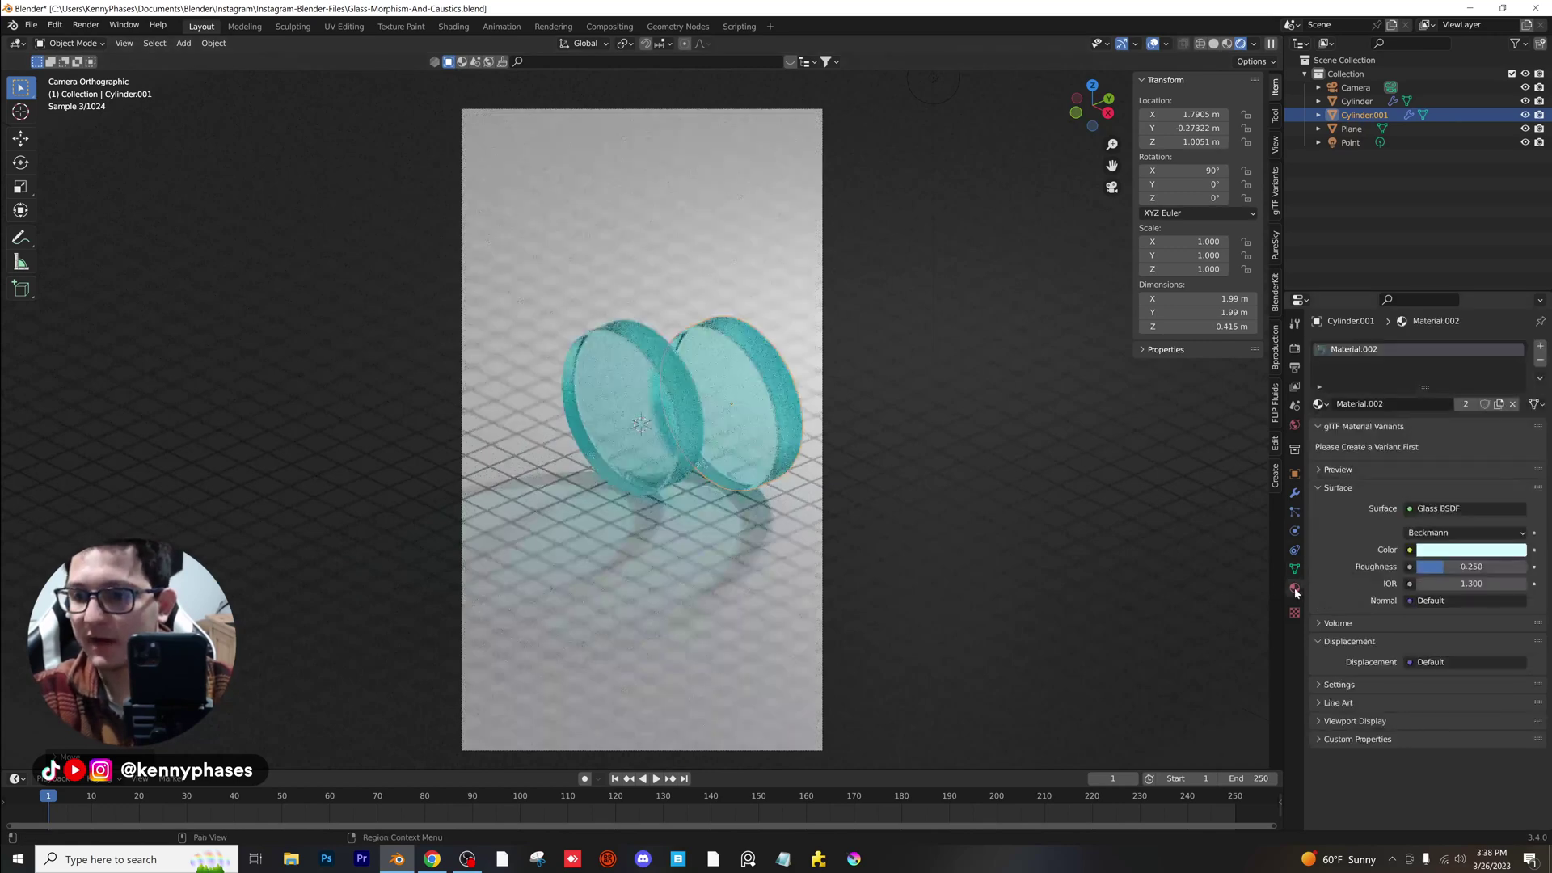
pyautogui.click(1500, 404)
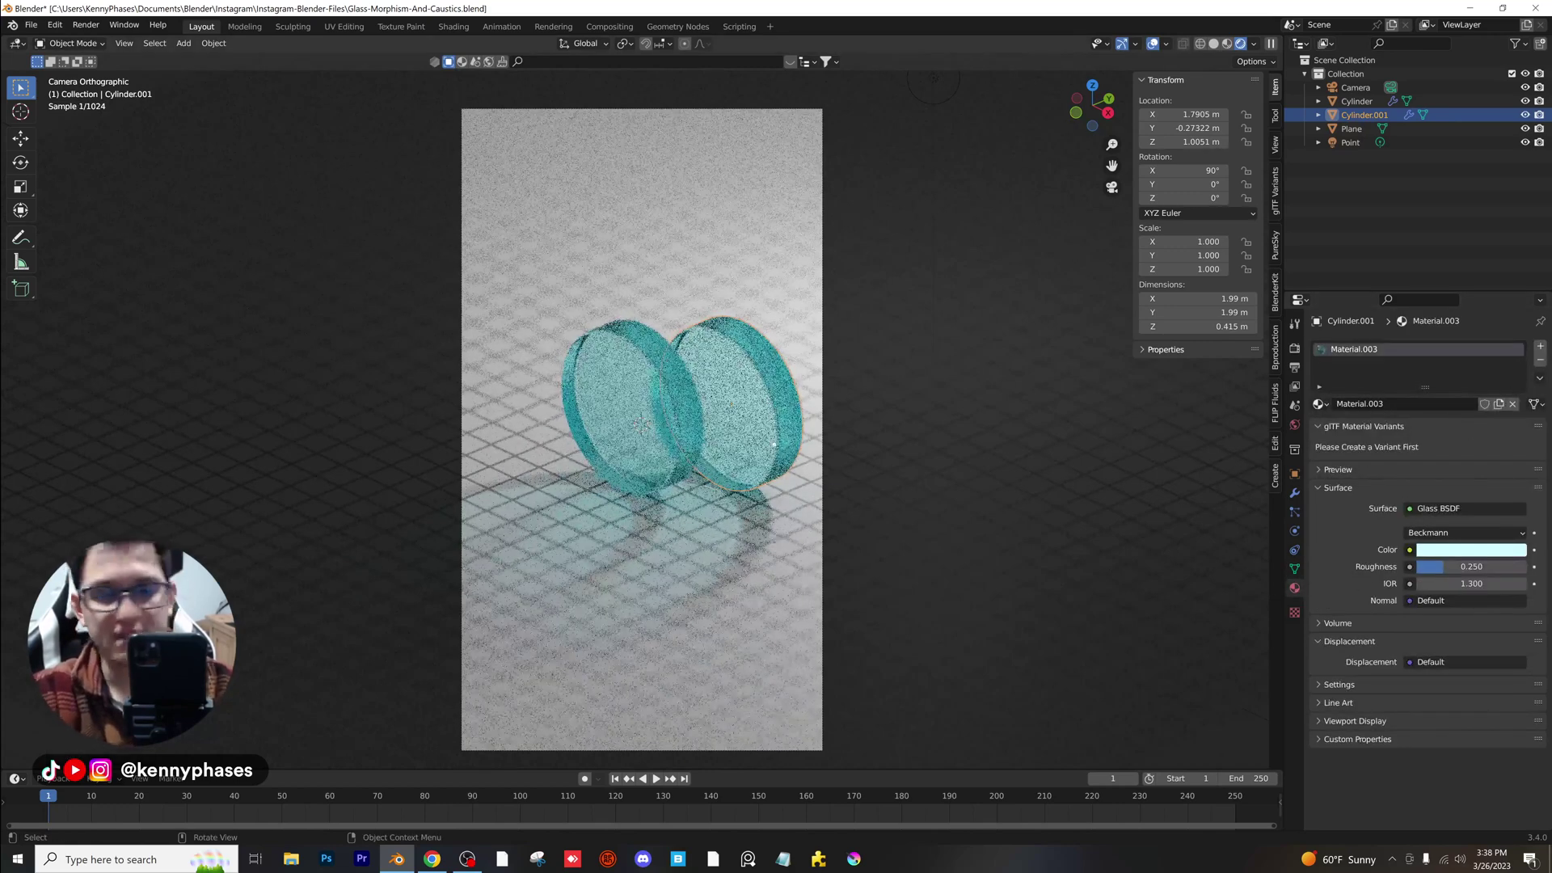
pyautogui.click(1506, 550)
pyautogui.moveTo(1455, 488); pyautogui.dragTo(1422, 488)
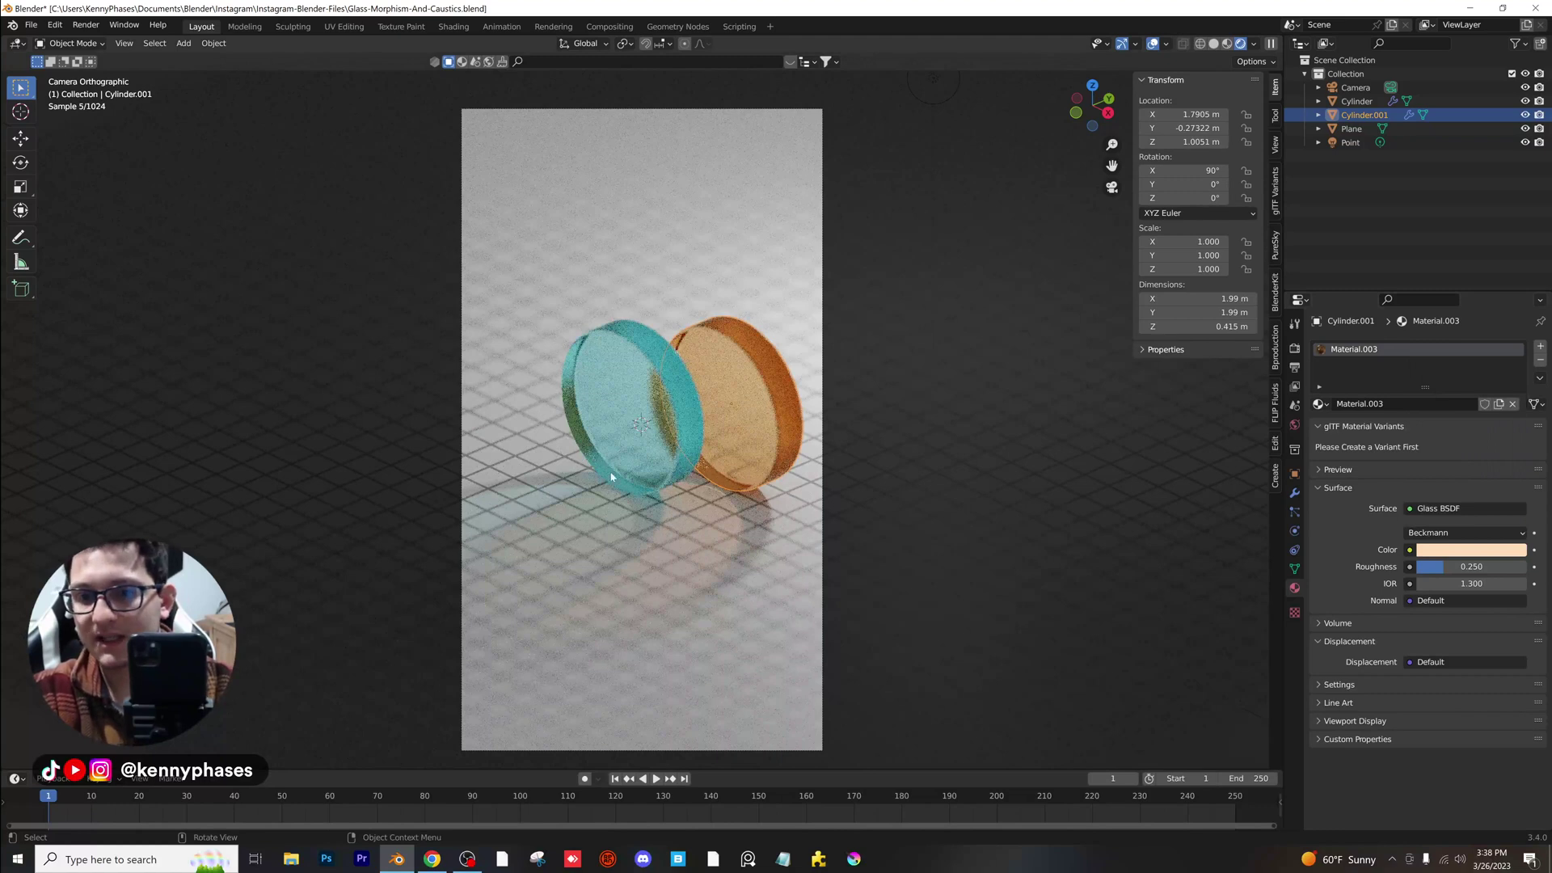
# Lower the scene's color management exposure to about -0.366.
pyautogui.click(1294, 348)
pyautogui.scroll(-3, 1371, 635)
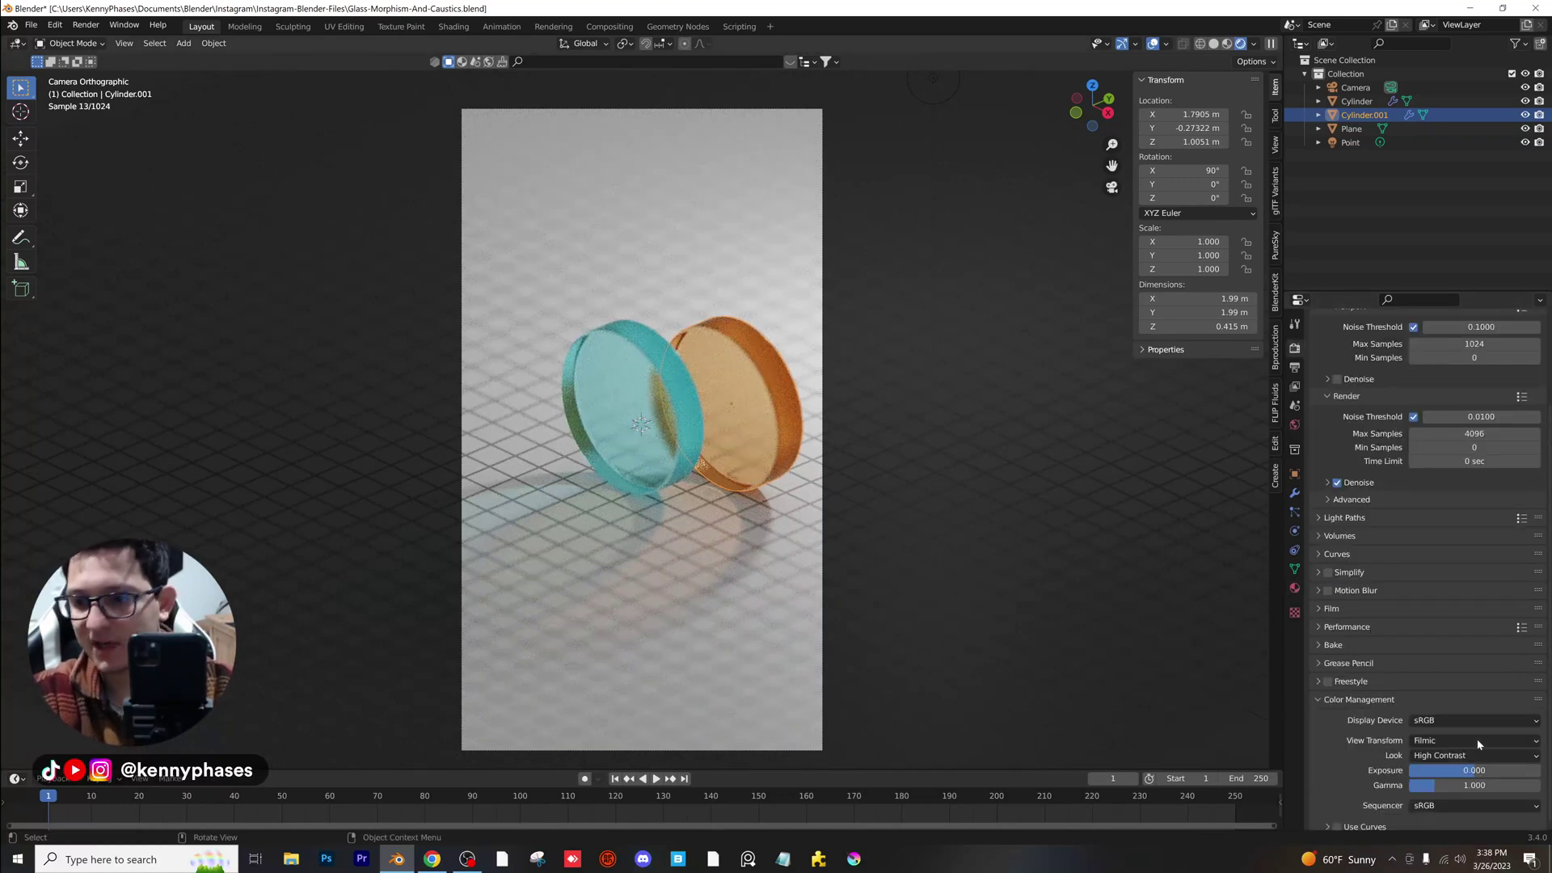
pyautogui.scroll(-1, 1469, 779)
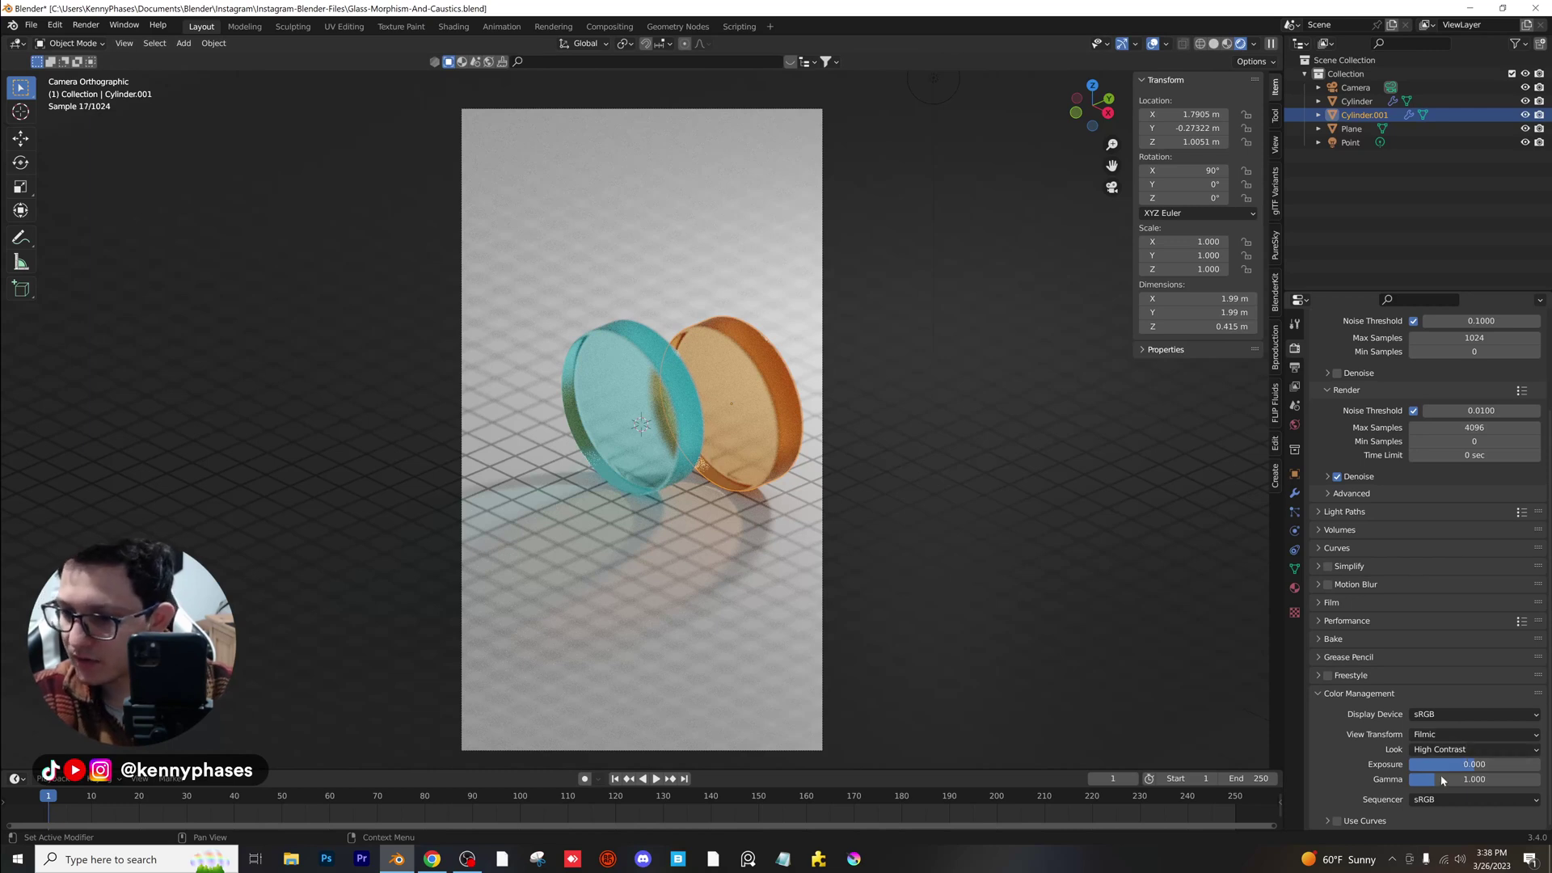
pyautogui.moveTo(1484, 767); pyautogui.dragTo(1446, 768)
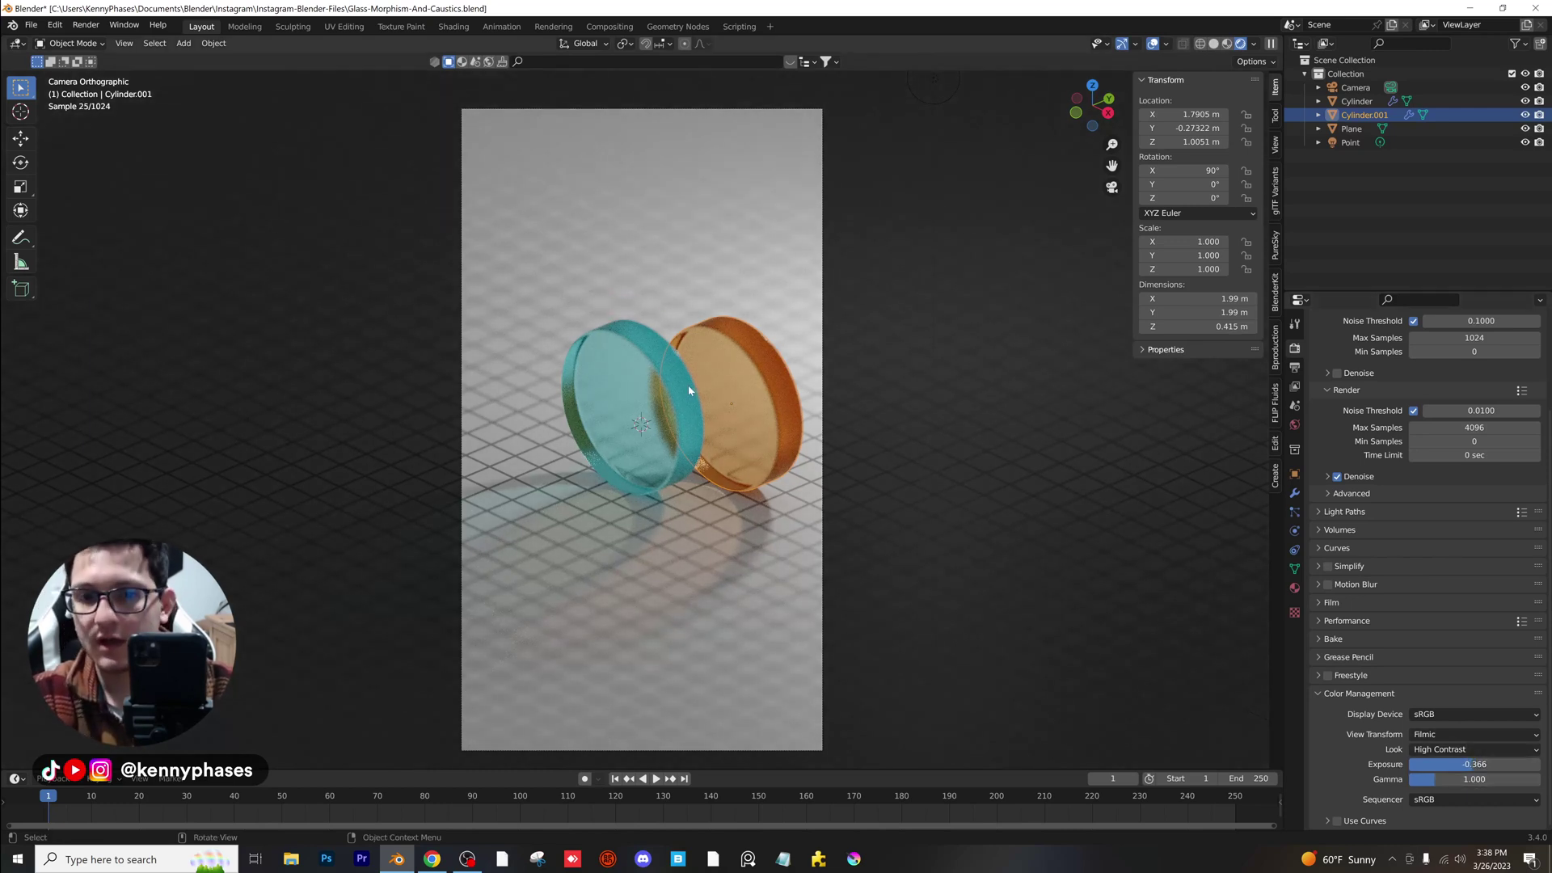
# Duplicate the orange disc and move the copy behind the other two to about X -2.35 m, Y 2.38 m.
pyautogui.moveTo(706, 432); pyautogui.dragTo(608, 391, button='middle')
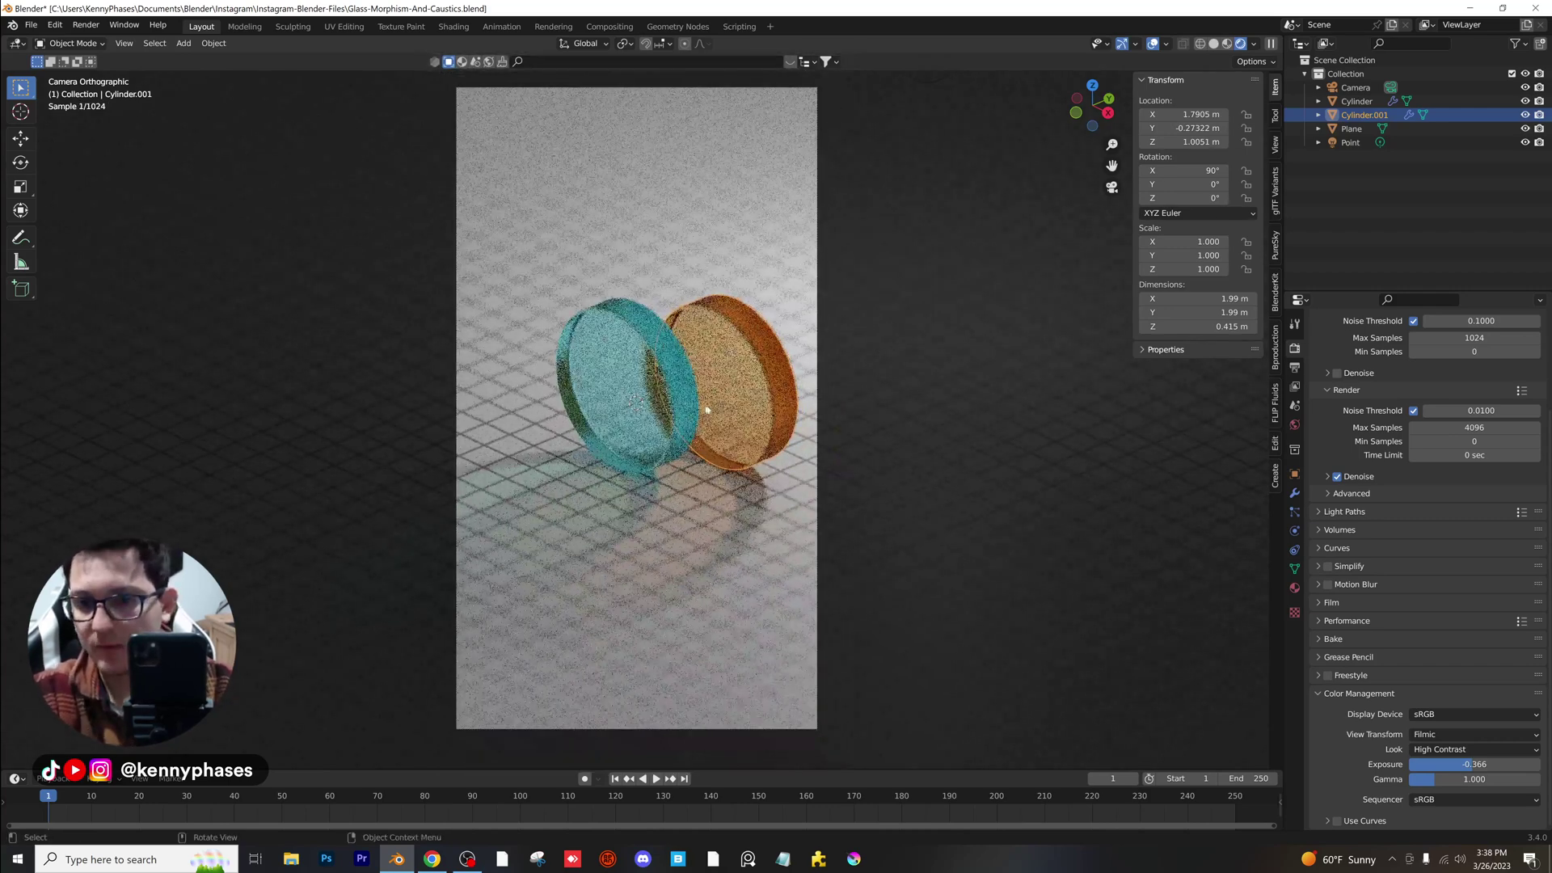
pyautogui.hotkey('shift', 'd')
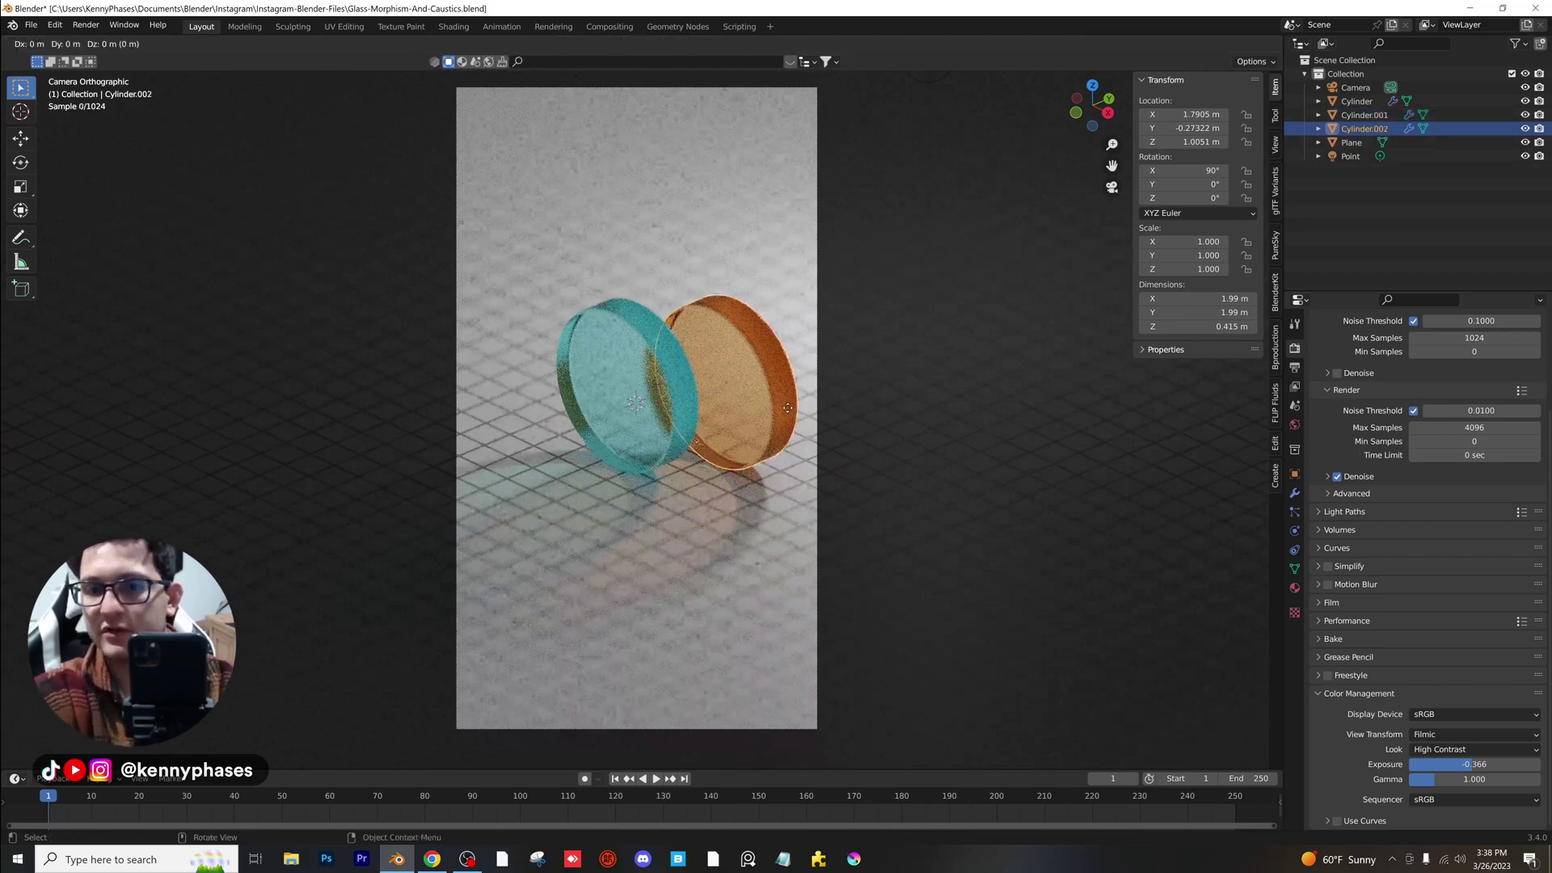
pyautogui.press('Escape')
pyautogui.moveTo(1162, 116); pyautogui.dragTo(1127, 114)
# Make the third disc's glass material single-user and change its color to a pale green.
pyautogui.click(1294, 587)
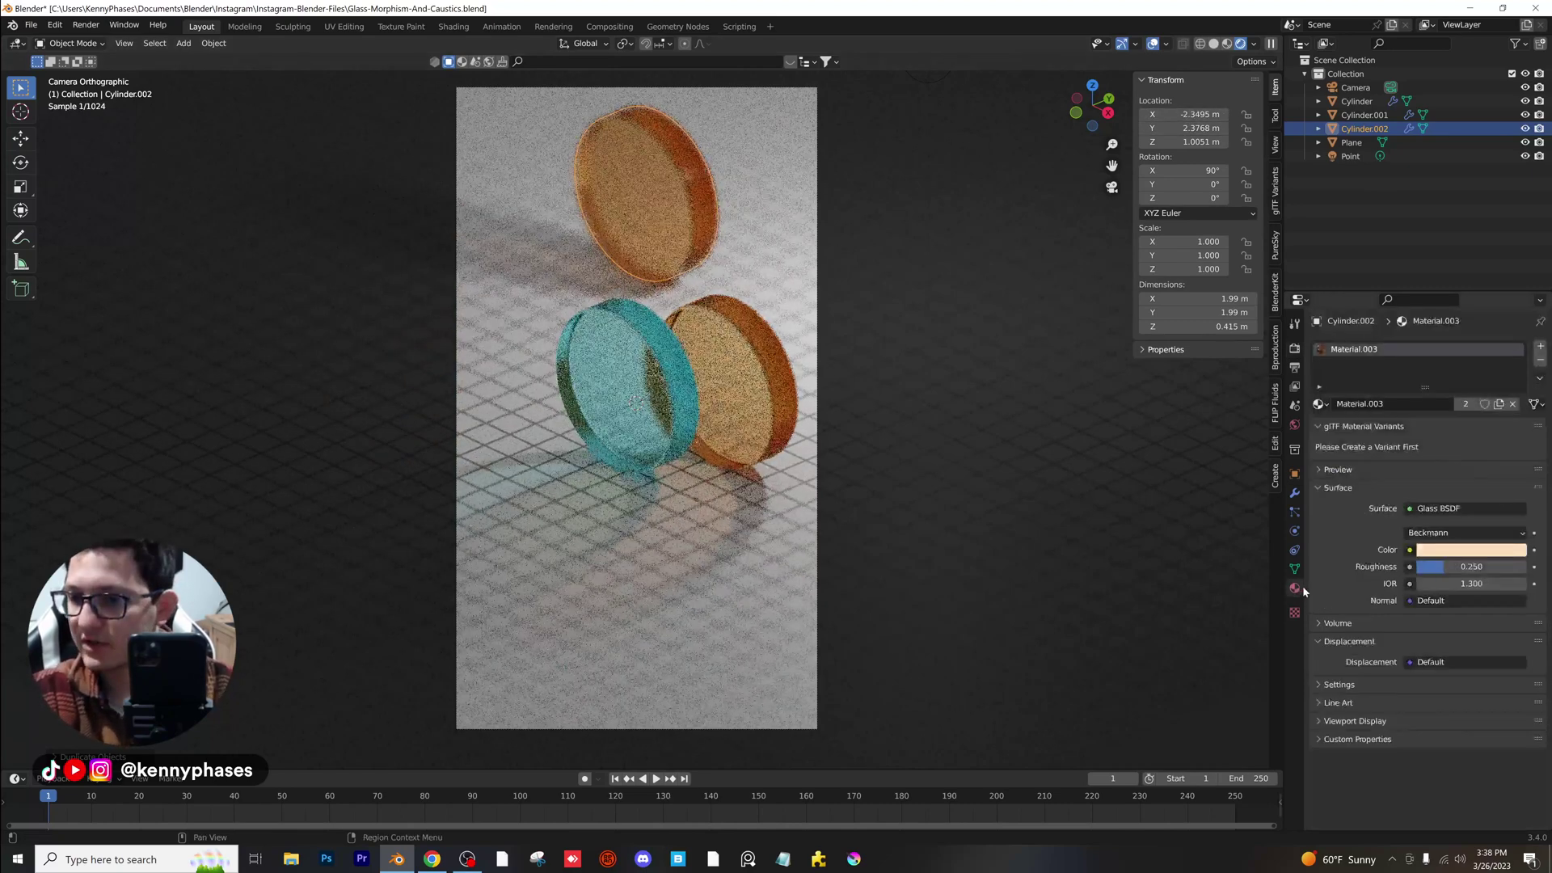
pyautogui.click(1499, 404)
pyautogui.click(1467, 550)
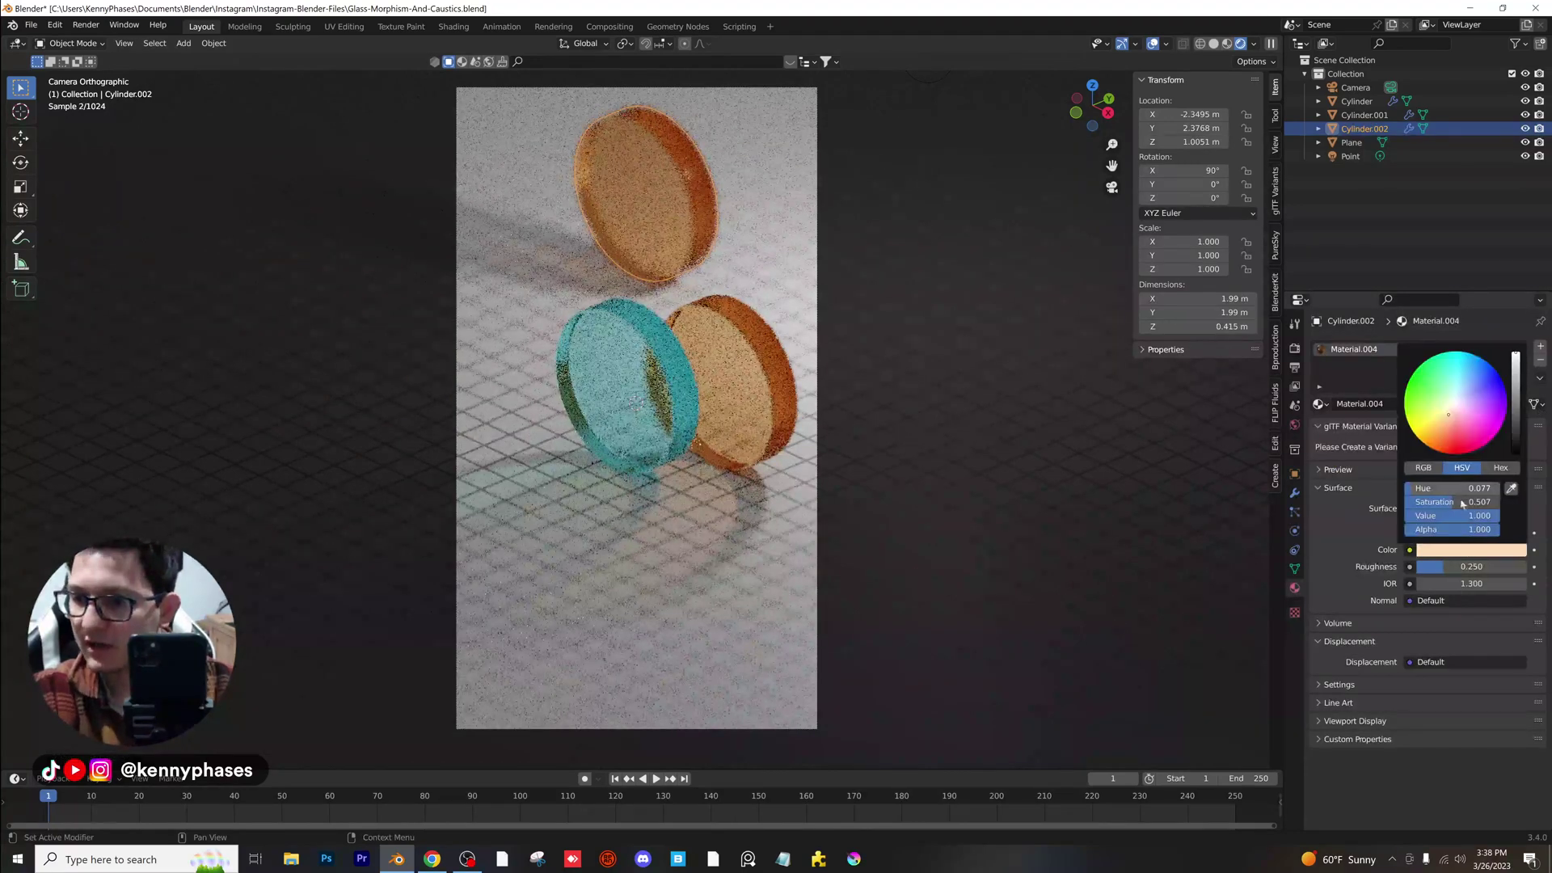
pyautogui.moveTo(1452, 502); pyautogui.dragTo(1405, 502)
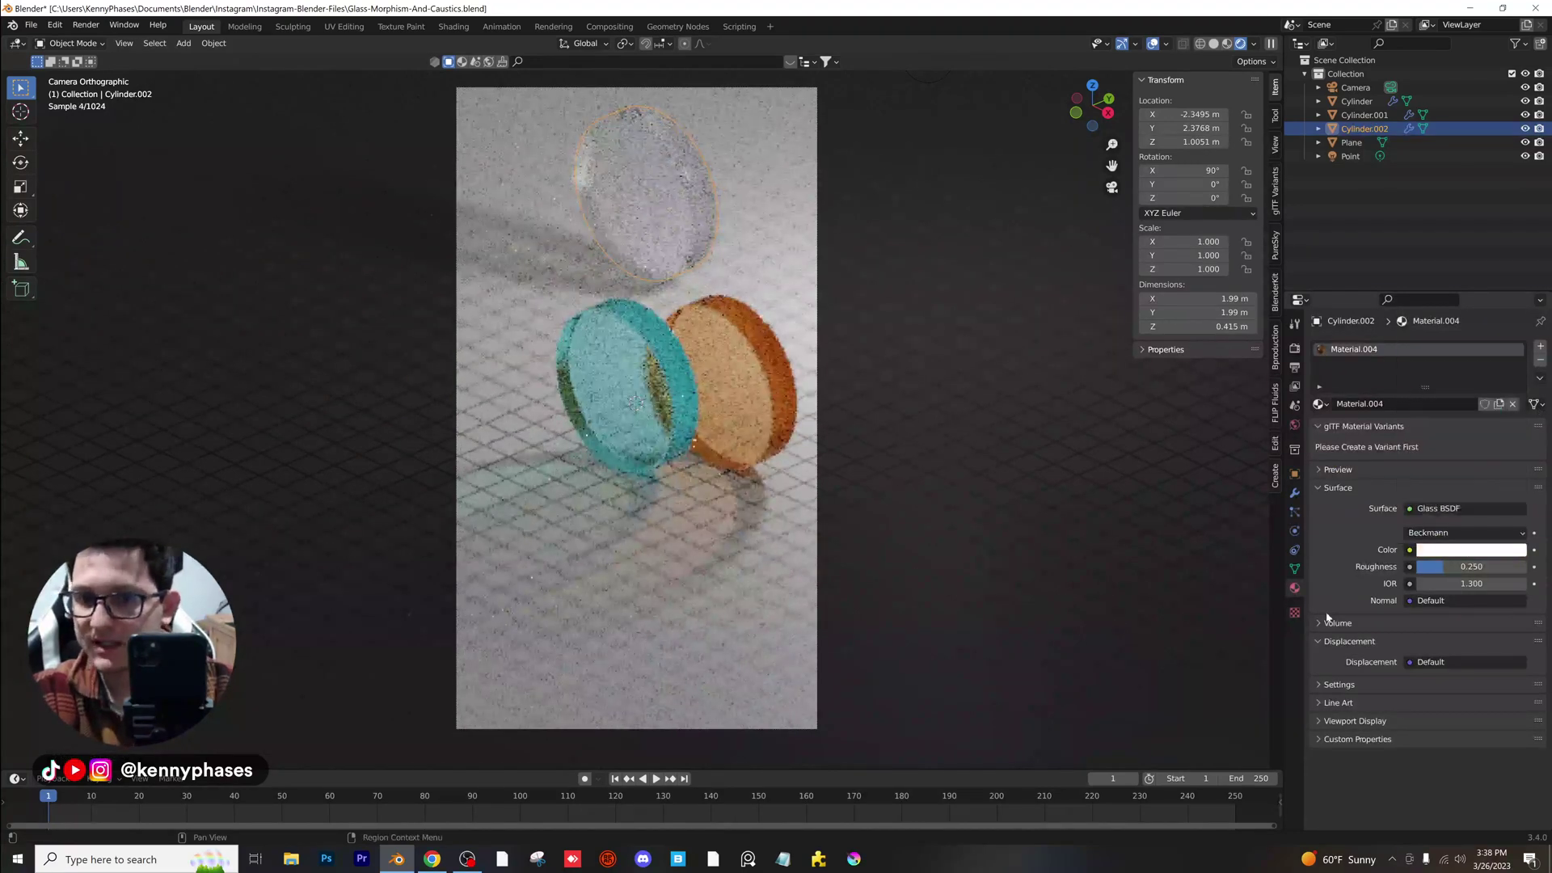
pyautogui.click(1447, 550)
pyautogui.moveTo(1455, 406); pyautogui.dragTo(1452, 406)
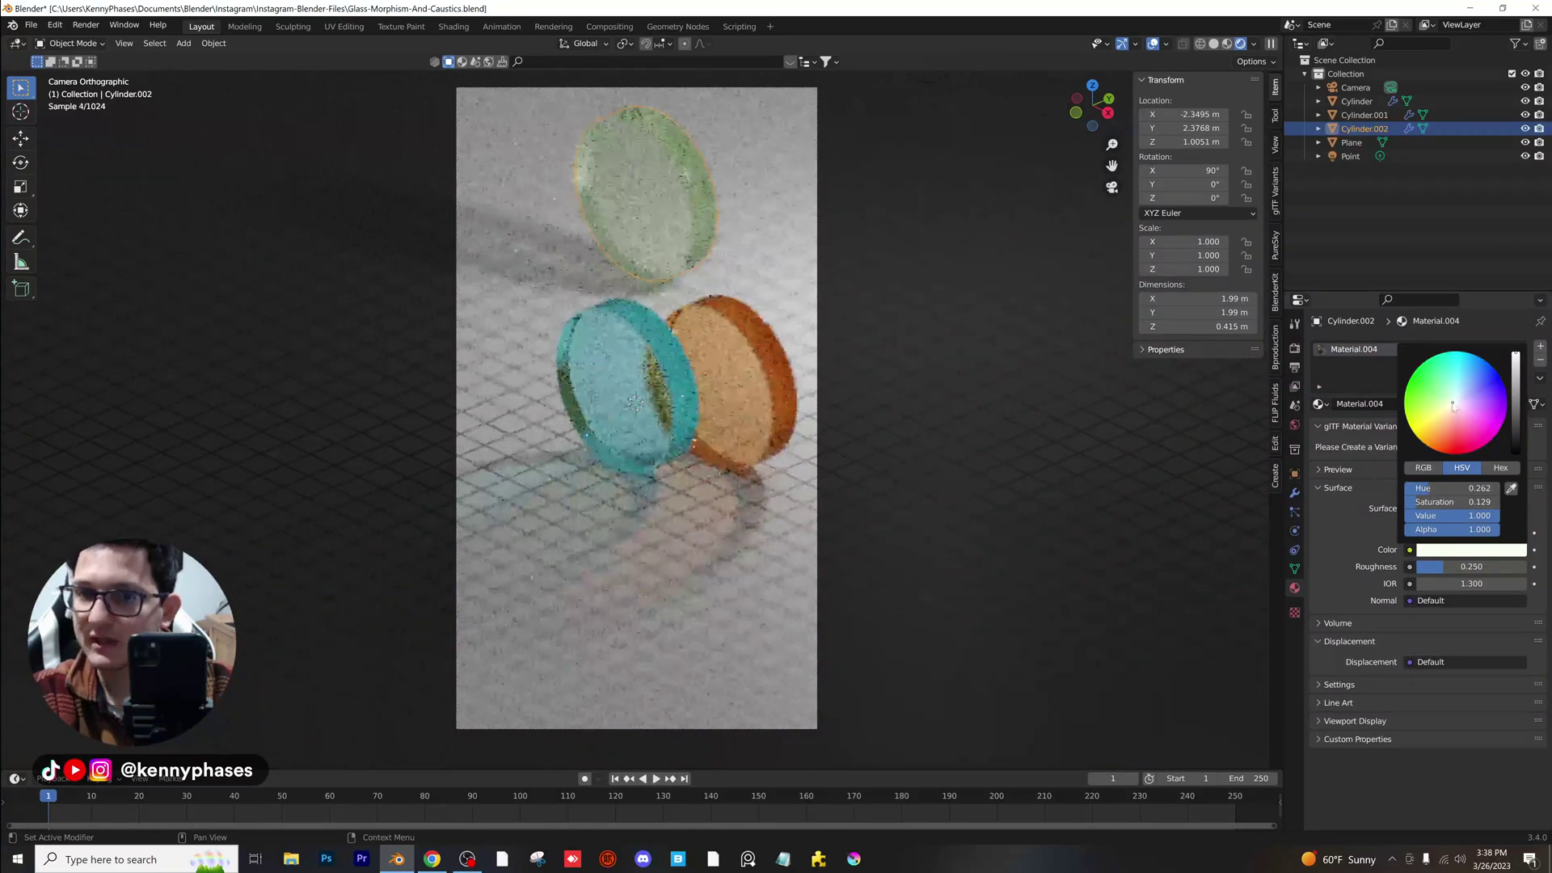
pyautogui.click(1424, 550)
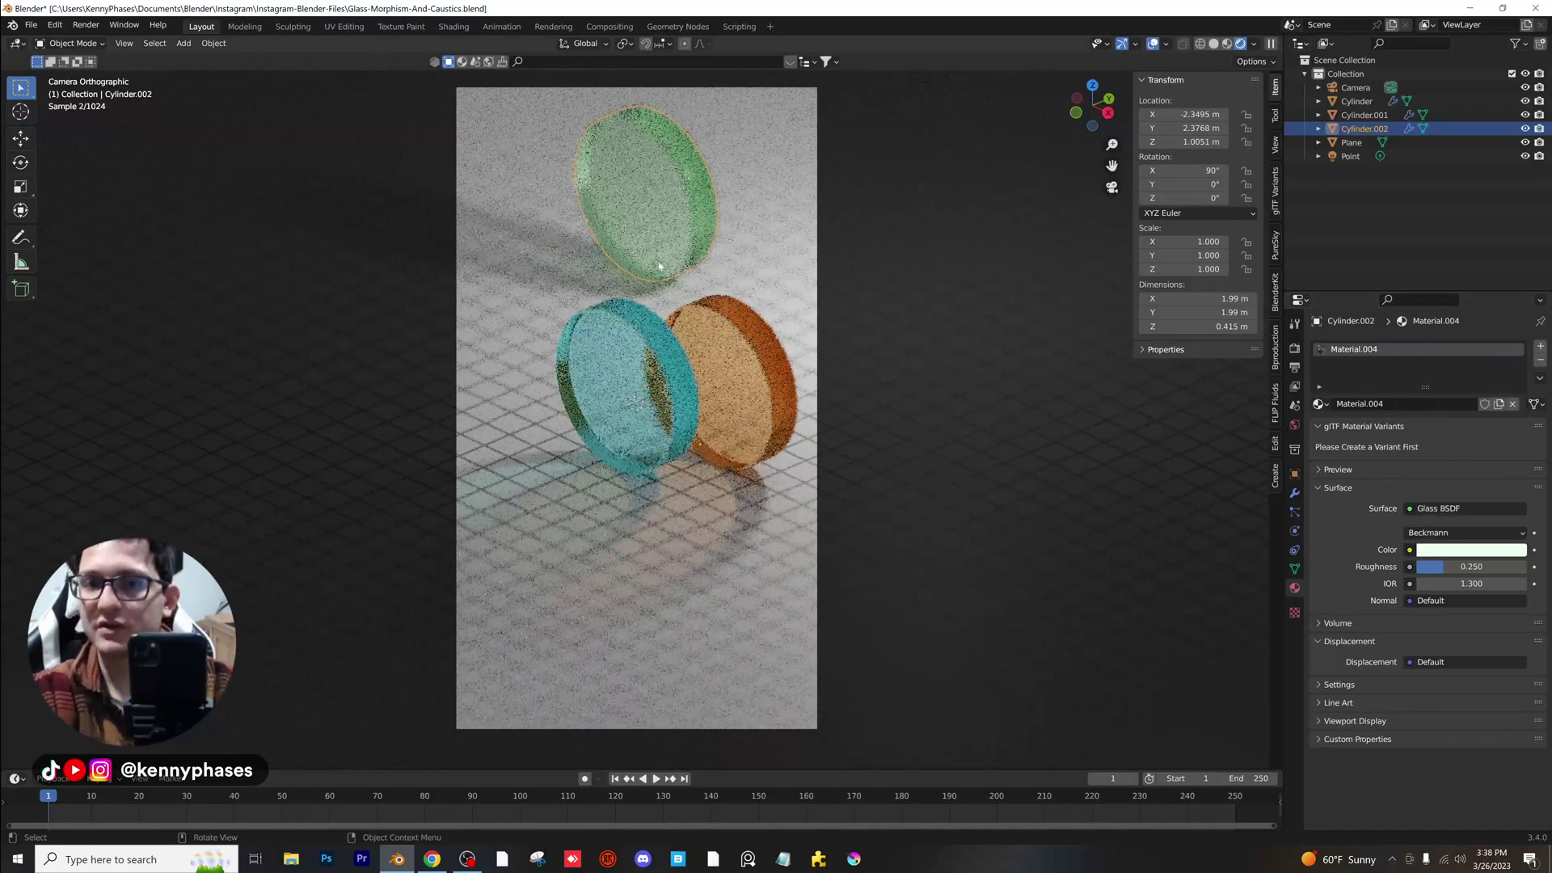
# Try a higher roughness and IOR values of 2 and 1.2 on the green glass, ending with roughness 0.25 and IOR 1.3.
pyautogui.moveTo(1459, 569); pyautogui.dragTo(1528, 570)
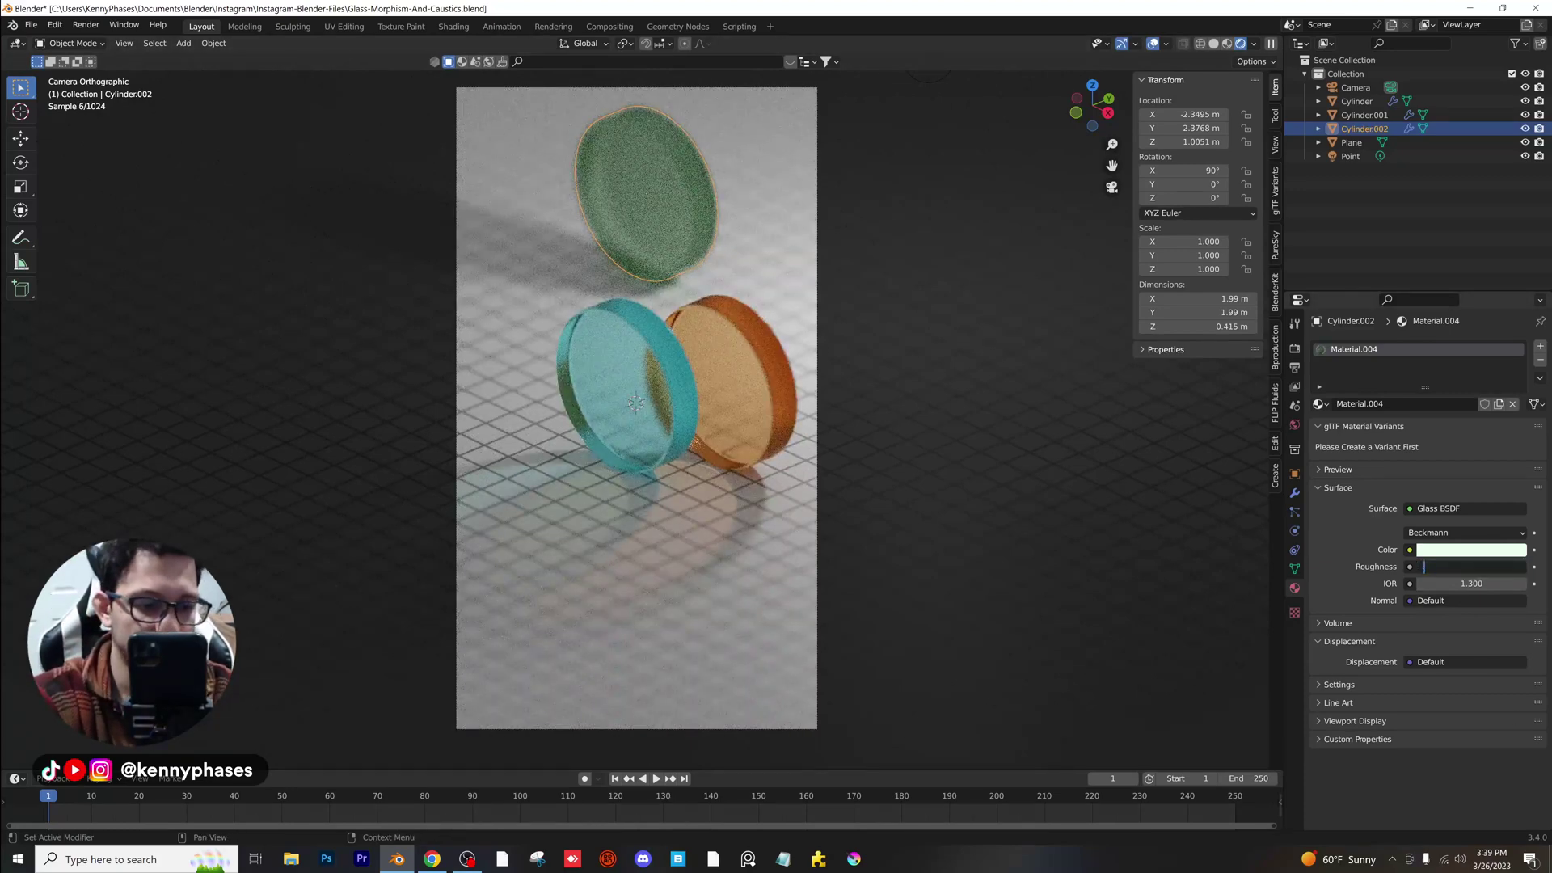
pyautogui.press('Return')
pyautogui.click(1481, 583)
pyautogui.write('2')
pyautogui.press('Return')
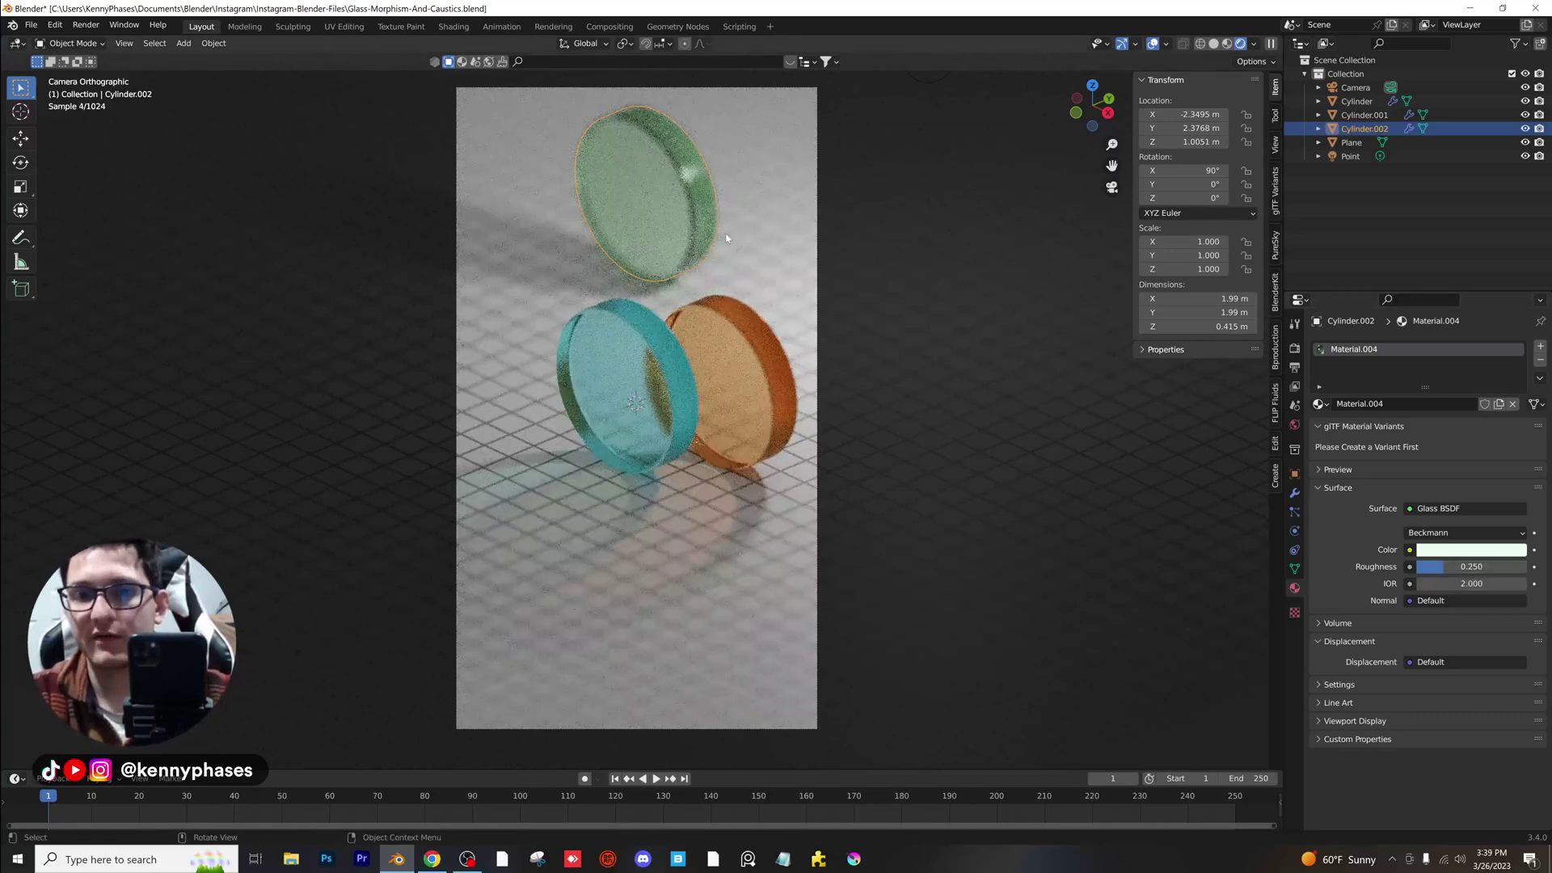
pyautogui.write('1.2')
pyautogui.press('Return')
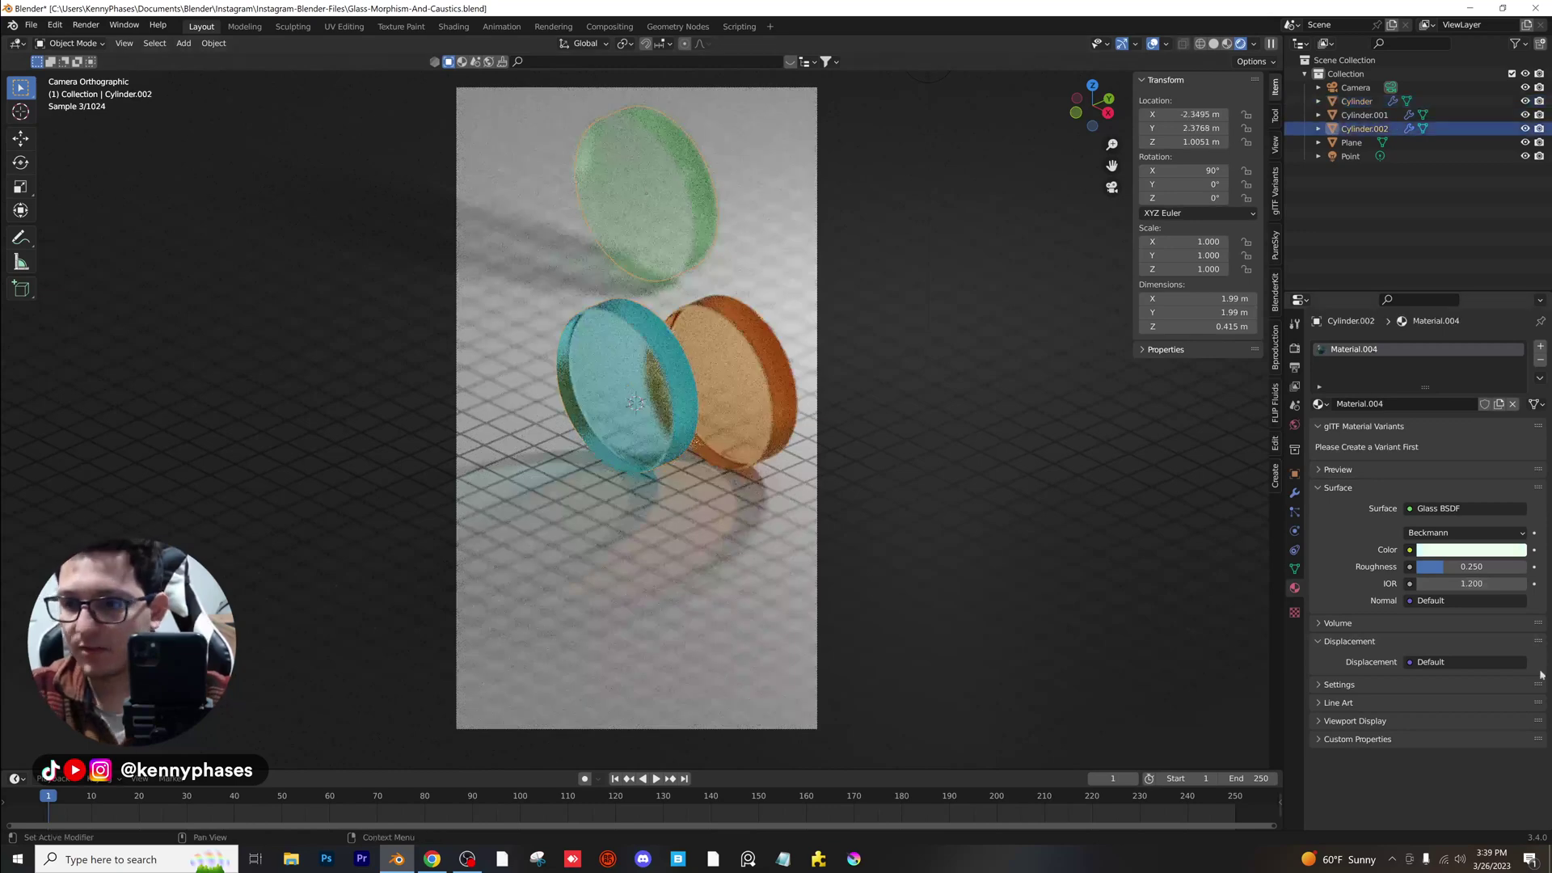
pyautogui.write('1.3')
pyautogui.press('Return')
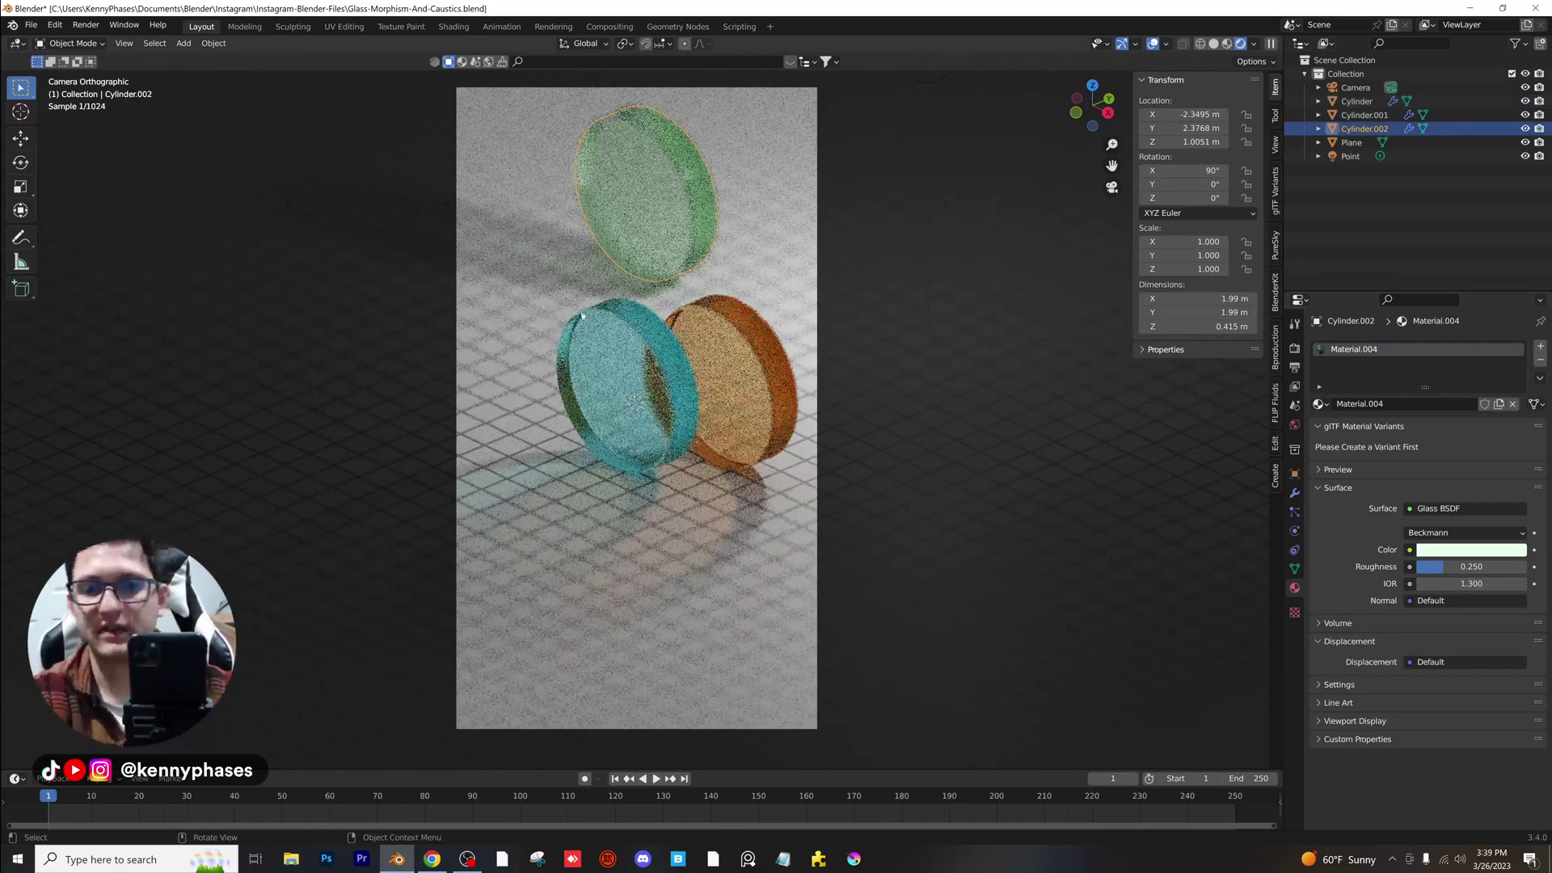
# Save the file and add a new plane in front of the discs at about X 3.11 m, Y -2.83 m.
pyautogui.hotkey('ctrl', 's')
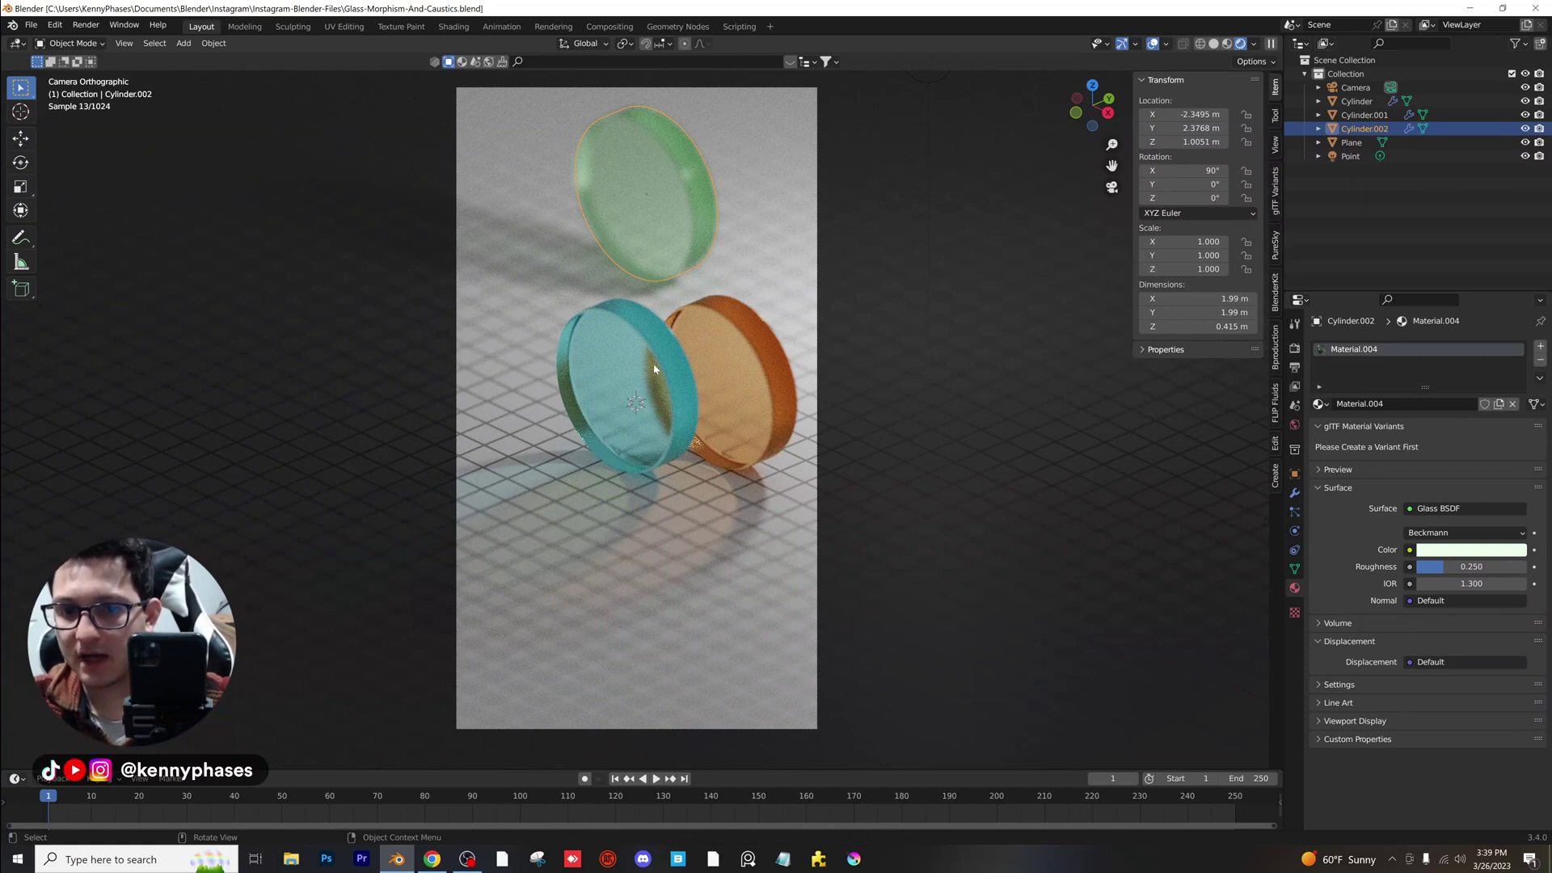
pyautogui.click(183, 42)
pyautogui.moveTo(204, 60)
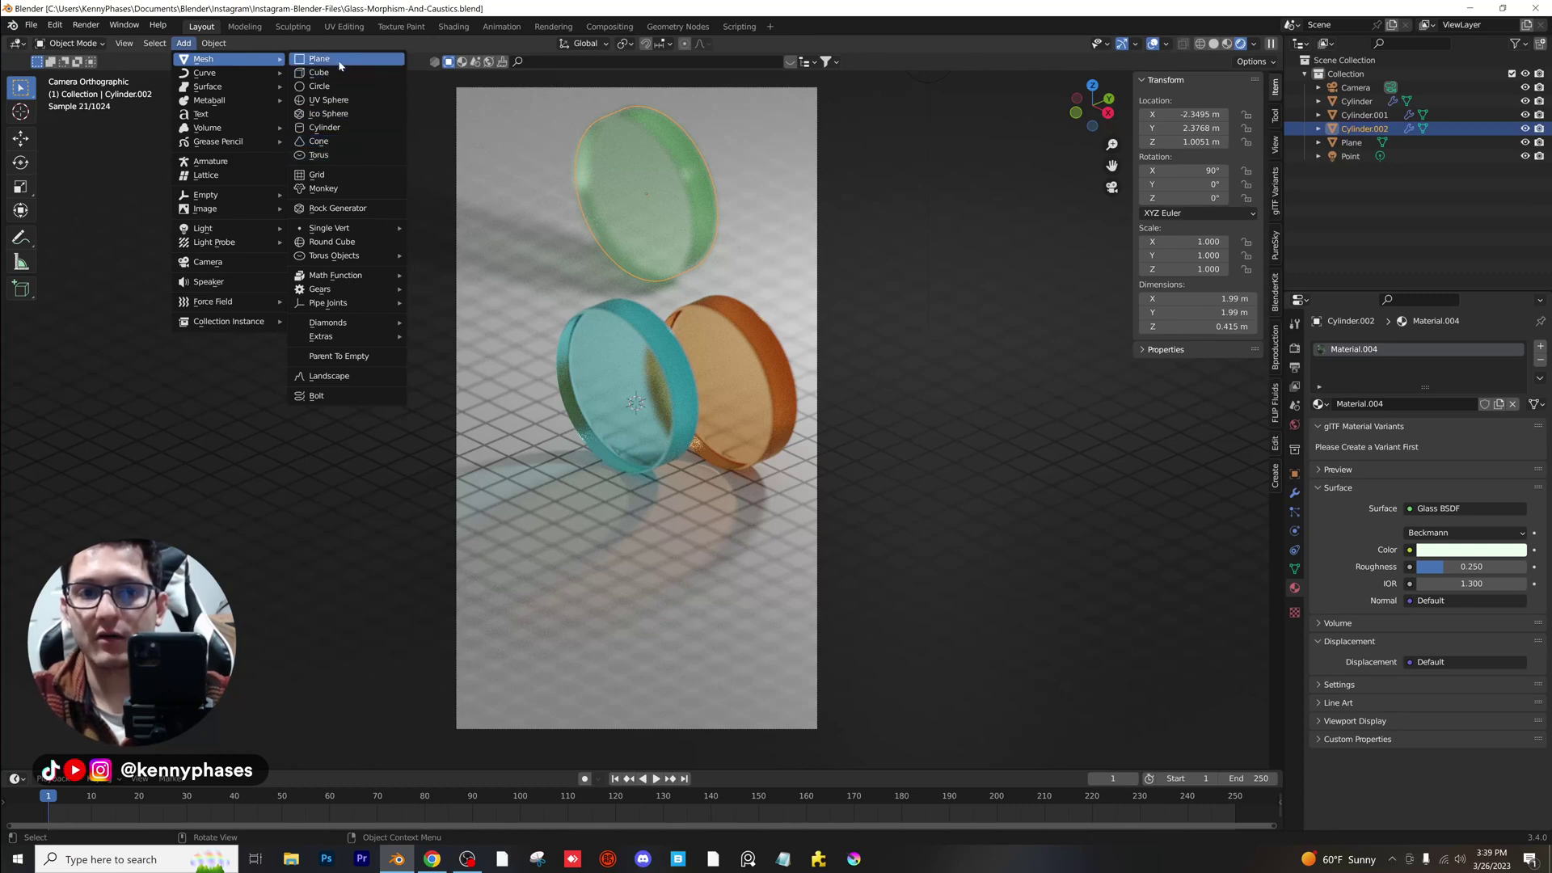
pyautogui.click(339, 65)
pyautogui.scroll(-1, 671, 340)
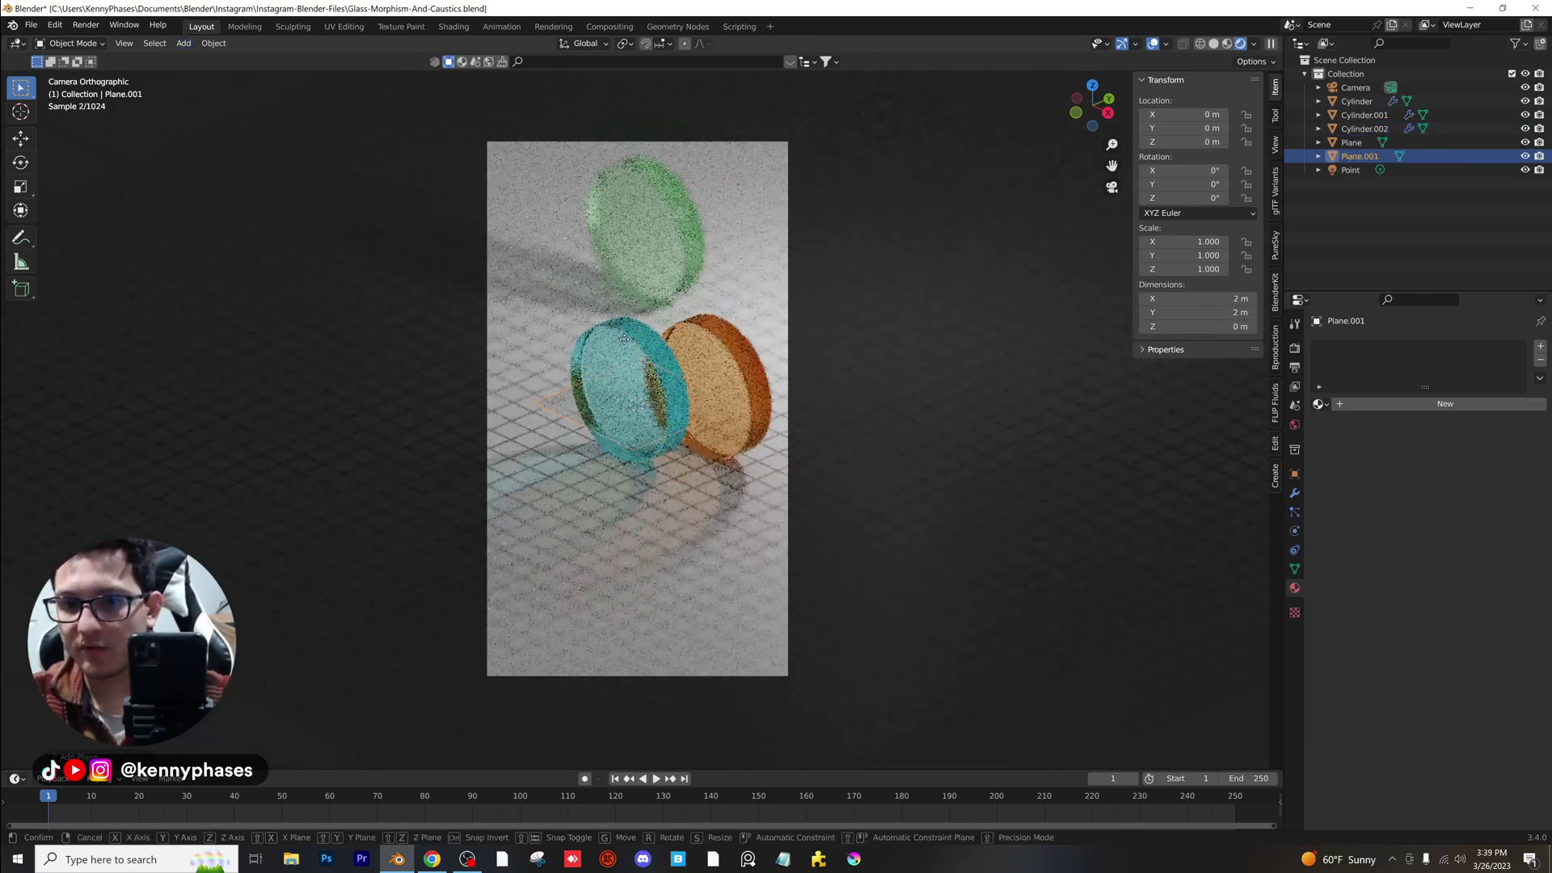
pyautogui.press('g')
pyautogui.press('x')
pyautogui.press('y')
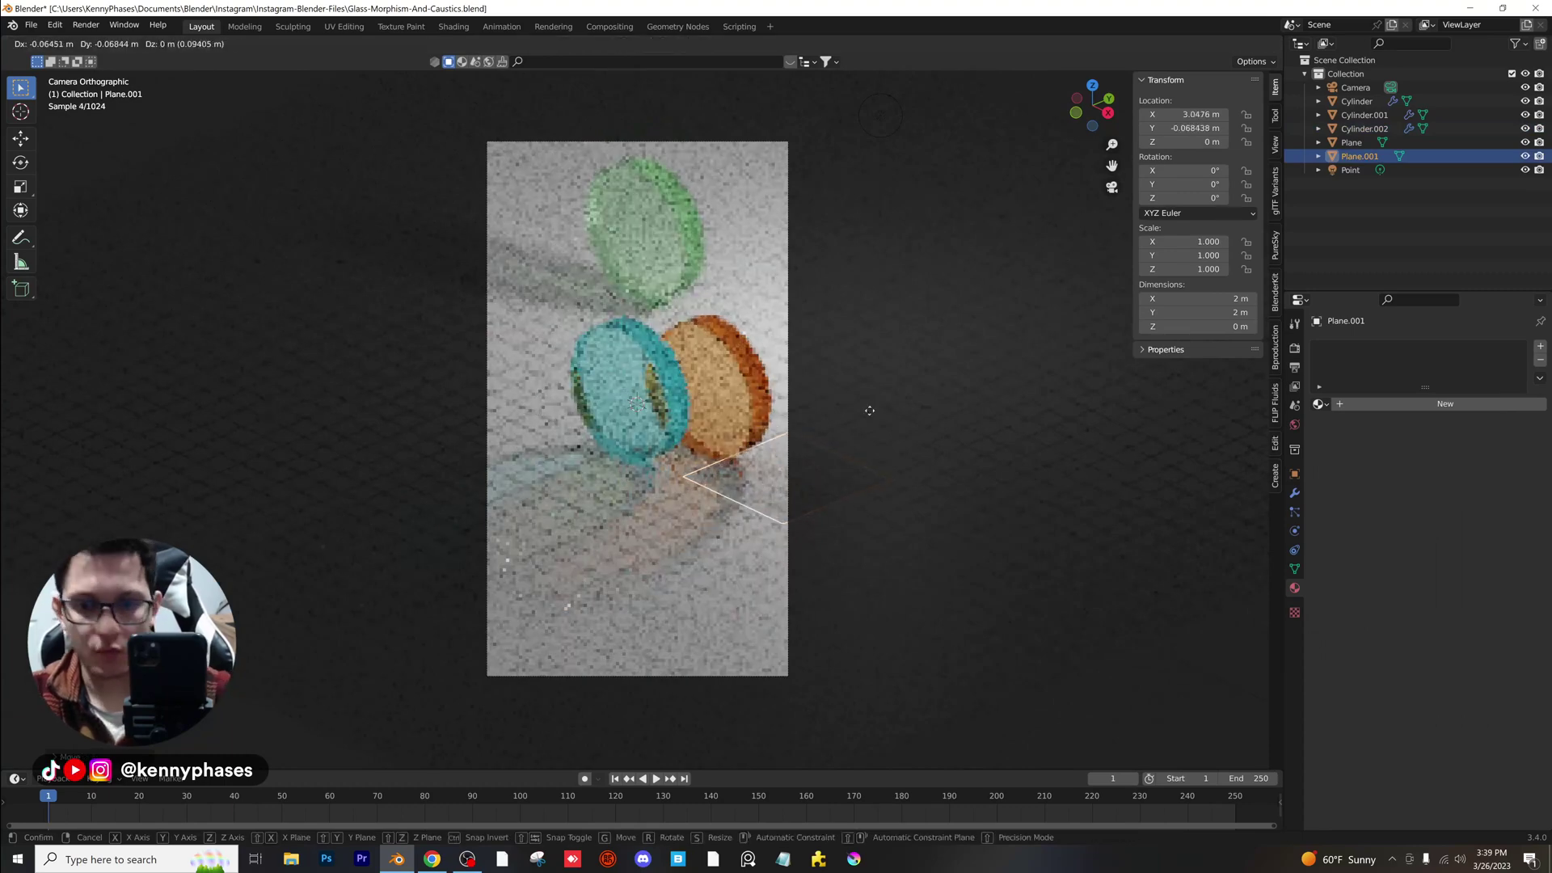
pyautogui.click(729, 559)
# Raise the new plane above the floor along Z to about 0.49 m, keeping it shown in the viewport.
pyautogui.press('h')
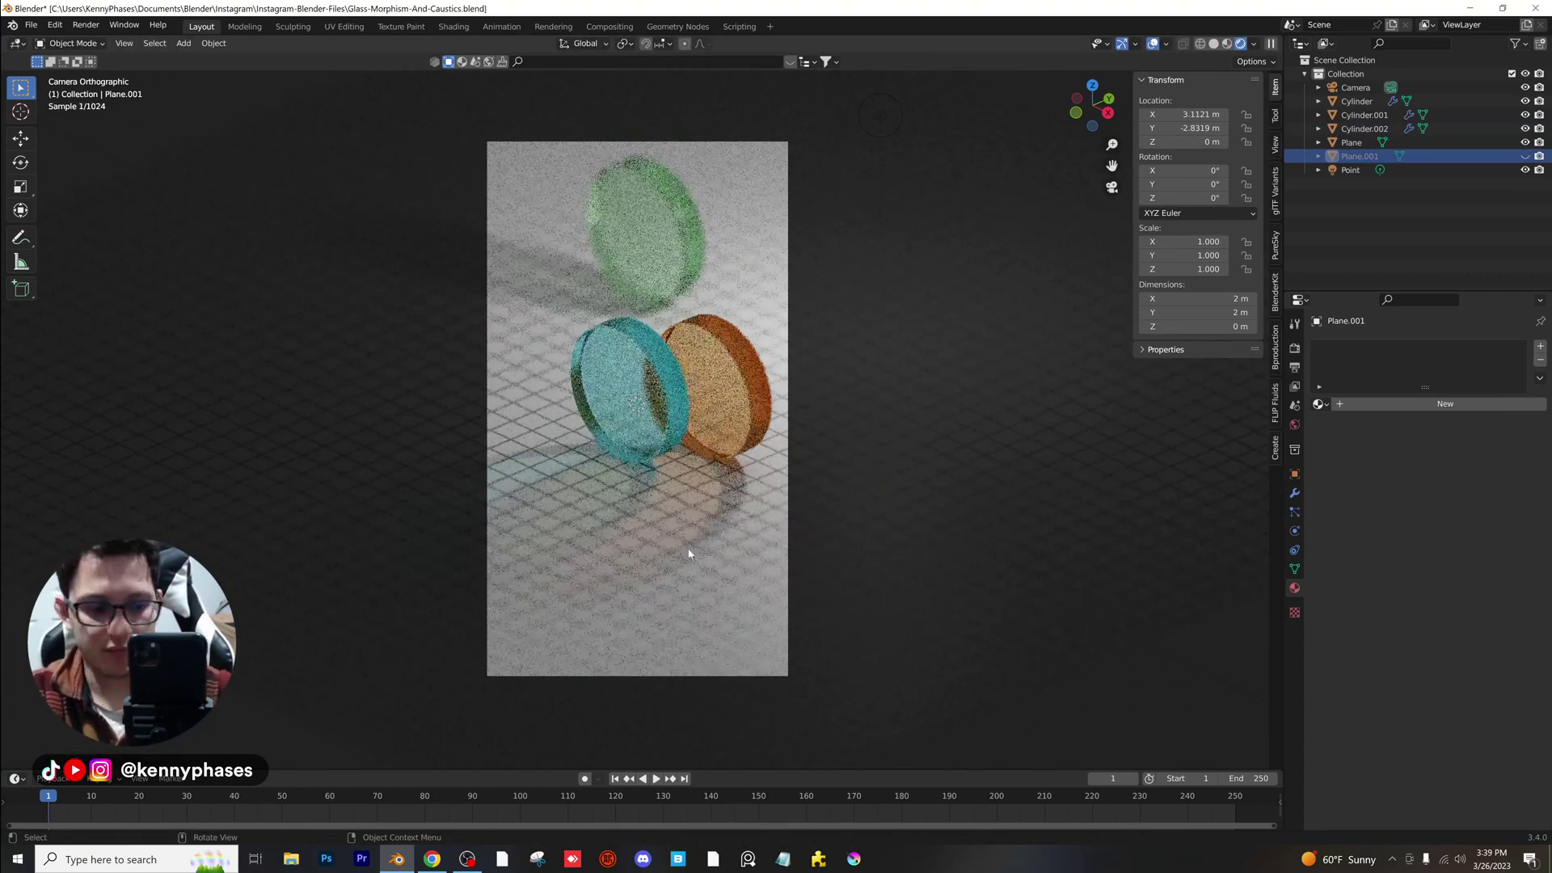
pyautogui.click(1537, 157)
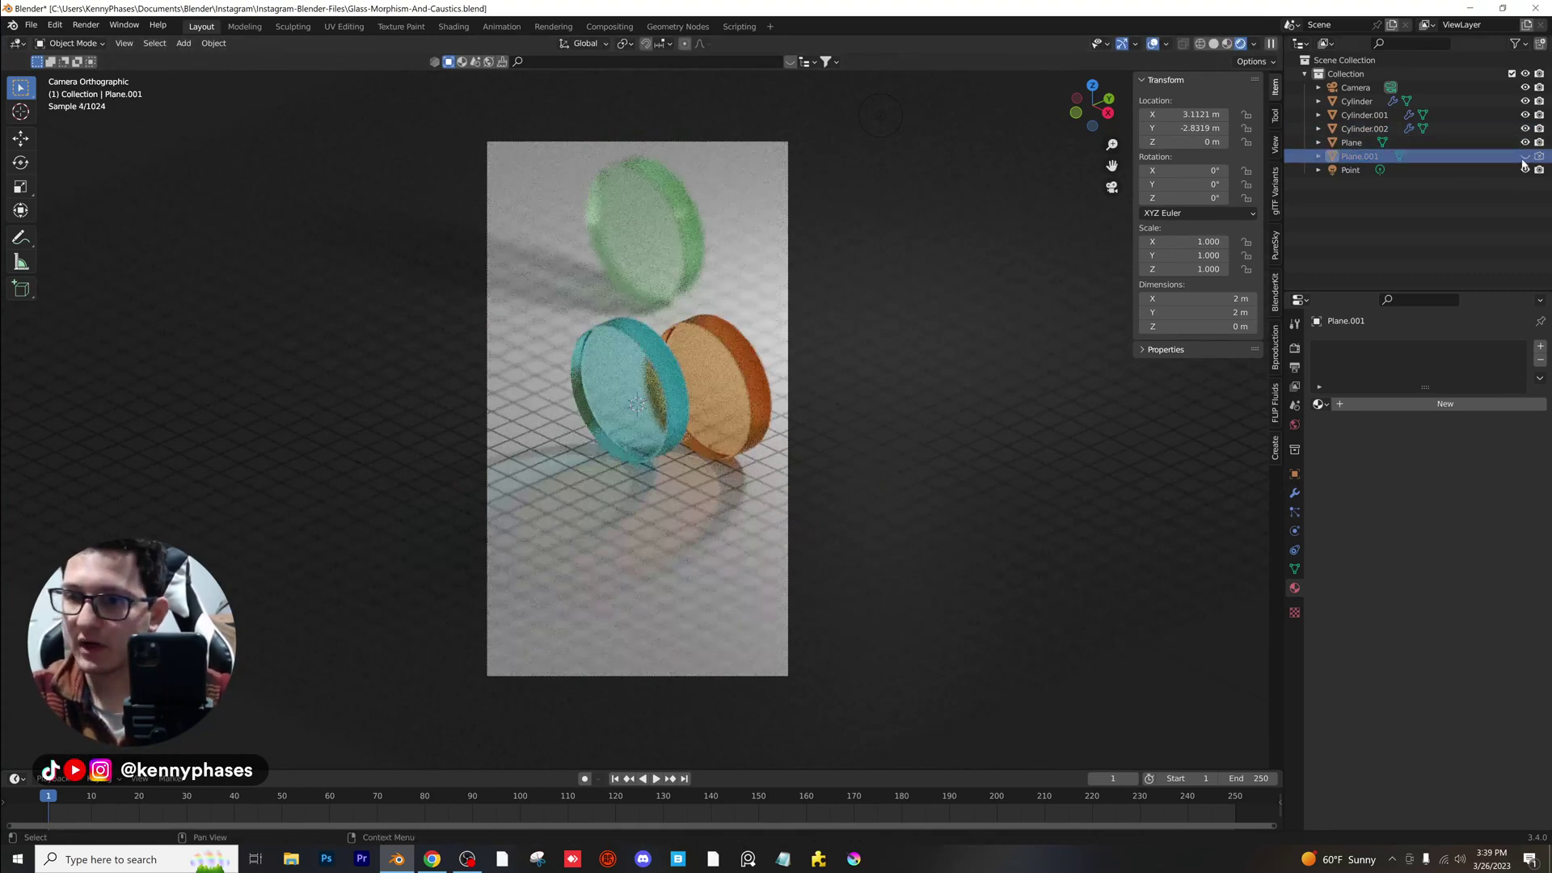
pyautogui.click(1525, 157)
pyautogui.press('g')
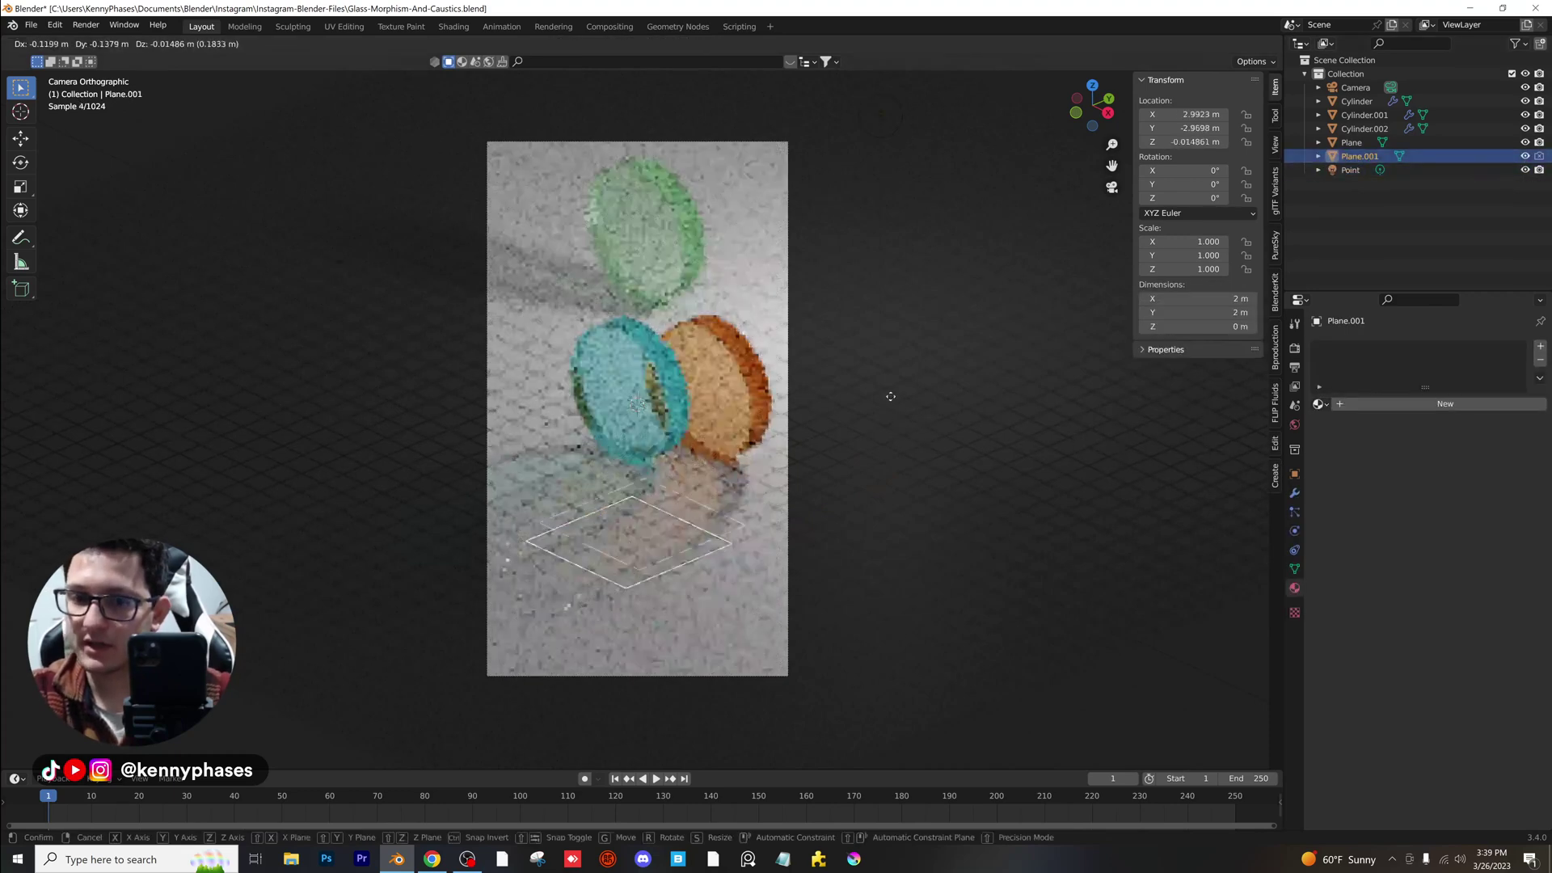
pyautogui.press('z')
pyautogui.click(894, 388)
# Add a Solidify modifier to the new plane.
pyautogui.scroll(2, 674, 575)
pyautogui.moveTo(672, 574); pyautogui.dragTo(674, 579, button='middle')
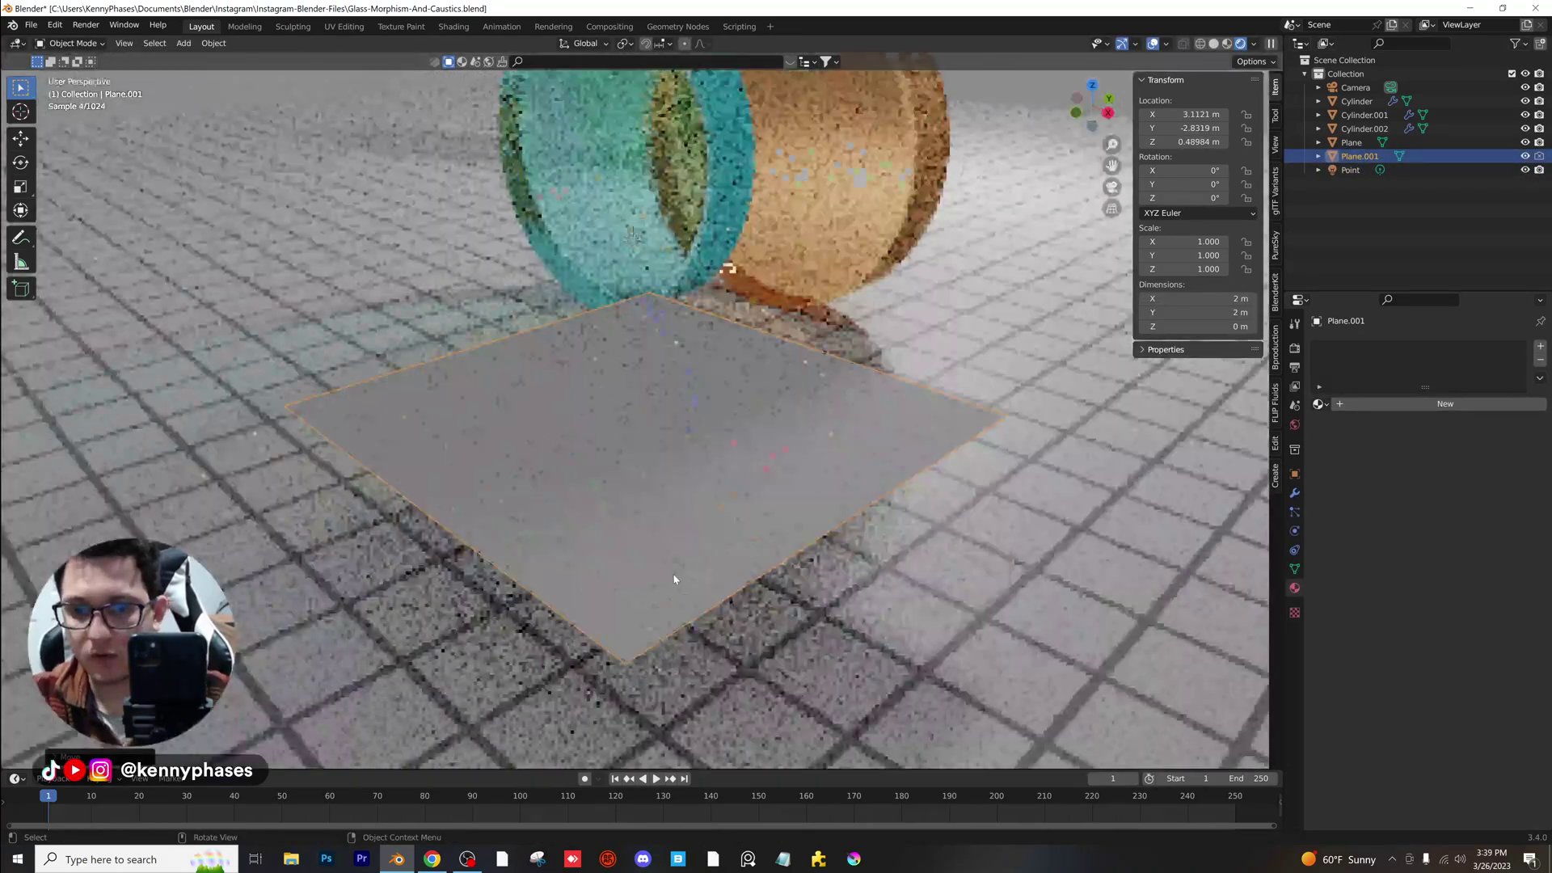
pyautogui.click(1294, 492)
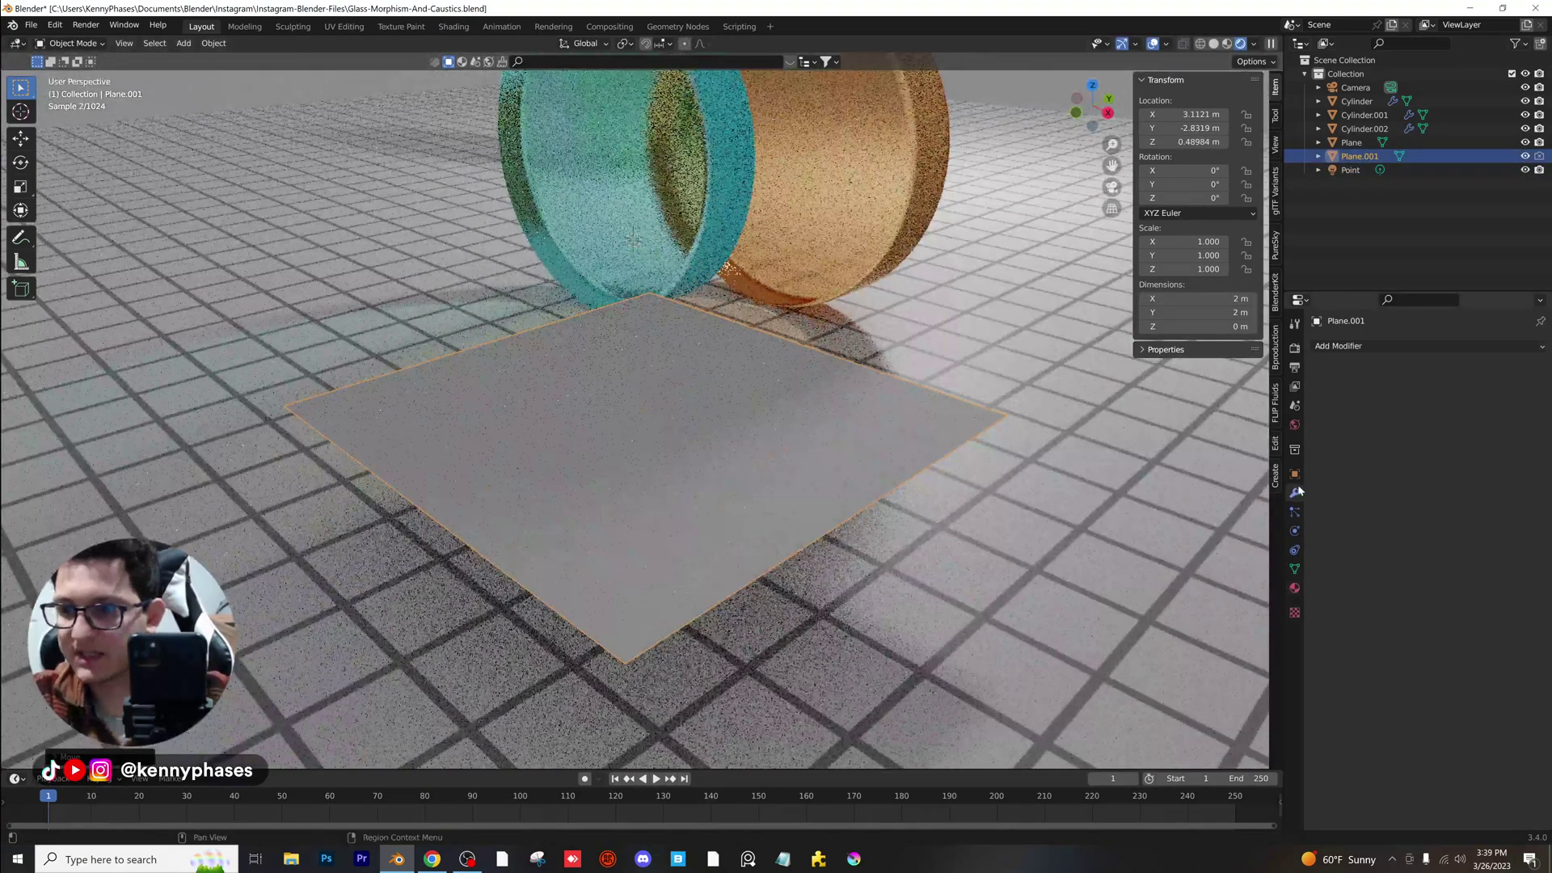
pyautogui.click(1359, 347)
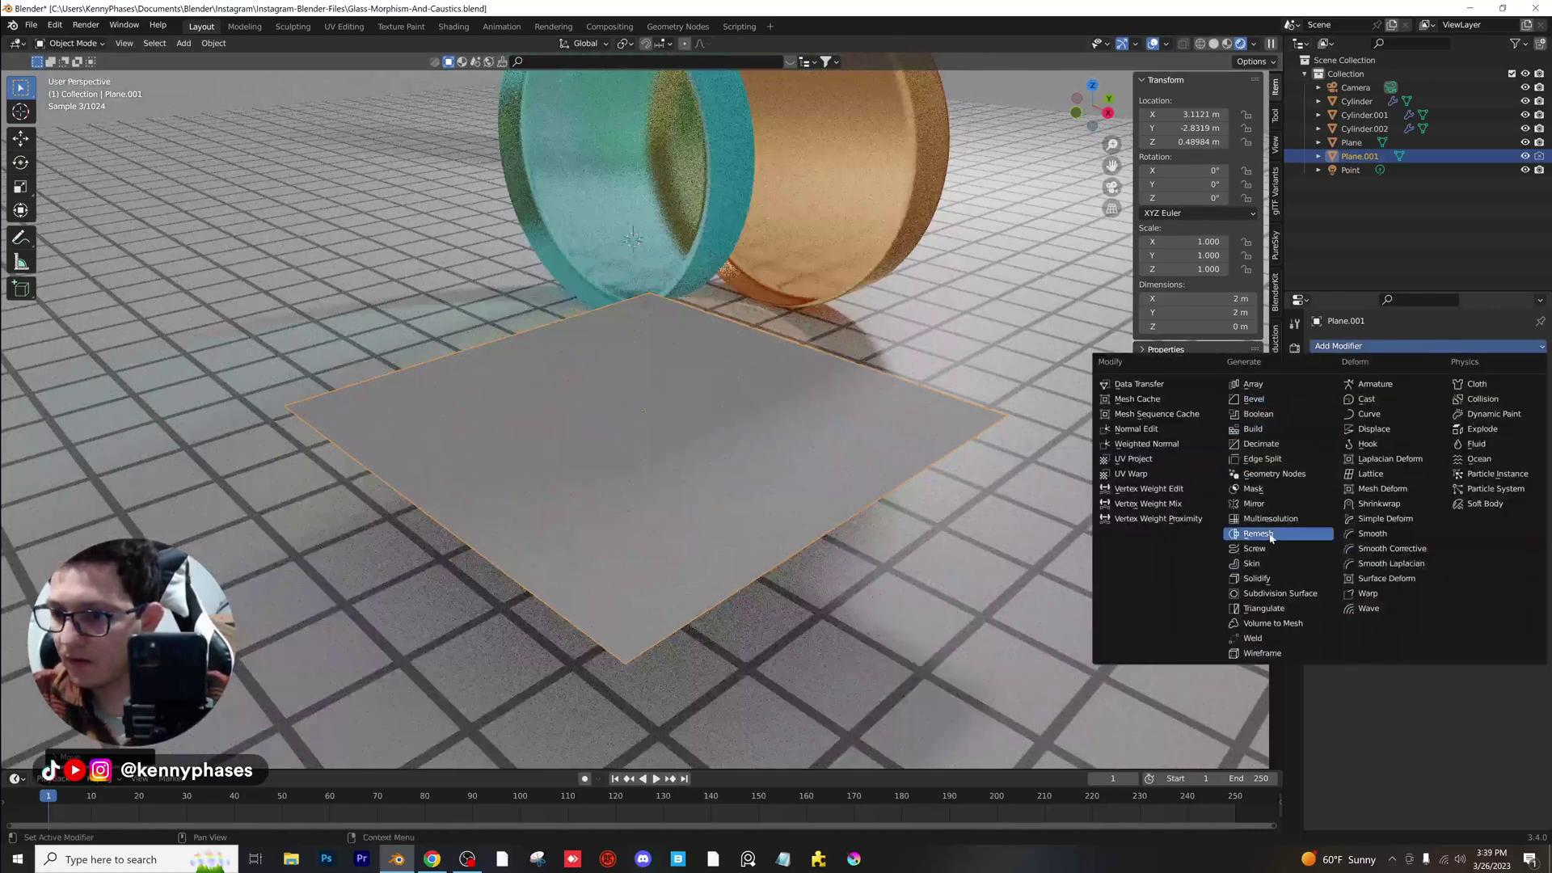
pyautogui.click(1282, 577)
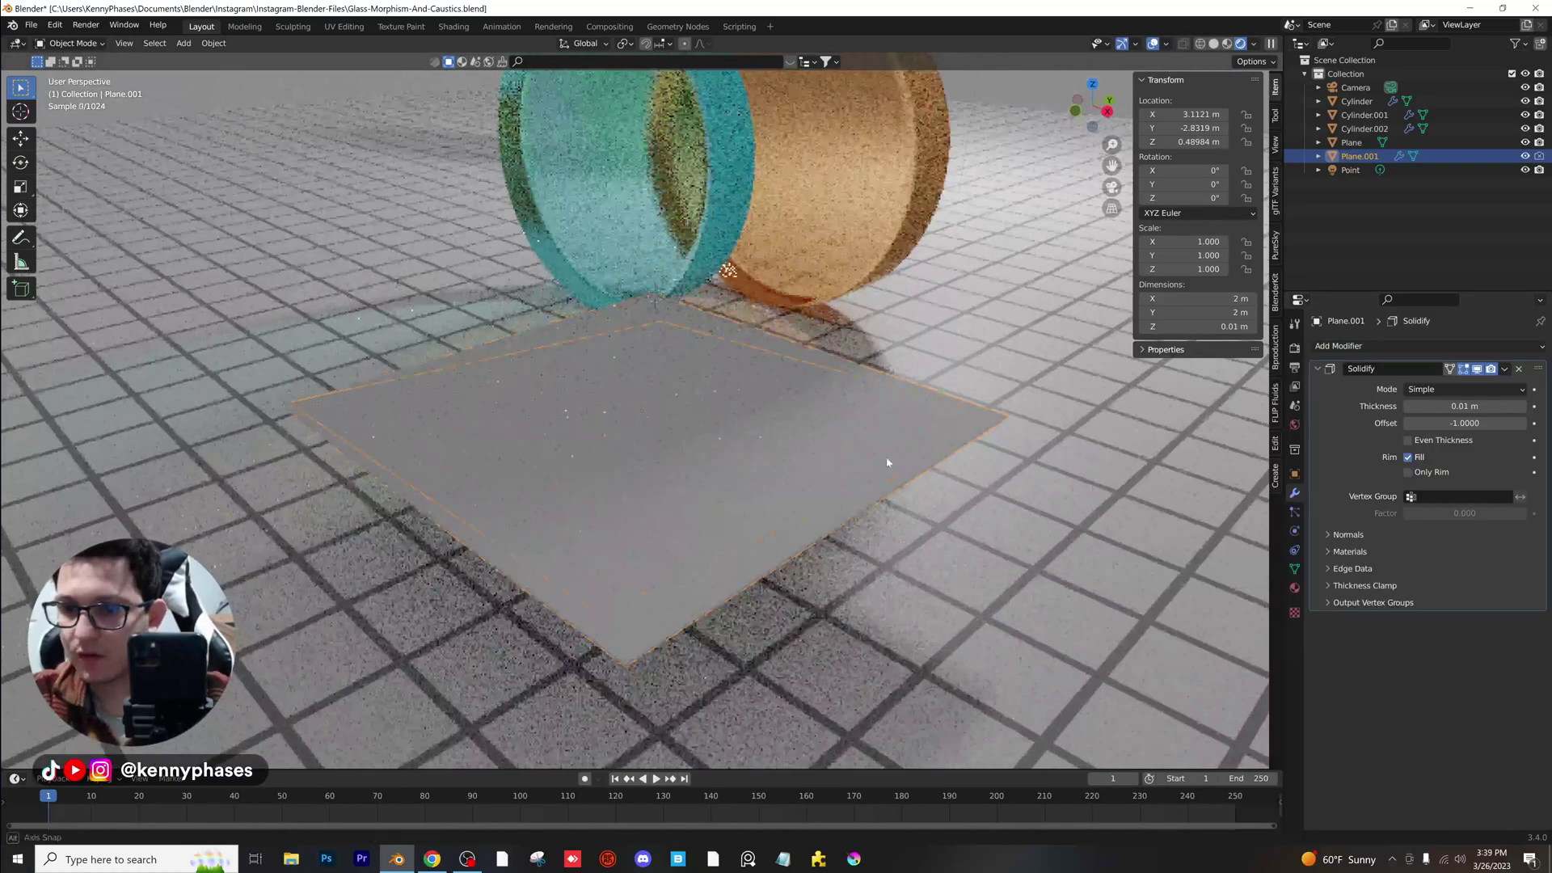
# In solid shading, set the plane's Solidify thickness to about 0.072 m and apply the modifier.
pyautogui.scroll(3, 887, 461)
pyautogui.click(1213, 43)
pyautogui.moveTo(849, 401); pyautogui.dragTo(846, 356, button='middle')
pyautogui.moveTo(1461, 406)
pyautogui.mouseDown()
pyautogui.moveTo(1527, 406)
pyautogui.moveTo(1478, 406)
pyautogui.mouseUp()
pyautogui.moveTo(922, 443)
pyautogui.mouseDown(button='middle')
pyautogui.moveTo(923, 466)
pyautogui.moveTo(929, 453)
pyautogui.mouseUp(button='middle')
pyautogui.moveTo(1432, 406); pyautogui.dragTo(1453, 407)
pyautogui.click(1504, 368)
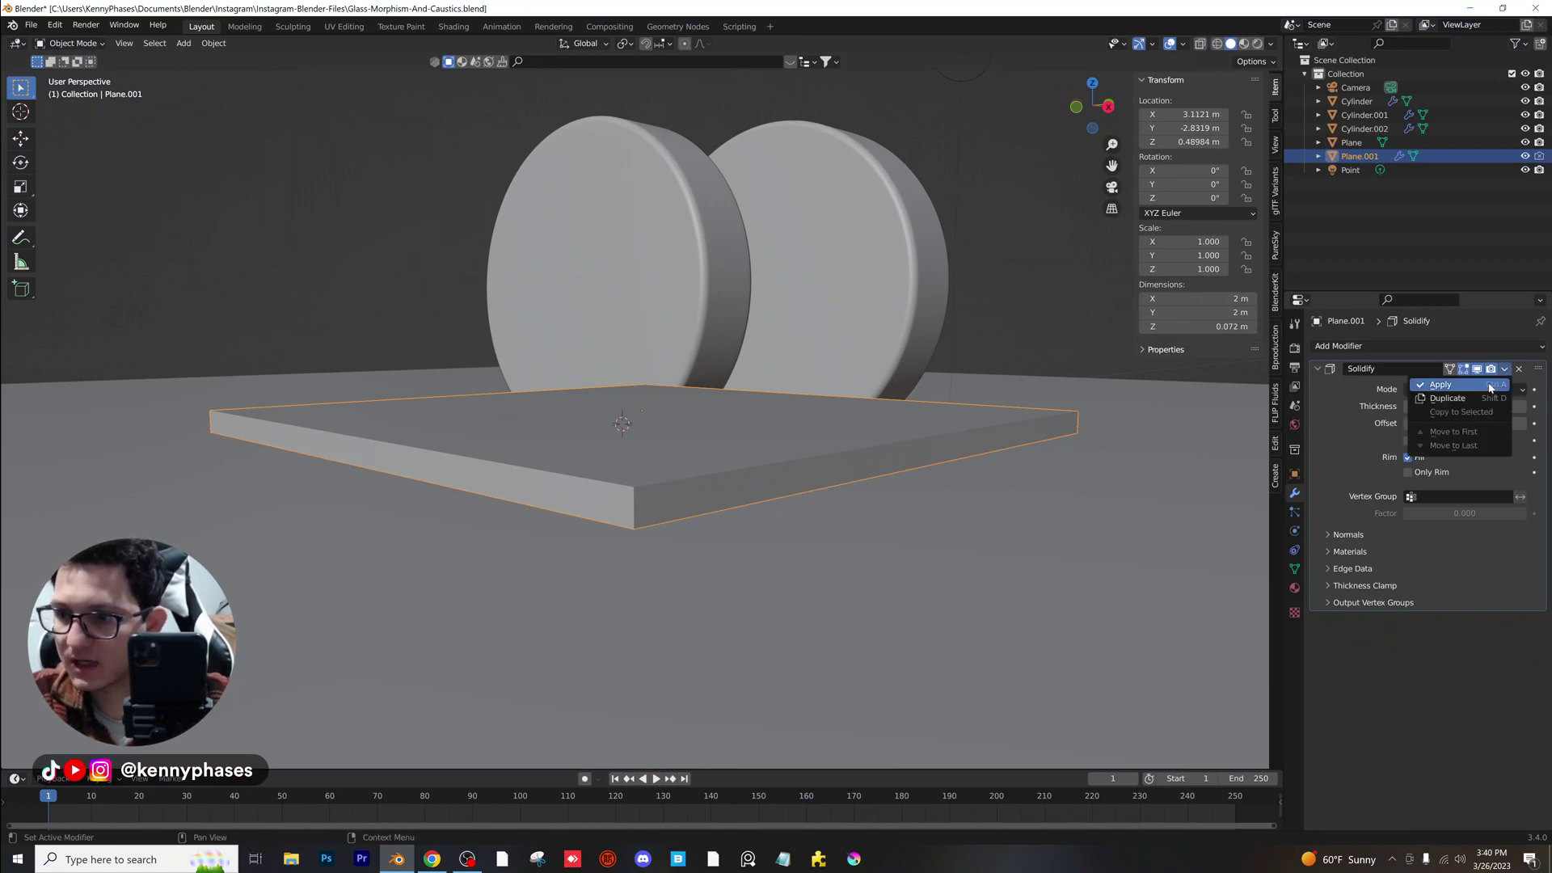
pyautogui.click(1438, 385)
# Add a Bevel modifier to the slab with an amount of 0.018 m and 6 segments, and shade it smooth.
pyautogui.click(1380, 353)
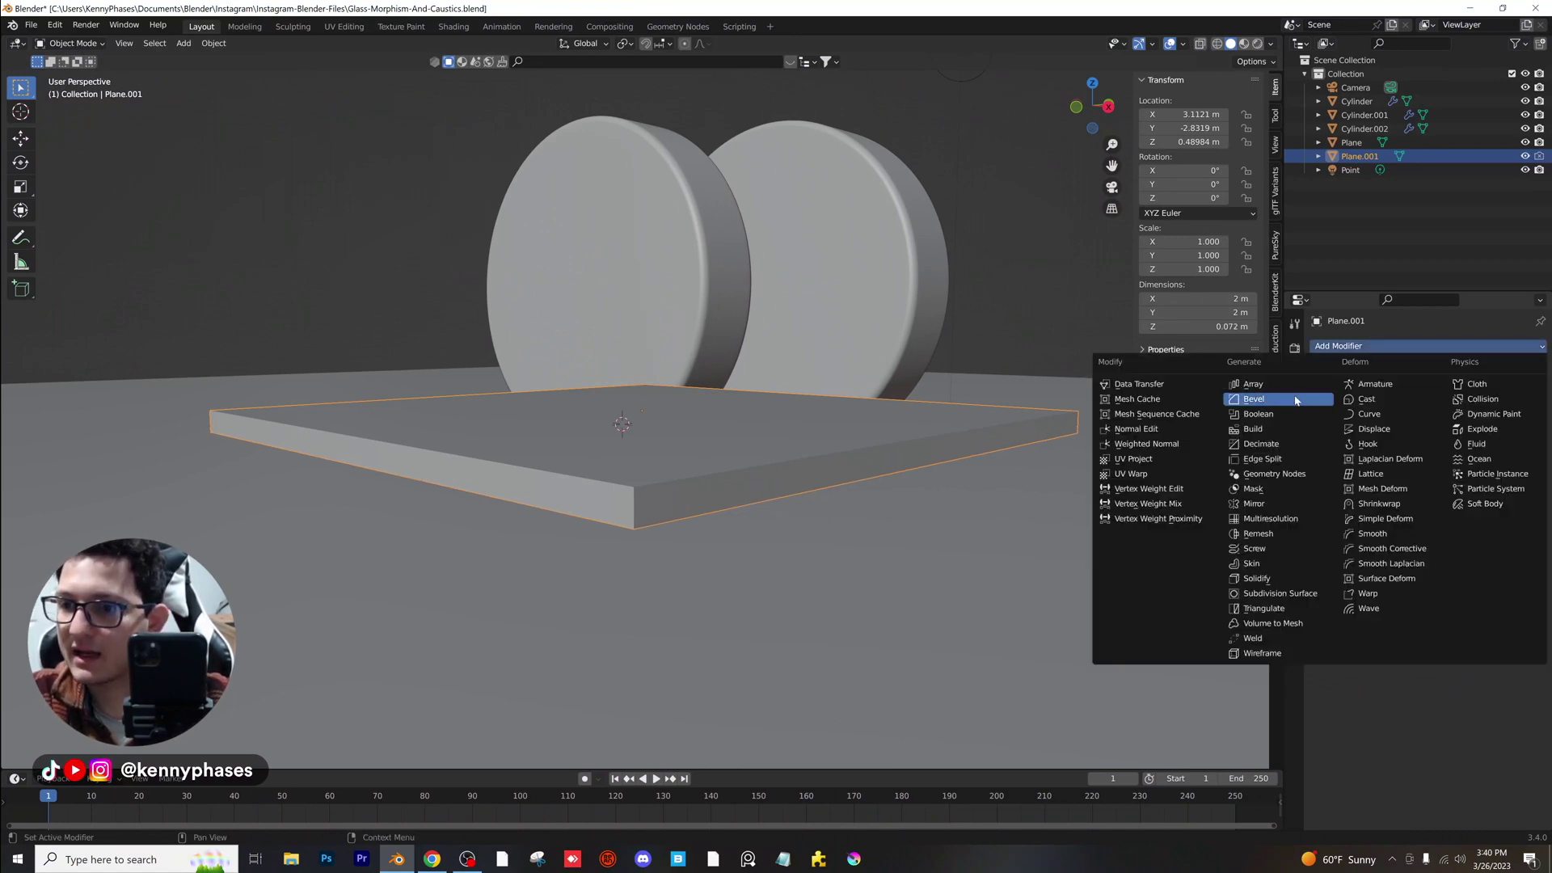
pyautogui.click(1265, 396)
pyautogui.moveTo(1473, 421); pyautogui.dragTo(1483, 438)
pyautogui.rightClick(793, 479)
pyautogui.click(793, 477)
pyautogui.moveTo(793, 477)
pyautogui.mouseDown(button='middle')
pyautogui.moveTo(755, 461)
pyautogui.moveTo(735, 476)
pyautogui.mouseUp(button='middle')
# In the rendered camera view, stand the slab upright by setting its X rotation to -90°.
pyautogui.press('KP_0')
pyautogui.press('z')
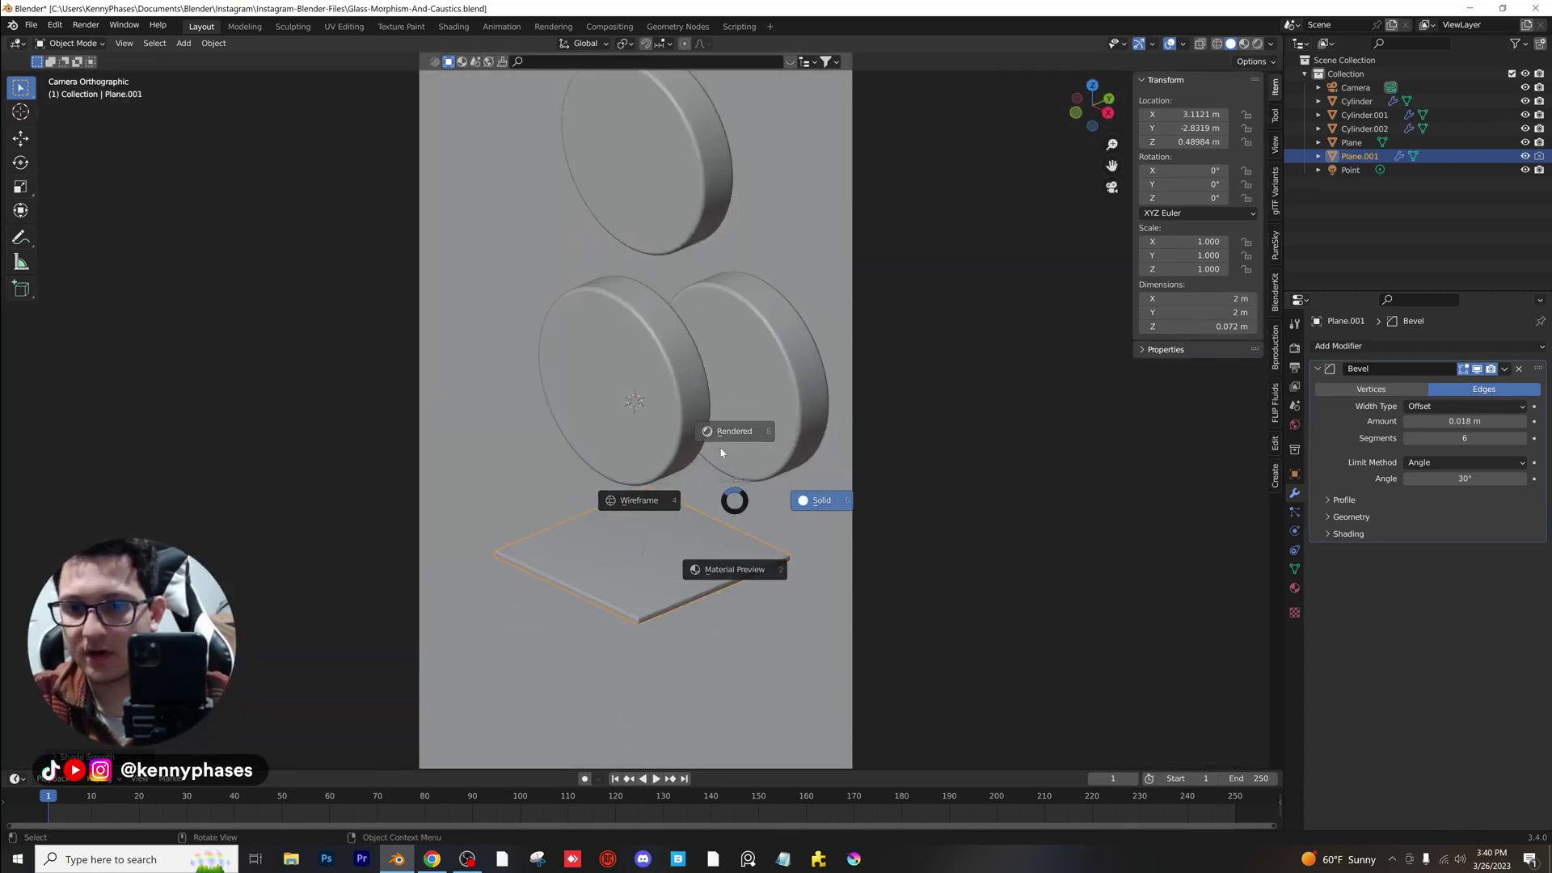
pyautogui.click(714, 420)
pyautogui.click(1162, 170)
pyautogui.write('-90')
pyautogui.press('Return')
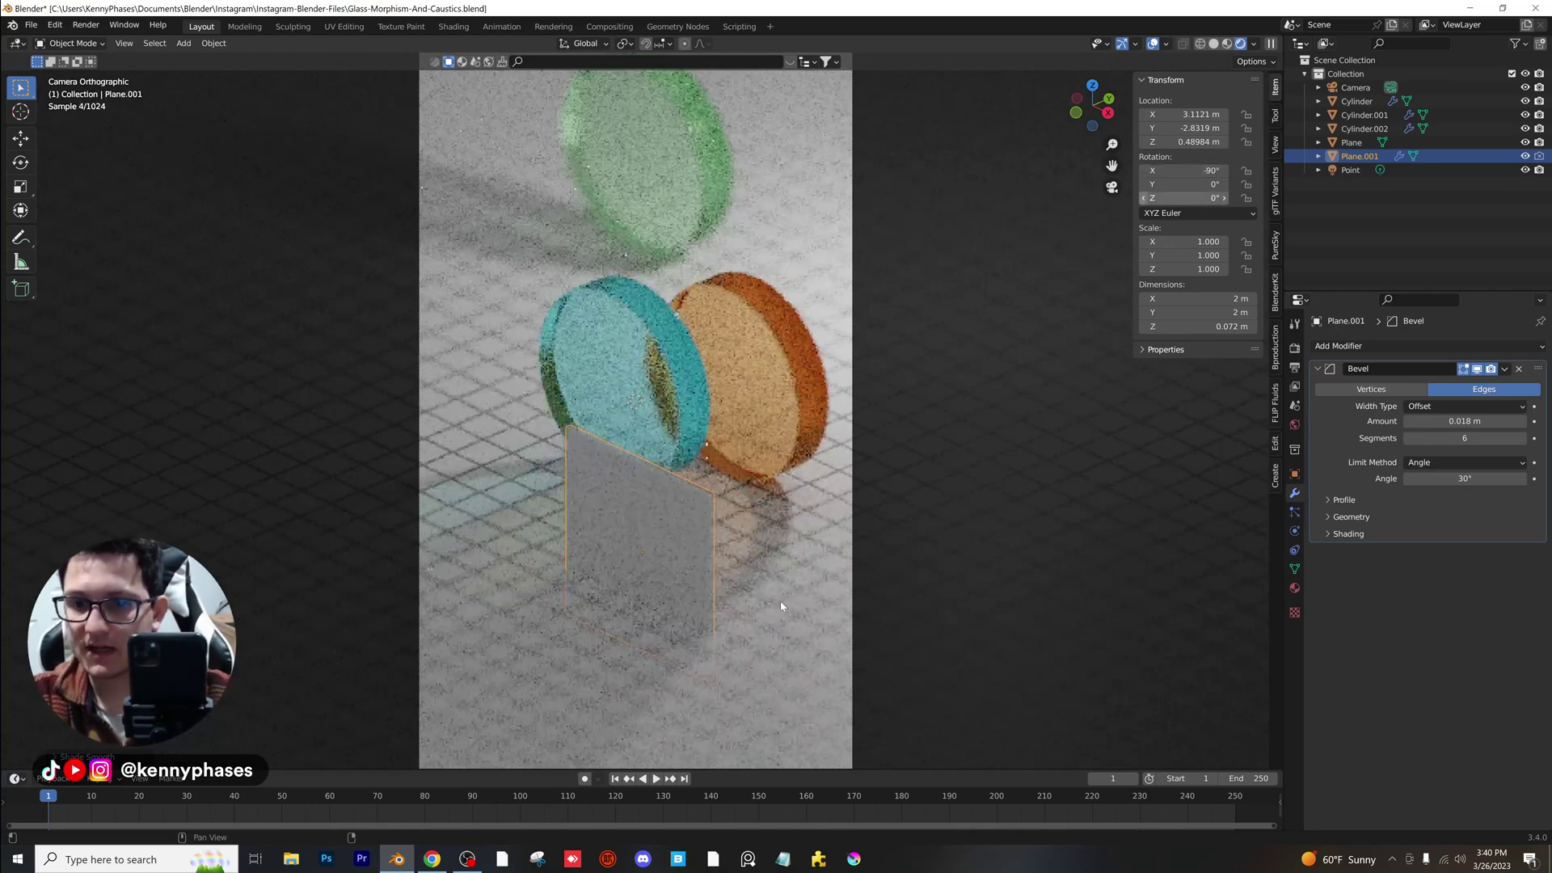
# Raise the upright slab along Z to about 1.21 m.
pyautogui.press('g')
pyautogui.press('z')
pyautogui.click(644, 460)
pyautogui.press('g')
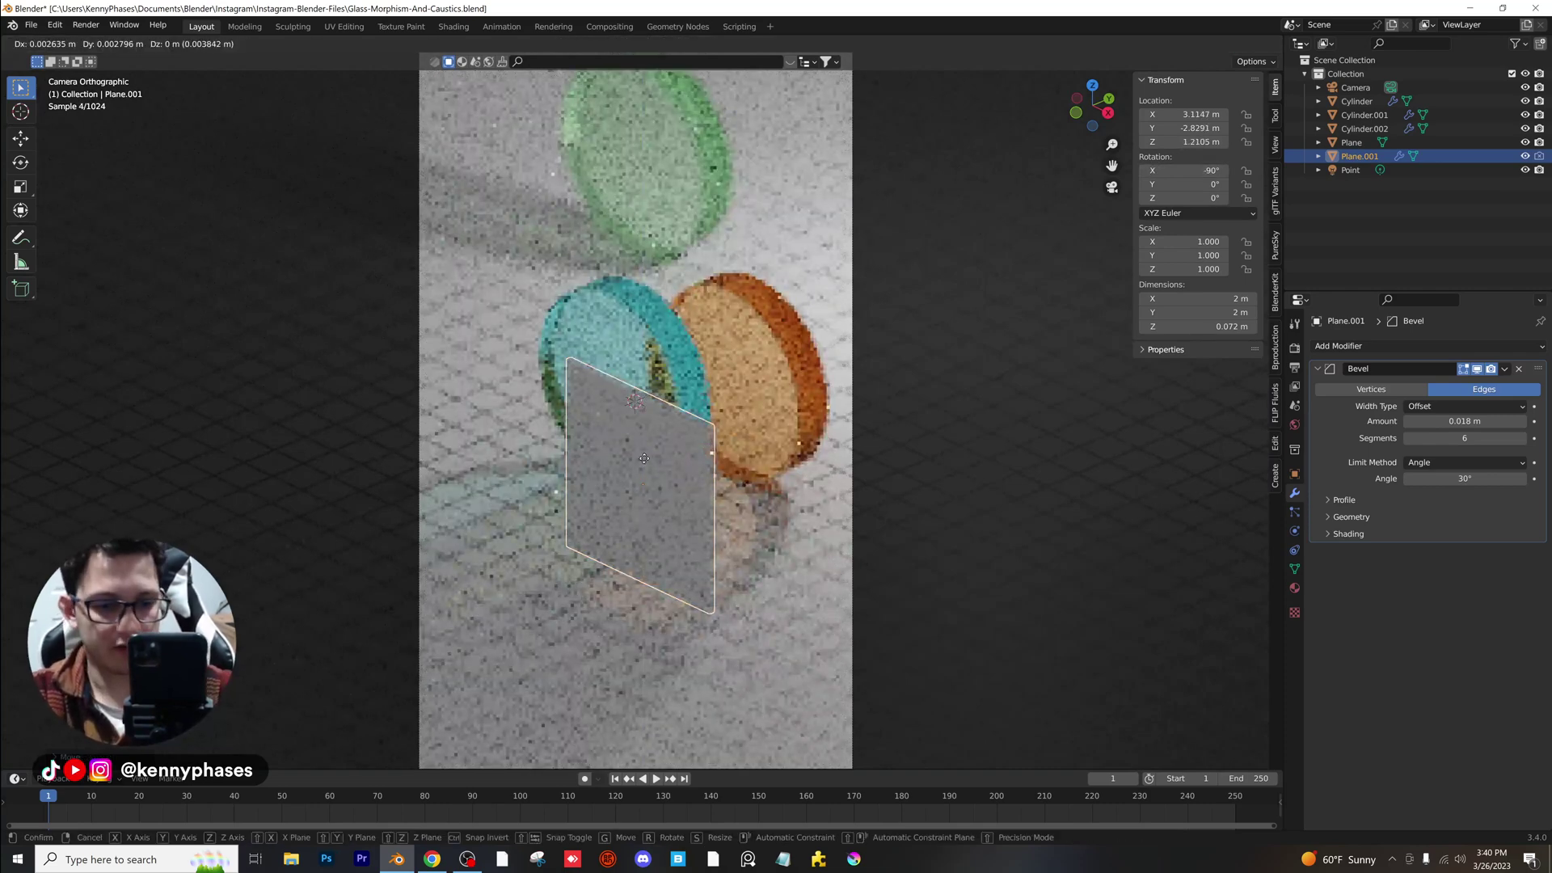
pyautogui.click(733, 527)
# Move the slab along X to about 4.52 m and lower it along Z to about 1.11 m.
pyautogui.press('g')
pyautogui.press('x')
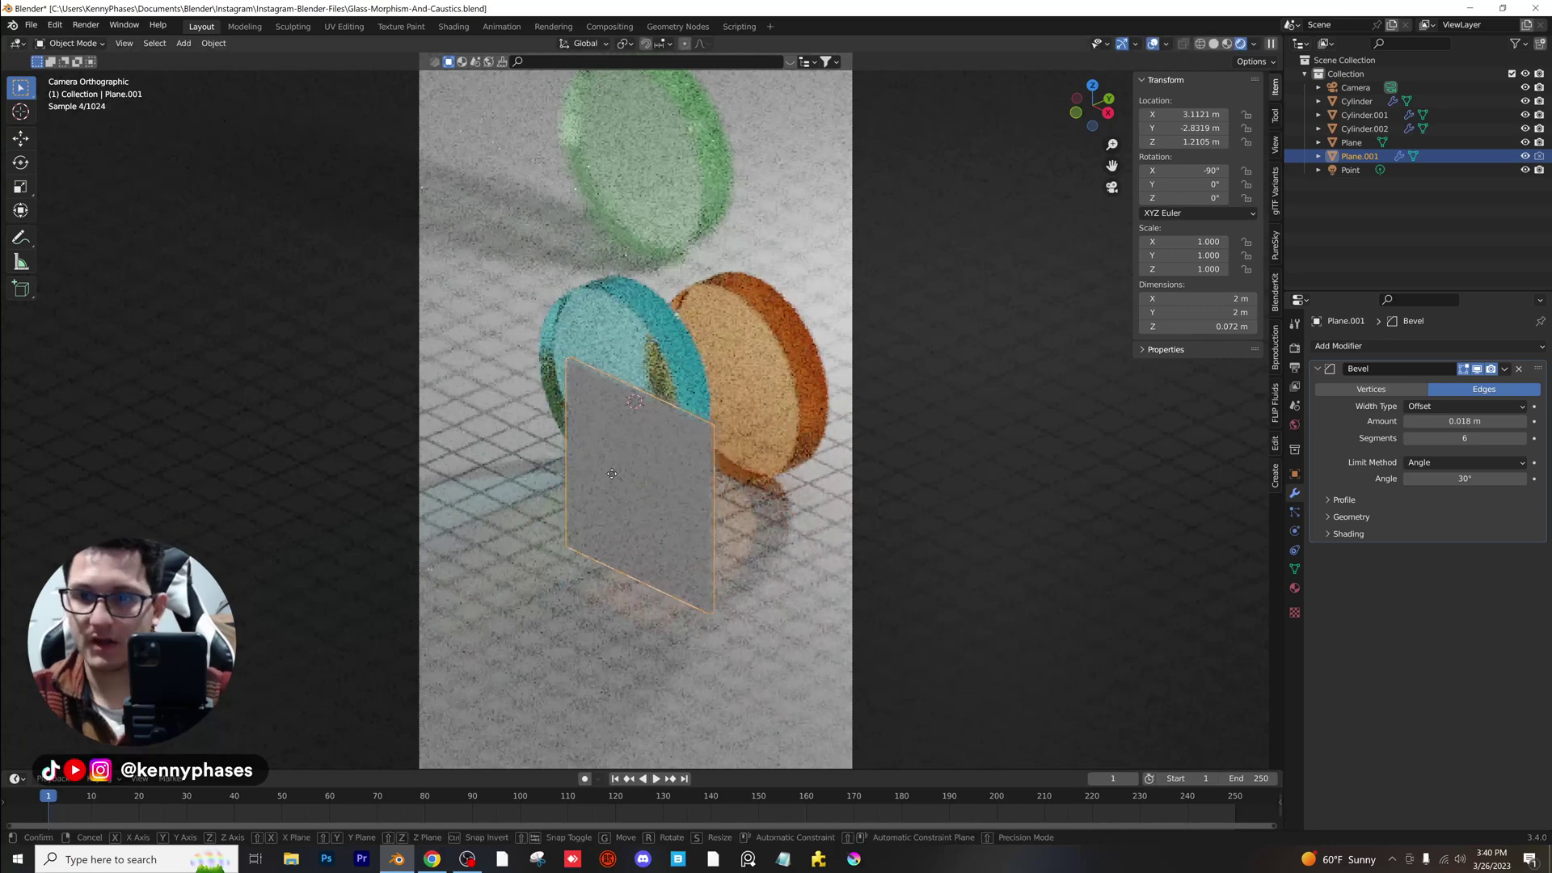
pyautogui.click(729, 548)
pyautogui.keyDown('shift'); pyautogui.moveTo(788, 556); pyautogui.dragTo(768, 478, button='middle'); pyautogui.keyUp('shift')
pyautogui.press('g')
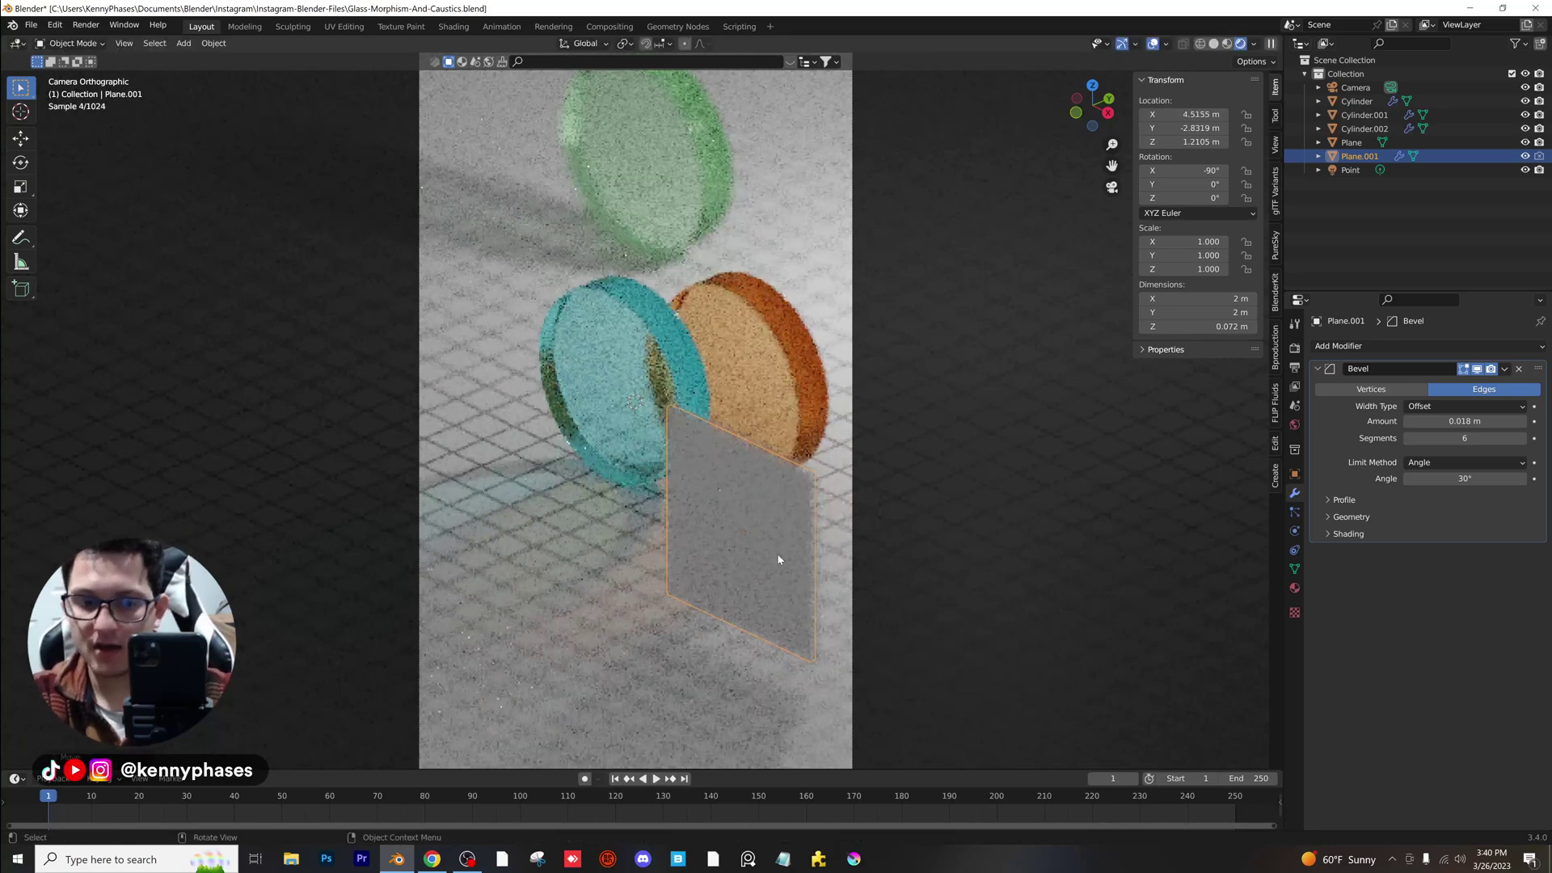
pyautogui.press('z')
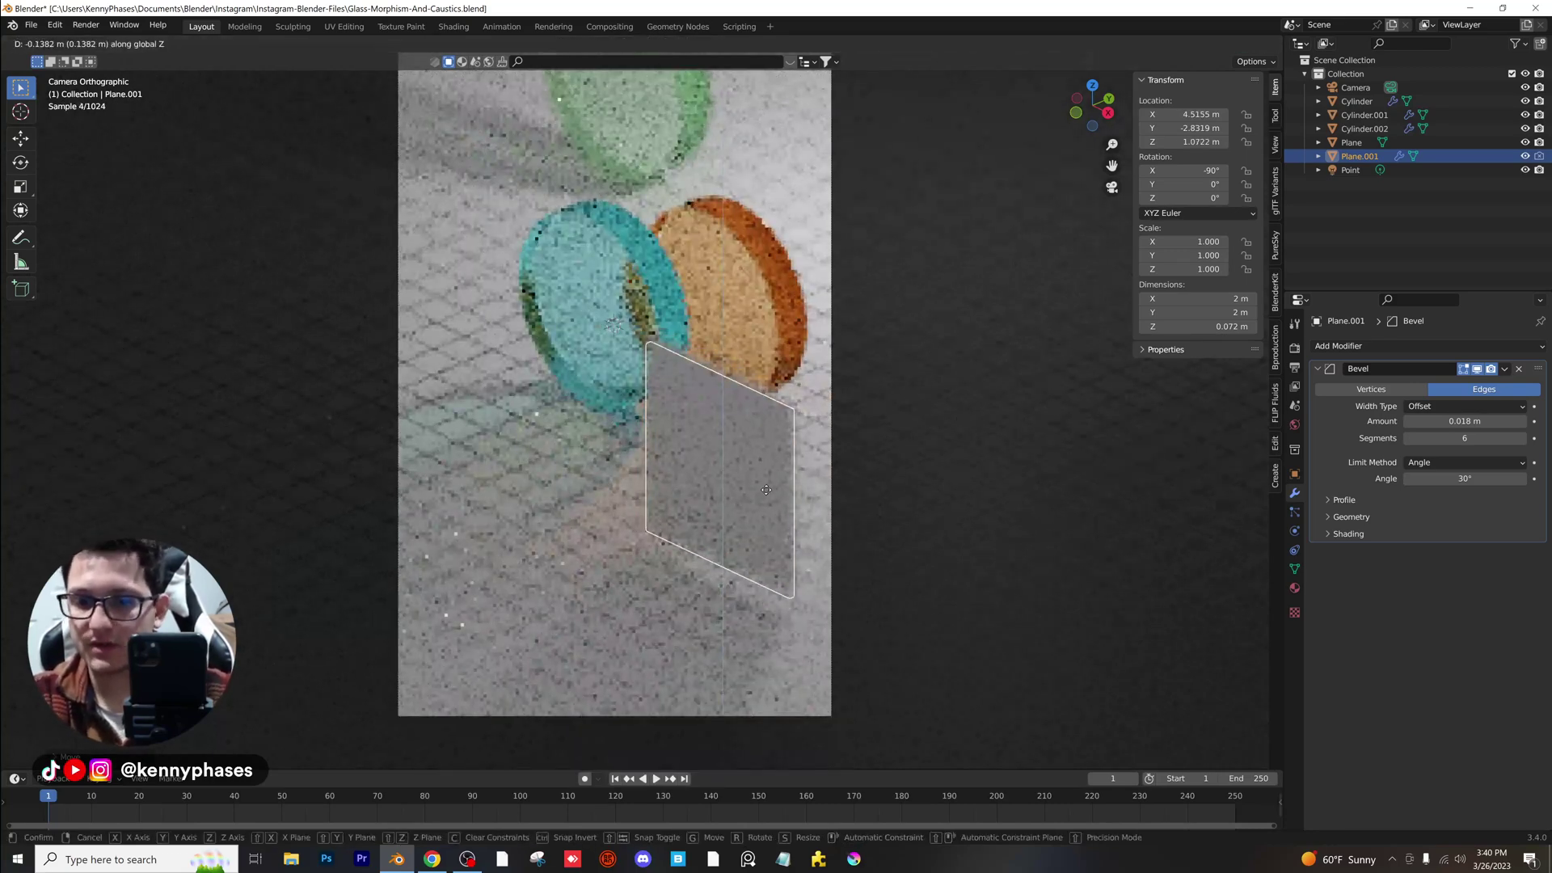
pyautogui.click(767, 479)
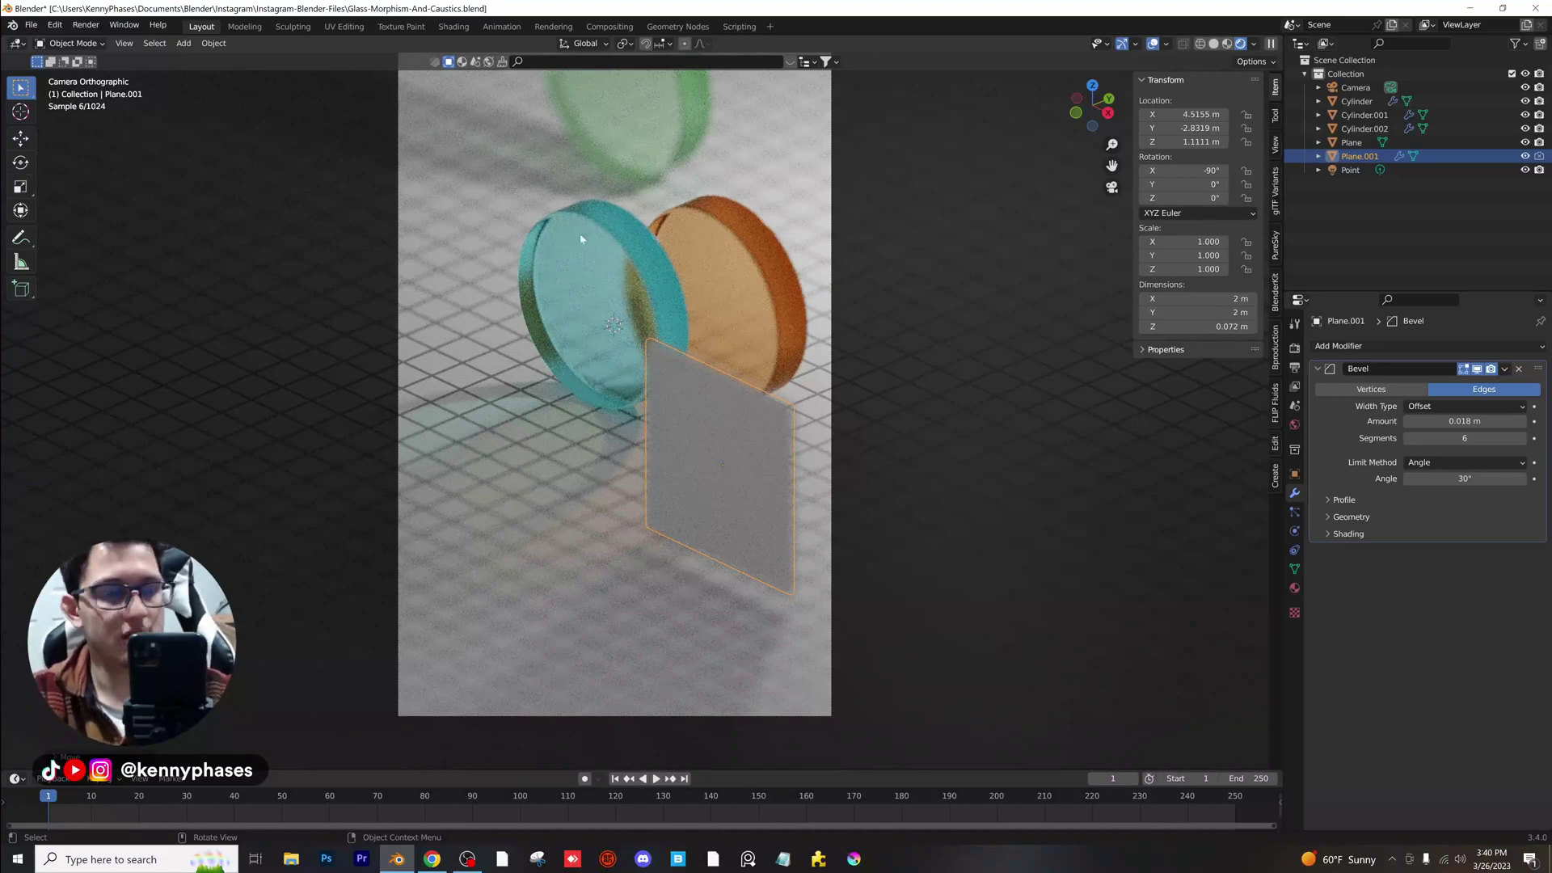
# Give the slab's new material a Glass BSDF surface.
pyautogui.click(1294, 588)
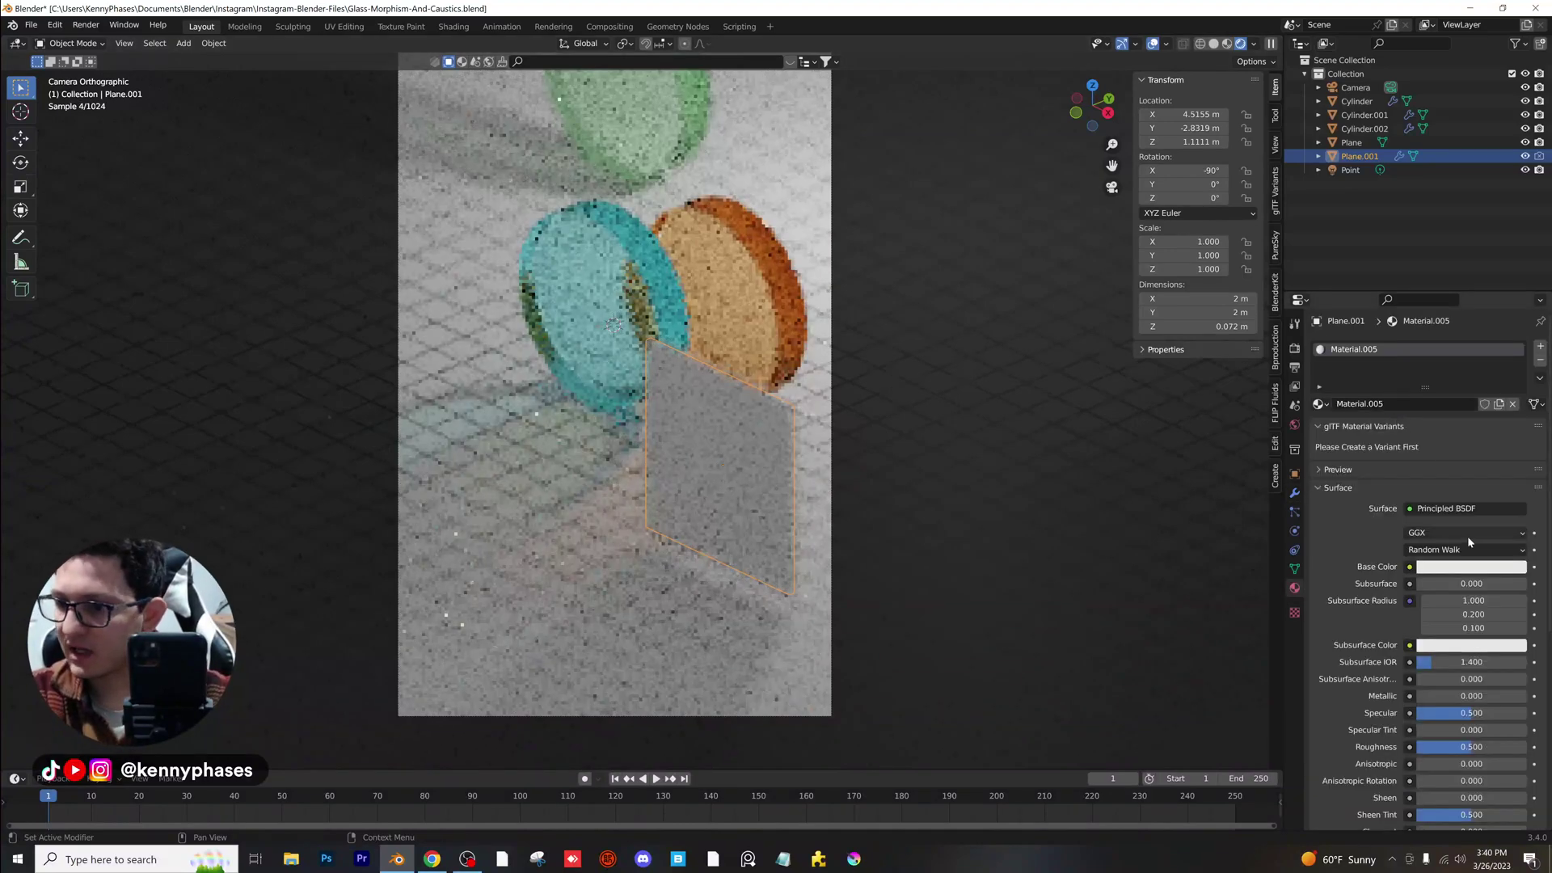
pyautogui.click(1447, 508)
pyautogui.click(1370, 253)
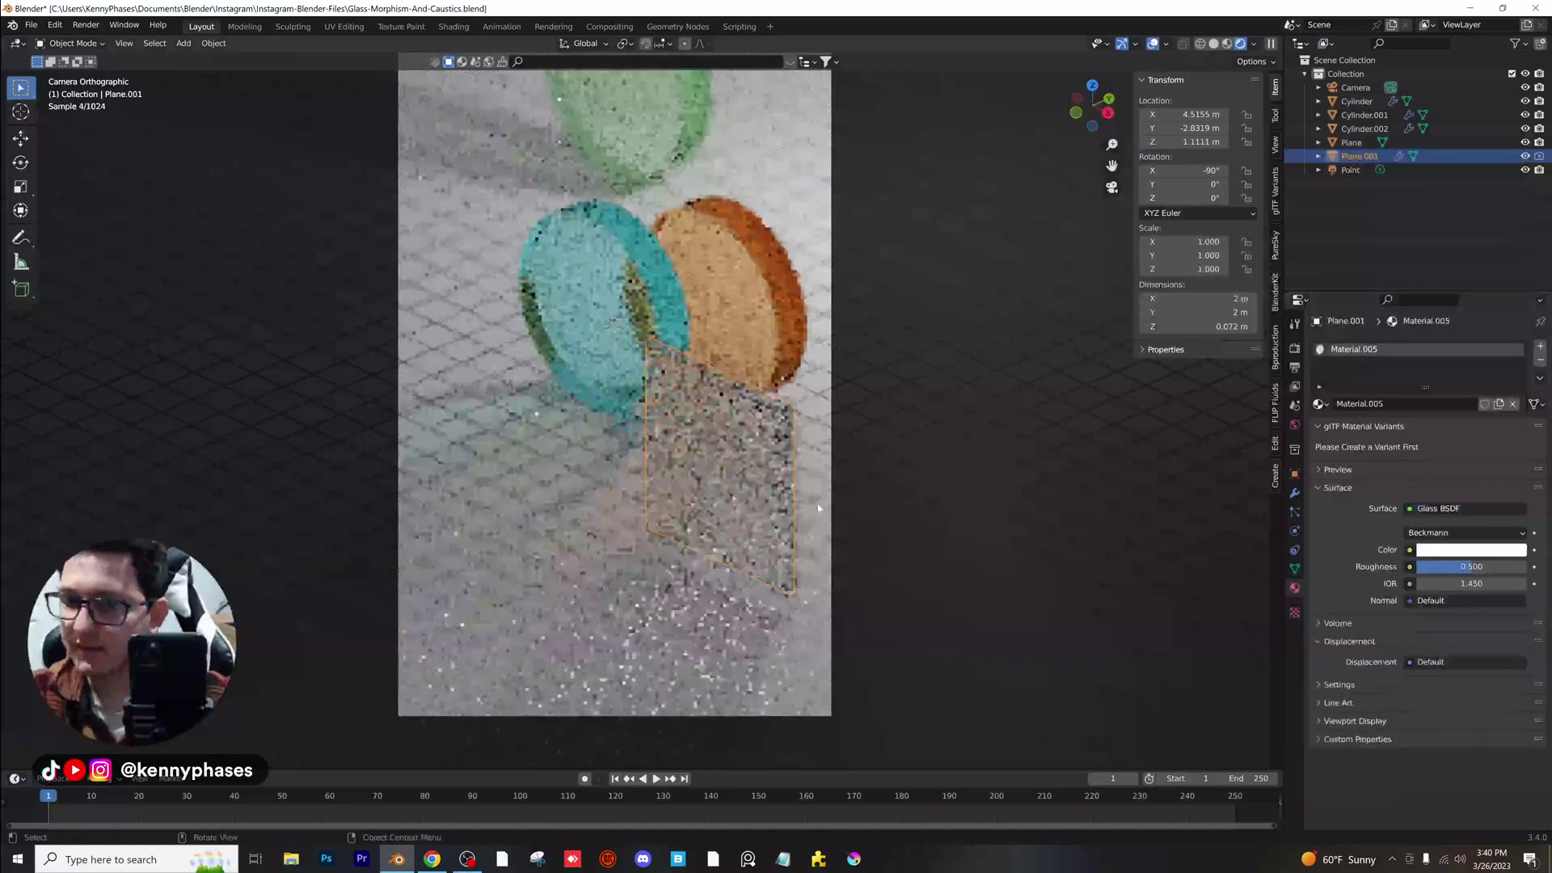
# Set the slab's glass roughness to 0.2 and IOR to 1.5, and tint its color pale purple.
pyautogui.moveTo(1473, 567); pyautogui.dragTo(1453, 569)
pyautogui.click(1453, 569)
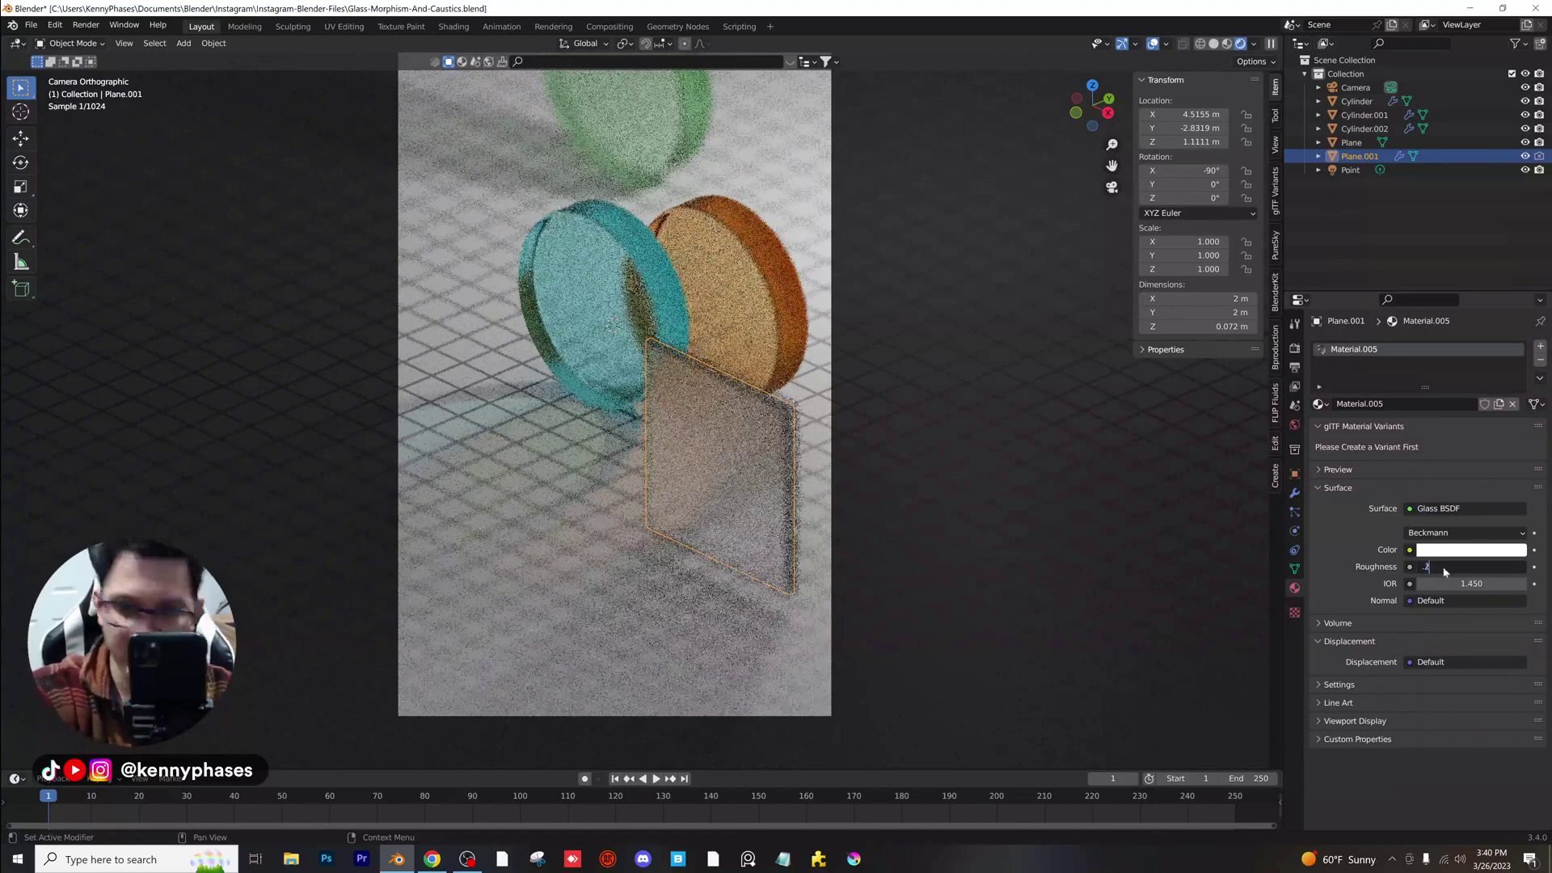
pyautogui.write('.2')
pyautogui.press('Tab')
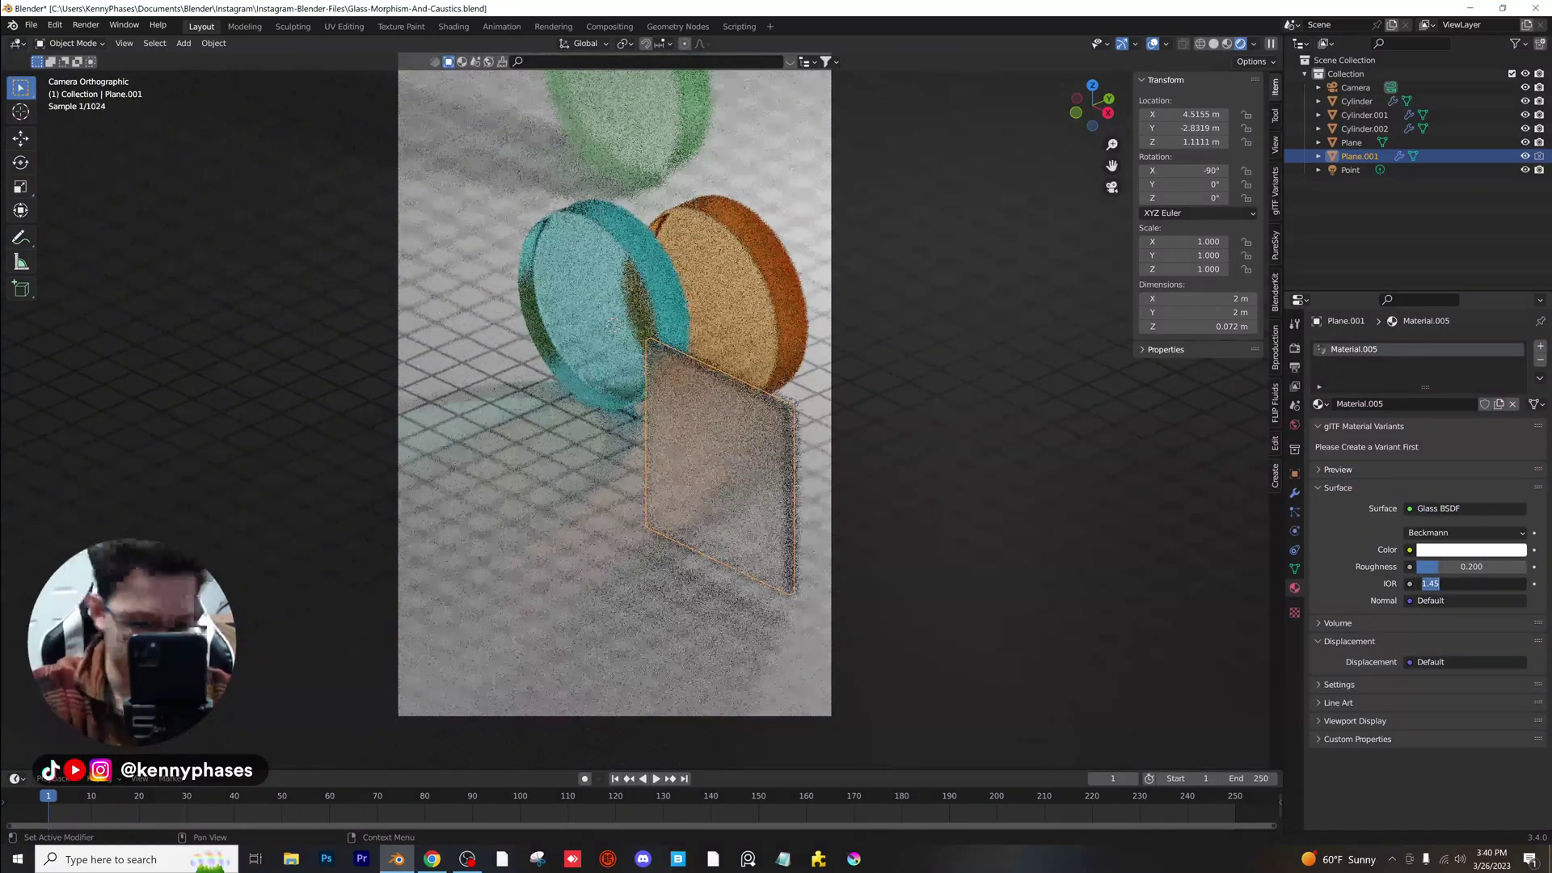
pyautogui.press('Return')
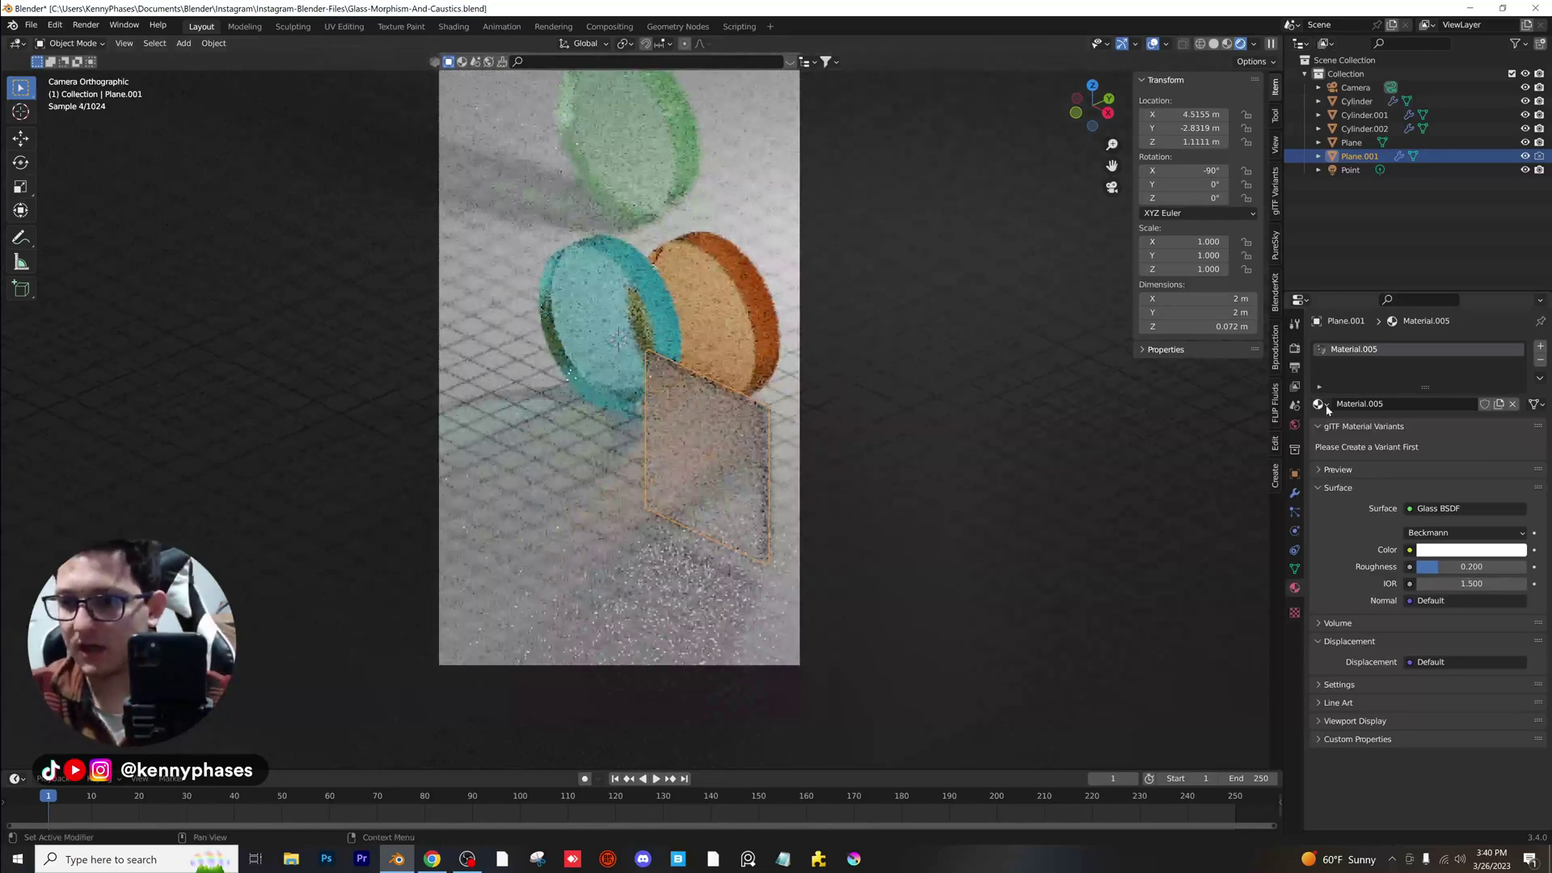
pyautogui.click(1468, 556)
pyautogui.click(1462, 402)
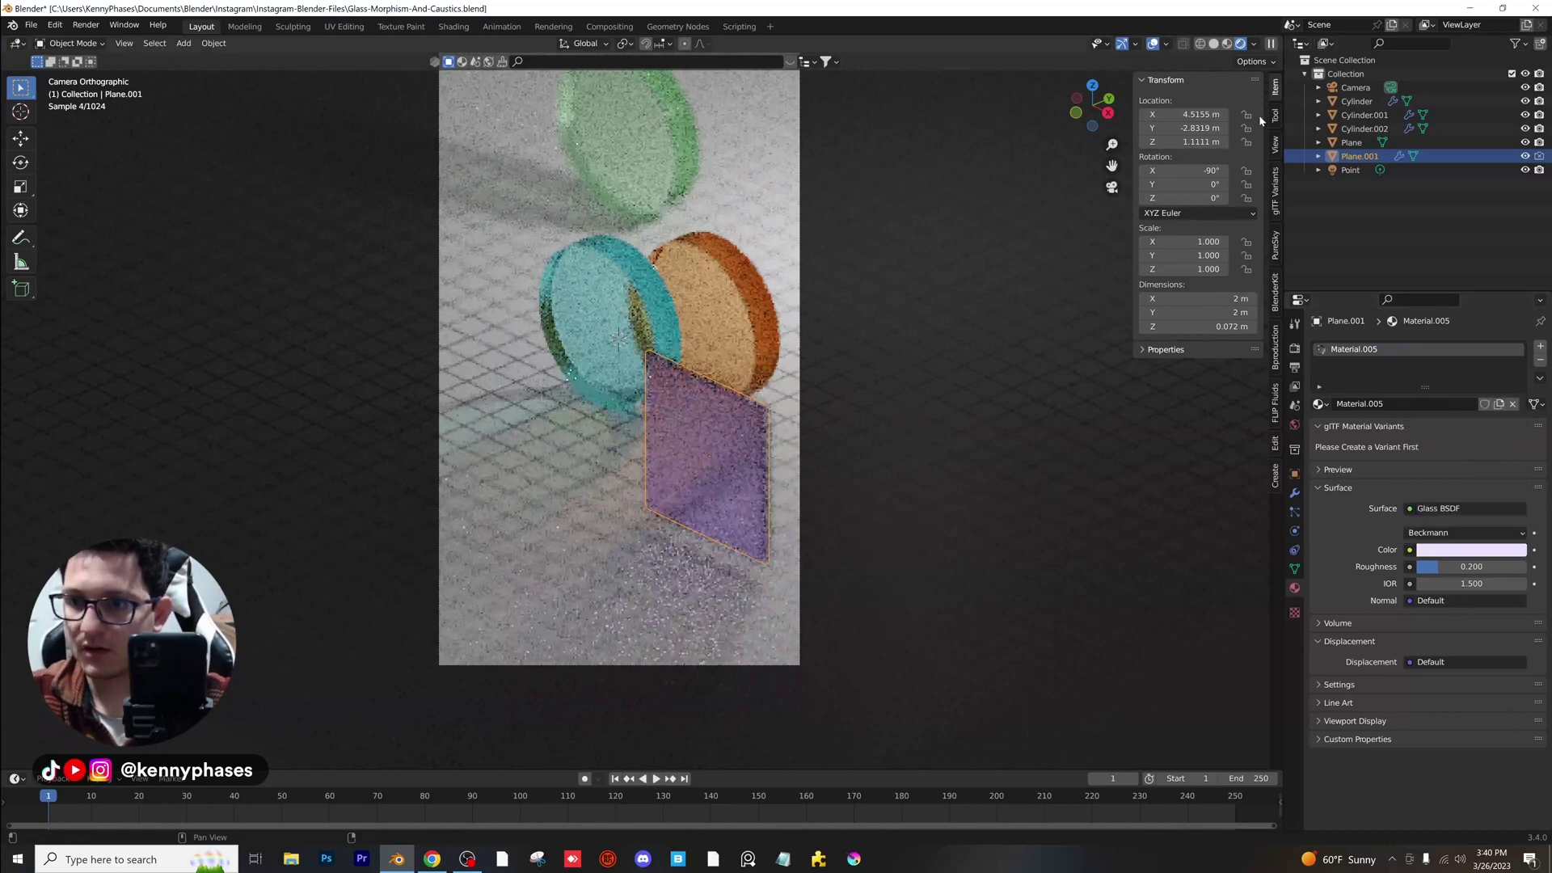
# Reposition the purple slab at about X 5.34 m, Y -3.76 m and Z 1.04 m, and save the file.
pyautogui.moveTo(1182, 128); pyautogui.dragTo(1244, 114)
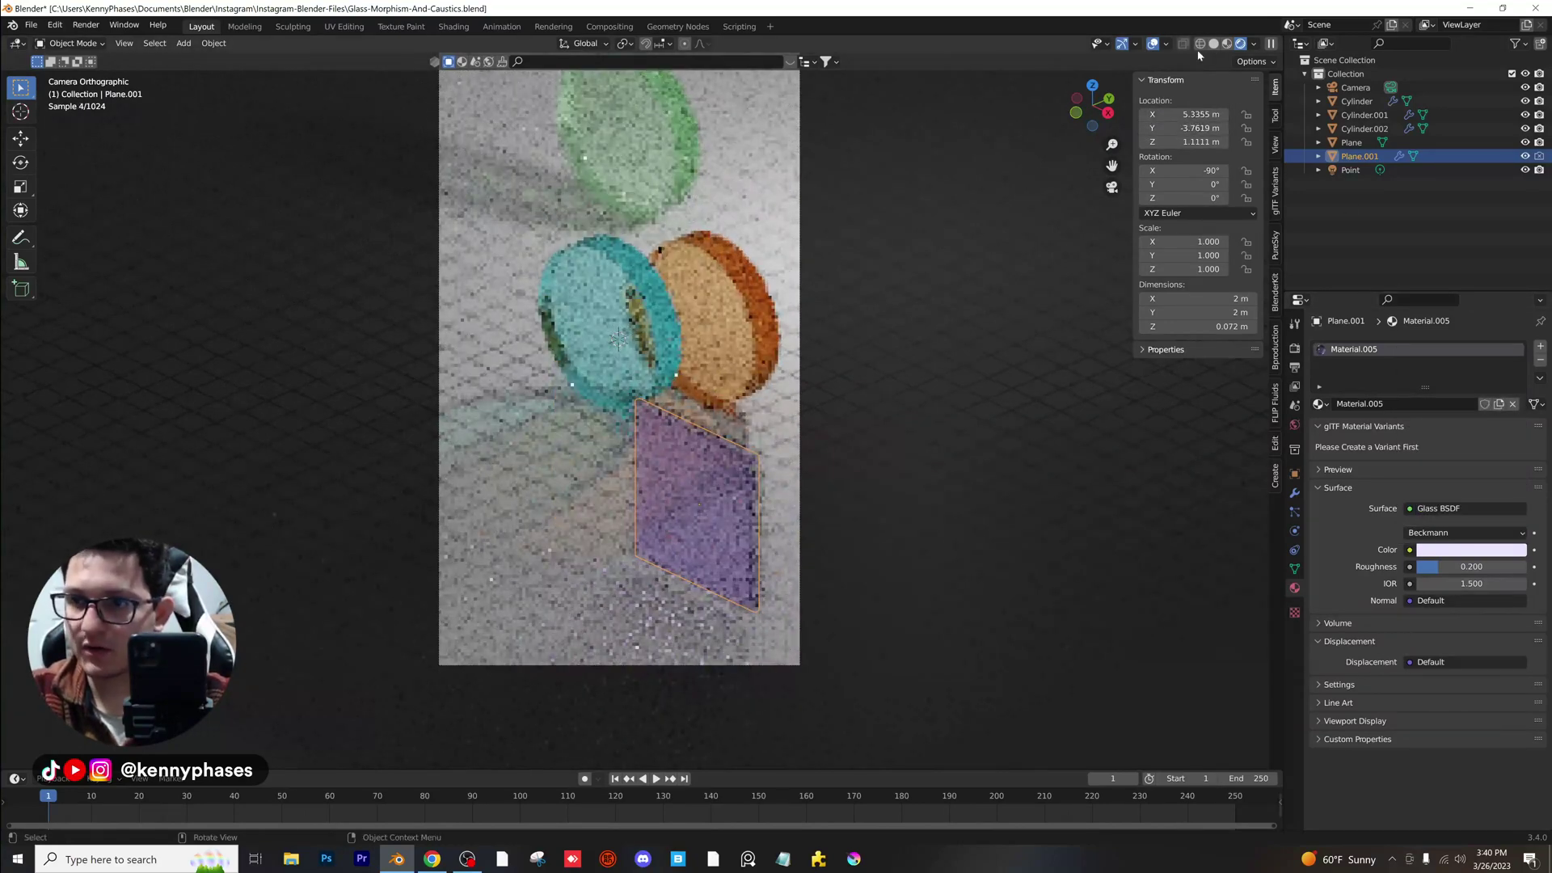
pyautogui.click(1213, 44)
pyautogui.scroll(1, 841, 380)
pyautogui.press('g')
pyautogui.press('z')
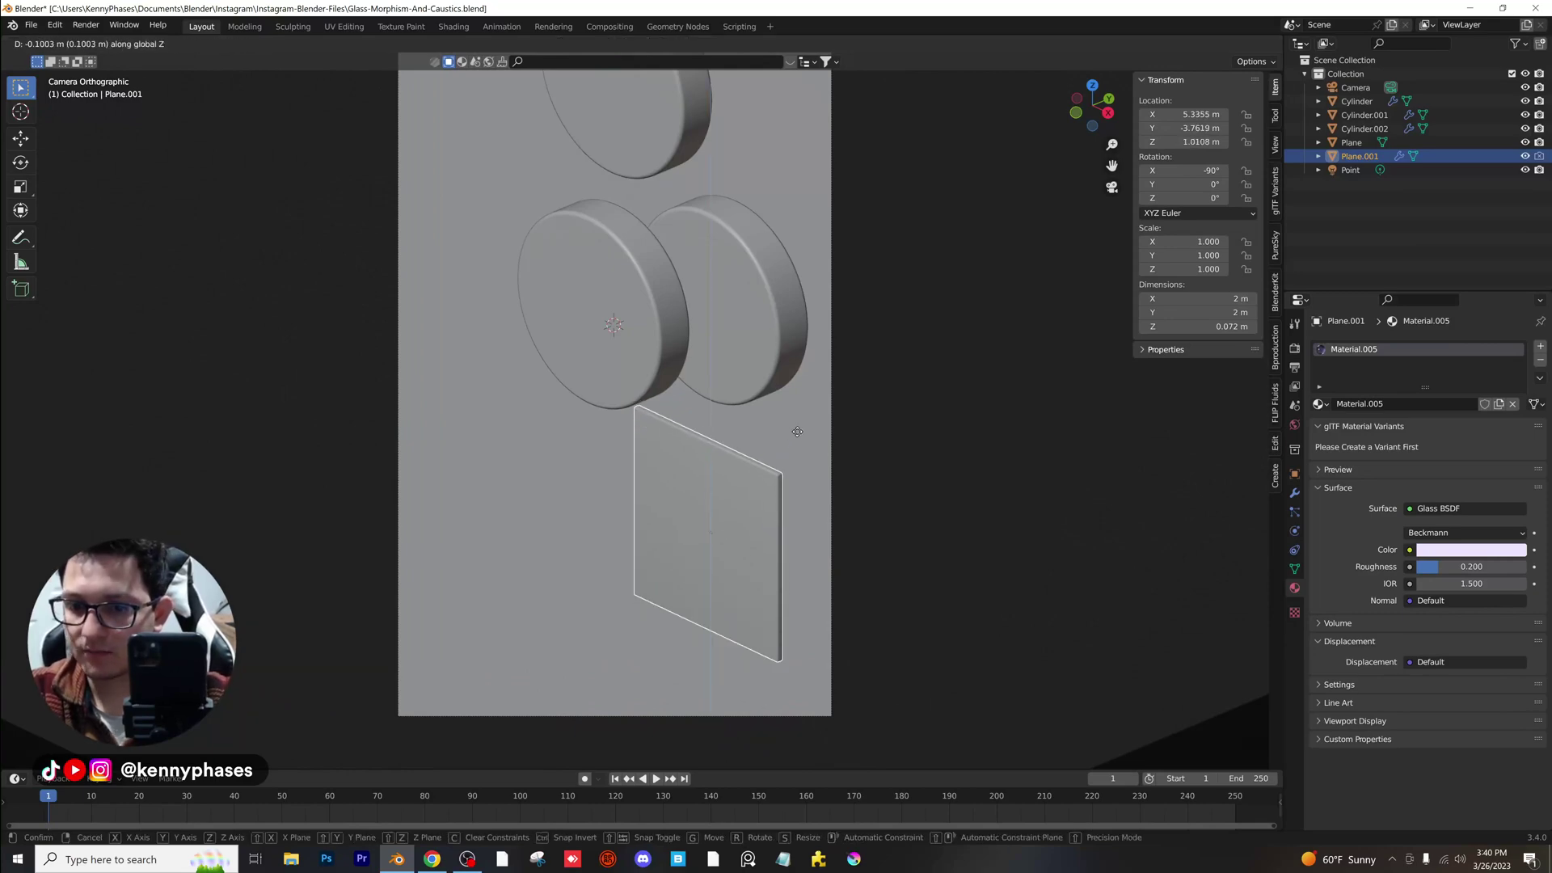
pyautogui.click(800, 432)
pyautogui.press('z')
pyautogui.click(809, 364)
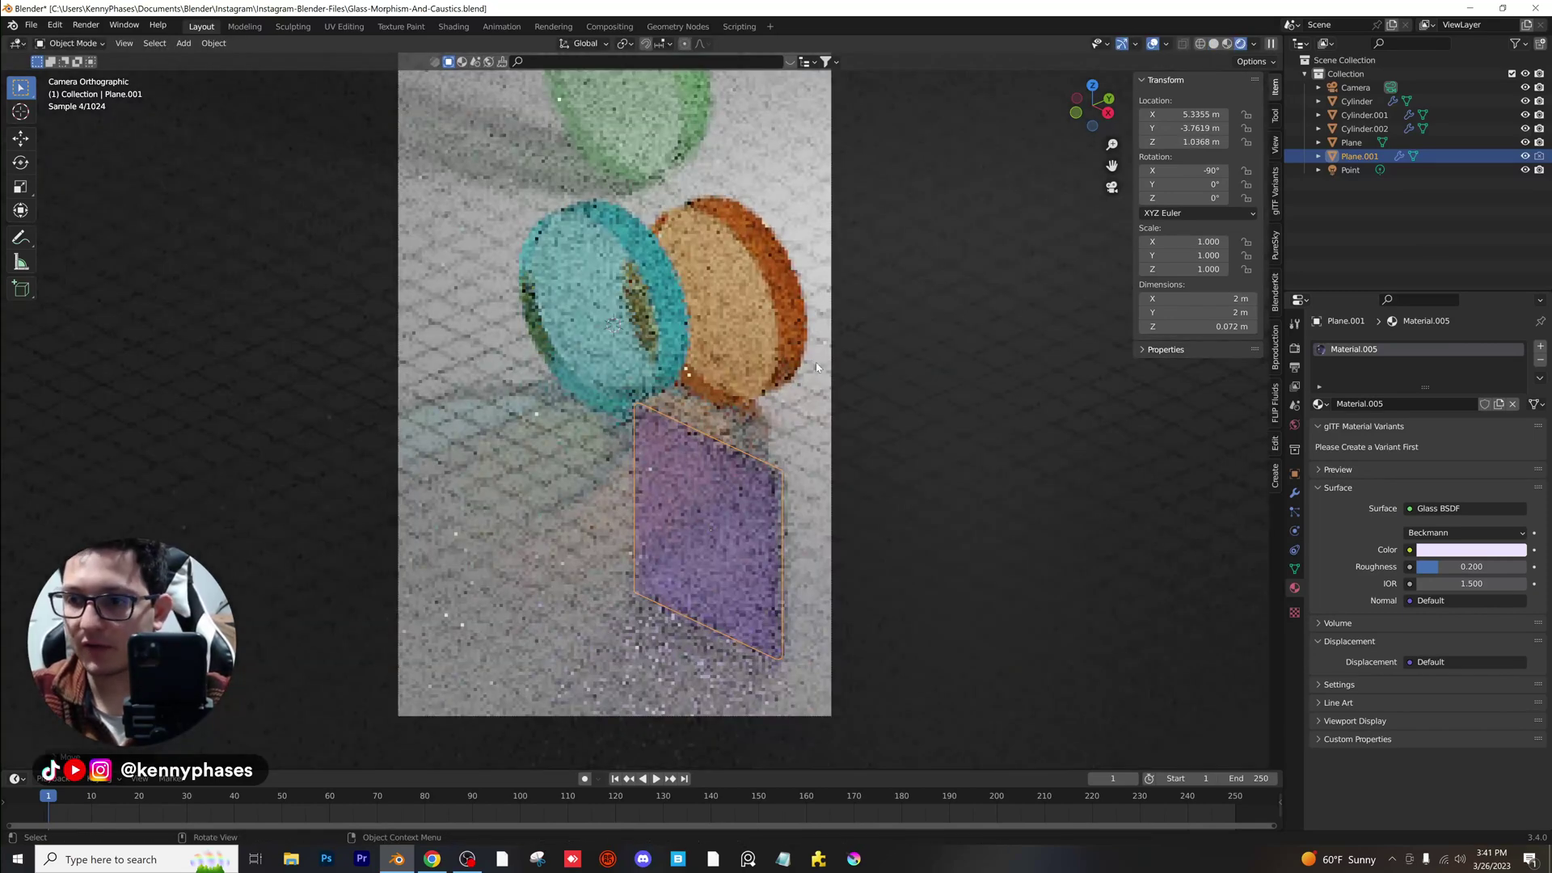
pyautogui.keyDown('shift'); pyautogui.moveTo(734, 536); pyautogui.dragTo(691, 515, button='middle'); pyautogui.keyUp('shift')
pyautogui.hotkey('ctrl', 's')
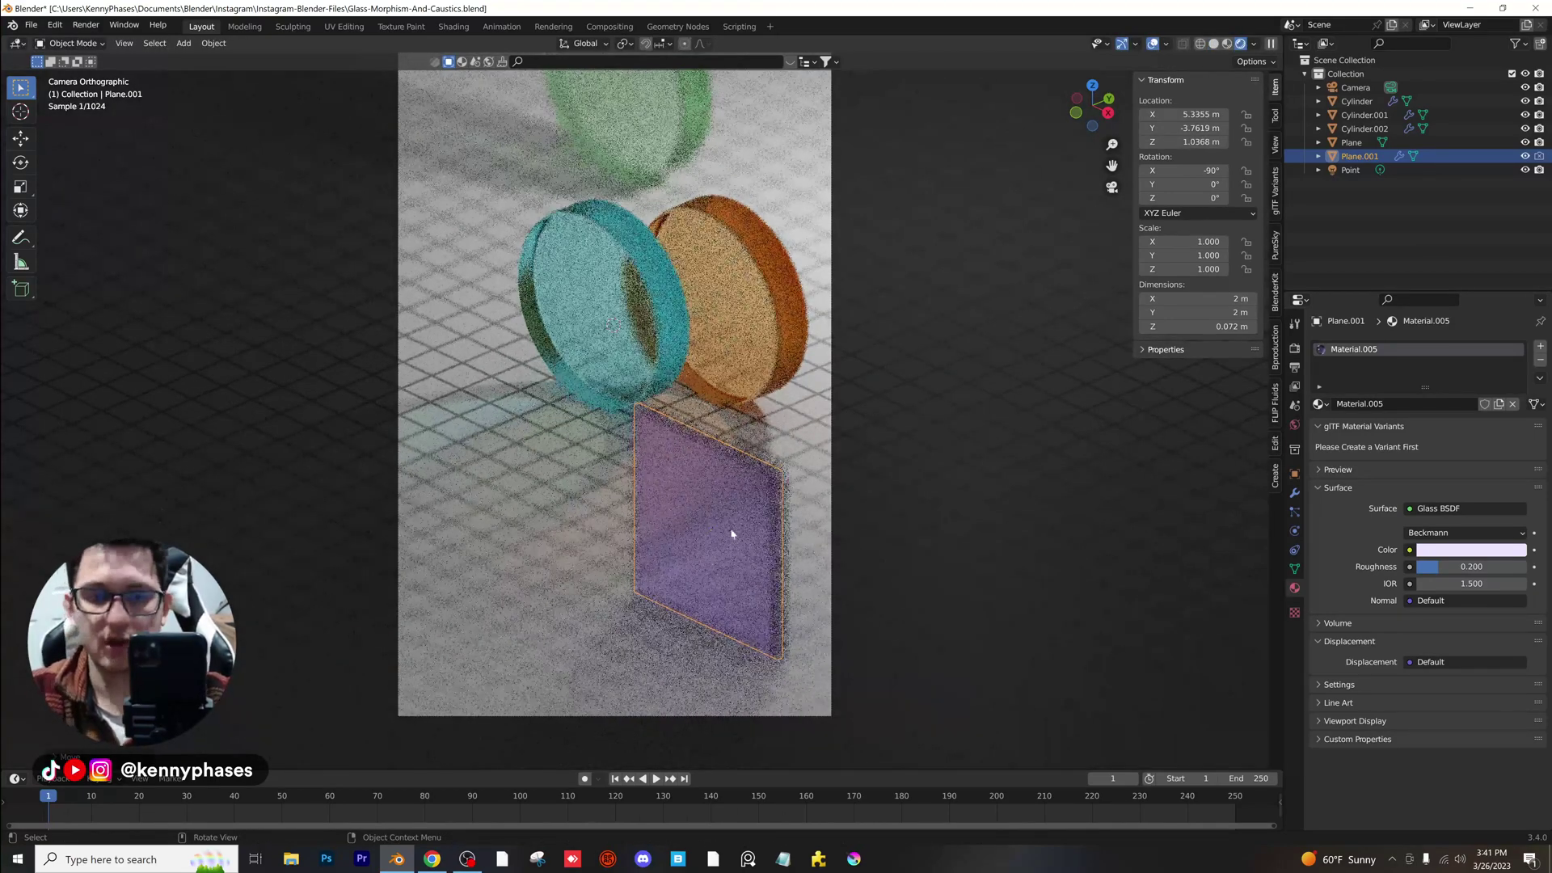
# Duplicate the slab along X to about 1.61 m and set the copy's Z rotation to 90°.
pyautogui.scroll(-1, 682, 455)
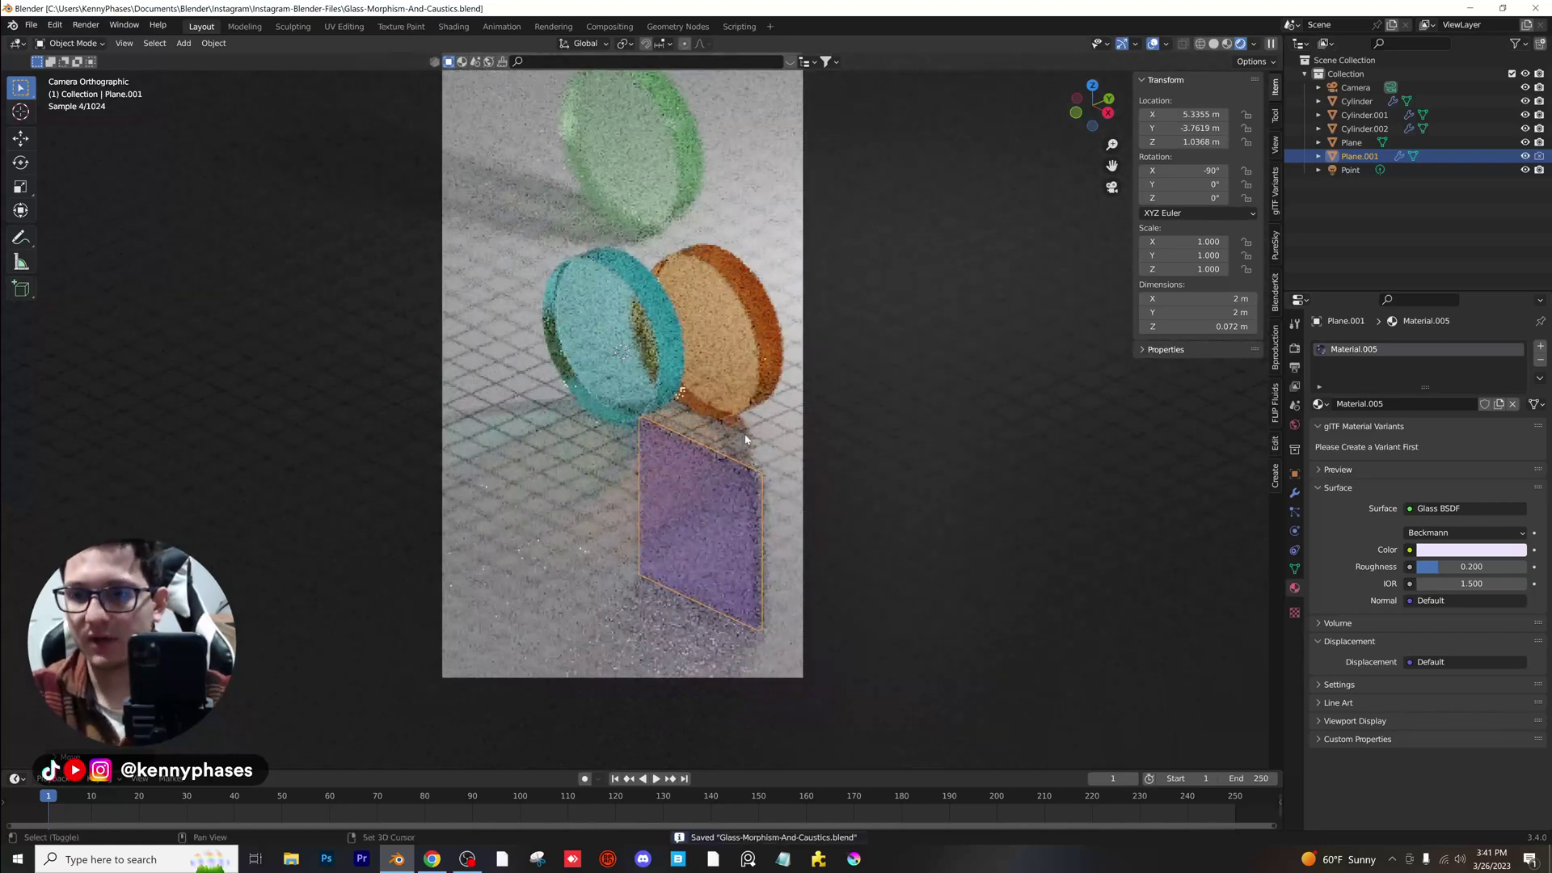
pyautogui.hotkey('shift', 'd')
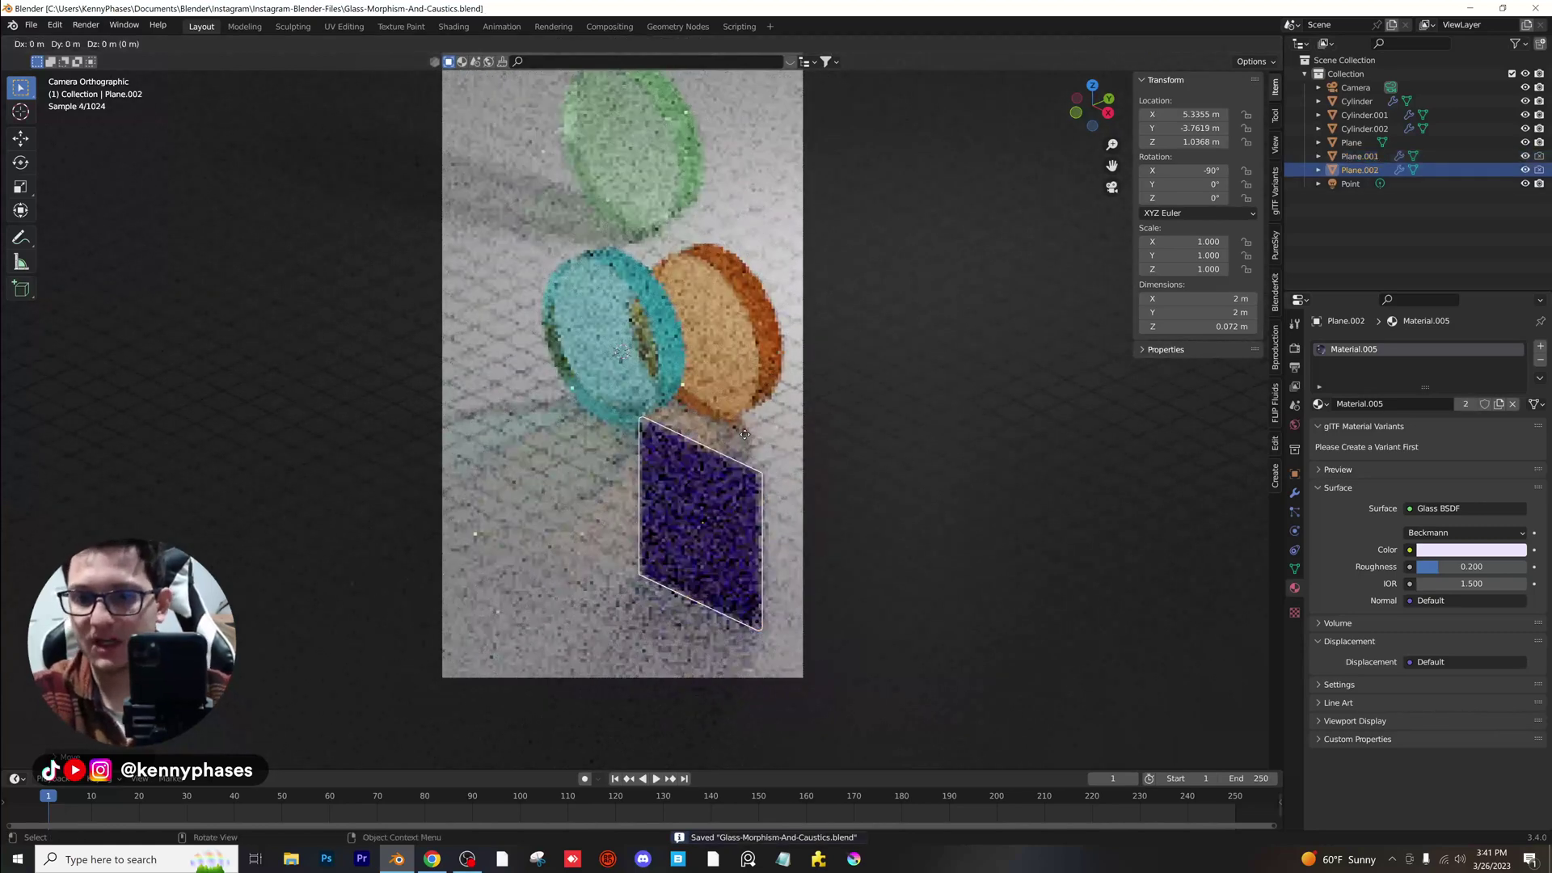
pyautogui.press('x')
pyautogui.click(483, 347)
pyautogui.moveTo(1168, 198); pyautogui.dragTo(1241, 198)
# Switch the viewport to solid shading with random object colors.
pyautogui.click(1213, 43)
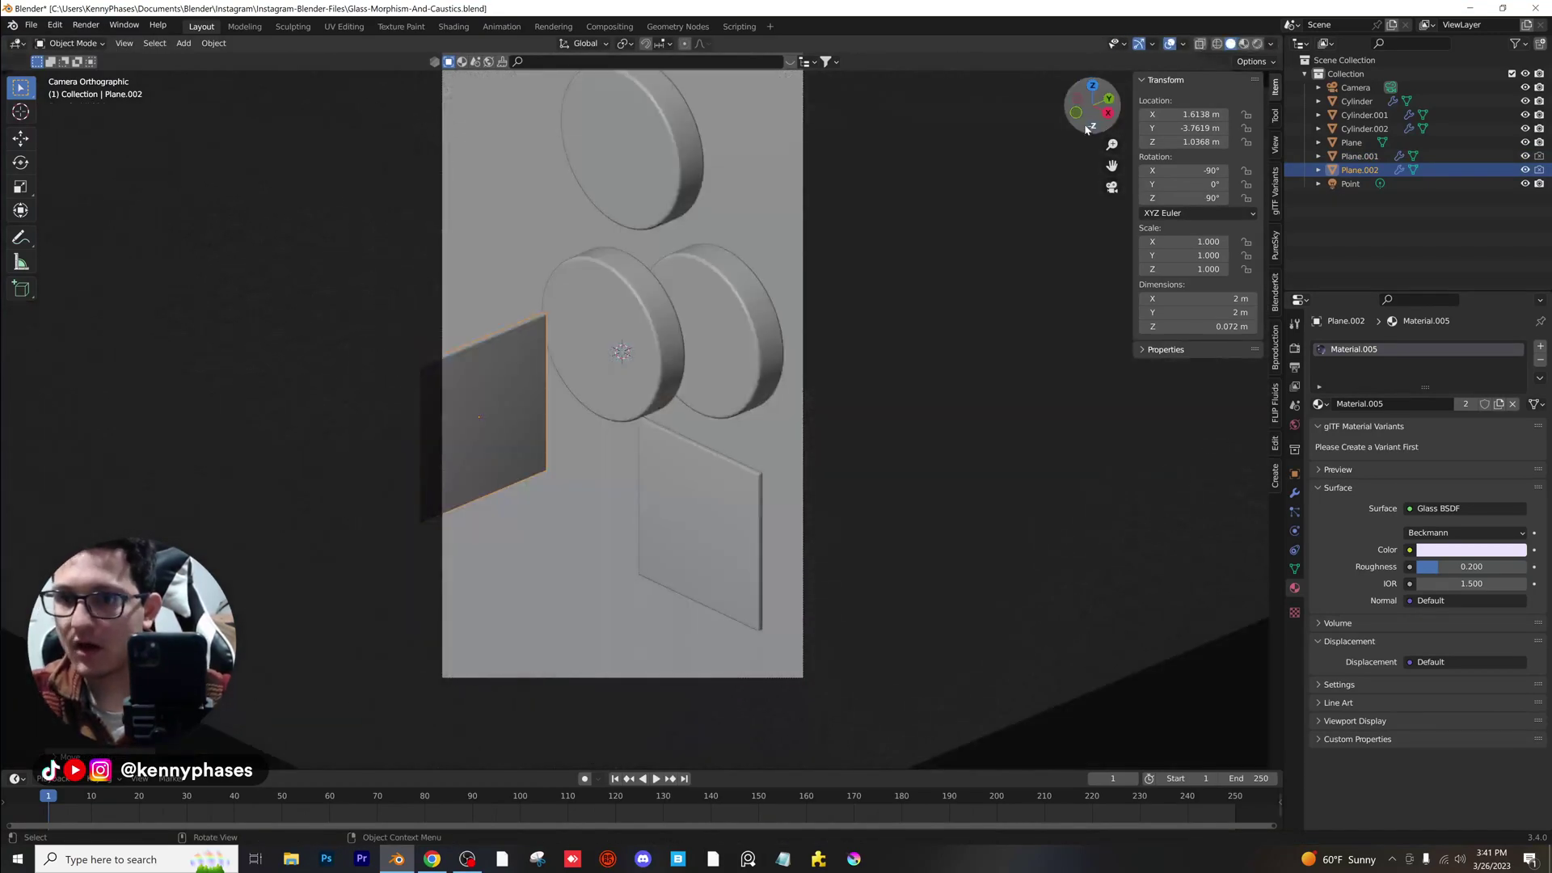
pyautogui.click(1271, 44)
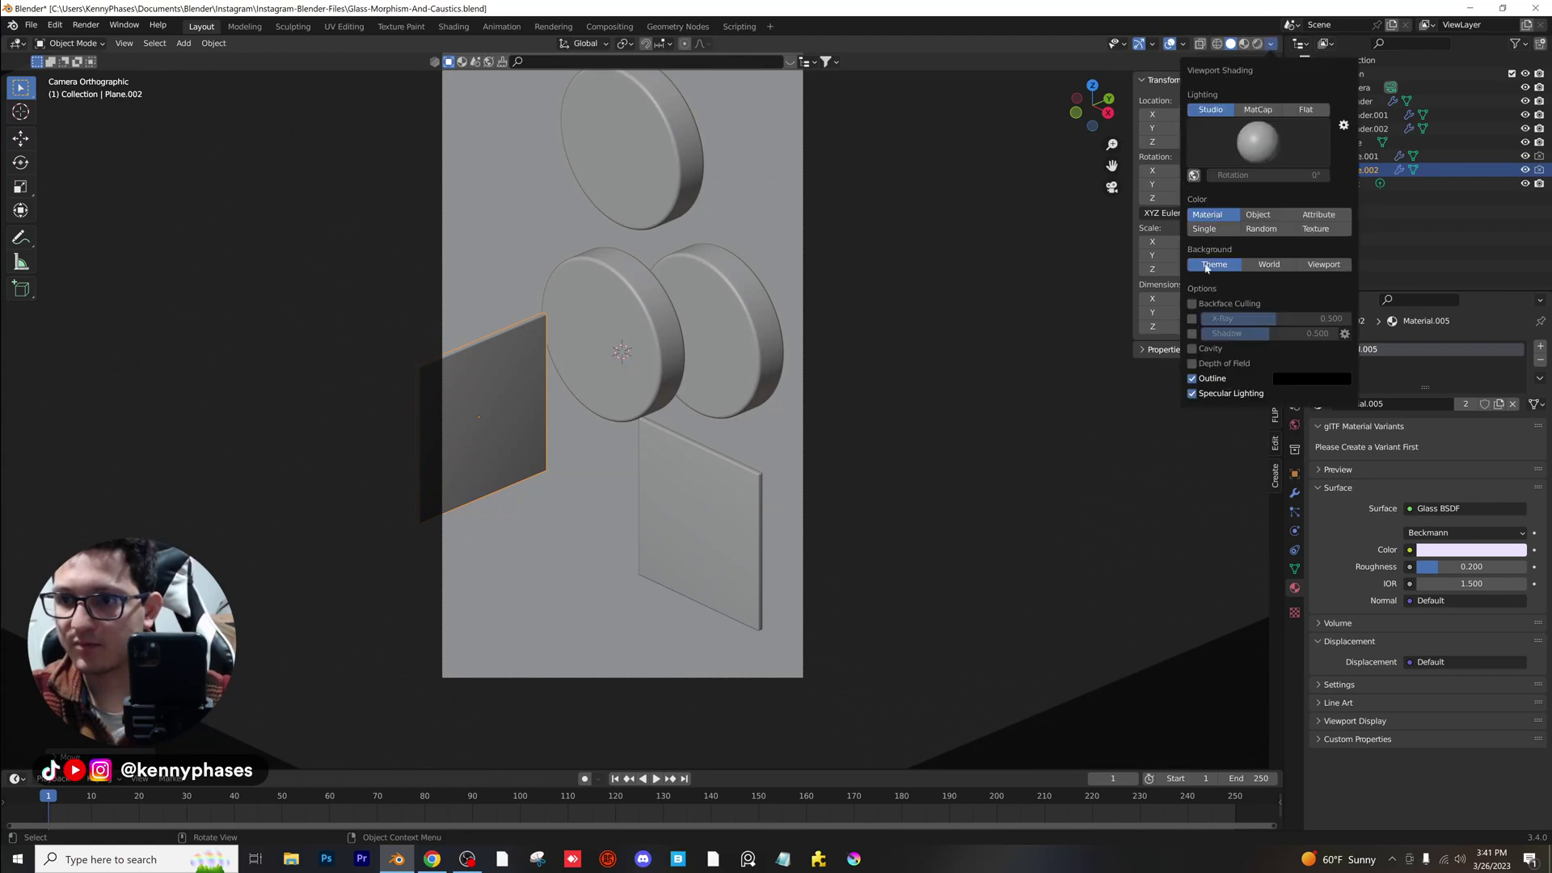
pyautogui.click(1262, 229)
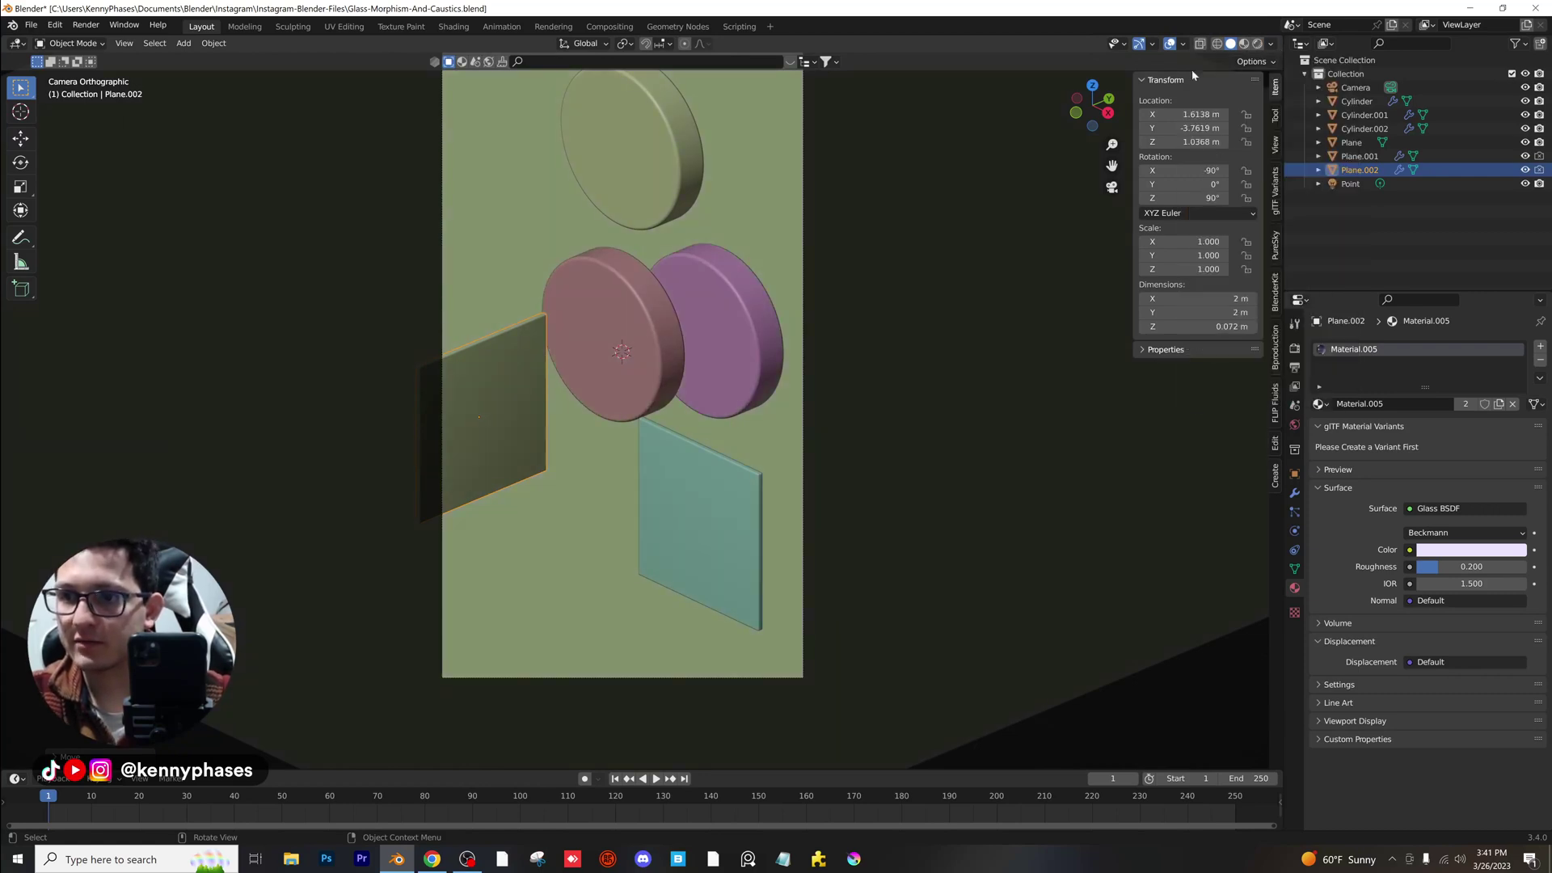
# From the top view, move the duplicated slab beside the two overlapping discs, at about X -0.62 m and Y -0.99 m.
pyautogui.click(1092, 85)
pyautogui.press('g')
pyautogui.click(461, 277)
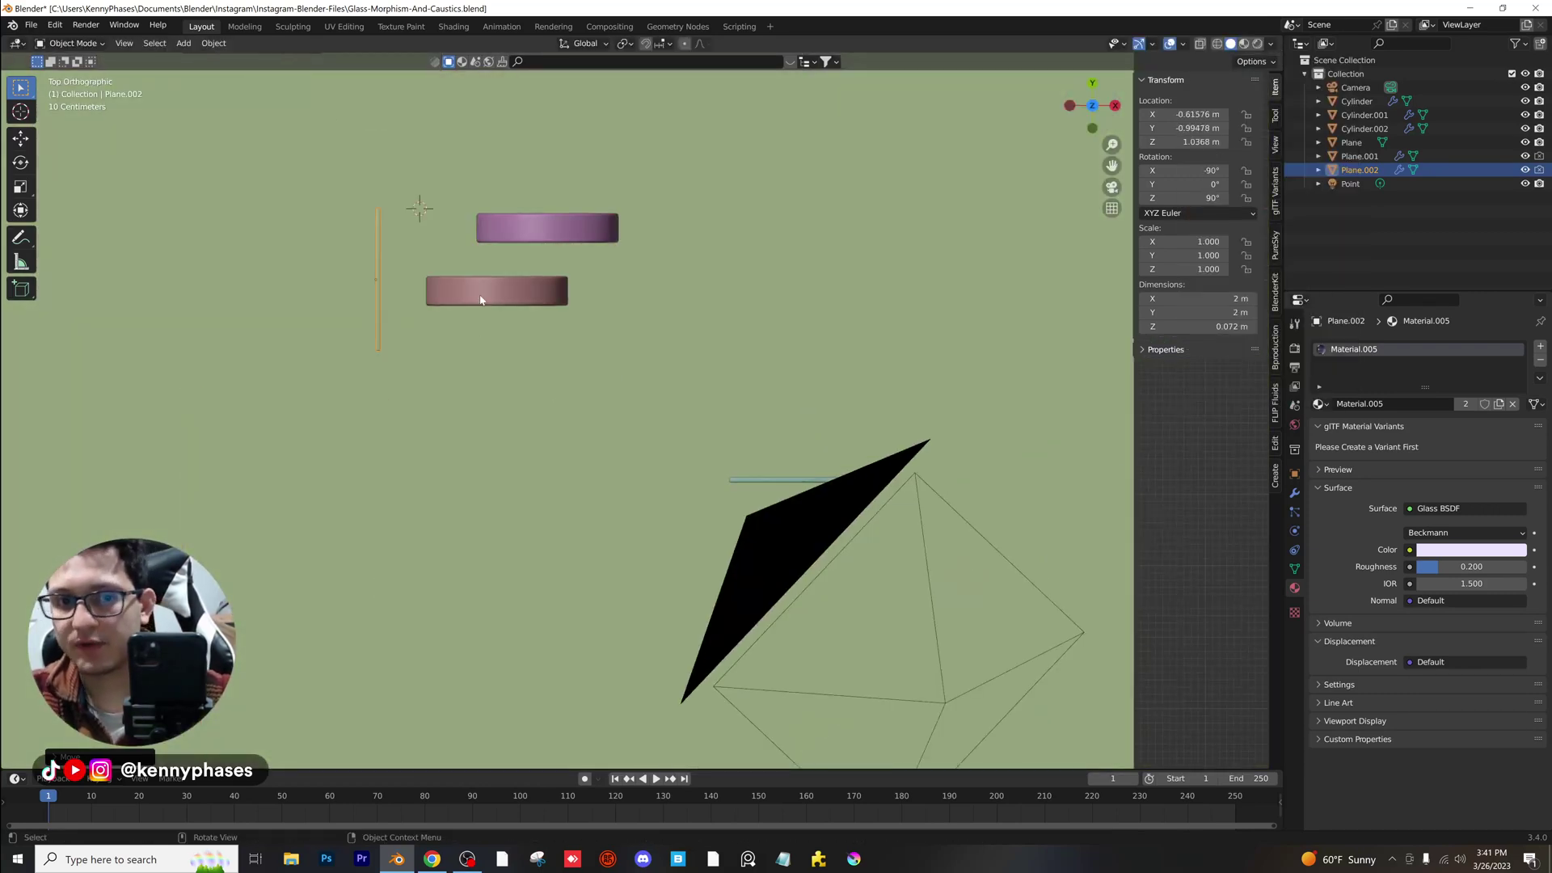
pyautogui.keyDown('shift'); pyautogui.moveTo(616, 362); pyautogui.dragTo(797, 444, button='middle'); pyautogui.keyUp('shift')
pyautogui.scroll(4, 589, 325)
pyautogui.keyDown('shift'); pyautogui.moveTo(635, 331); pyautogui.dragTo(707, 408, button='middle'); pyautogui.keyUp('shift')
pyautogui.moveTo(623, 381)
pyautogui.mouseDown(button='middle')
pyautogui.moveTo(536, 288)
pyautogui.moveTo(603, 246)
pyautogui.moveTo(616, 199)
pyautogui.moveTo(617, 236)
pyautogui.mouseUp(button='middle')
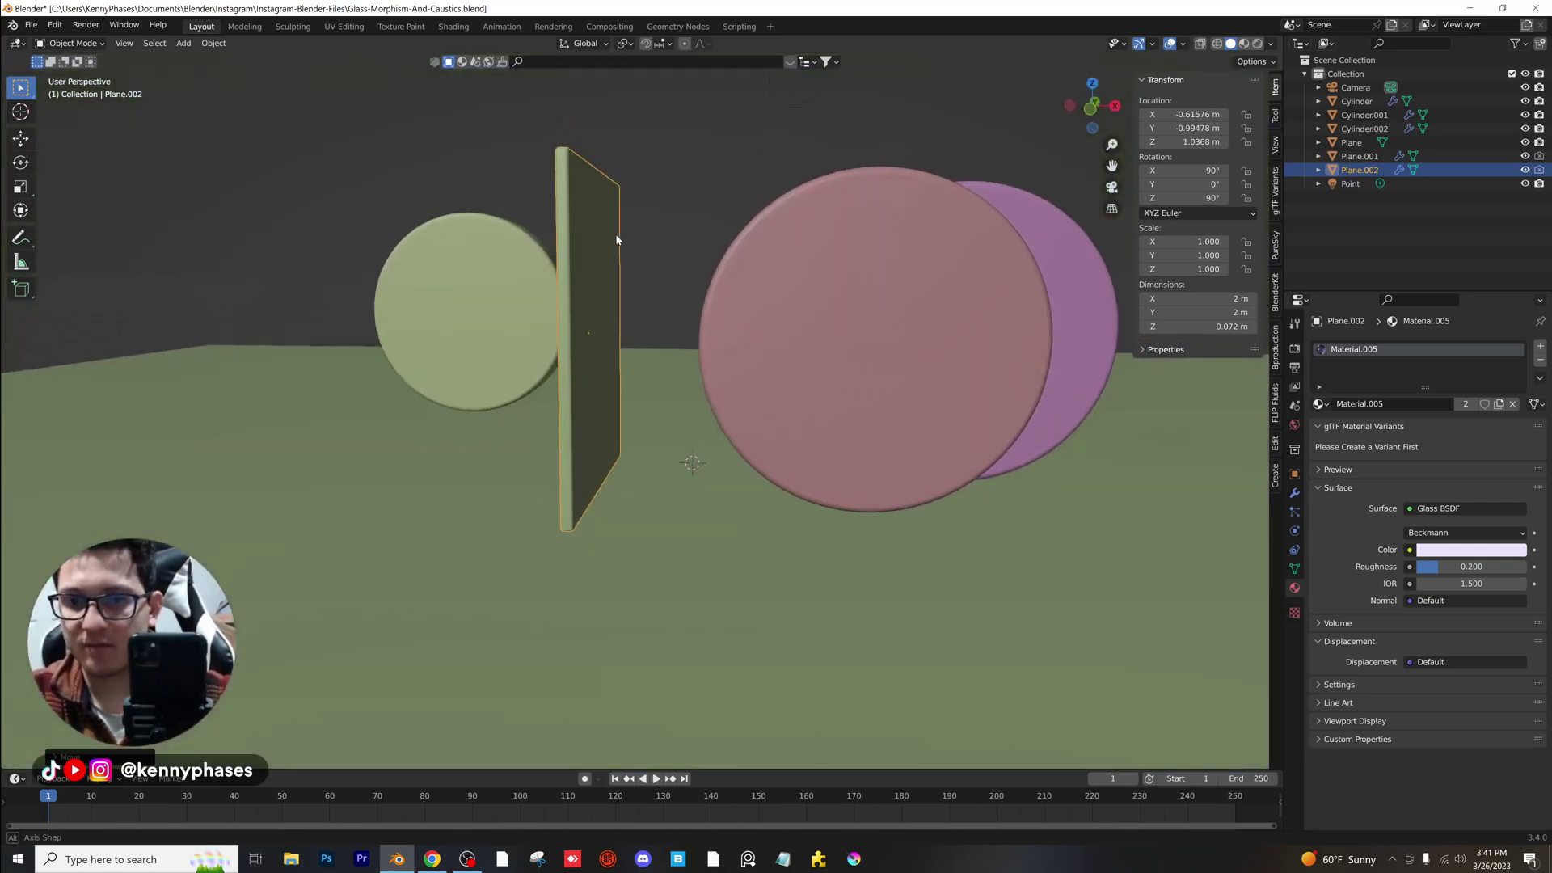
pyautogui.moveTo(753, 287); pyautogui.dragTo(687, 332, button='middle')
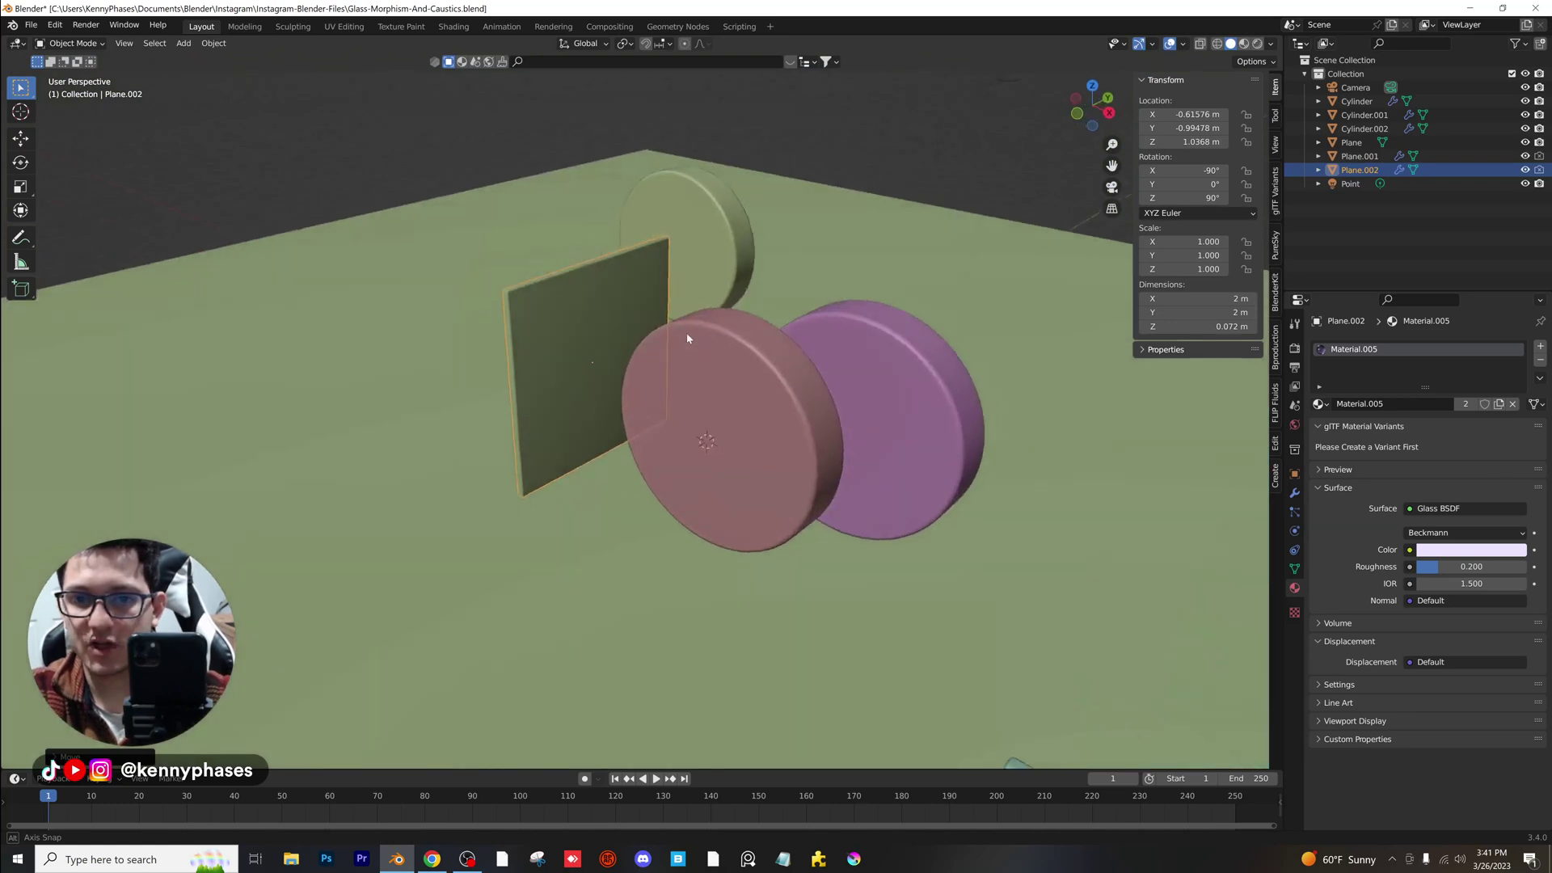
# In the camera view, shift the duplicated slab along Y to about -1.42 m.
pyautogui.press('KP_0')
pyautogui.scroll(2, 673, 374)
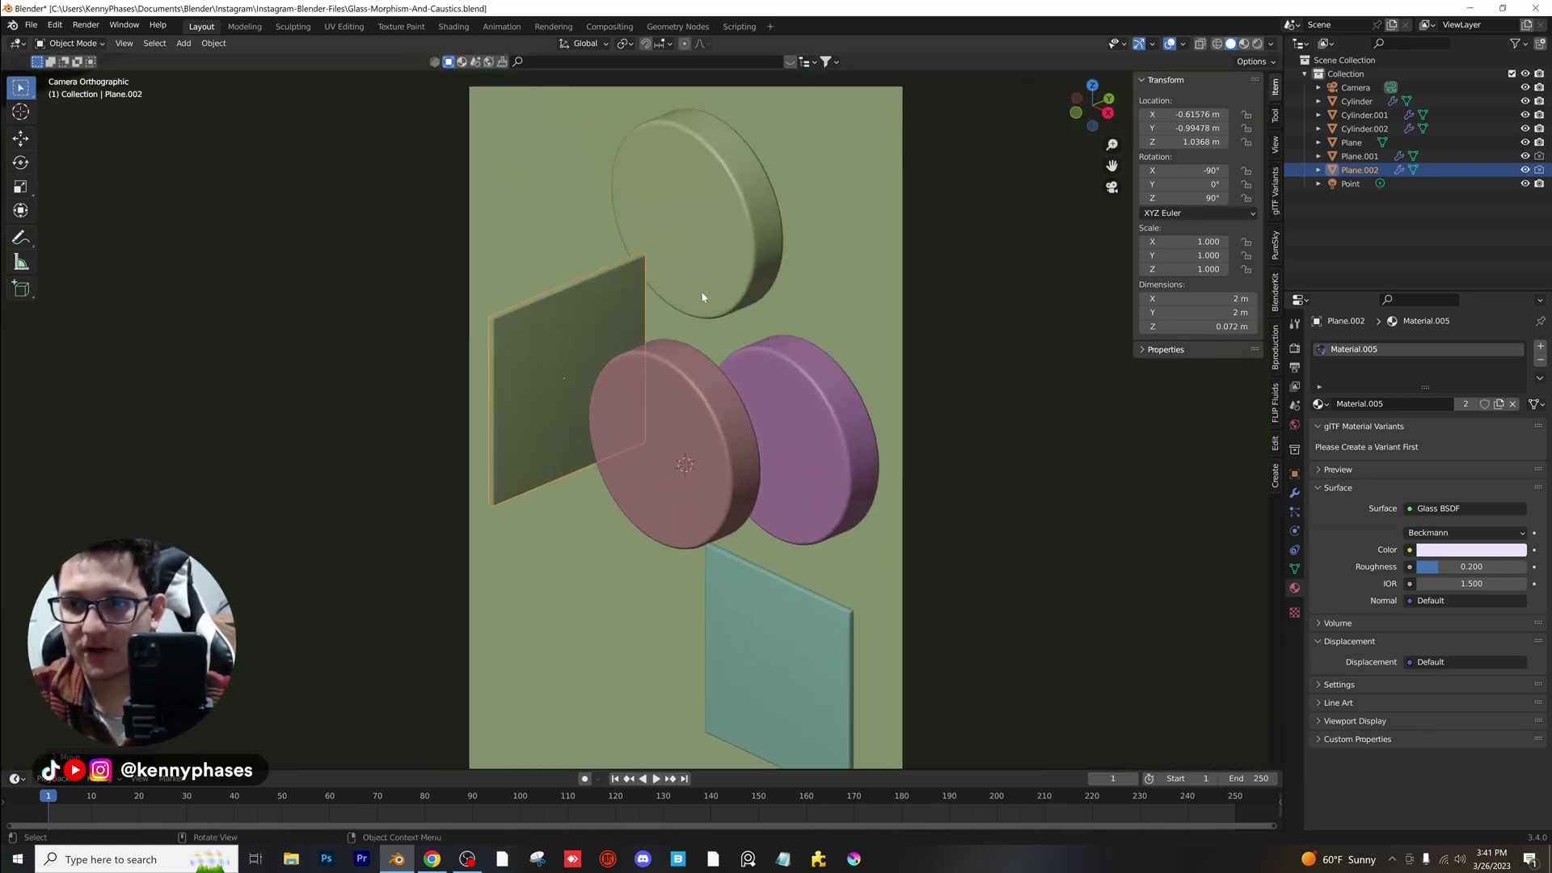
pyautogui.press('g')
pyautogui.press('y')
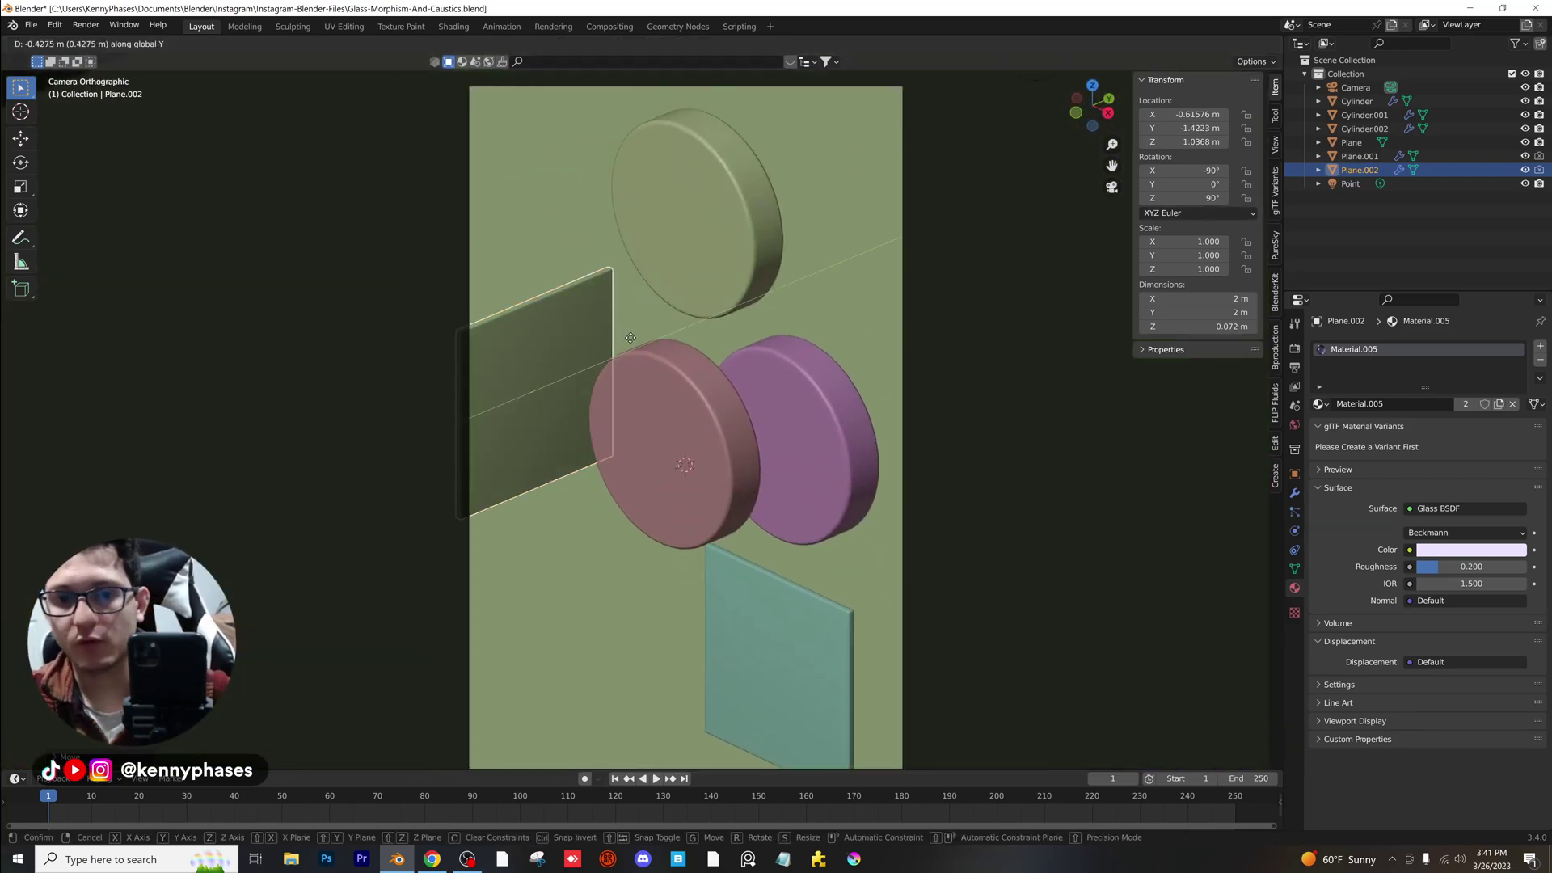
pyautogui.click(633, 335)
# In rendered shading, replace the duplicated slab's material with a new mirror-like one, with metallic 1 and roughness 0.
pyautogui.click(1258, 43)
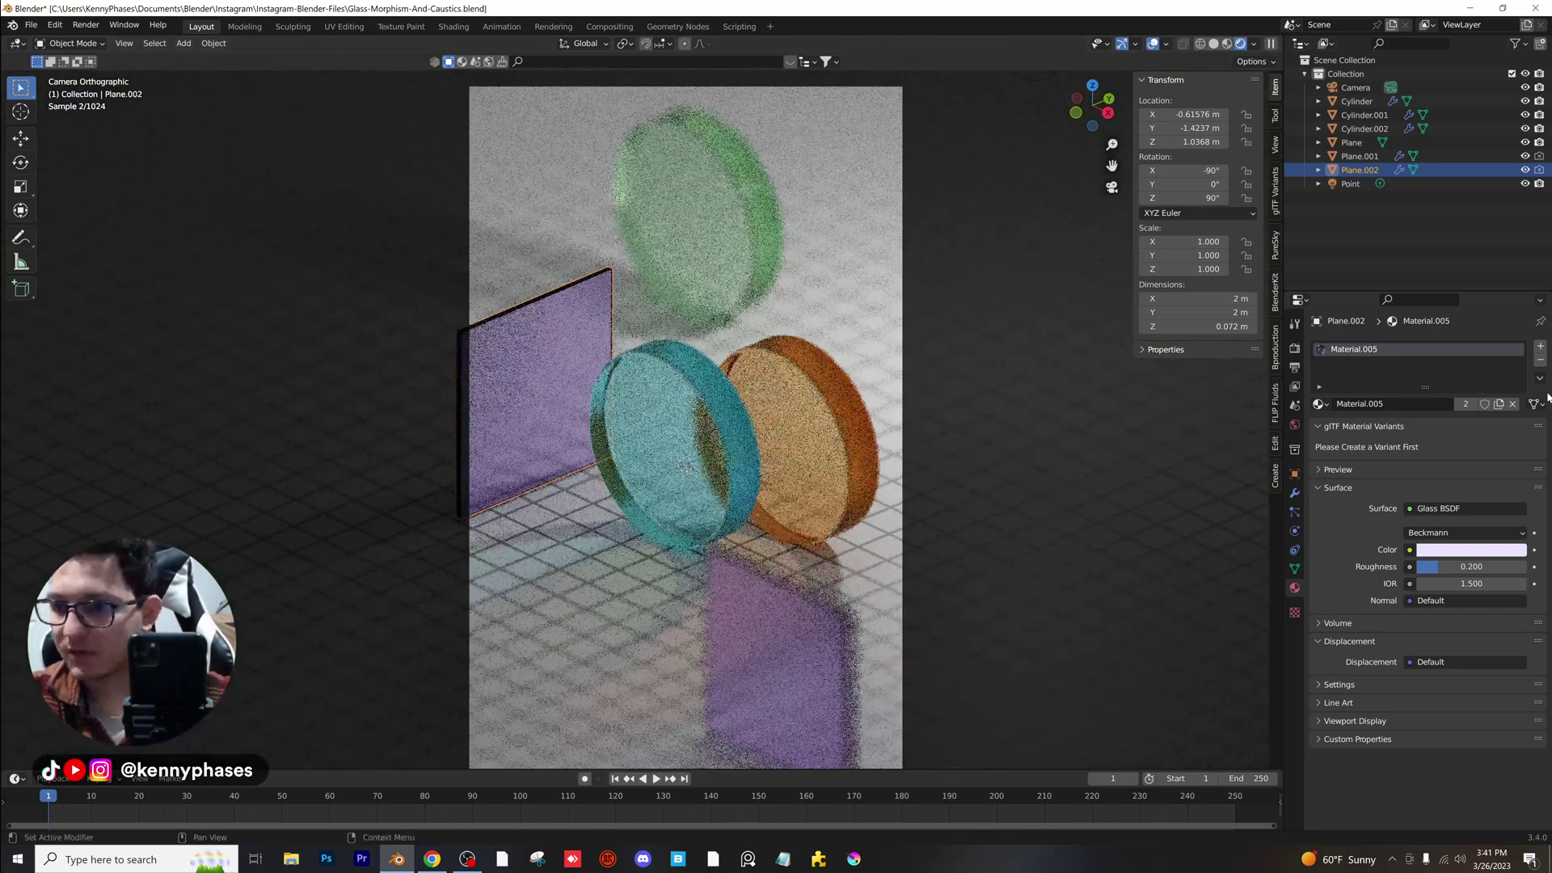
pyautogui.click(1513, 403)
pyautogui.click(1382, 404)
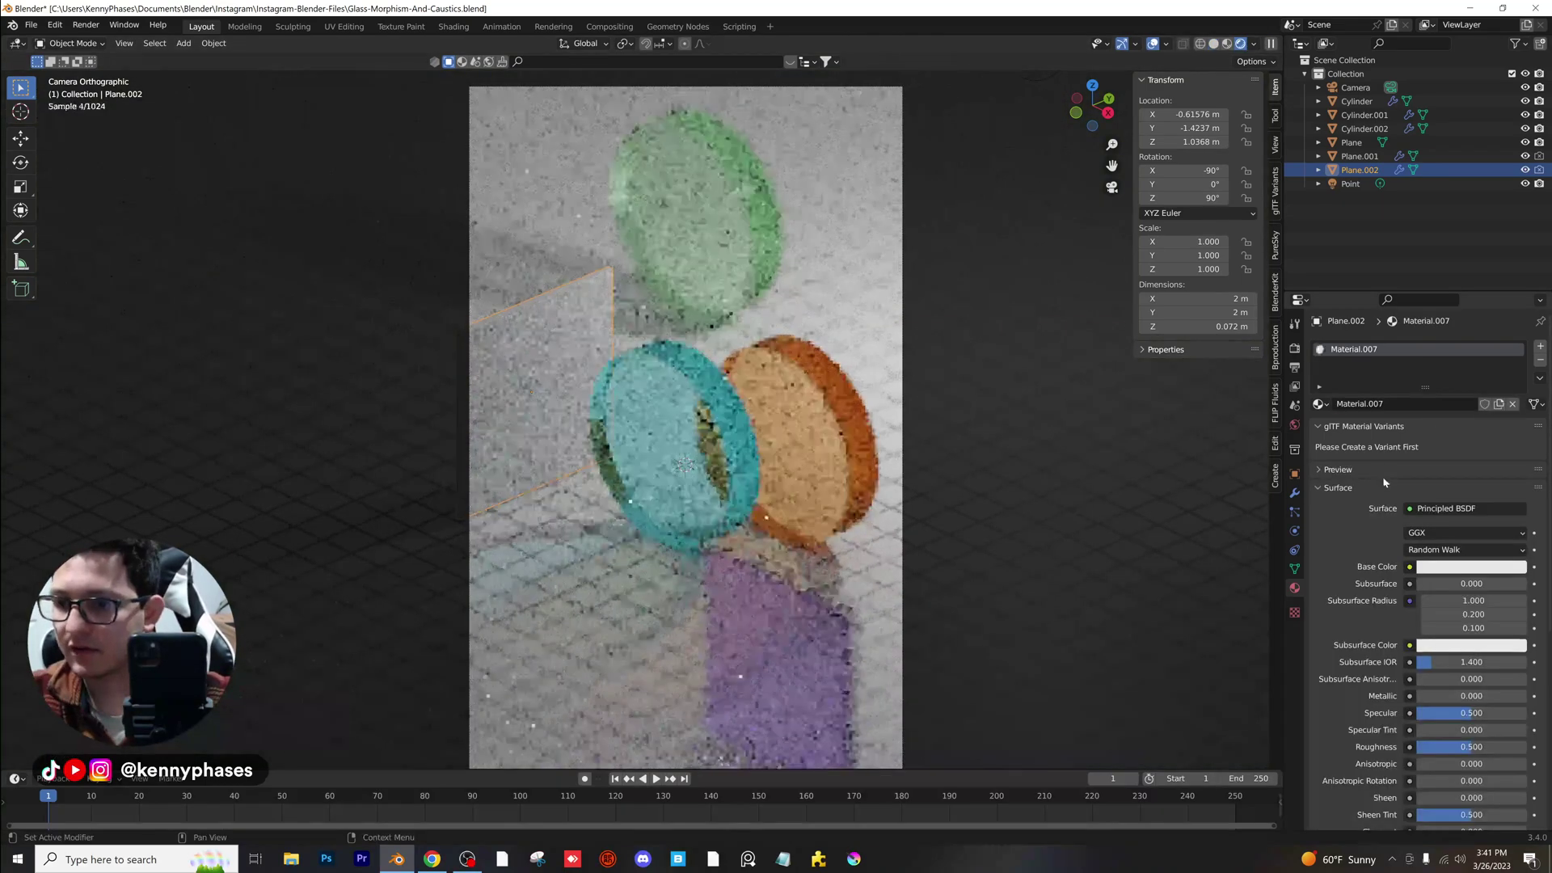
pyautogui.moveTo(1429, 696); pyautogui.dragTo(1533, 701)
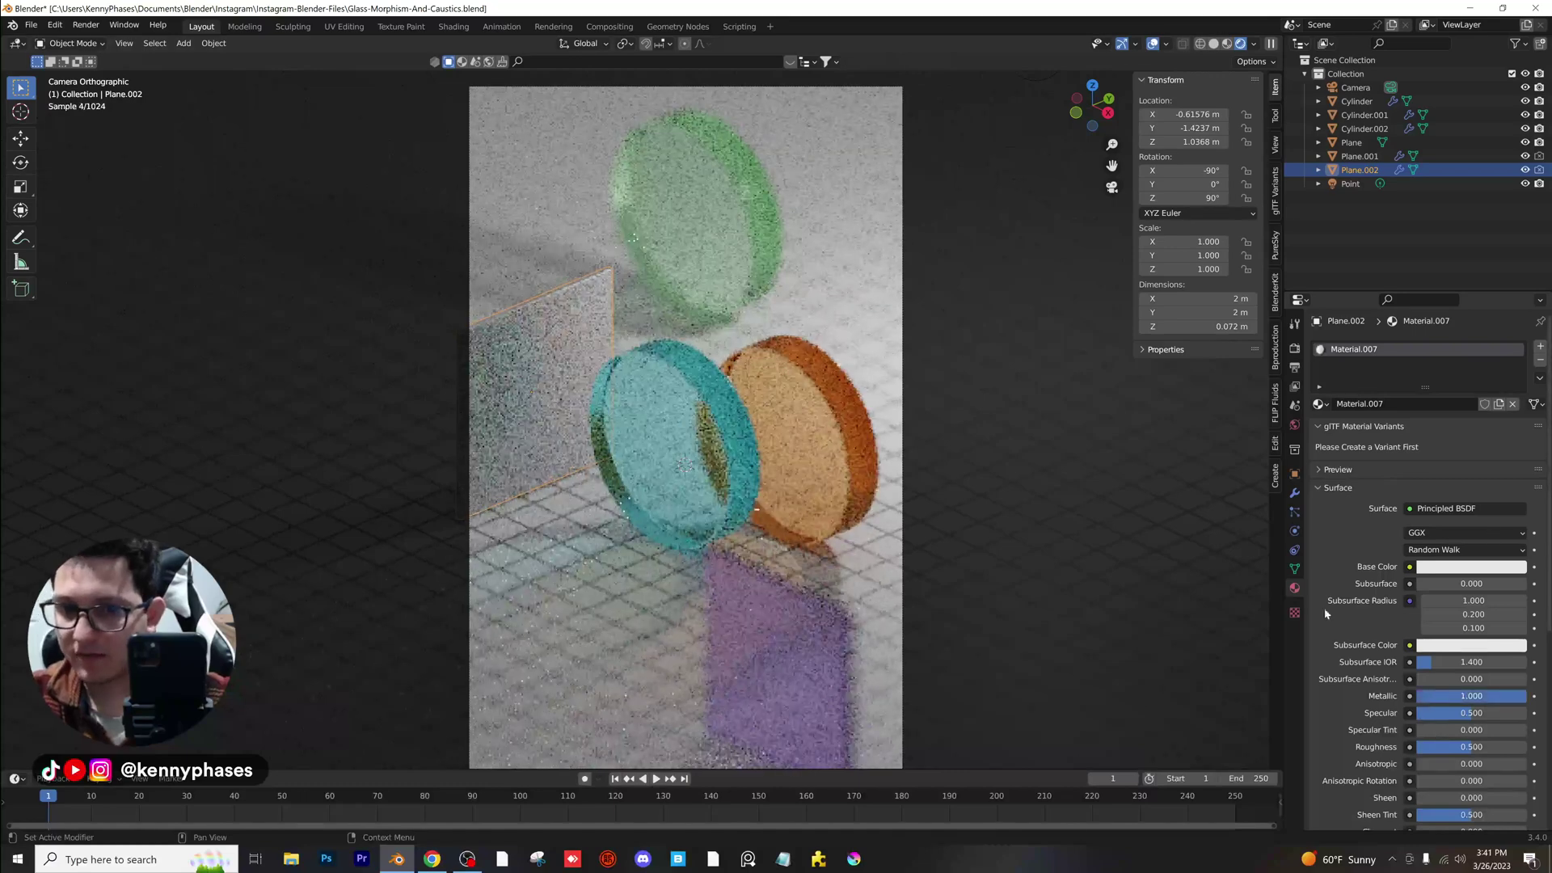
pyautogui.moveTo(1472, 747); pyautogui.dragTo(1416, 747)
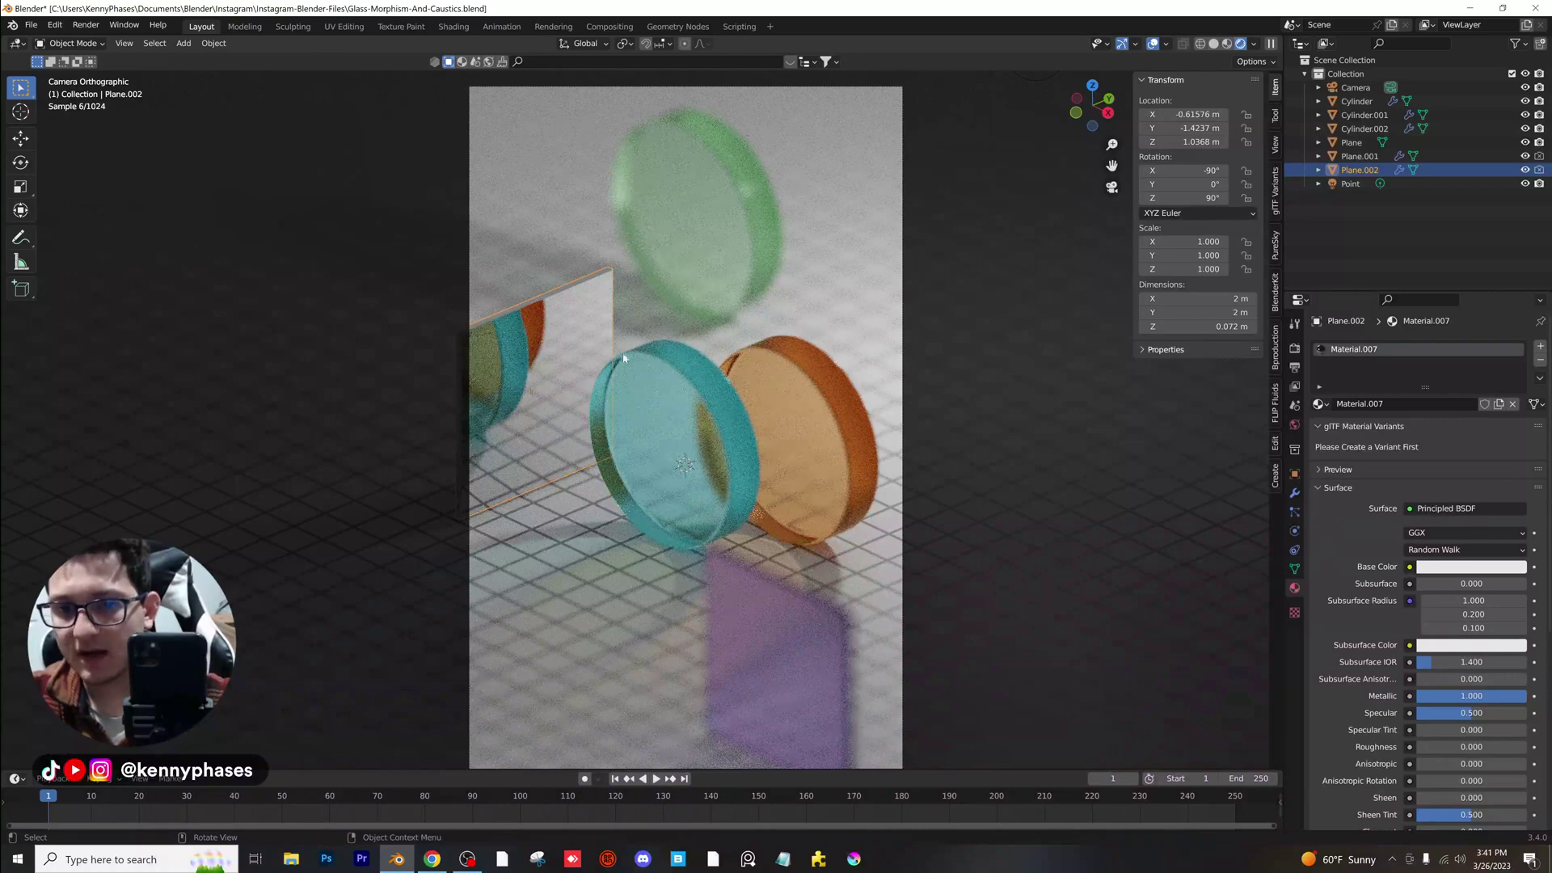
# Raise the mirror slab along Z to about 1.70 m and tilt its X rotation to about -83.7°.
pyautogui.press('g')
pyautogui.press('z')
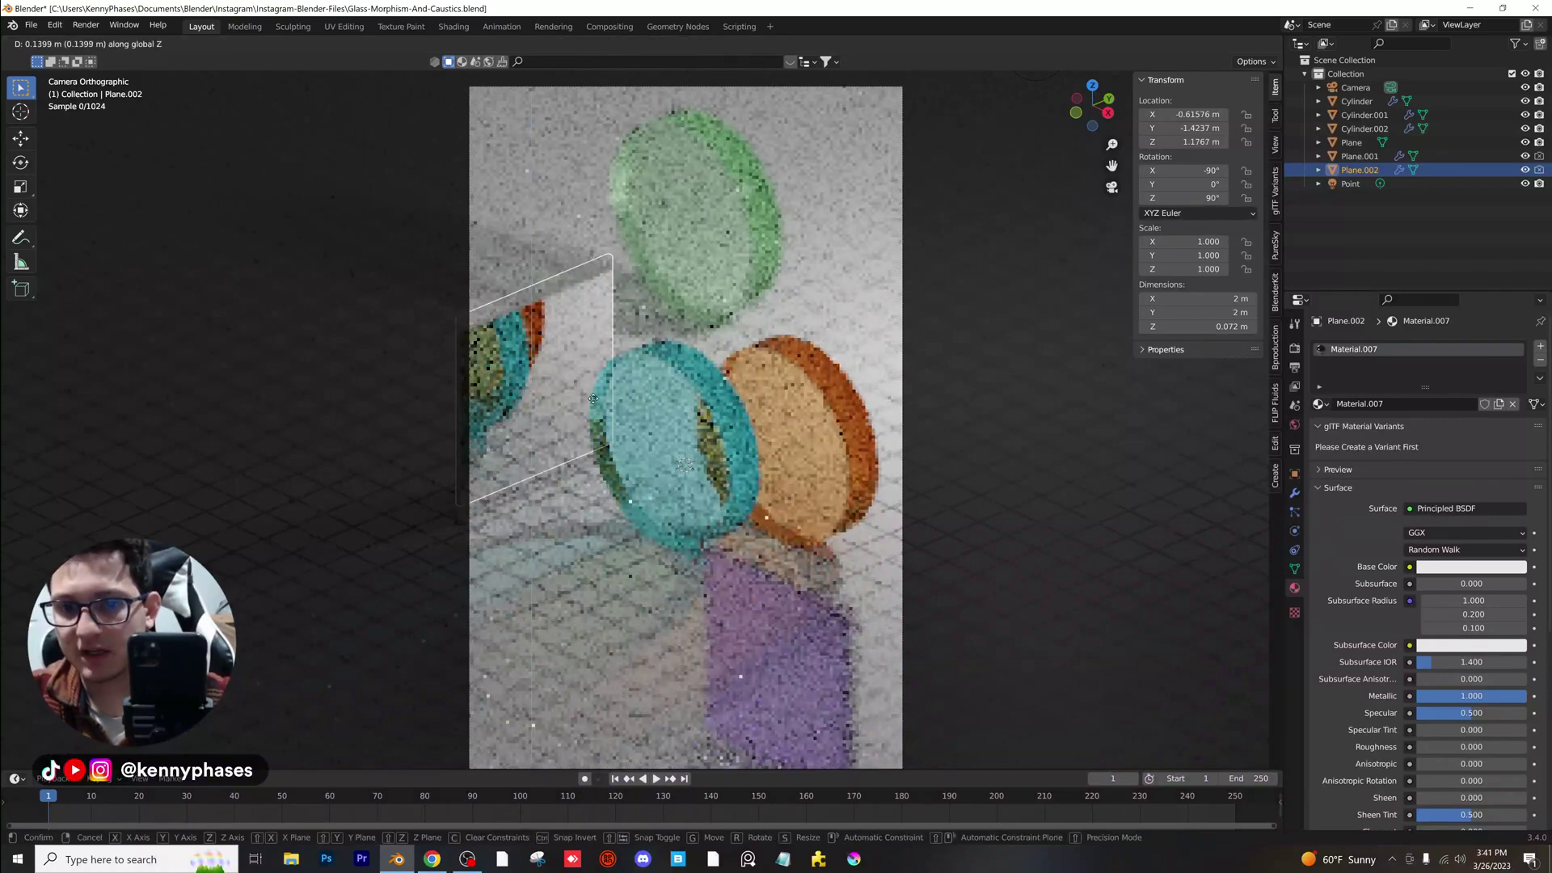
pyautogui.click(605, 348)
pyautogui.moveTo(1206, 170)
pyautogui.mouseDown()
pyautogui.moveTo(1156, 170)
pyautogui.moveTo(1230, 171)
pyautogui.mouseUp()
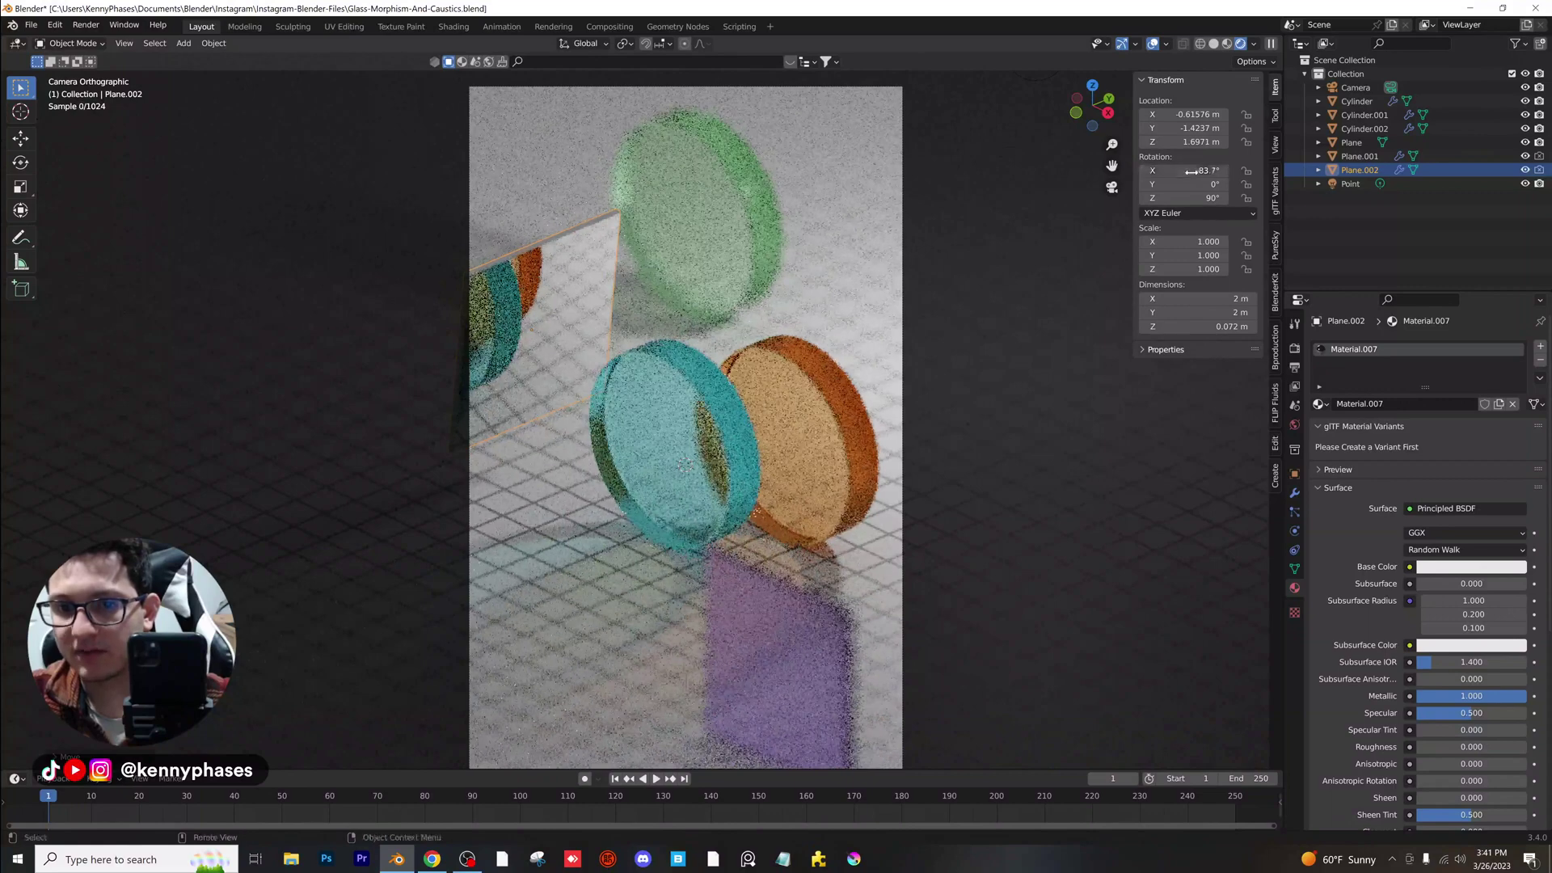
# Move the mirror slab along Y to about -0.91 m.
pyautogui.press('g')
pyautogui.press('y')
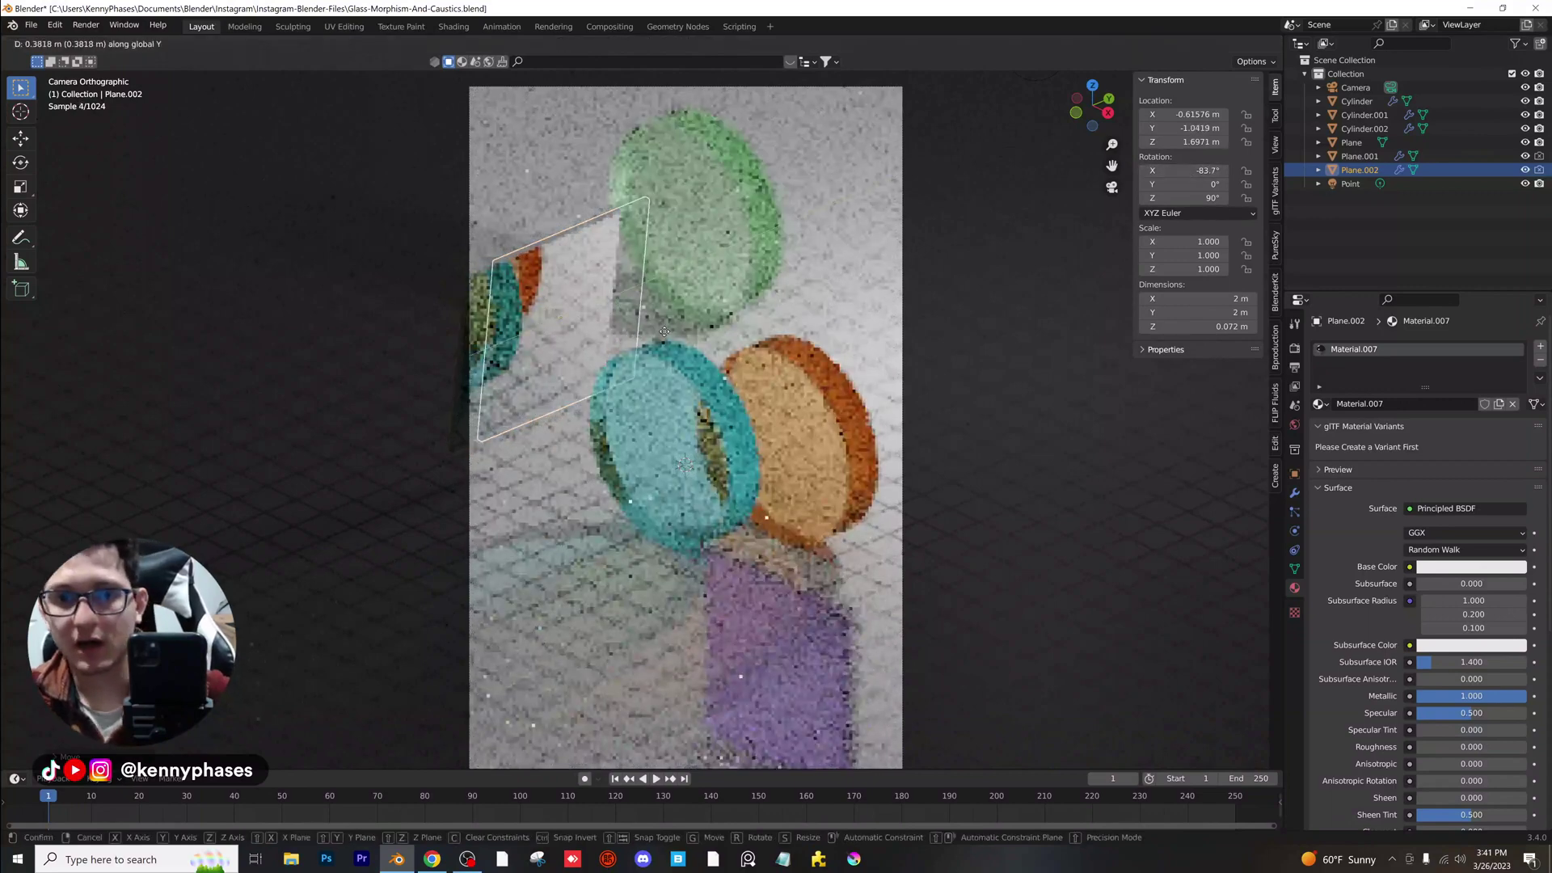
pyautogui.click(666, 331)
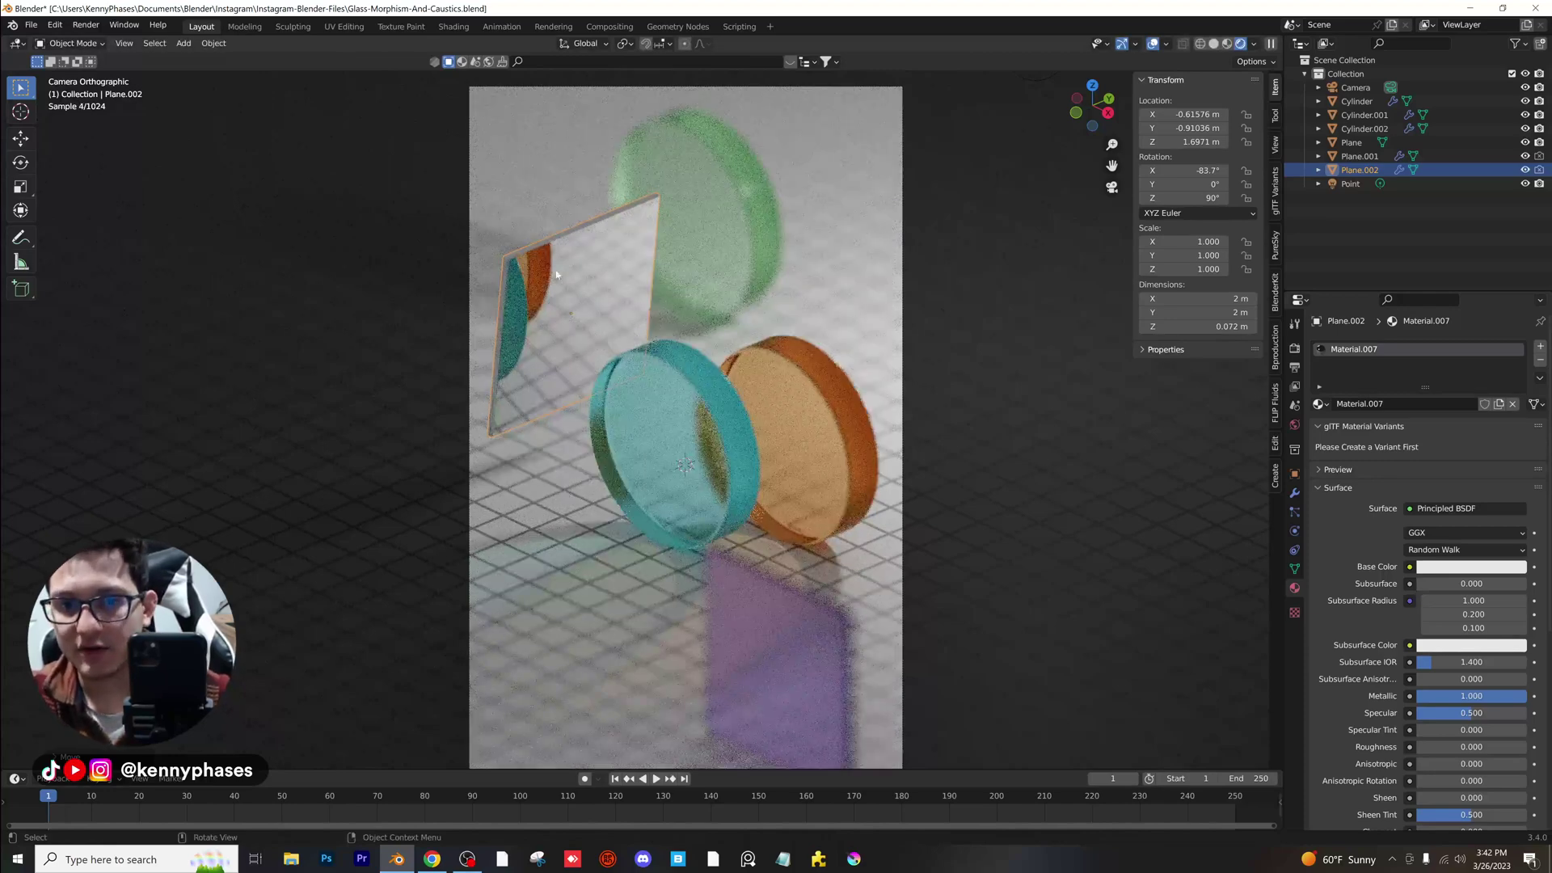
# Save the file and add a cube mesh to the scene.
pyautogui.hotkey('ctrl', 's')
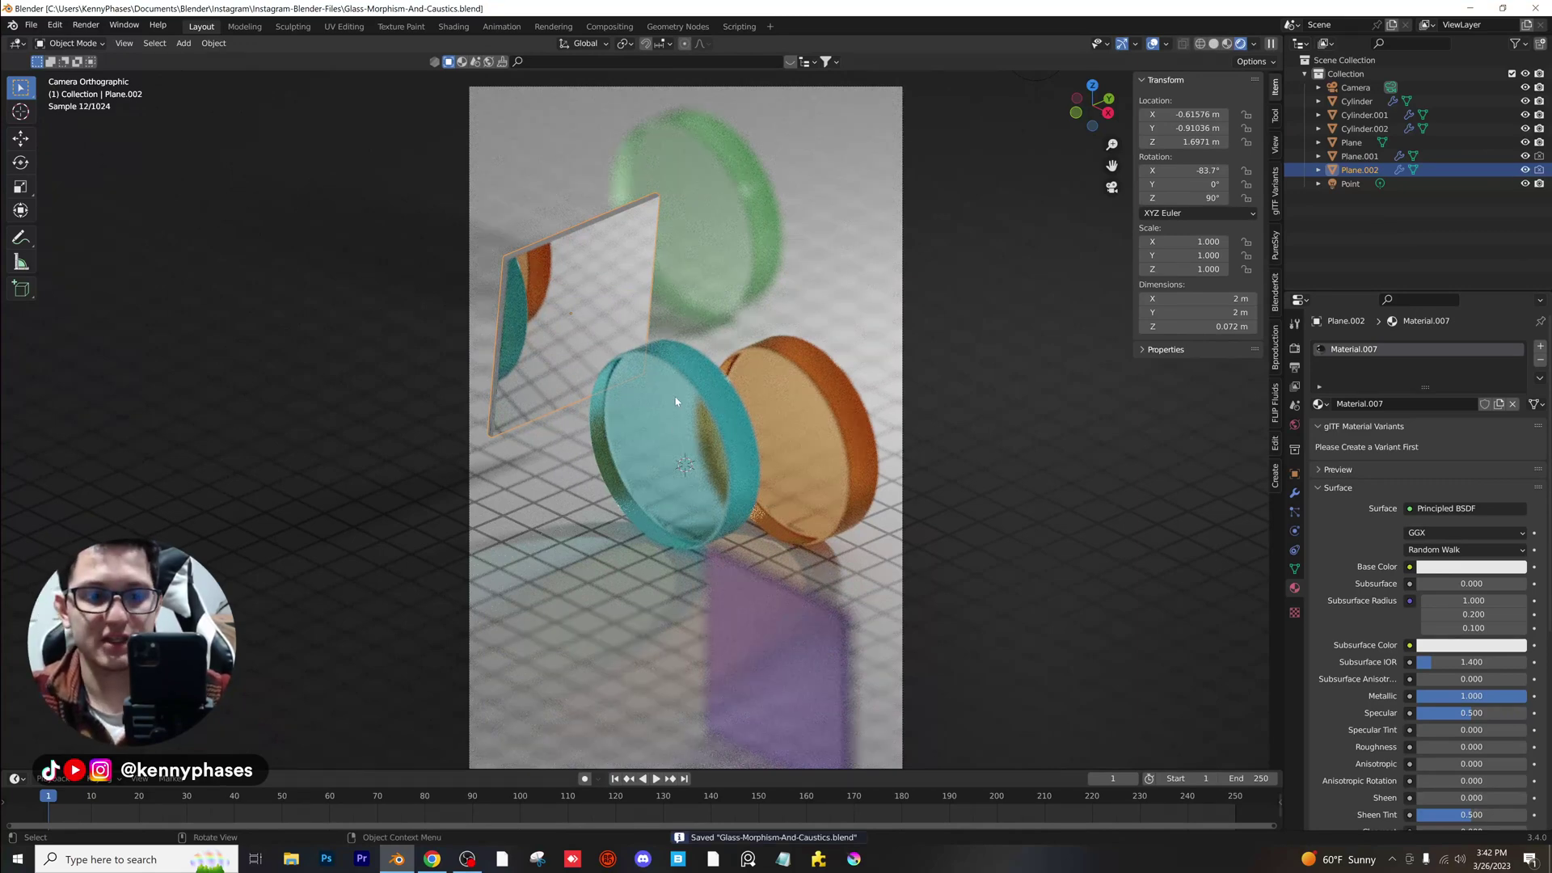
pyautogui.scroll(-3, 794, 414)
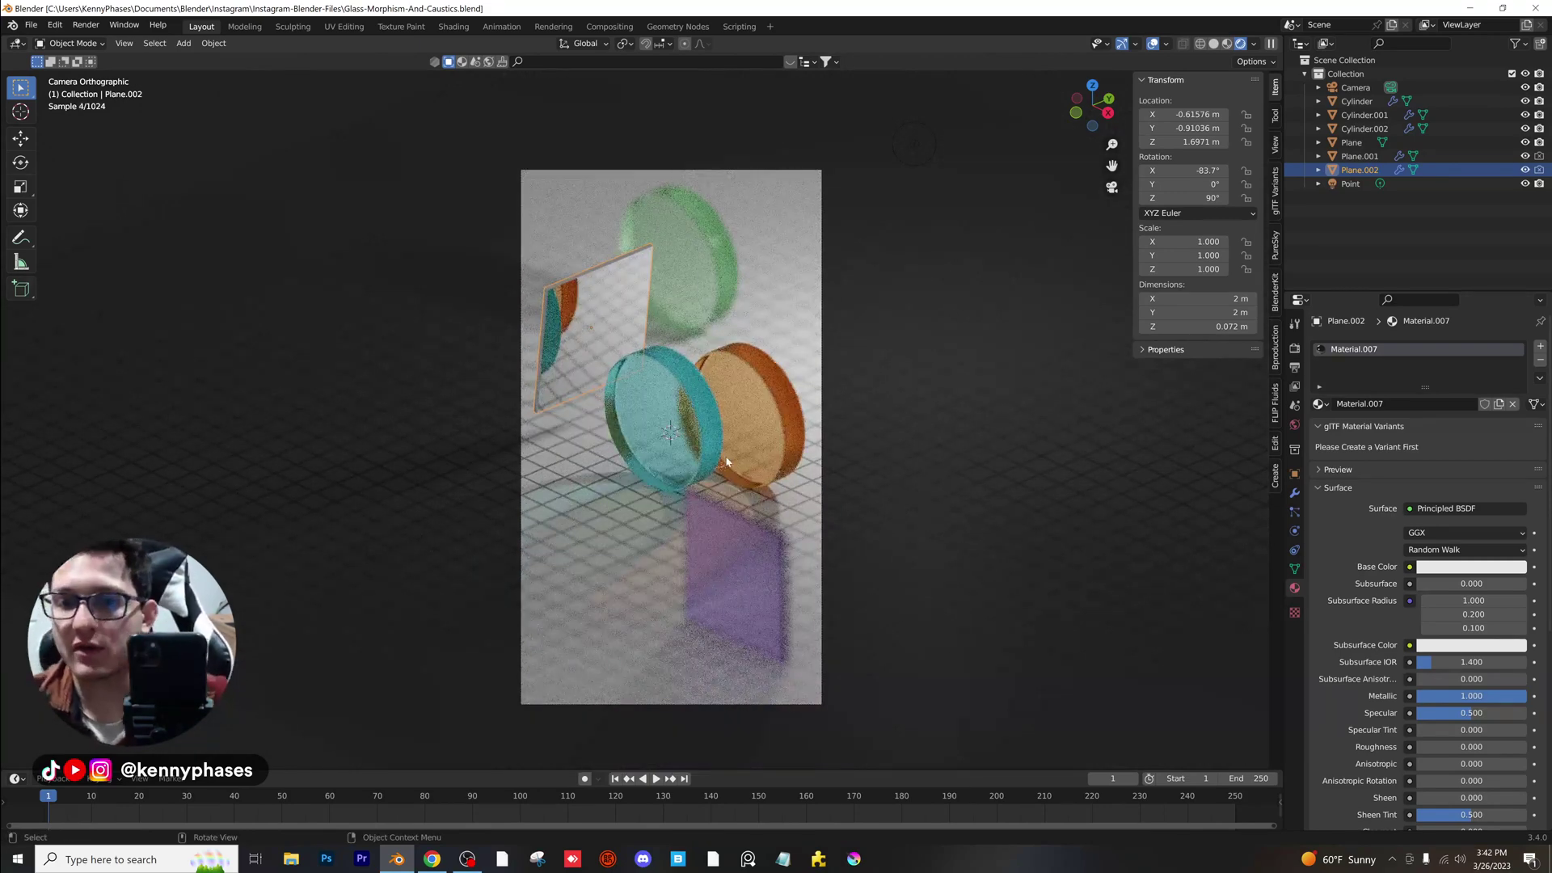
pyautogui.click(183, 43)
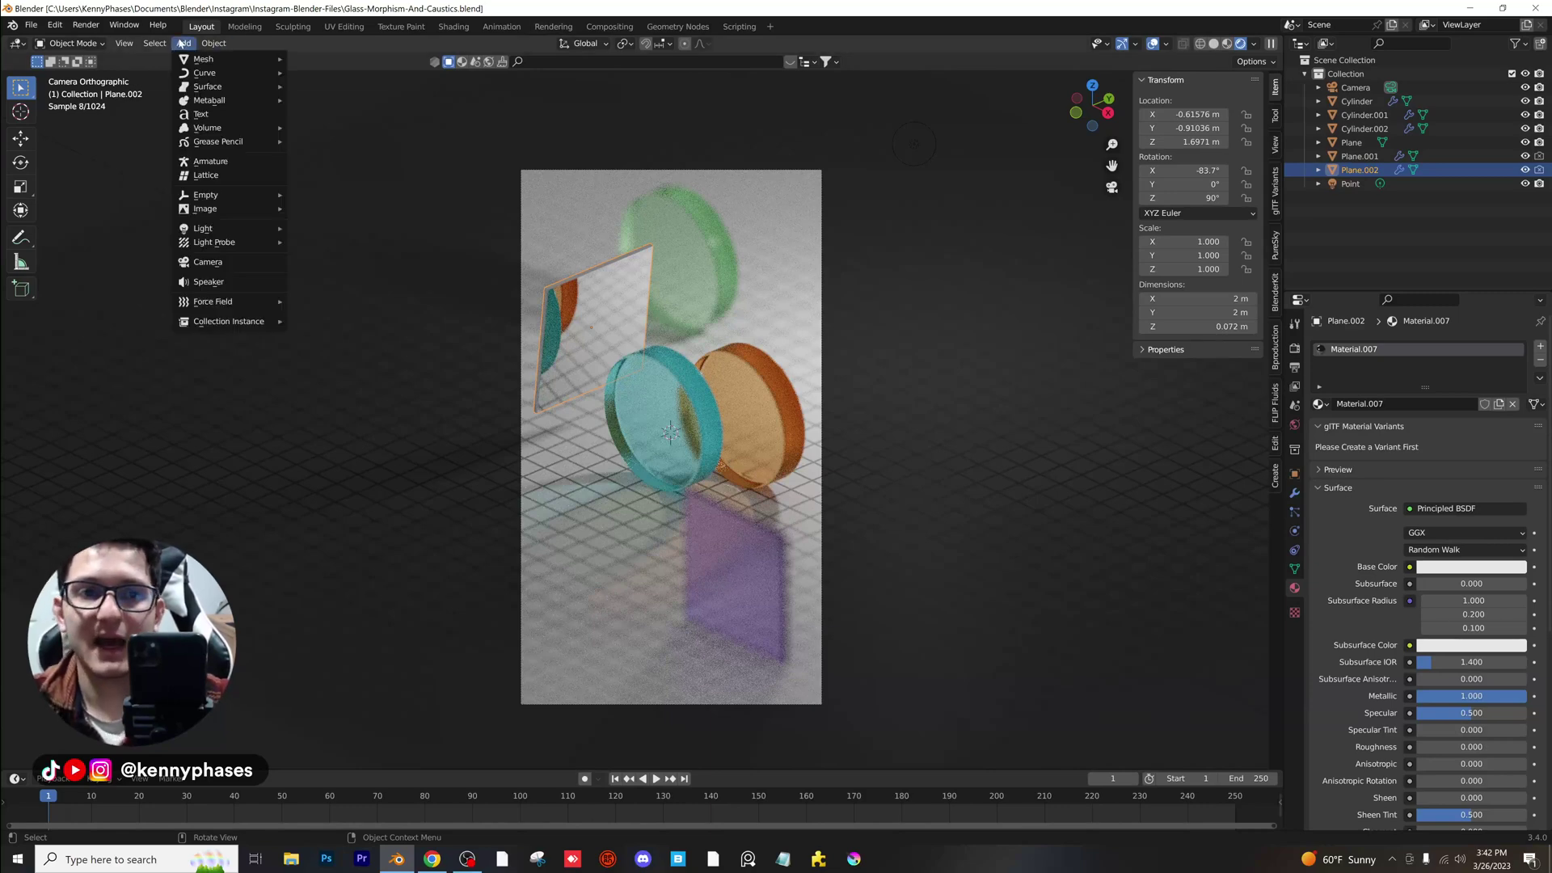
pyautogui.click(183, 43)
pyautogui.moveTo(226, 59)
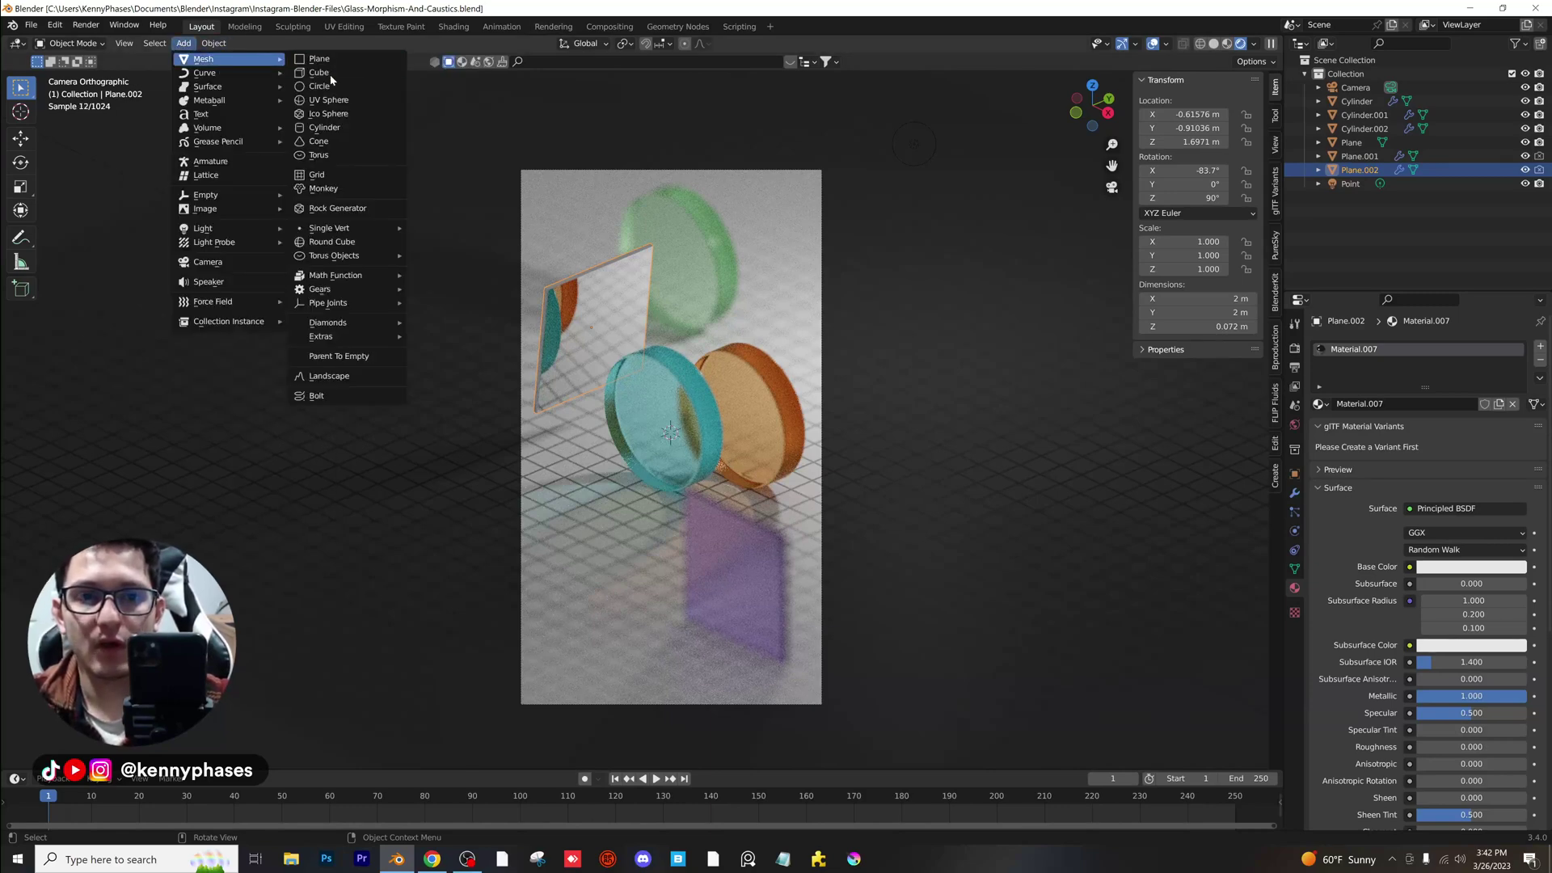
pyautogui.click(324, 73)
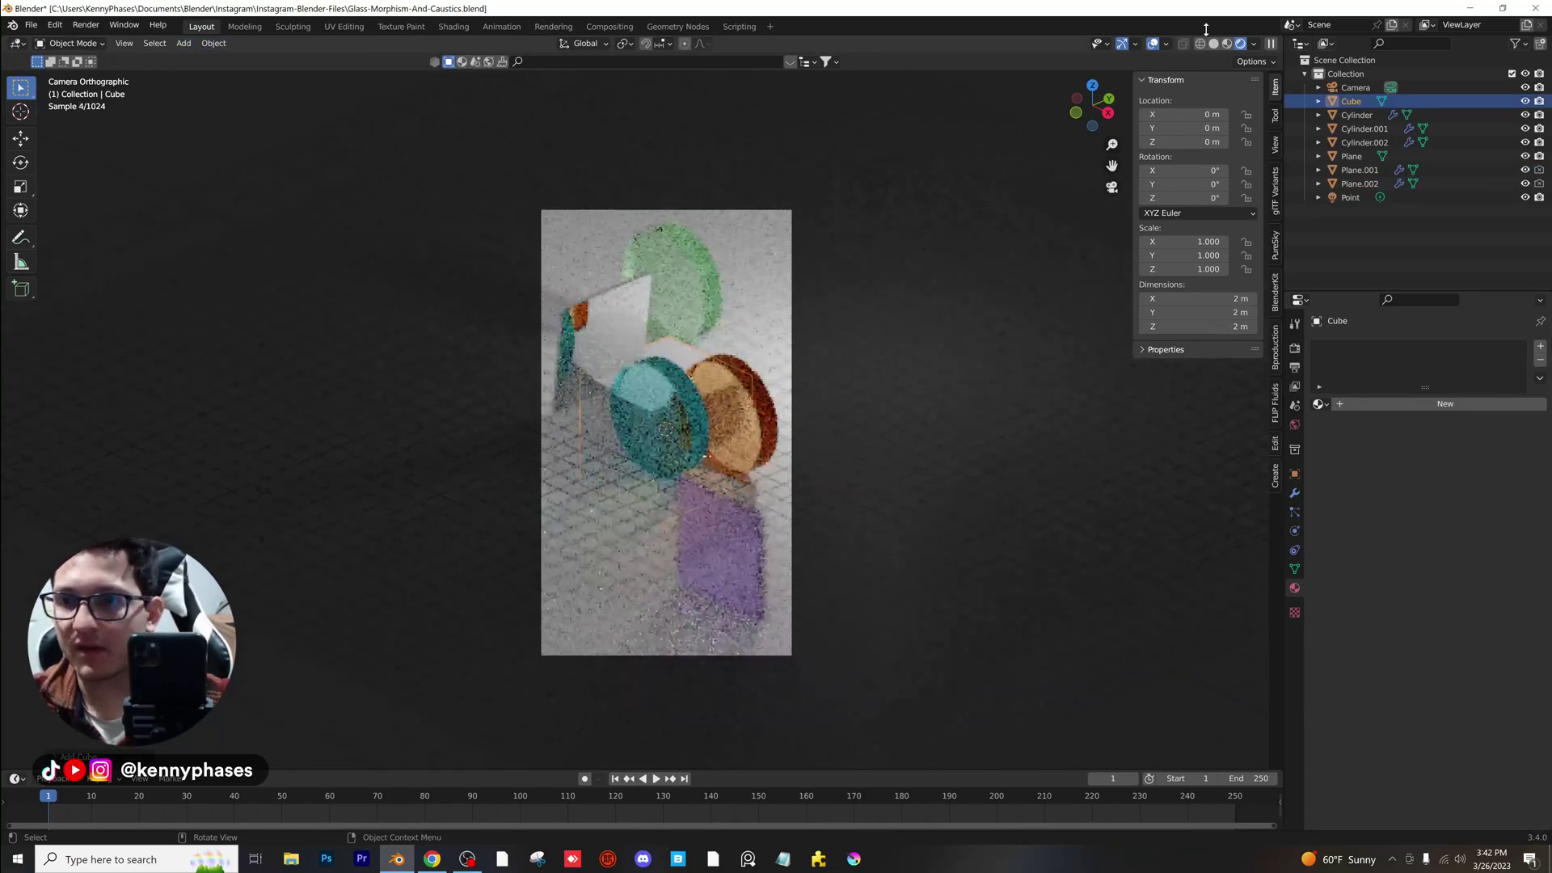
# In solid shading, scale the new cube down to about 0.575.
pyautogui.click(1213, 43)
pyautogui.scroll(-1, 972, 256)
pyautogui.moveTo(897, 312); pyautogui.dragTo(869, 285, button='middle')
pyautogui.press('s')
pyautogui.click(729, 340)
# Place the cube at about X 1.93, Y -3.33, Z 1.04 m and rotate it to about 46°, 30.8°, 24.1°.
pyautogui.scroll(-4, 712, 360)
pyautogui.moveTo(693, 387); pyautogui.dragTo(526, 390, button='middle')
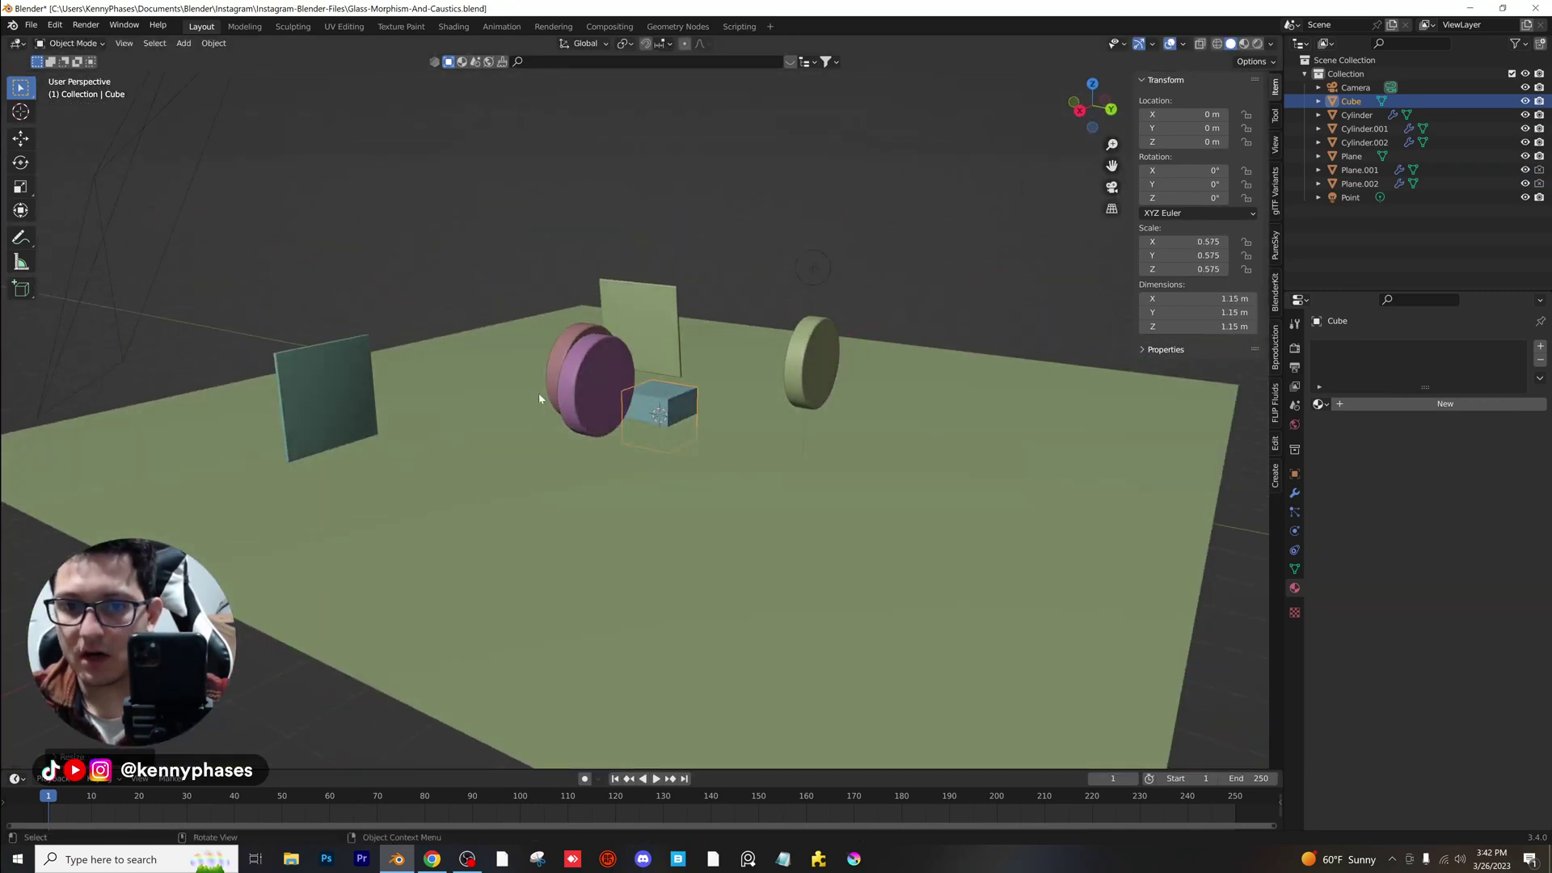
pyautogui.press('g')
pyautogui.press('r')
pyautogui.click(541, 320)
pyautogui.moveTo(541, 320); pyautogui.dragTo(758, 390, button='middle')
pyautogui.press('r')
pyautogui.press('g')
pyautogui.press('z')
pyautogui.click(760, 323)
# Add a Bevel modifier to the cube with an amount of about 0.013 m.
pyautogui.scroll(4, 739, 436)
pyautogui.scroll(2, 757, 448)
pyautogui.click(1294, 493)
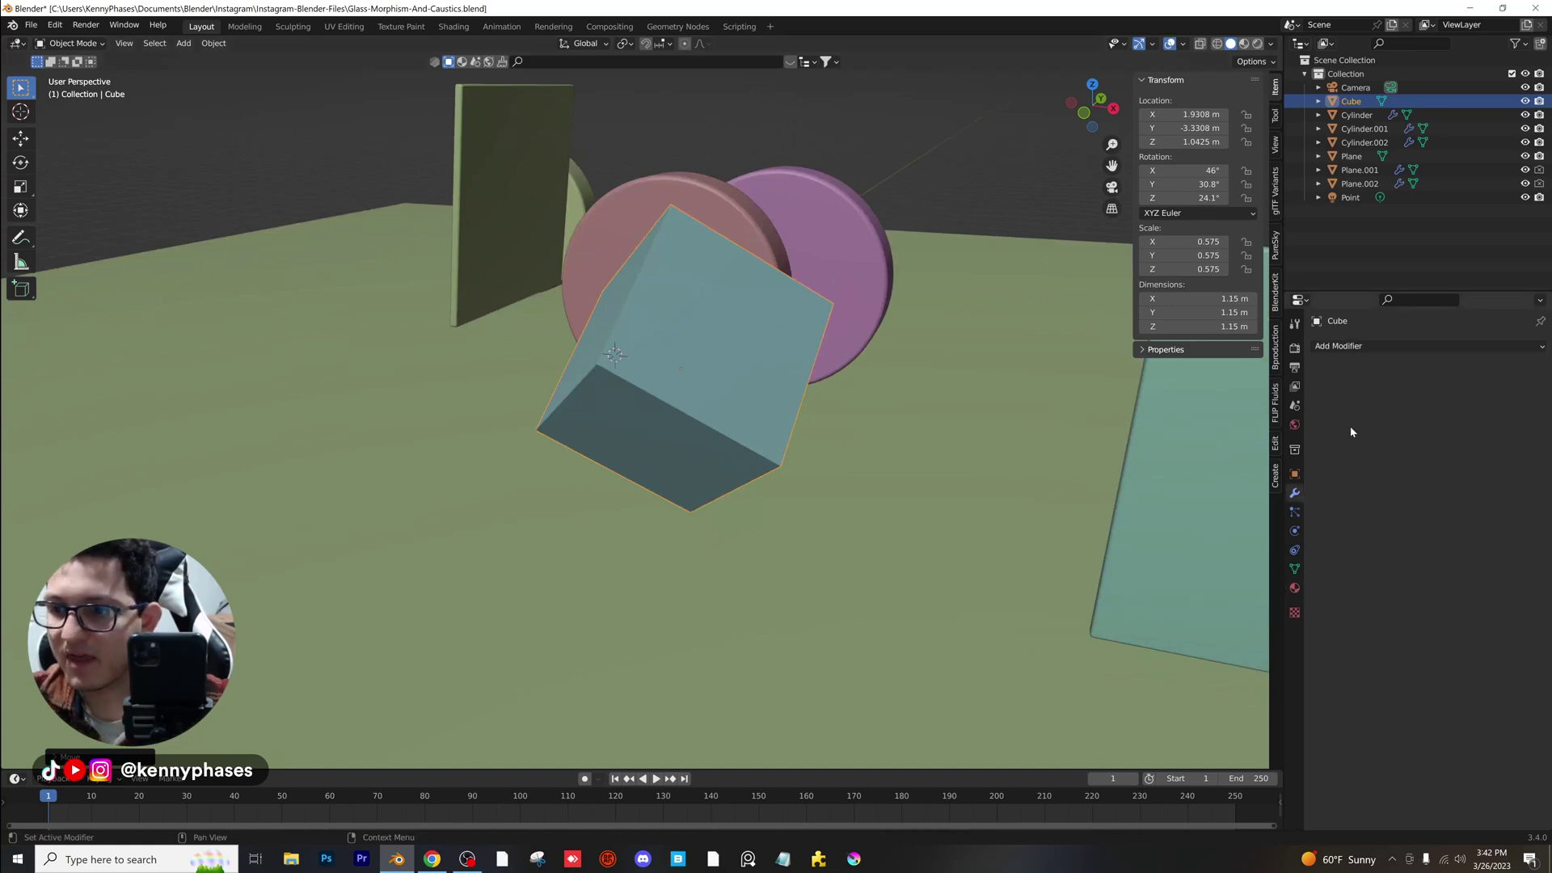
pyautogui.click(1361, 346)
pyautogui.click(1263, 399)
pyautogui.scroll(5, 780, 357)
pyautogui.scroll(-1, 776, 419)
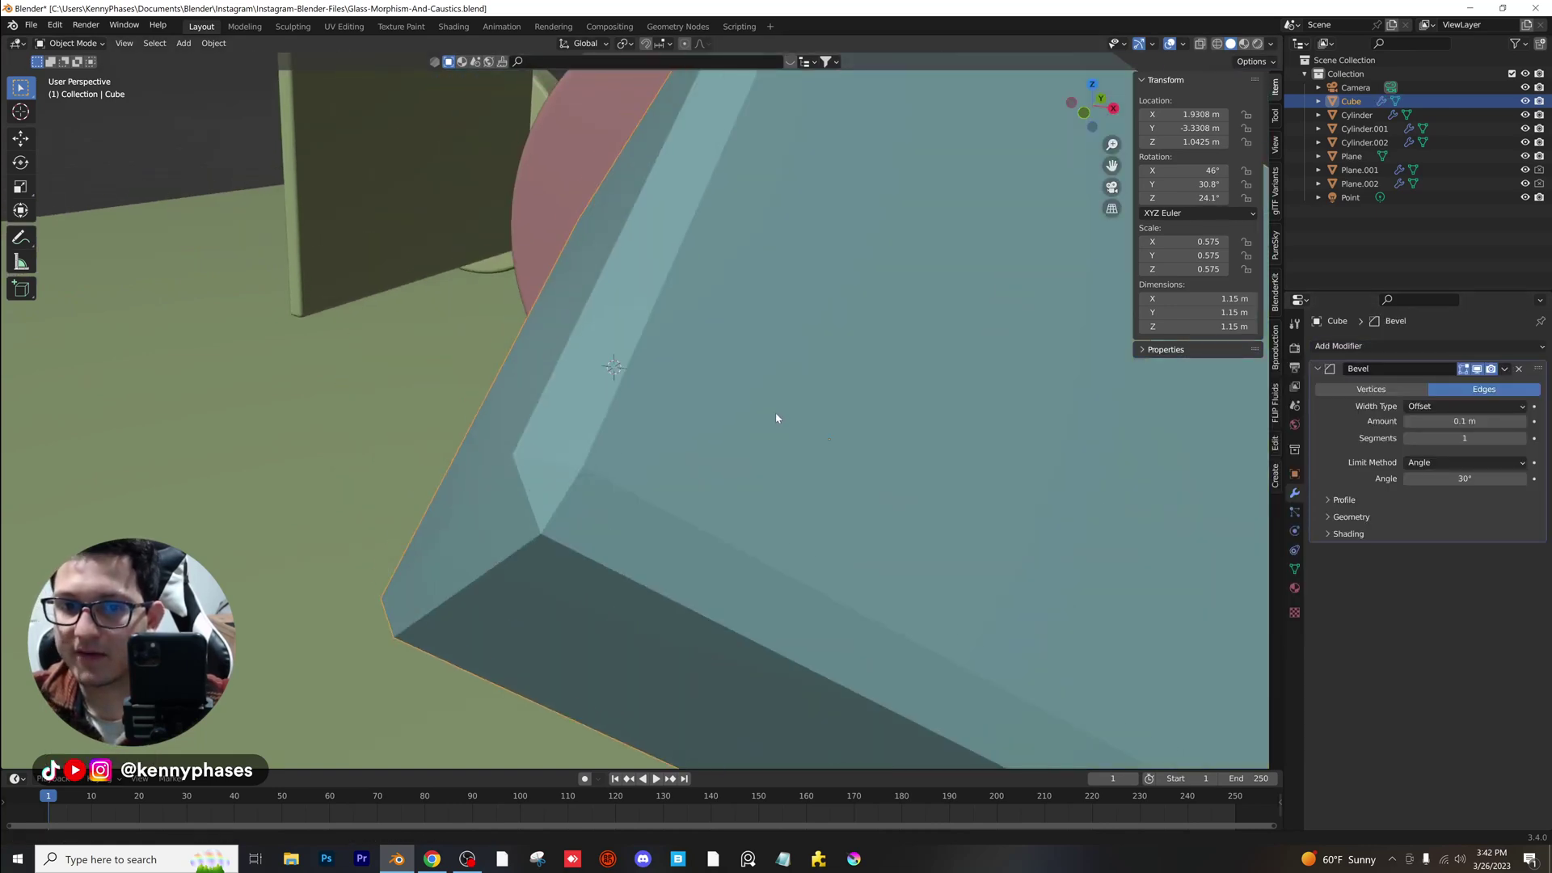
pyautogui.moveTo(1451, 419); pyautogui.dragTo(1405, 420)
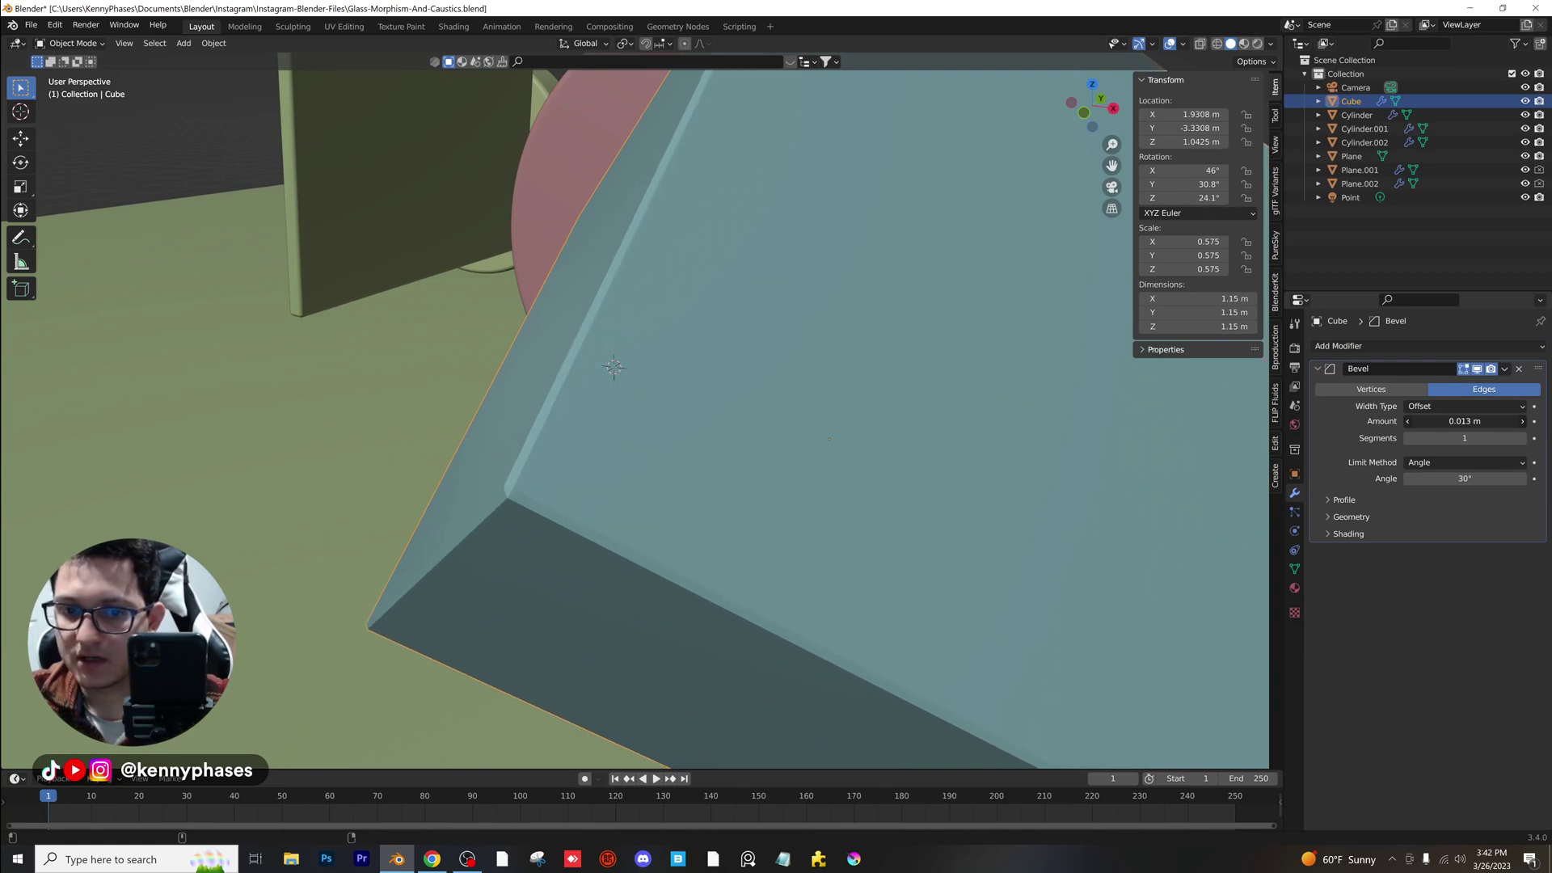
# Raise the cube's bevel segments by four and shade the cube smooth.
pyautogui.click(1523, 438)
pyautogui.click(1523, 438)
pyautogui.click(1523, 438)
pyautogui.click(1523, 438)
pyautogui.rightClick(614, 425)
pyautogui.click(615, 425)
pyautogui.scroll(-5, 768, 428)
# In rendered shading, give the cube a new material with a Glass BSDF surface.
pyautogui.click(1294, 587)
pyautogui.press('z')
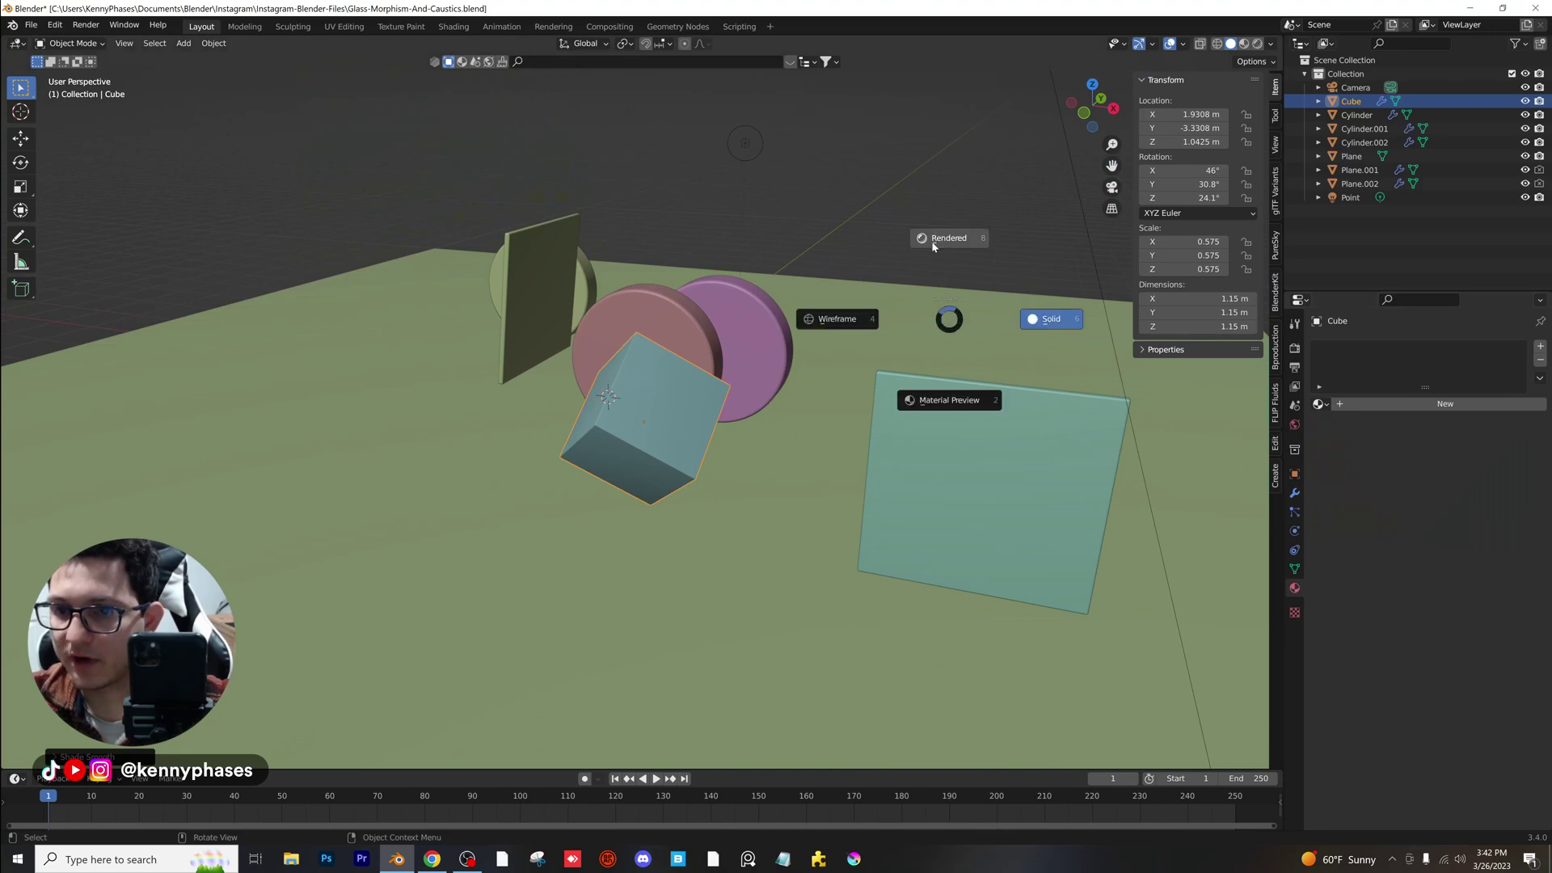
pyautogui.click(934, 259)
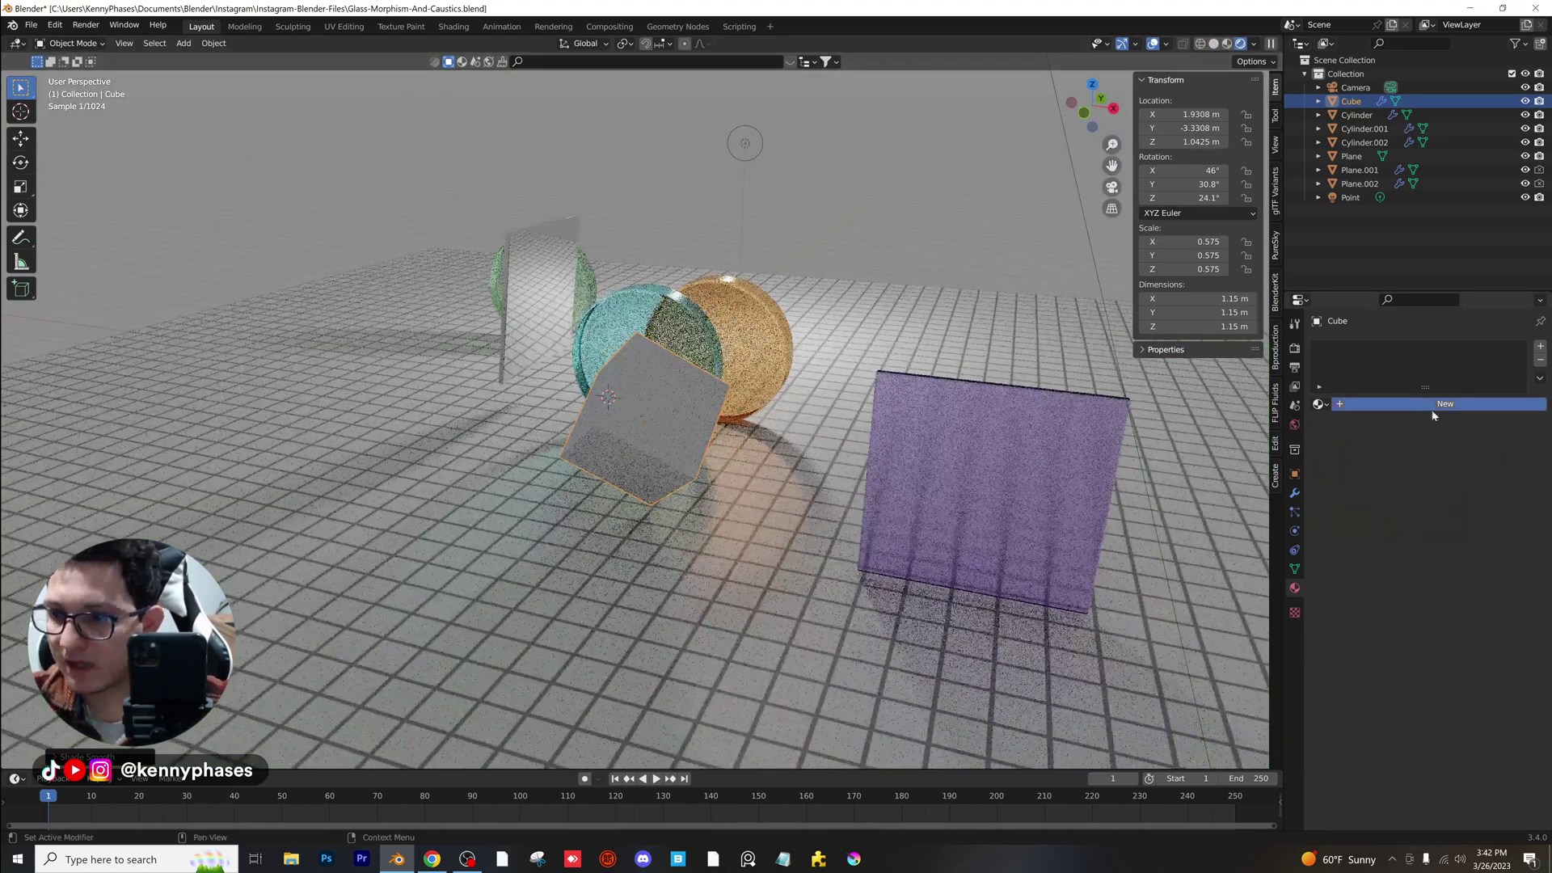
pyautogui.click(1445, 403)
pyautogui.click(1484, 509)
pyautogui.click(1349, 253)
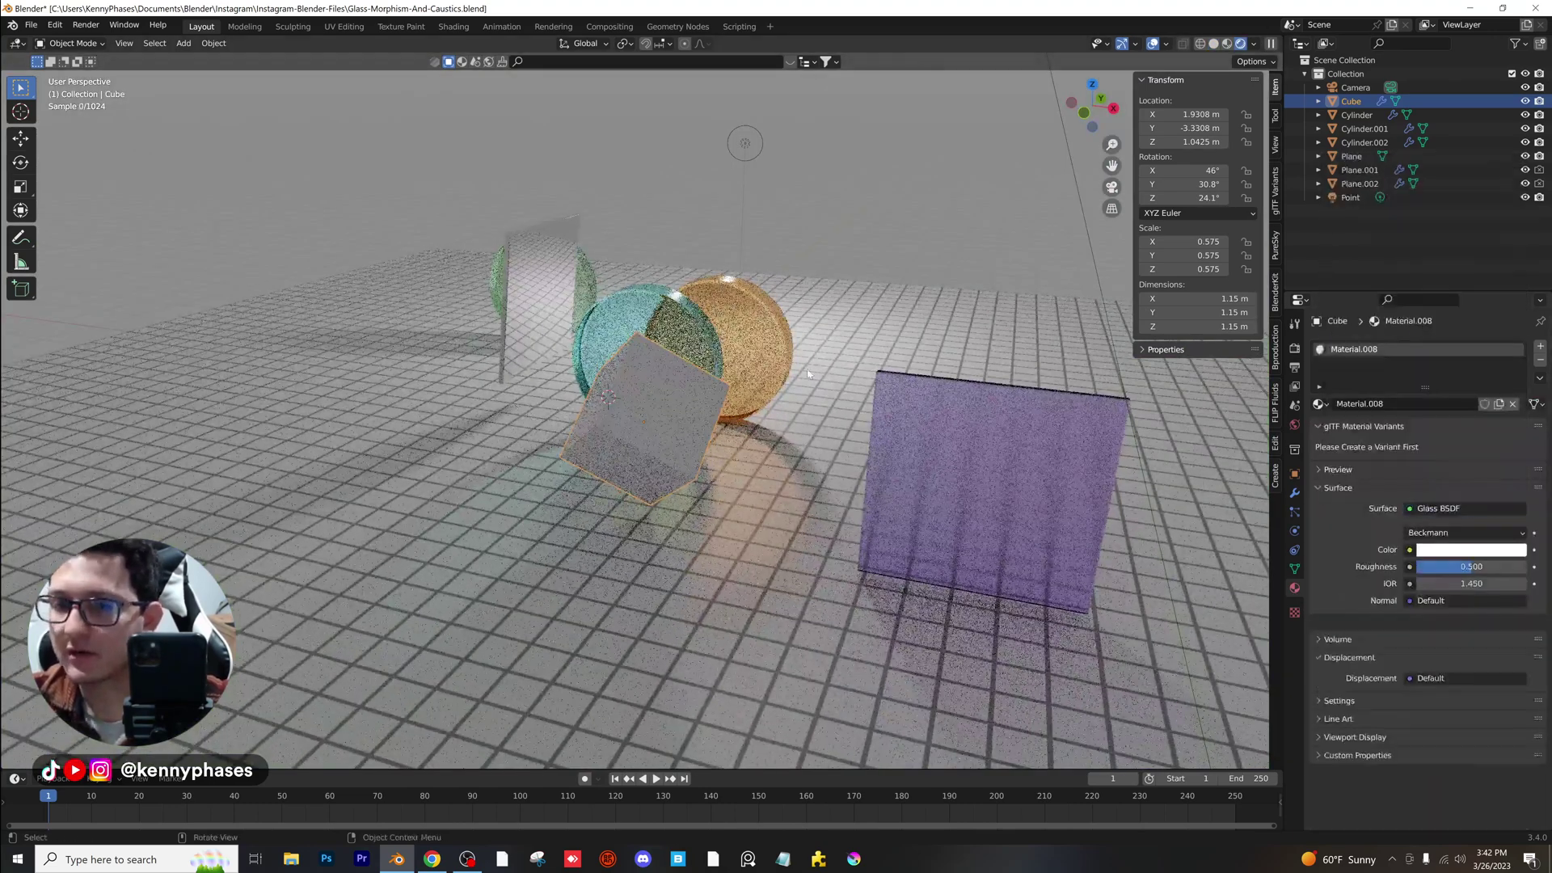
# In the camera view, set the cube's glass roughness to 0.2 and save the file.
pyautogui.press('KP_0')
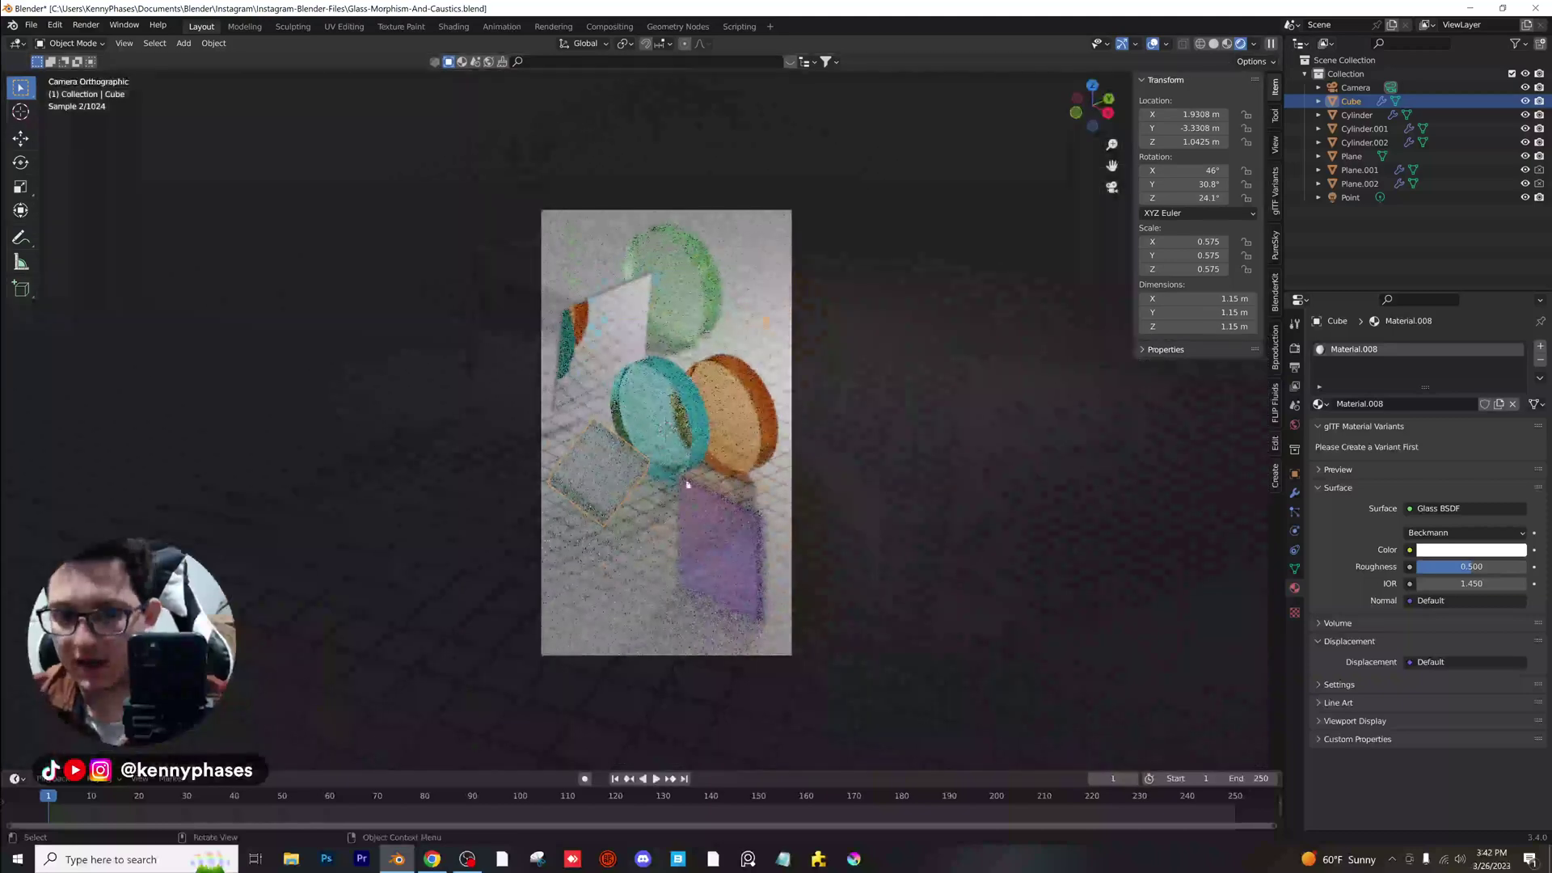
pyautogui.keyDown('shift'); pyautogui.moveTo(728, 549); pyautogui.dragTo(757, 430, button='middle'); pyautogui.keyUp('shift')
pyautogui.click(1470, 566)
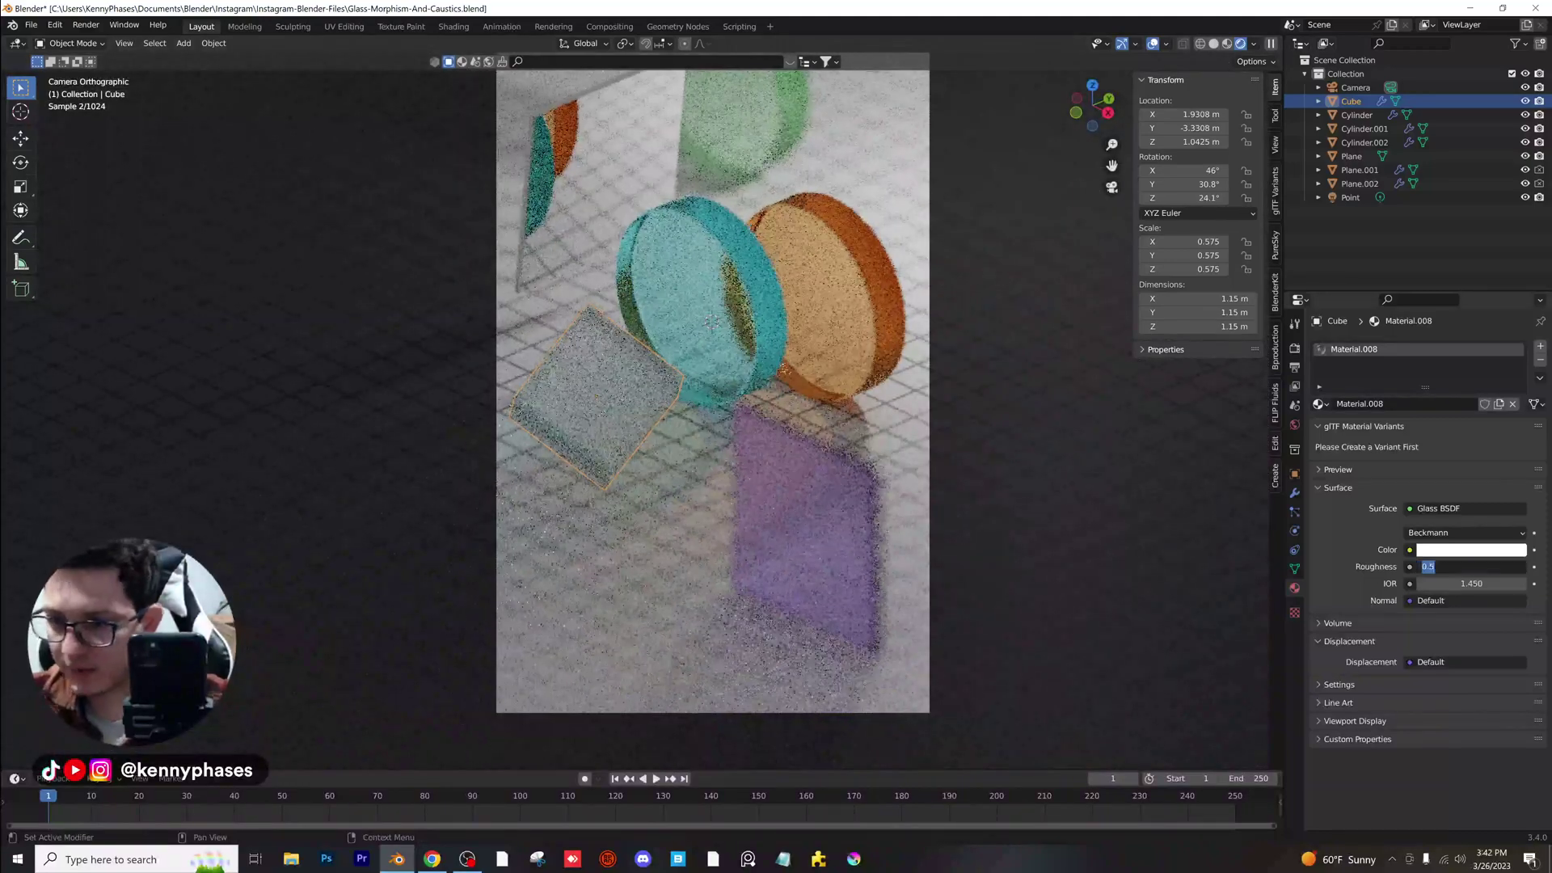
pyautogui.write('0.2')
pyautogui.press('Return')
pyautogui.hotkey('ctrl', 's')
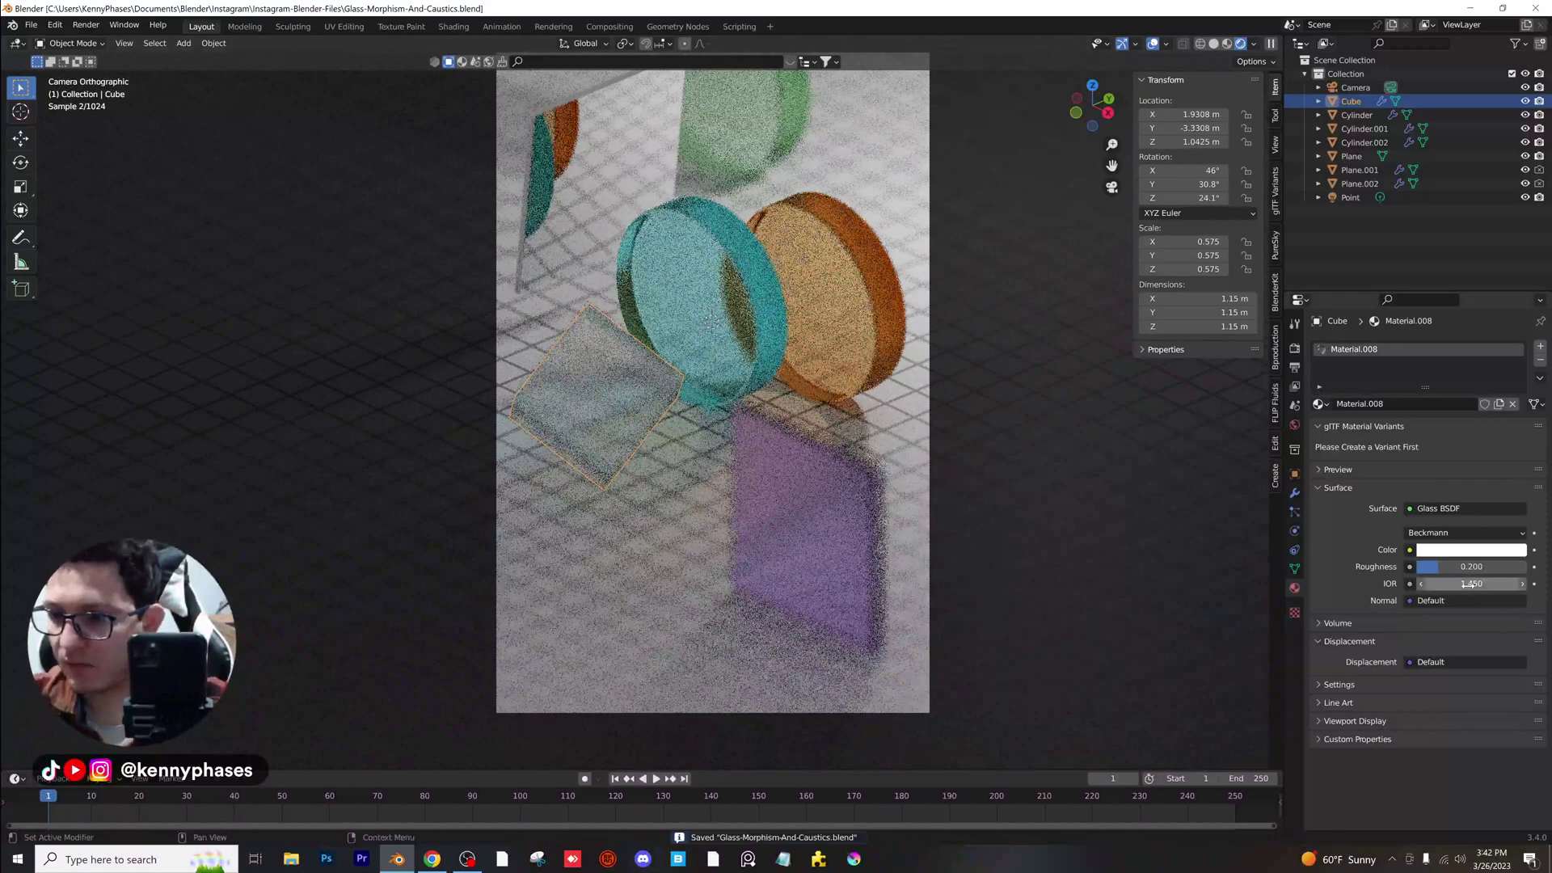
# Enable Cast Shadow Caustics for the cube.
pyautogui.click(1295, 475)
pyautogui.scroll(-3, 1439, 706)
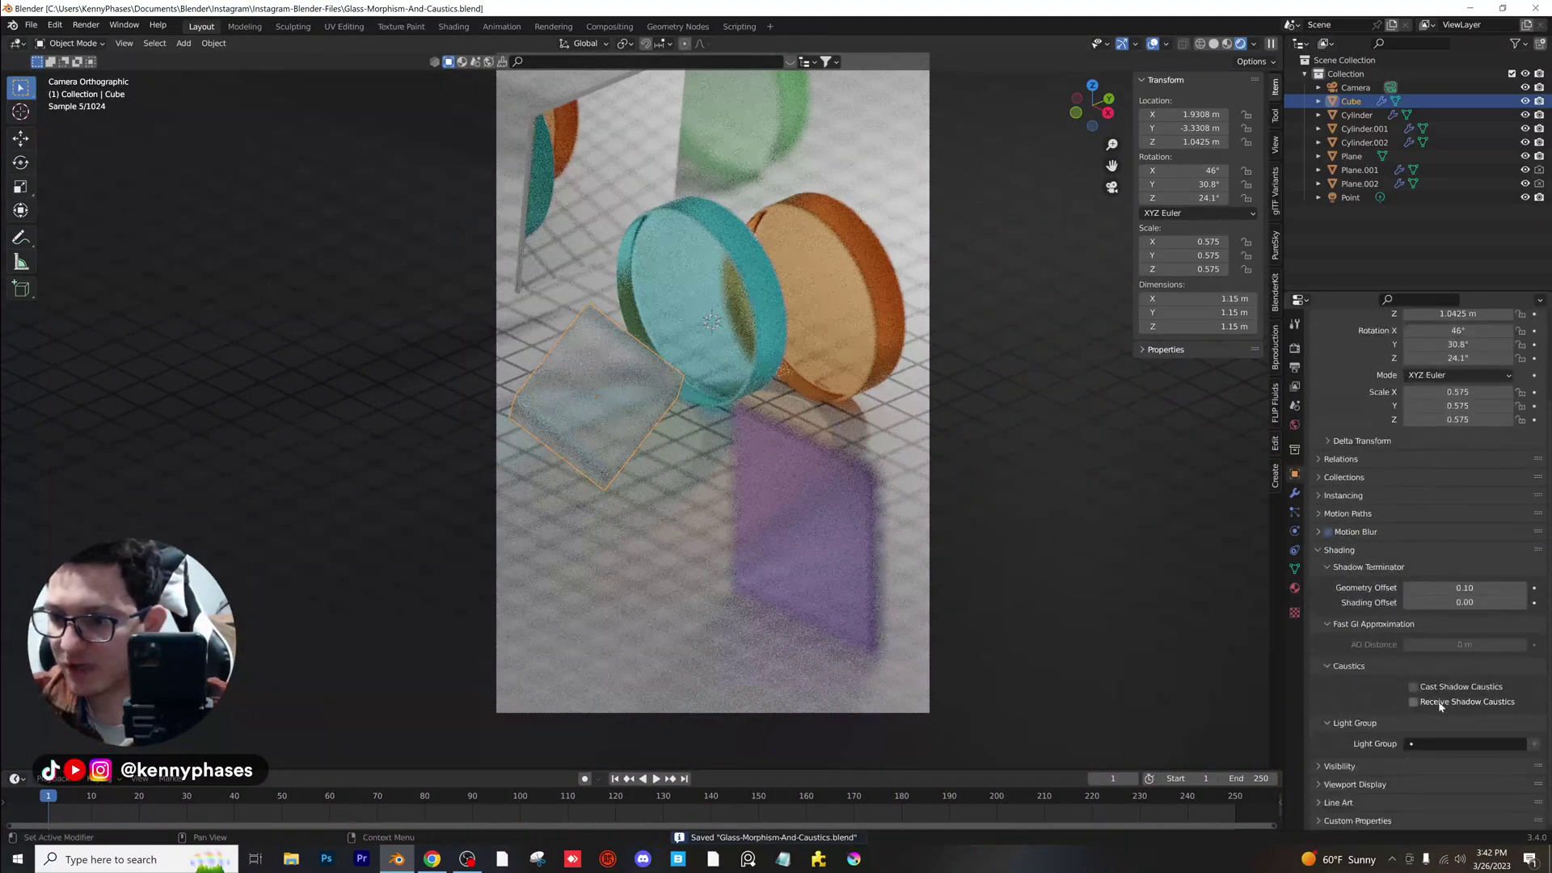
pyautogui.click(1414, 687)
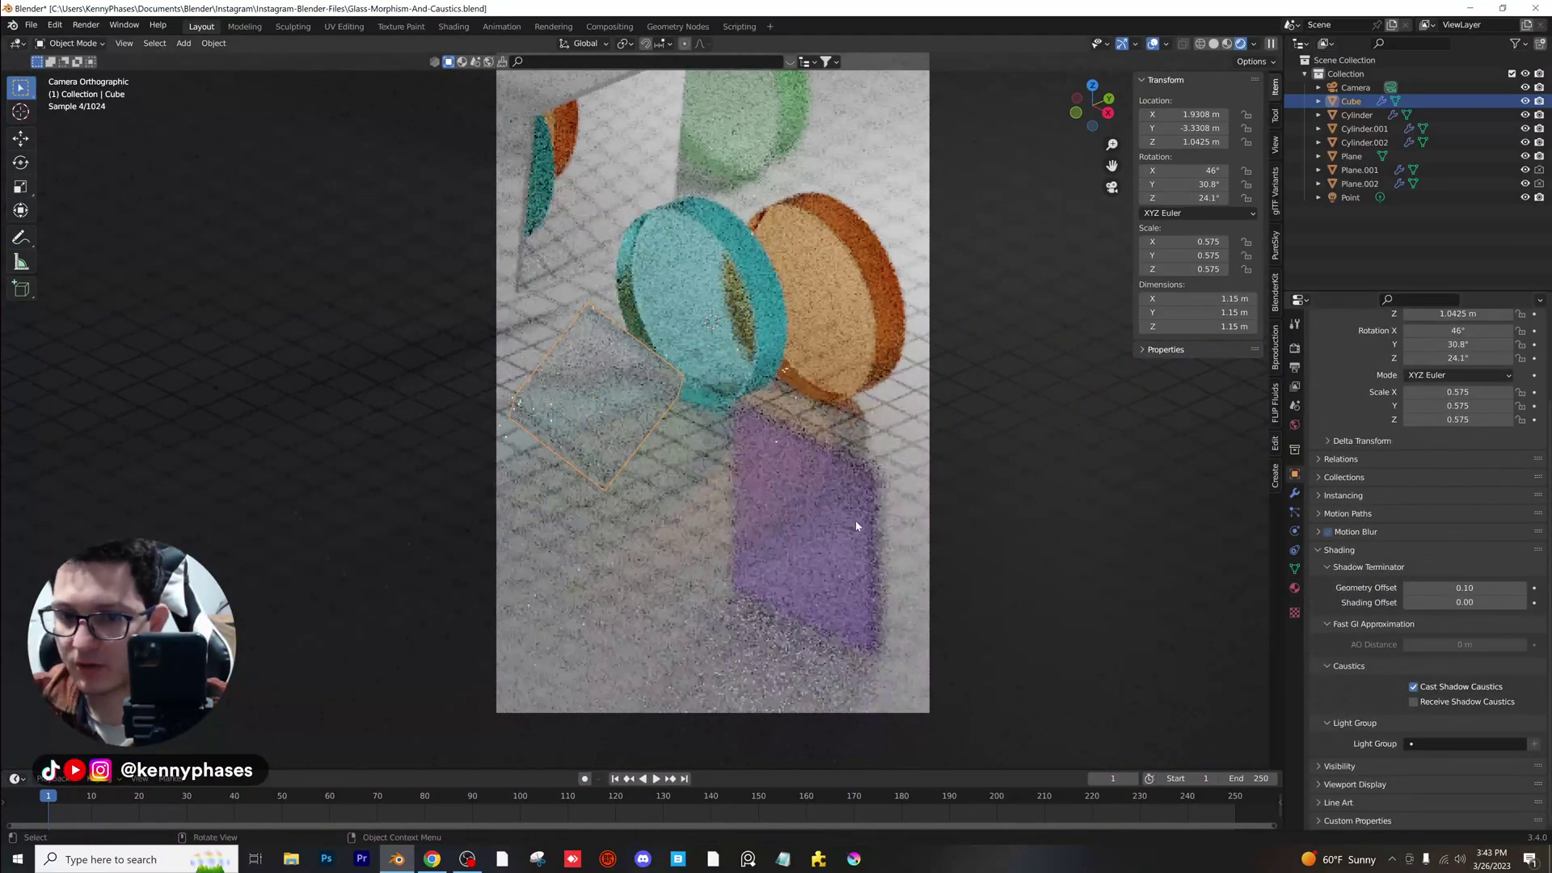
# Raise the tiled floor plane's material roughness to about 0.803.
pyautogui.click(825, 486)
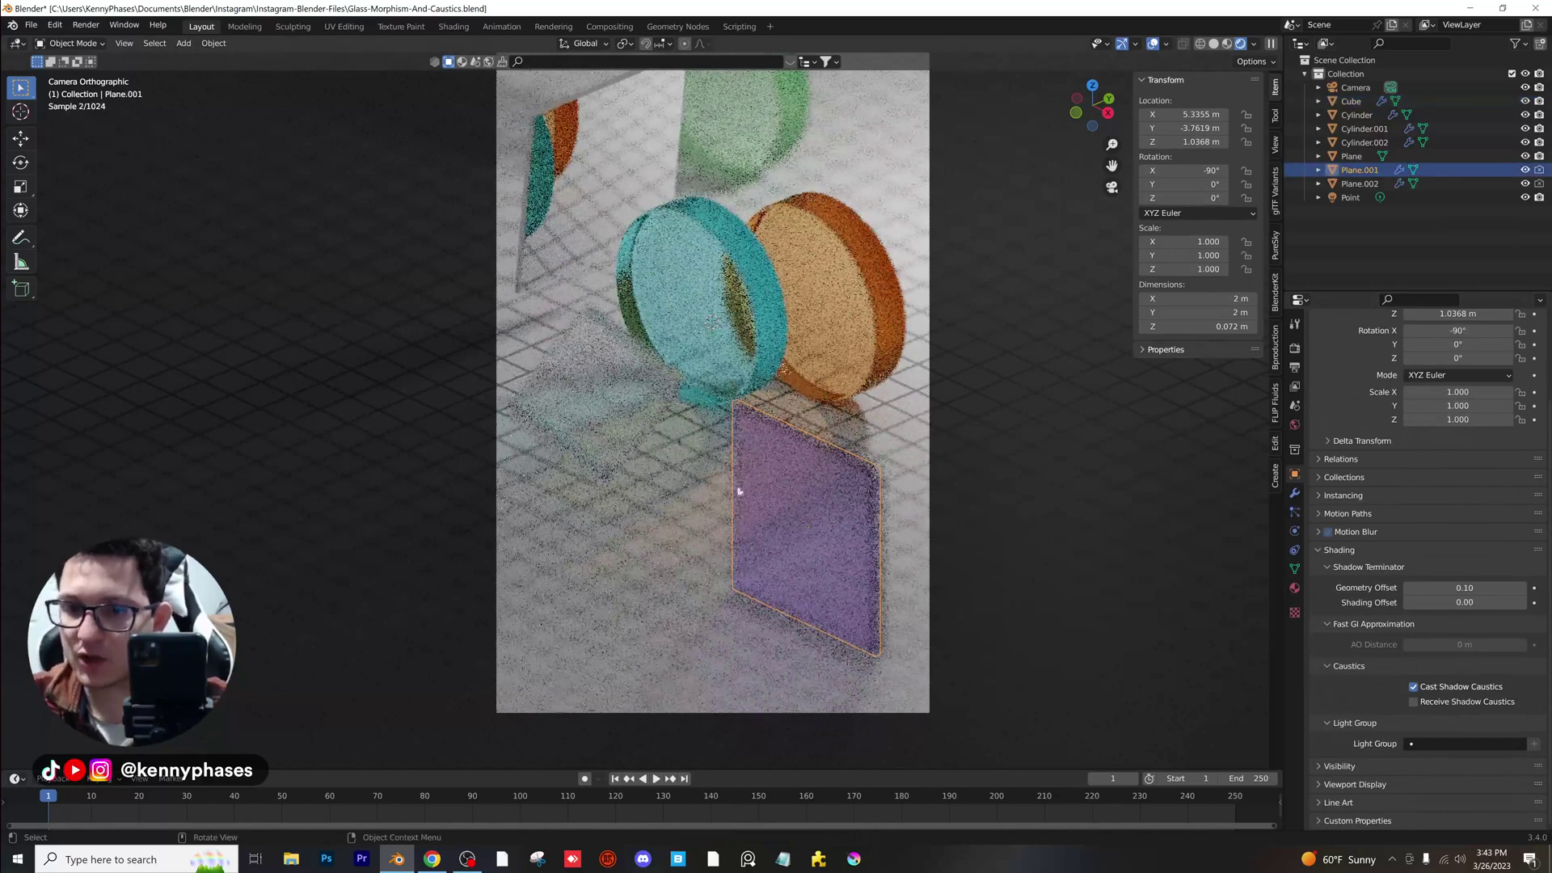
pyautogui.click(904, 431)
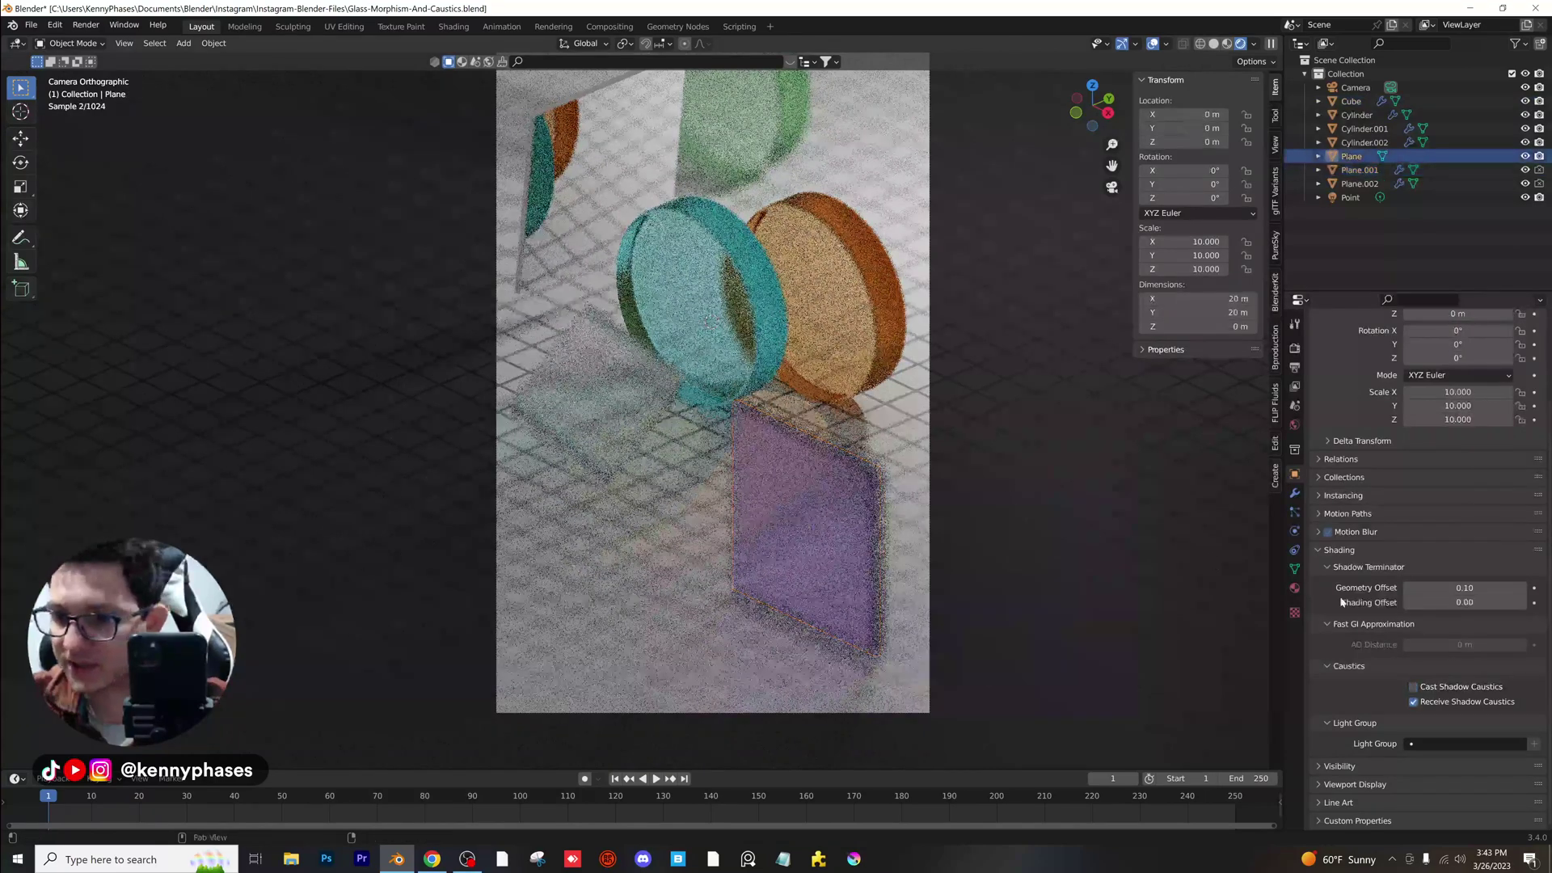
pyautogui.click(1295, 588)
pyautogui.scroll(-4, 1439, 637)
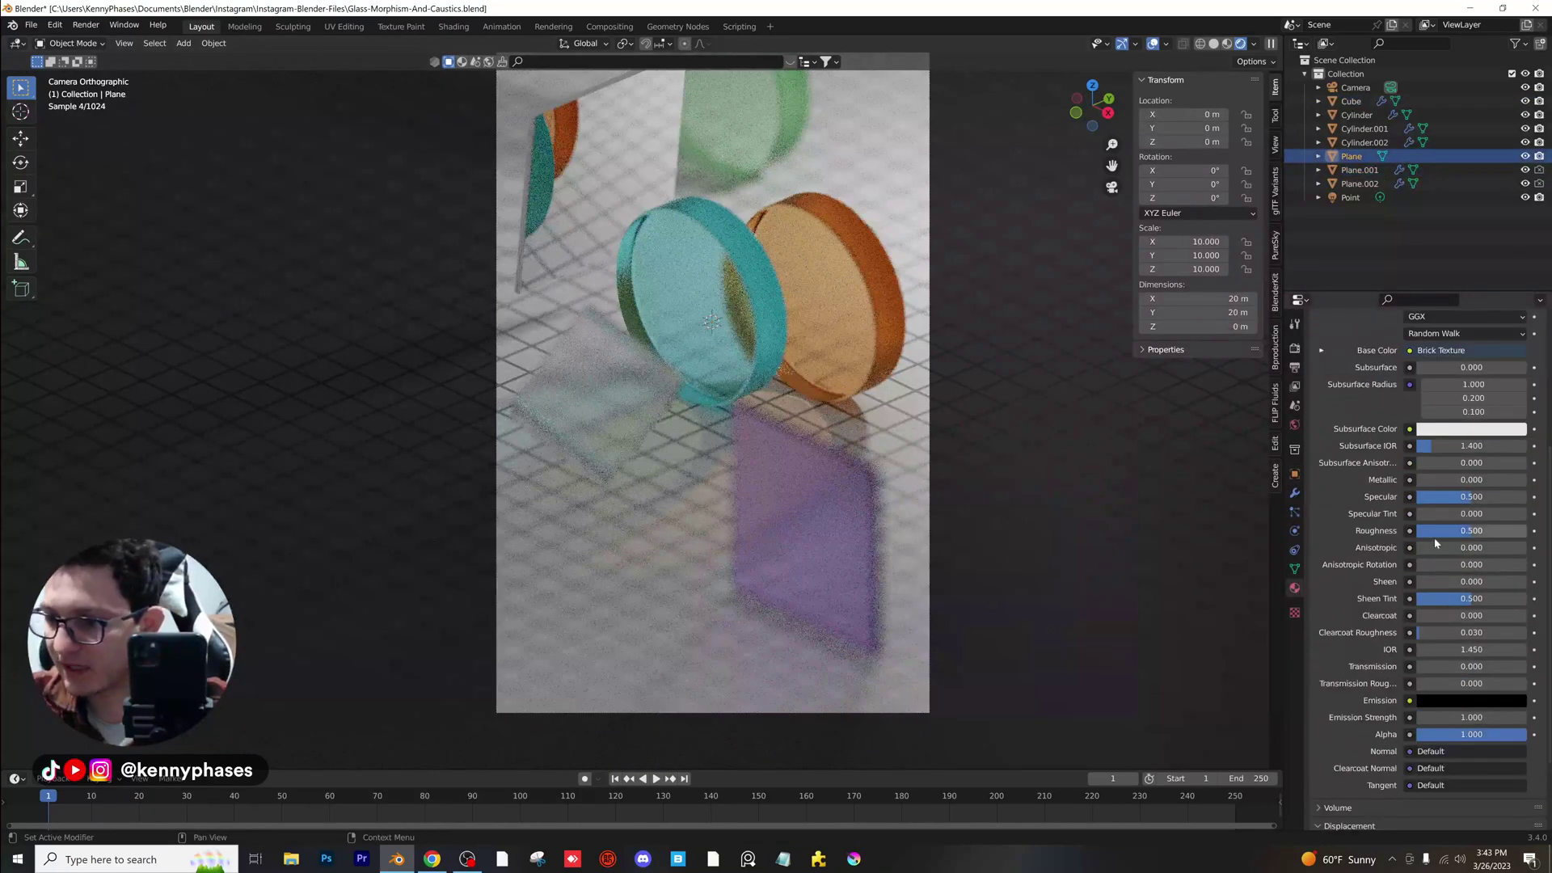
pyautogui.moveTo(1471, 530); pyautogui.dragTo(1485, 530)
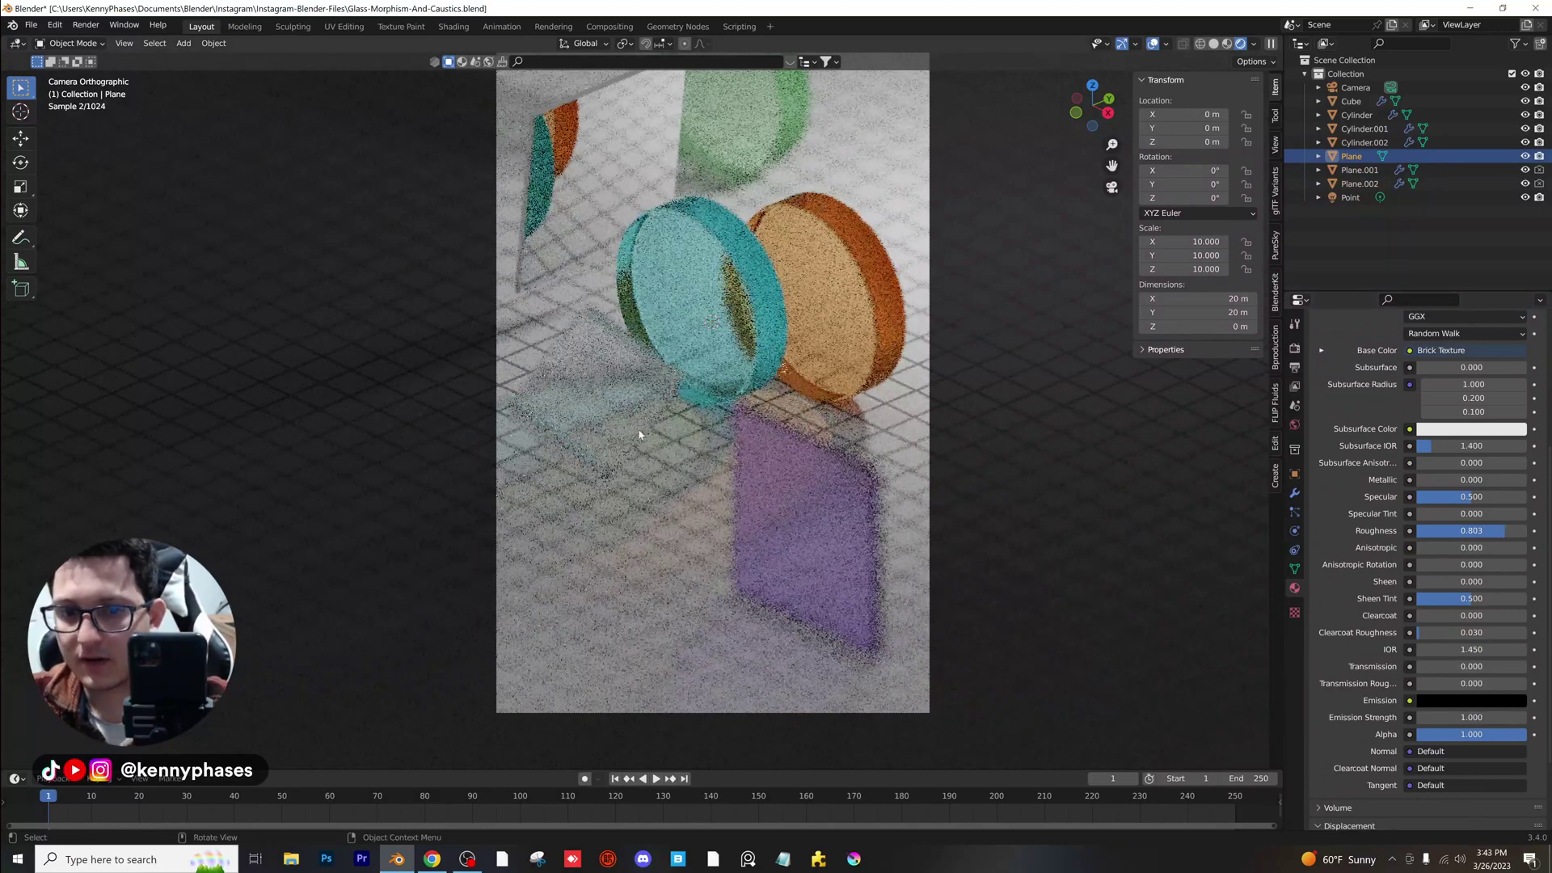
# Move the glass cube along X to about 2.43 m and turn its Z rotation to about 45.7°.
pyautogui.click(1350, 101)
pyautogui.moveTo(1180, 114); pyautogui.dragTo(1219, 114)
pyautogui.moveTo(1195, 197); pyautogui.dragTo(1208, 197)
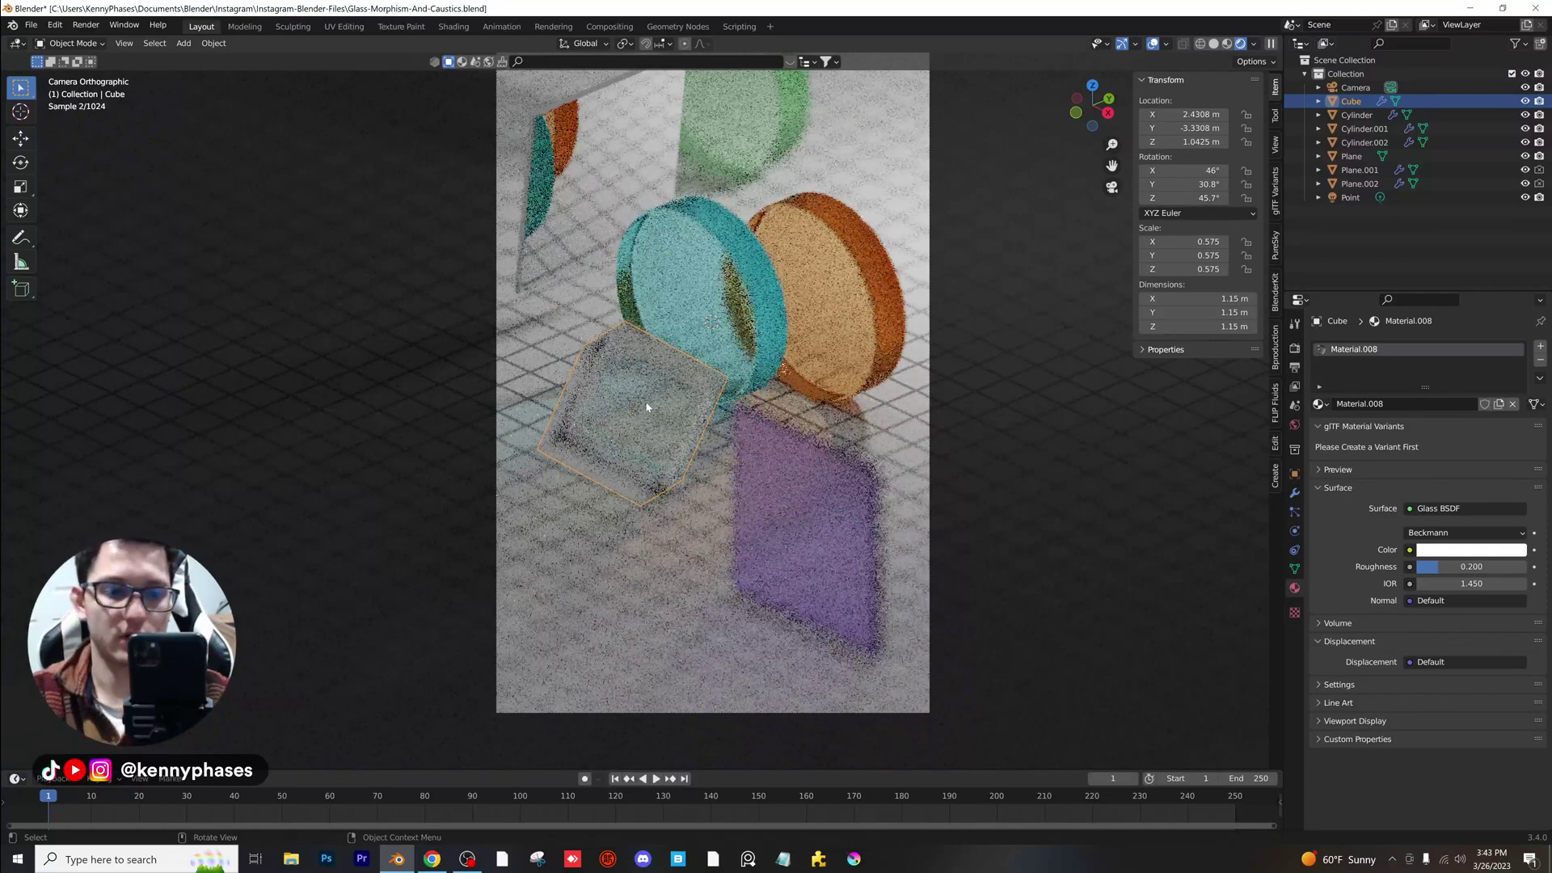
# Lower the cube's glass roughness to about 0.101 and check it from another angle and from the camera.
pyautogui.scroll(1, 661, 417)
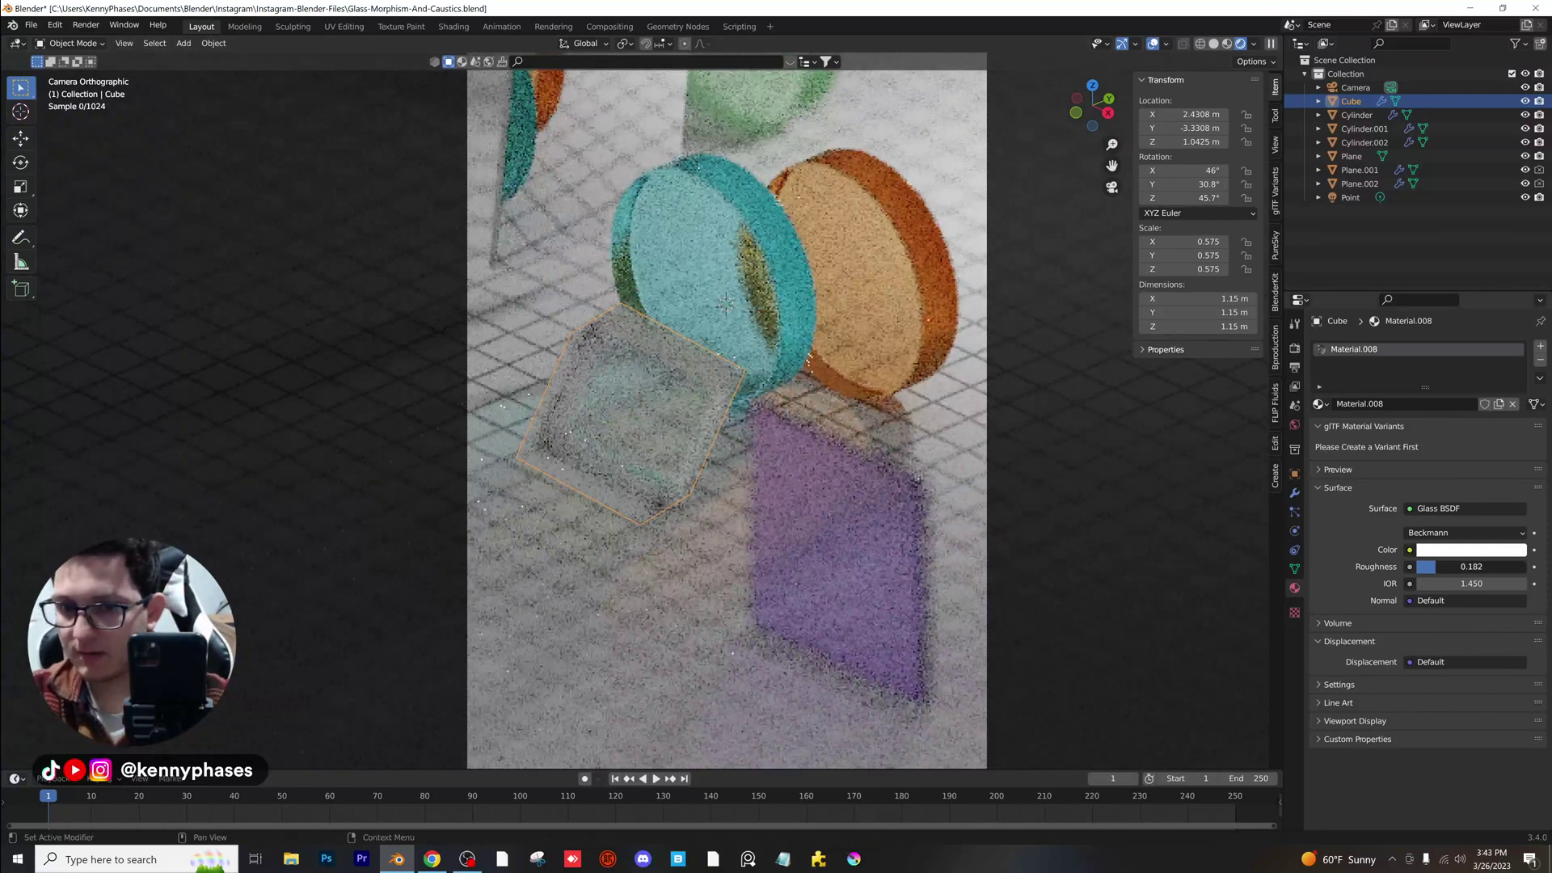
pyautogui.moveTo(1436, 566); pyautogui.dragTo(1426, 567)
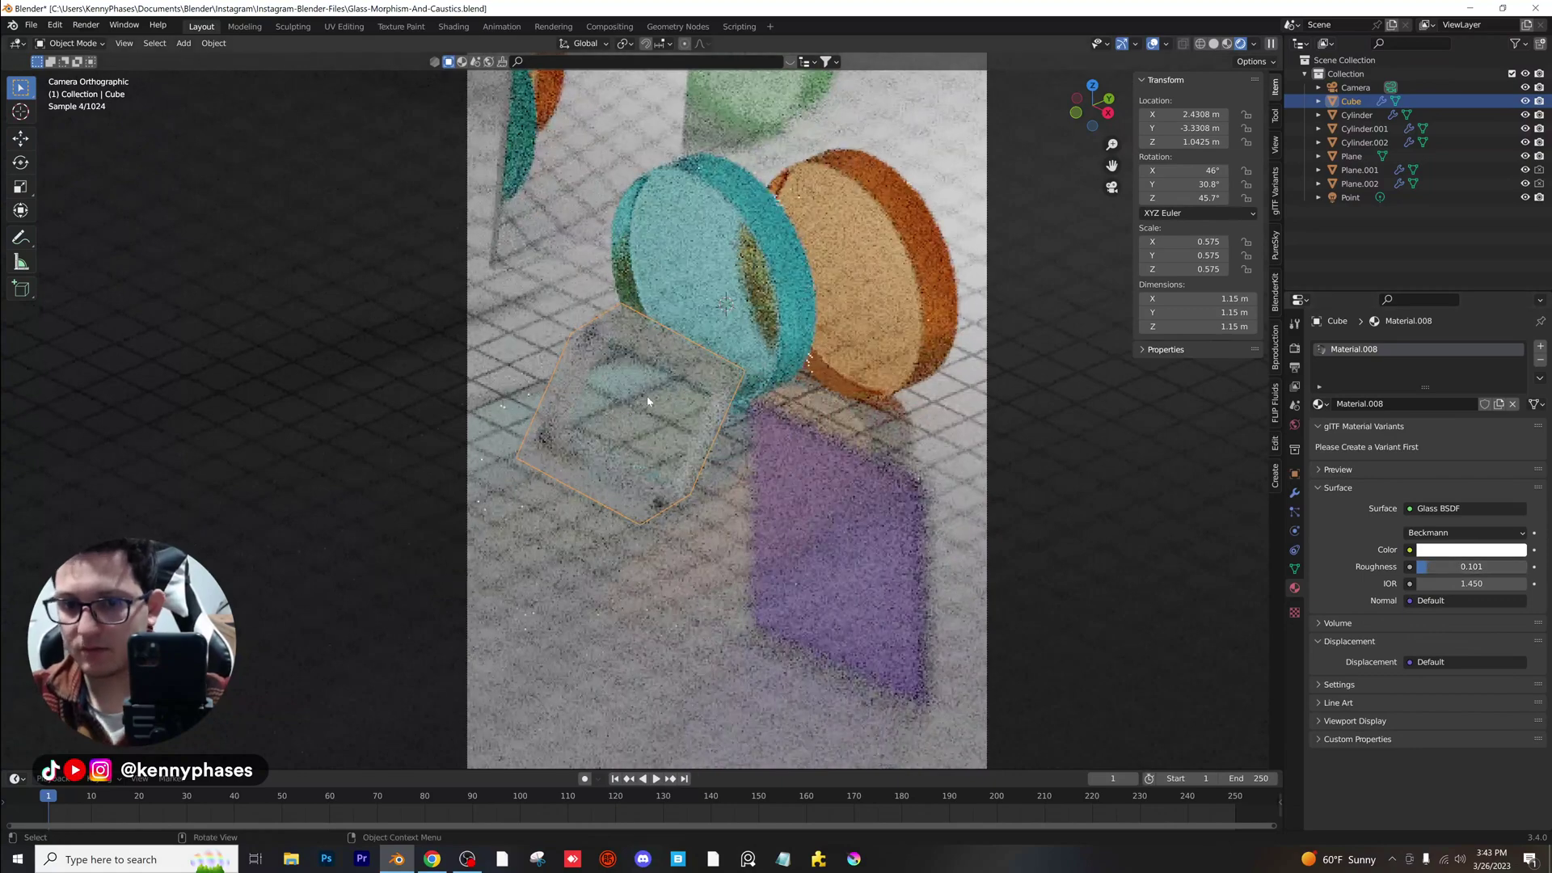
pyautogui.moveTo(648, 400); pyautogui.dragTo(842, 553, button='middle')
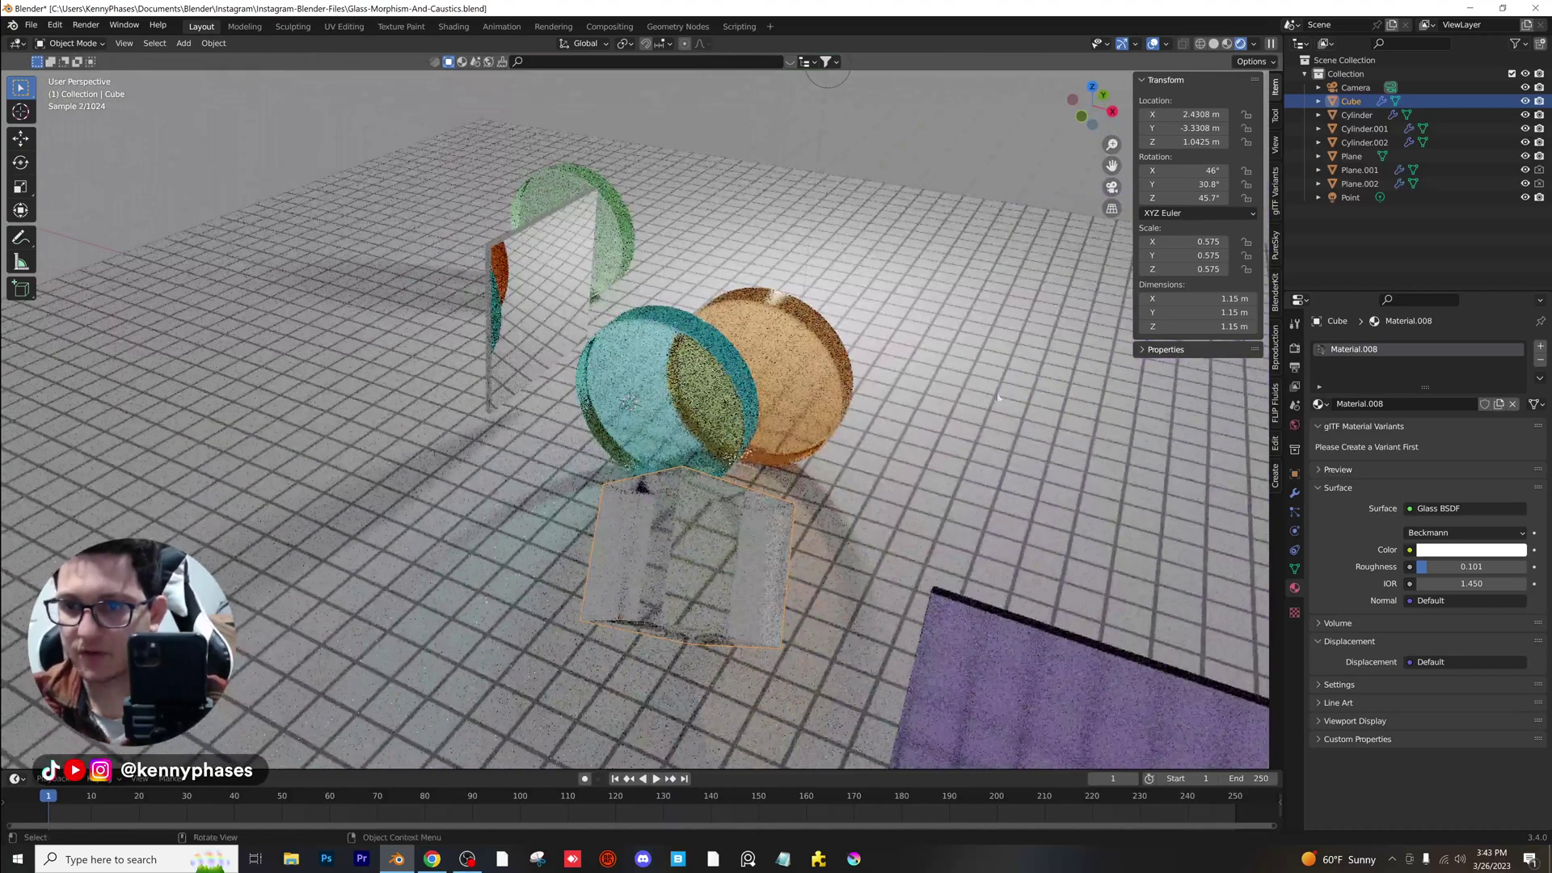
pyautogui.press('KP_0')
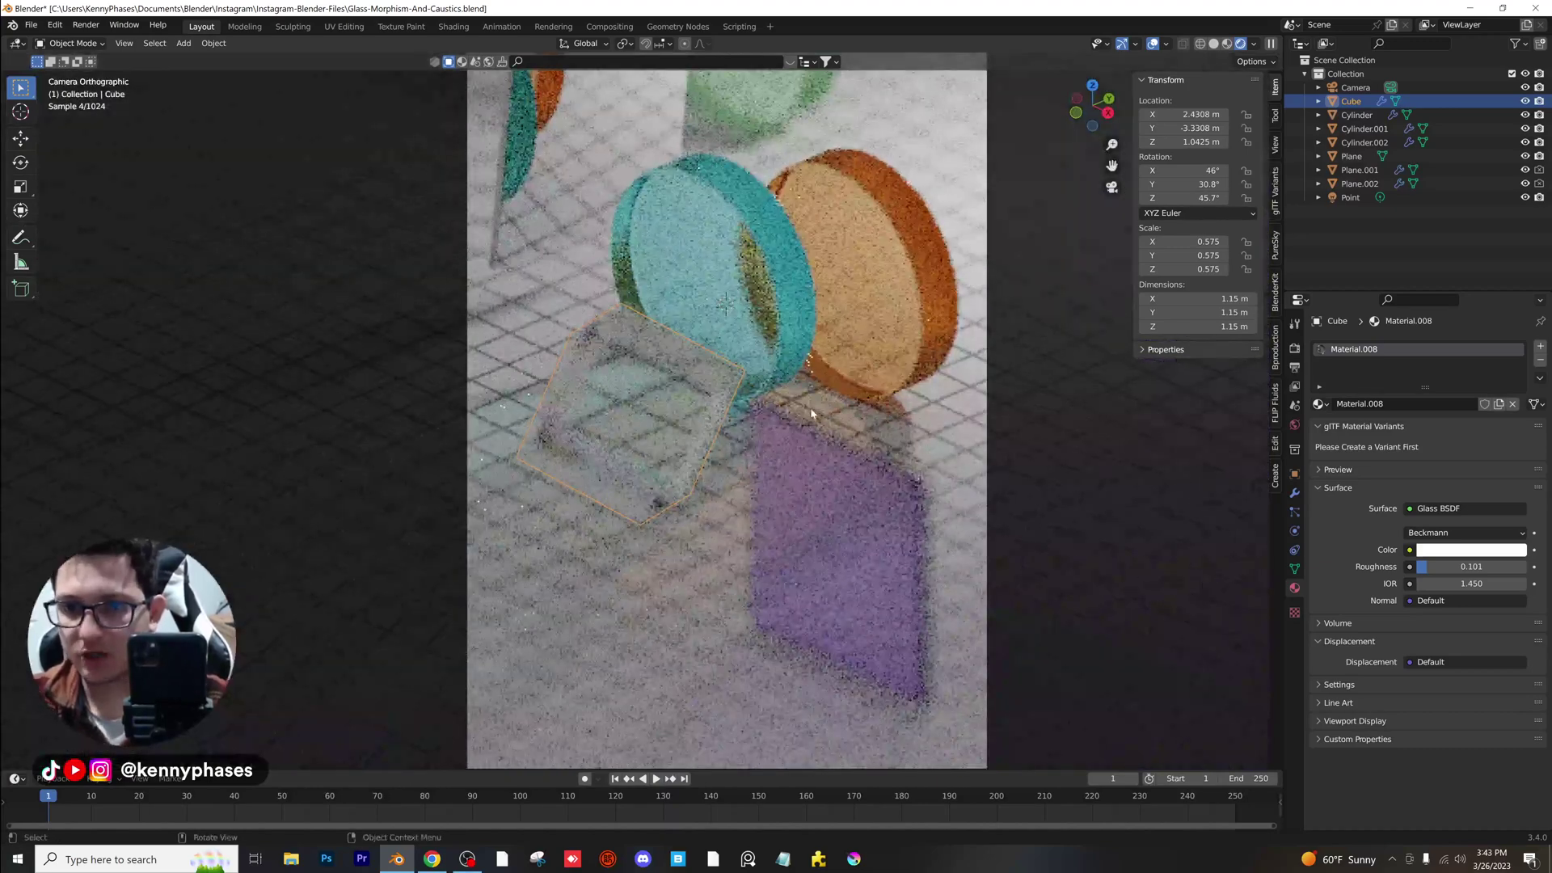
# Using solid shading, move the cube to about X -0.59 m and Y 3.16 m, and return to rendered shading.
pyautogui.scroll(-5, 773, 278)
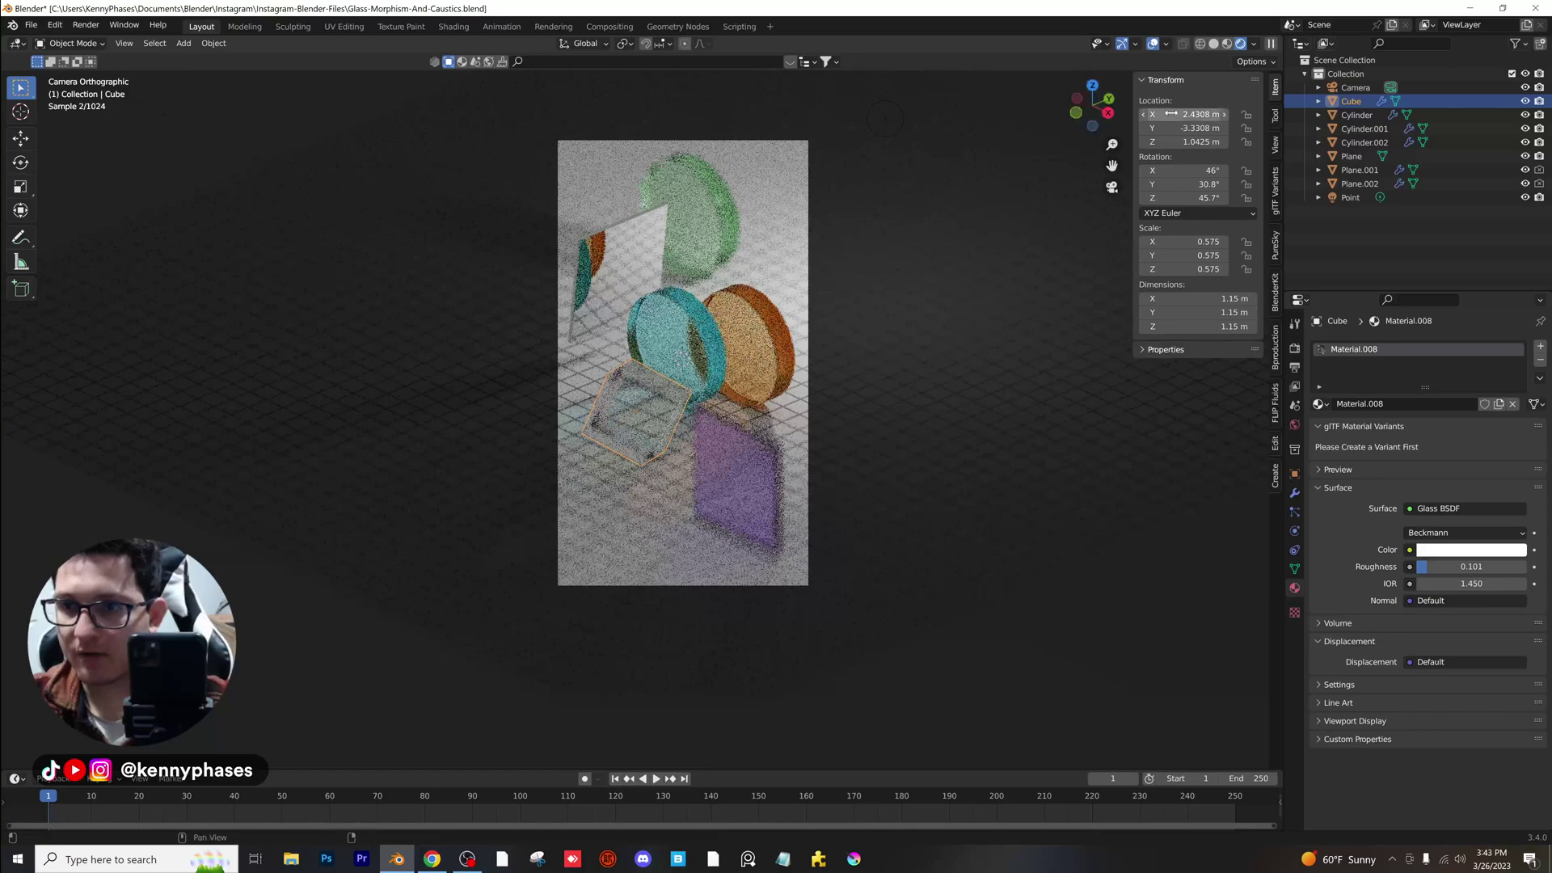
pyautogui.click(1213, 44)
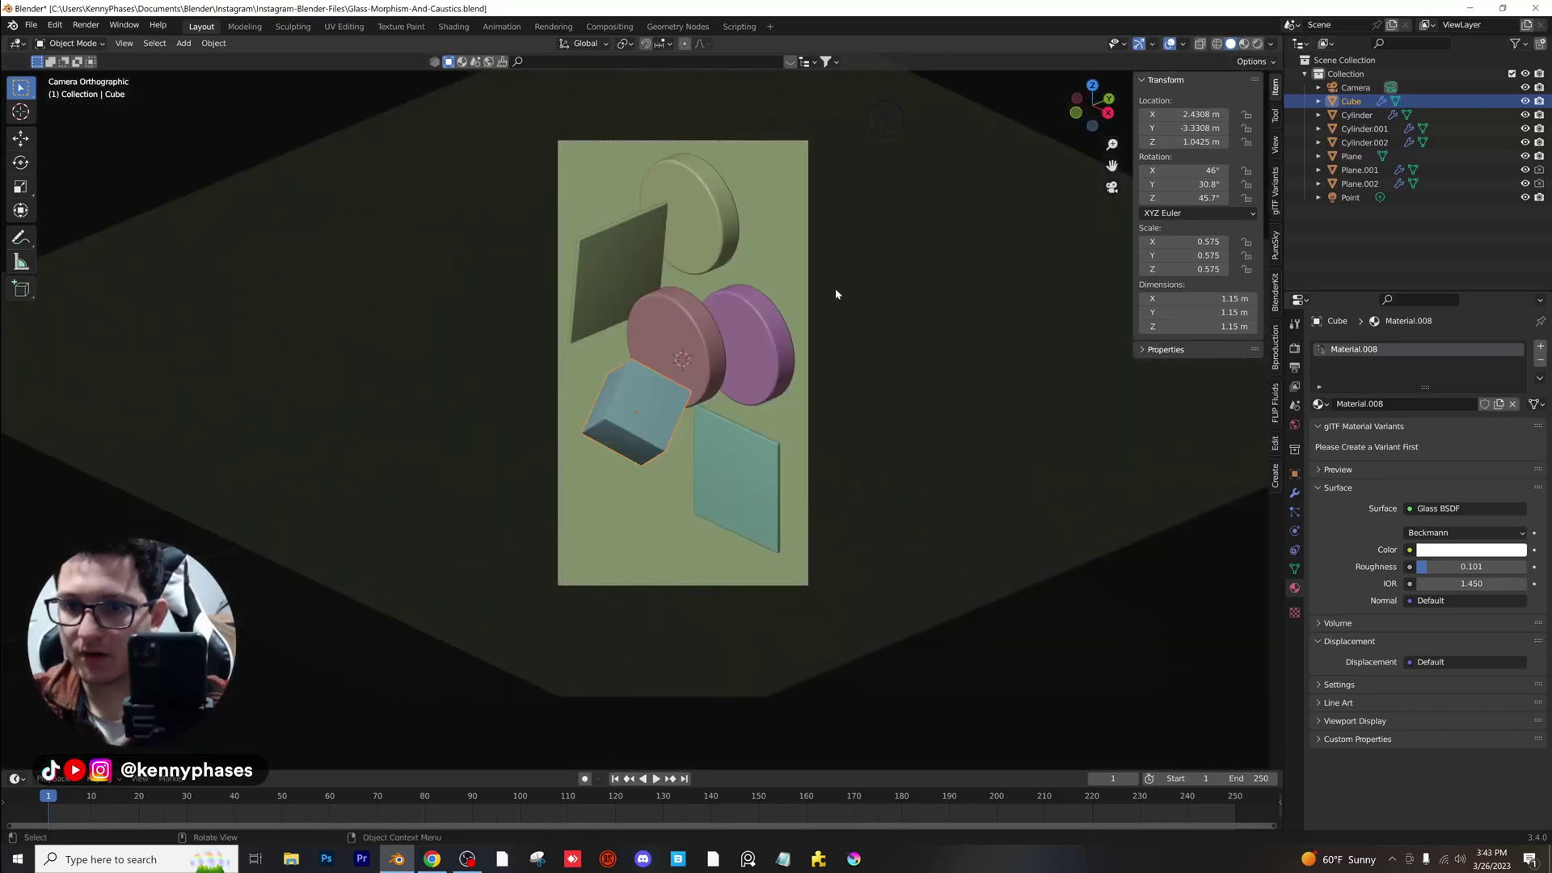
pyautogui.moveTo(1151, 116)
pyautogui.mouseDown()
pyautogui.moveTo(1237, 128)
pyautogui.moveTo(1087, 115)
pyautogui.moveTo(1210, 128)
pyautogui.mouseUp()
pyautogui.click(1183, 127)
pyautogui.press('z')
pyautogui.click(810, 161)
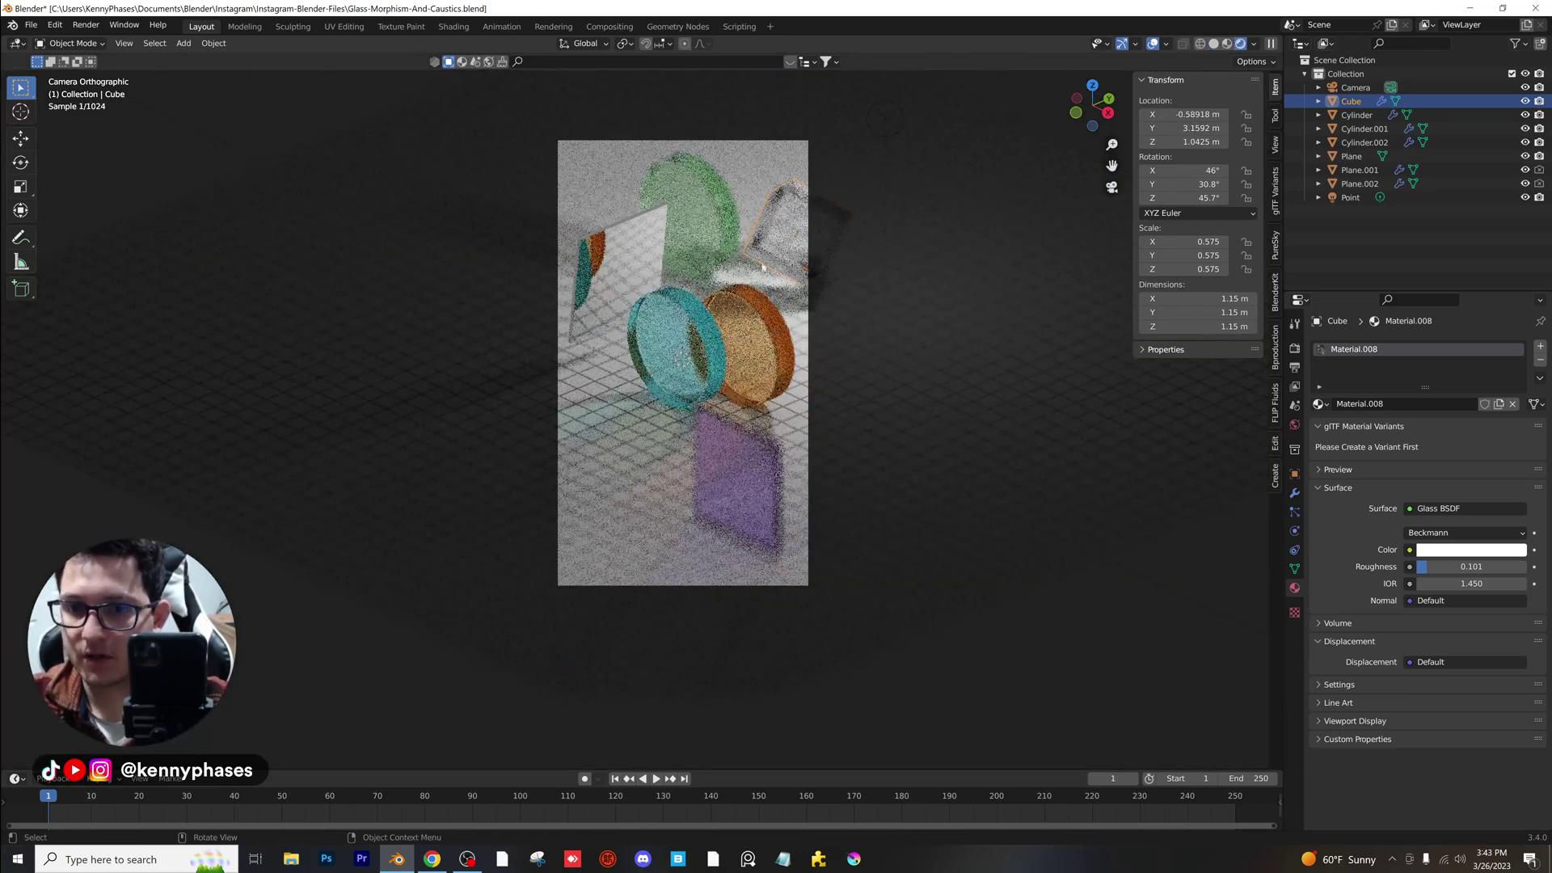
# Scale the cube to about 0.380 and move it to about X -0.68, Y 2.94, Z 0.87 m.
pyautogui.scroll(4, 758, 262)
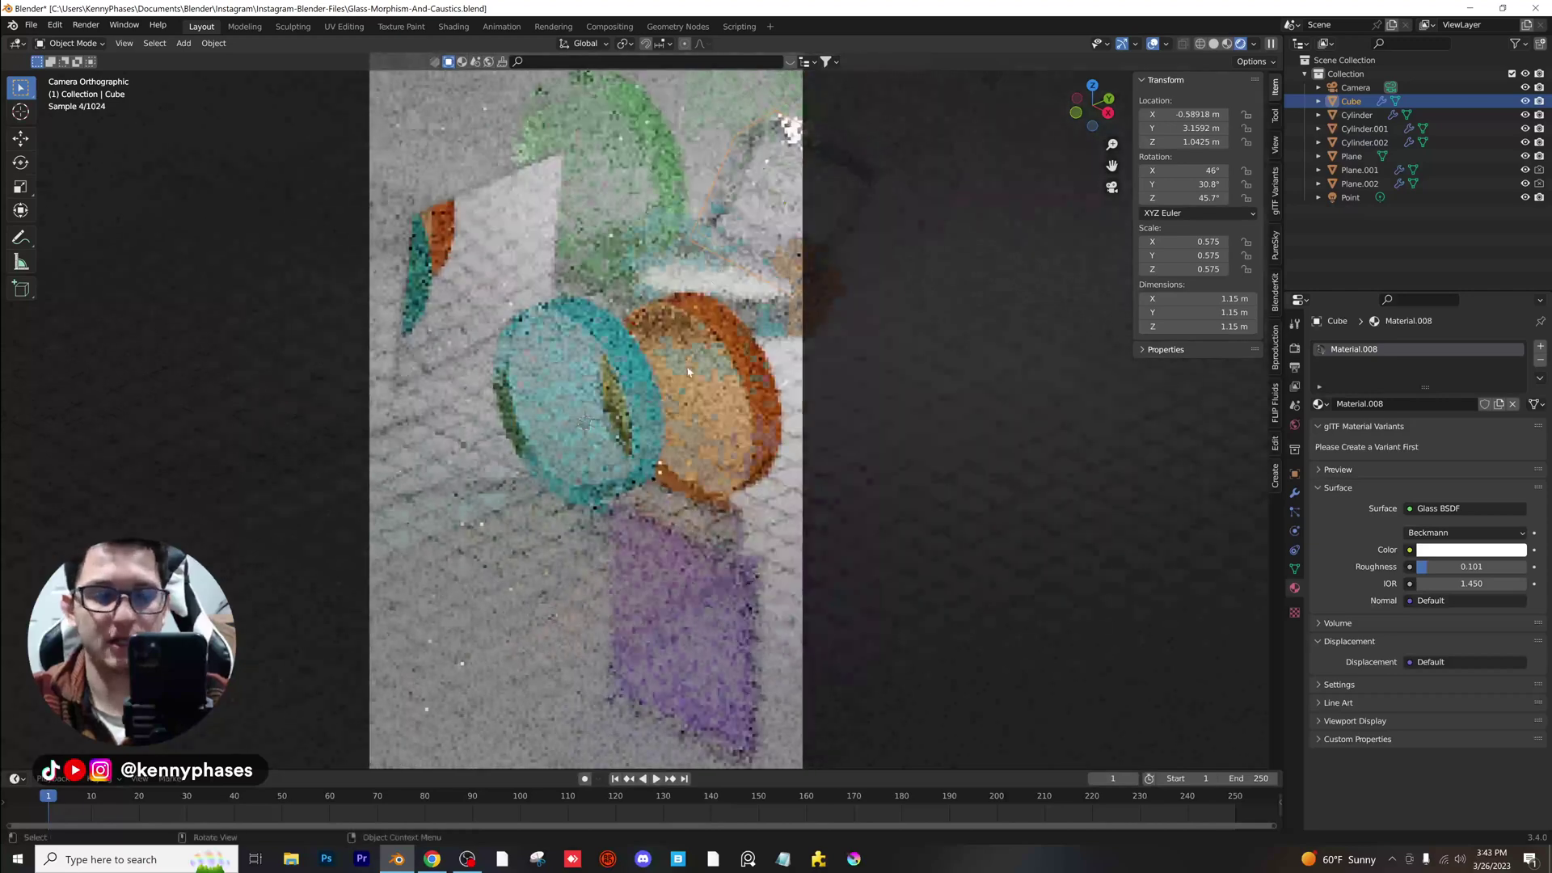
pyautogui.press('s')
pyautogui.click(847, 202)
pyautogui.press('g')
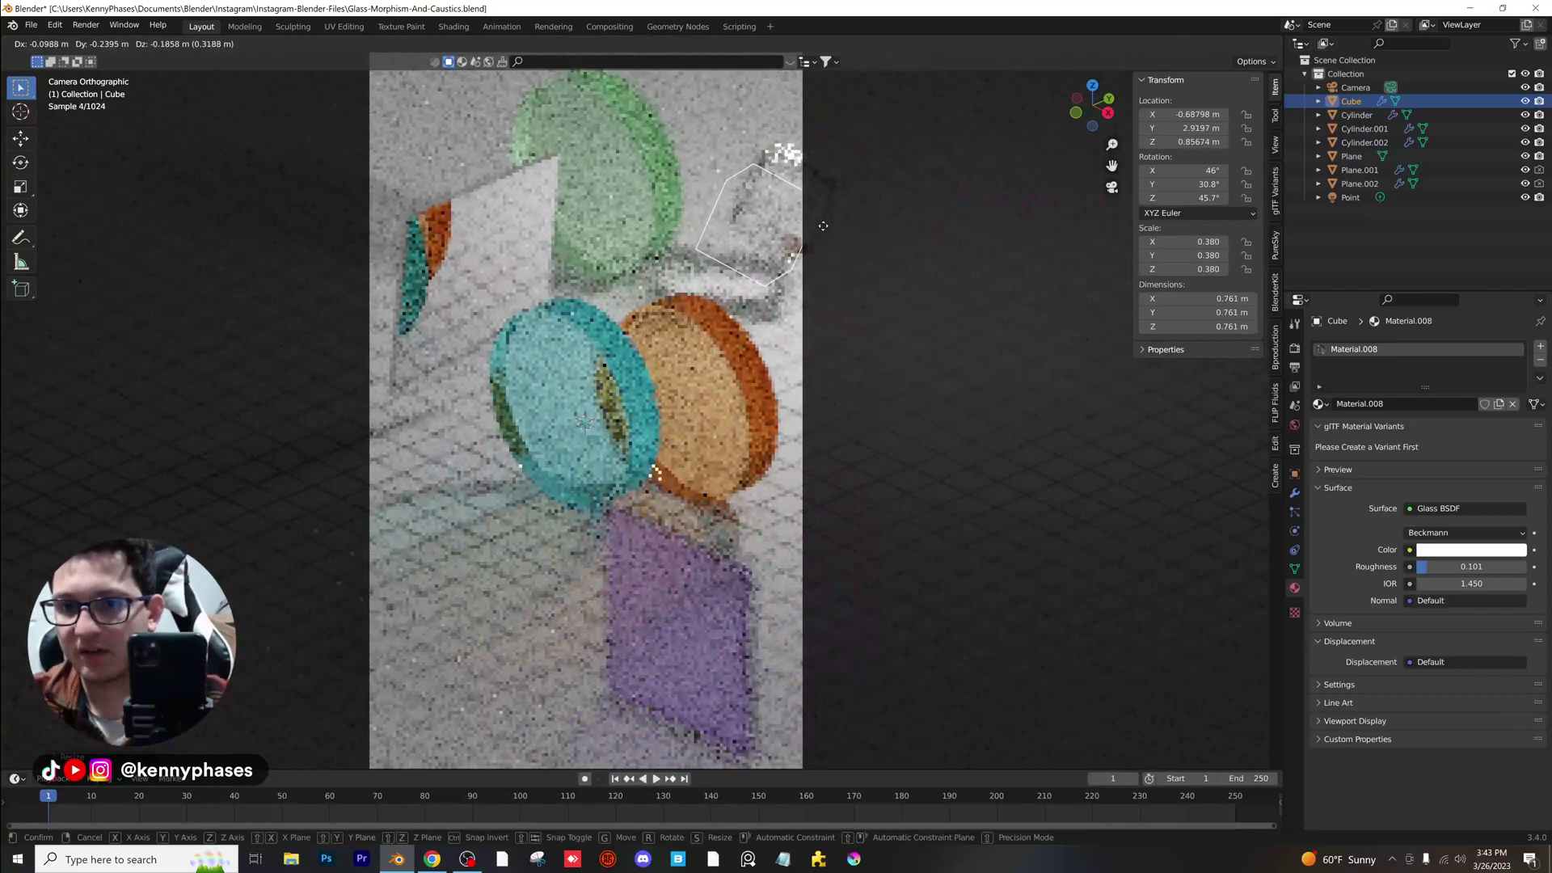
pyautogui.click(825, 229)
# Rotate the cube to about 33.9° on X and 47.1° on Y, and save the file.
pyautogui.moveTo(1184, 170); pyautogui.dragTo(1087, 171)
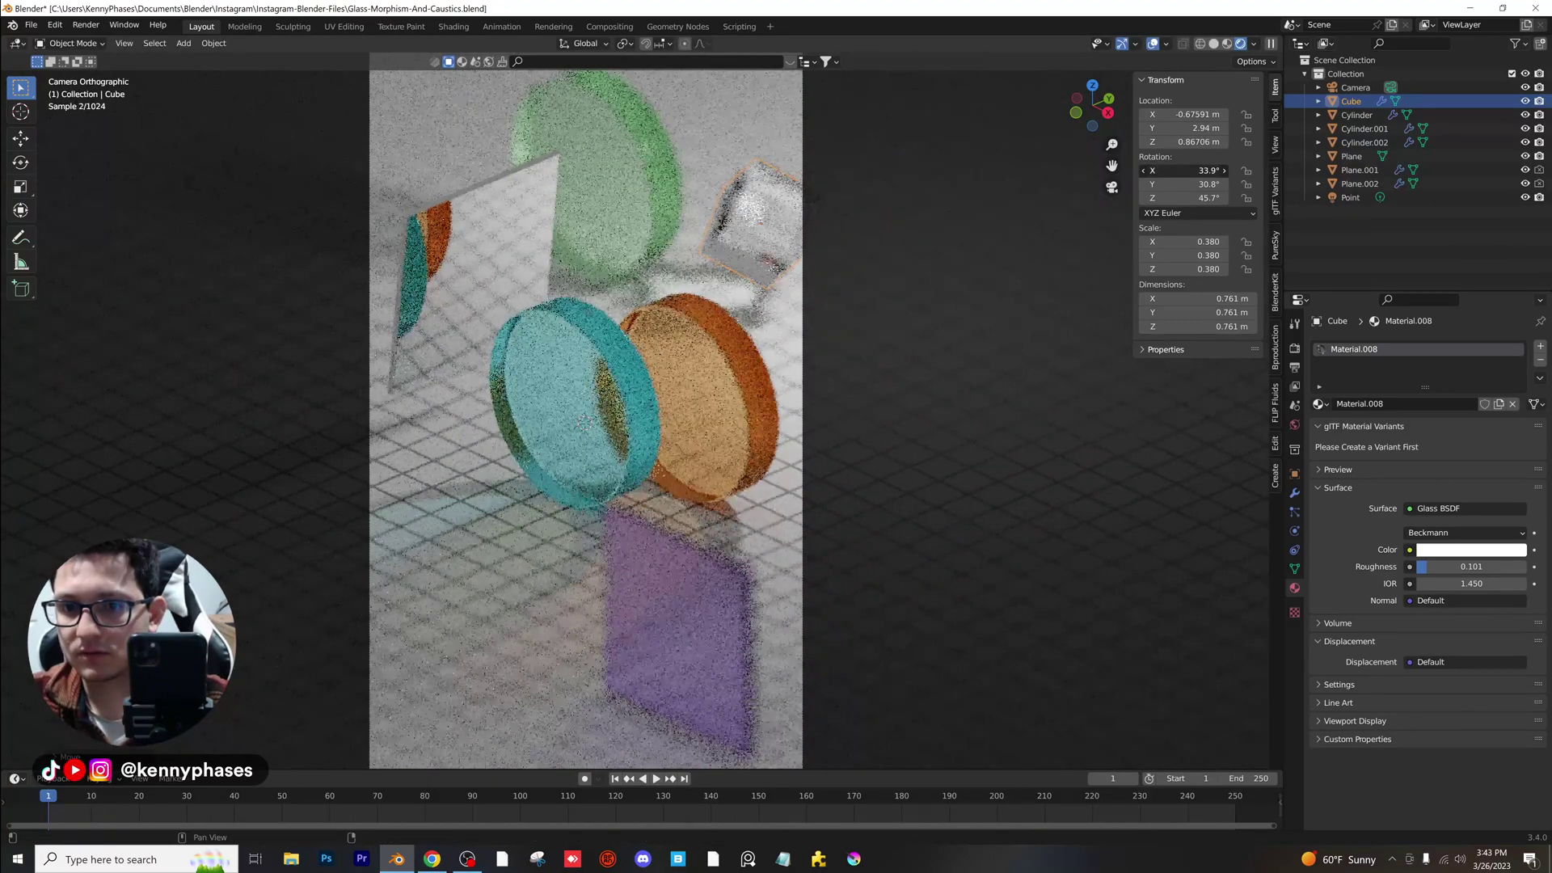
pyautogui.moveTo(1185, 184); pyautogui.dragTo(1313, 184)
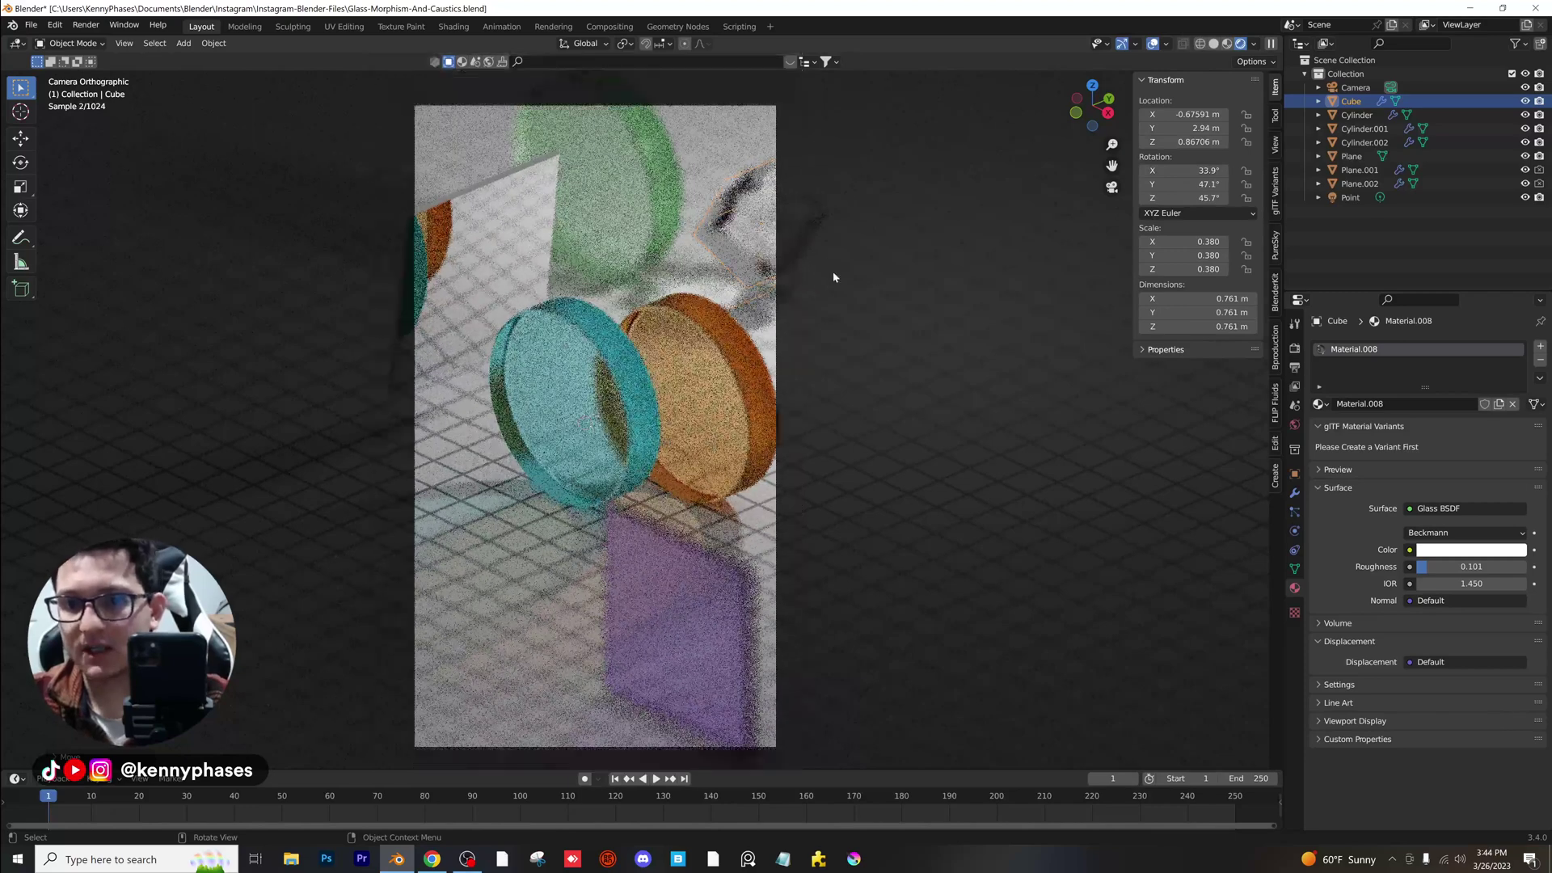
pyautogui.scroll(-2, 830, 267)
pyautogui.click(800, 218)
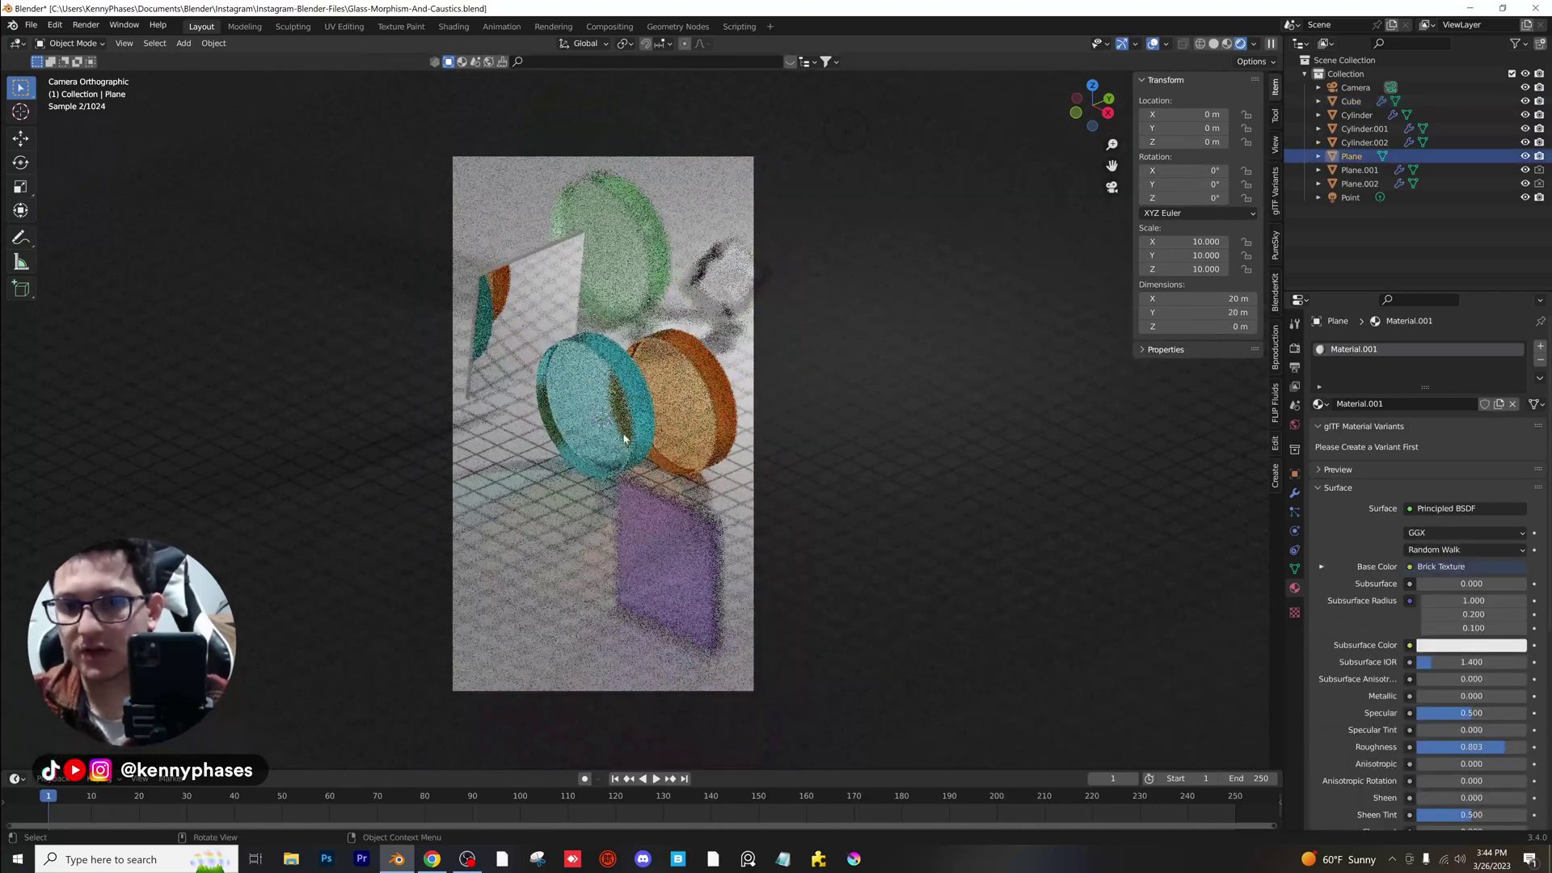
pyautogui.hotkey('ctrl', 's')
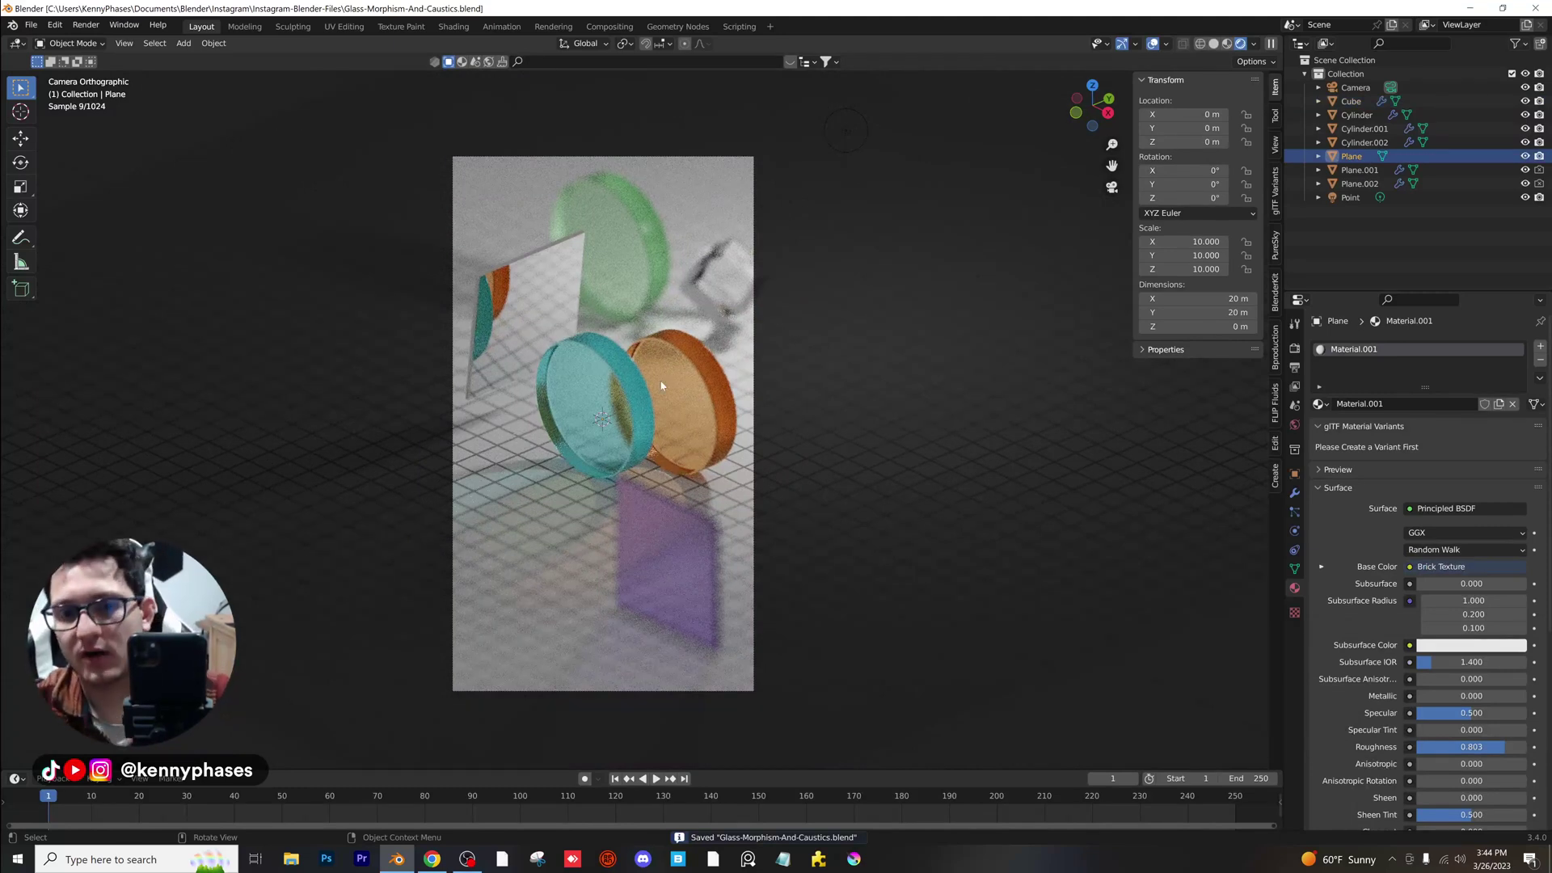
# In solid shading, thicken the purple slab along the global Y axis to about 0.706 m.
pyautogui.click(686, 526)
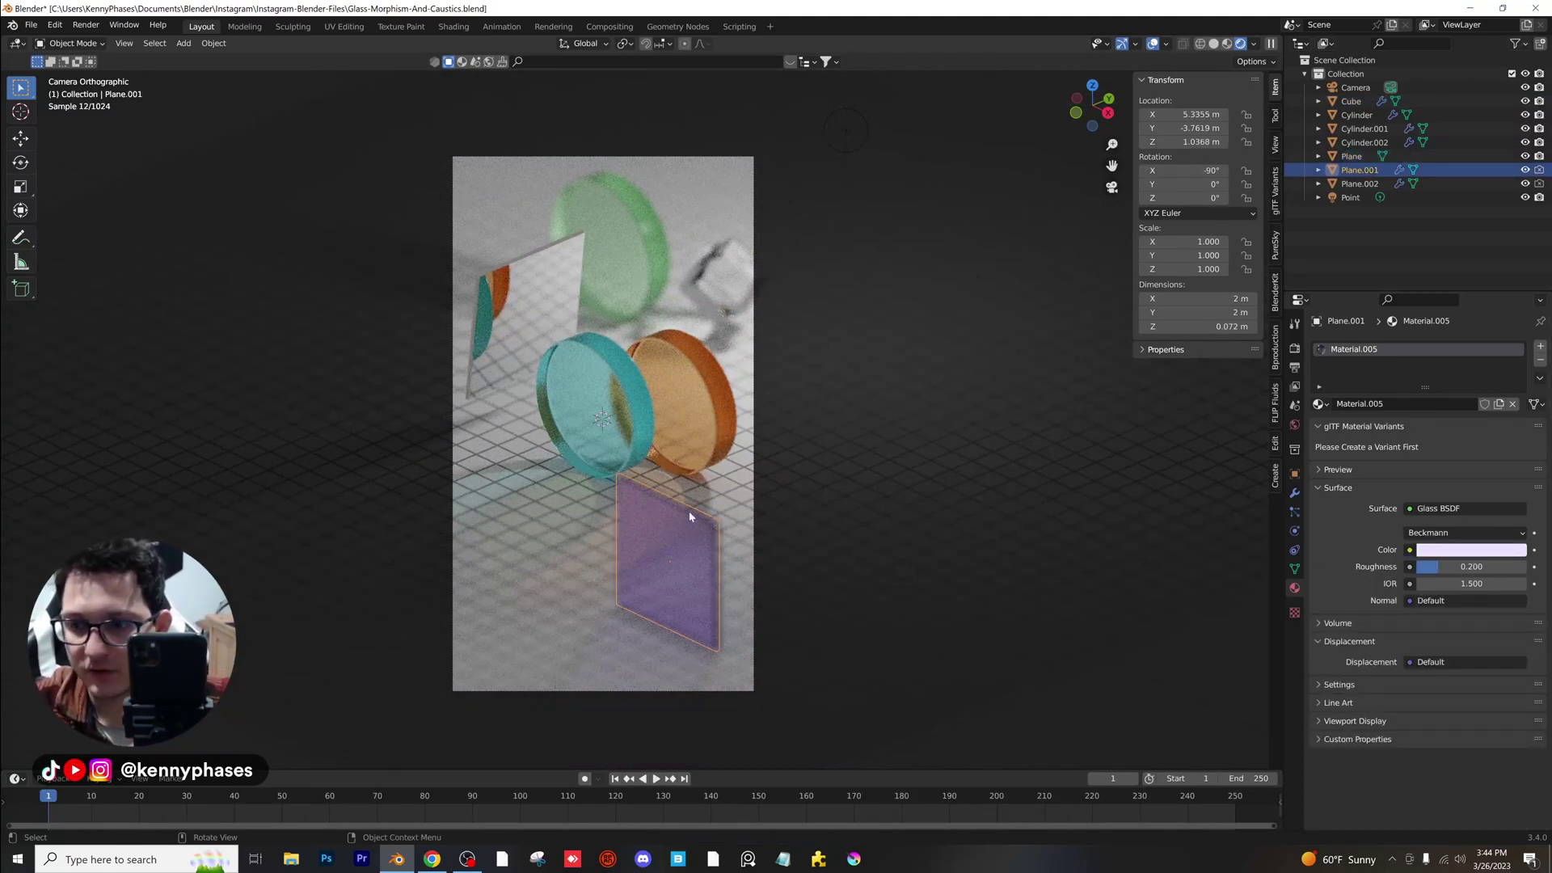
pyautogui.click(1294, 494)
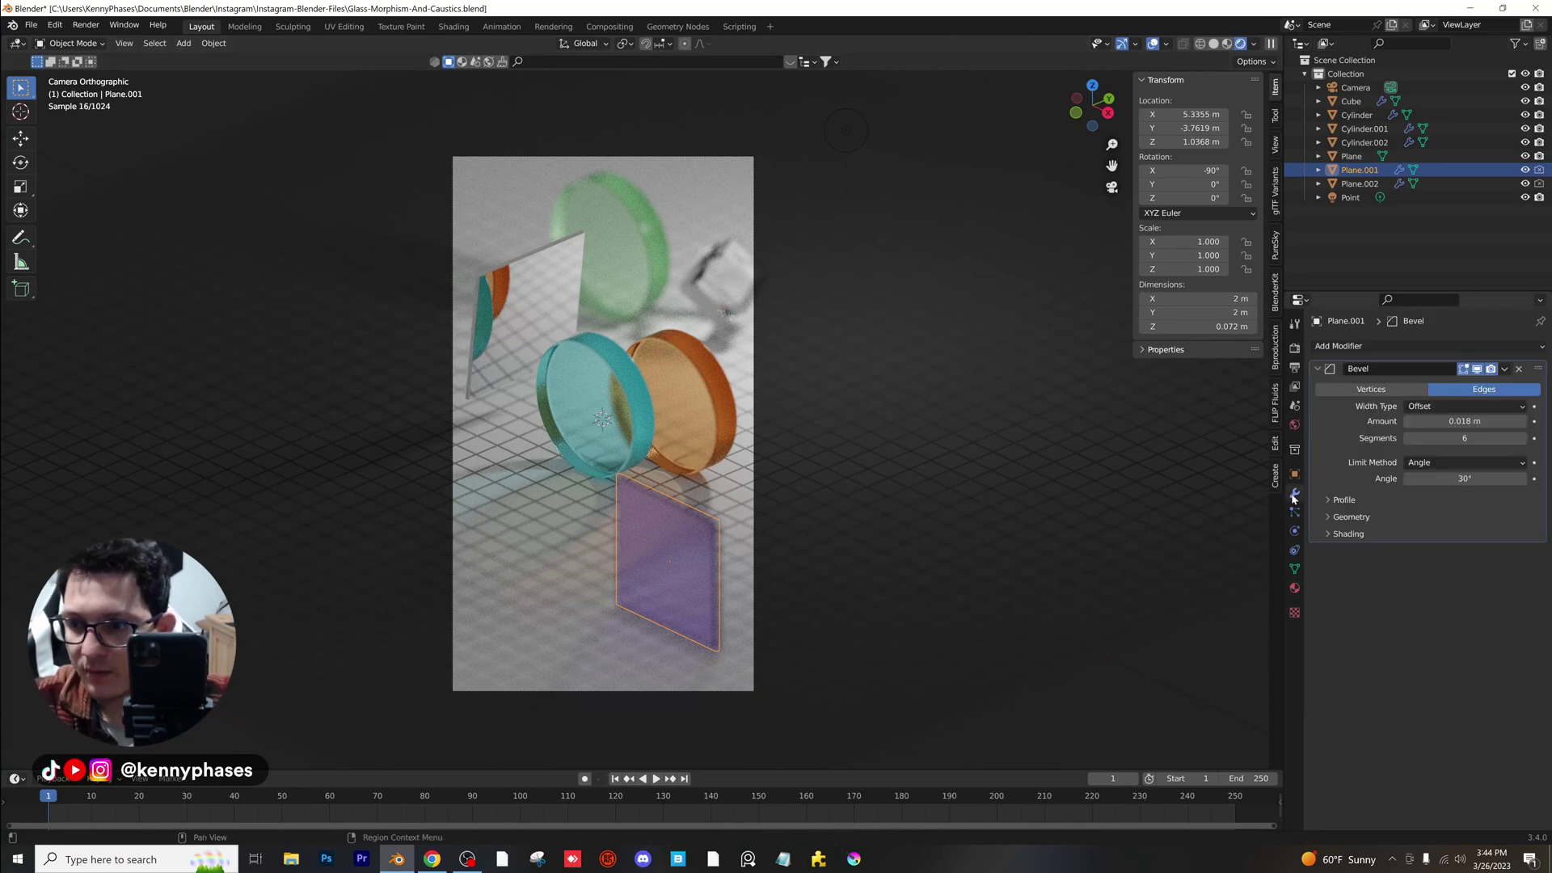
pyautogui.moveTo(743, 532); pyautogui.dragTo(773, 532, button='middle')
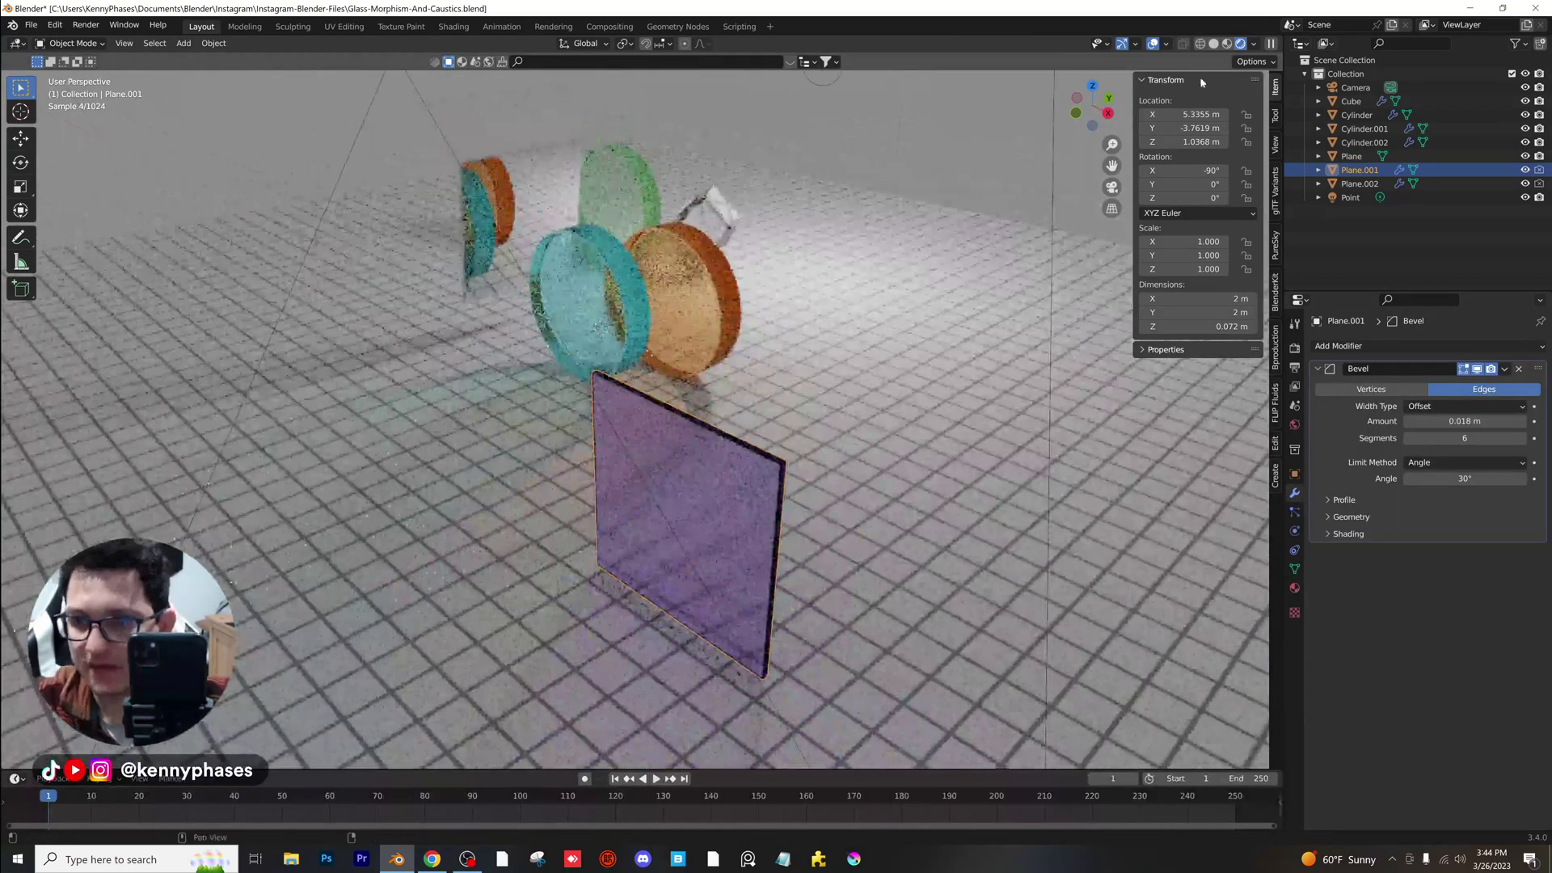
pyautogui.click(1213, 44)
pyautogui.scroll(-3, 738, 441)
pyautogui.press('s')
pyautogui.press('s')
pyautogui.press('y')
pyautogui.click(20, 116)
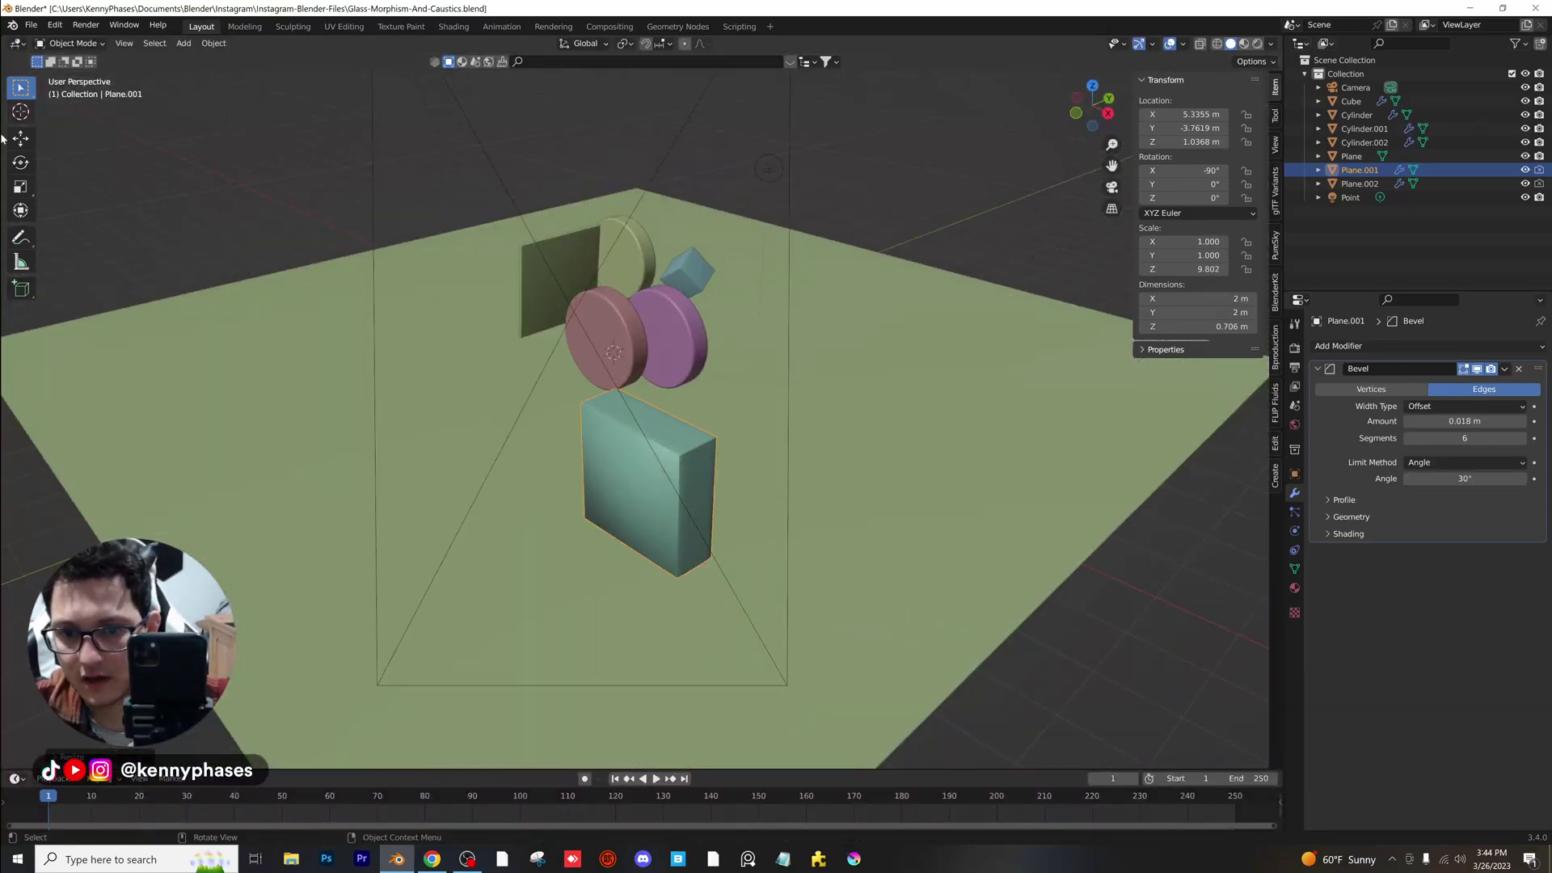
# Apply the purple slab's scale and check it in the rendered camera view.
pyautogui.click(213, 43)
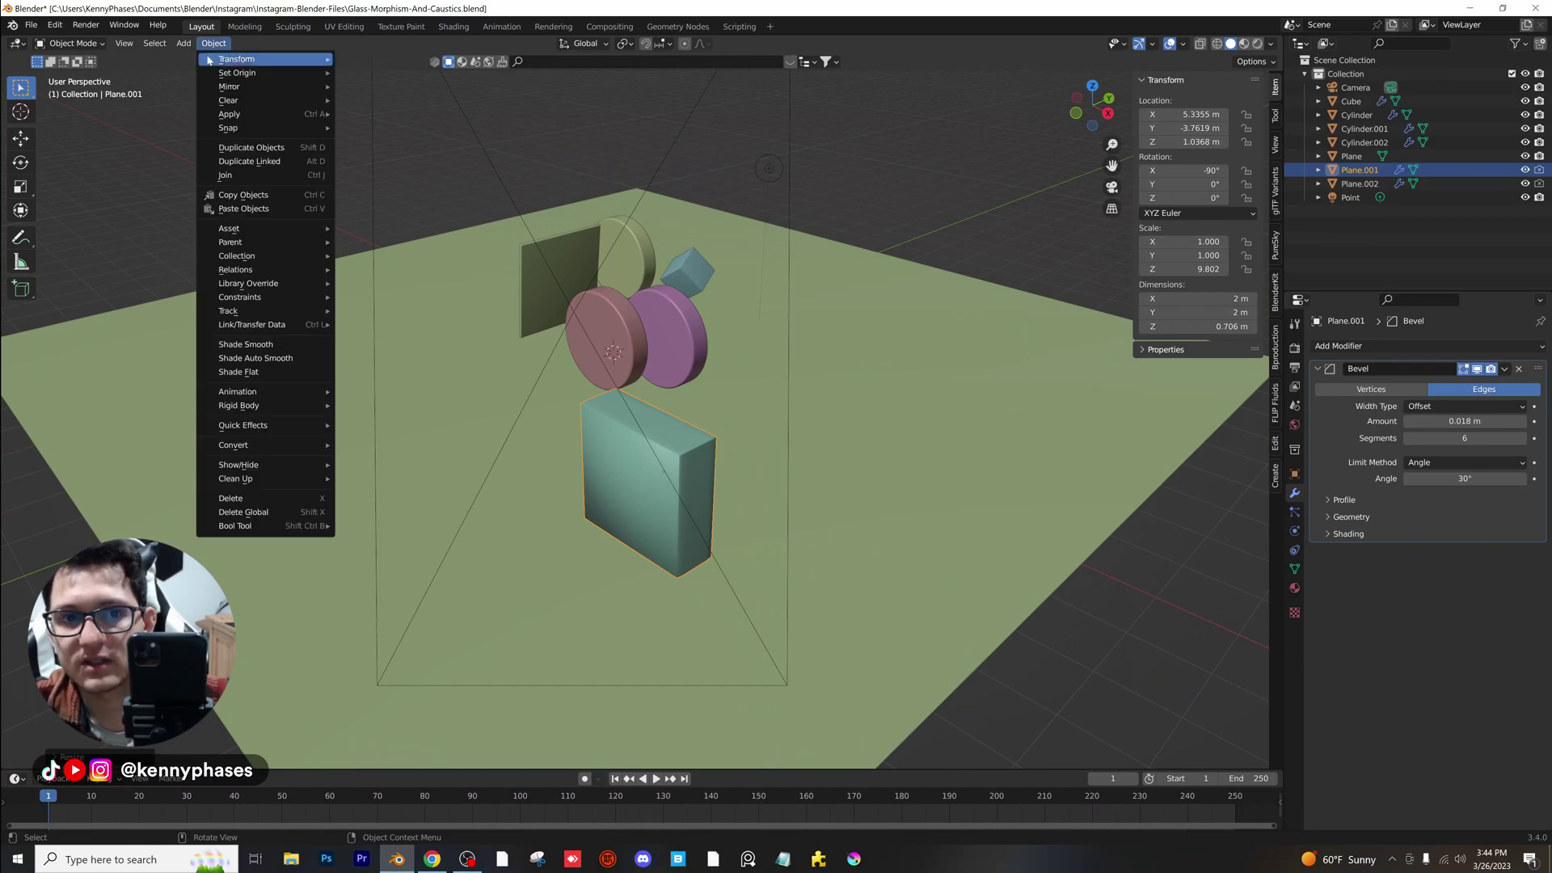
pyautogui.moveTo(267, 114)
pyautogui.click(364, 139)
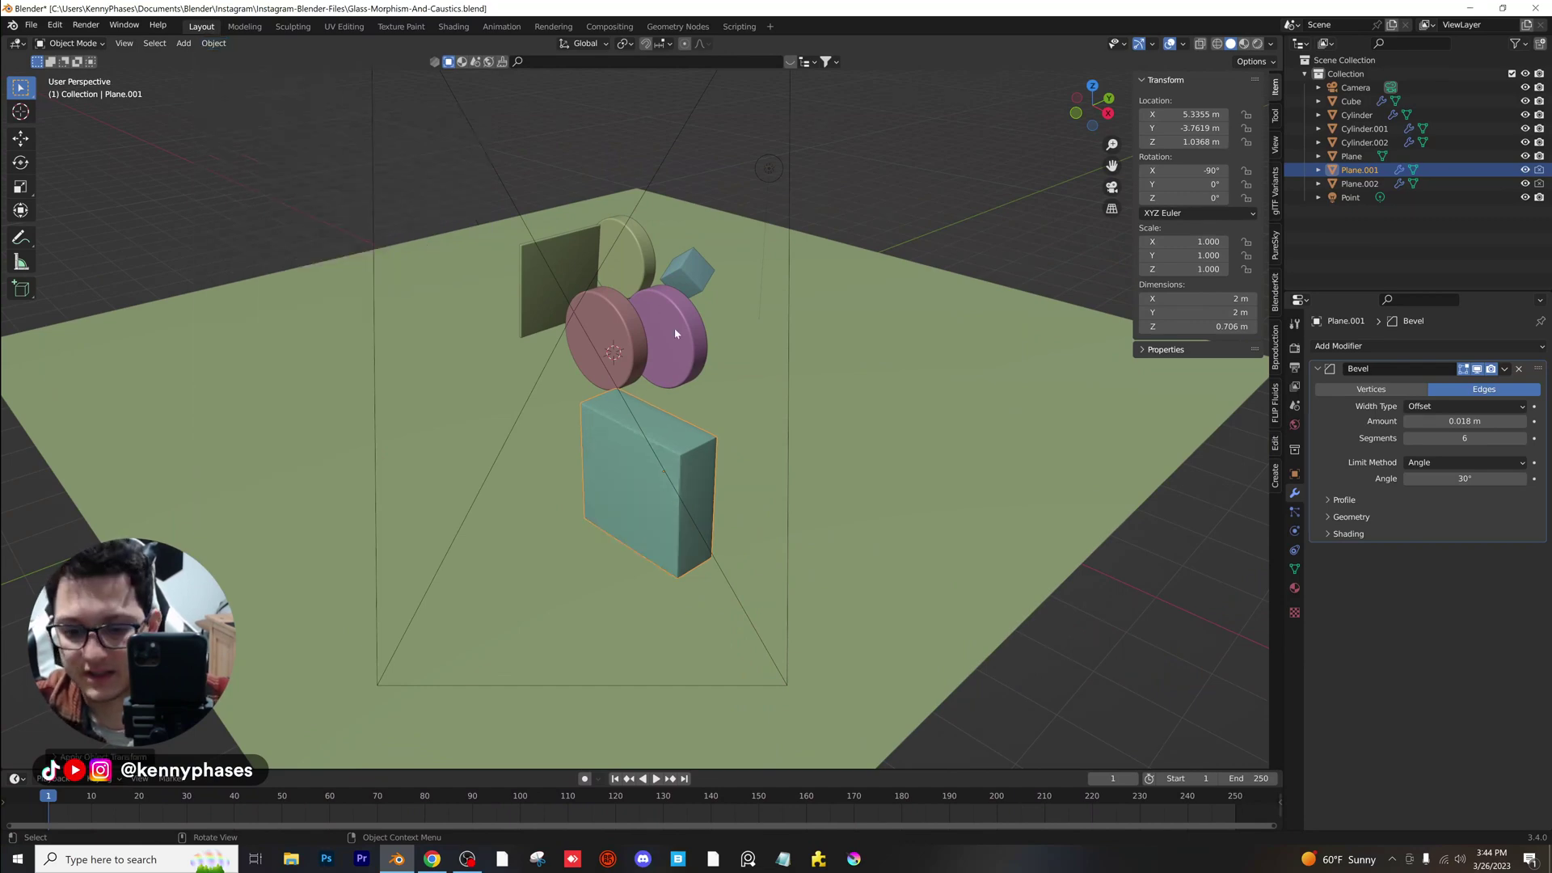
pyautogui.press('KP_0')
pyautogui.press('z')
pyautogui.click(633, 282)
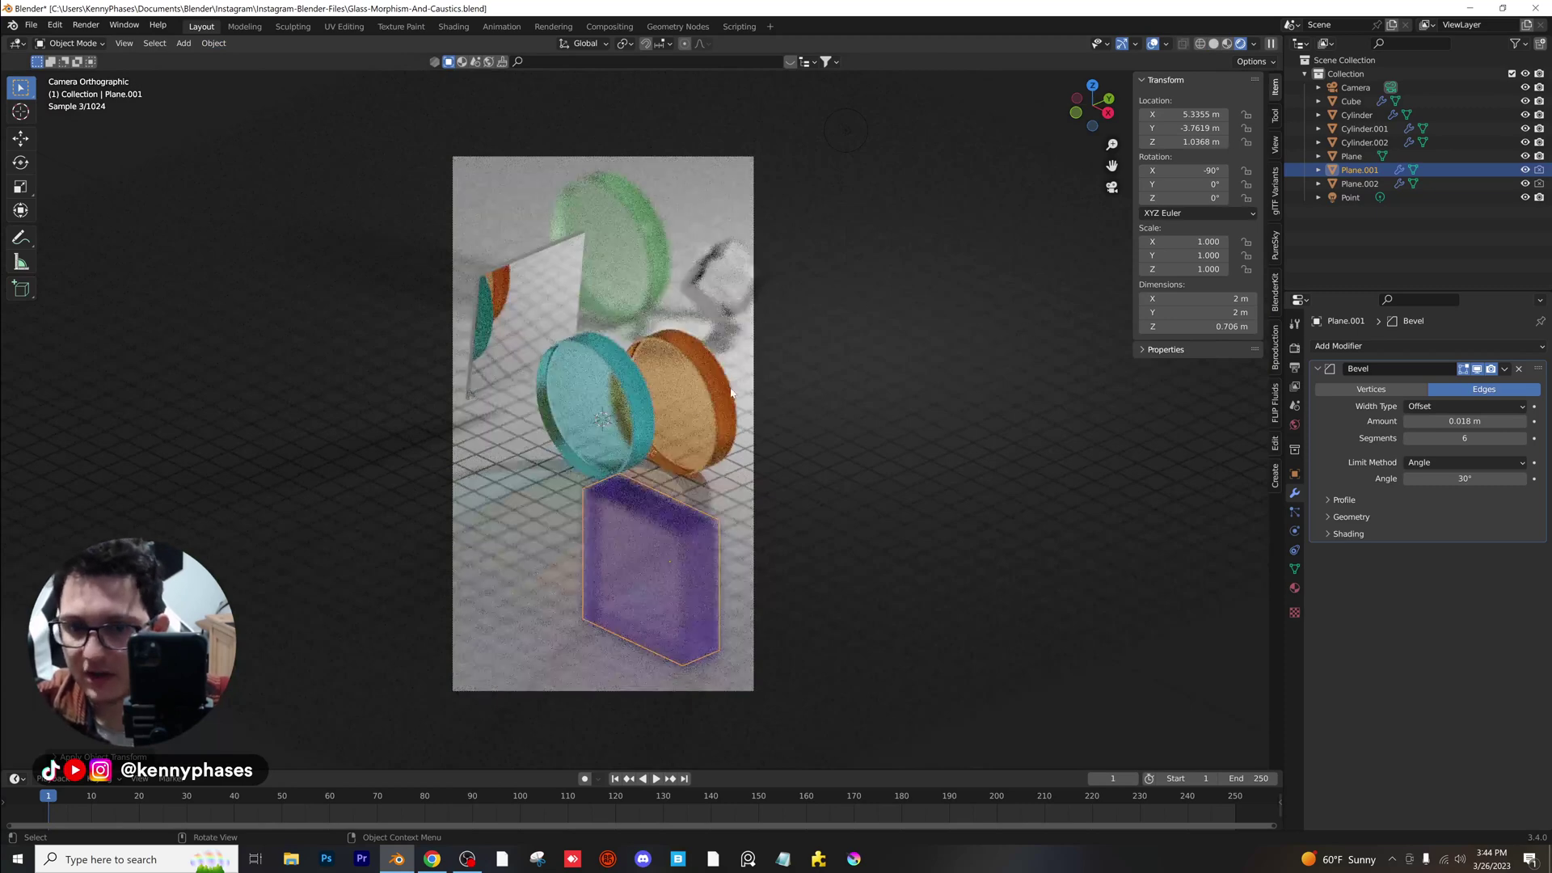
pyautogui.keyDown('shift'); pyautogui.moveTo(658, 465); pyautogui.dragTo(659, 447, button='middle'); pyautogui.keyUp('shift')
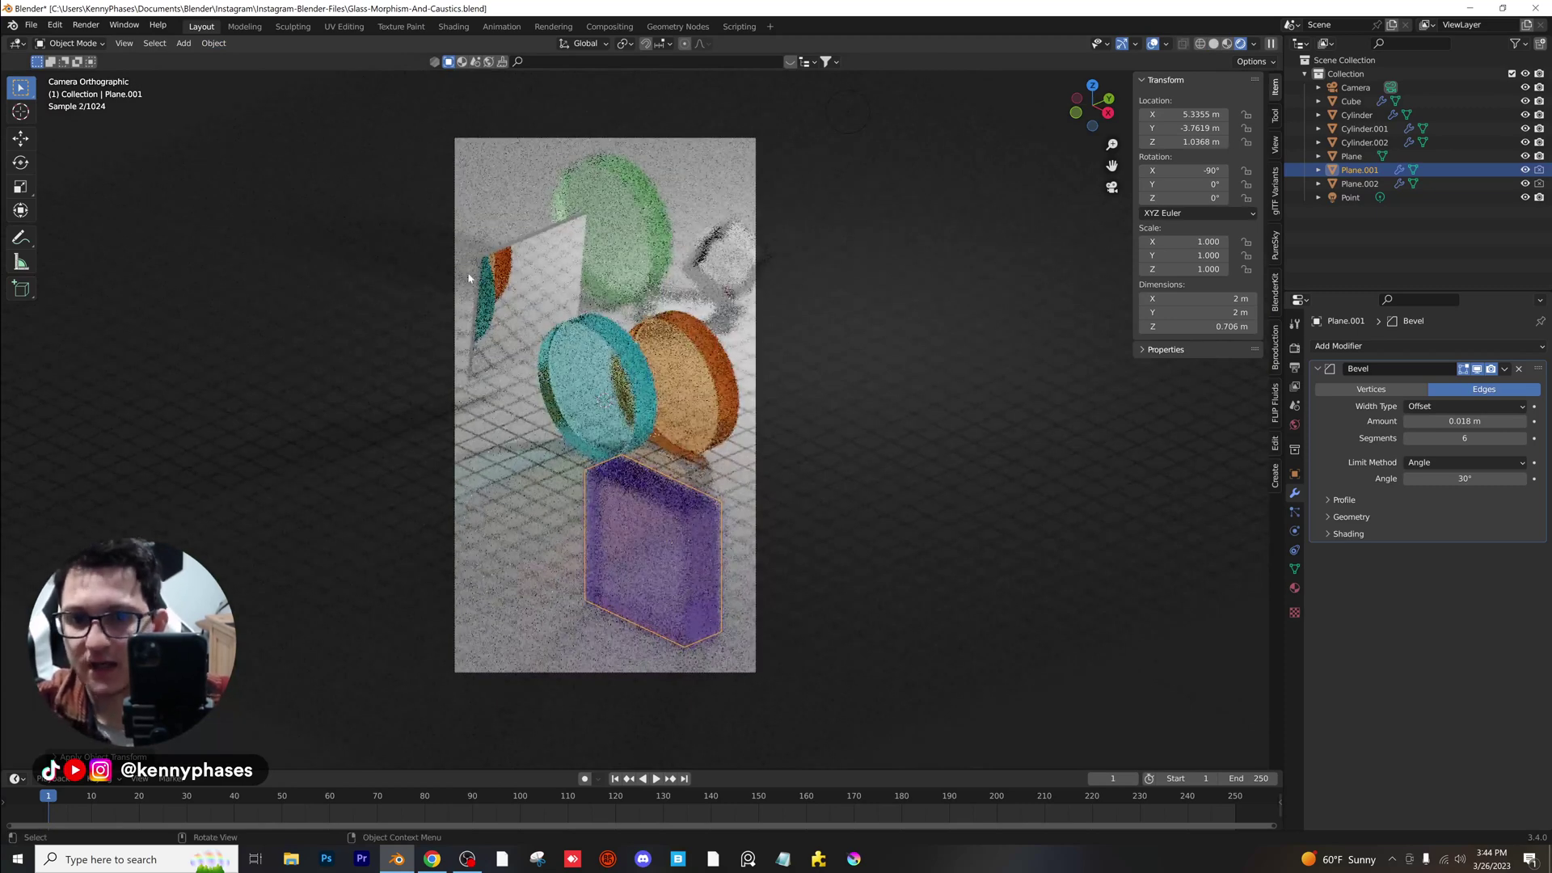
# Duplicate the teal disc and move the copy along the Y axis to about -2.12 m.
pyautogui.click(547, 298)
pyautogui.click(610, 242)
pyautogui.click(594, 380)
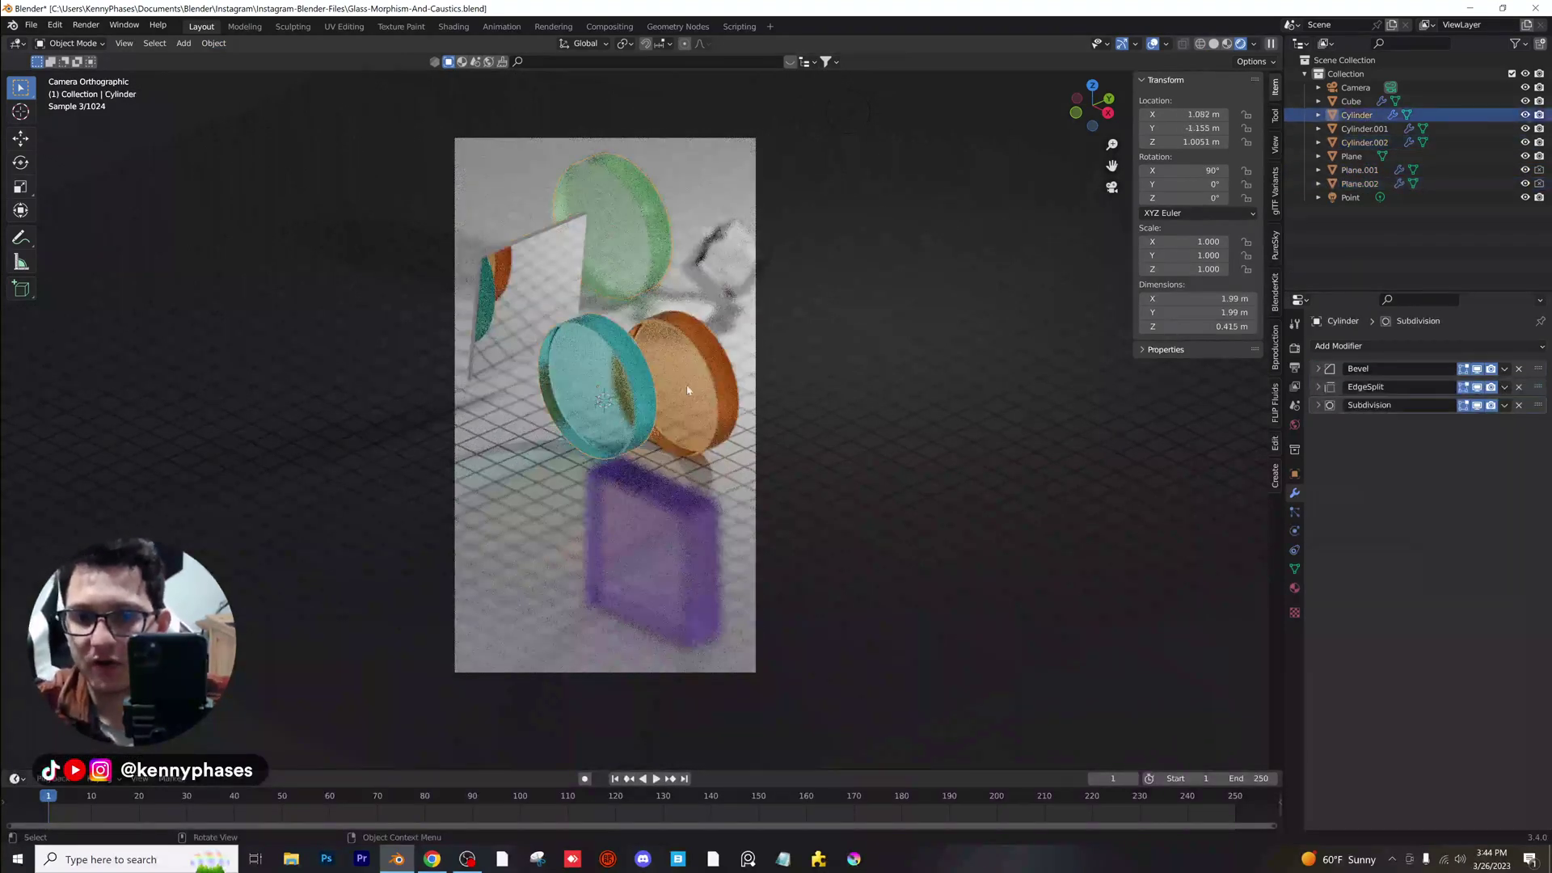
pyautogui.click(685, 391)
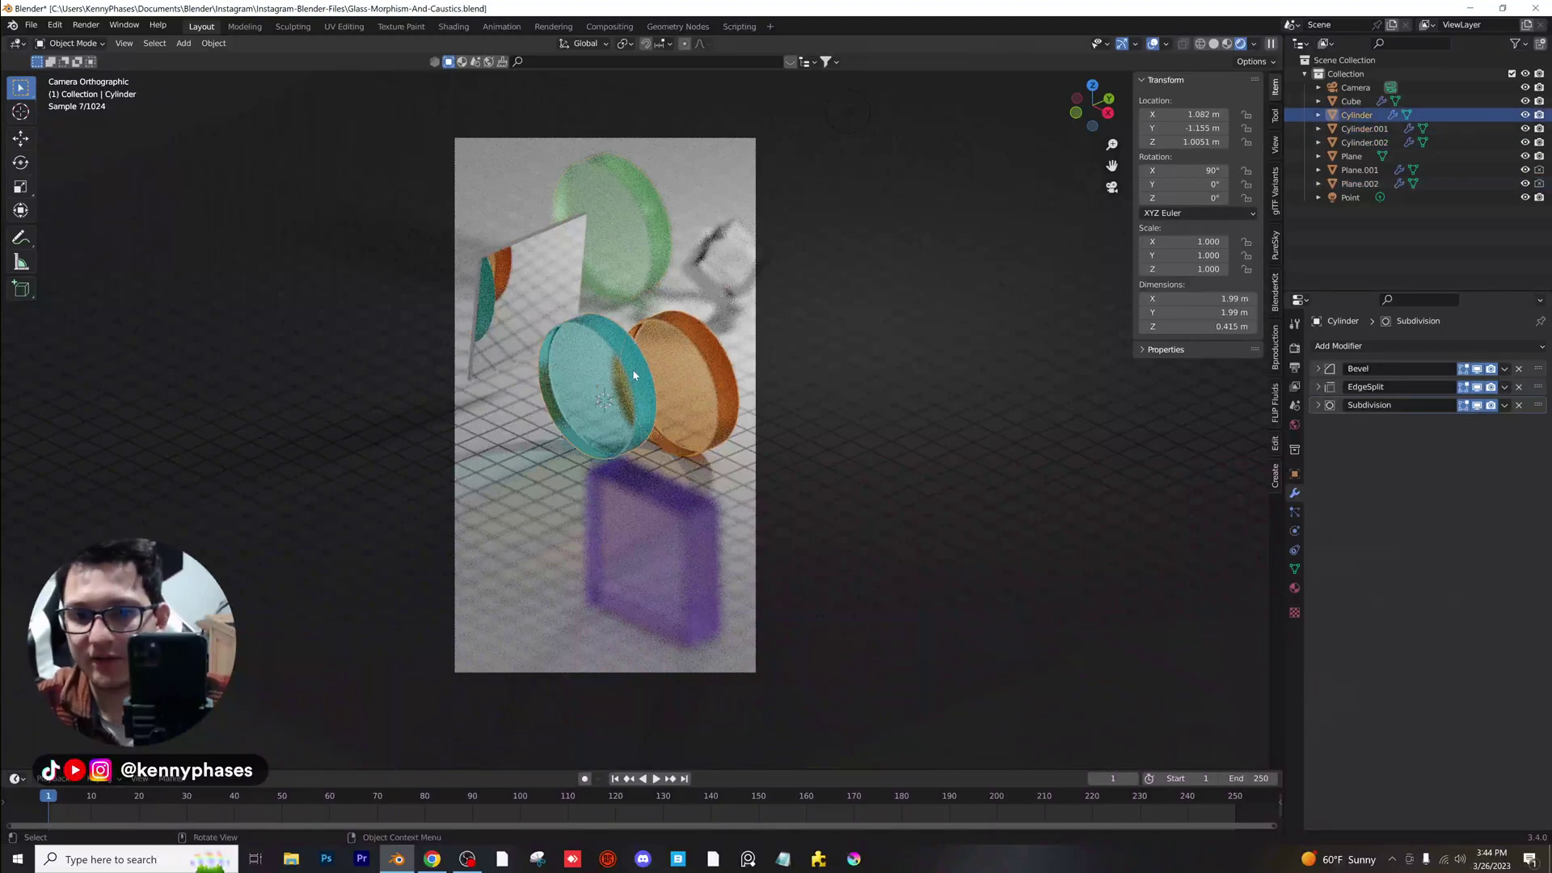
pyautogui.scroll(2, 635, 374)
pyautogui.hotkey('shift', 'd')
pyautogui.click(644, 386)
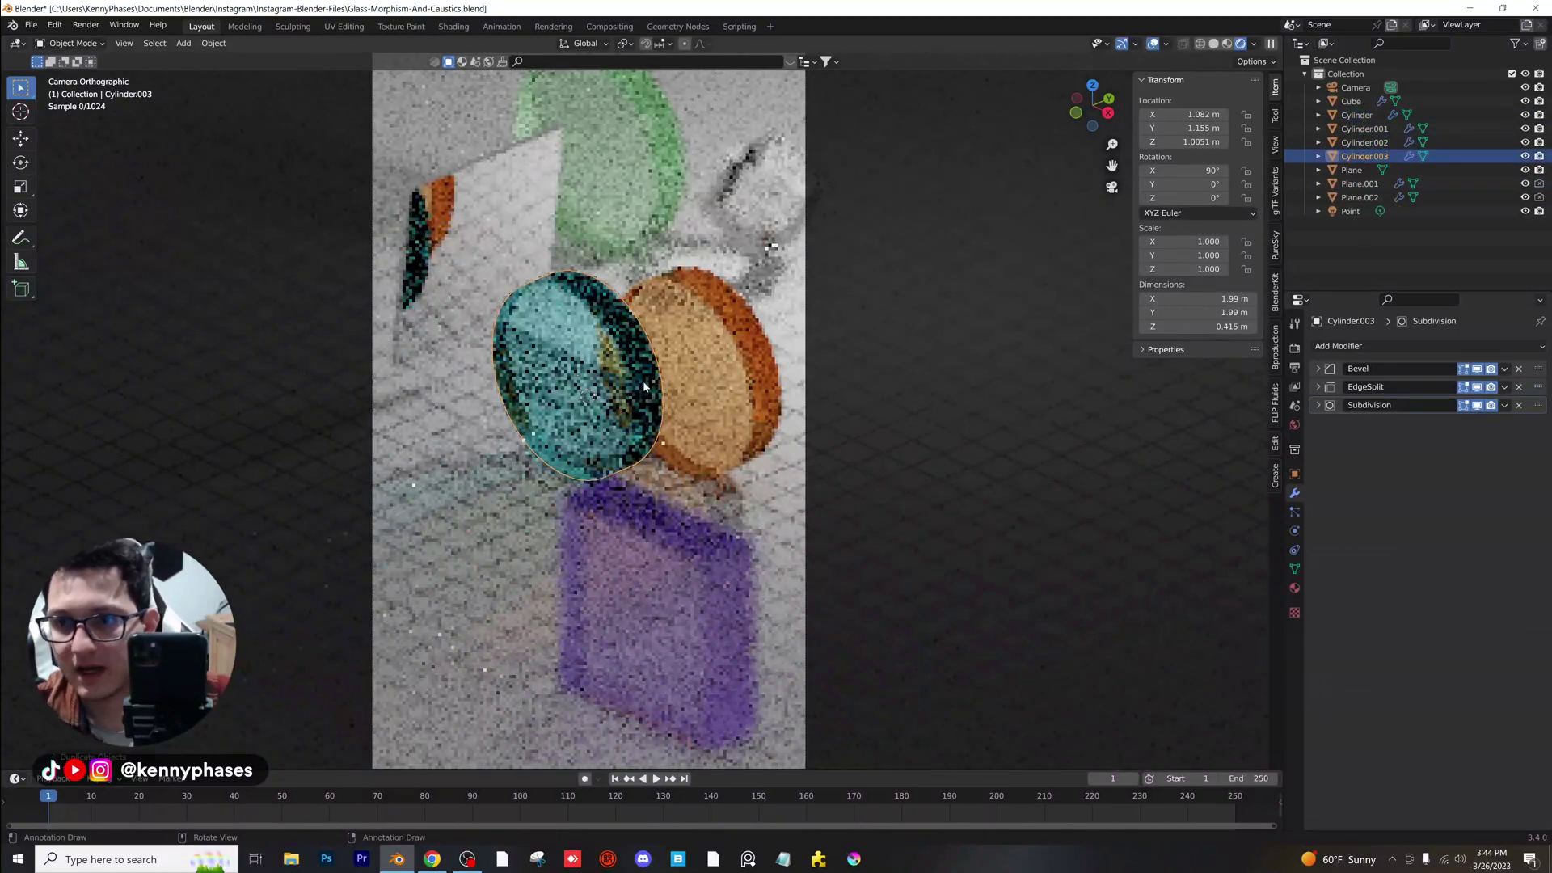
pyautogui.press('g')
pyautogui.press('y')
pyautogui.click(556, 422)
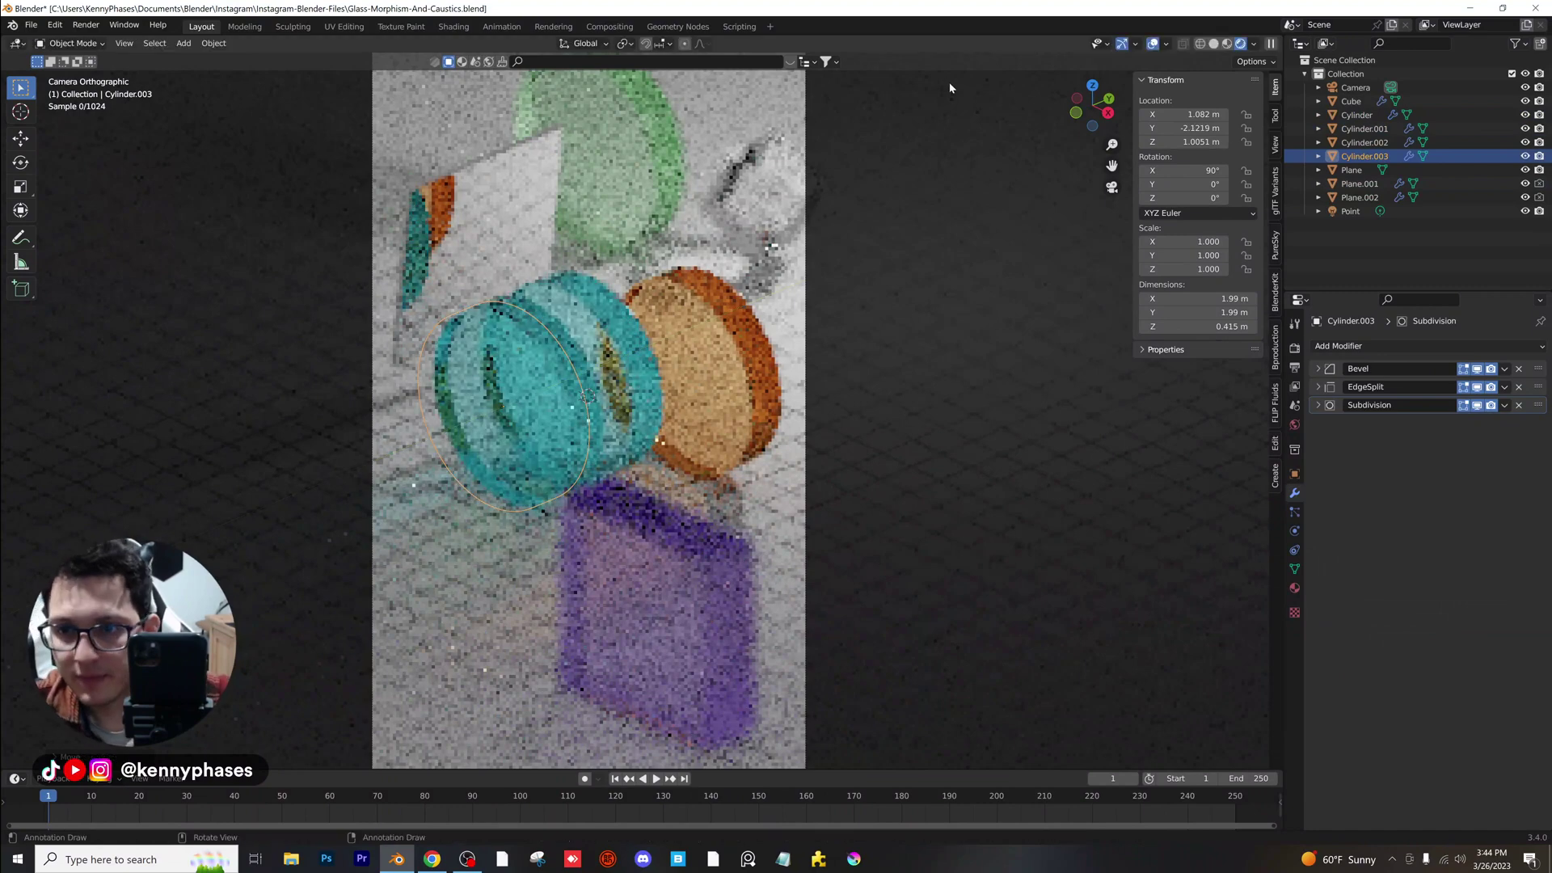
# In solid shading, flatten the duplicated disc along the global Y axis to about 0.198 of its thickness.
pyautogui.click(1230, 43)
pyautogui.scroll(2, 546, 357)
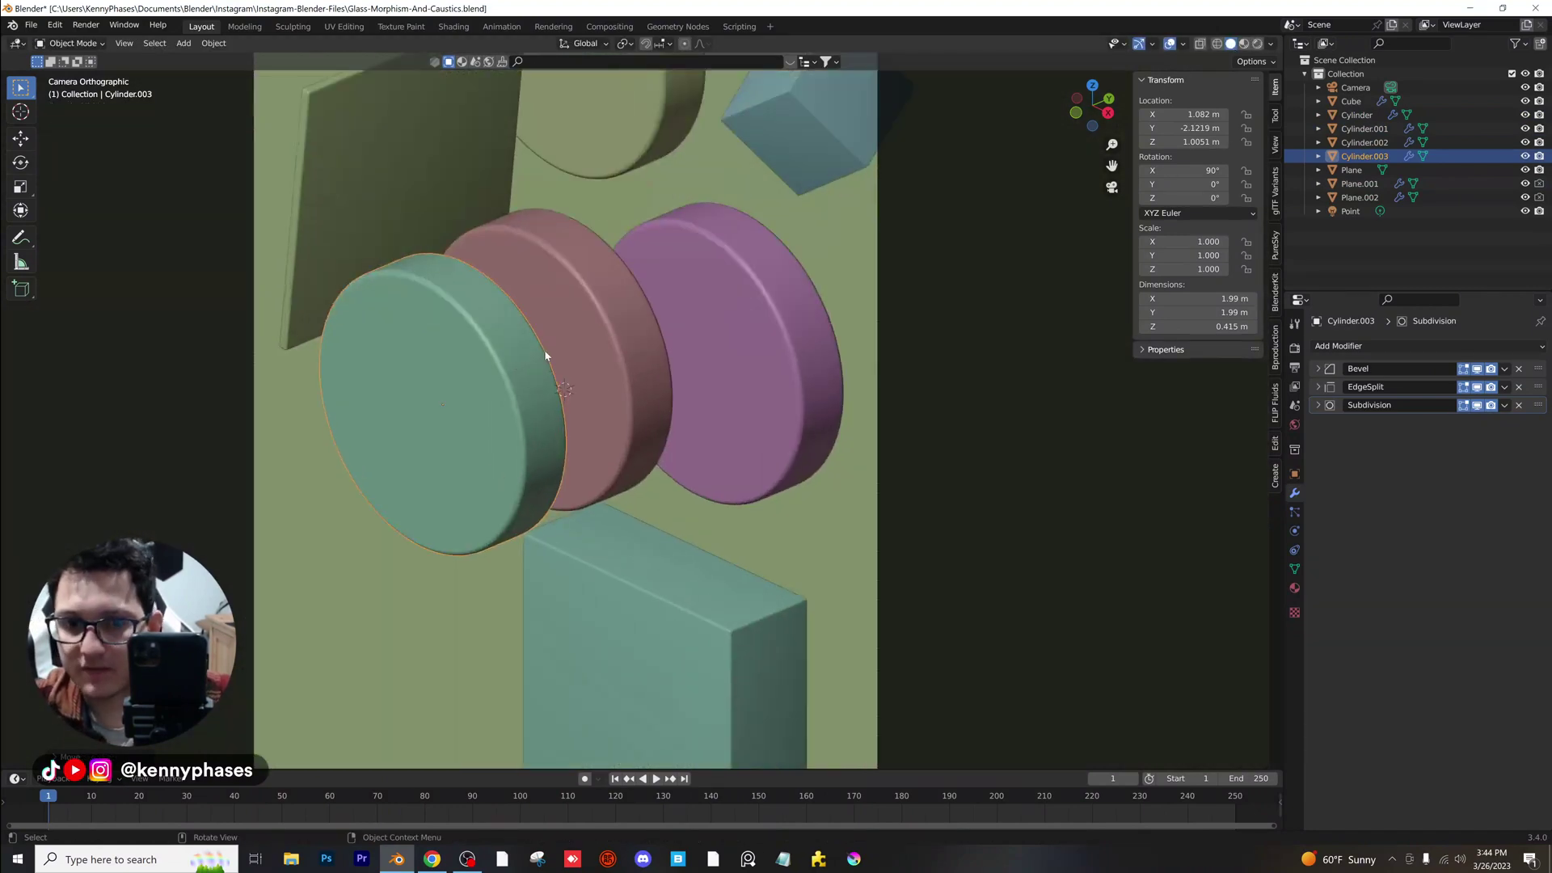
pyautogui.keyDown('shift'); pyautogui.moveTo(546, 356); pyautogui.dragTo(697, 307, button='middle'); pyautogui.keyUp('shift')
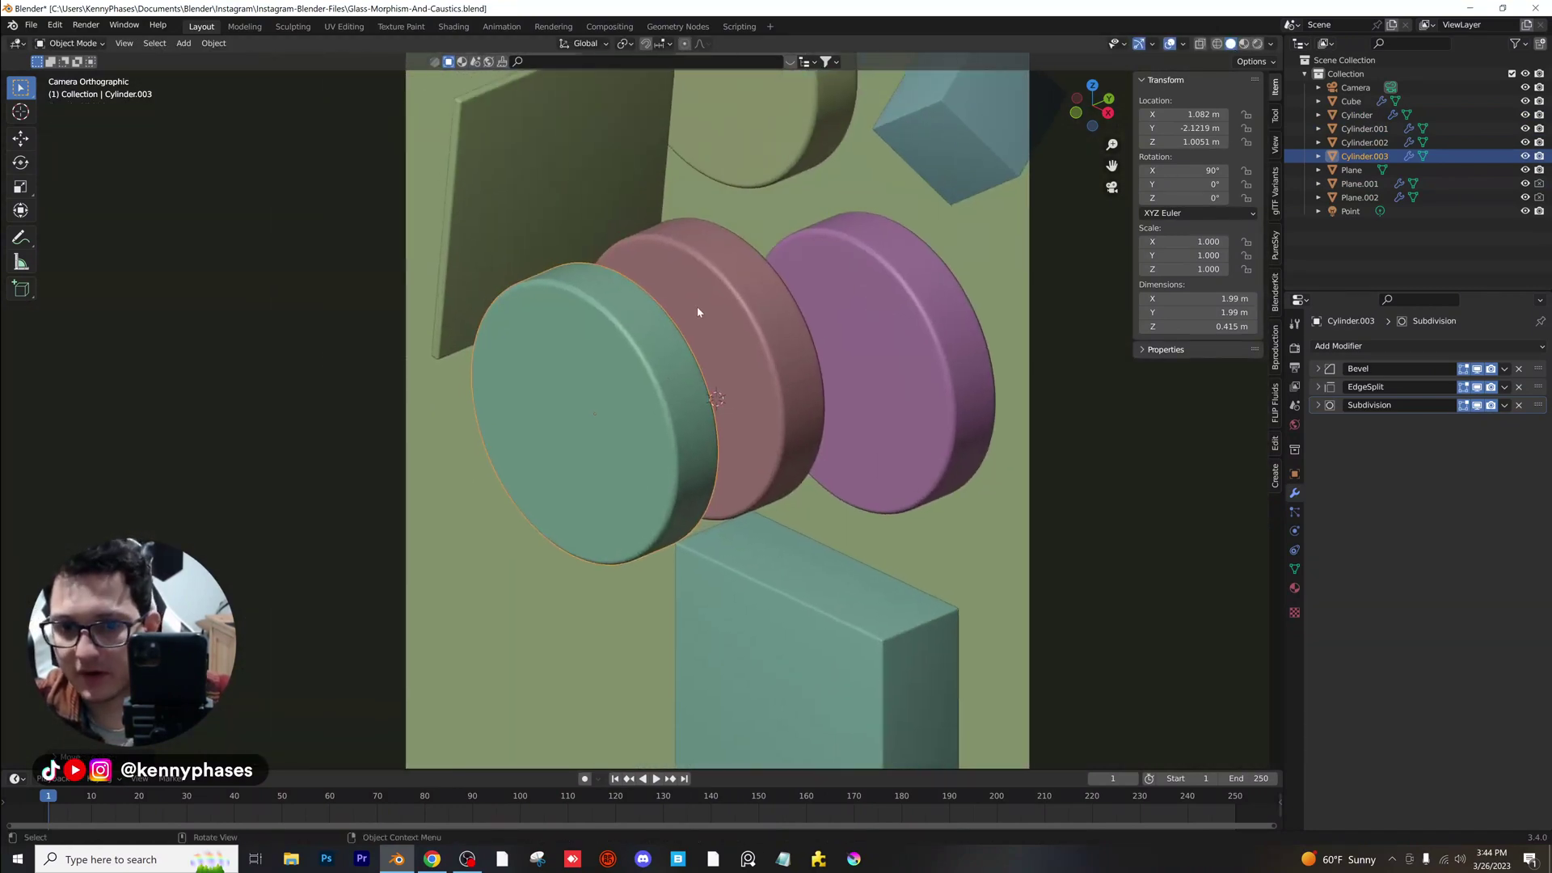
pyautogui.press('s')
pyautogui.press('y')
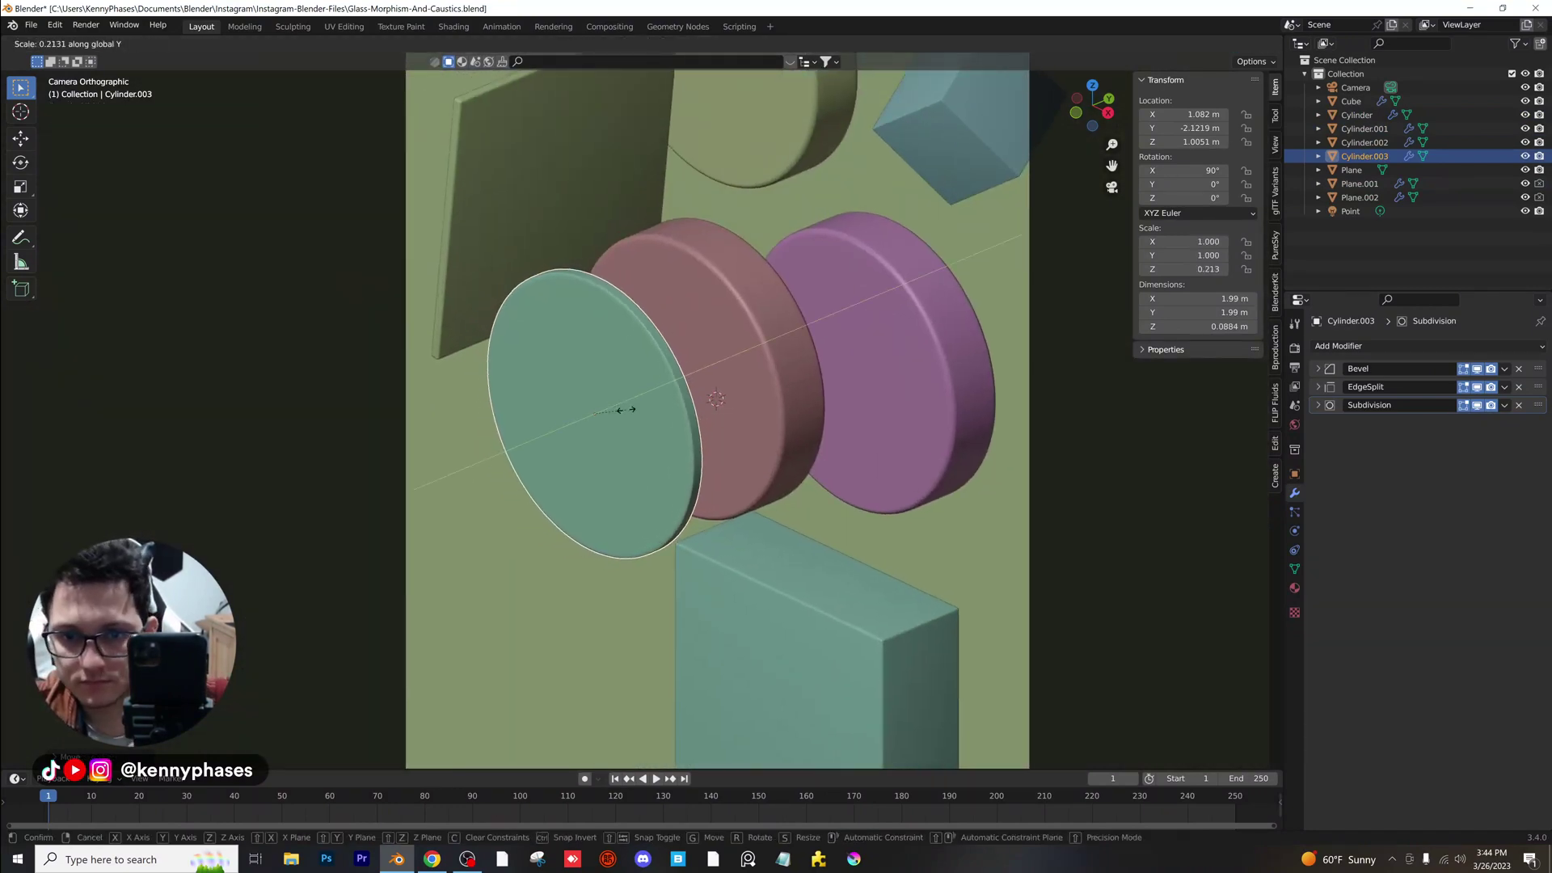
pyautogui.click(639, 414)
# Apply the thin disc's scale and return to rendered shading.
pyautogui.click(214, 43)
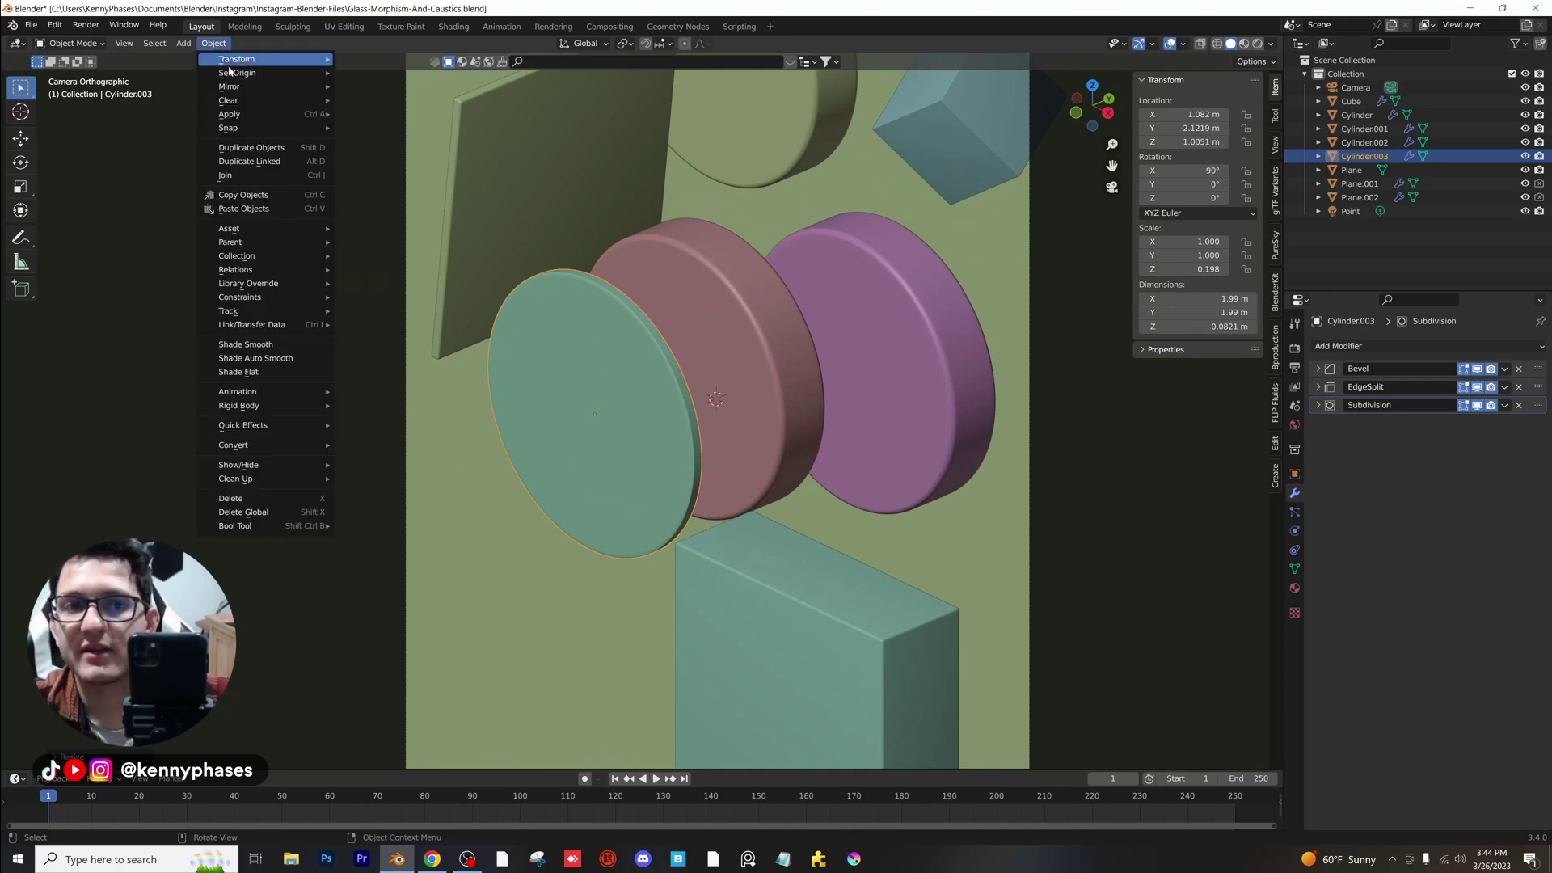
pyautogui.moveTo(267, 112)
pyautogui.click(380, 152)
pyautogui.scroll(2, 783, 358)
pyautogui.press('z')
pyautogui.click(849, 235)
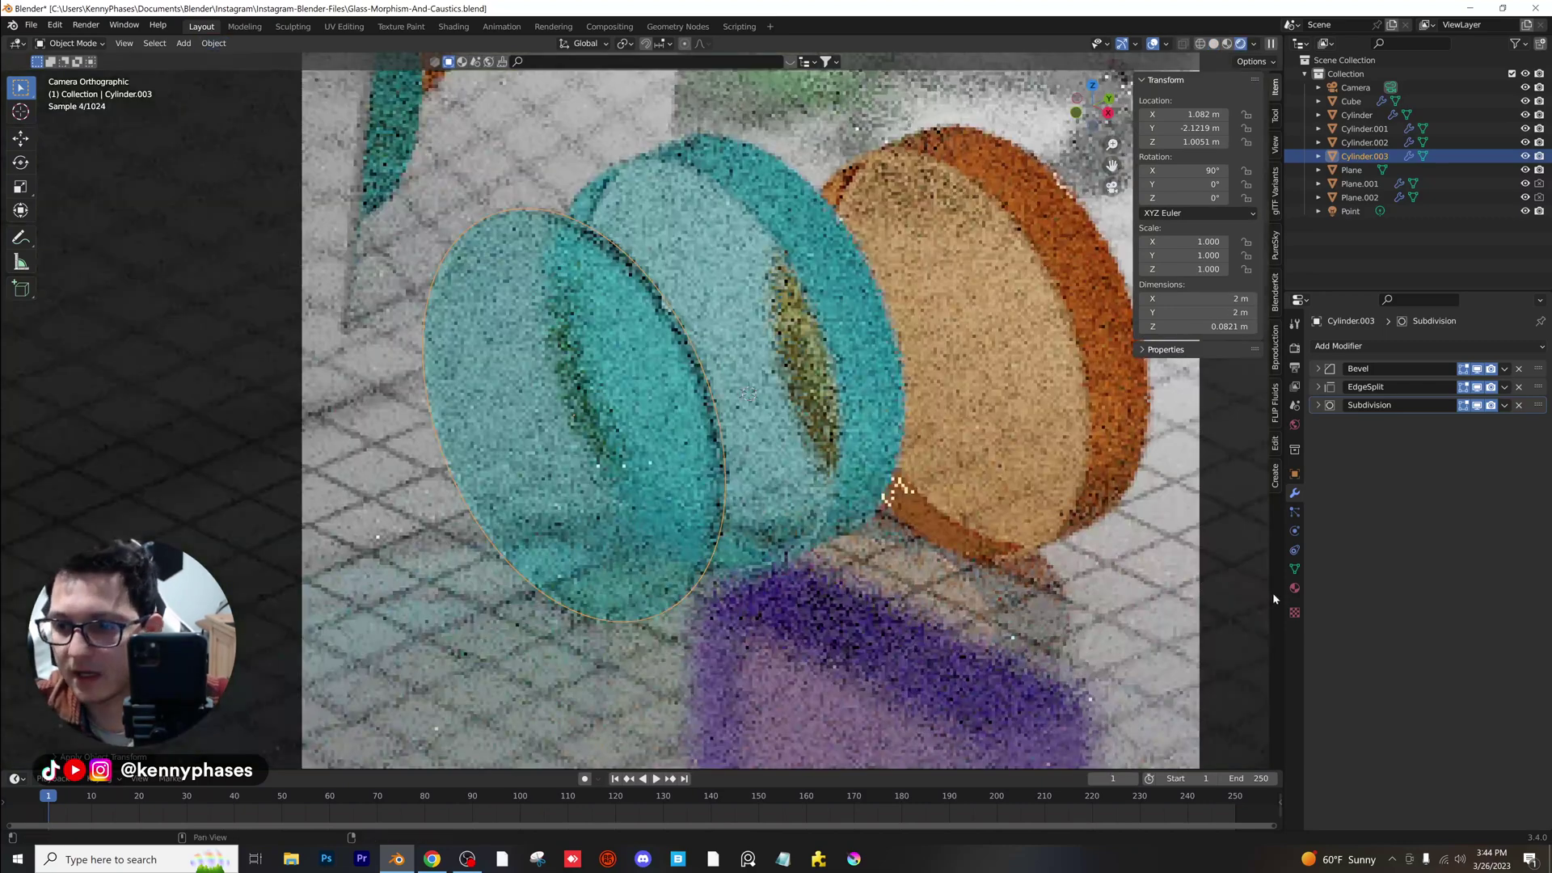
# Give the thin disc a new Glass BSDF material with roughness 0.1 and move it to about X 0.512 m.
pyautogui.click(1294, 588)
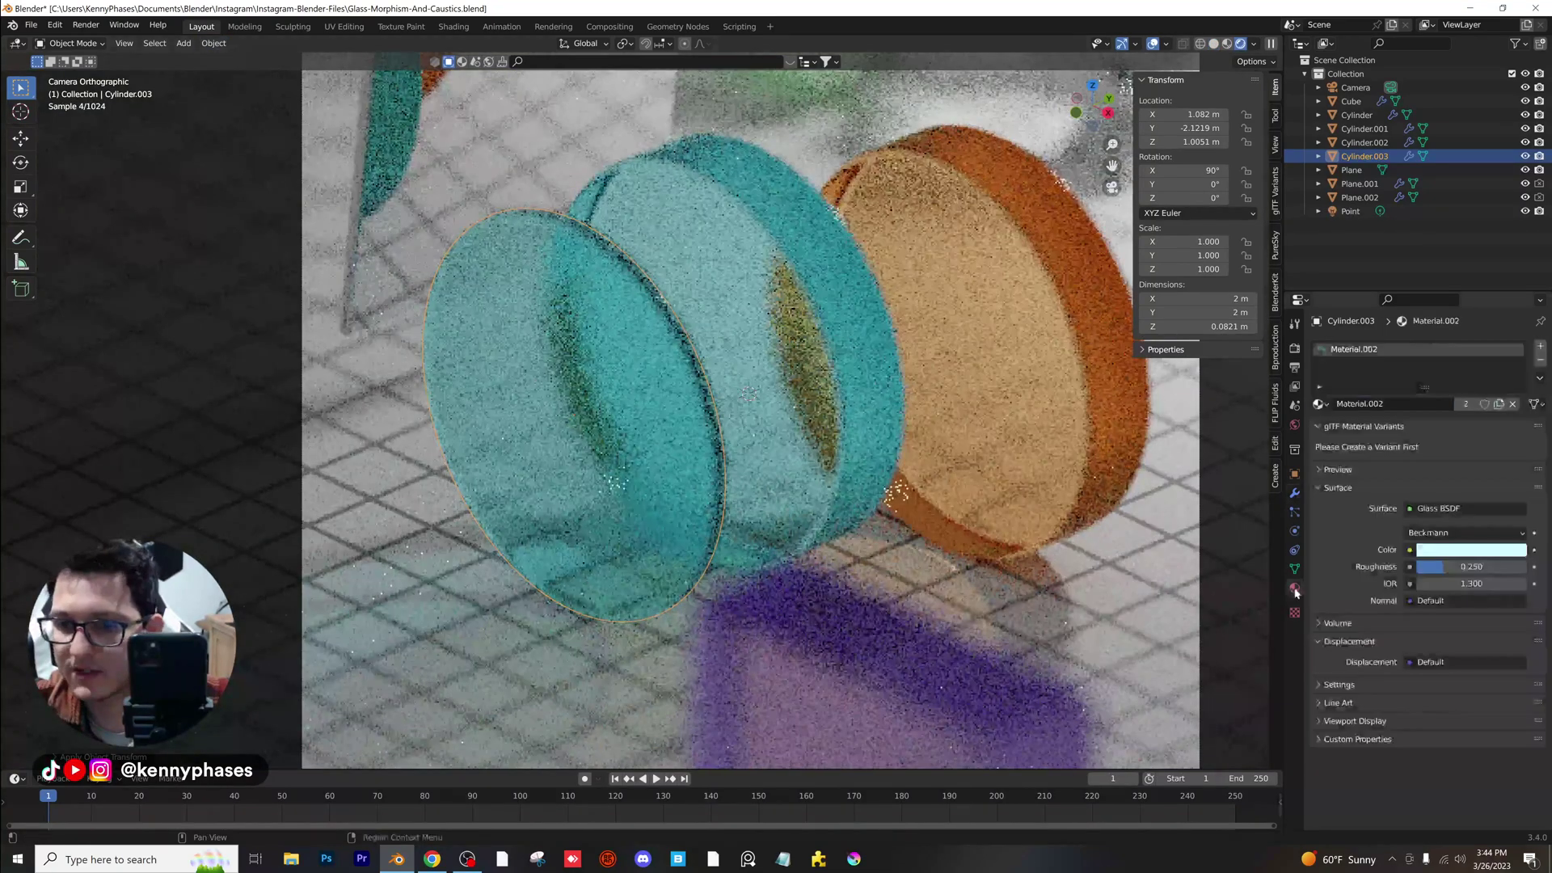
pyautogui.click(1513, 404)
pyautogui.click(1423, 403)
pyautogui.click(1467, 509)
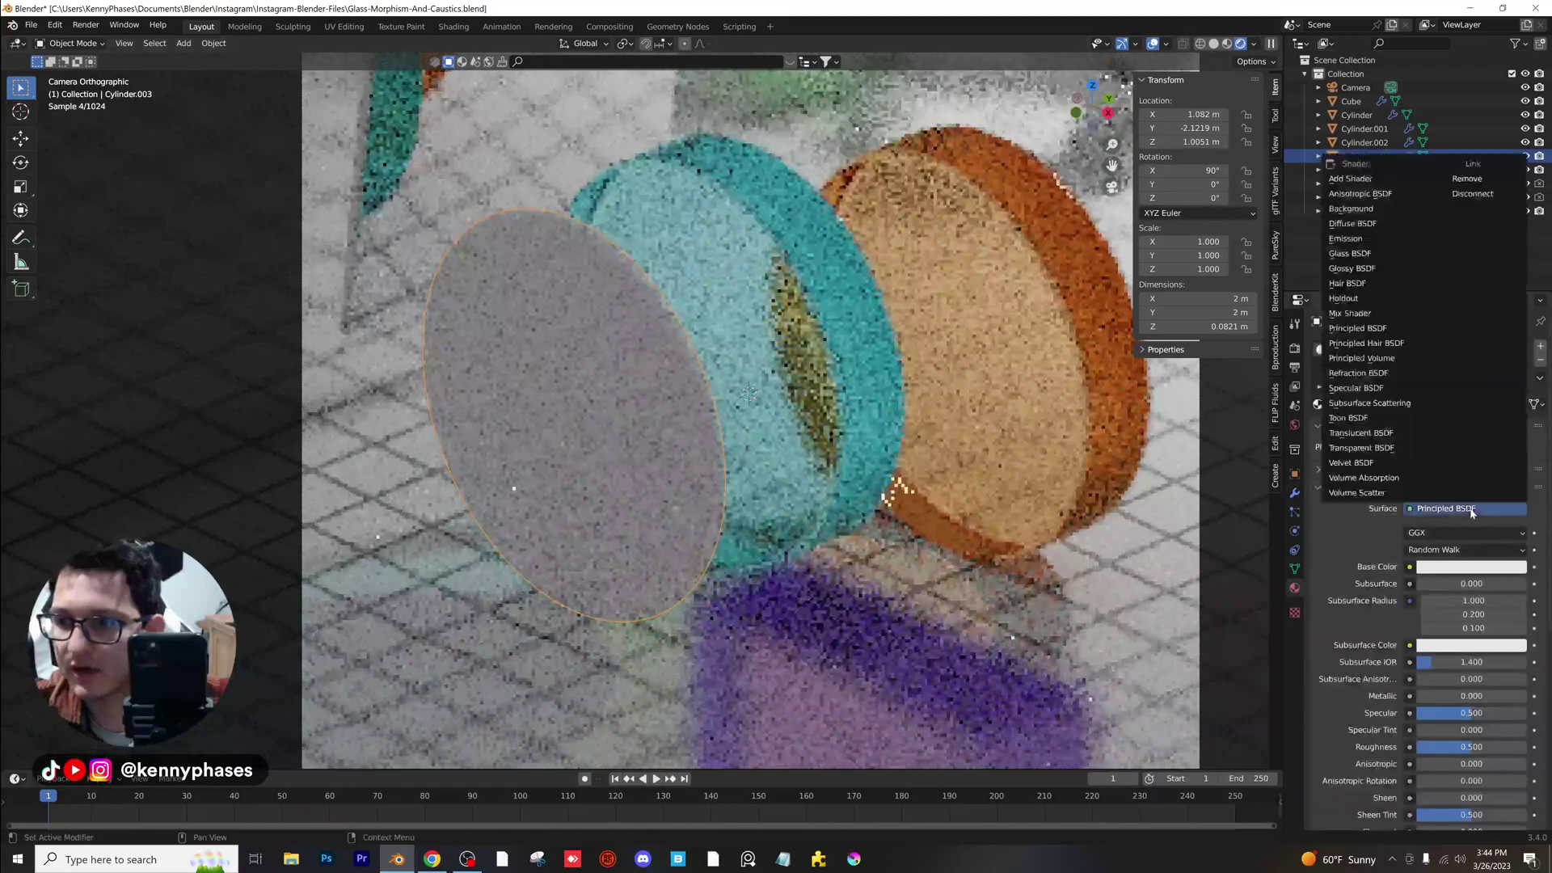
pyautogui.click(1364, 254)
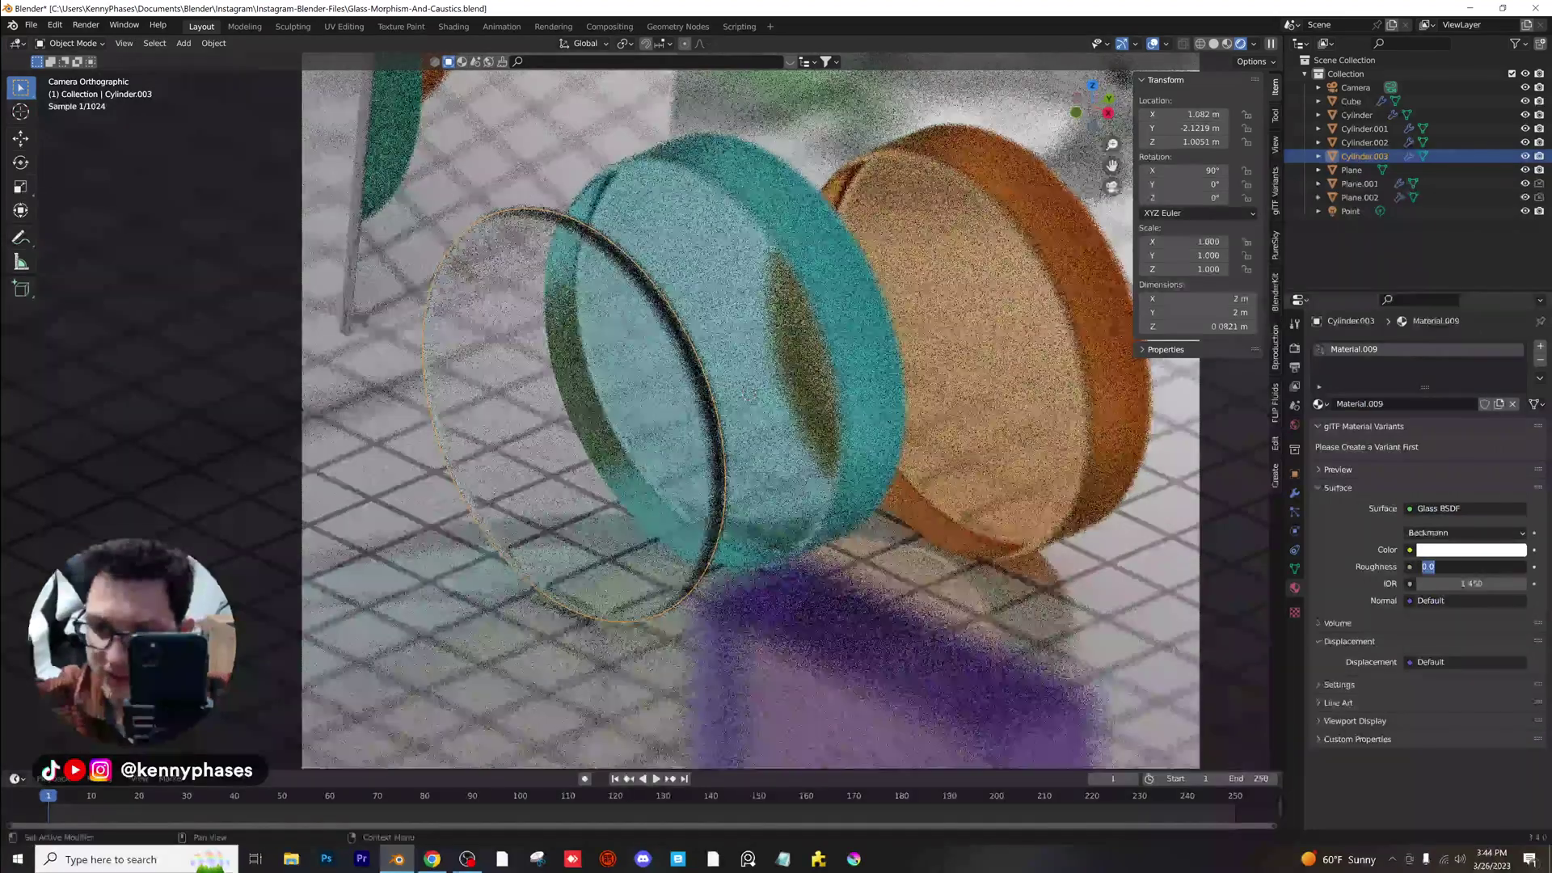
pyautogui.press('Return')
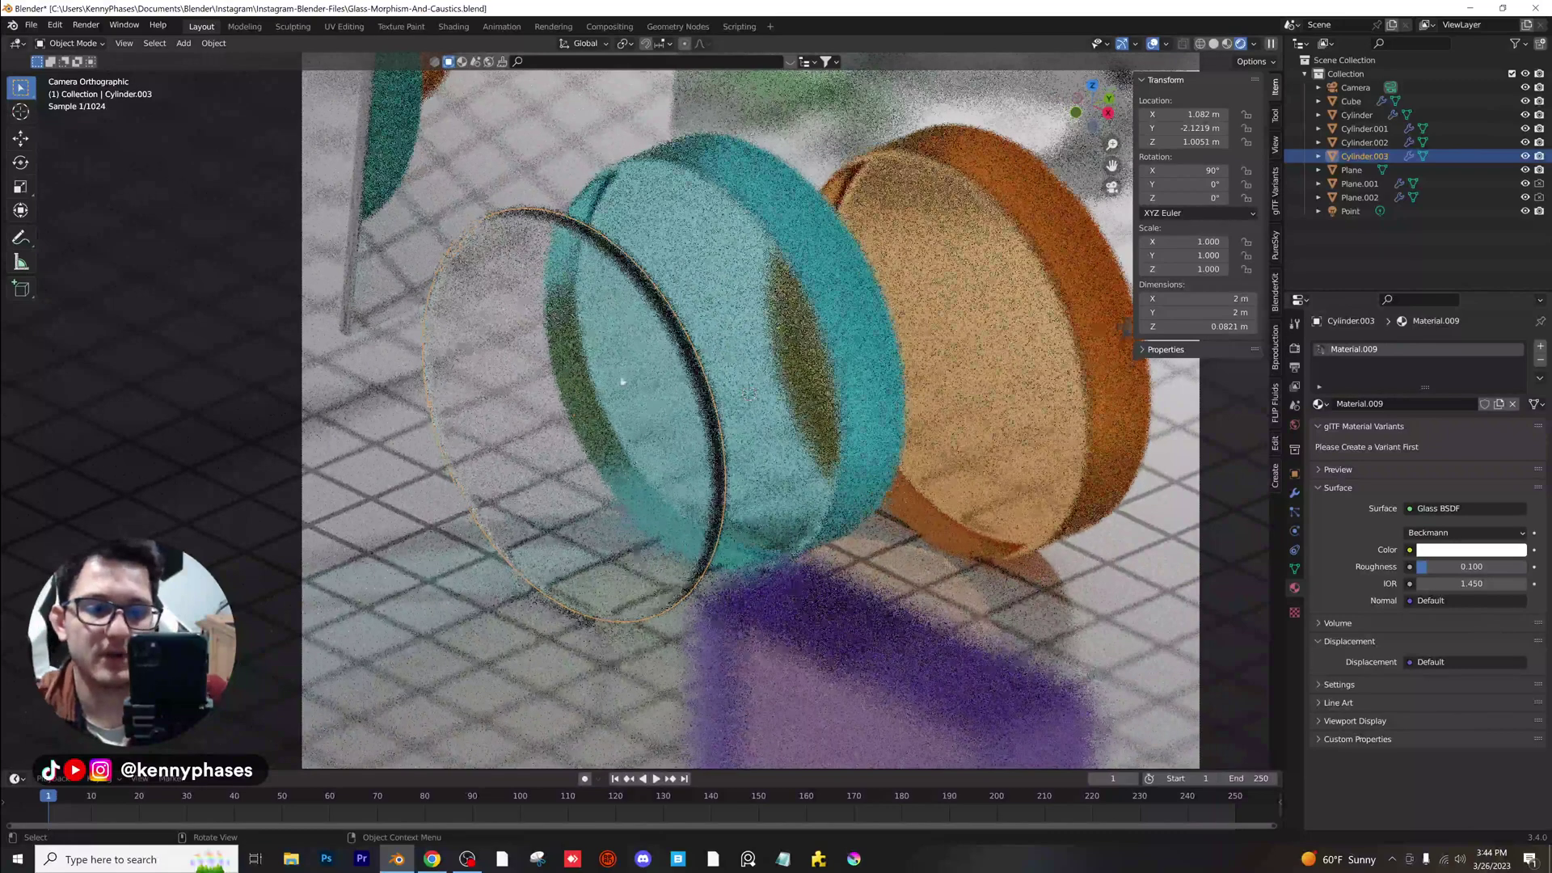
pyautogui.scroll(-3, 836, 270)
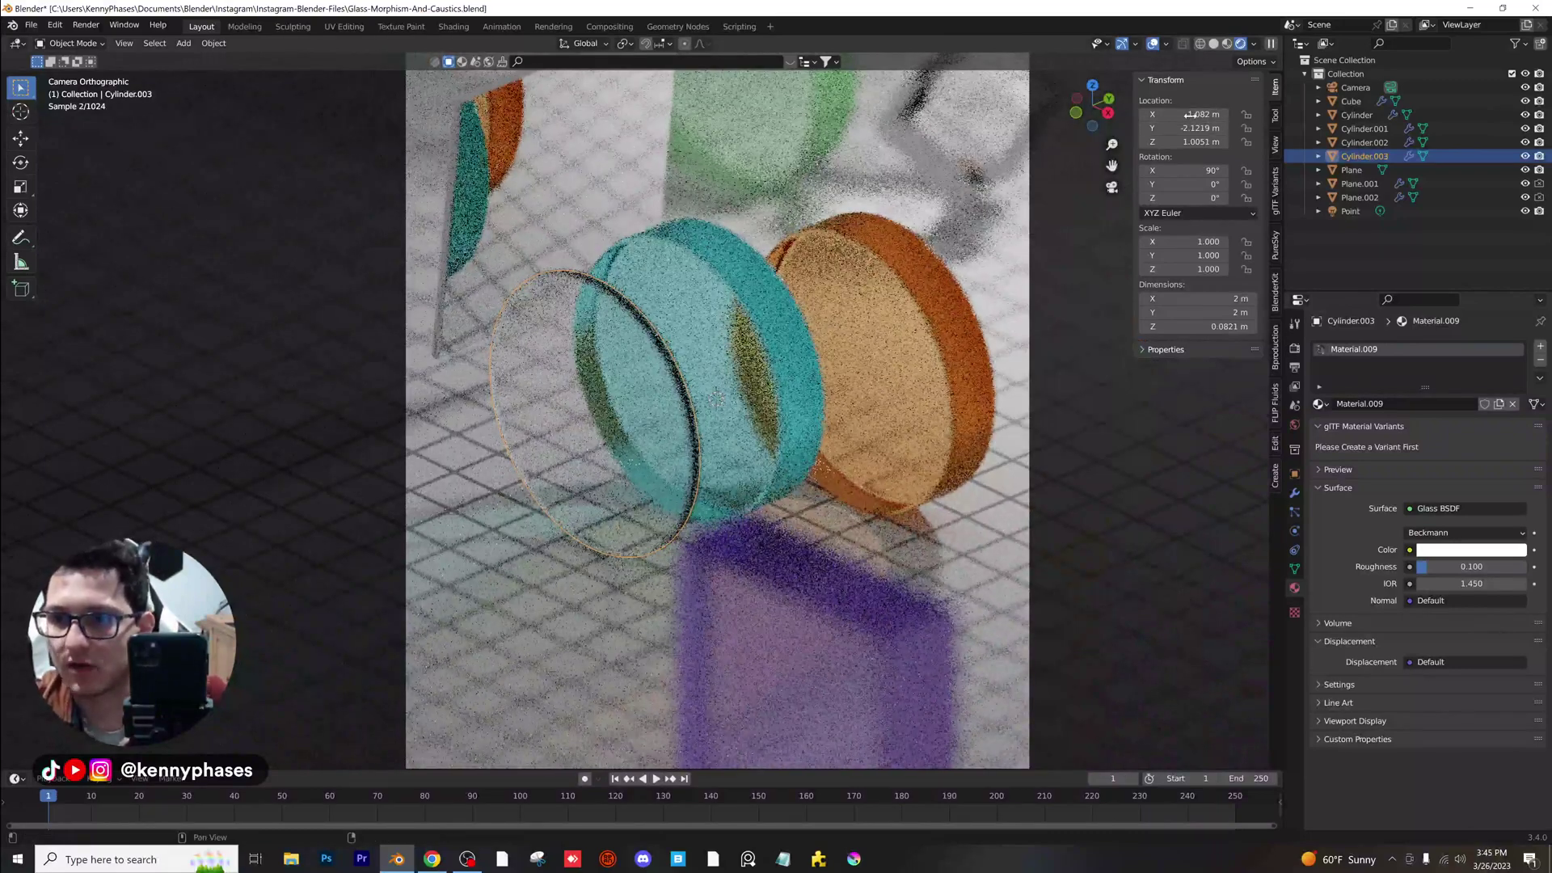
pyautogui.moveTo(1188, 114); pyautogui.dragTo(1148, 114)
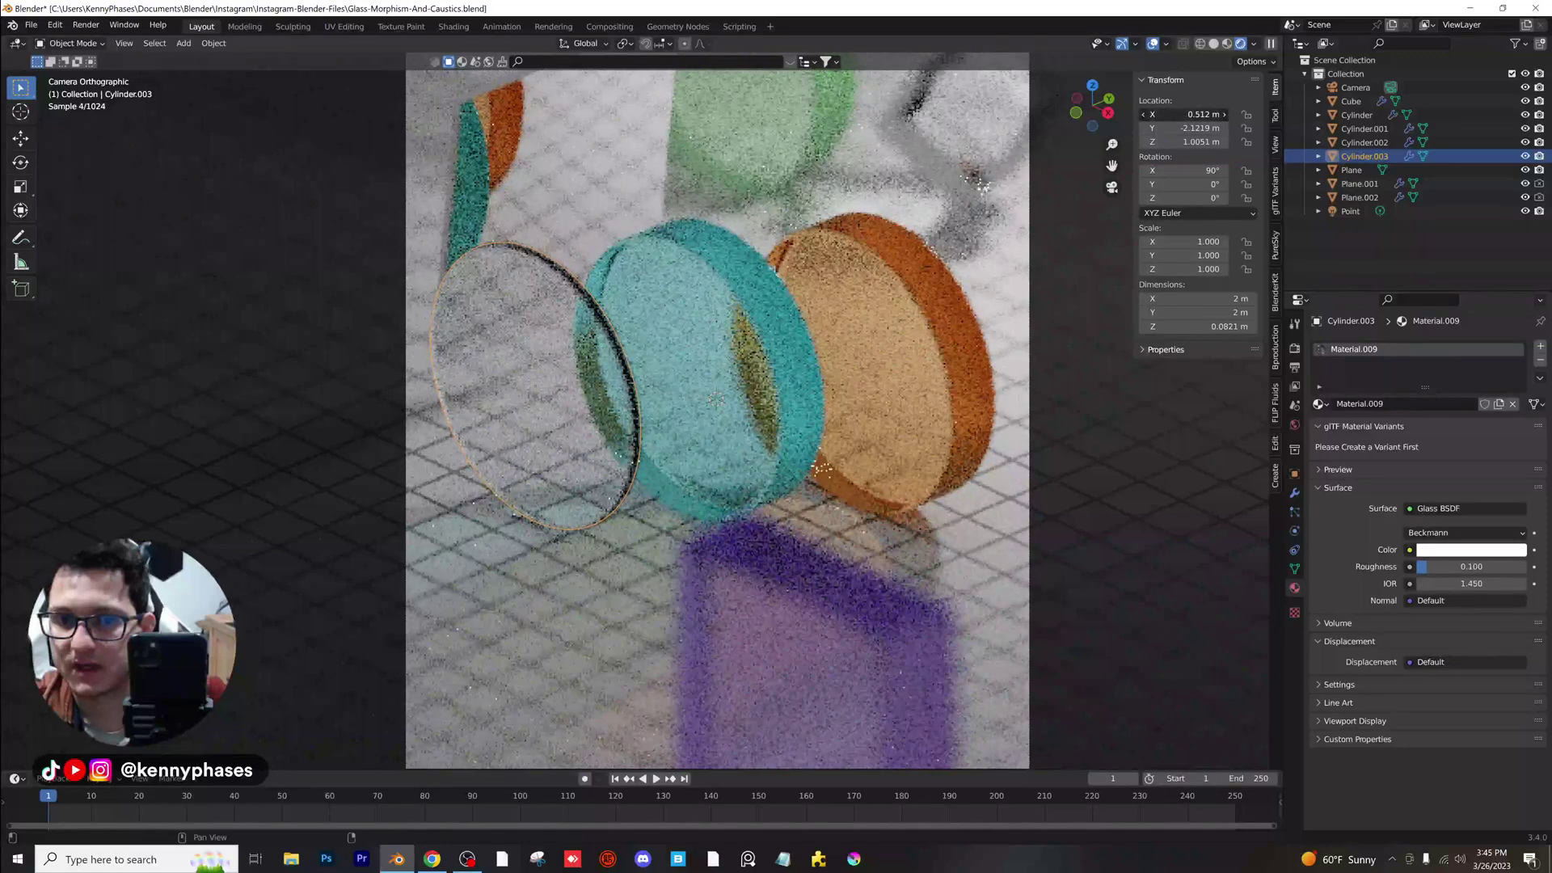
# Tint the mirror slab's base color a pale mint green and save the file.
pyautogui.click(653, 305)
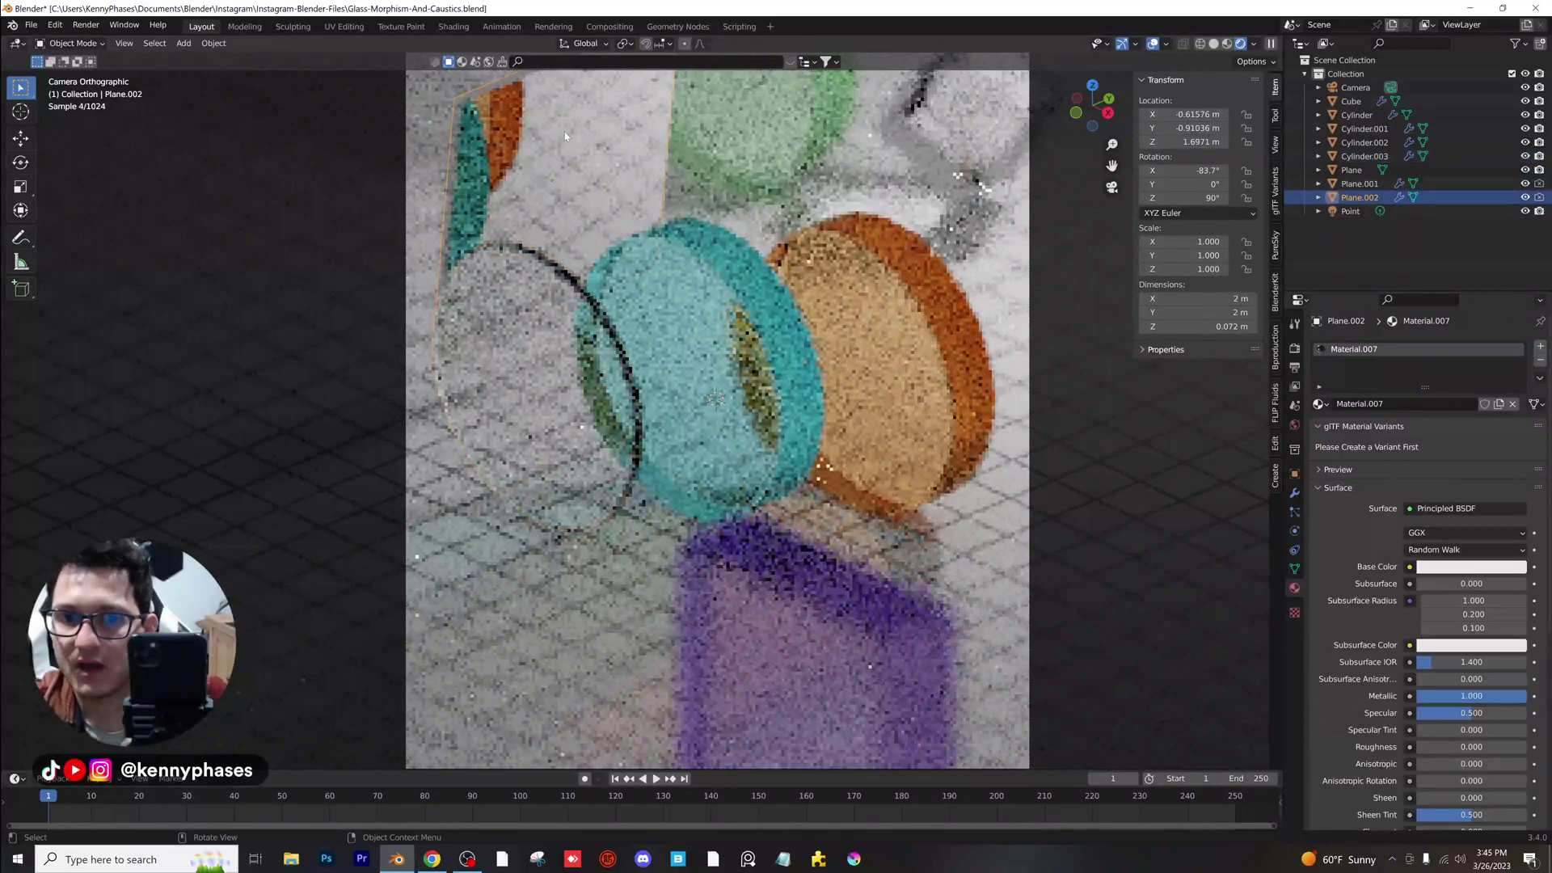
pyautogui.scroll(-1, 653, 306)
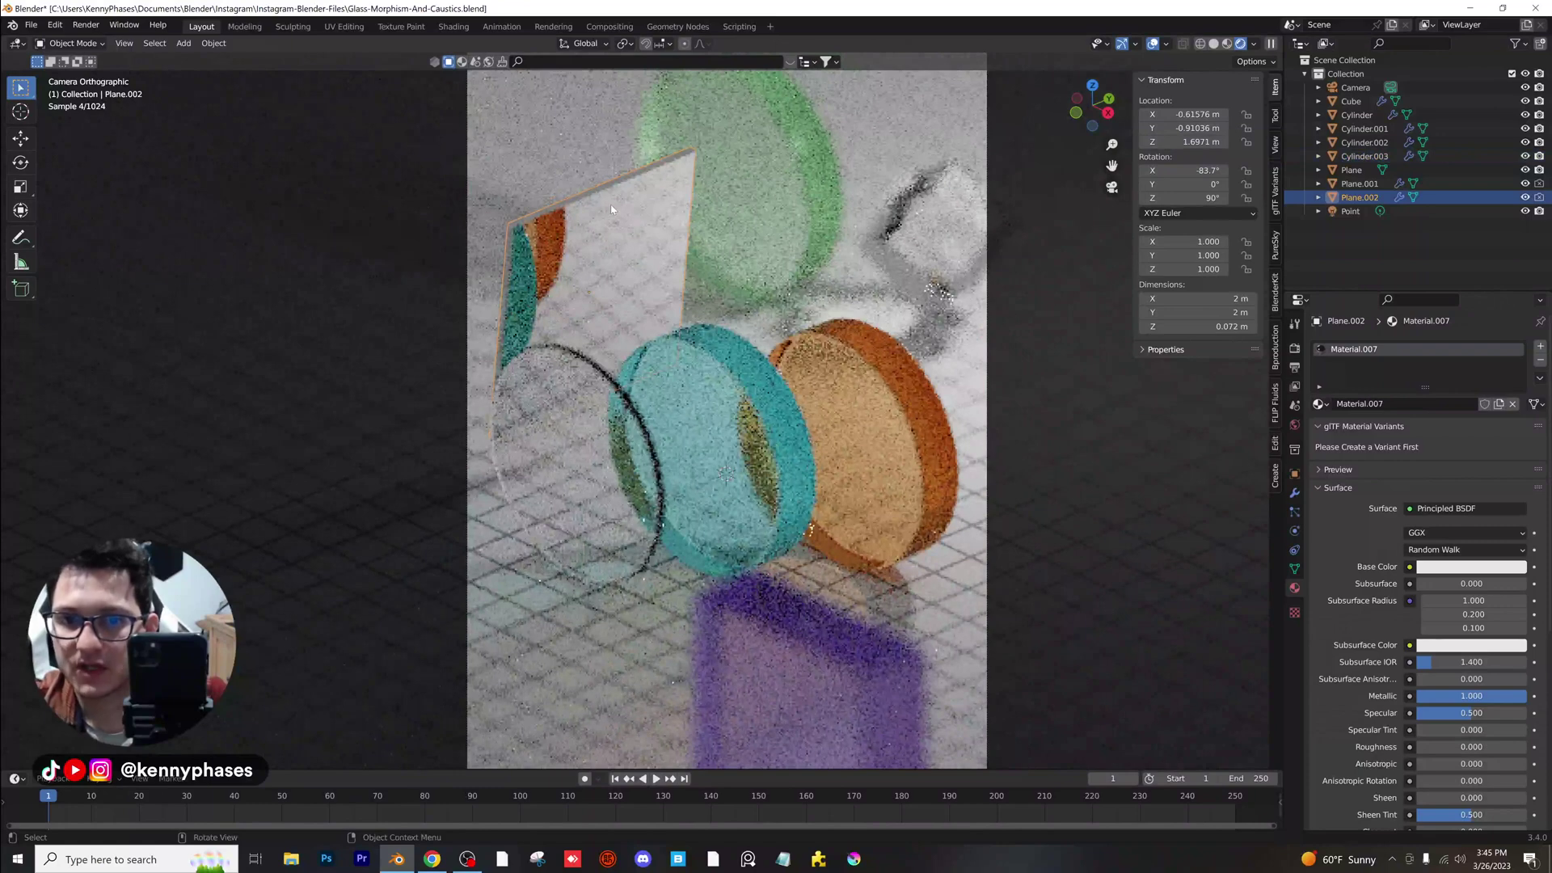
pyautogui.click(1494, 569)
pyautogui.click(1455, 419)
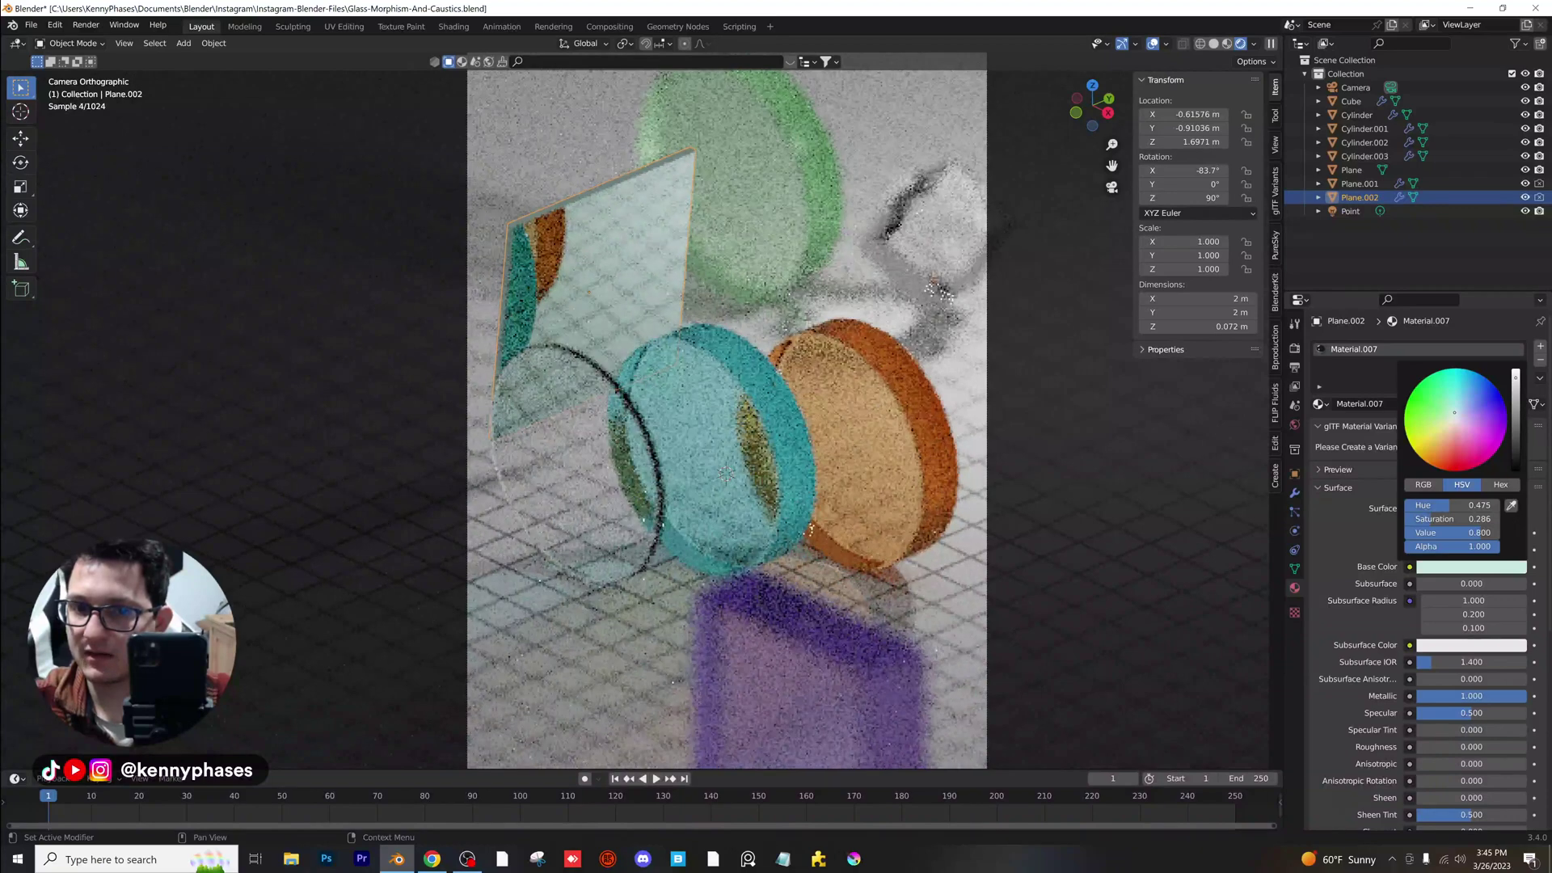
pyautogui.moveTo(1453, 413); pyautogui.dragTo(1453, 415)
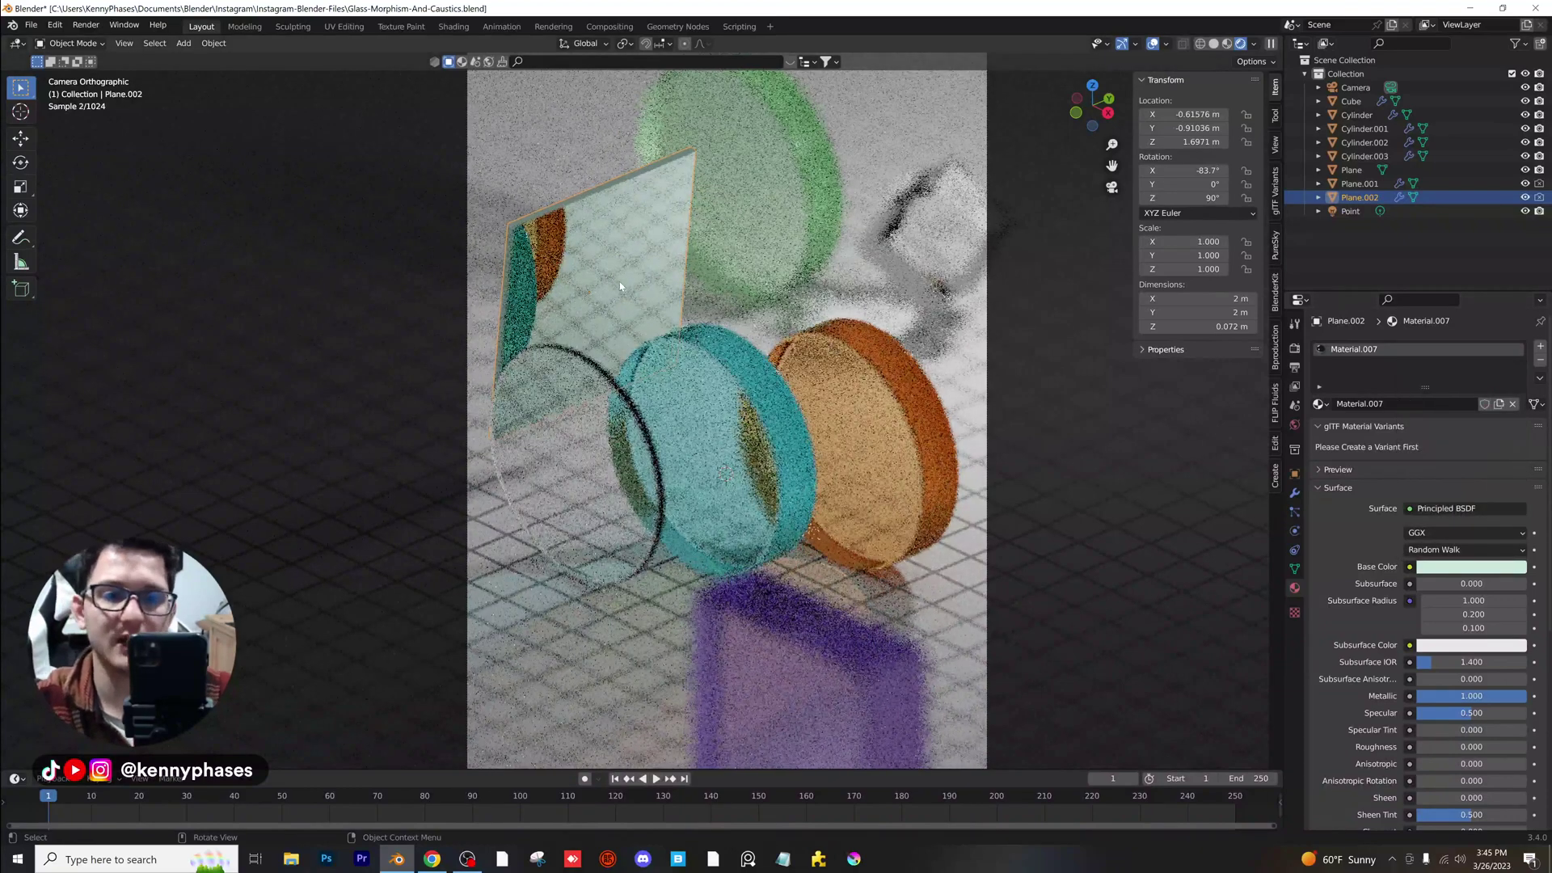
pyautogui.hotkey('ctrl', 's')
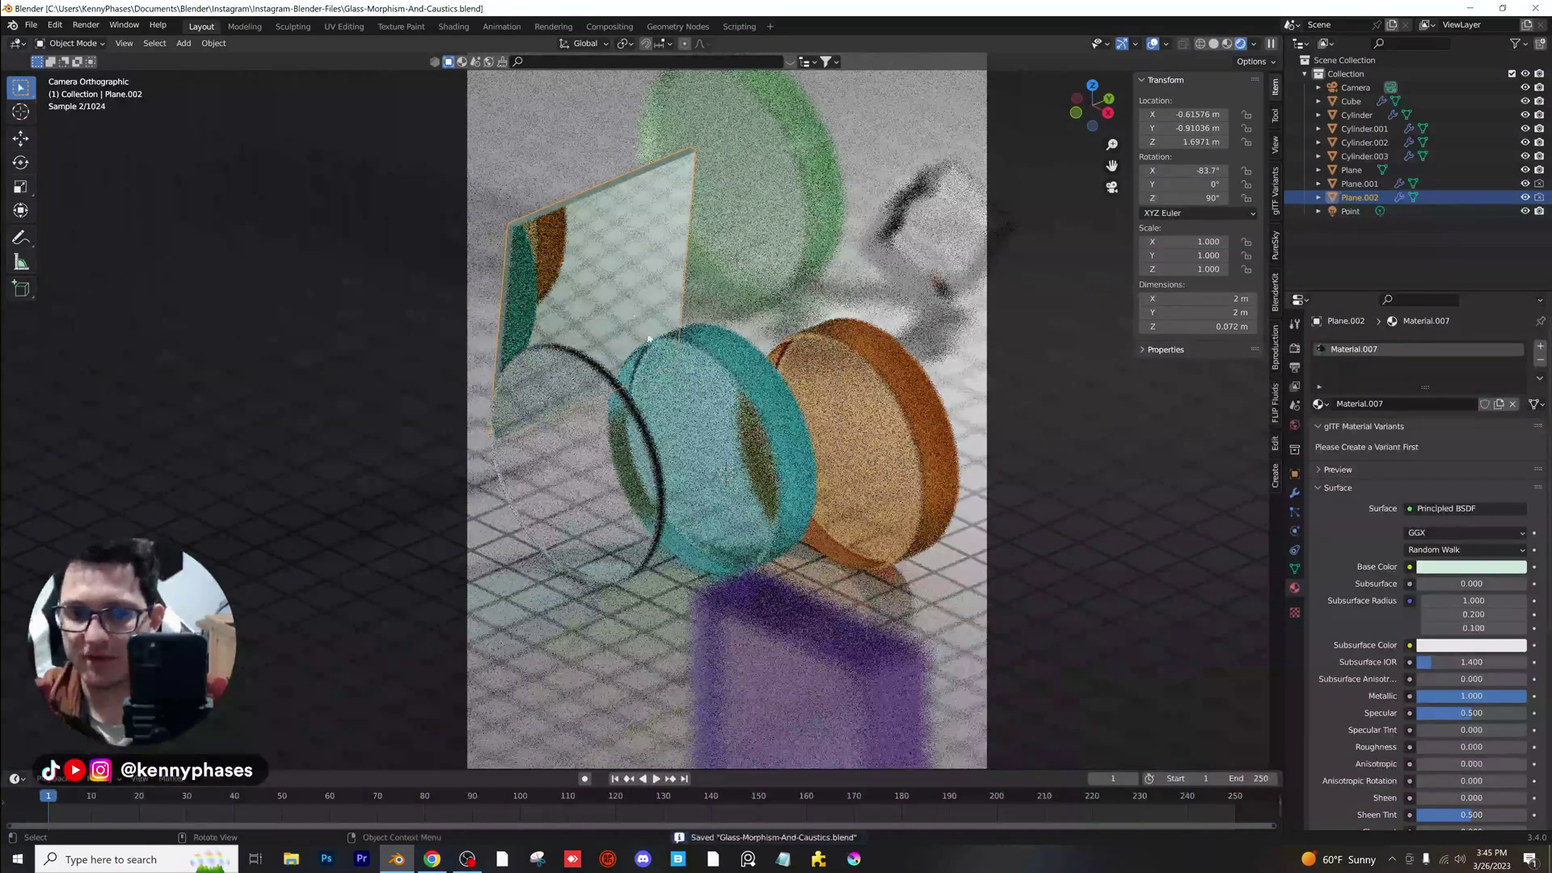
# Open the render settings and view the whole camera frame.
pyautogui.scroll(-1, 654, 356)
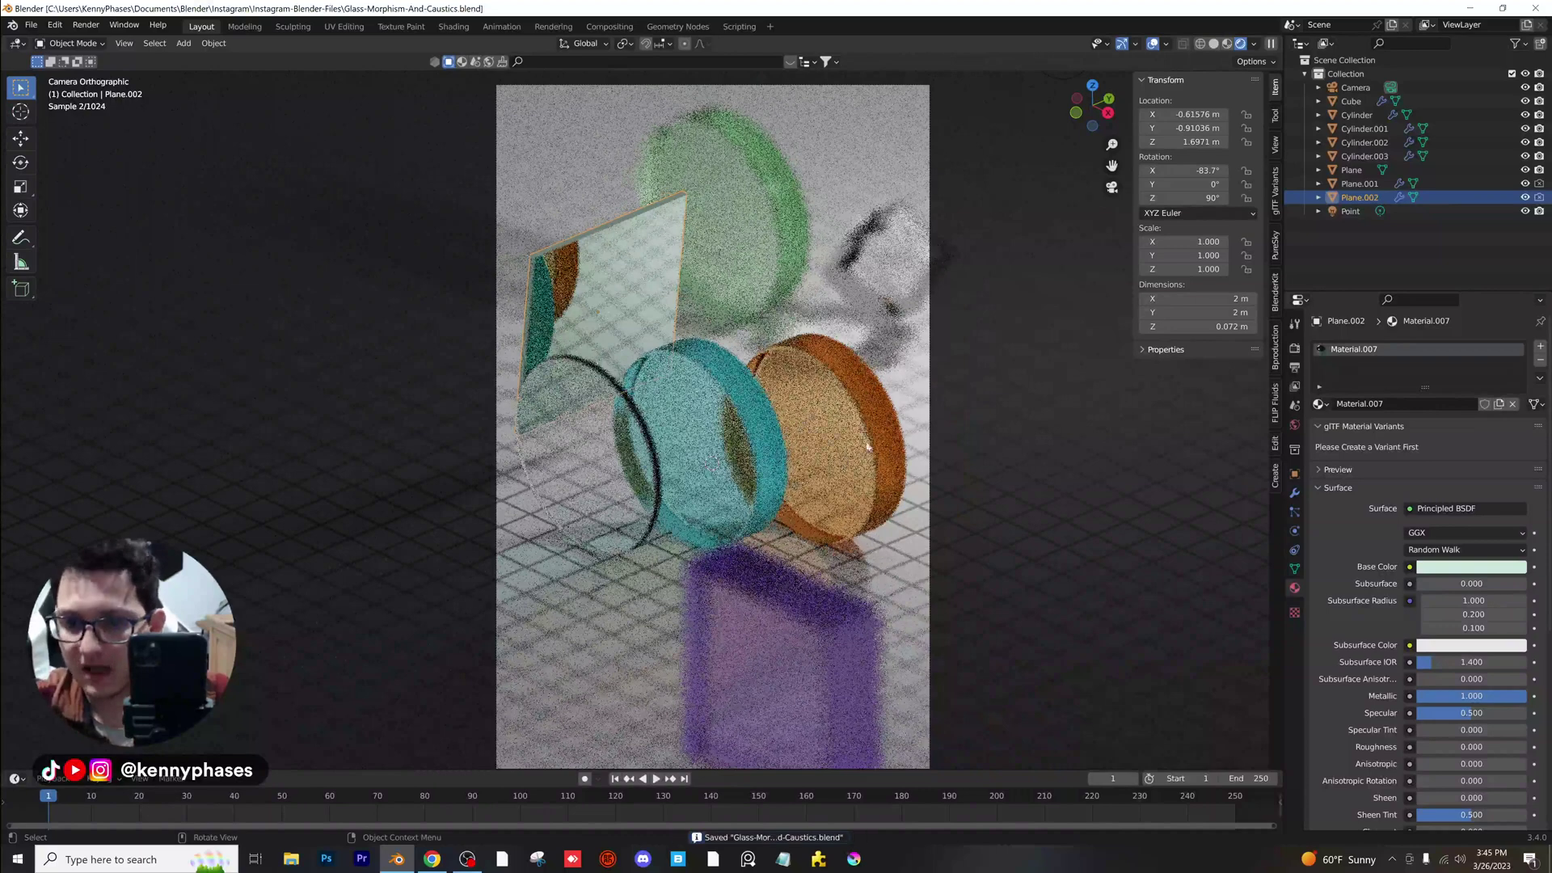
pyautogui.click(1294, 348)
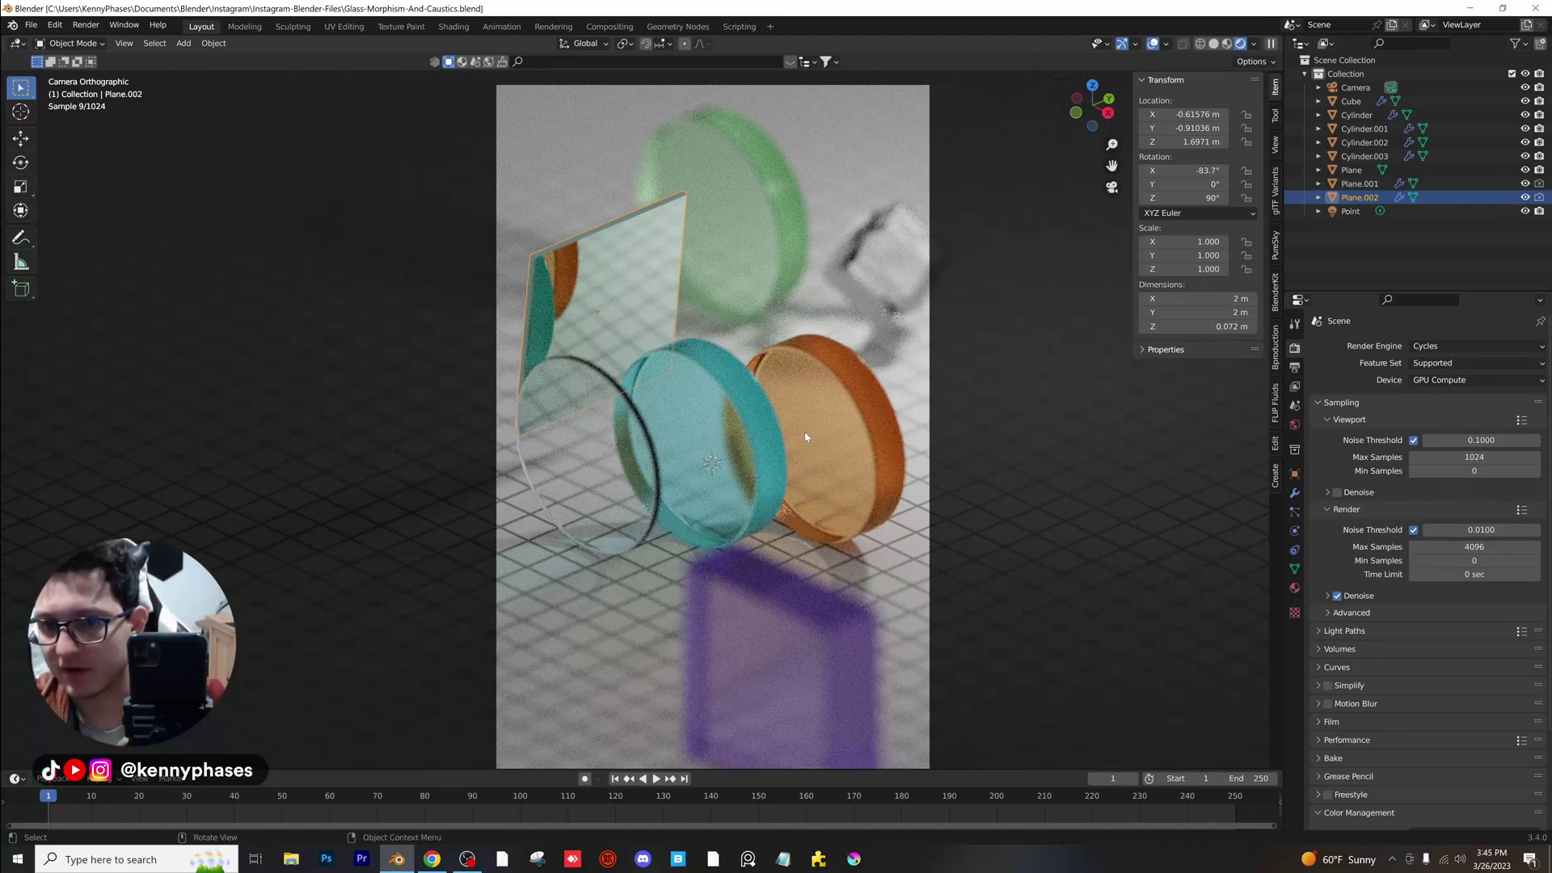
pyautogui.scroll(-2, 806, 428)
pyautogui.keyDown('shift'); pyautogui.moveTo(776, 466); pyautogui.dragTo(755, 458, button='middle'); pyautogui.keyUp('shift')
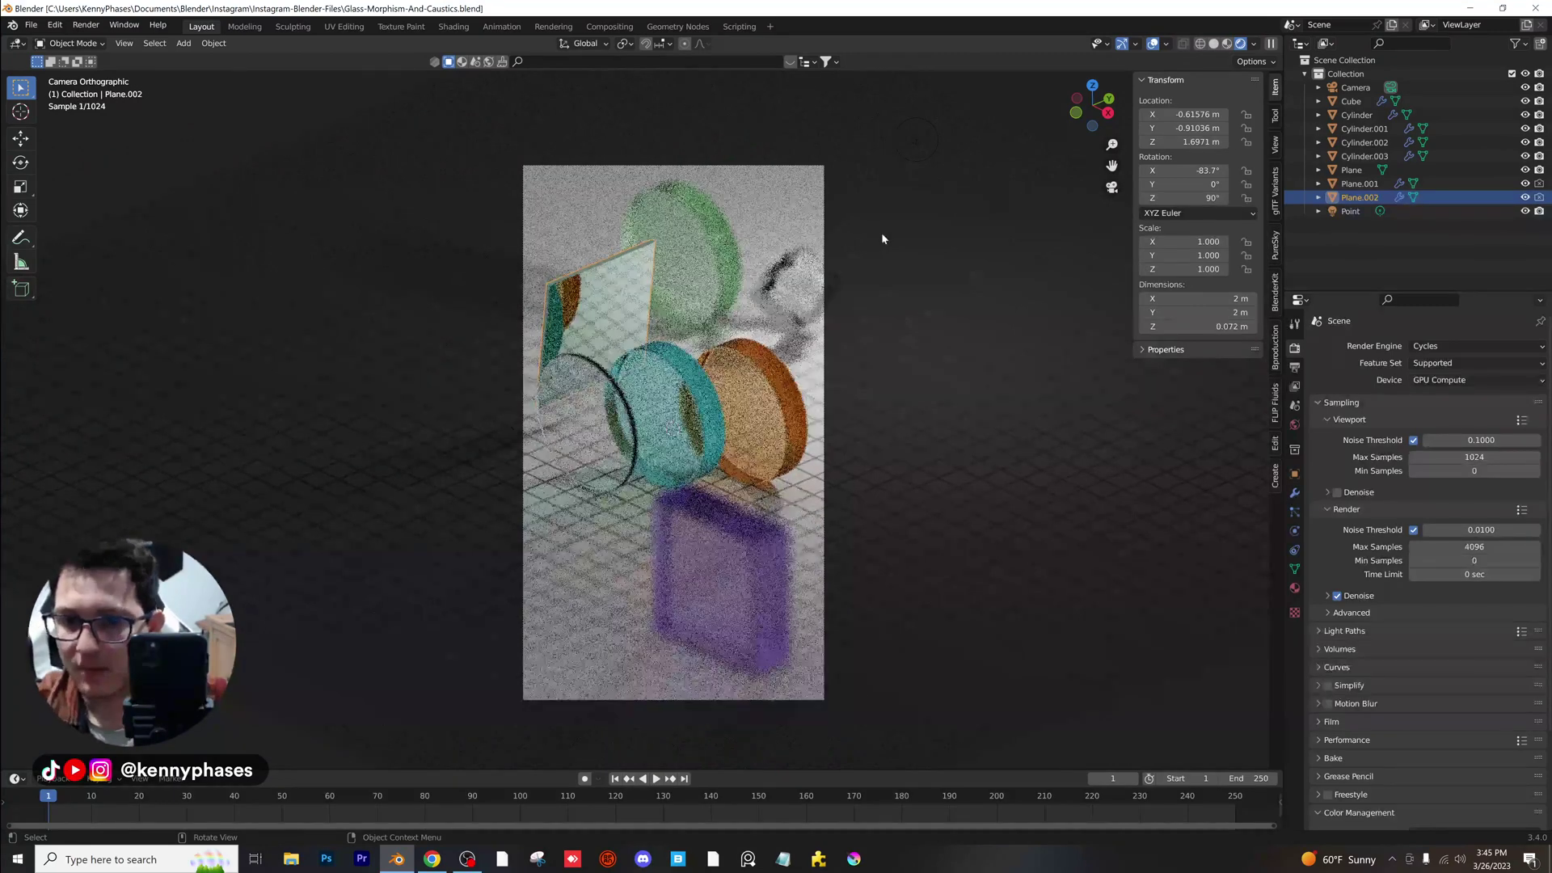
# From the top view, duplicate the point light, place the copy at about X -2.45, Y 5.77 m, and open its light settings.
pyautogui.click(1092, 85)
pyautogui.click(631, 220)
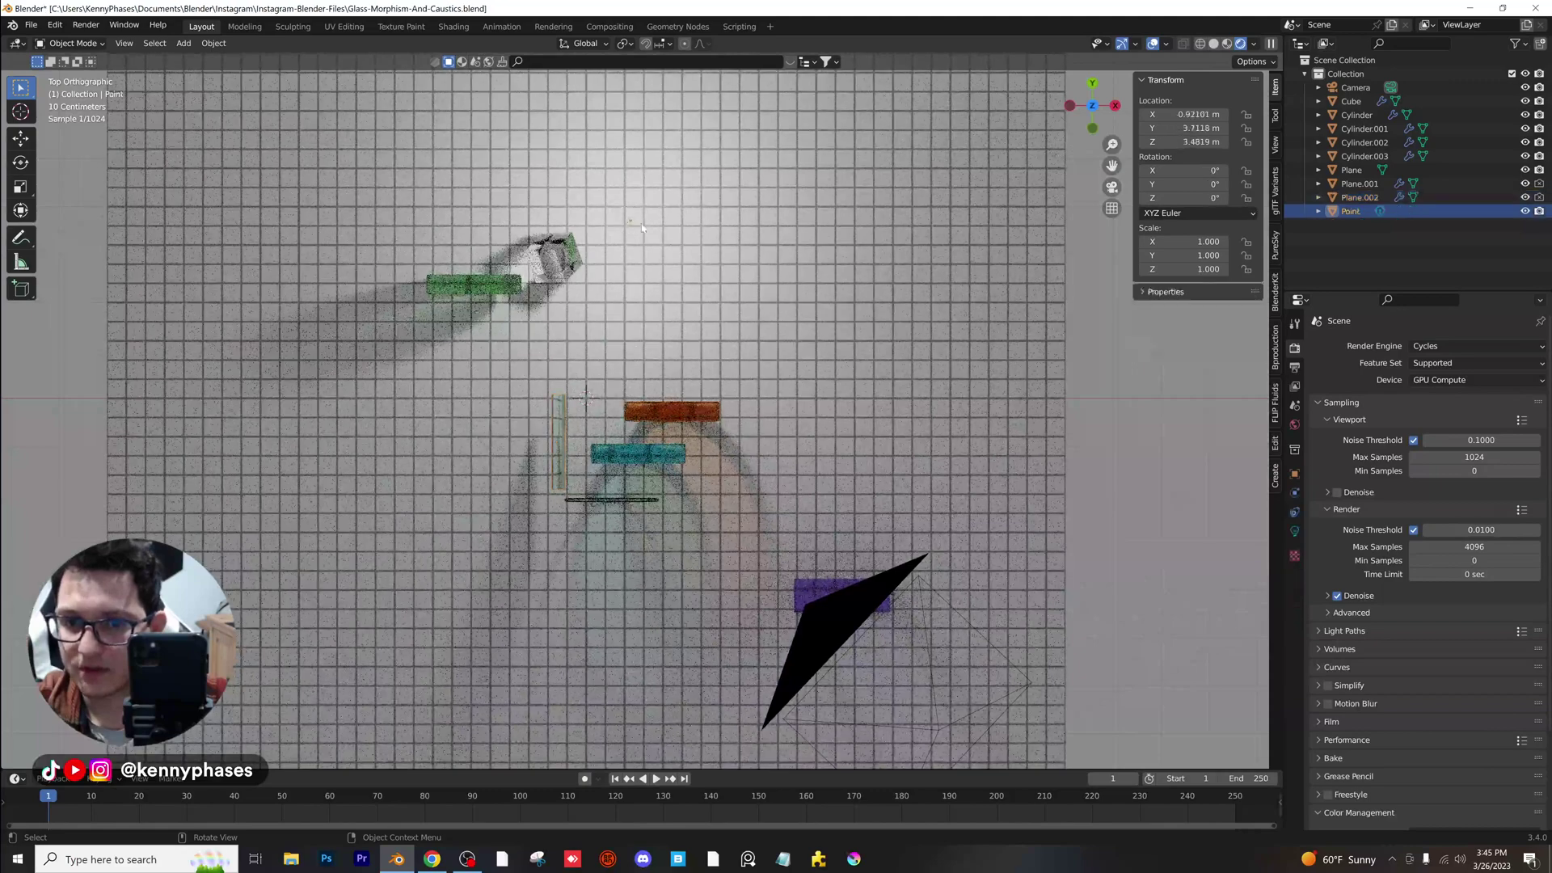
pyautogui.hotkey('shift', 'd')
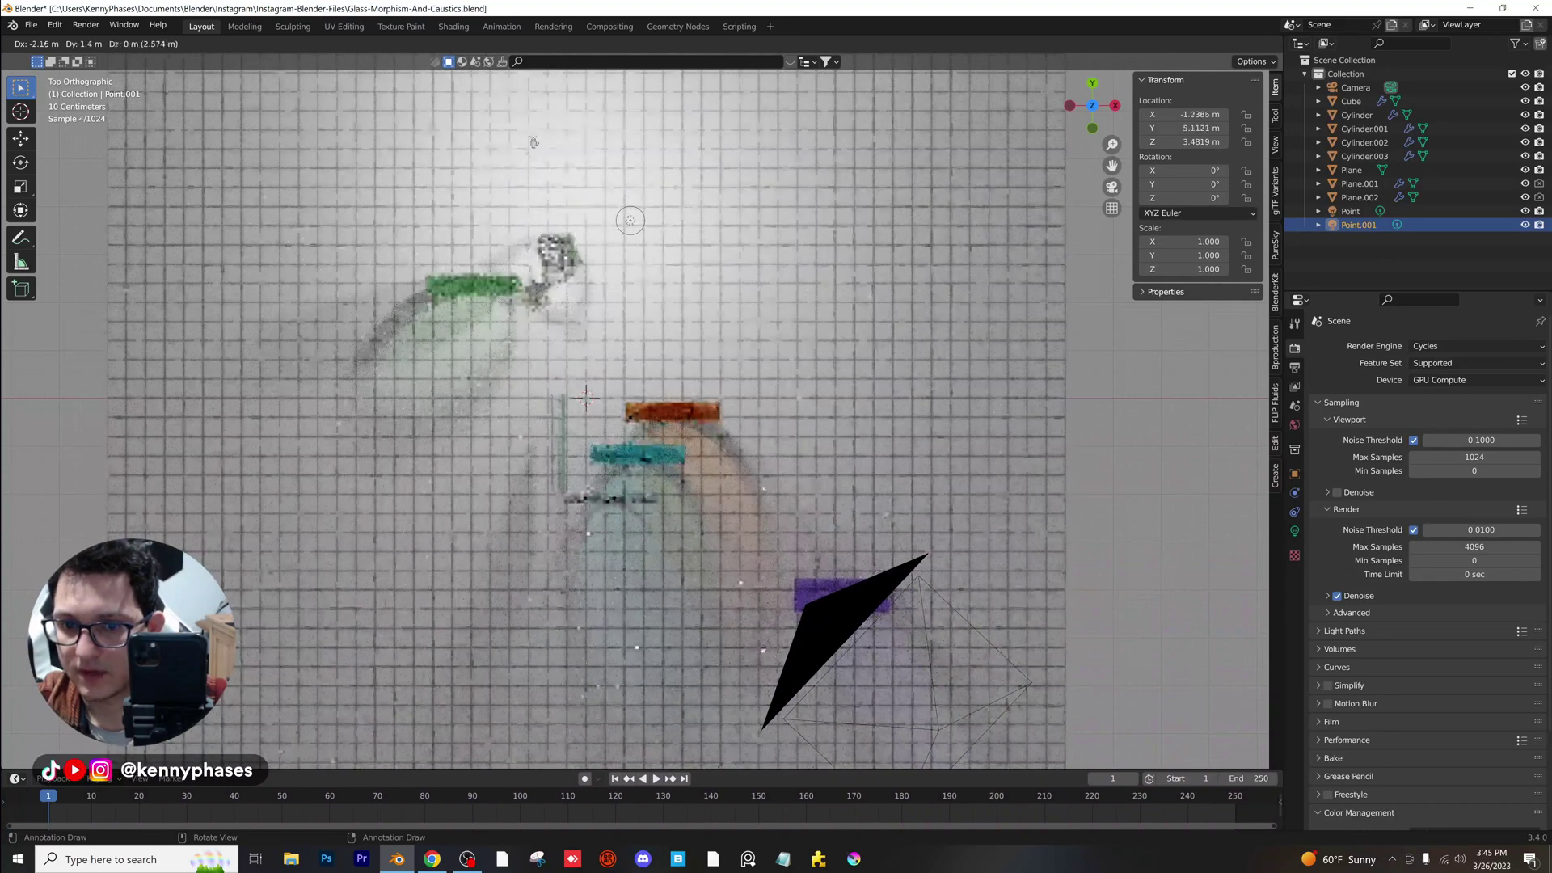
pyautogui.click(477, 119)
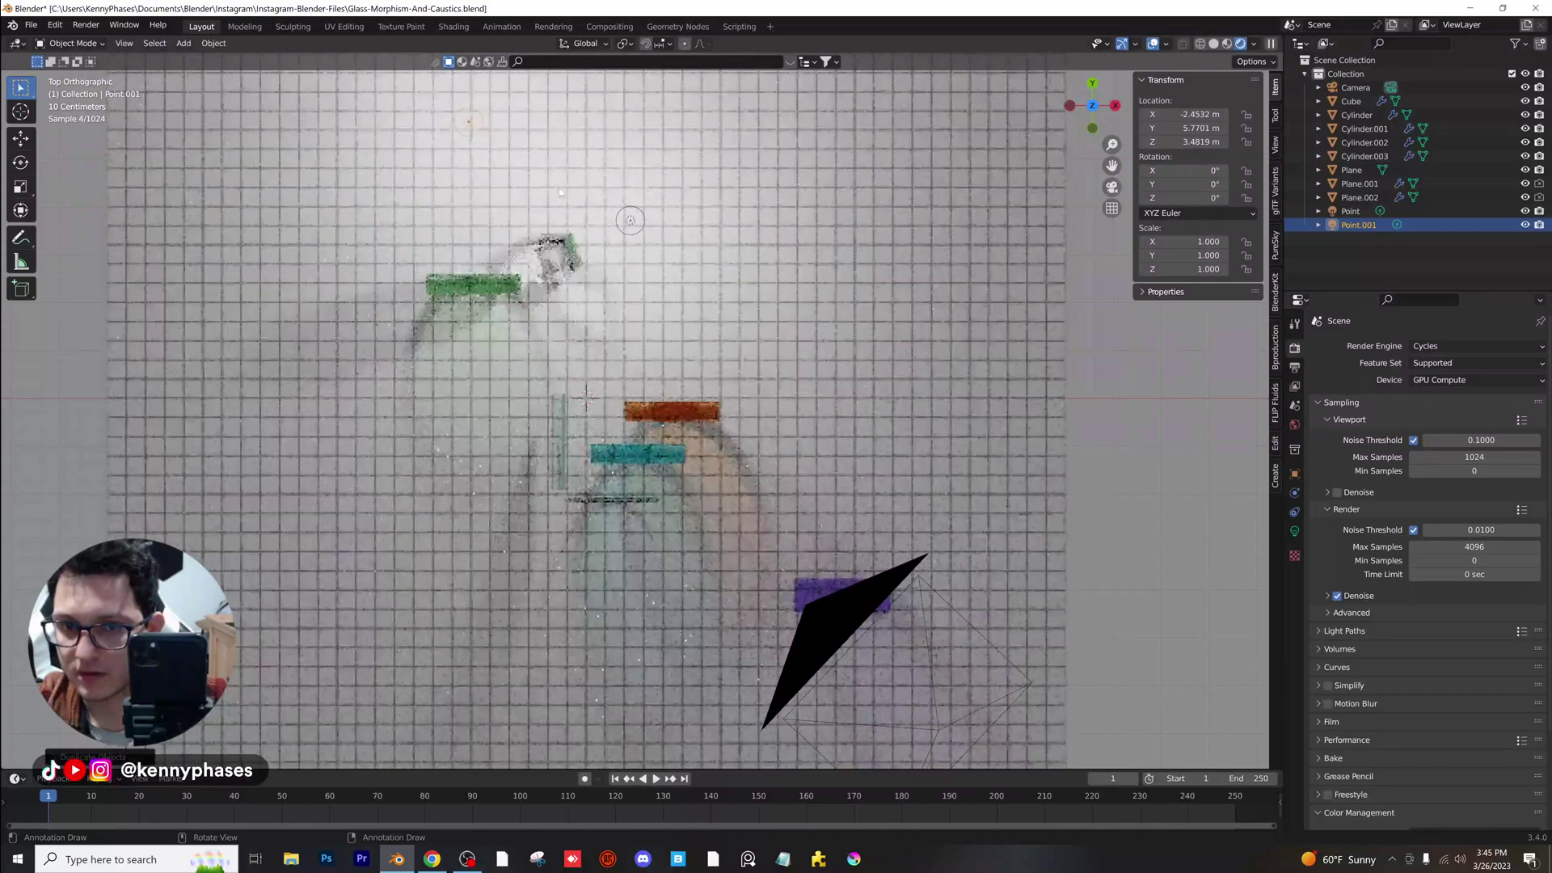
pyautogui.click(1294, 531)
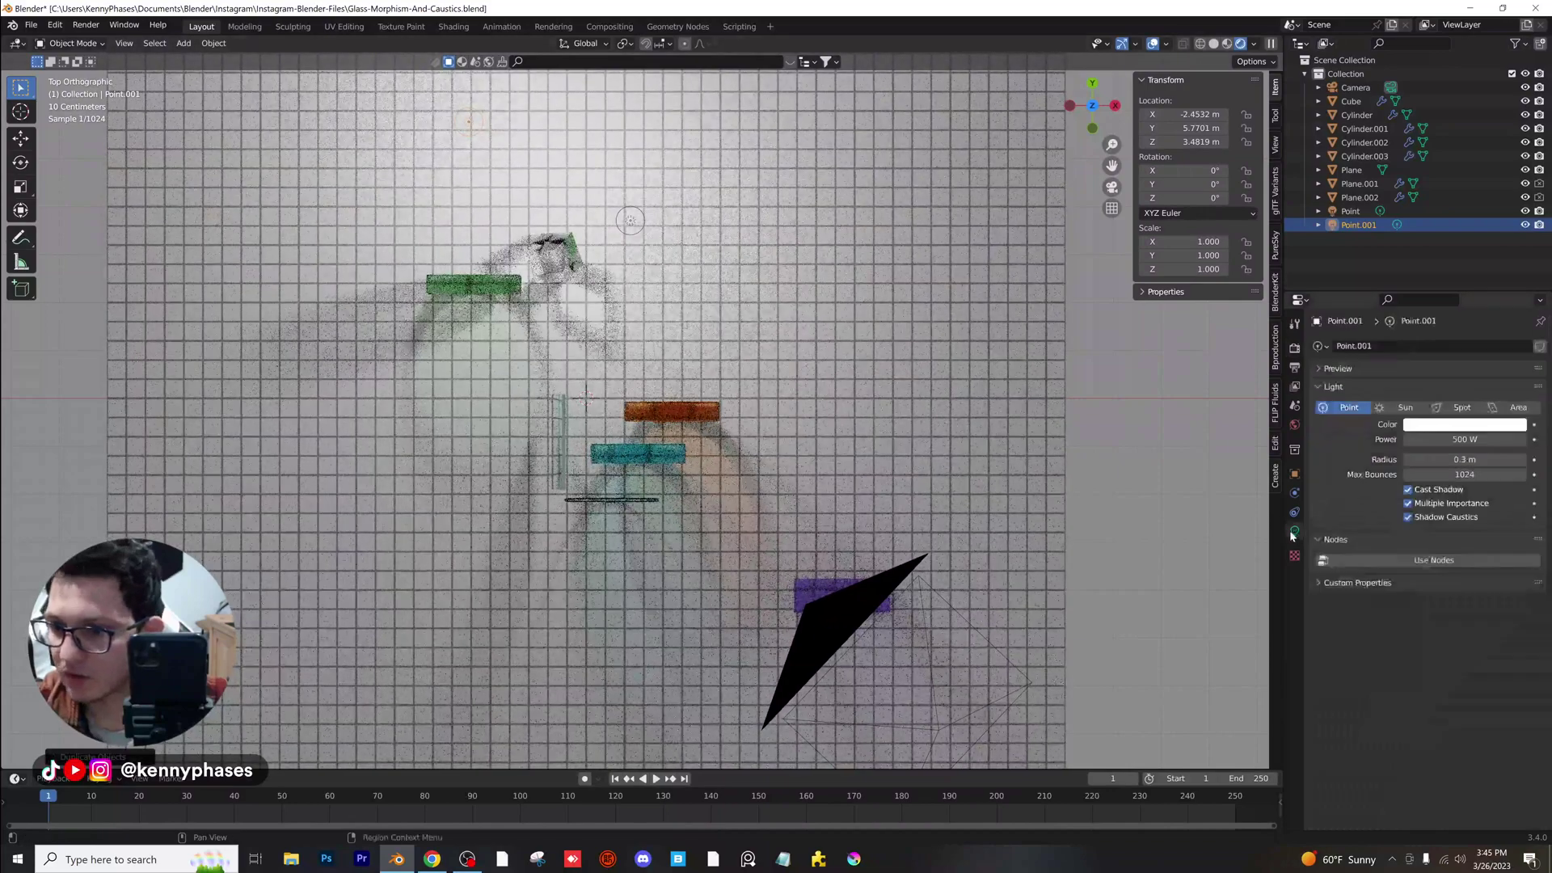
# Set the duplicated point light's radius to 0 m.
pyautogui.doubleClick(1447, 459)
pyautogui.write('0')
pyautogui.press('Return')
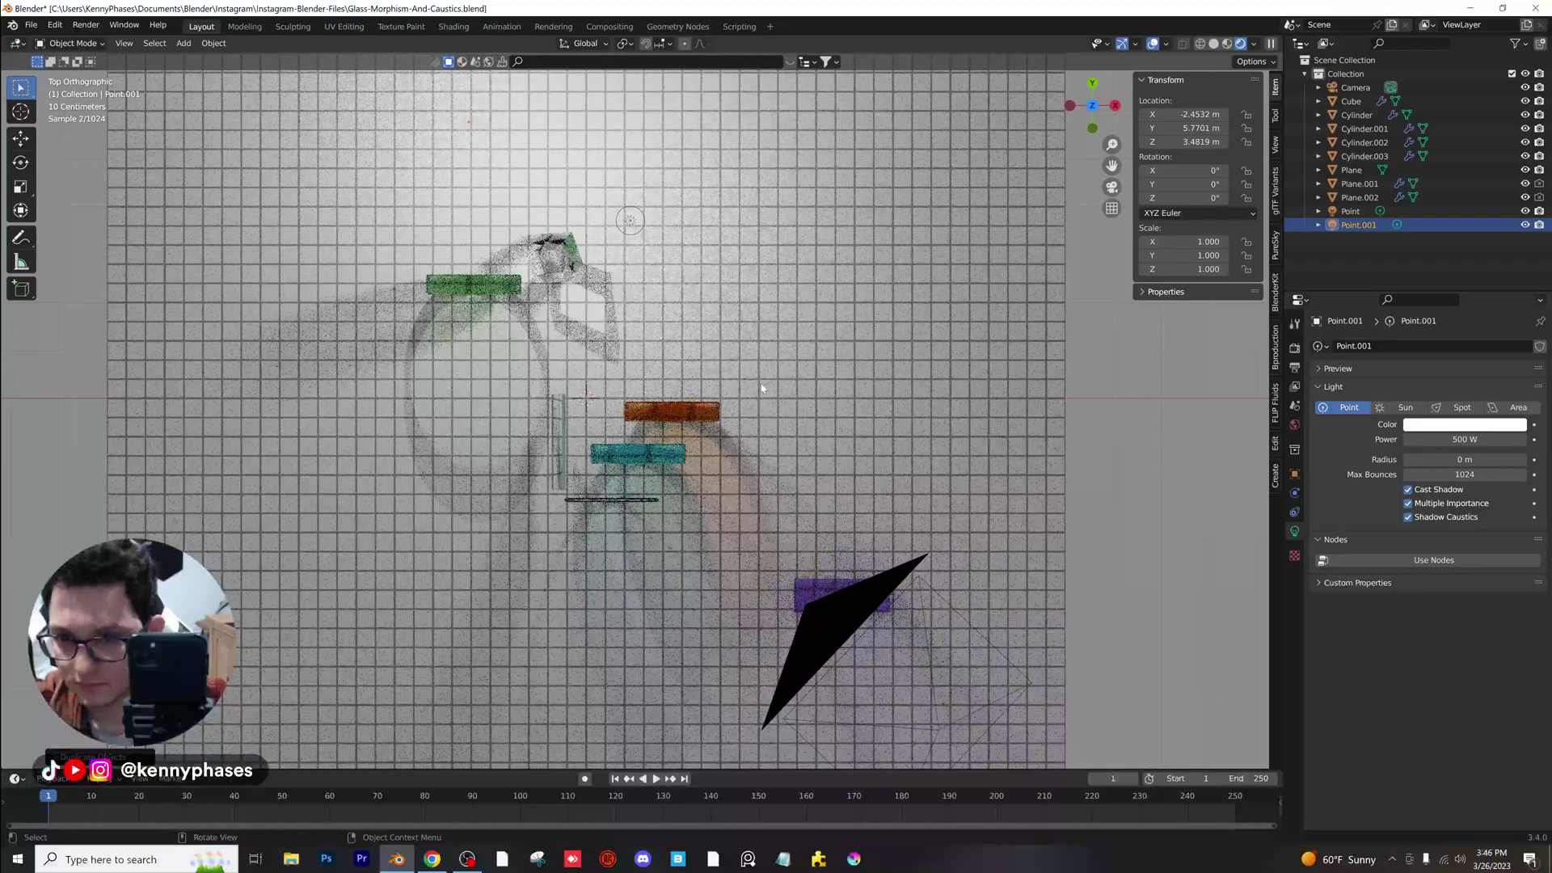
# Darken the world background color to a medium grey, judging it through the camera, and save the file.
pyautogui.moveTo(761, 388); pyautogui.dragTo(725, 368, button='middle')
pyautogui.click(1294, 424)
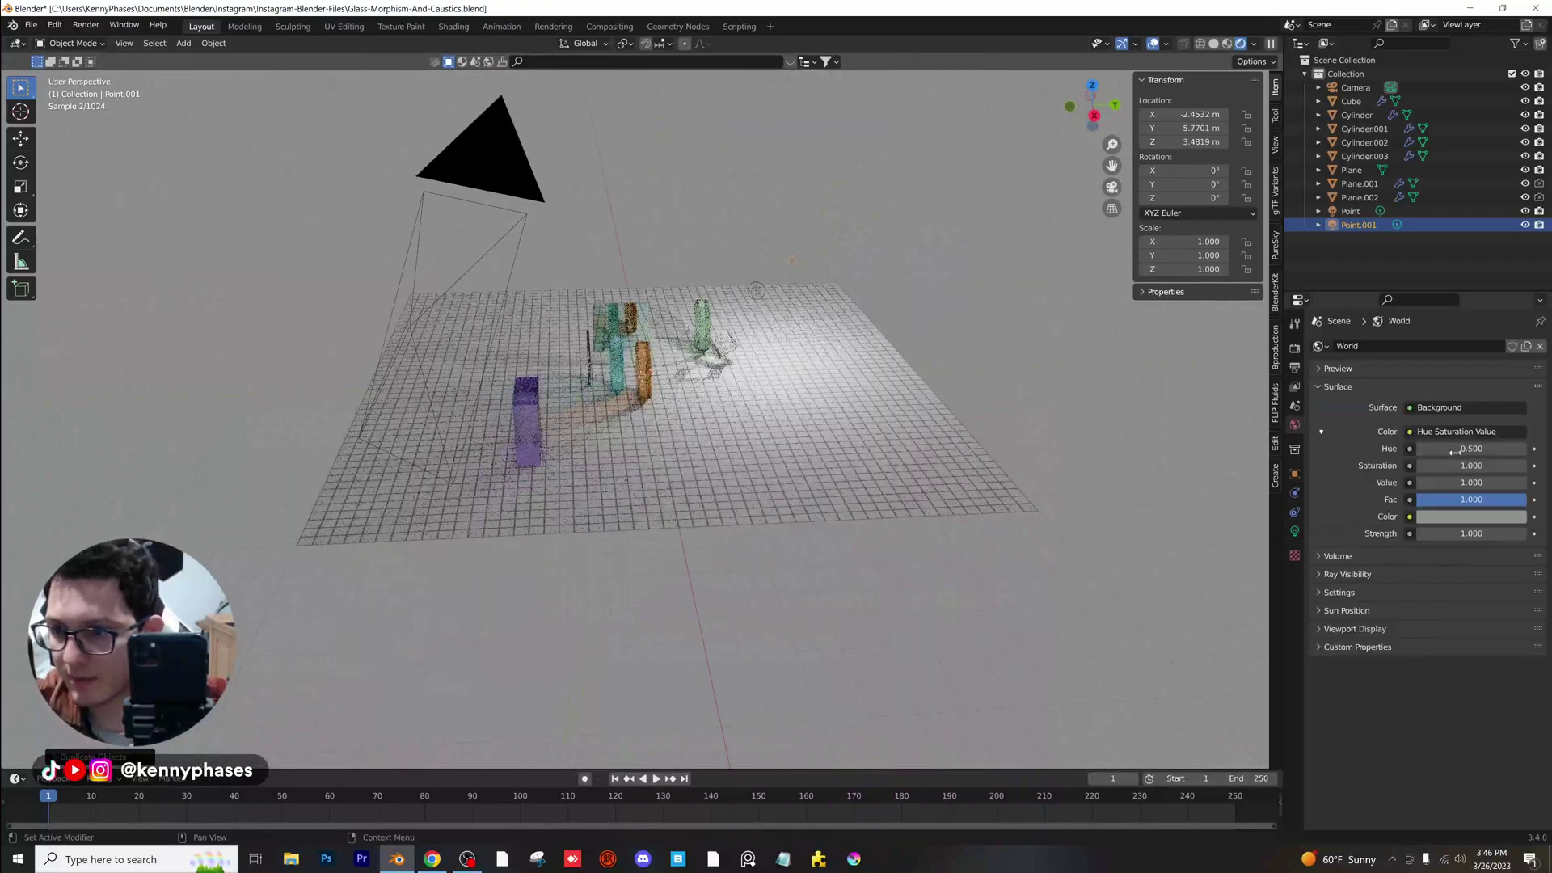
pyautogui.click(1495, 520)
pyautogui.moveTo(1516, 348); pyautogui.dragTo(1516, 419)
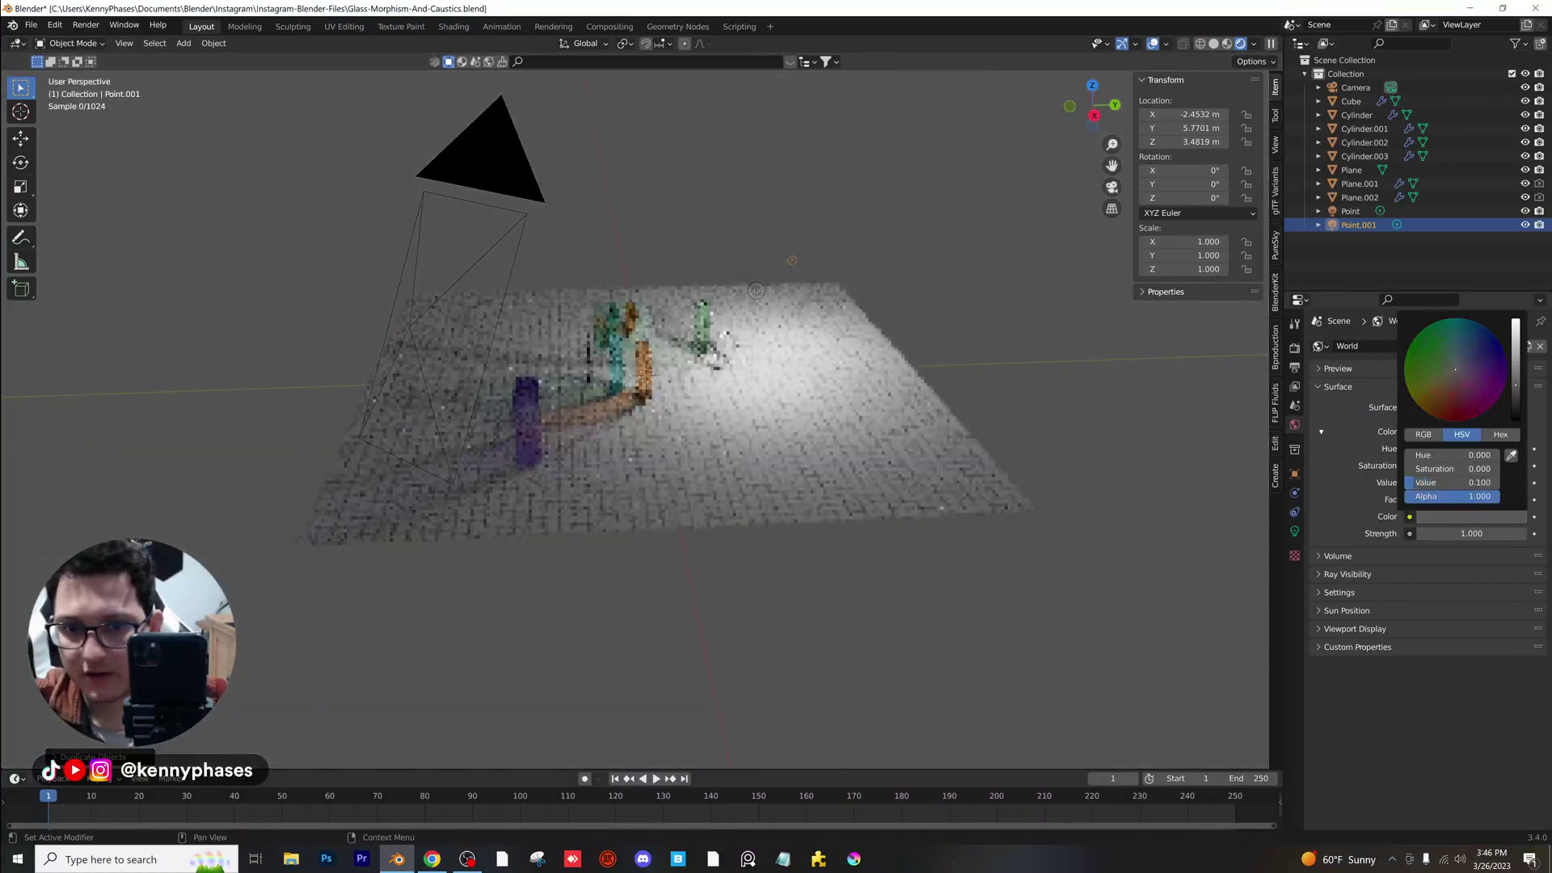
pyautogui.press('KP_0')
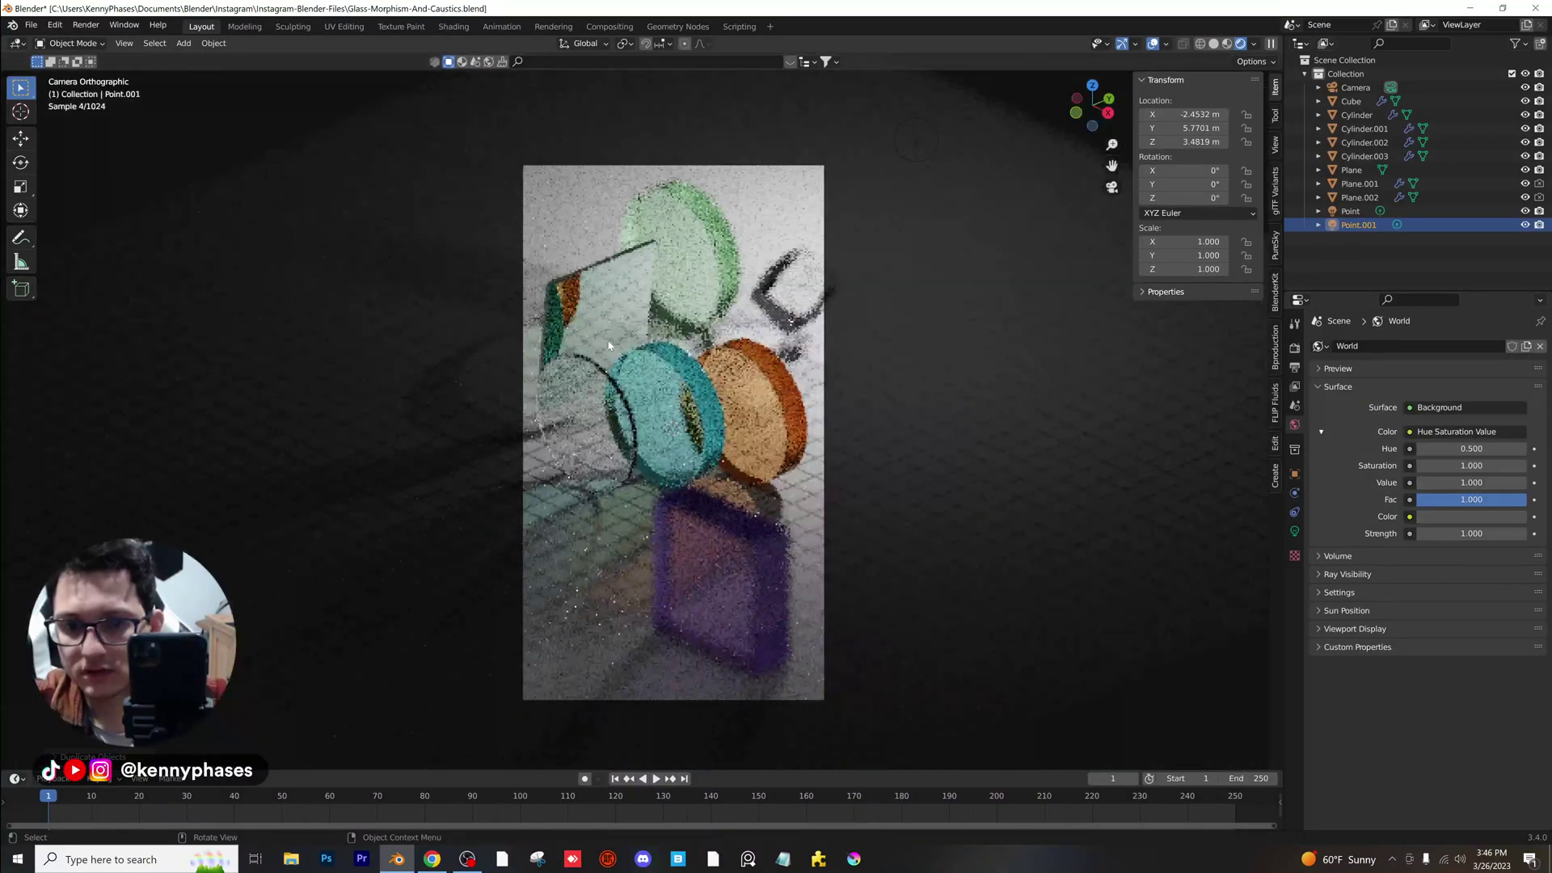
pyautogui.click(1502, 516)
pyautogui.moveTo(1518, 378); pyautogui.dragTo(1515, 368)
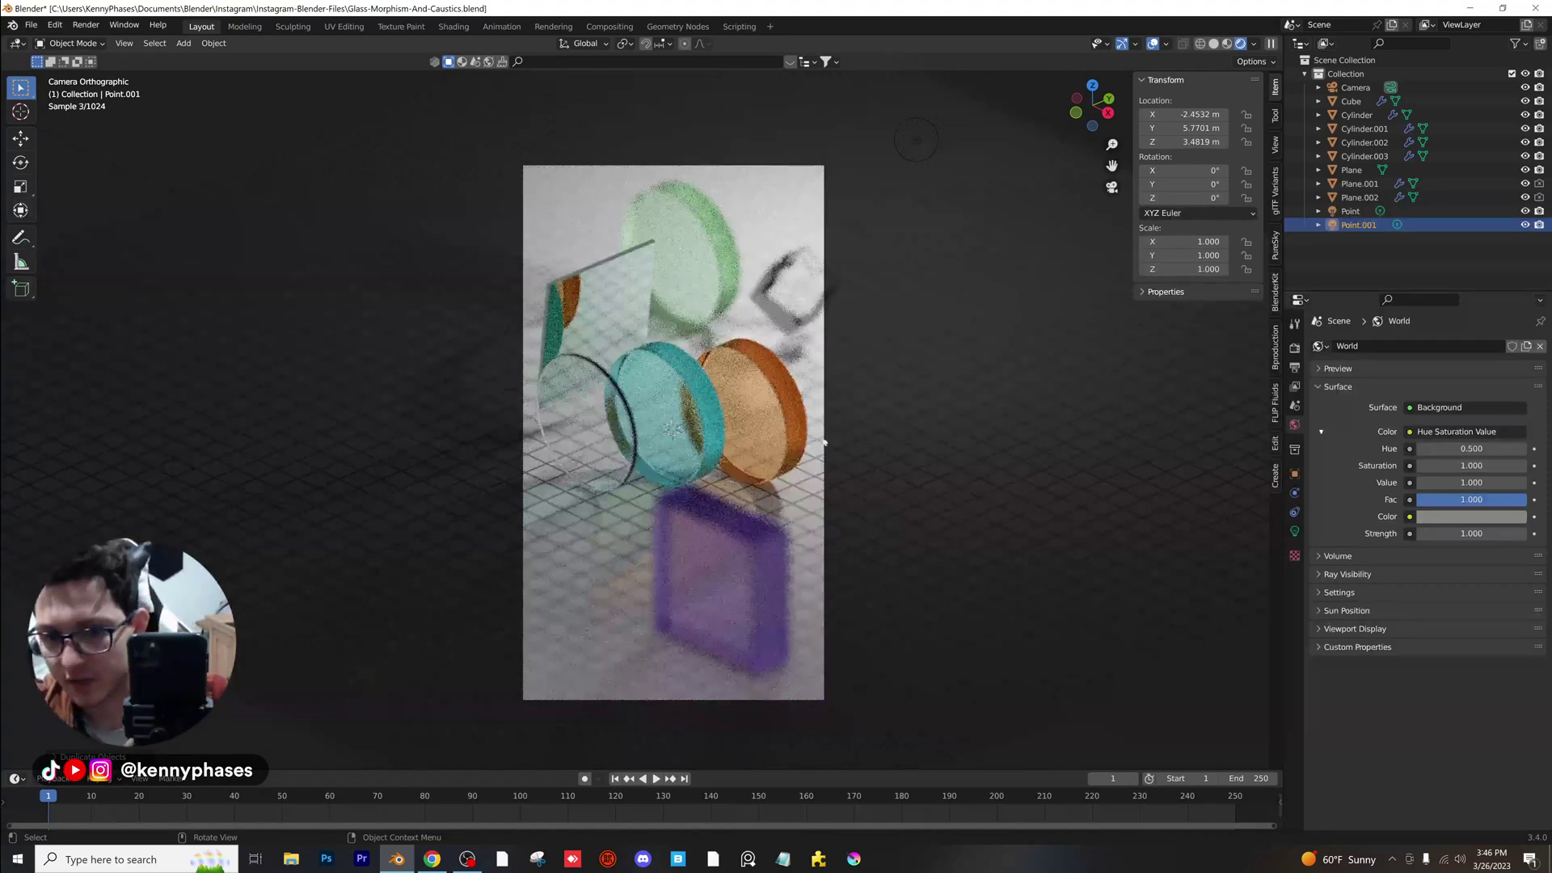
pyautogui.hotkey('ctrl', 's')
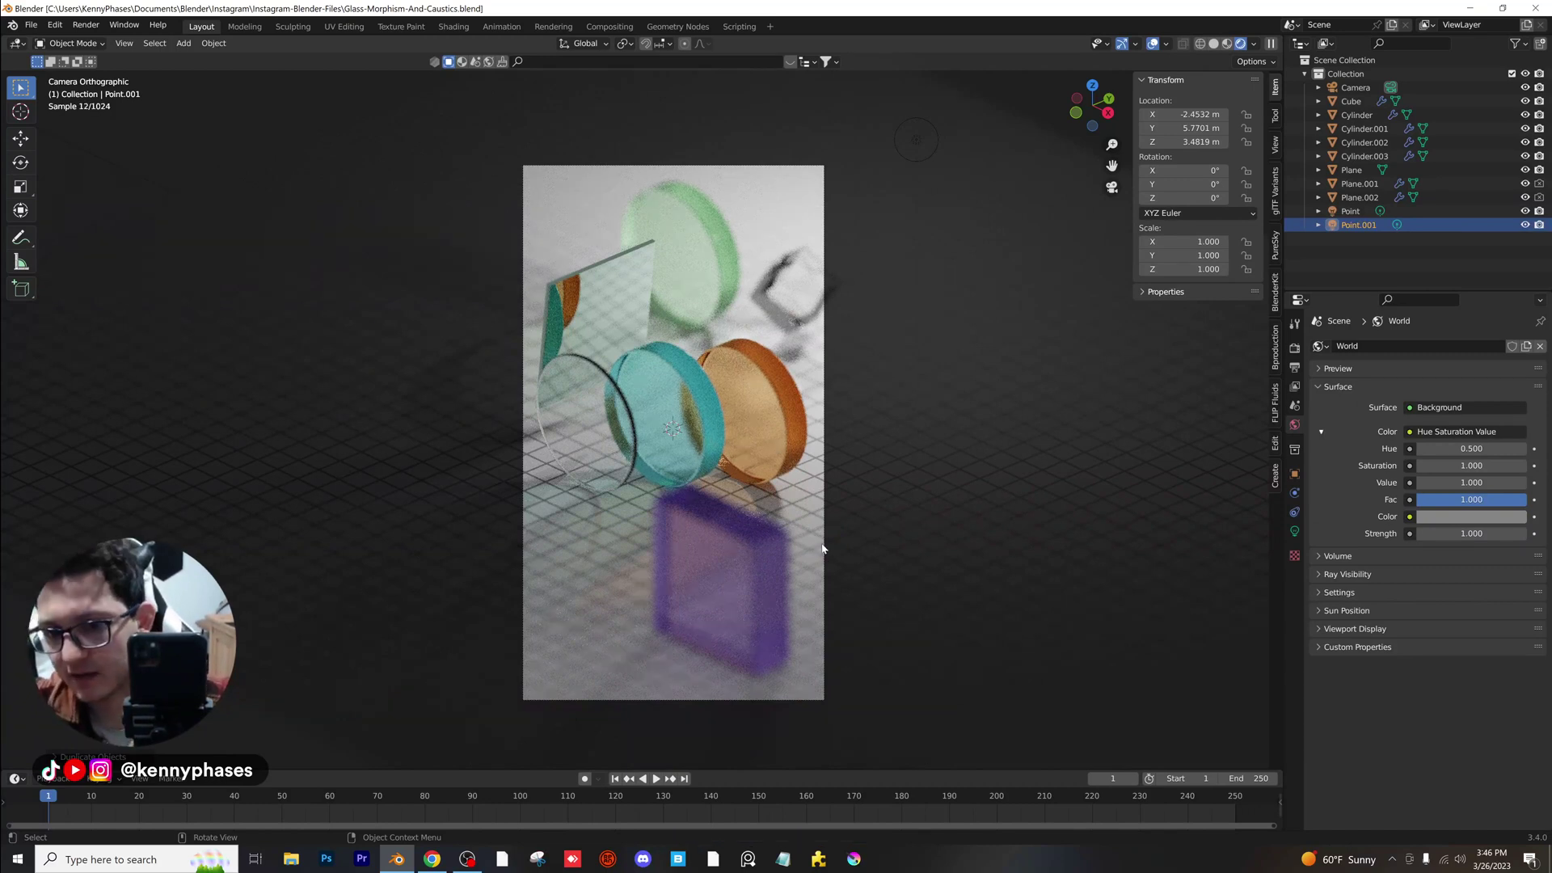
# Try turning the purple slab about its Z axis, and undo the rotation.
pyautogui.click(737, 575)
pyautogui.moveTo(1192, 199); pyautogui.dragTo(1152, 198)
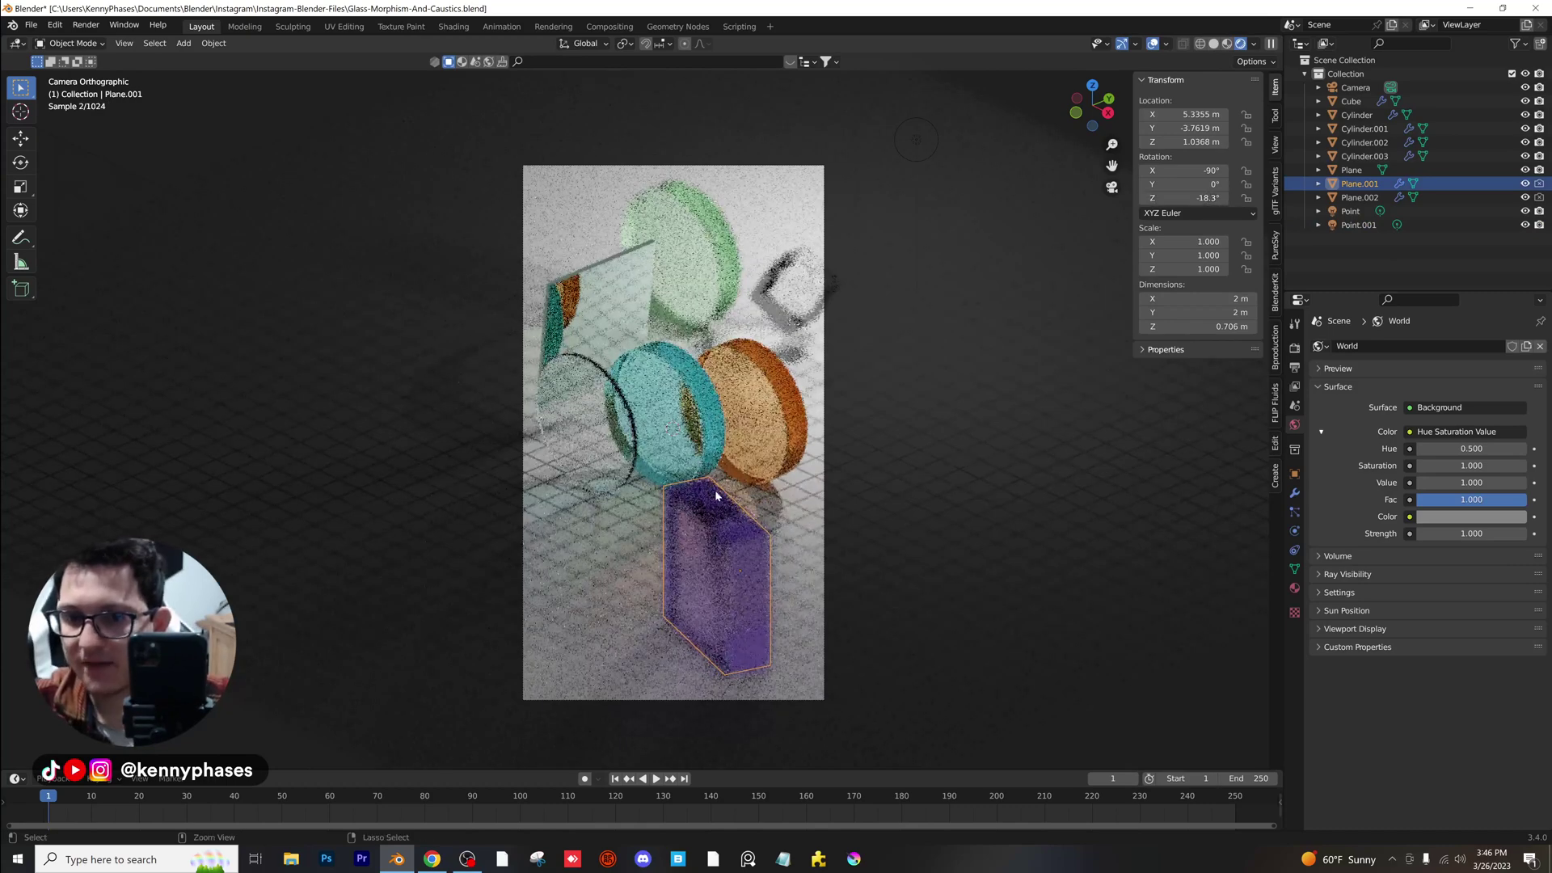
pyautogui.hotkey('ctrl', 'z')
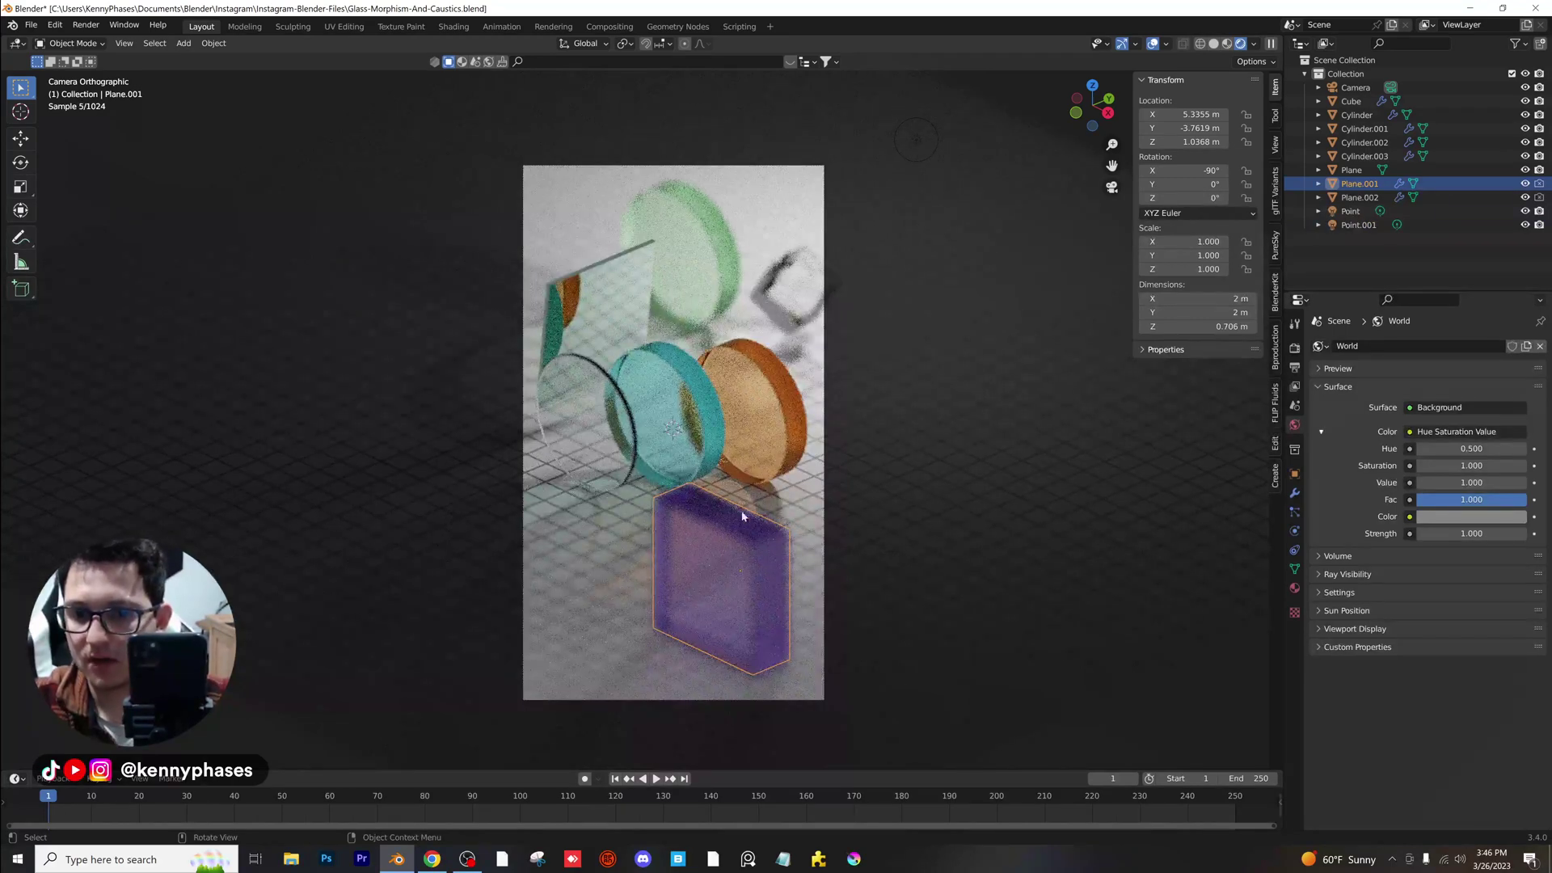
# Lighten the purple slab's Glass BSDF color to an almost white lavender.
pyautogui.click(1295, 589)
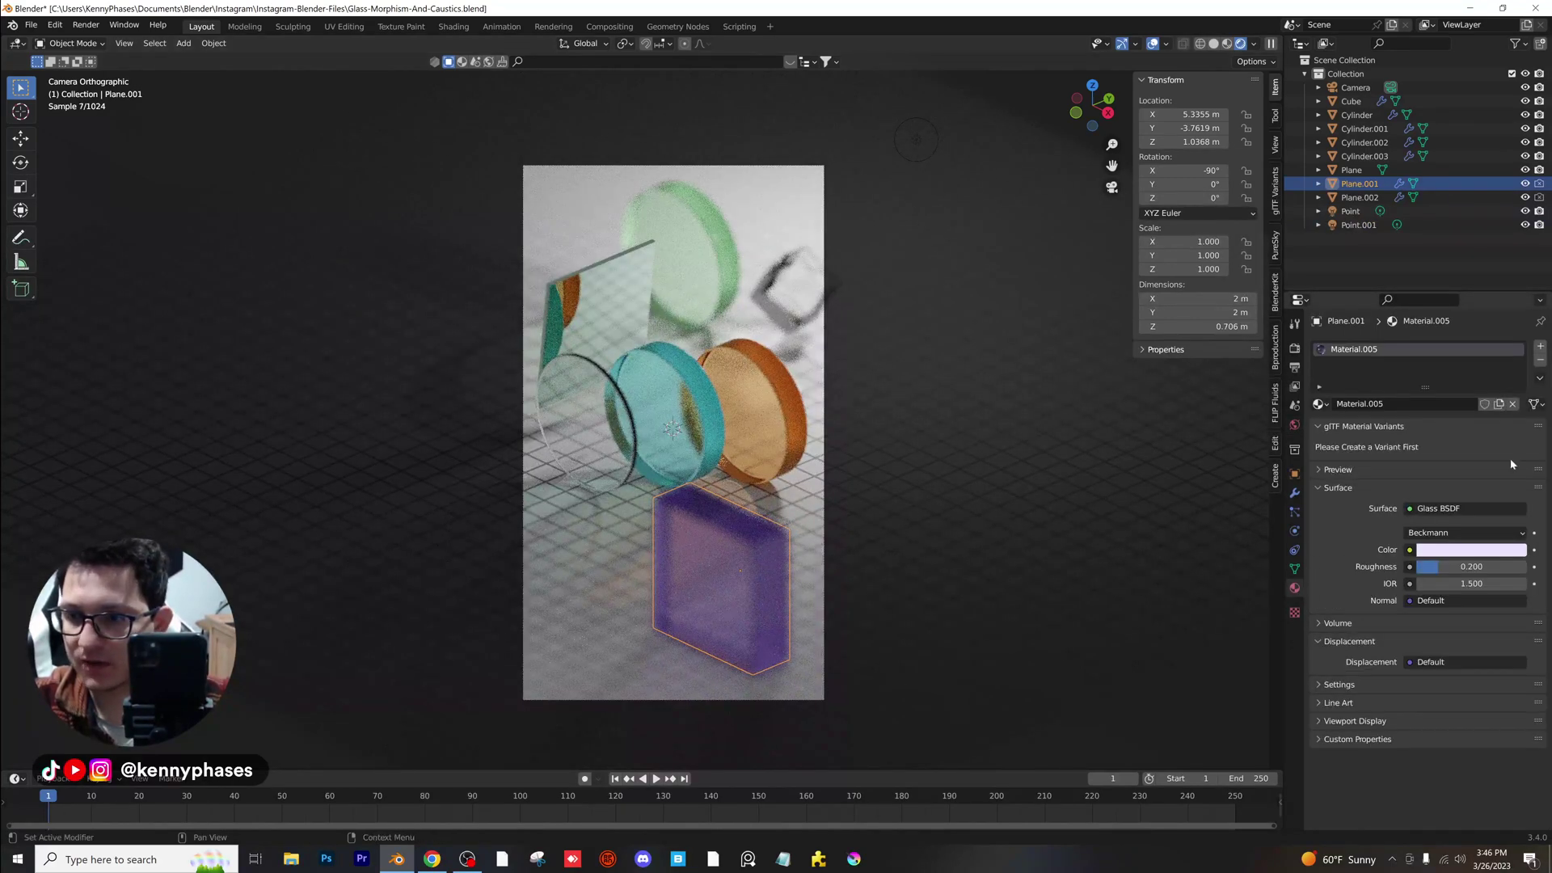
pyautogui.click(1471, 552)
pyautogui.moveTo(1471, 497); pyautogui.dragTo(1417, 501)
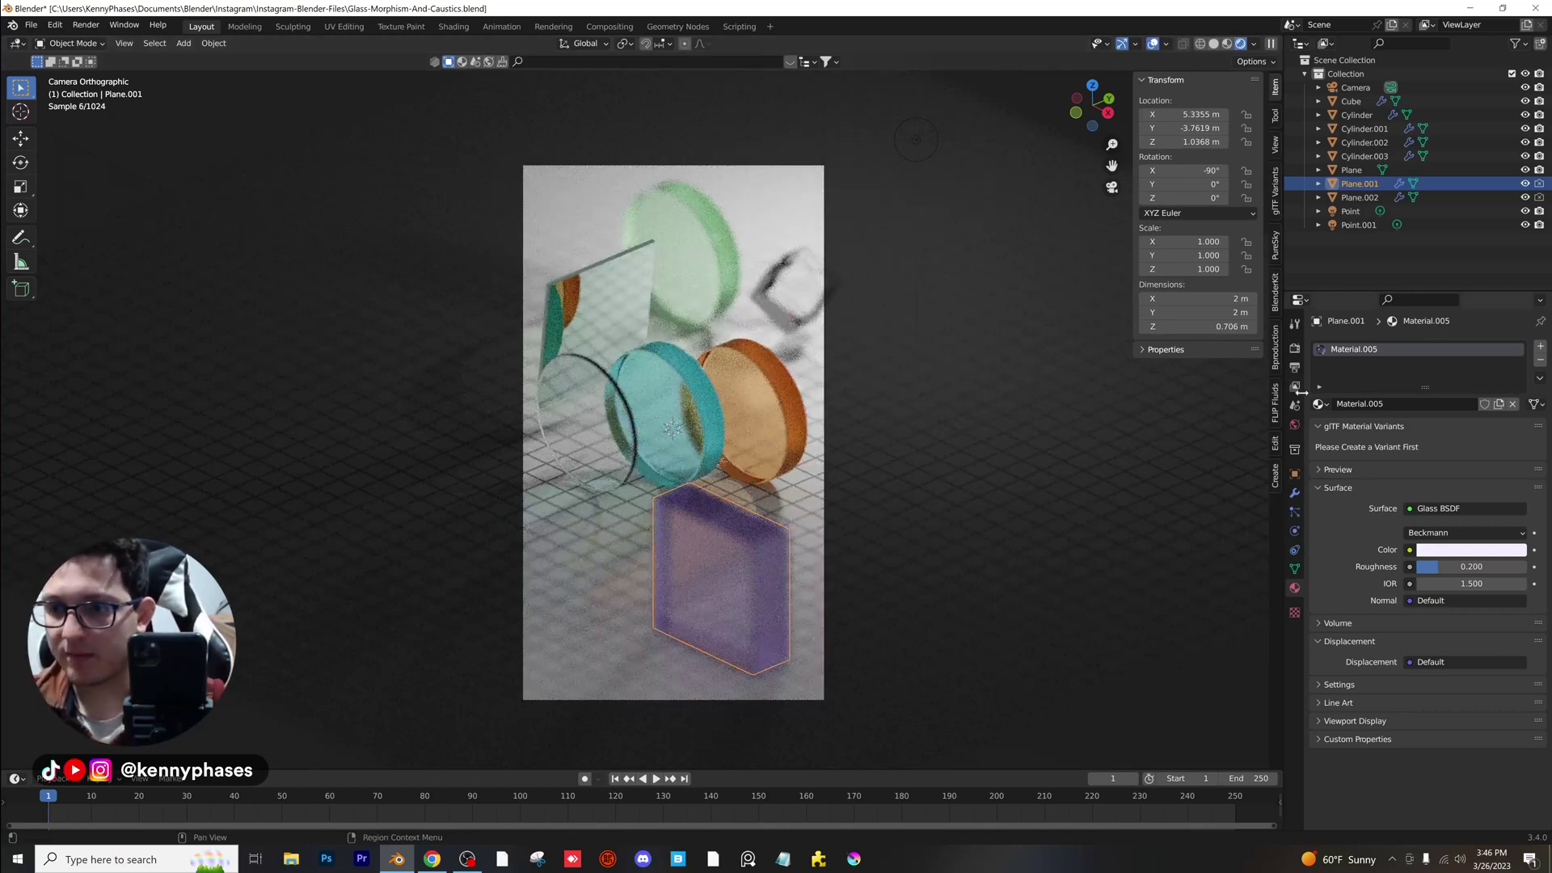
# Save the file and set the total, diffuse, glossy, transmission, volume and transparent max light bounces to 20.
pyautogui.click(1295, 350)
pyautogui.hotkey('ctrl', 's')
pyautogui.click(1455, 685)
pyautogui.write('20')
pyautogui.press('Tab')
pyautogui.write('20')
pyautogui.press('Tab')
pyautogui.write('20')
pyautogui.press('Tab')
pyautogui.write('20')
pyautogui.press('Tab')
pyautogui.write('20')
pyautogui.press('Return')
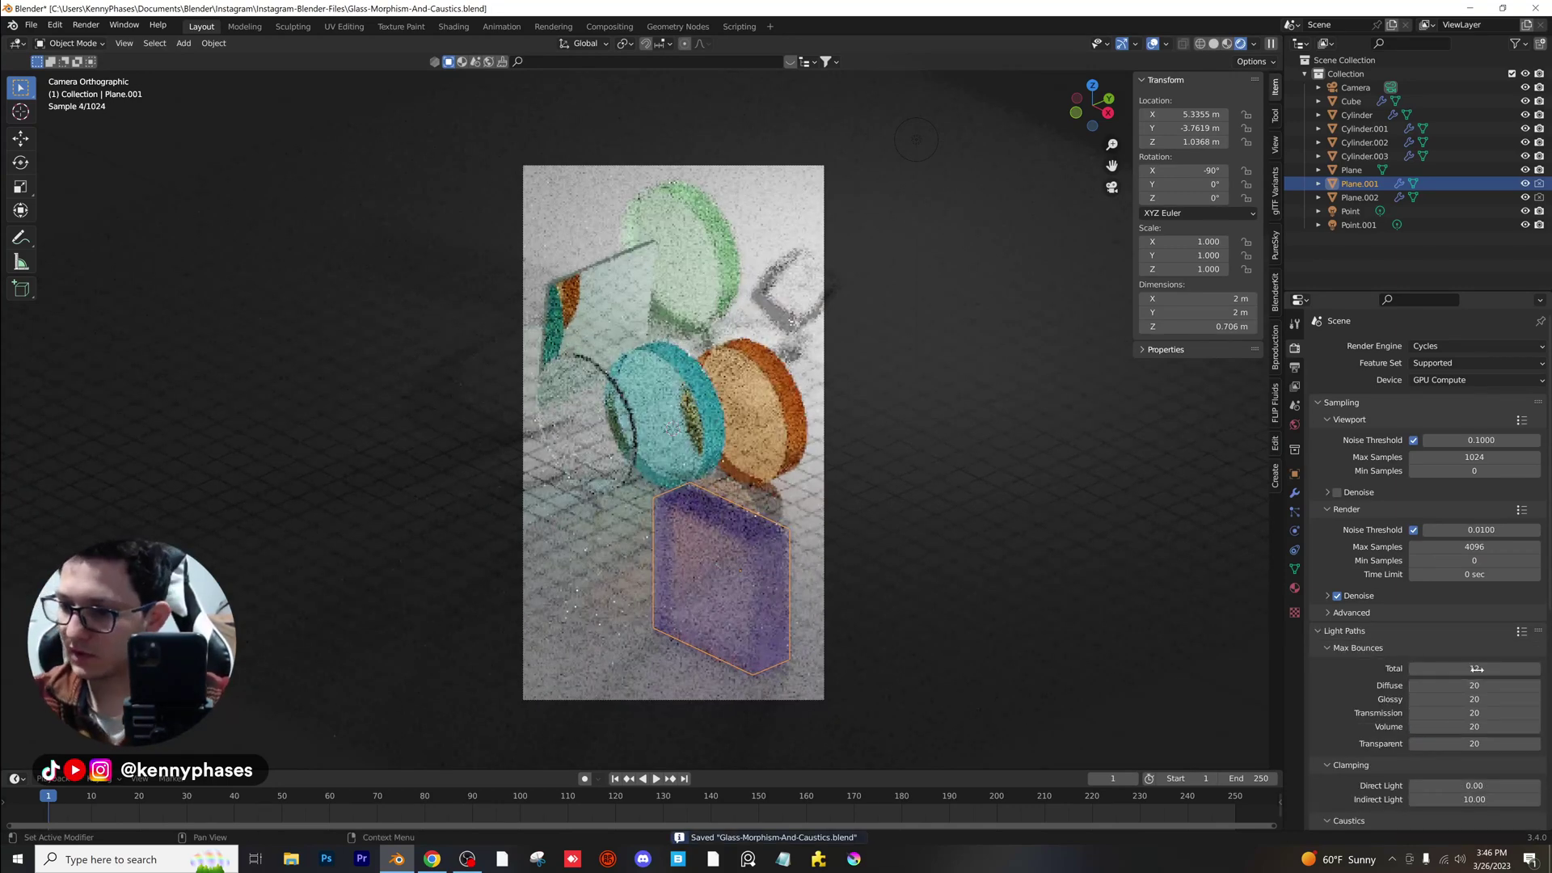
pyautogui.write('20')
pyautogui.press('Return')
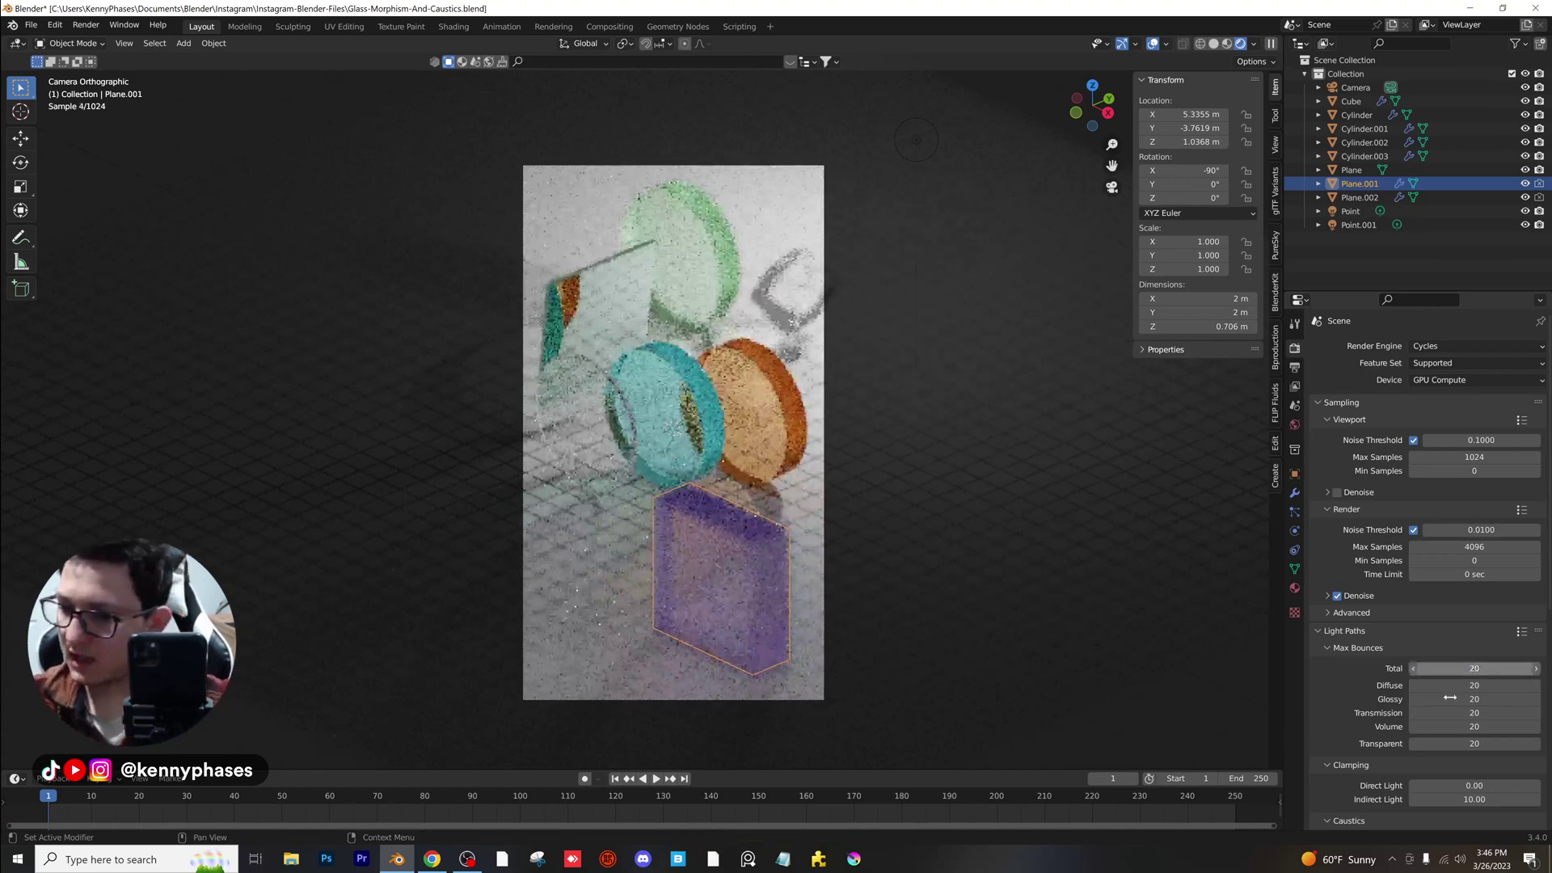
# Set the caustics Filter Glossy value to 0 and save the file.
pyautogui.scroll(-2, 1481, 682)
pyautogui.click(1472, 772)
pyautogui.write('0')
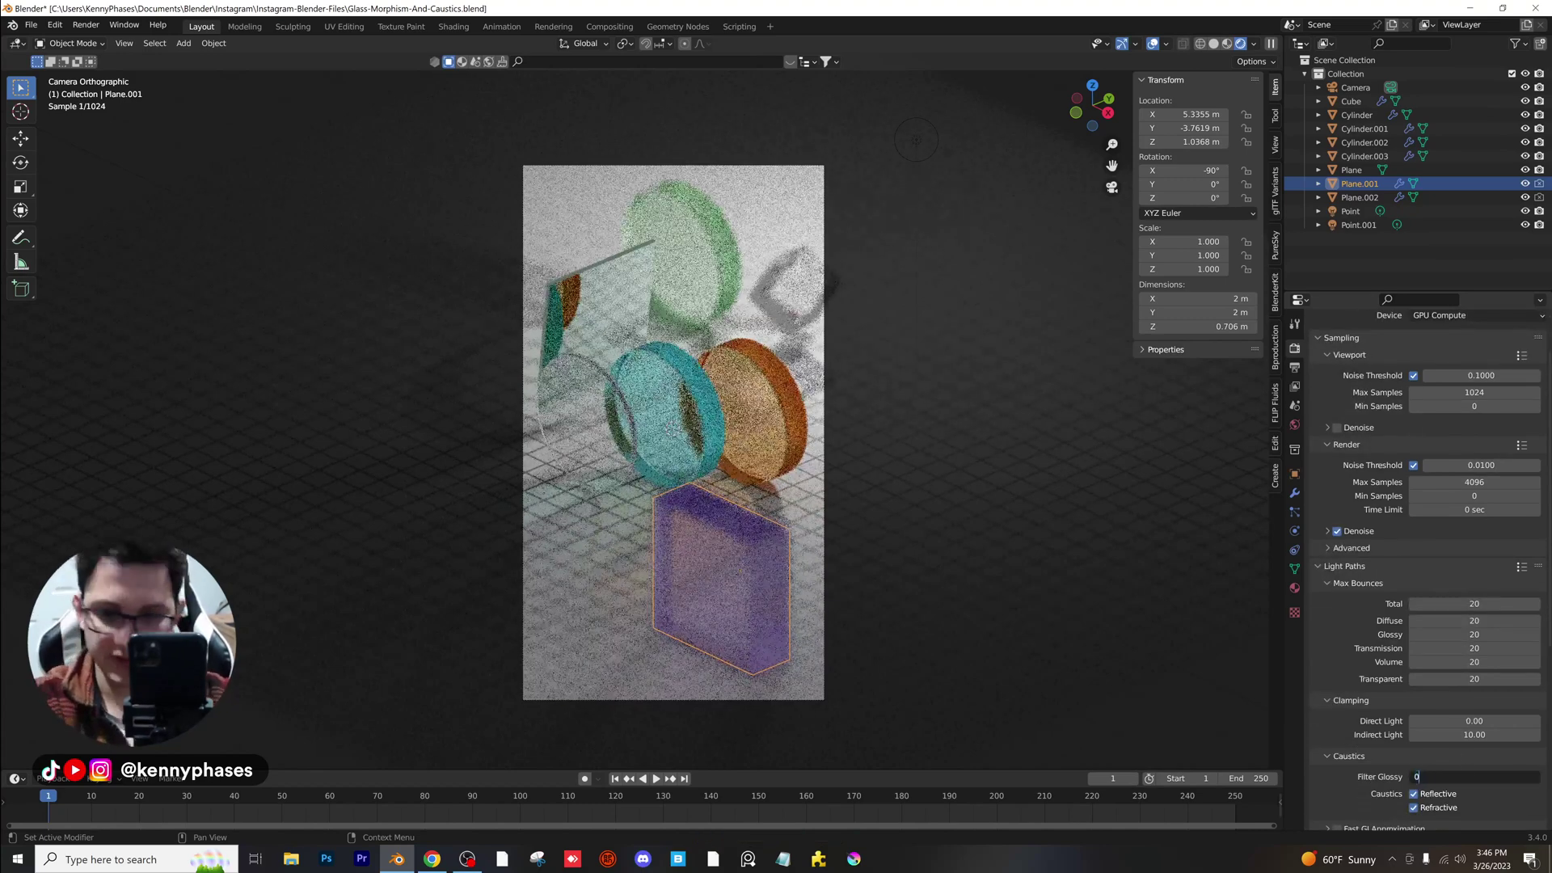
pyautogui.press('Return')
pyautogui.hotkey('ctrl', 's')
# Set the final render's max samples to 500, and collapse the render sampling, light paths and color management settings.
pyautogui.doubleClick(1475, 482)
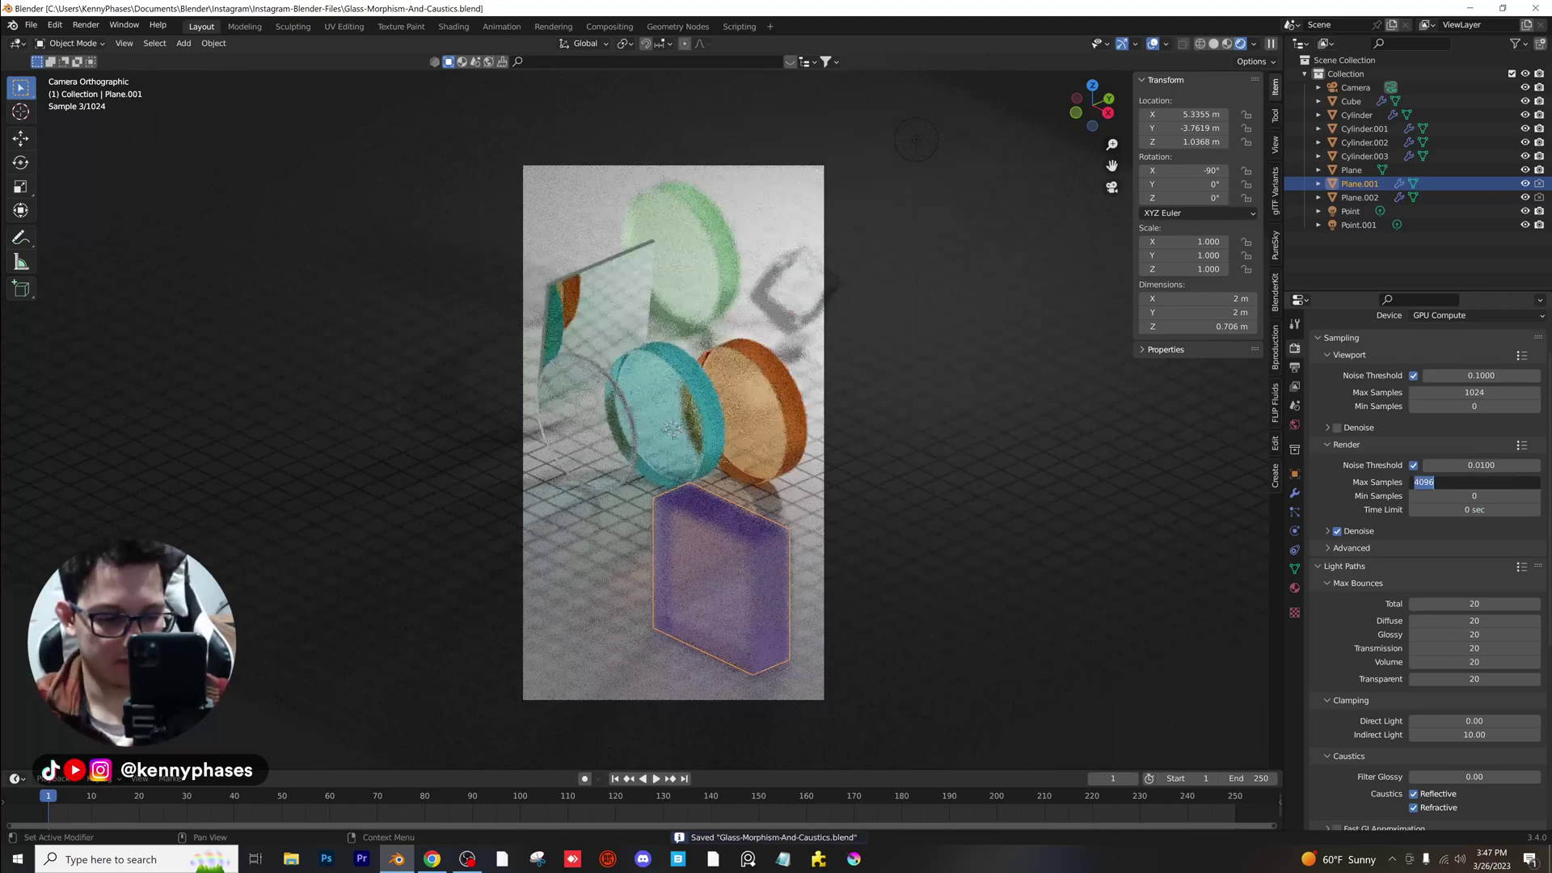
pyautogui.write('500')
pyautogui.press('Return')
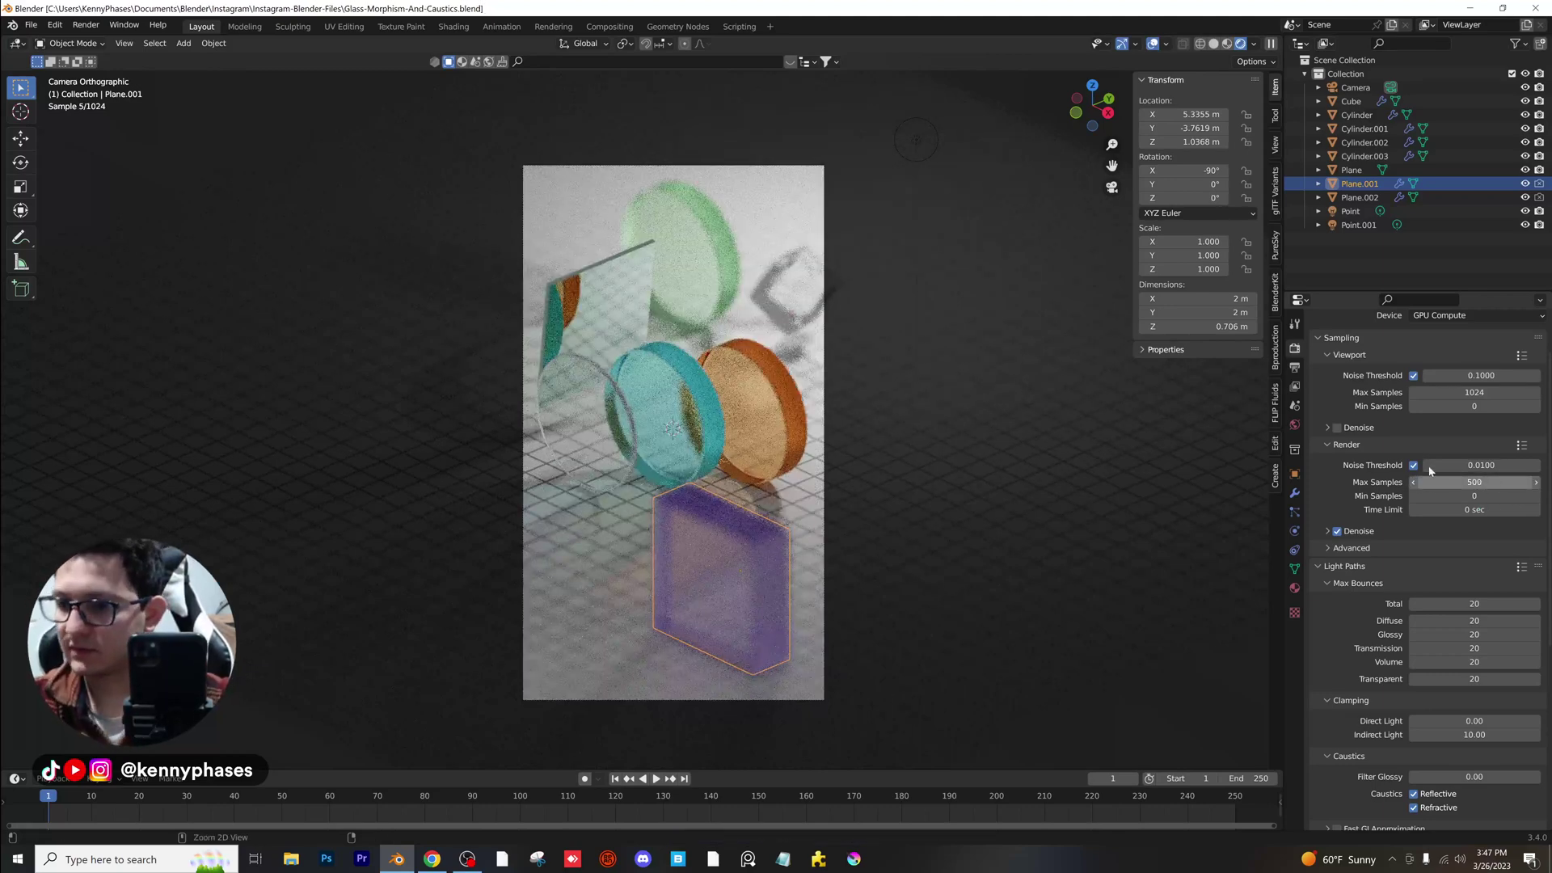
pyautogui.click(1366, 527)
pyautogui.click(1366, 531)
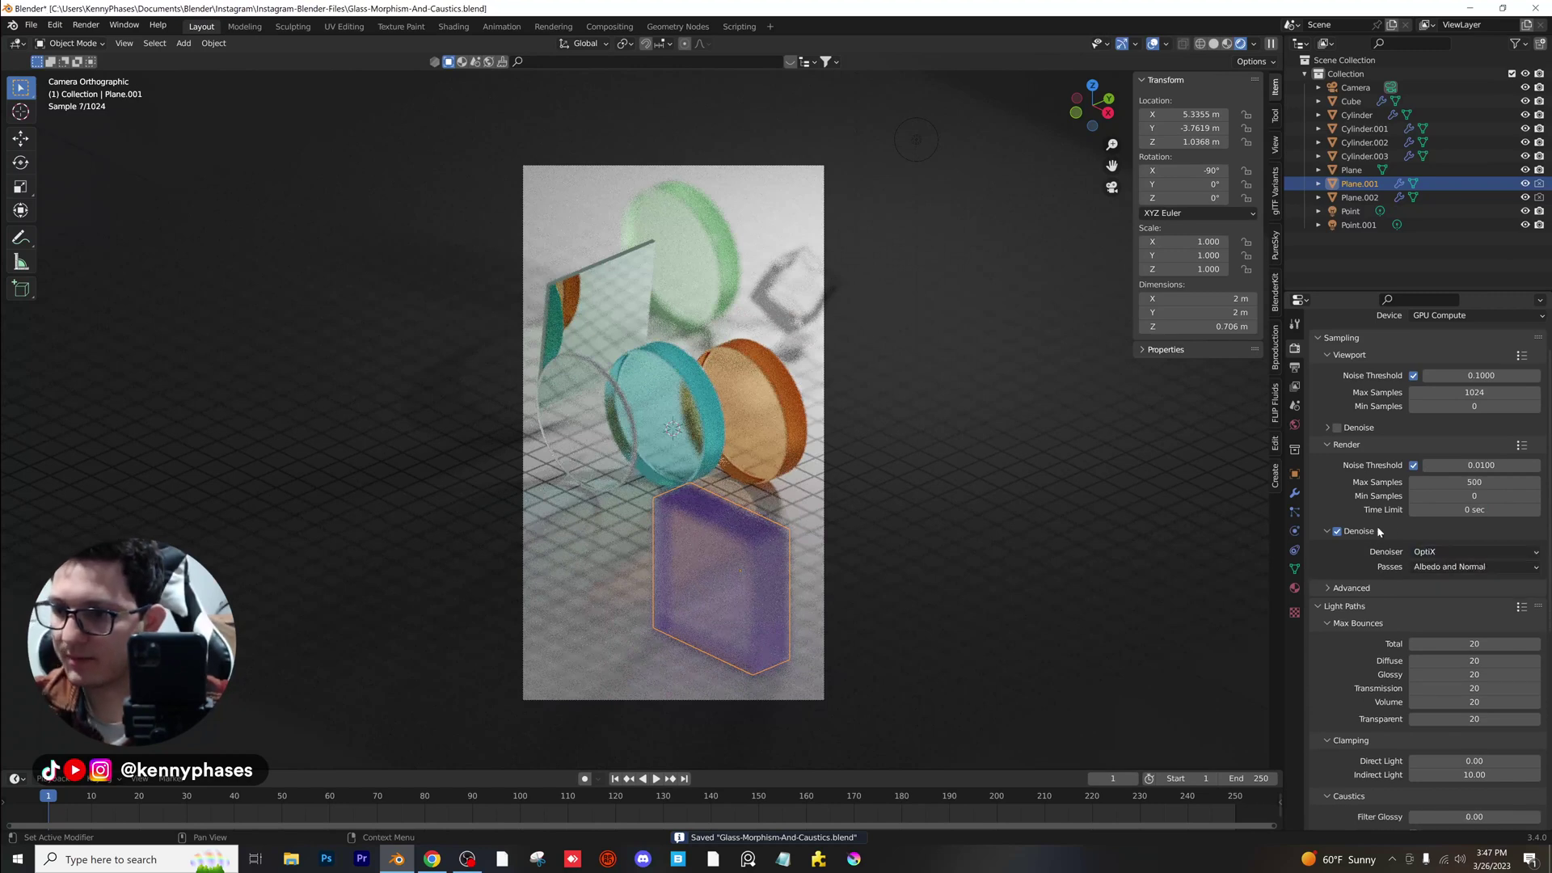
pyautogui.click(1354, 445)
pyautogui.click(1355, 481)
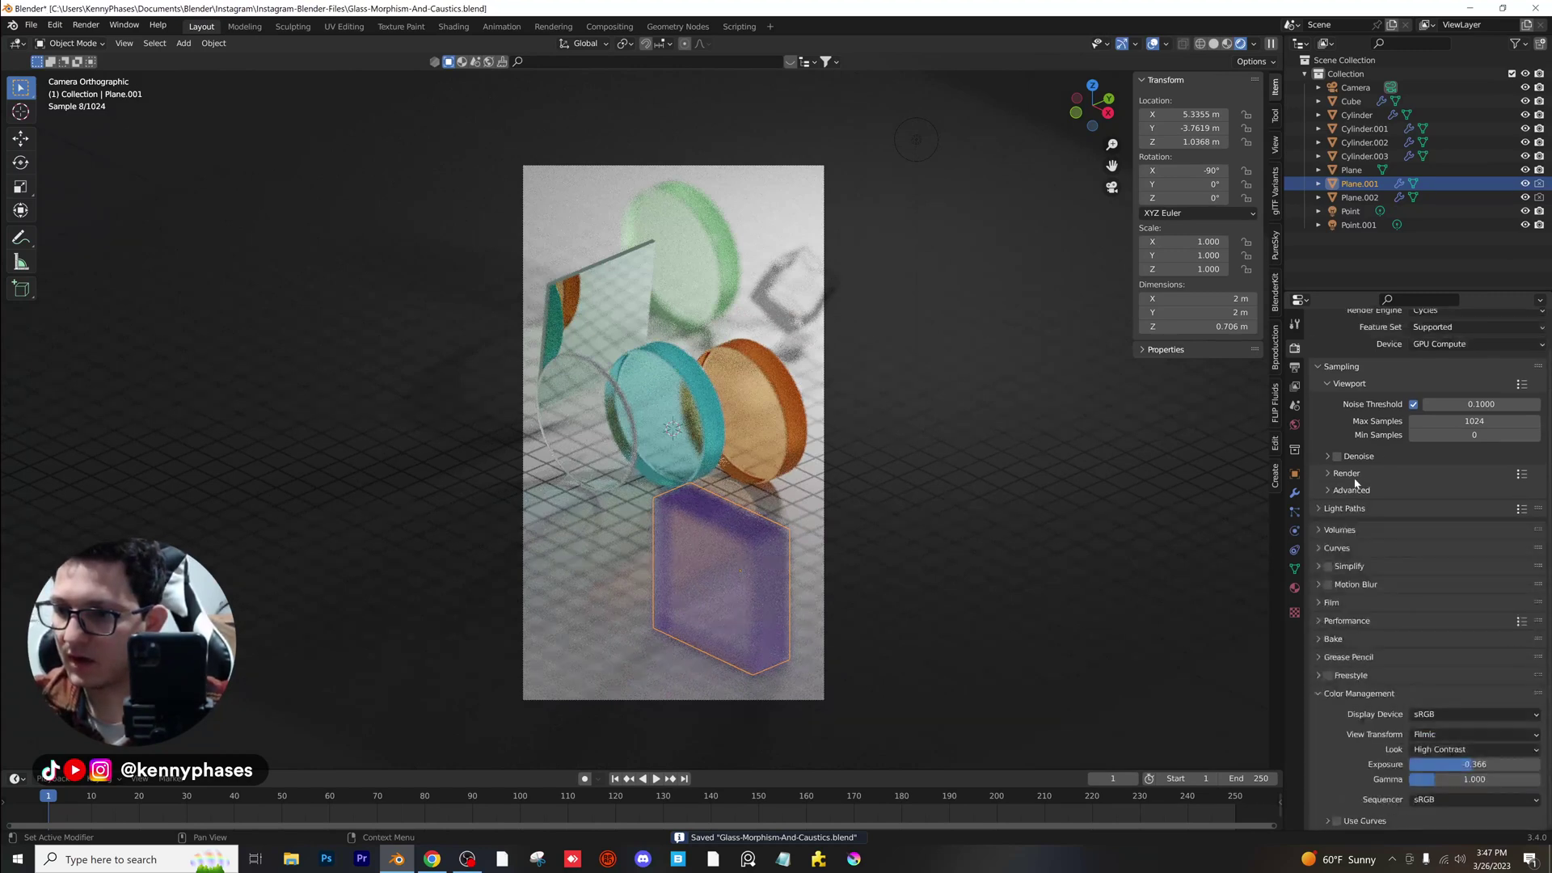
pyautogui.click(1370, 693)
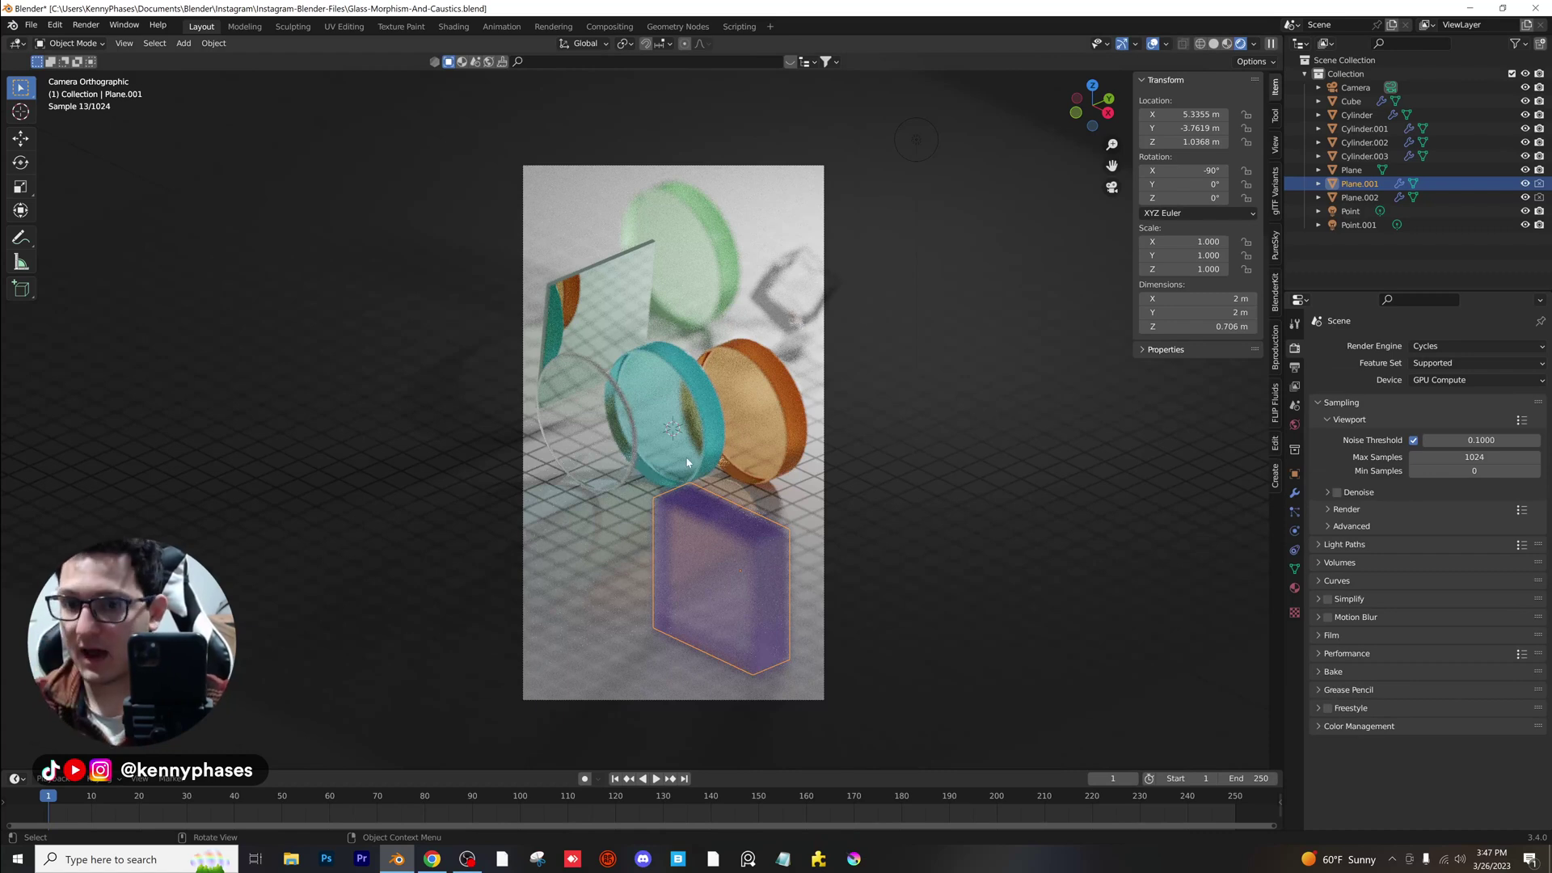
# Set the output resolution to 1920 × 1080 px.
pyautogui.click(1295, 369)
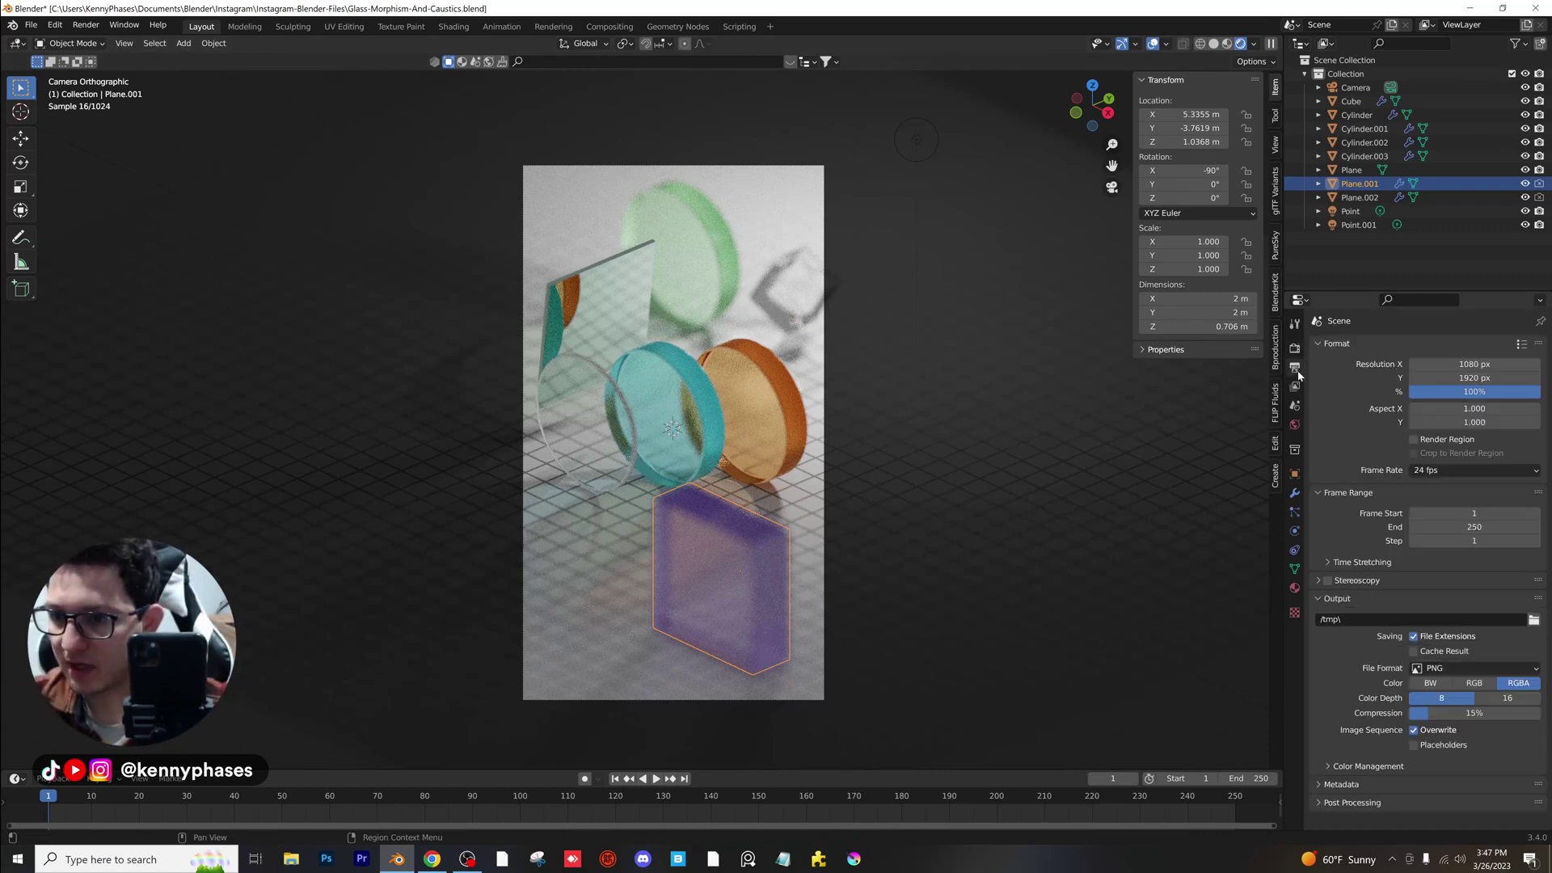
pyautogui.click(1469, 364)
pyautogui.write('1920')
pyautogui.press('Tab')
pyautogui.write('1080')
pyautogui.press('Return')
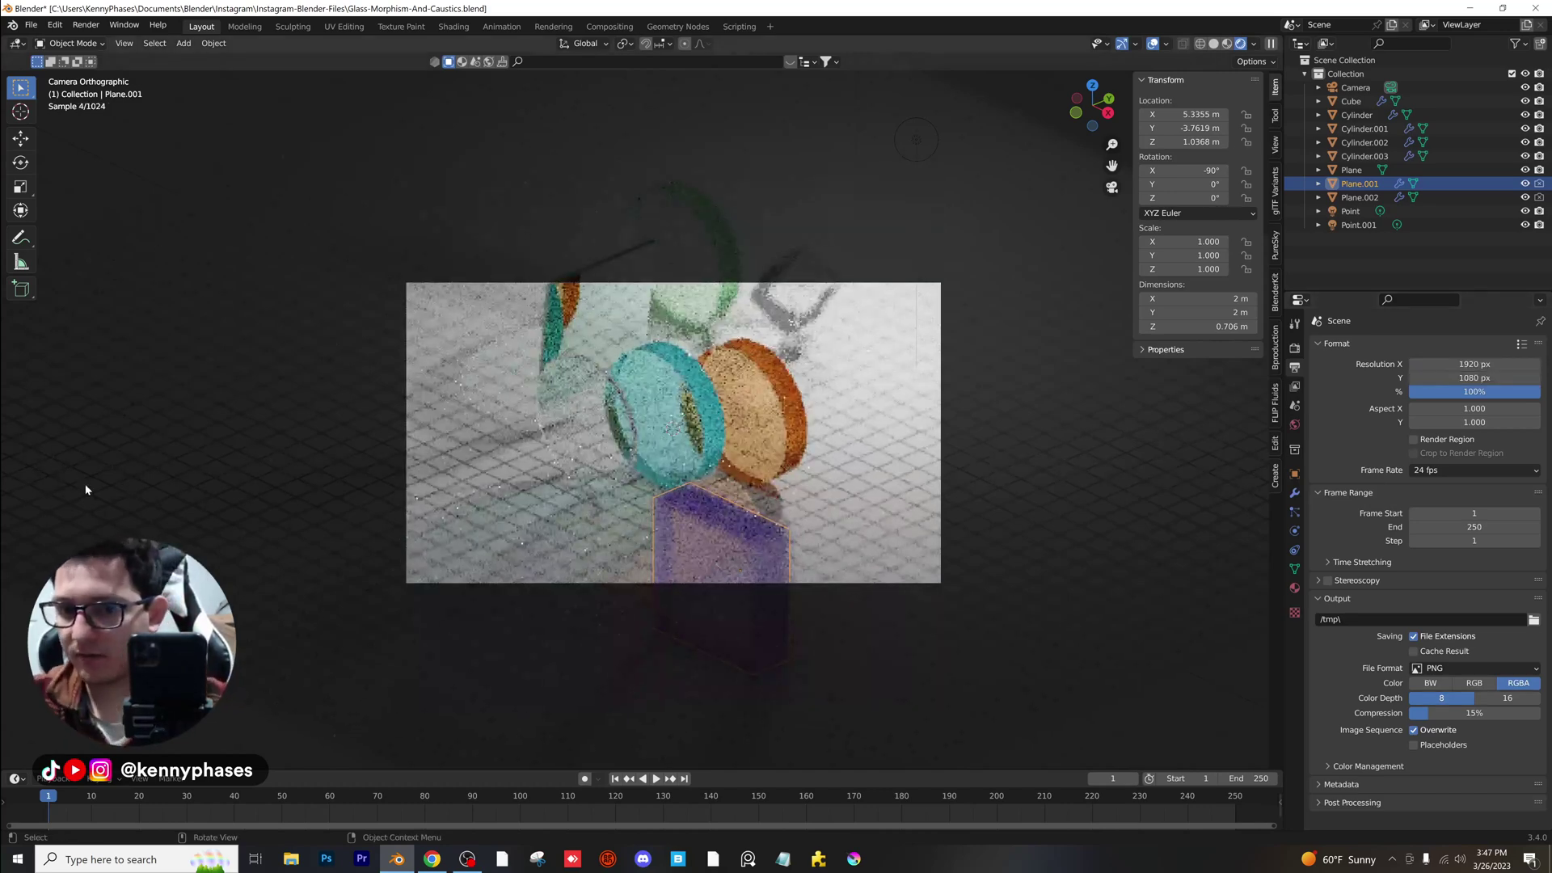
# Raise the camera's passepartout opacity to 1.000 so everything outside the frame is black.
pyautogui.click(1355, 88)
pyautogui.click(1294, 530)
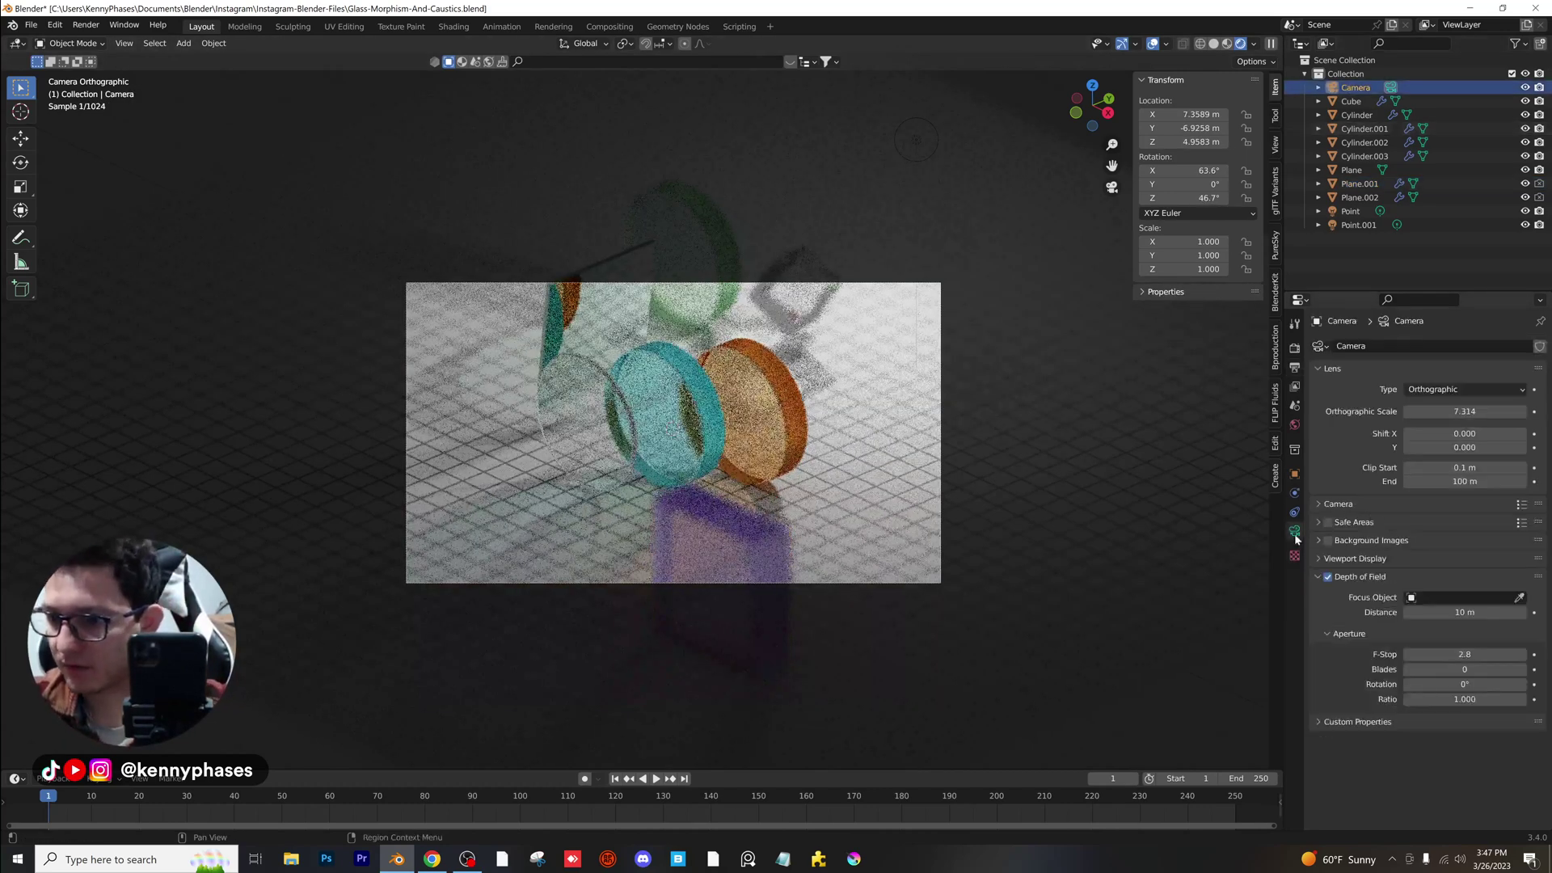
pyautogui.click(1423, 559)
pyautogui.moveTo(1471, 658); pyautogui.dragTo(1526, 658)
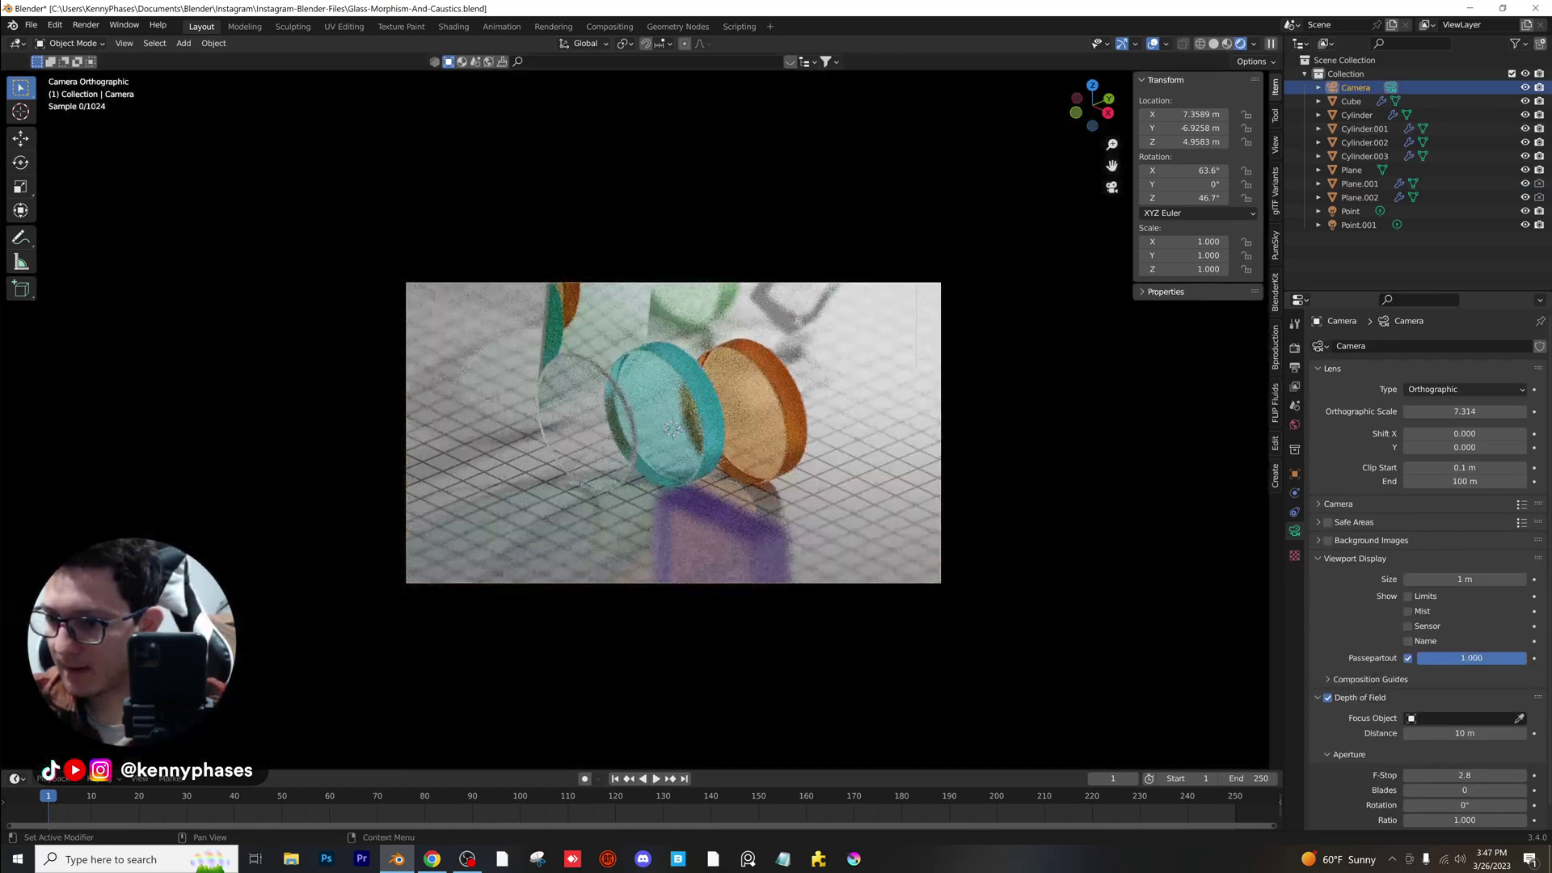
pyautogui.click(1354, 559)
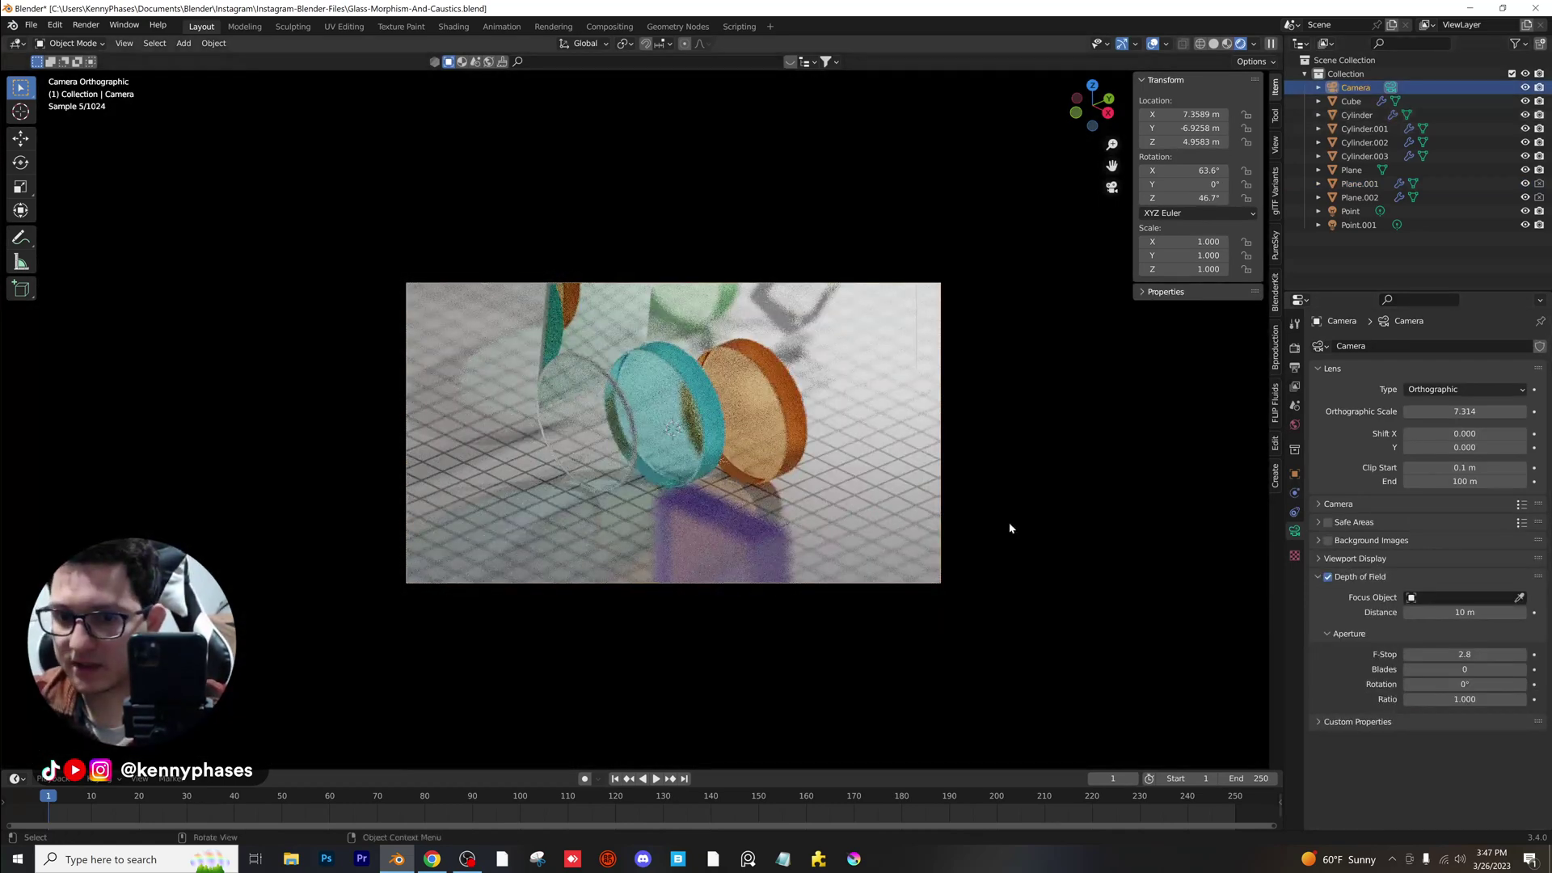
# Delete the purple slab and reframe the camera at about X 6.91, Y -7.48, Z 4.85 m with a 68° X rotation.
pyautogui.click(737, 537)
pyautogui.press('Delete')
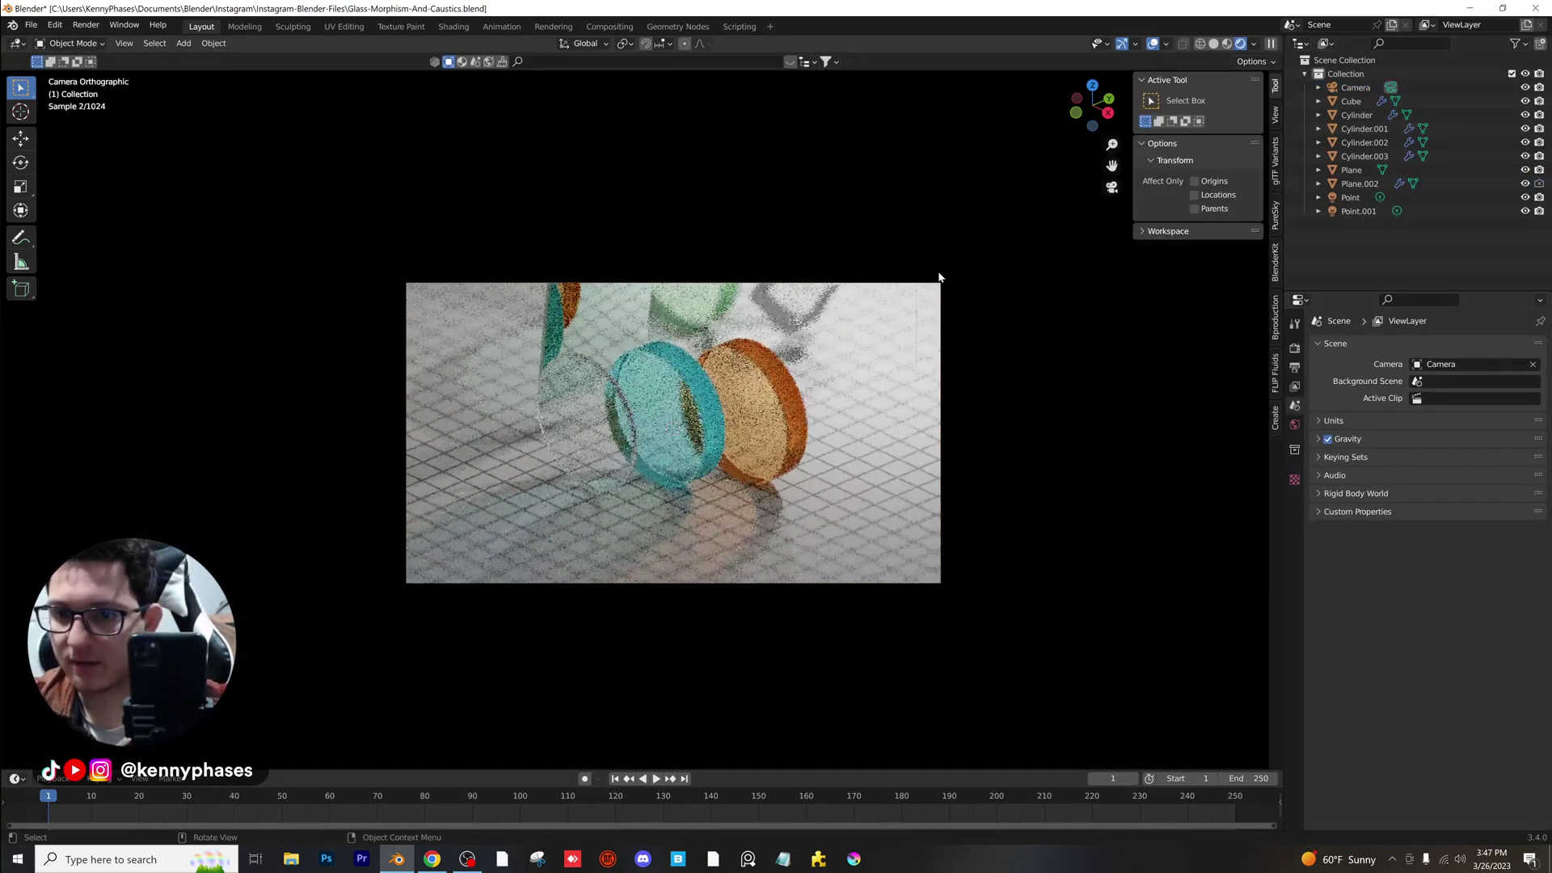
pyautogui.click(938, 300)
pyautogui.click(941, 558)
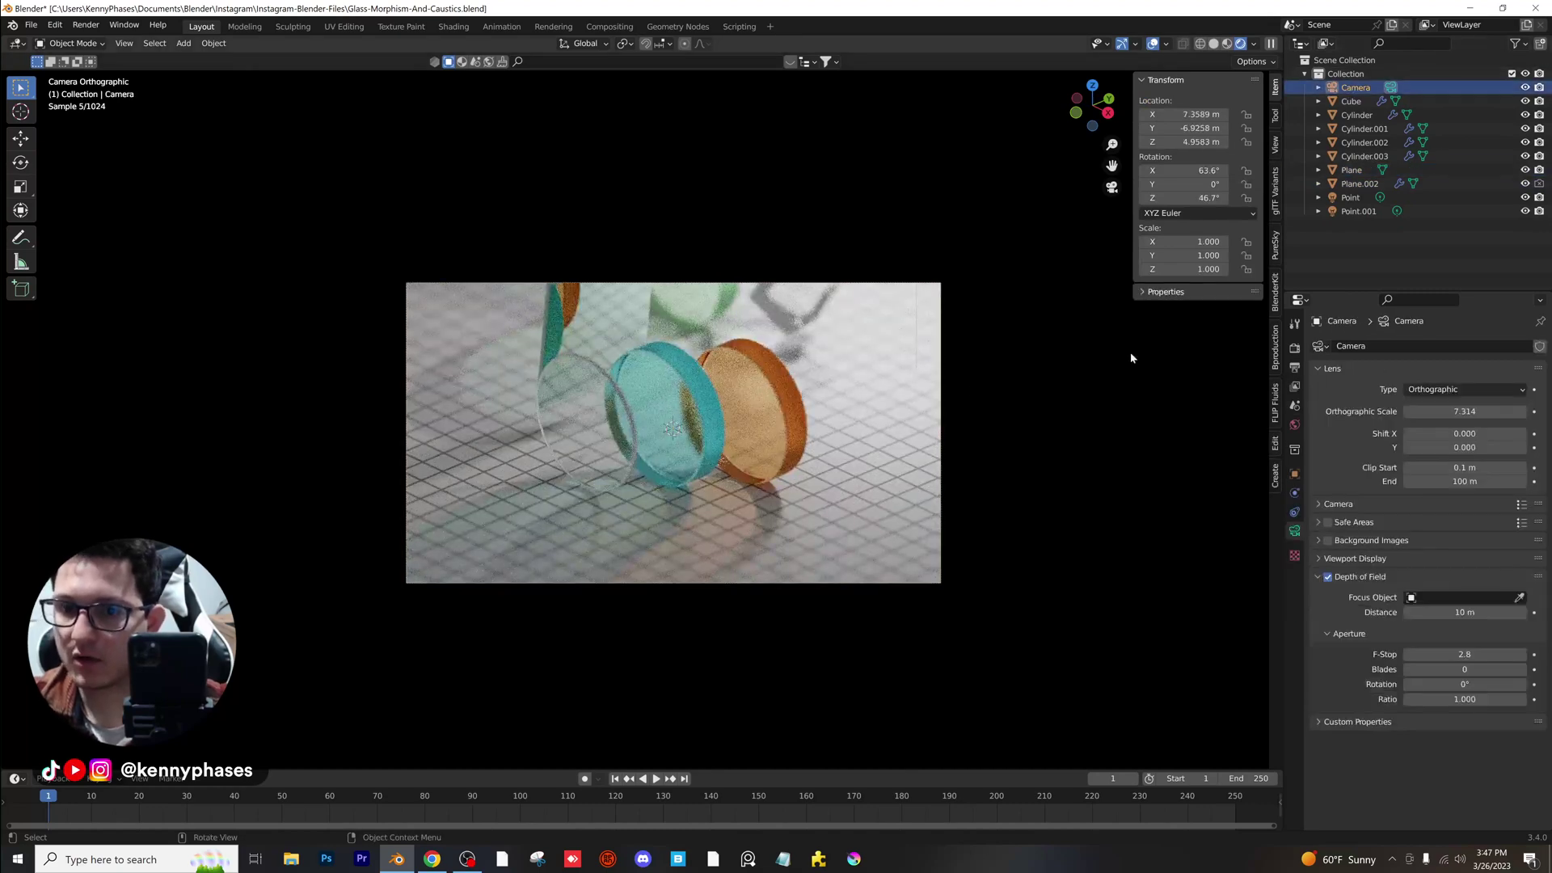
pyautogui.press('g')
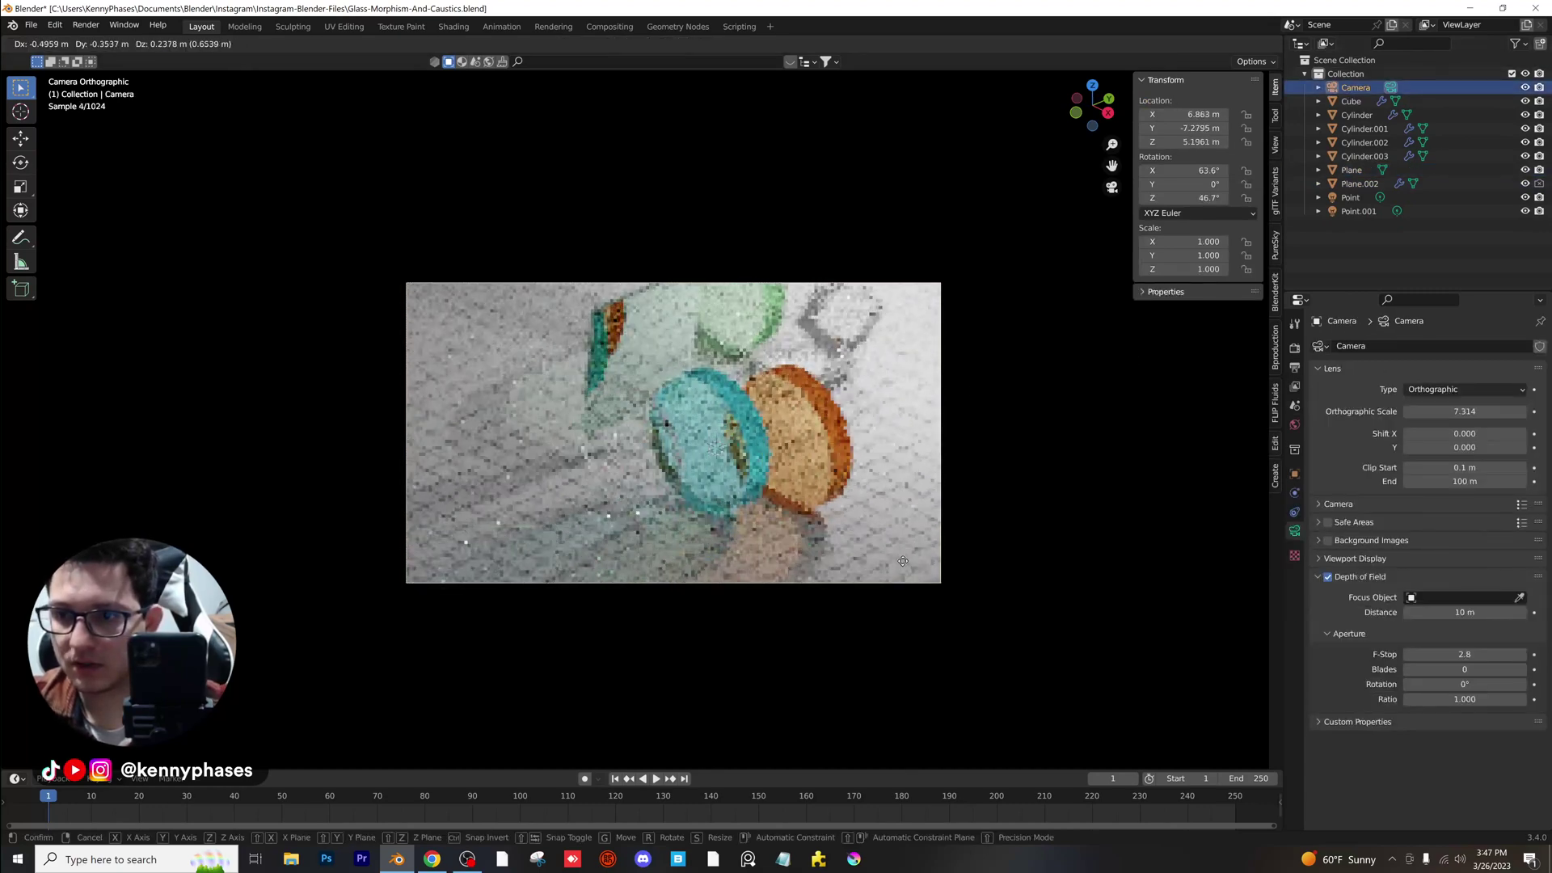
pyautogui.click(889, 586)
pyautogui.moveTo(1185, 170); pyautogui.dragTo(1228, 170)
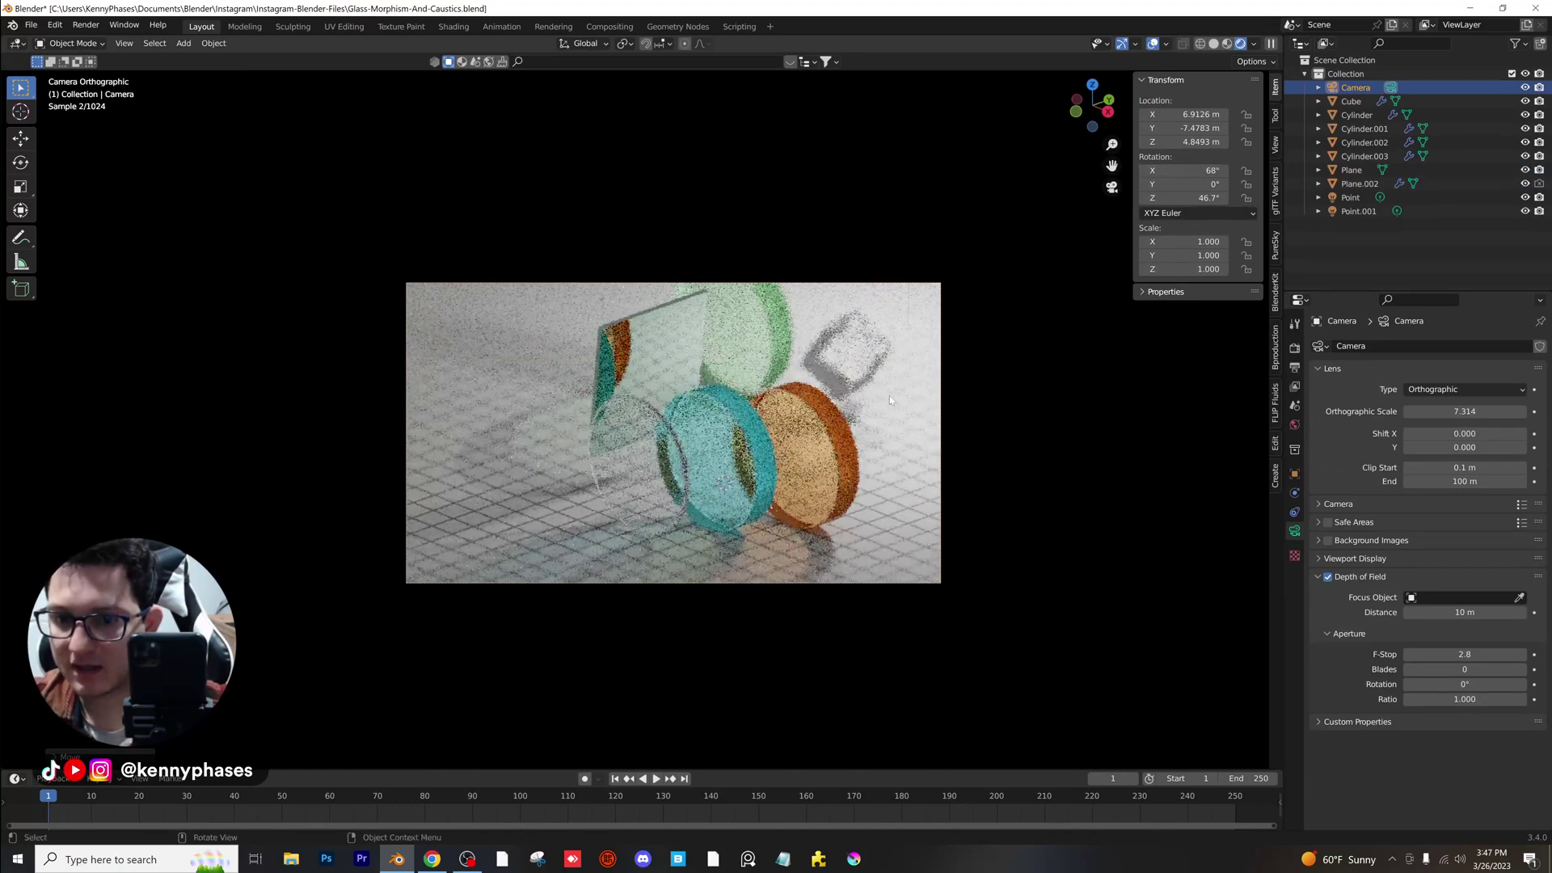
# Delete the glass cube and move the pale green disc along X and Y to stand behind the orange disc.
pyautogui.click(860, 352)
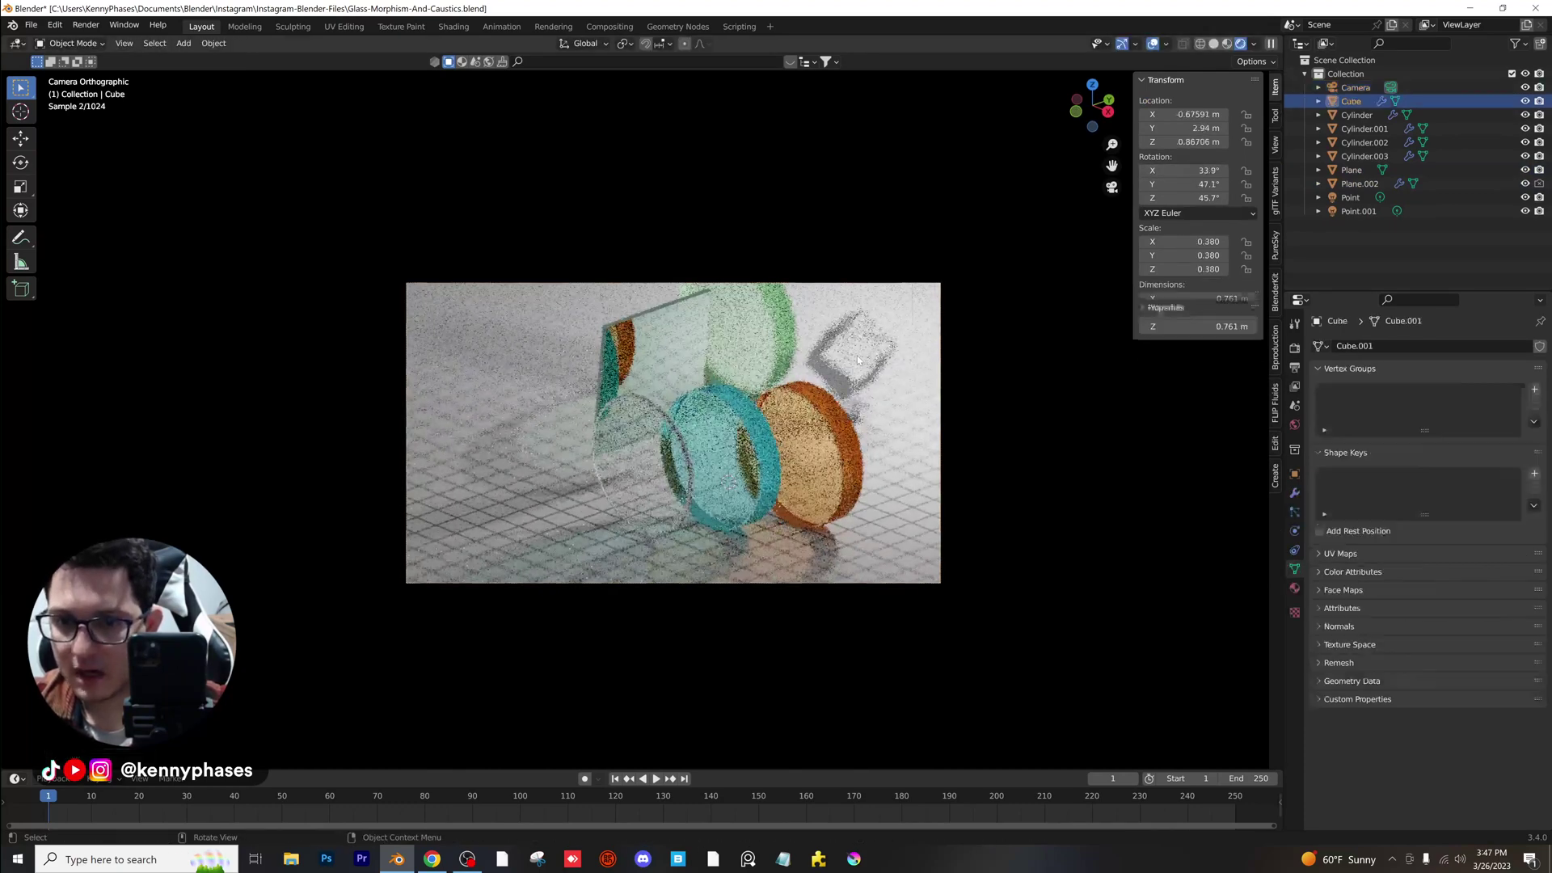
pyautogui.press('Delete')
pyautogui.click(747, 319)
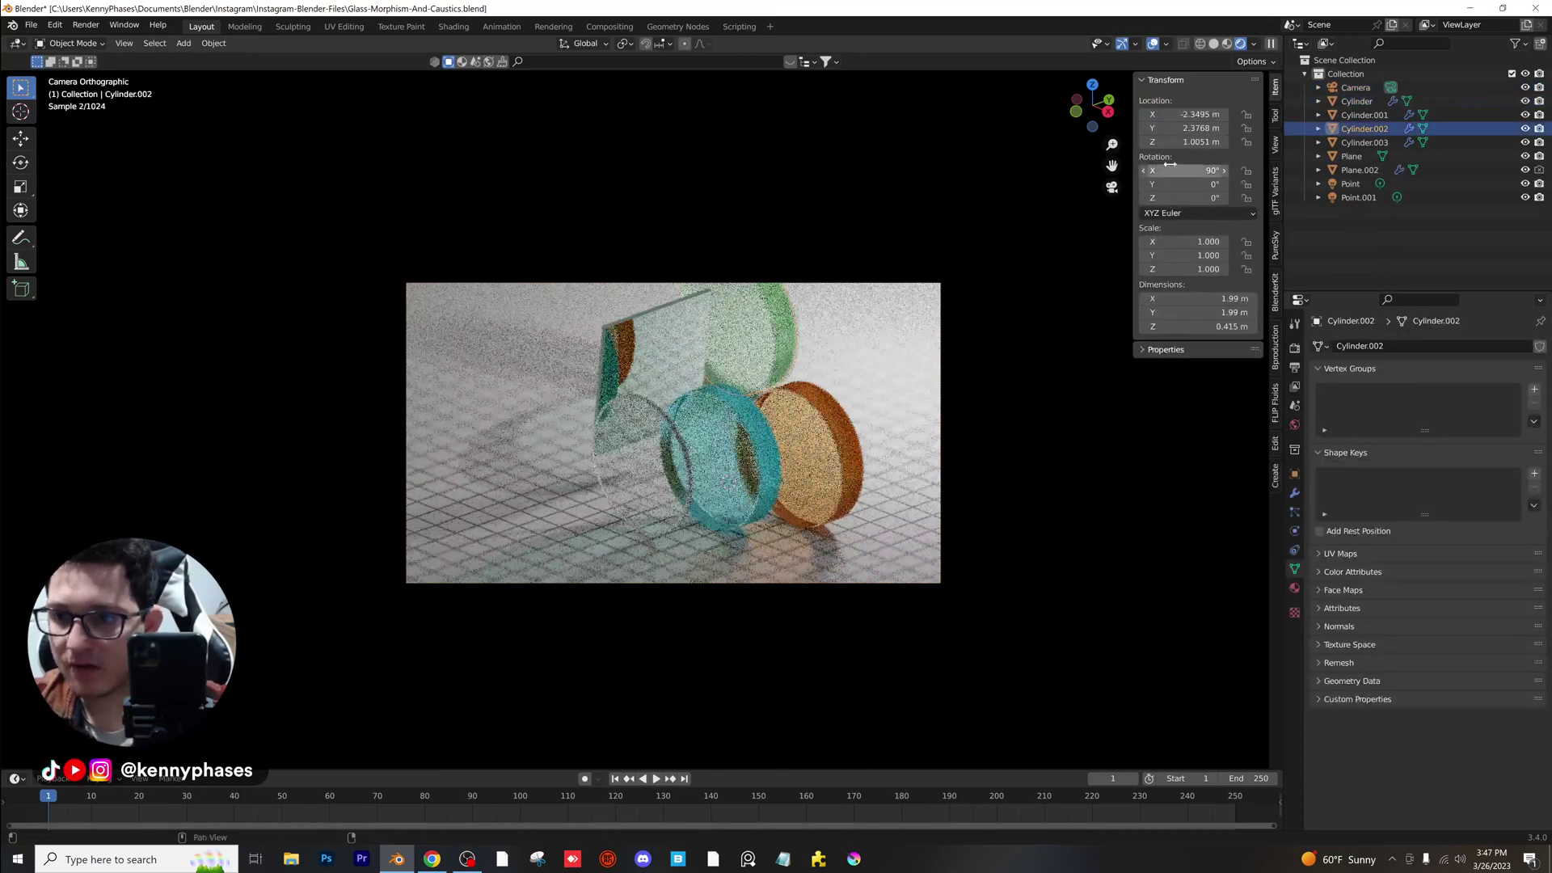
pyautogui.moveTo(1179, 115); pyautogui.dragTo(1143, 115)
pyautogui.moveTo(1182, 127); pyautogui.dragTo(1088, 127)
pyautogui.moveTo(1182, 114); pyautogui.dragTo(1223, 114)
# Fine-tune the row of discs, bringing the pale green disc to about X 2.08, Y 0.94 m.
pyautogui.click(821, 377)
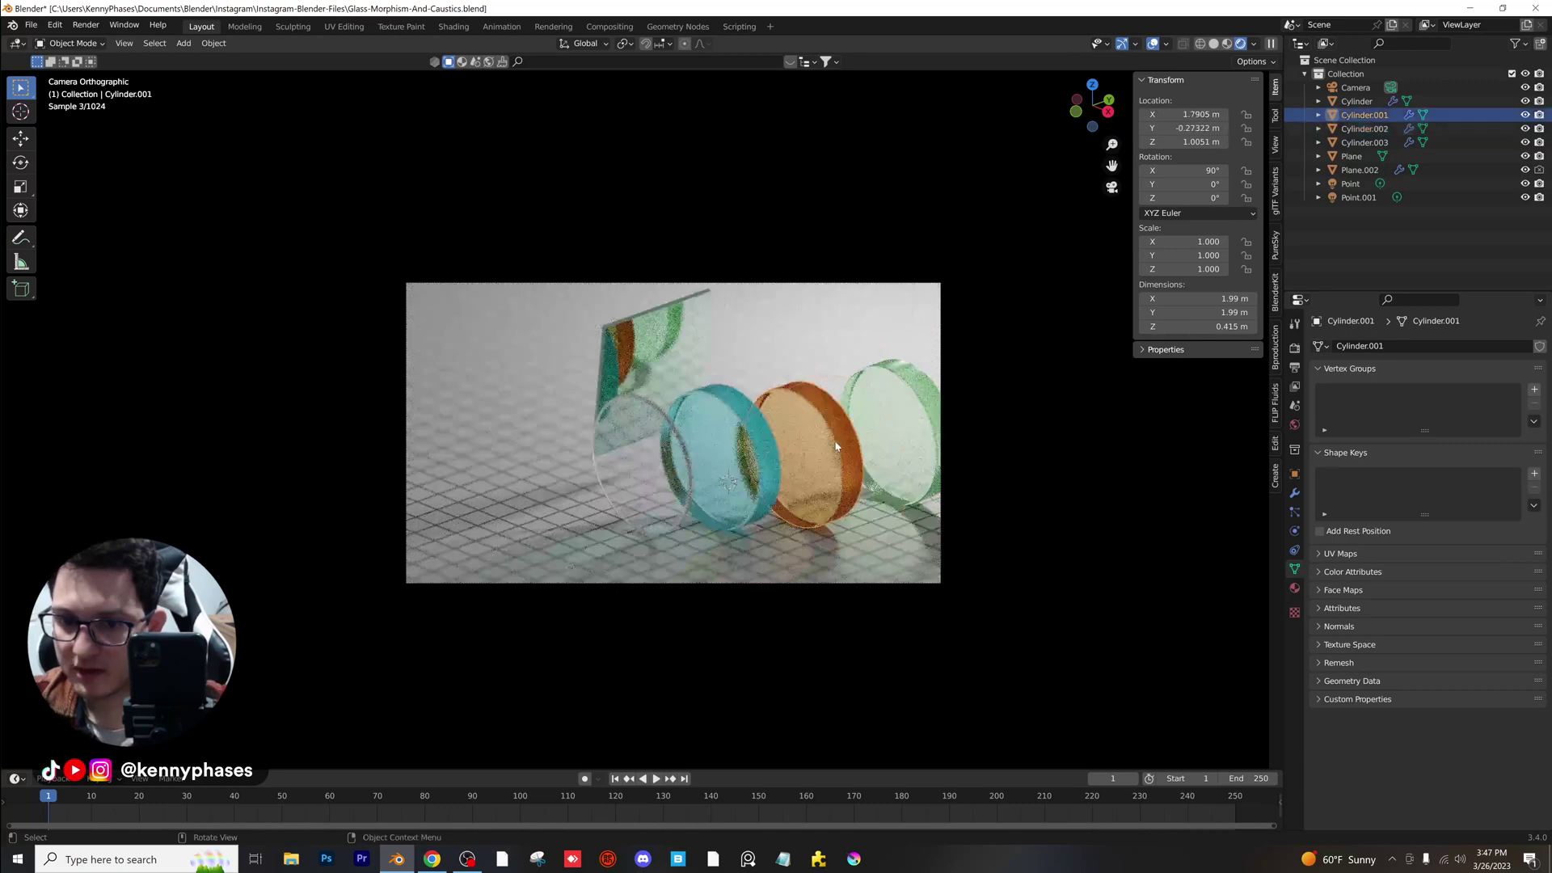
pyautogui.scroll(2, 820, 371)
pyautogui.moveTo(1193, 115)
pyautogui.mouseDown()
pyautogui.moveTo(1172, 115)
pyautogui.moveTo(1181, 141)
pyautogui.mouseUp()
pyautogui.click(988, 374)
# Stretch the mirror panel behind the discs along Y by a factor of about 2.16 and apply its scale.
pyautogui.scroll(-1, 791, 358)
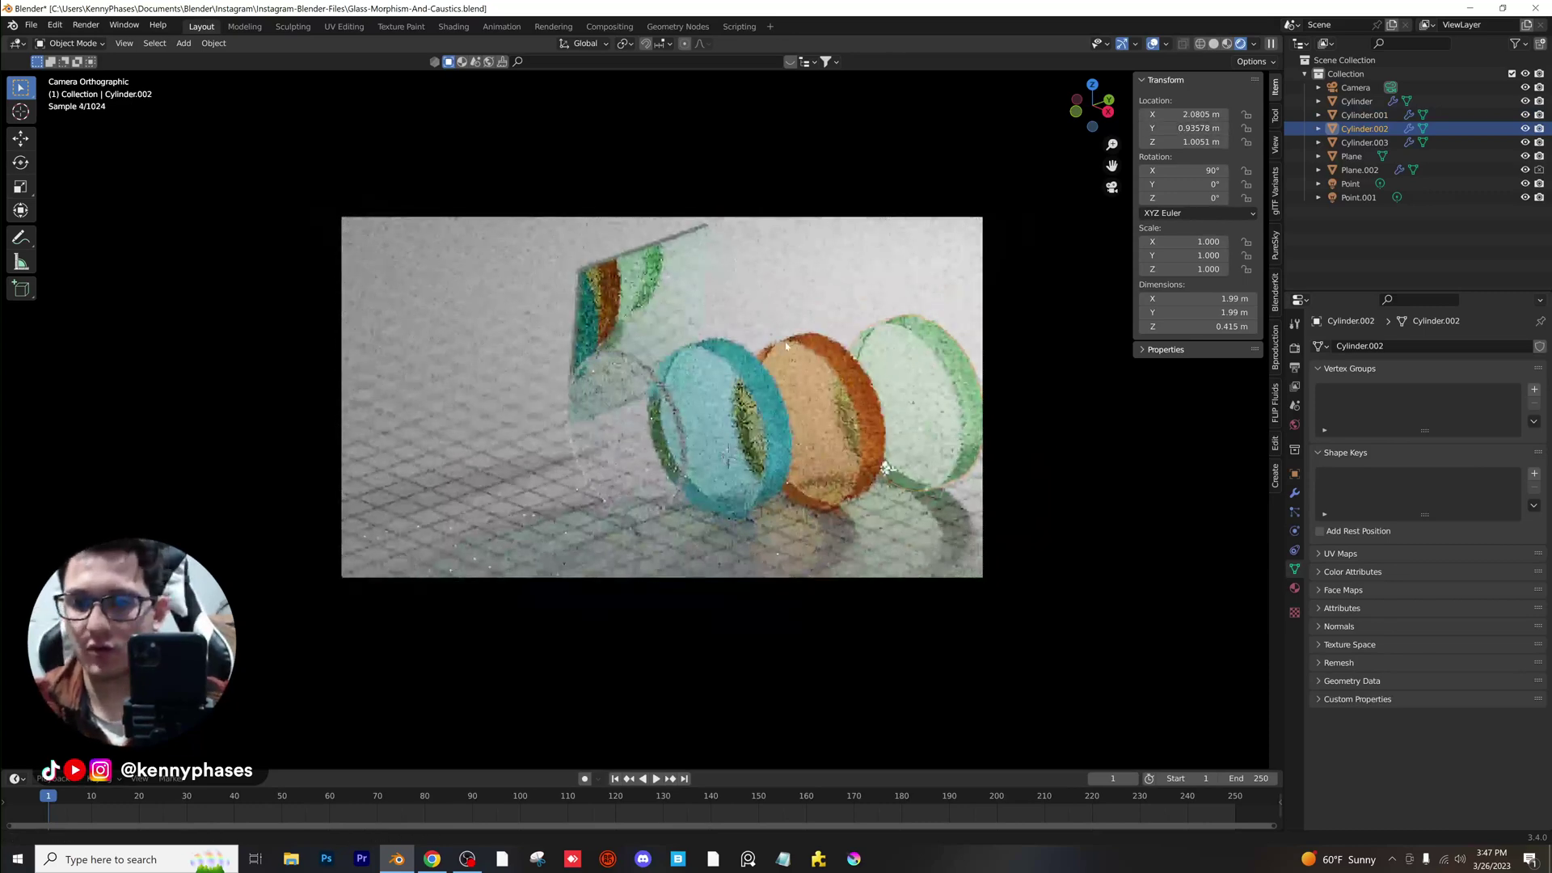
pyautogui.keyDown('shift'); pyautogui.moveTo(862, 390); pyautogui.dragTo(800, 368, button='middle'); pyautogui.keyUp('shift')
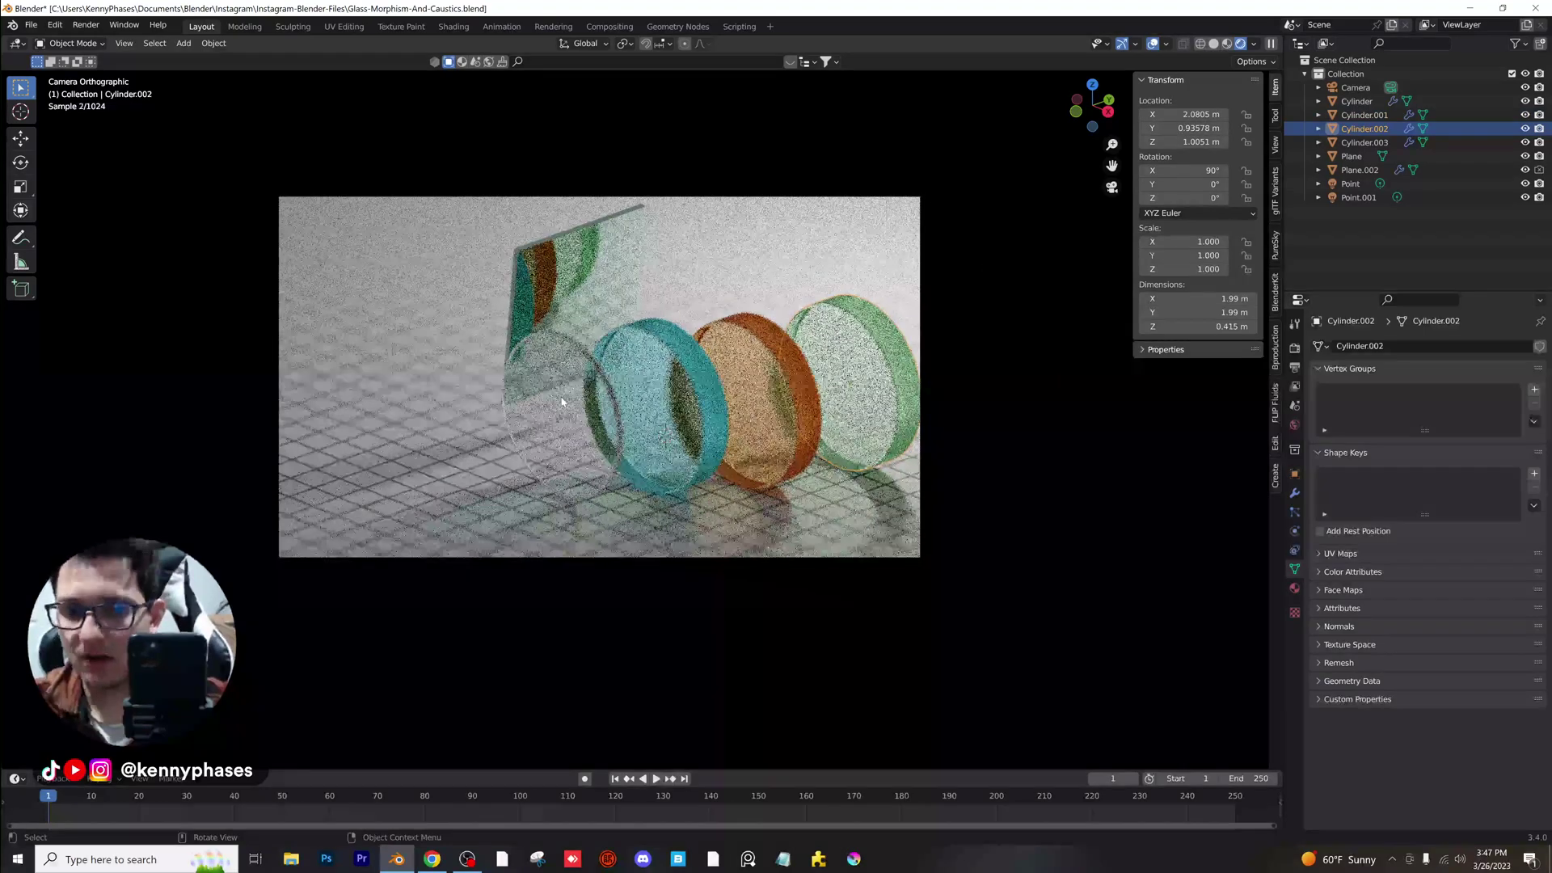
pyautogui.click(562, 402)
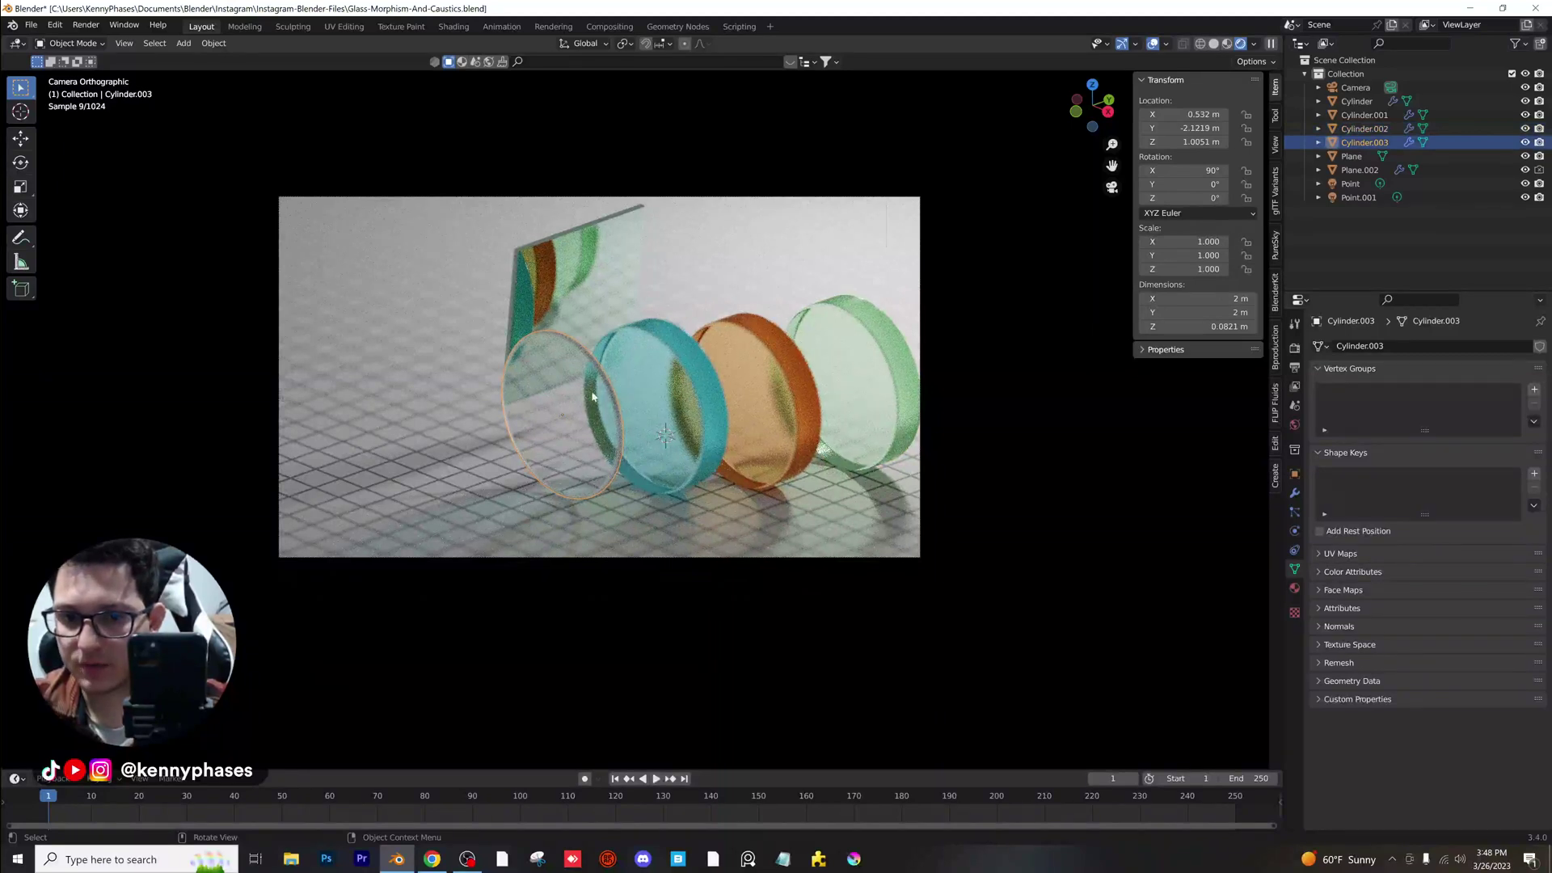
pyautogui.click(600, 255)
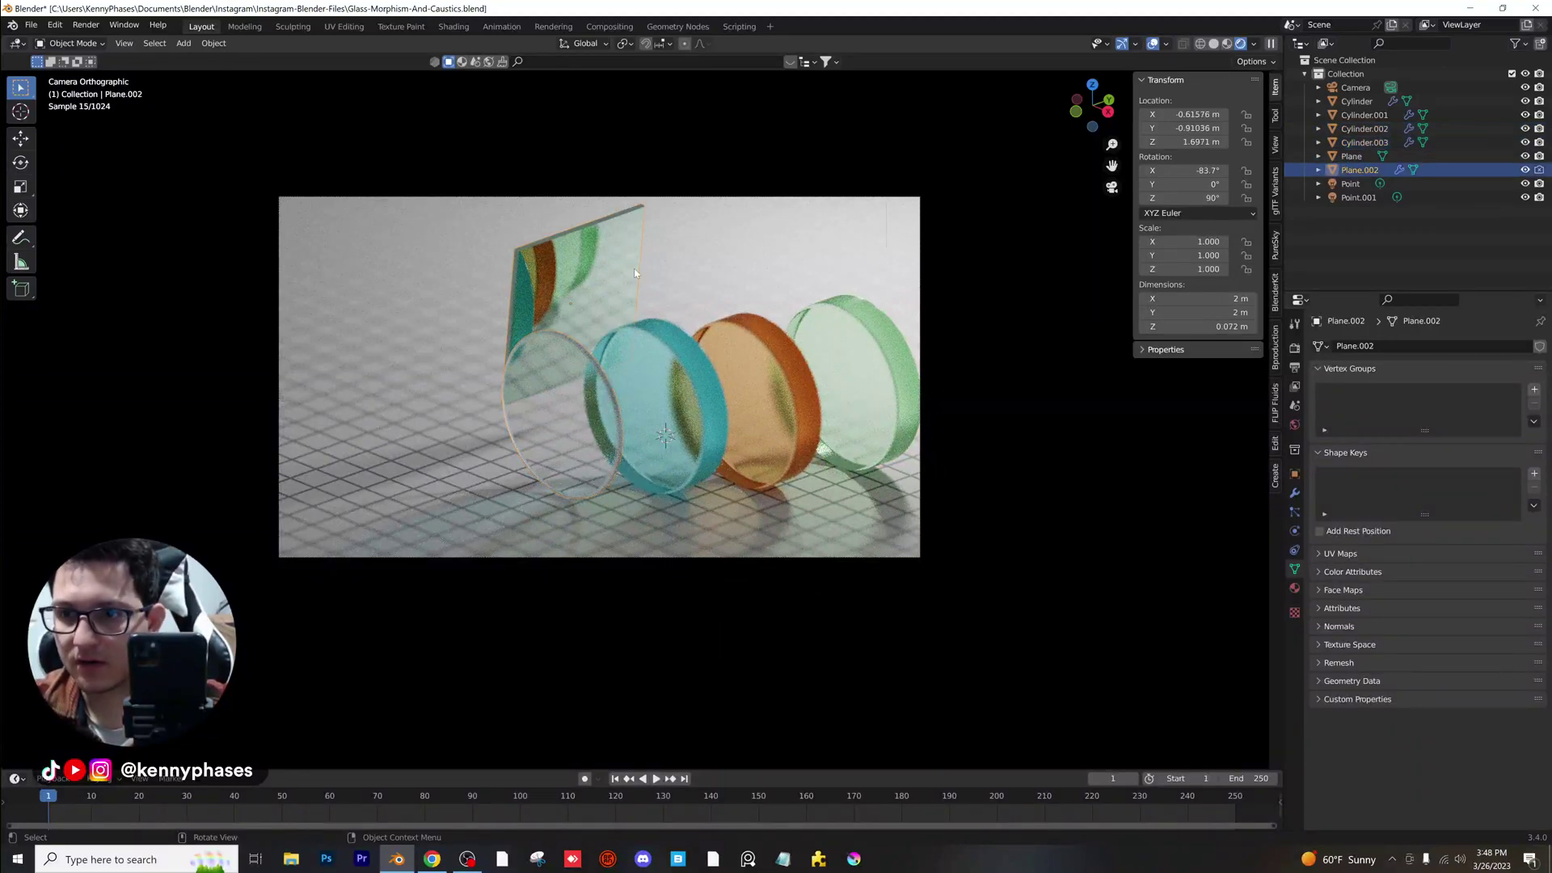
pyautogui.press('s')
pyautogui.press('y')
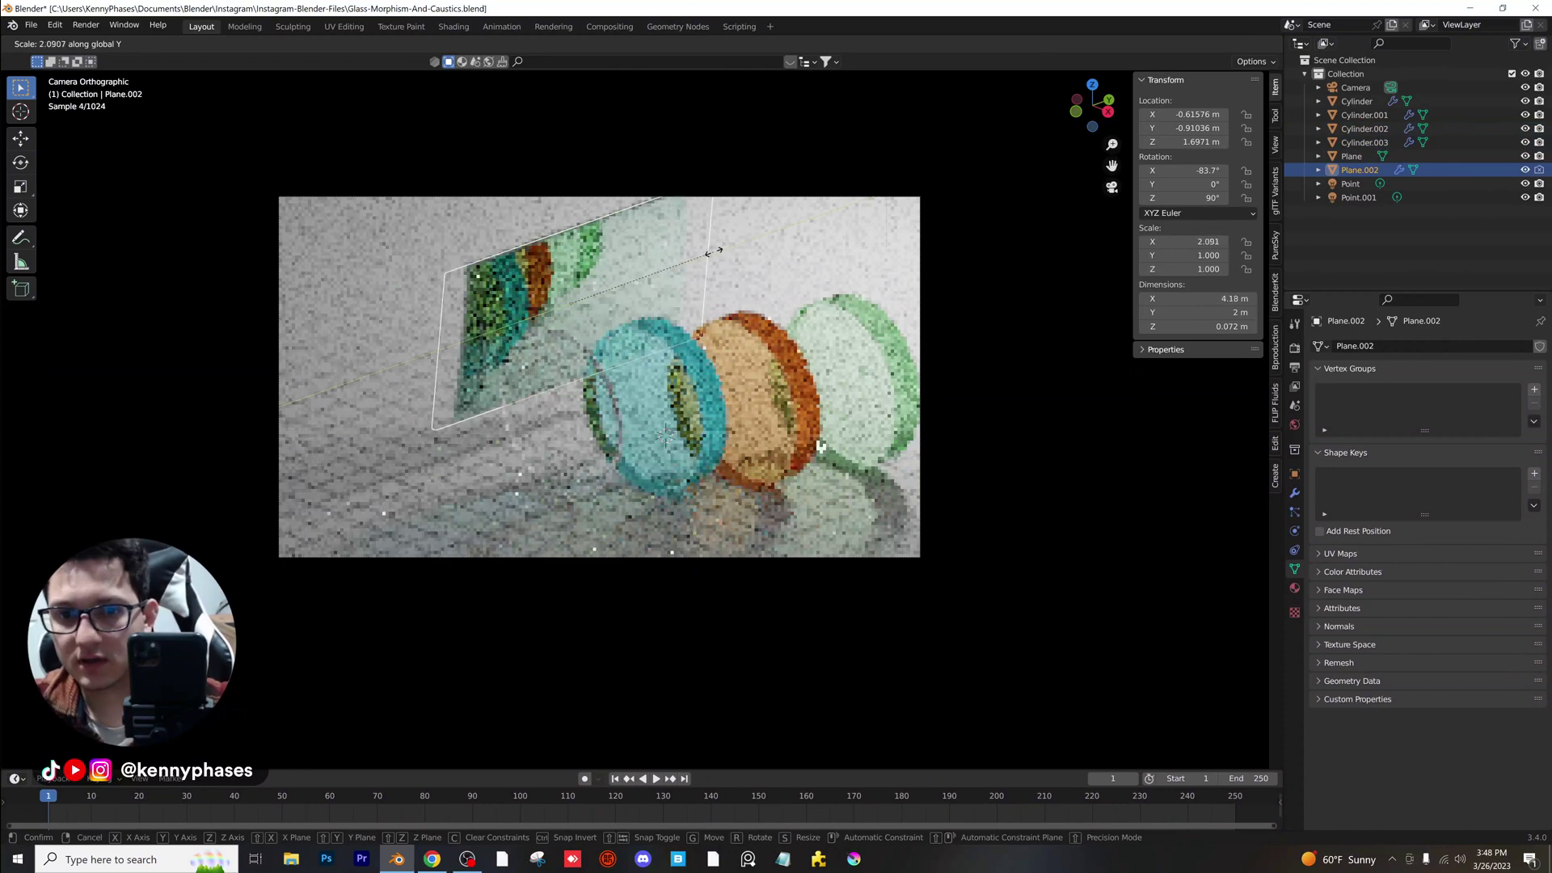
pyautogui.click(712, 257)
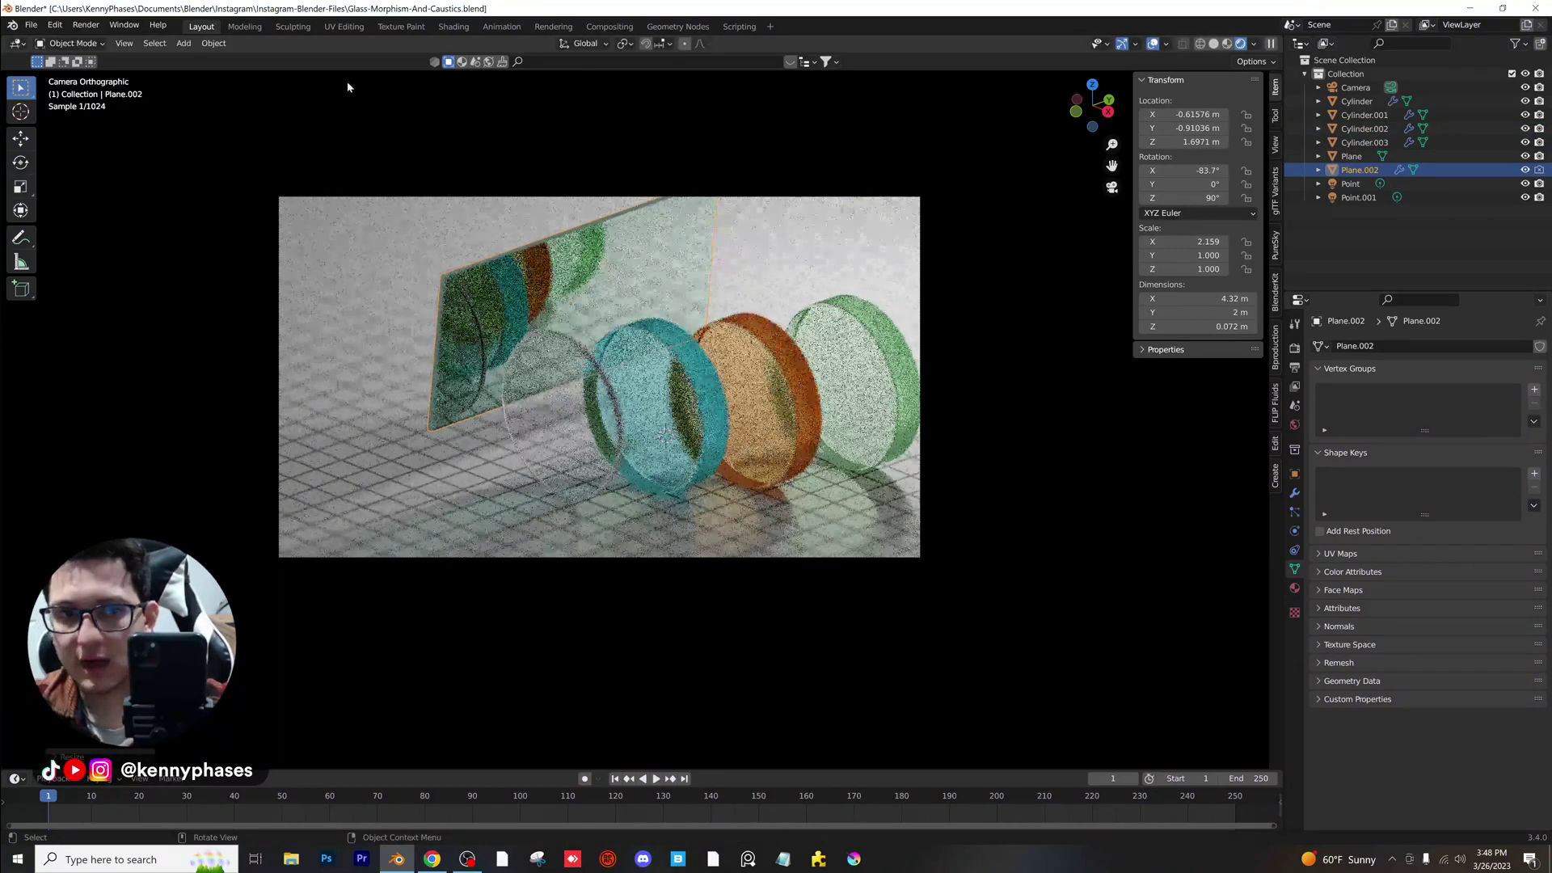
pyautogui.click(213, 43)
pyautogui.moveTo(248, 115)
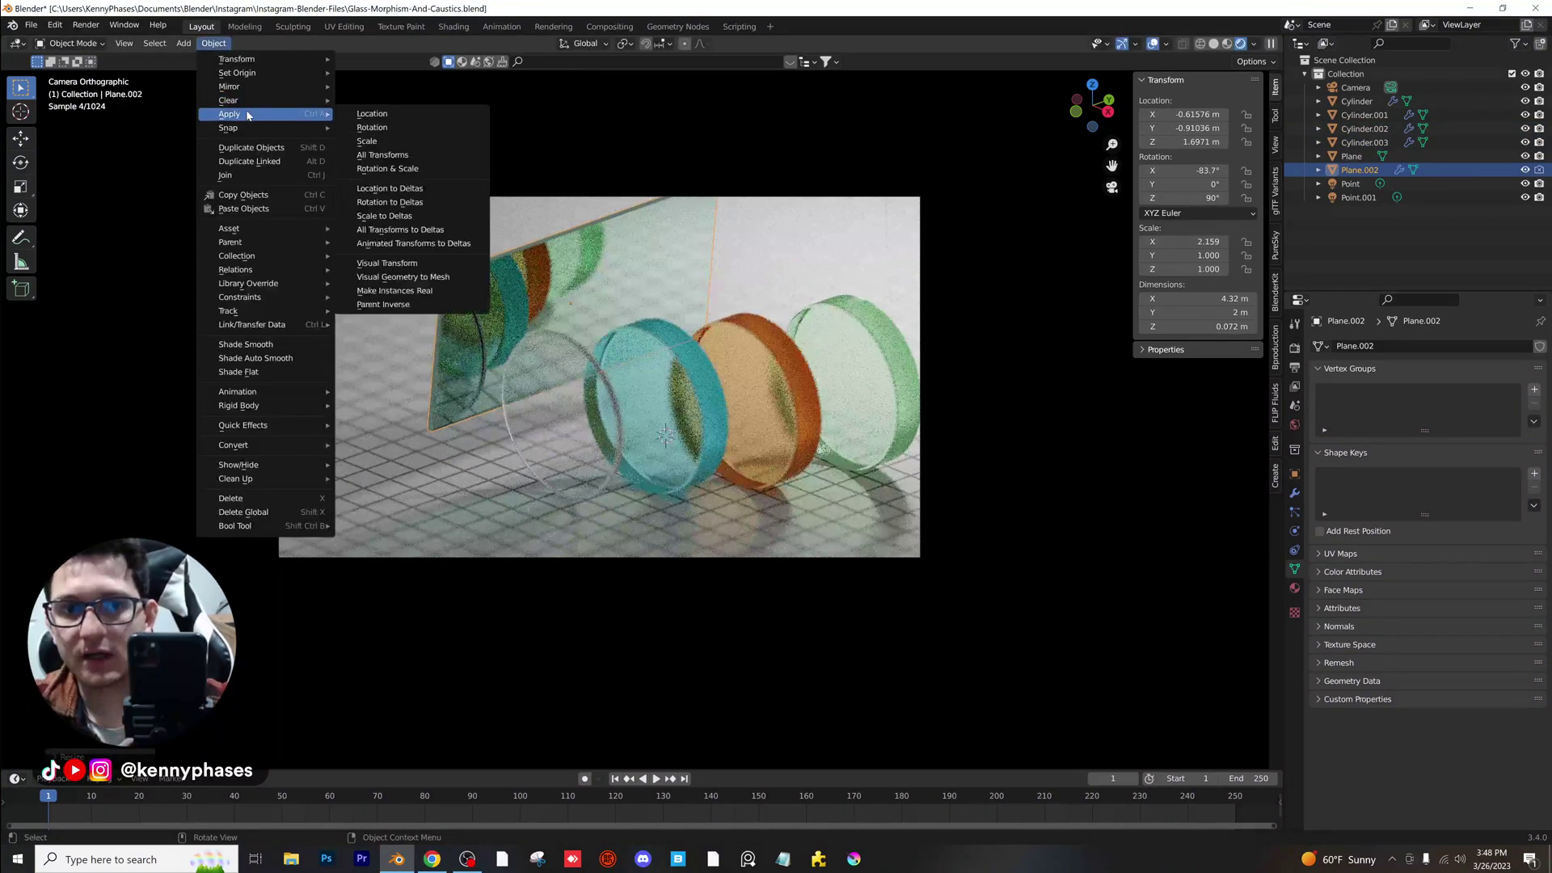
pyautogui.click(367, 140)
# Move the mirror along Y to about 0.03 m, and undo a trial rotation about Z to 67.9°.
pyautogui.press('g')
pyautogui.press('y')
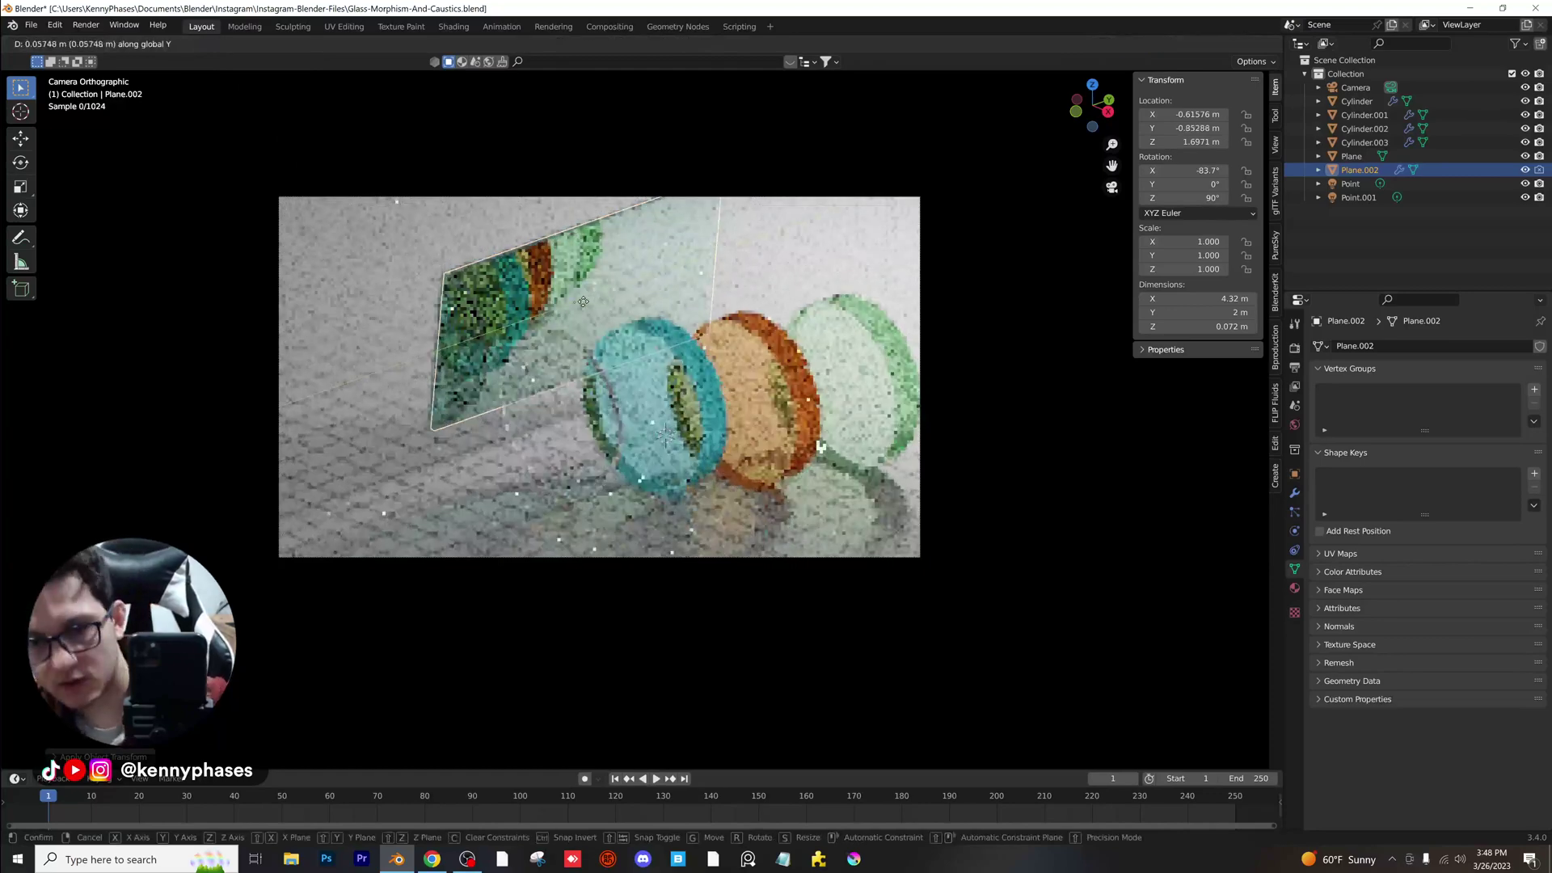
pyautogui.click(633, 283)
pyautogui.moveTo(1186, 198); pyautogui.dragTo(1168, 198)
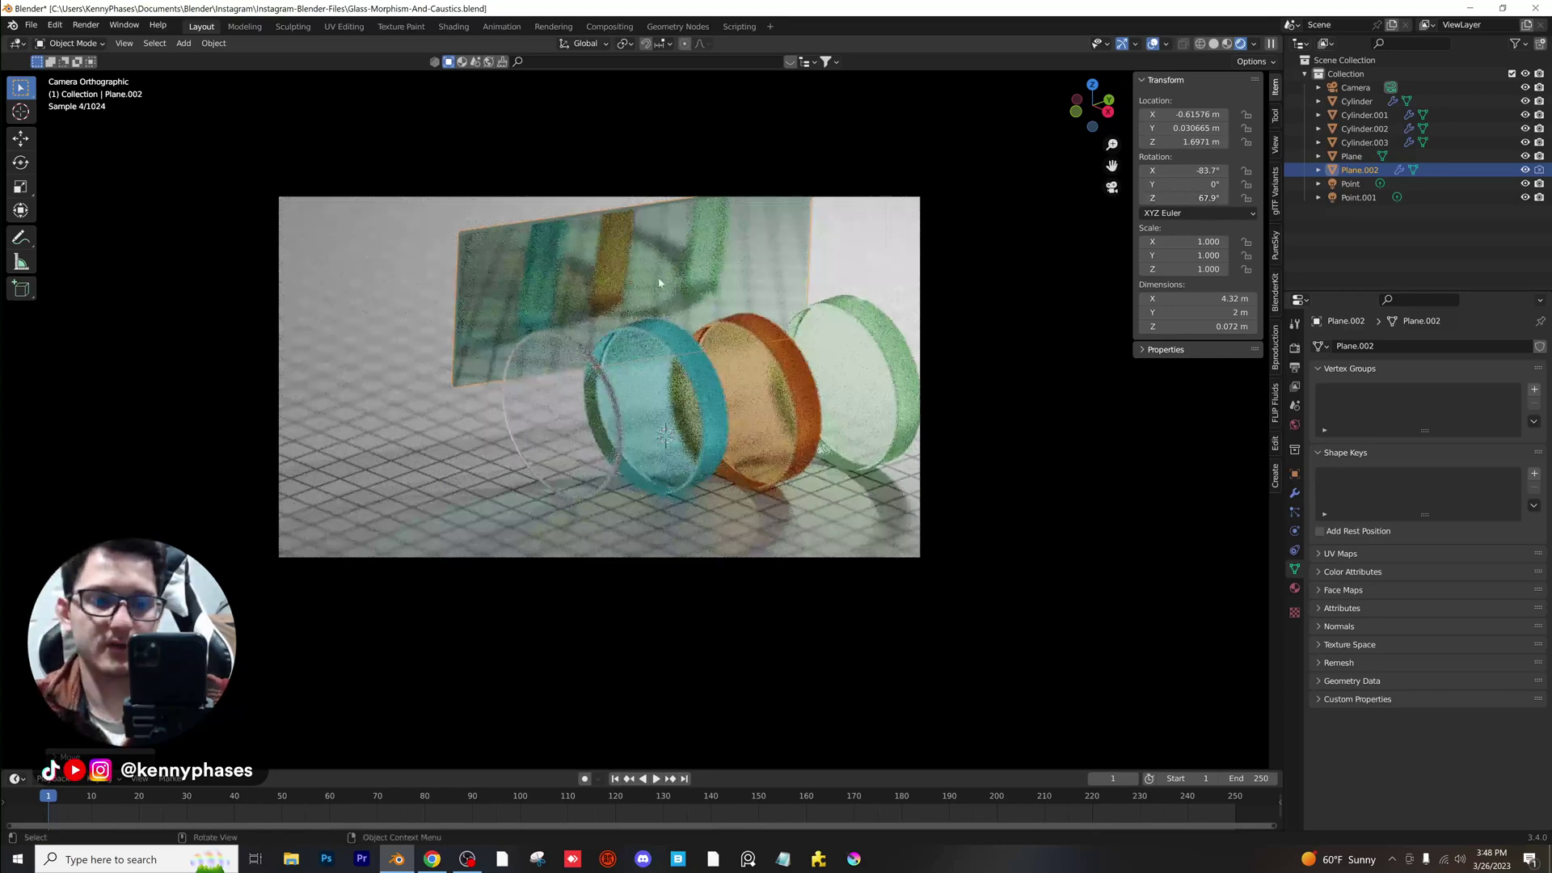
pyautogui.hotkey('ctrl', 'z')
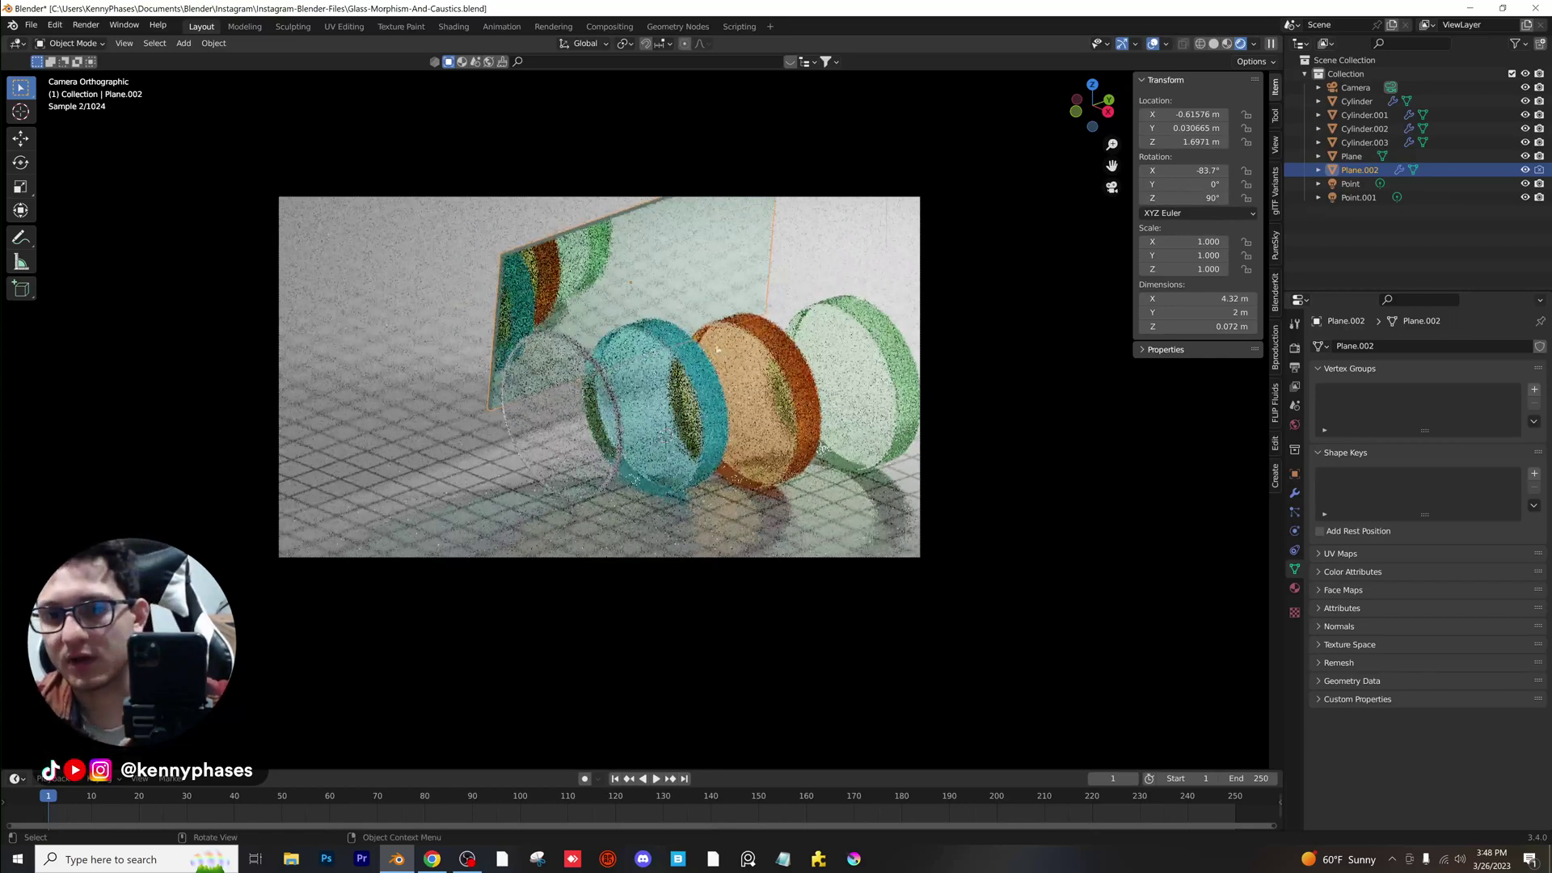
# Lower the mirror to about Z 1.17 m and stand it upright with an X rotation of -90°.
pyautogui.moveTo(1198, 171); pyautogui.dragTo(1180, 170)
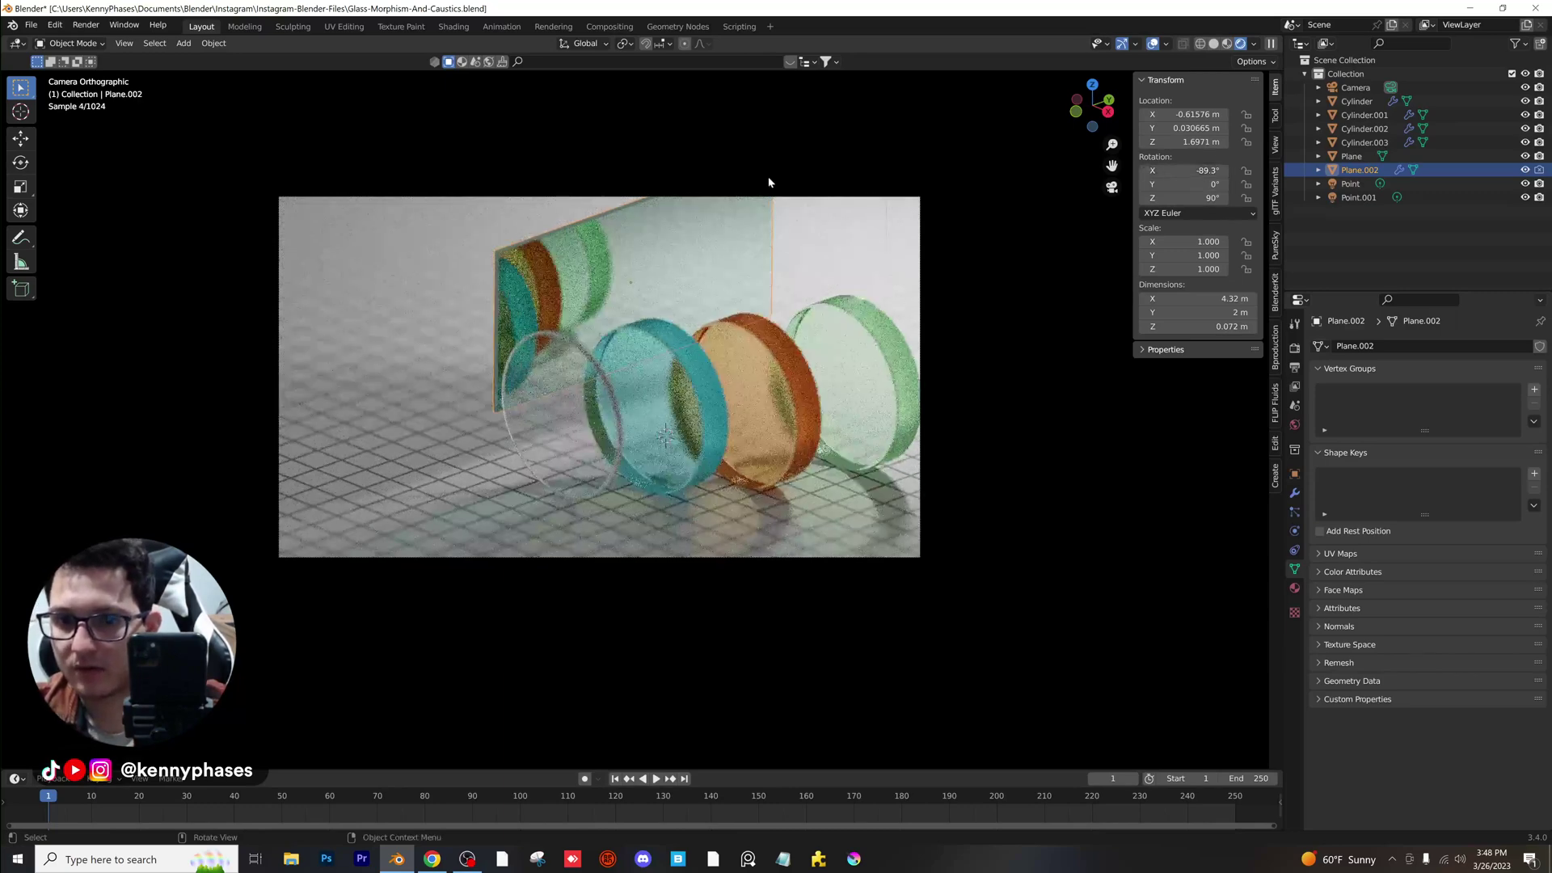
pyautogui.press('g')
pyautogui.press('z')
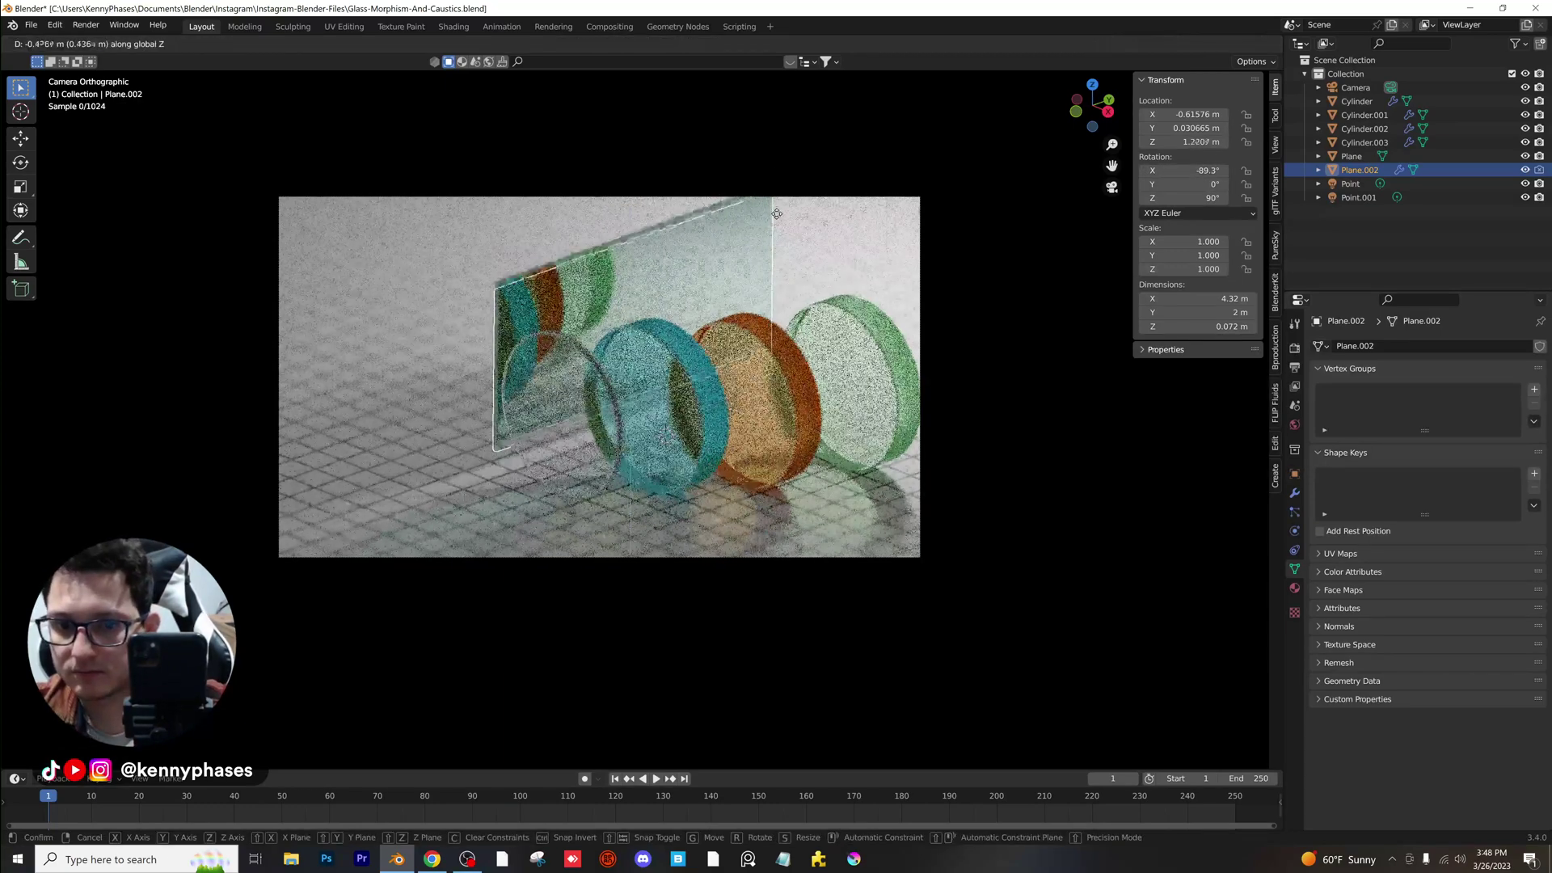
pyautogui.click(777, 220)
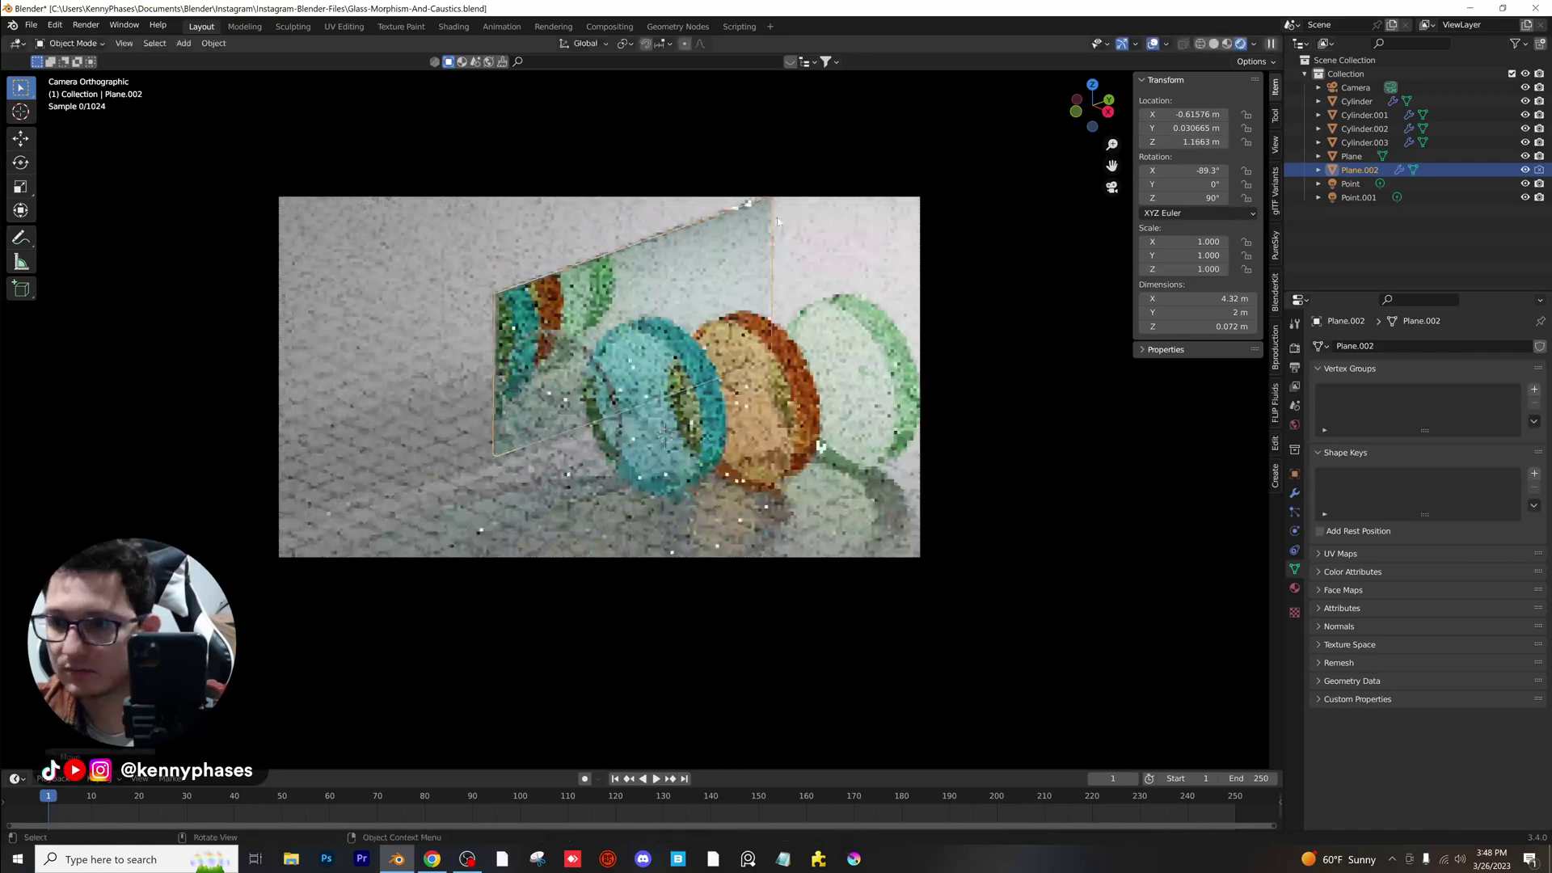
pyautogui.click(1184, 170)
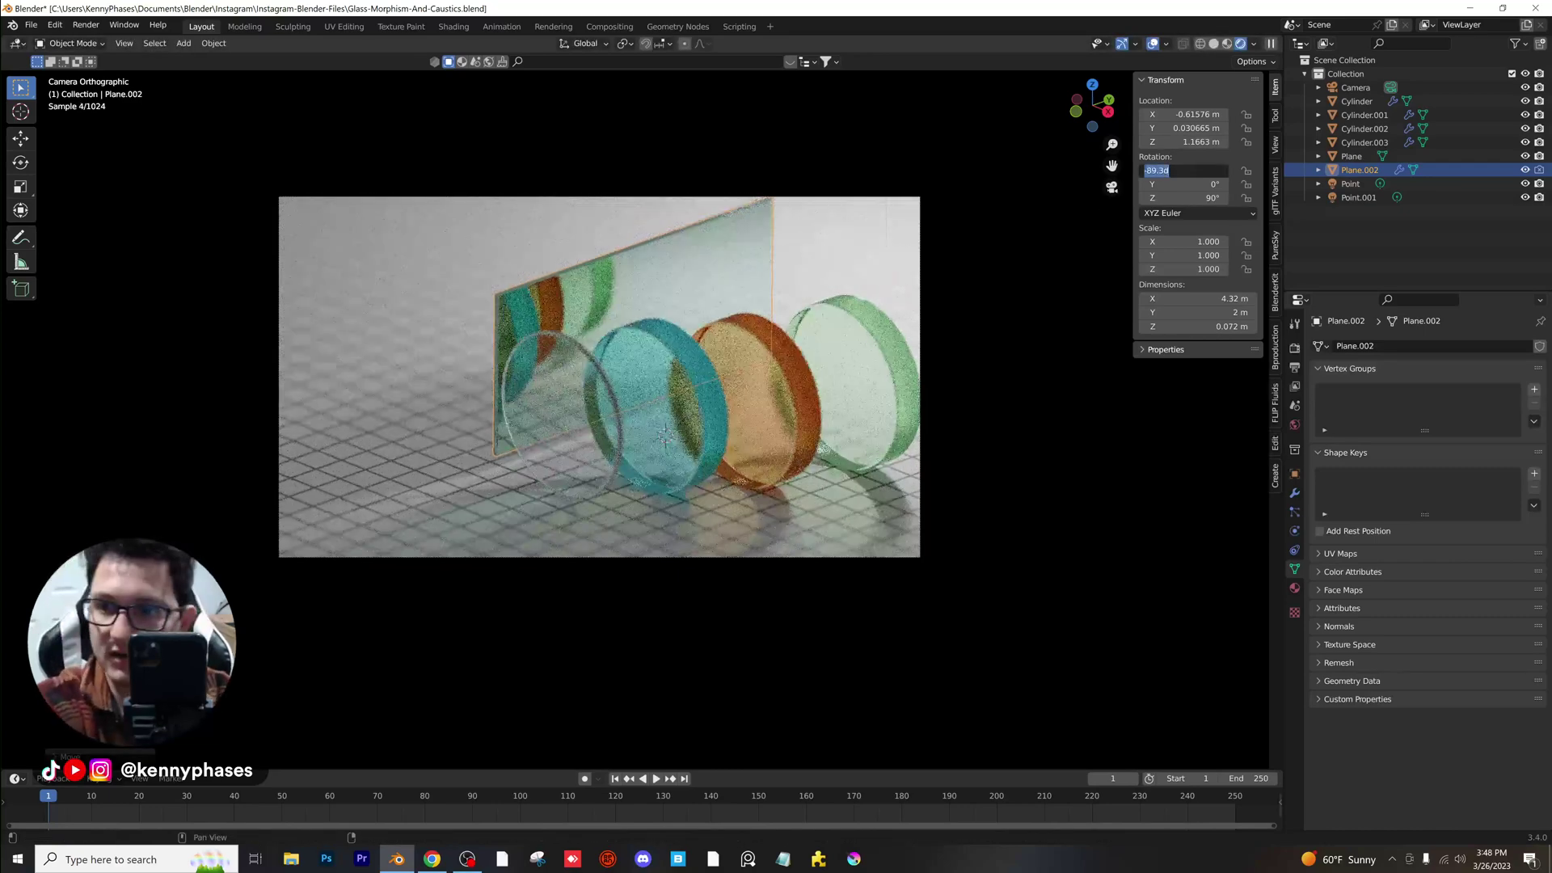
pyautogui.write('-90')
pyautogui.press('Return')
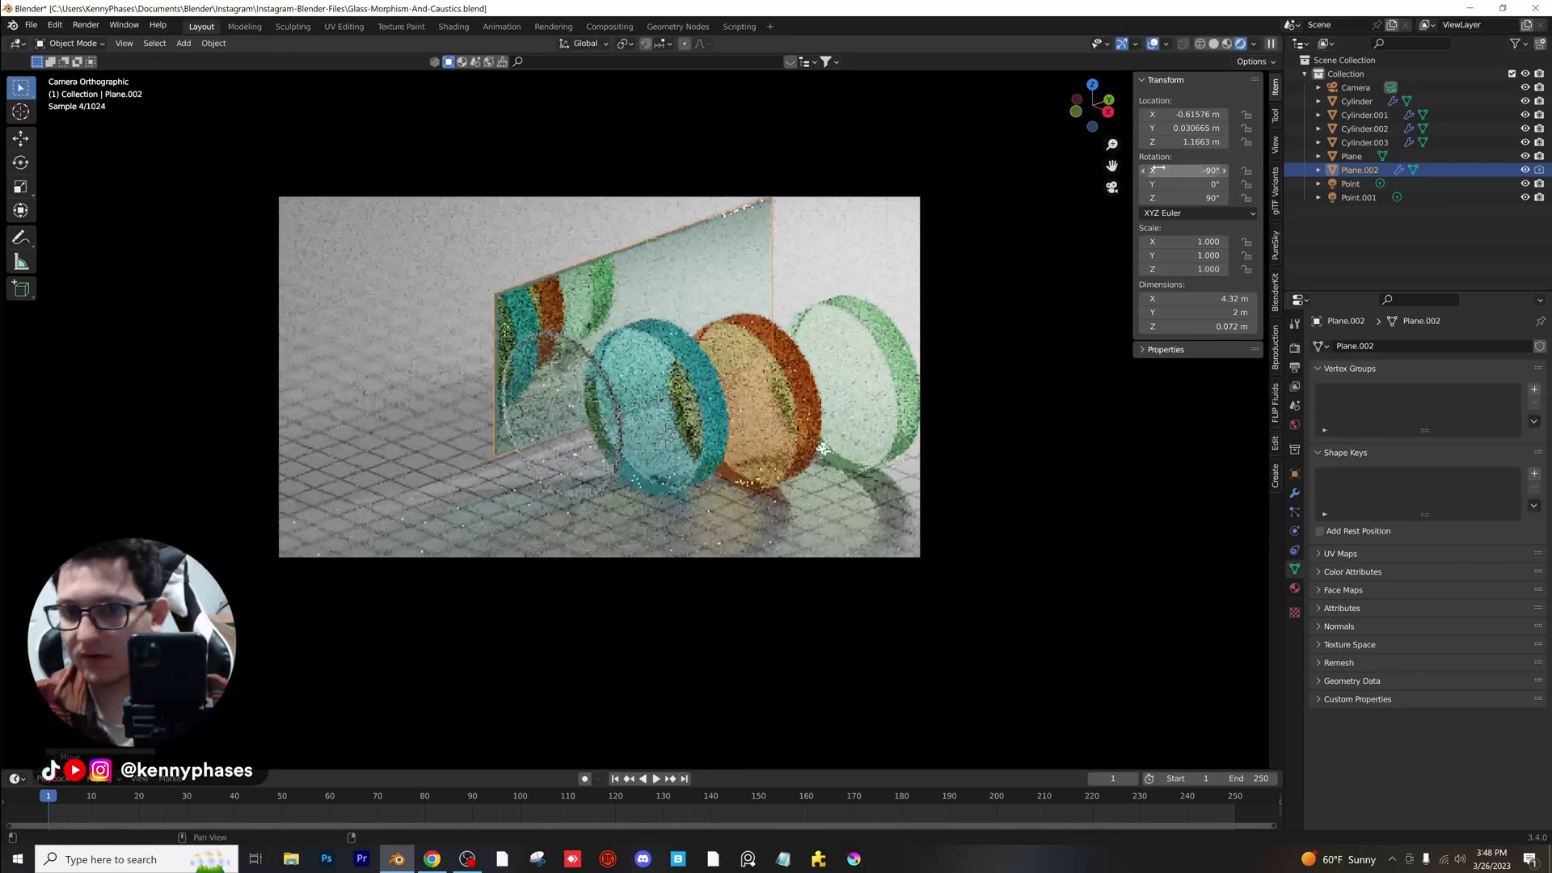
# Move the mirror away from the discs along X to about -1.32 m.
pyautogui.press('g')
pyautogui.press('x')
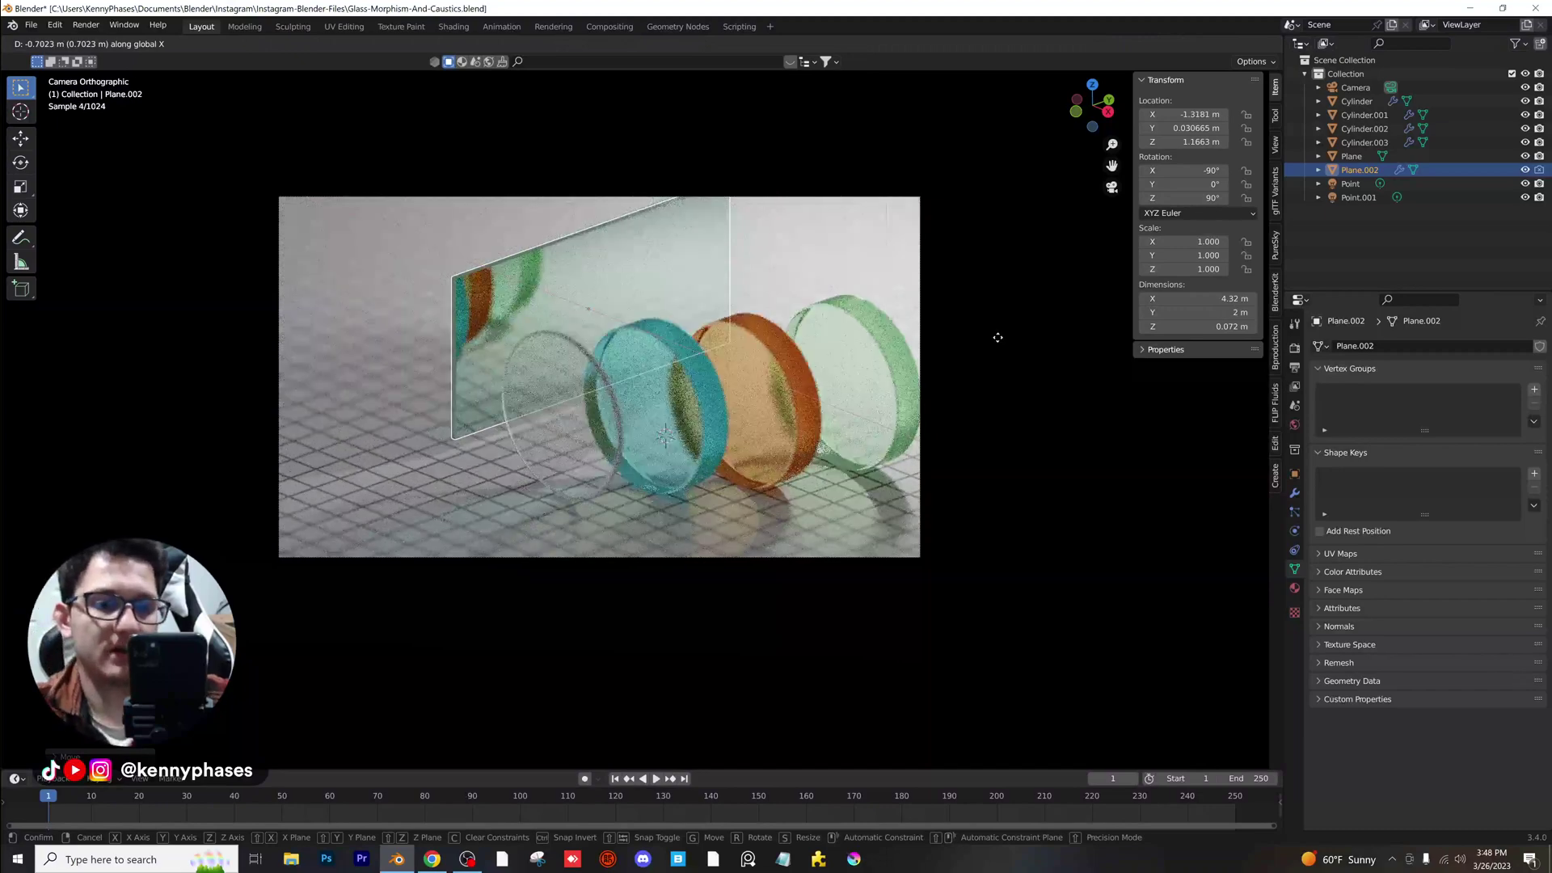
pyautogui.click(997, 337)
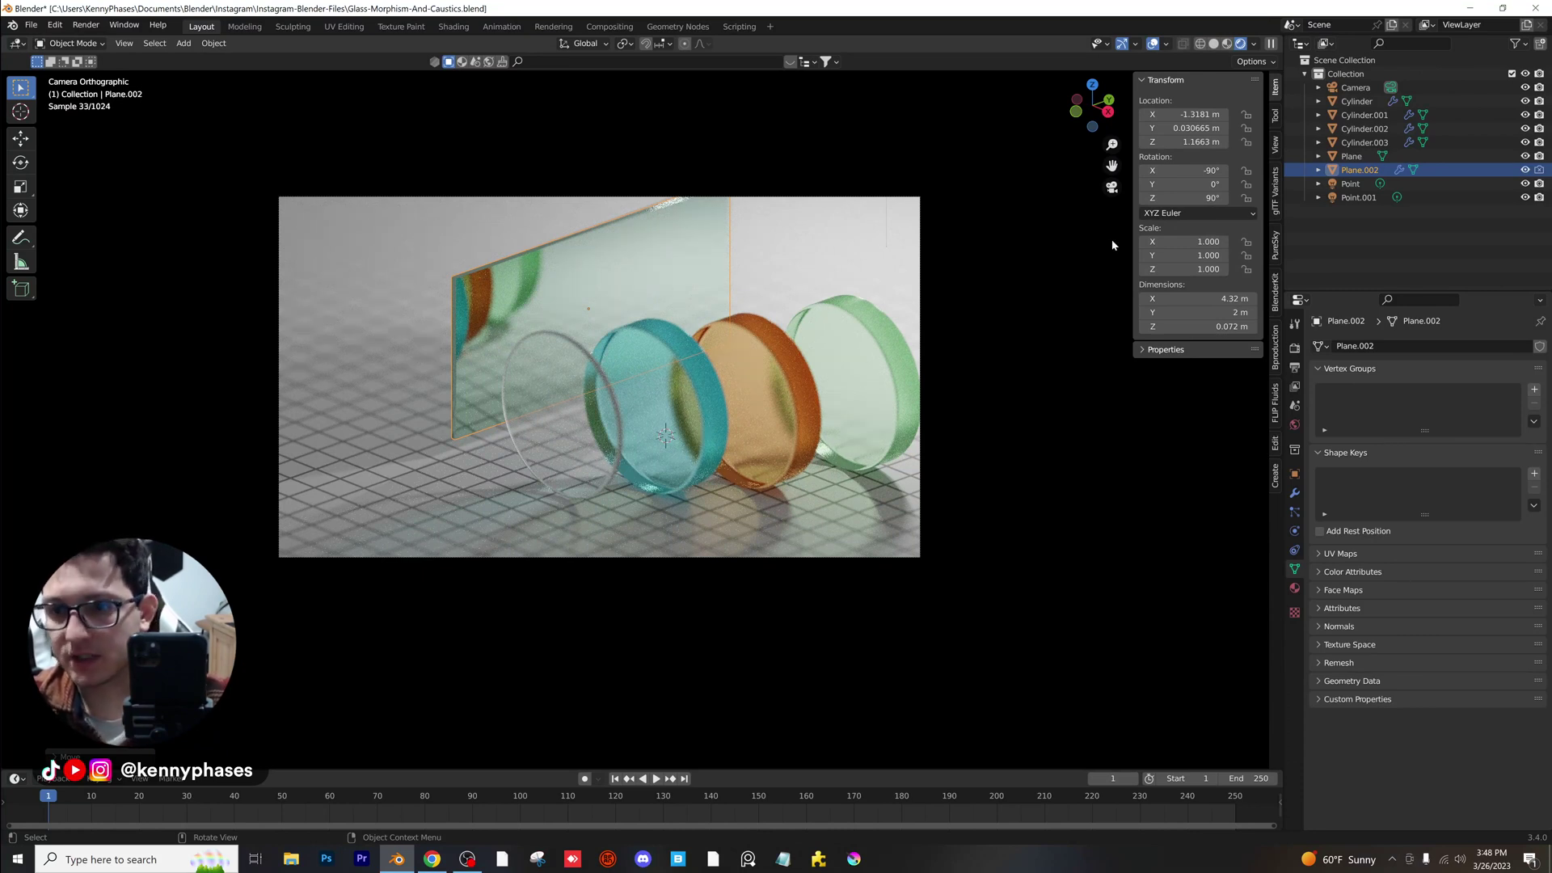
# Tilt the mirror to an X rotation of about -85.8°, place it at about X -0.40, Z 1.68 m, and hide it in the viewport.
pyautogui.moveTo(1184, 171); pyautogui.dragTo(1215, 170)
pyautogui.press('g')
pyautogui.press('z')
pyautogui.click(796, 312)
pyautogui.moveTo(1213, 169); pyautogui.dragTo(1198, 170)
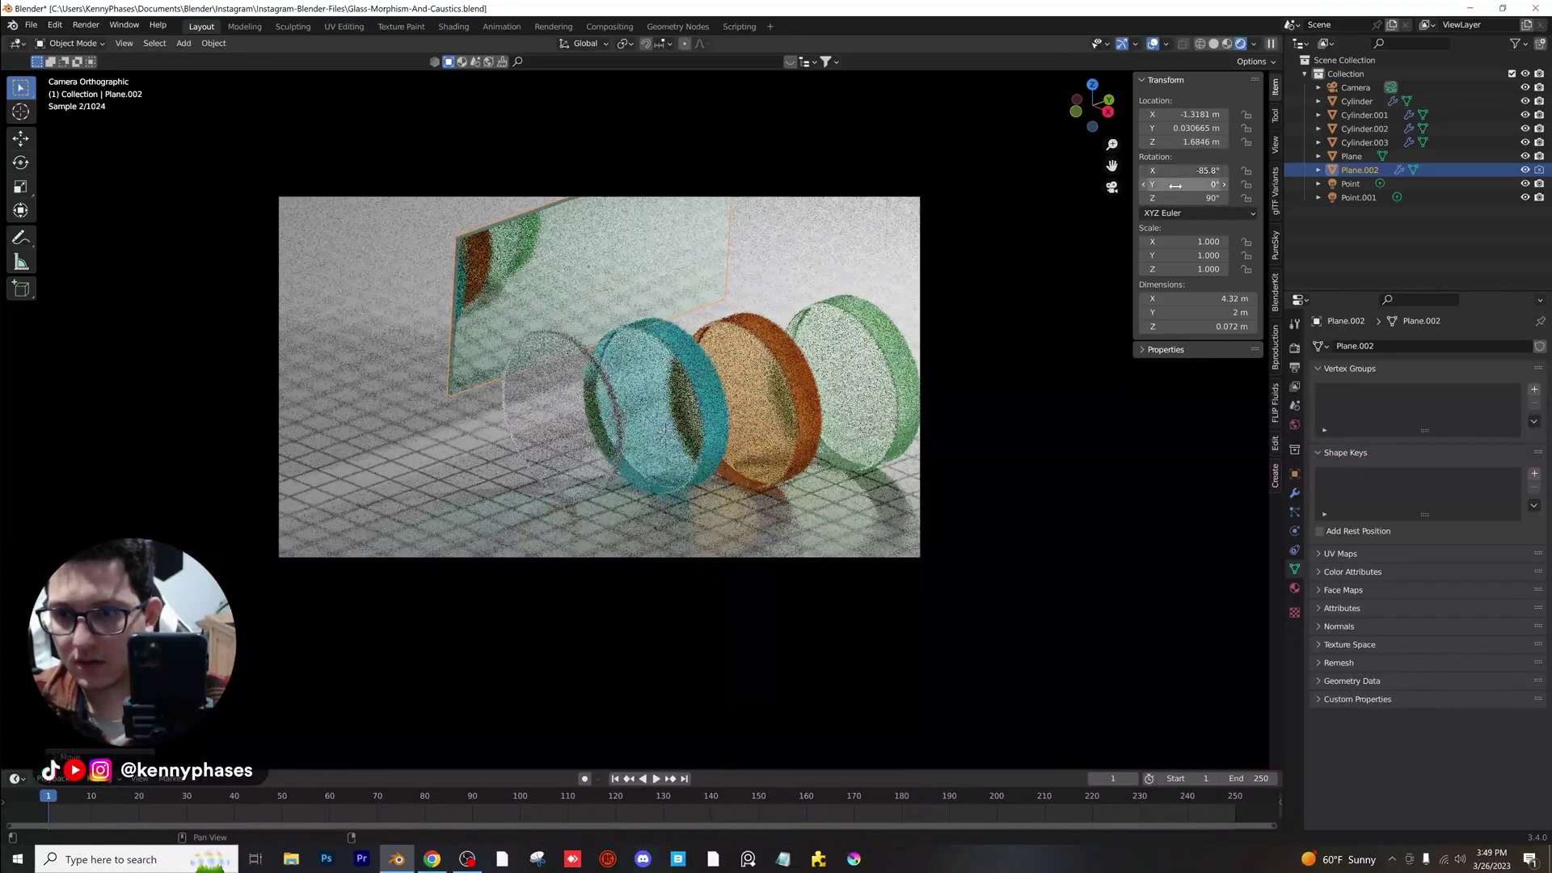
pyautogui.moveTo(1182, 114); pyautogui.dragTo(1220, 114)
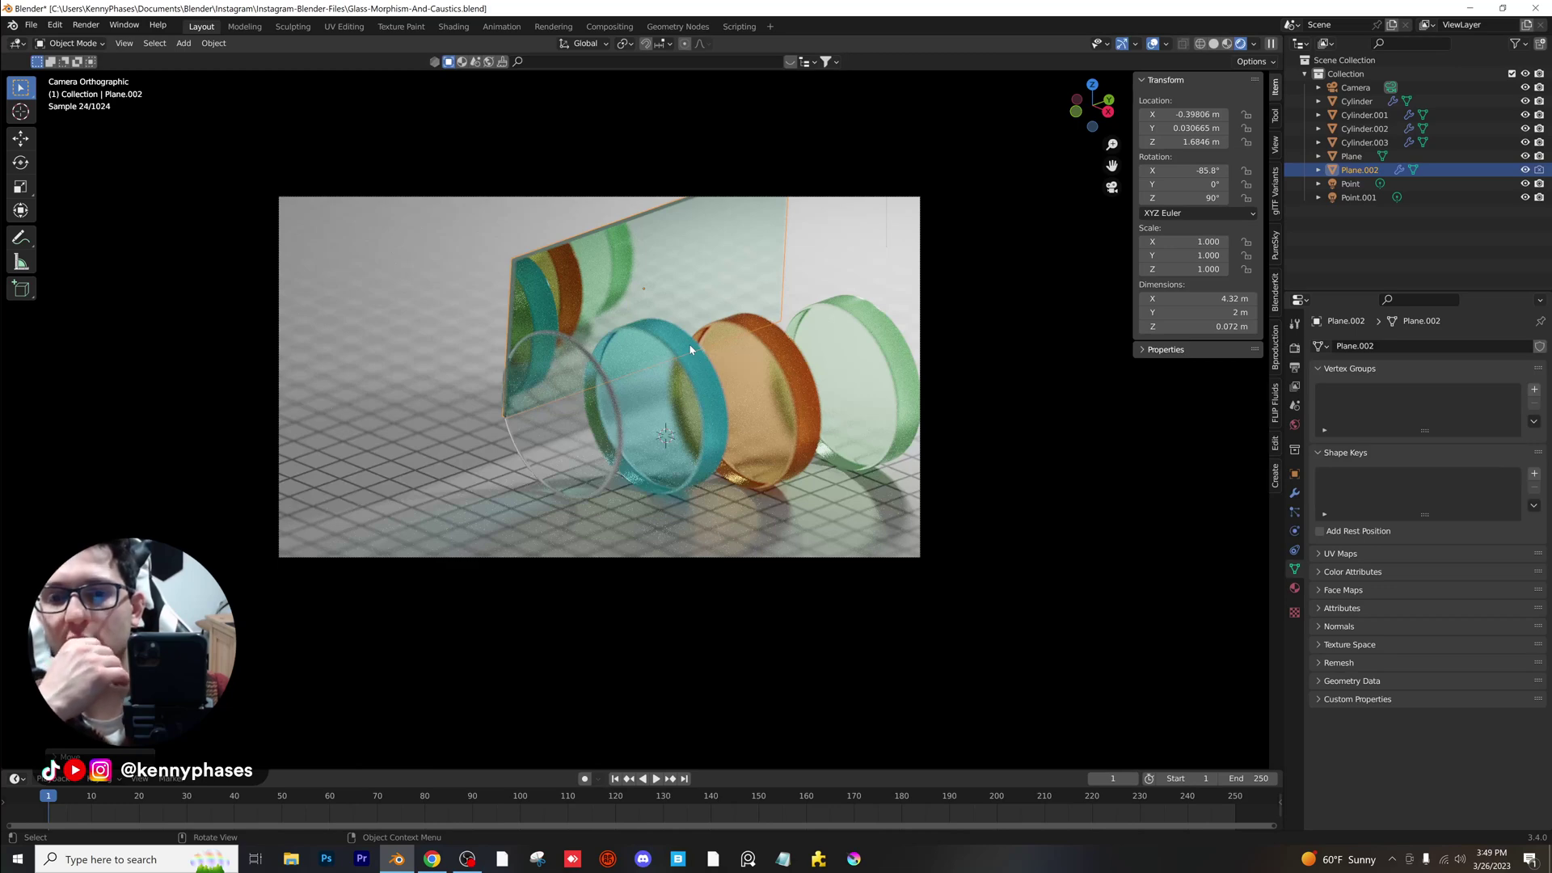
pyautogui.click(1524, 170)
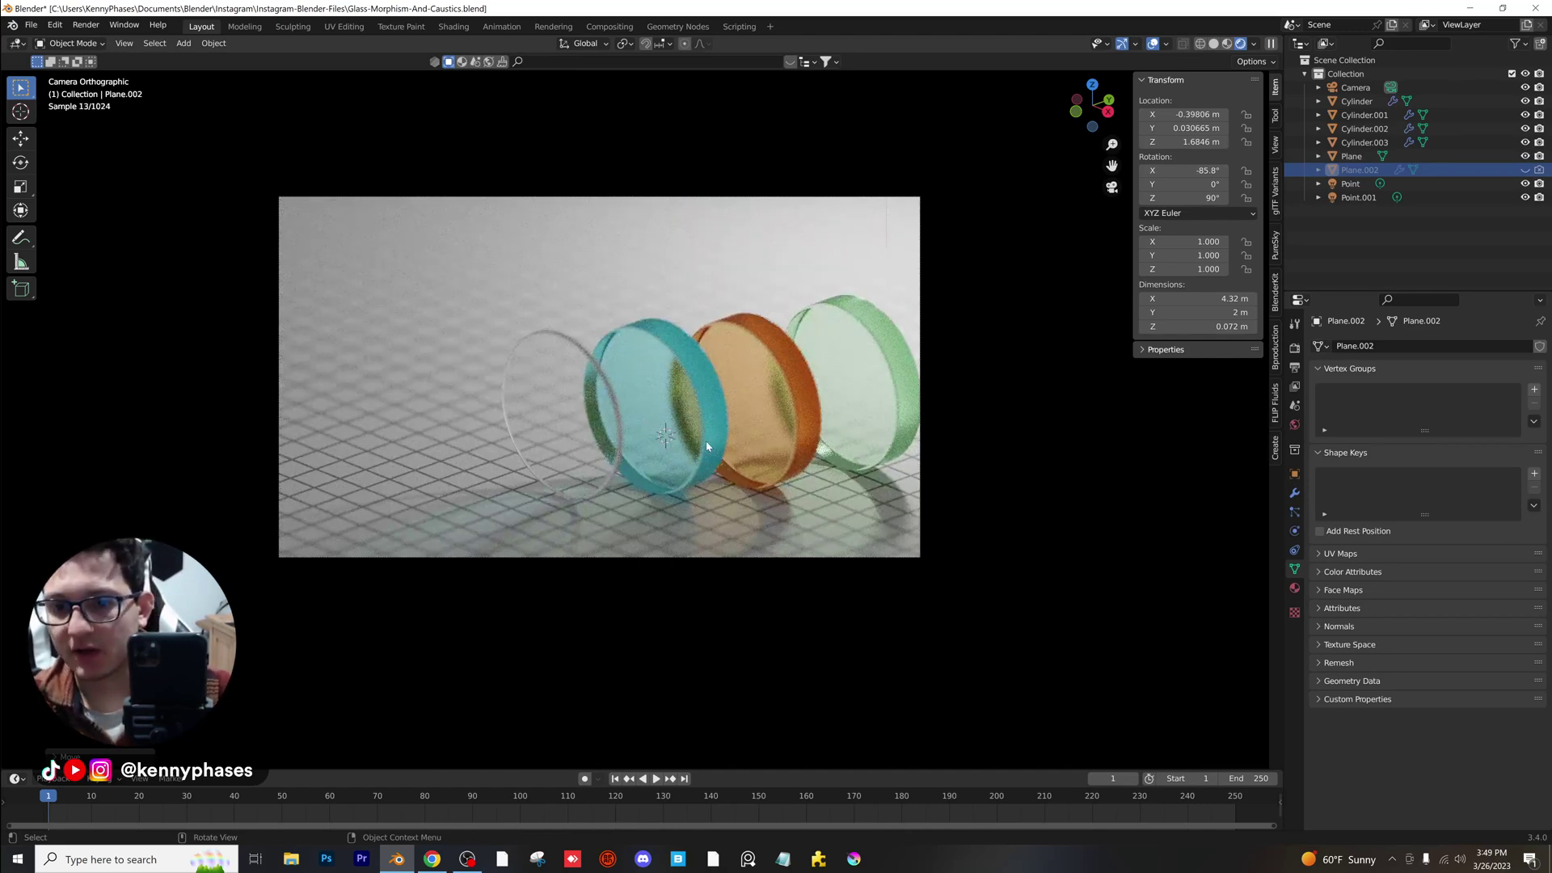
# Move the camera to about X 7.08, Y -7.65, Z 4.26 m to reframe the discs, and save the file.
pyautogui.click(574, 432)
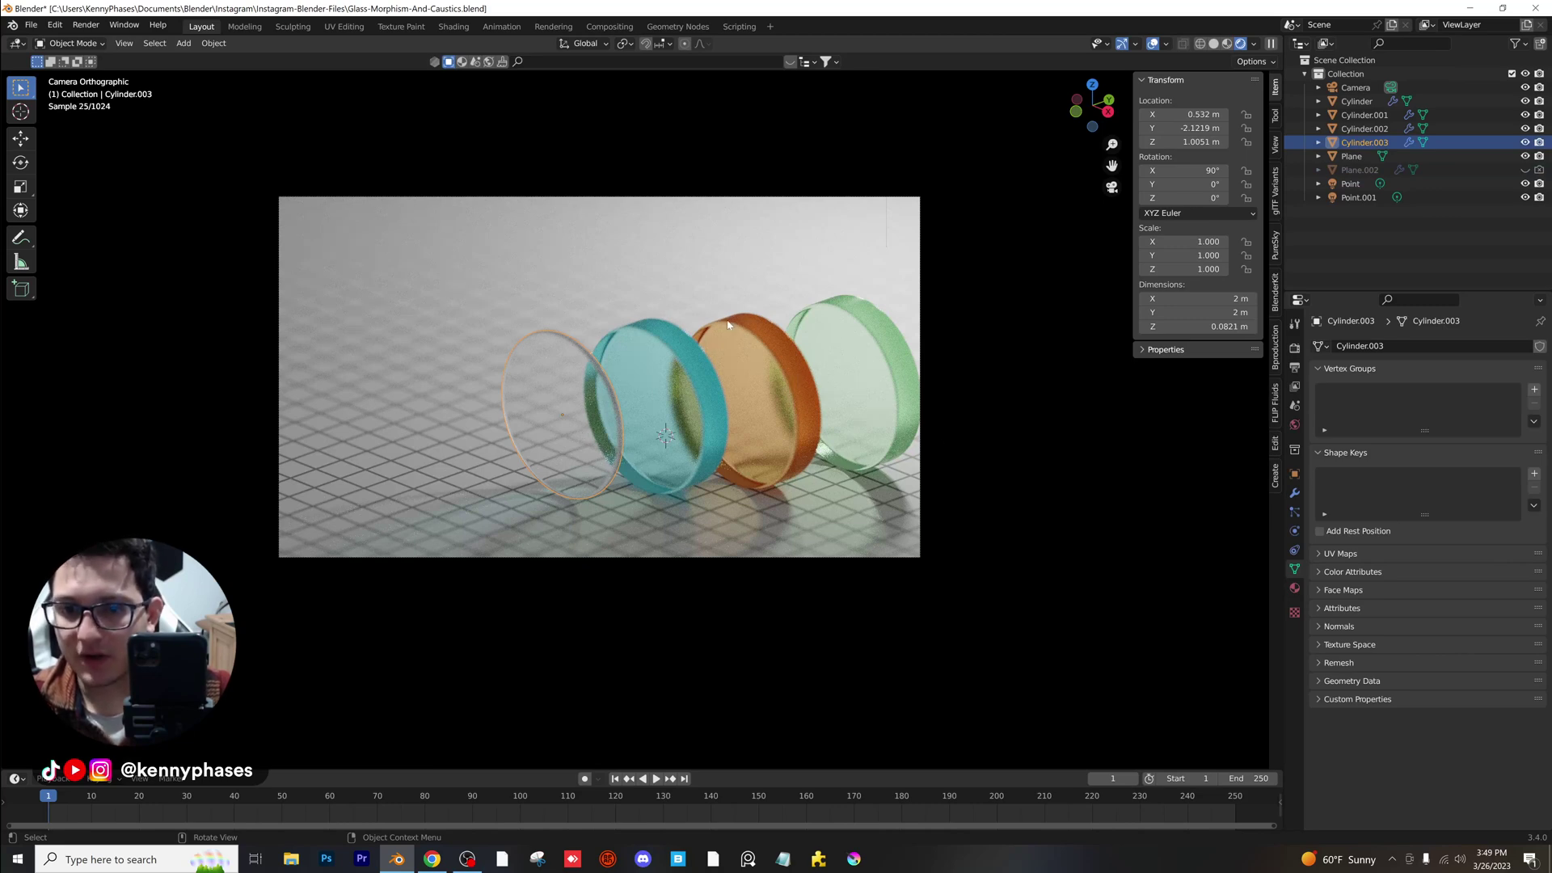
pyautogui.click(1353, 89)
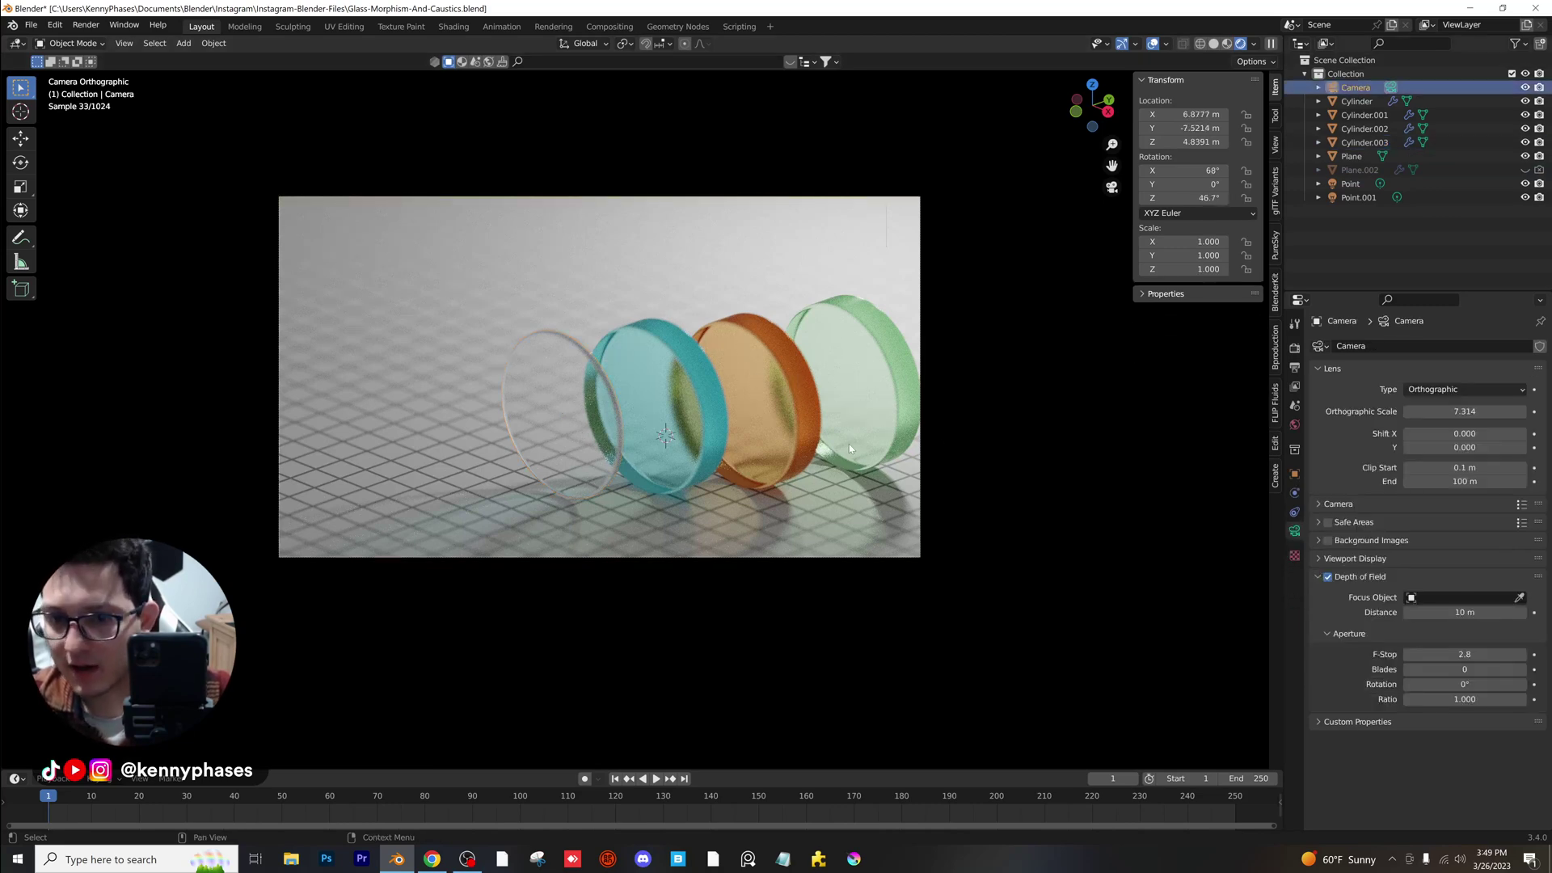
pyautogui.scroll(3, 849, 448)
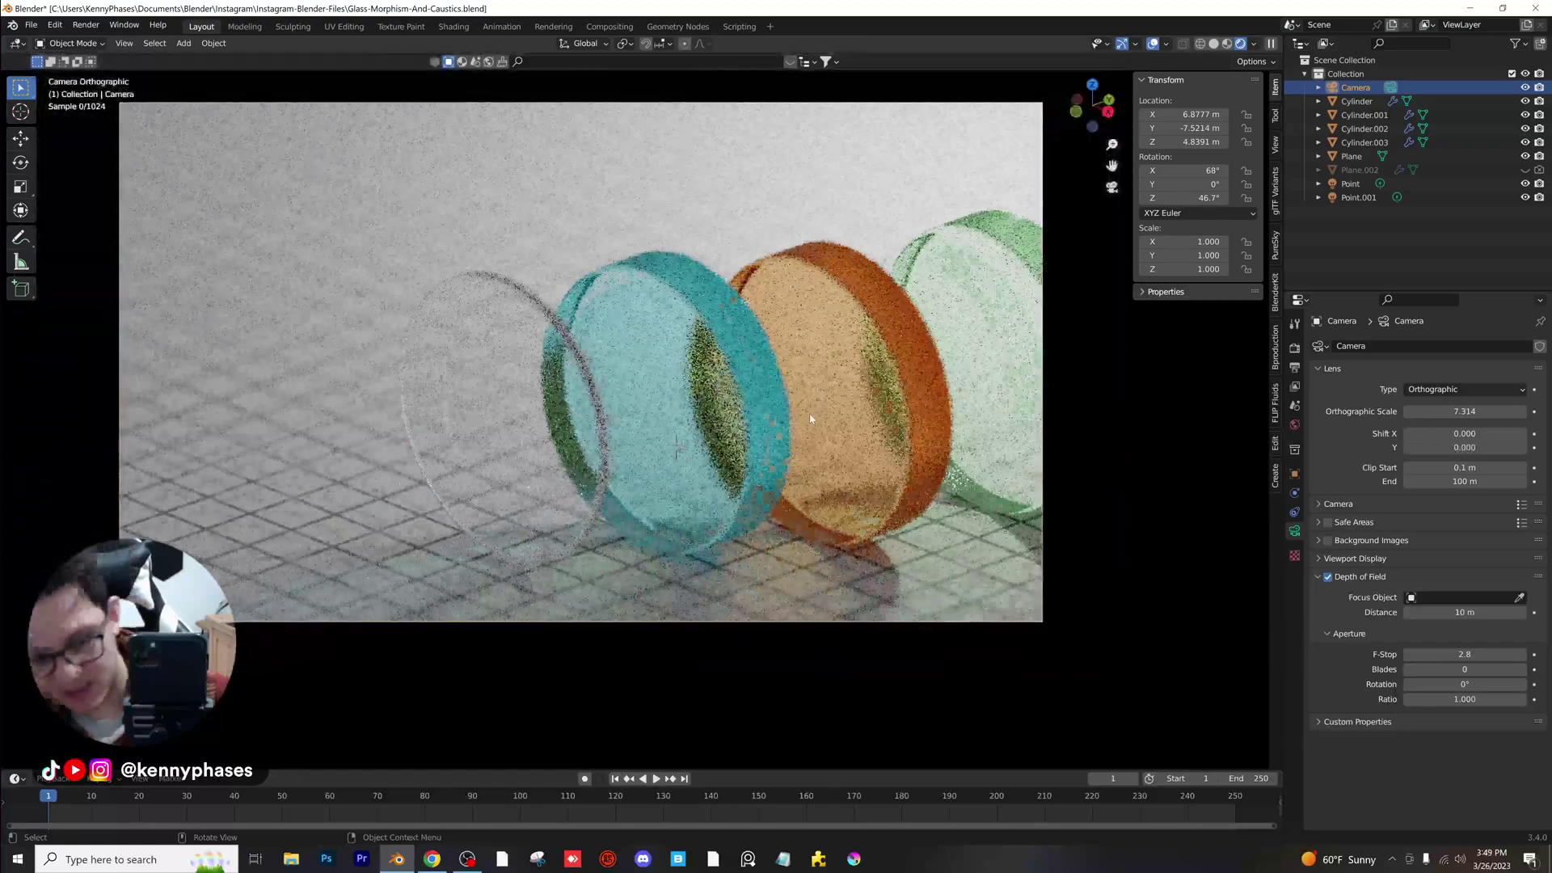
pyautogui.press('g')
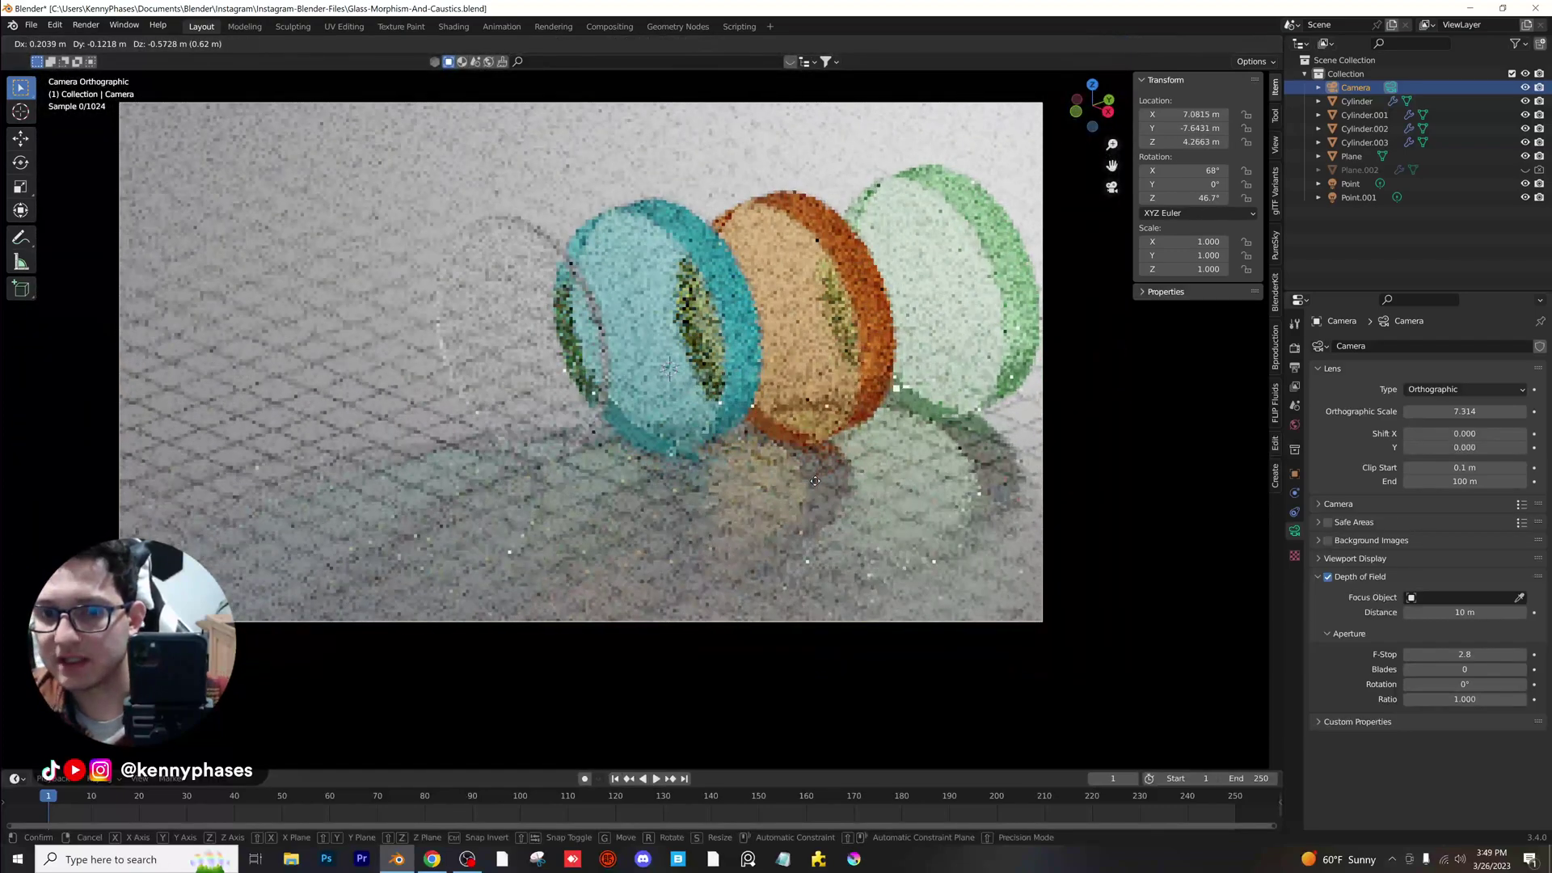
pyautogui.click(815, 485)
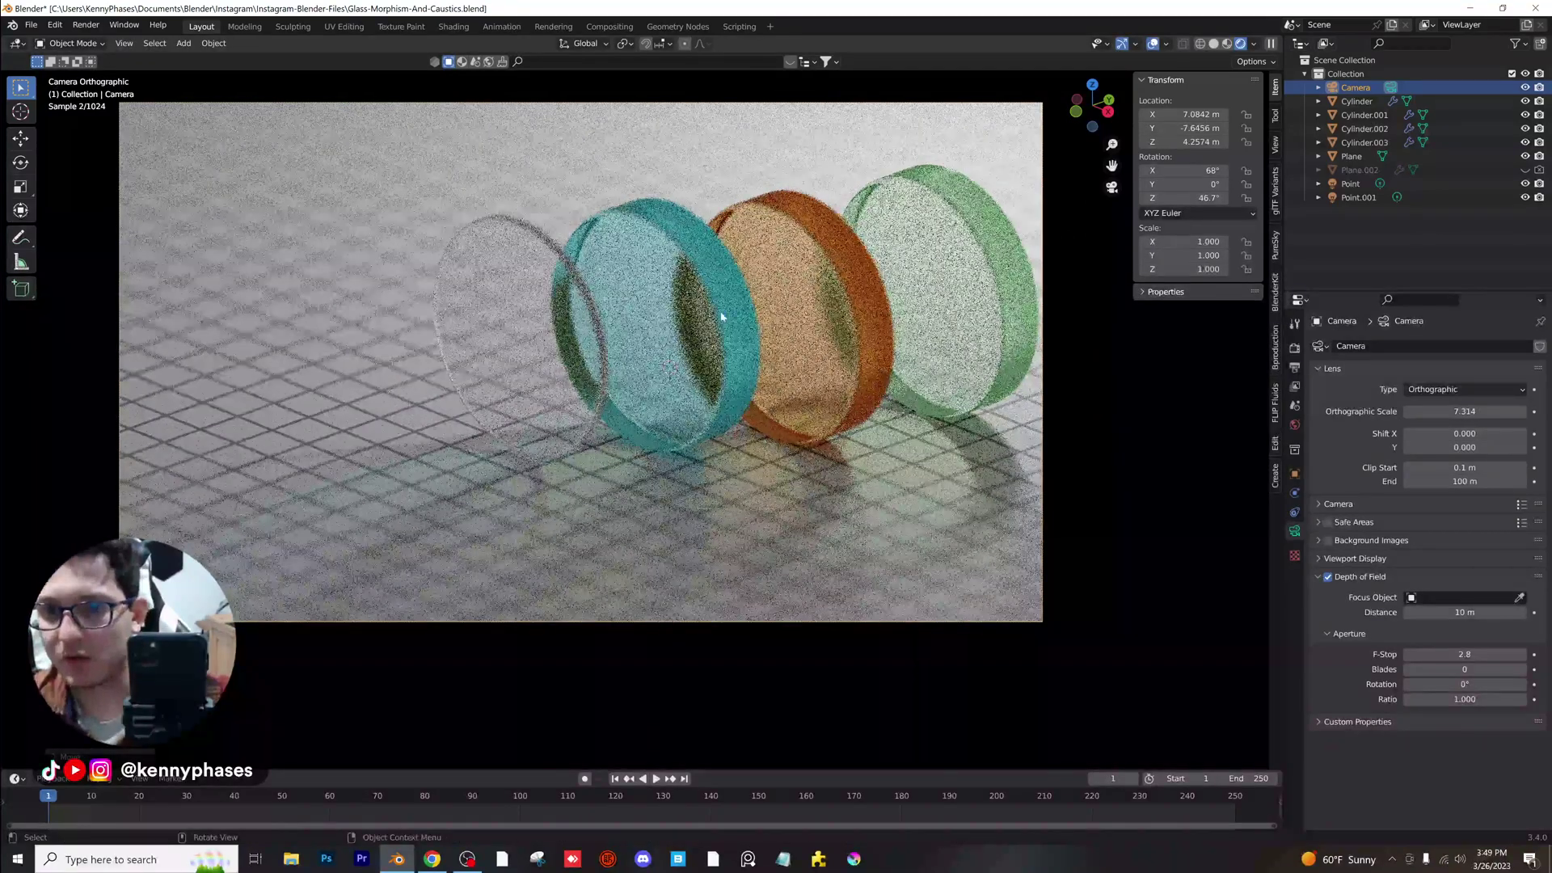
pyautogui.hotkey('ctrl', 's')
# Set the camera's depth of field to focus on the blue disc with an F-Stop of 5.0.
pyautogui.click(1519, 597)
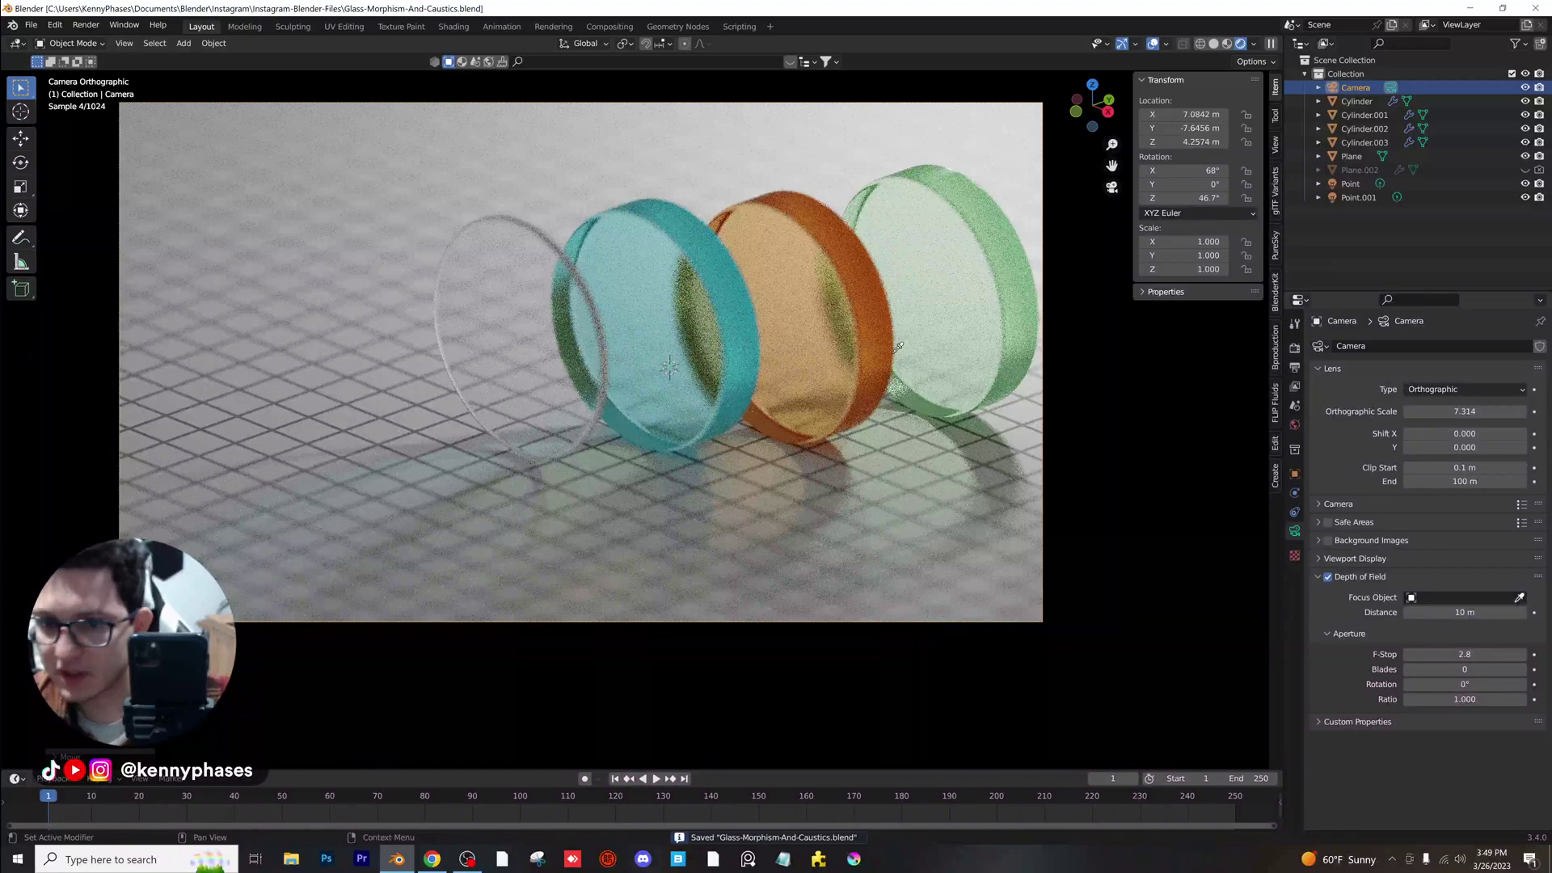
pyautogui.click(690, 295)
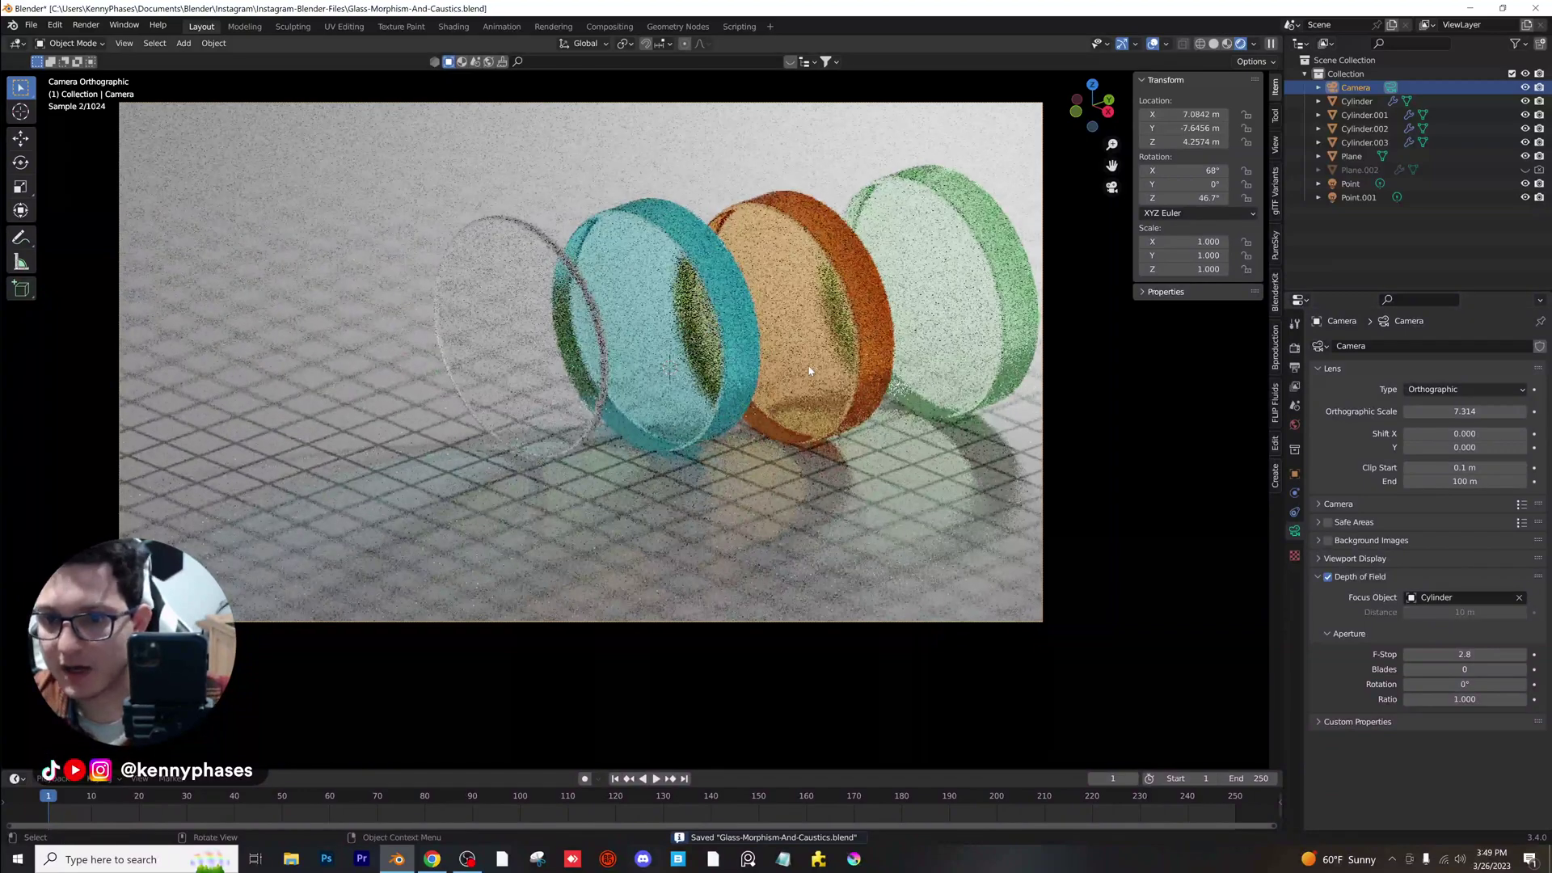
pyautogui.click(1465, 654)
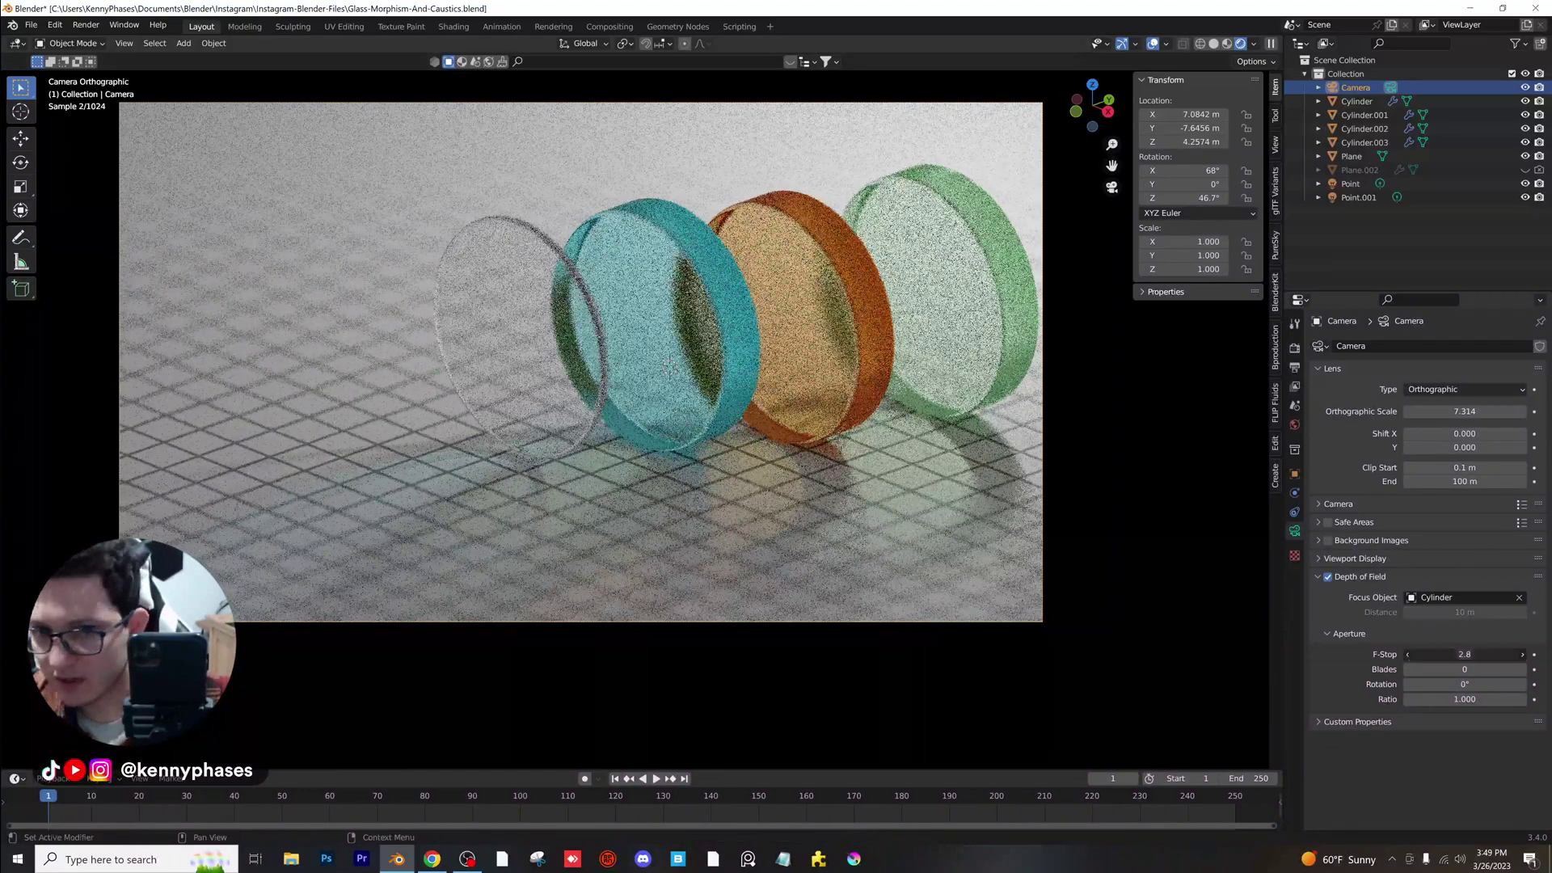
pyautogui.write('5')
pyautogui.press('Return')
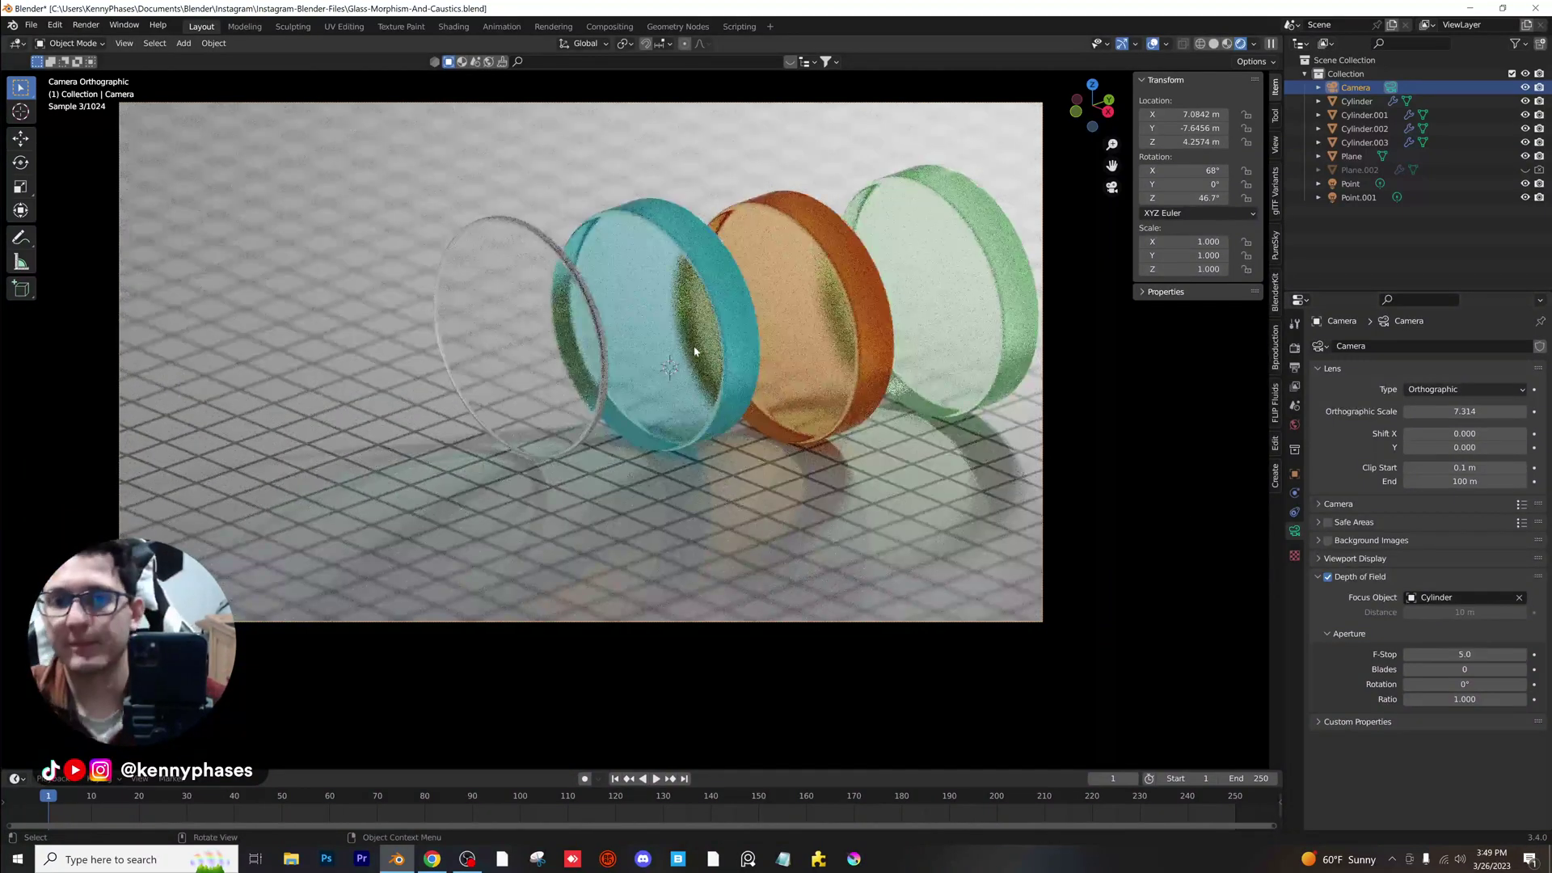
# Set the roughness of the blue disc's glass material to 0.100 and save the file.
pyautogui.click(718, 317)
pyautogui.click(1295, 588)
pyautogui.moveTo(1481, 566); pyautogui.dragTo(1463, 567)
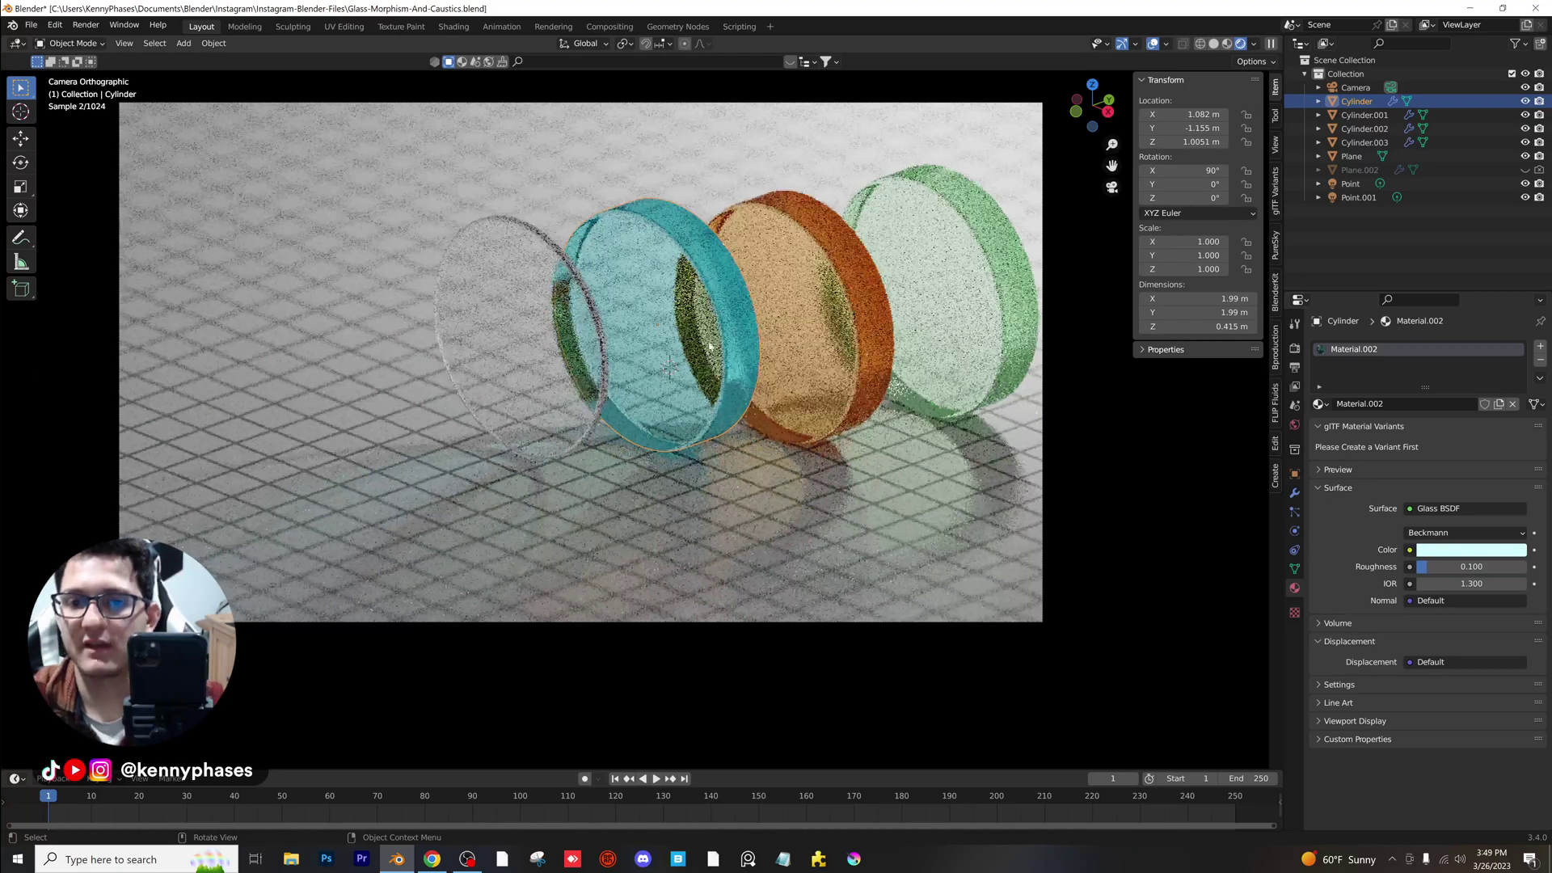
pyautogui.hotkey('ctrl', 's')
# Lighten the mortar colour of the floor's brick texture to a value of about 0.578 and save the file.
pyautogui.click(727, 495)
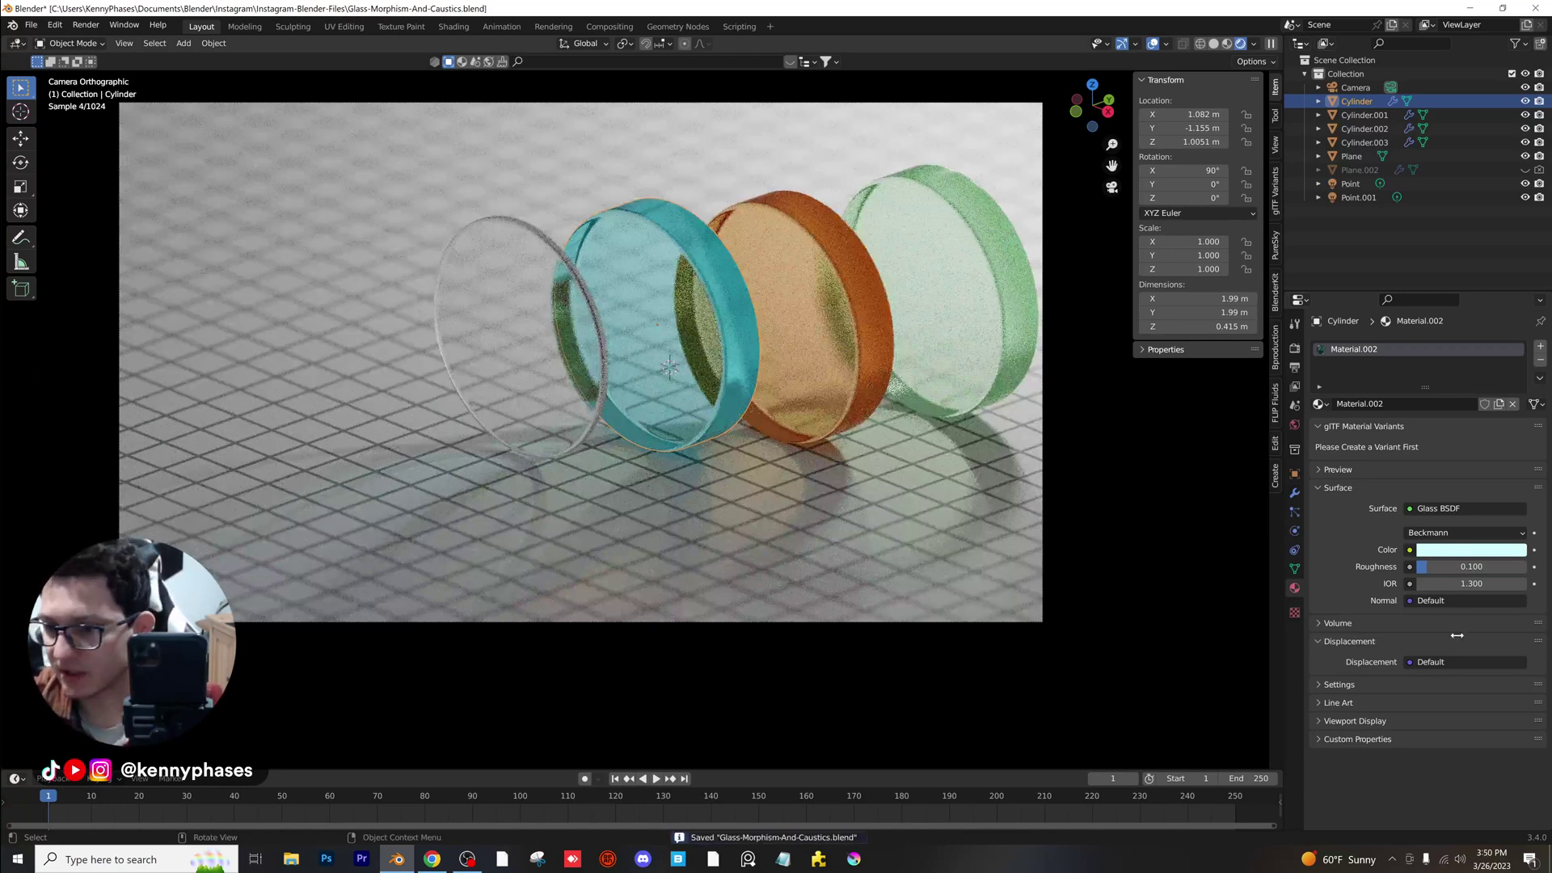
pyautogui.click(1323, 567)
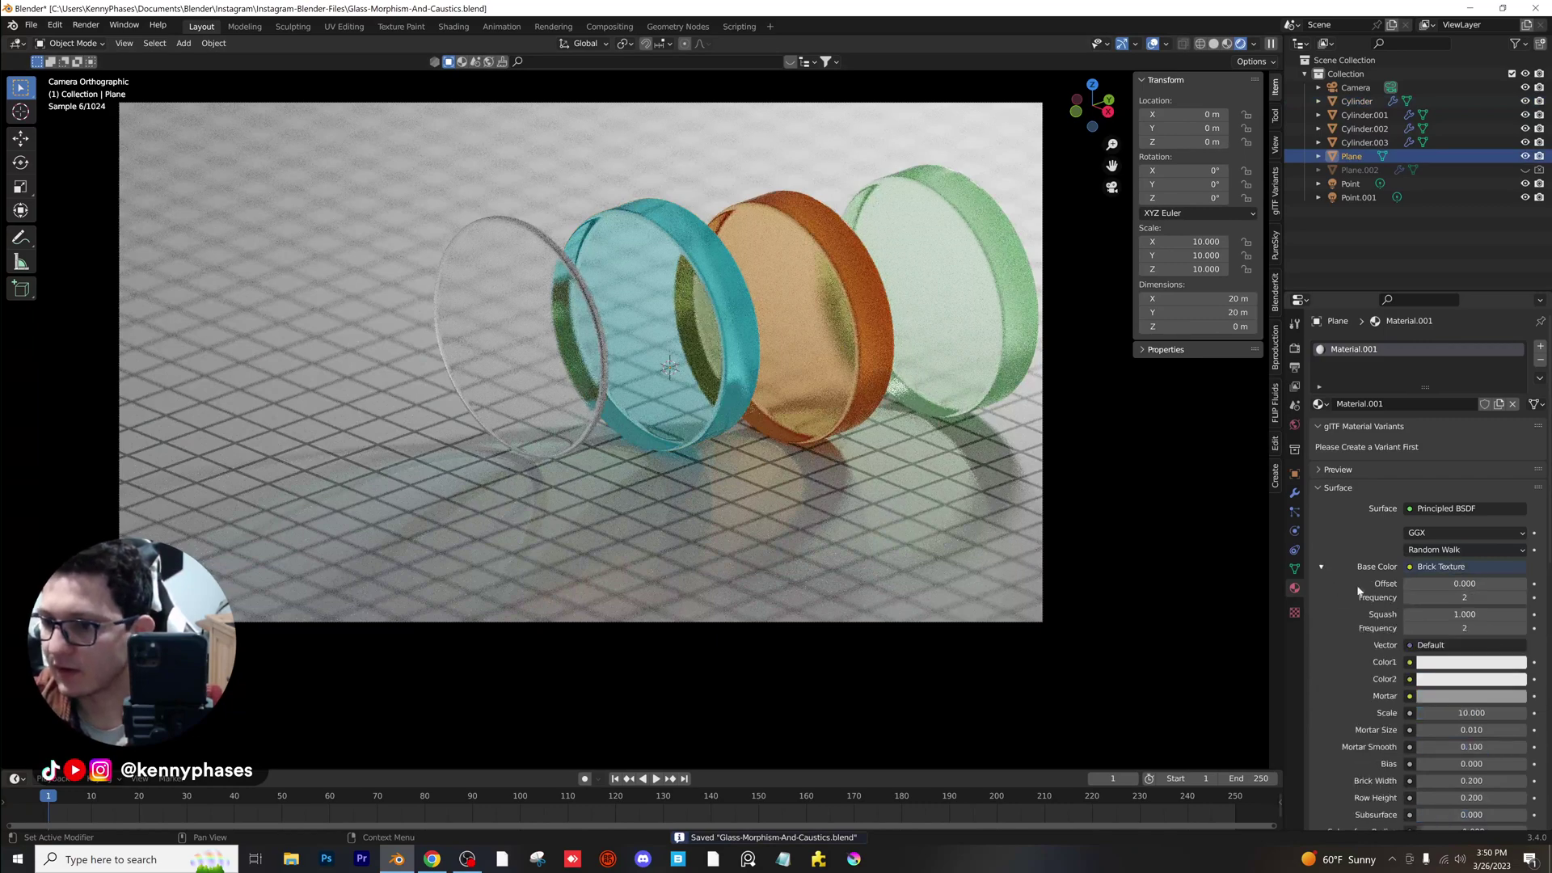
pyautogui.click(1500, 695)
pyautogui.moveTo(1517, 538); pyautogui.dragTo(1516, 520)
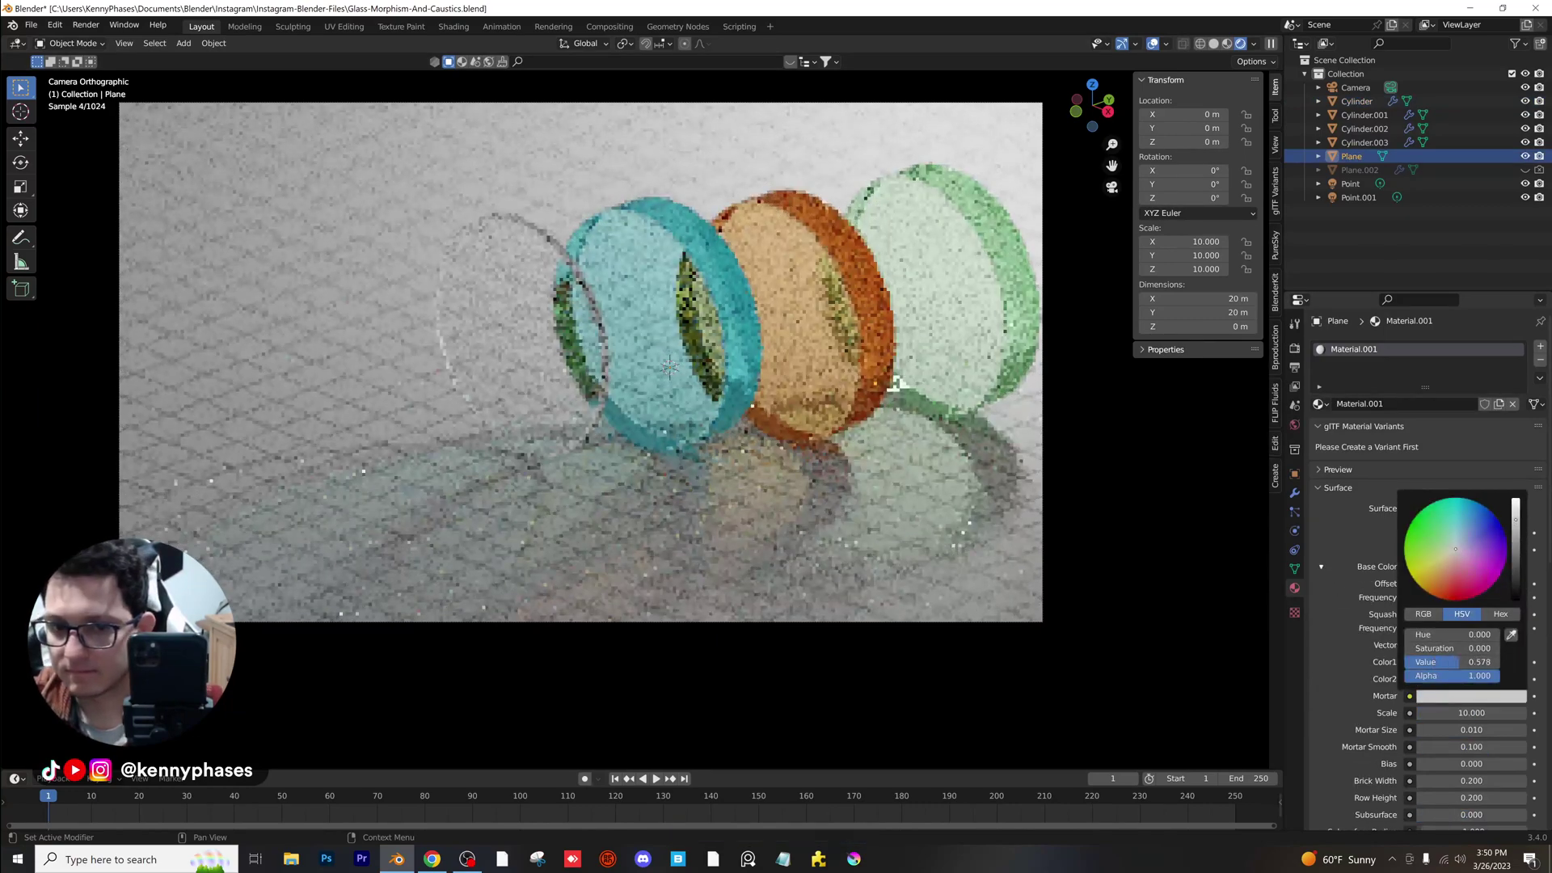
pyautogui.hotkey('ctrl', 's')
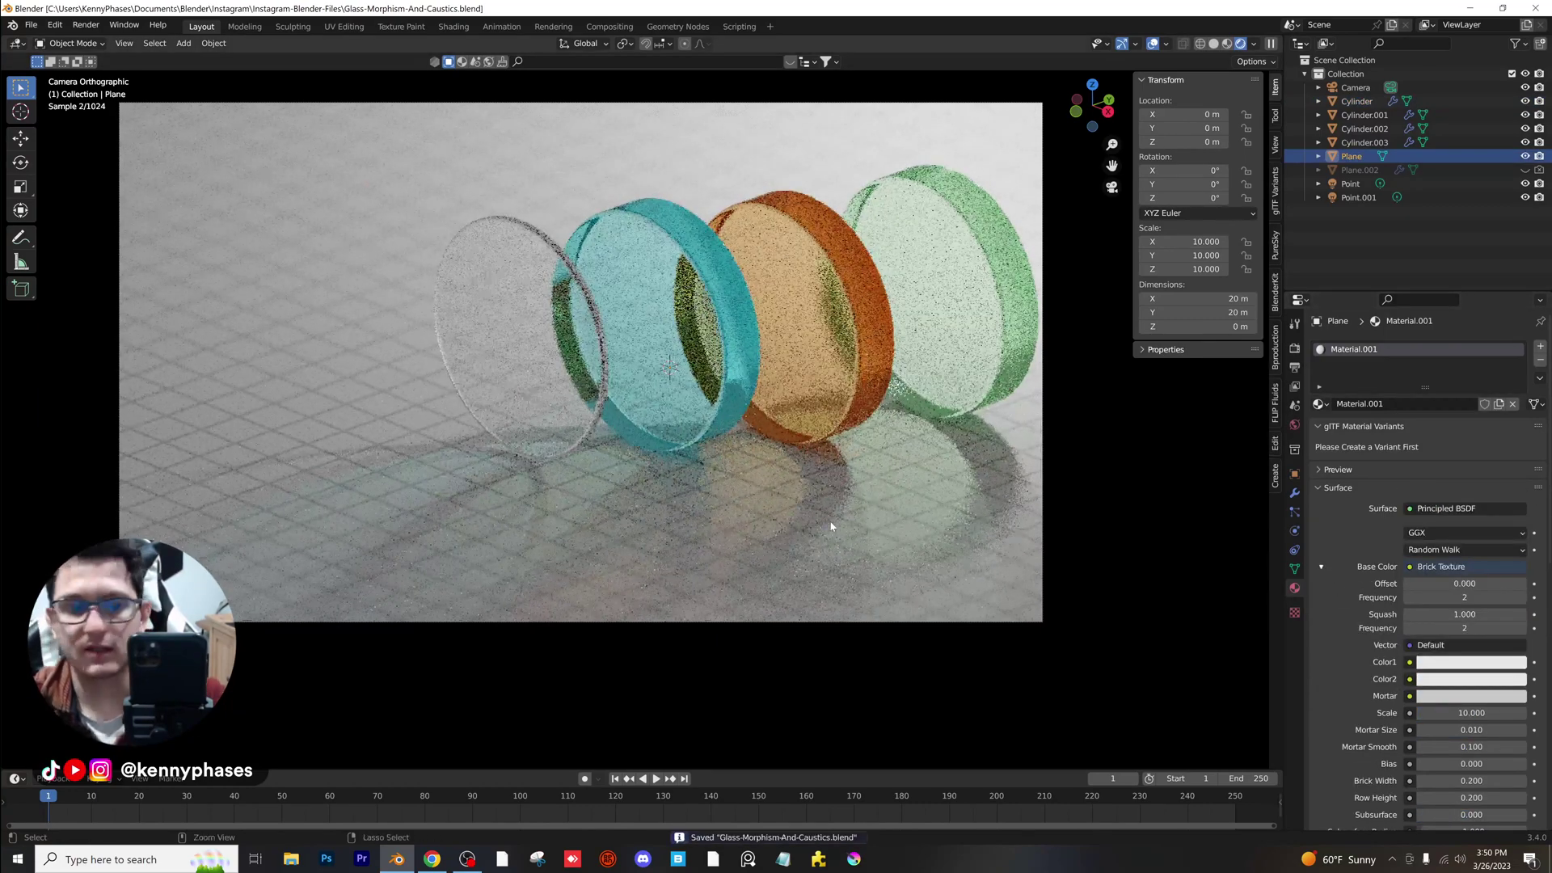
# Move the thin clear disc at the front of the row along X to about 0.81 m.
pyautogui.scroll(-2, 610, 417)
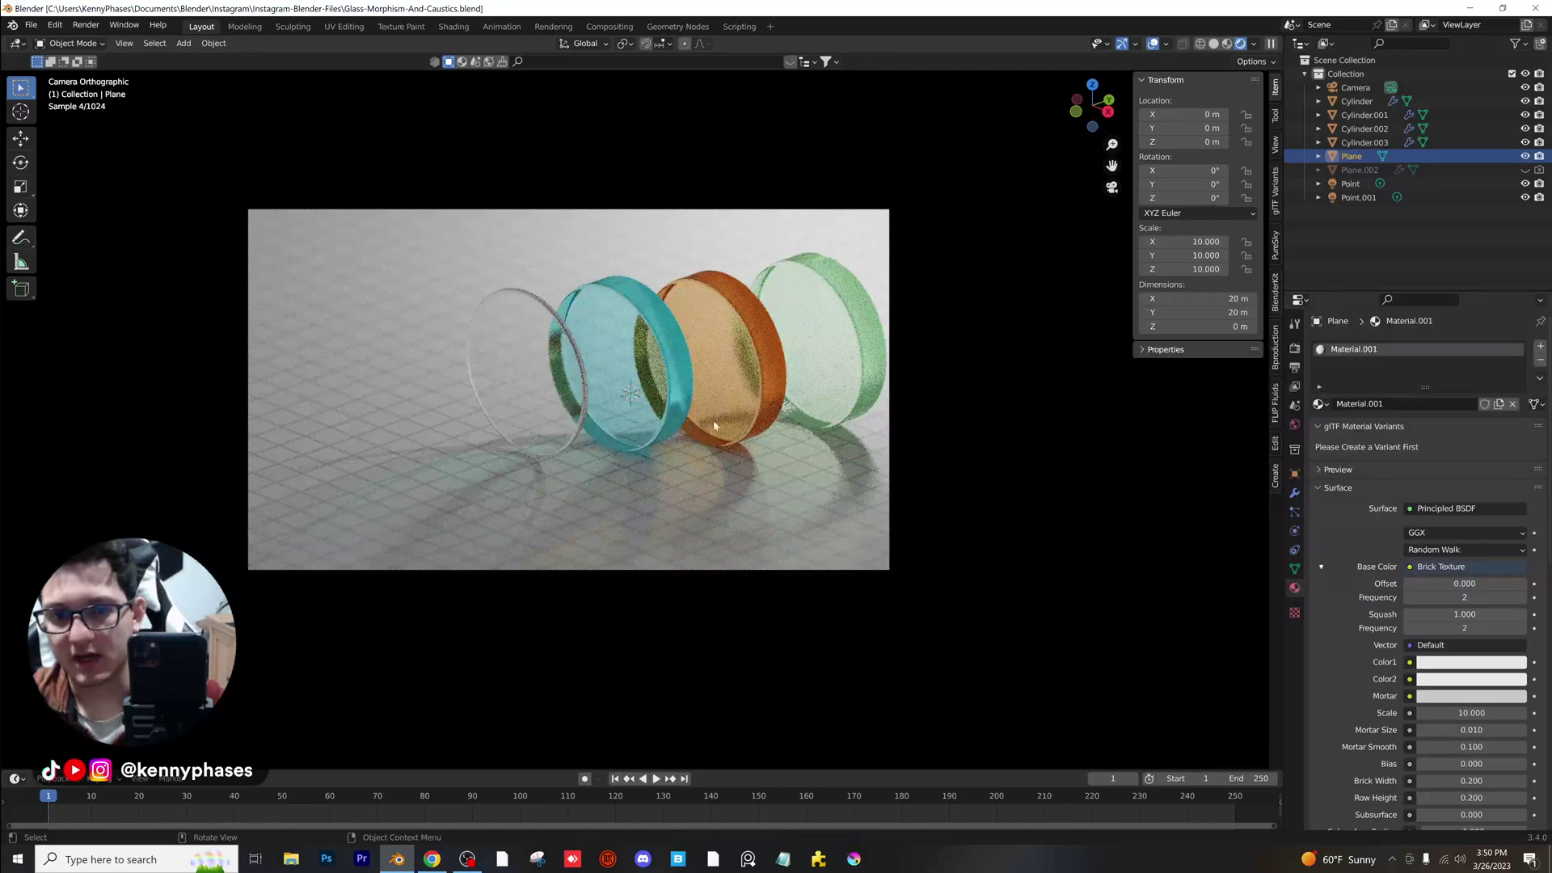
pyautogui.click(549, 375)
pyautogui.press('g')
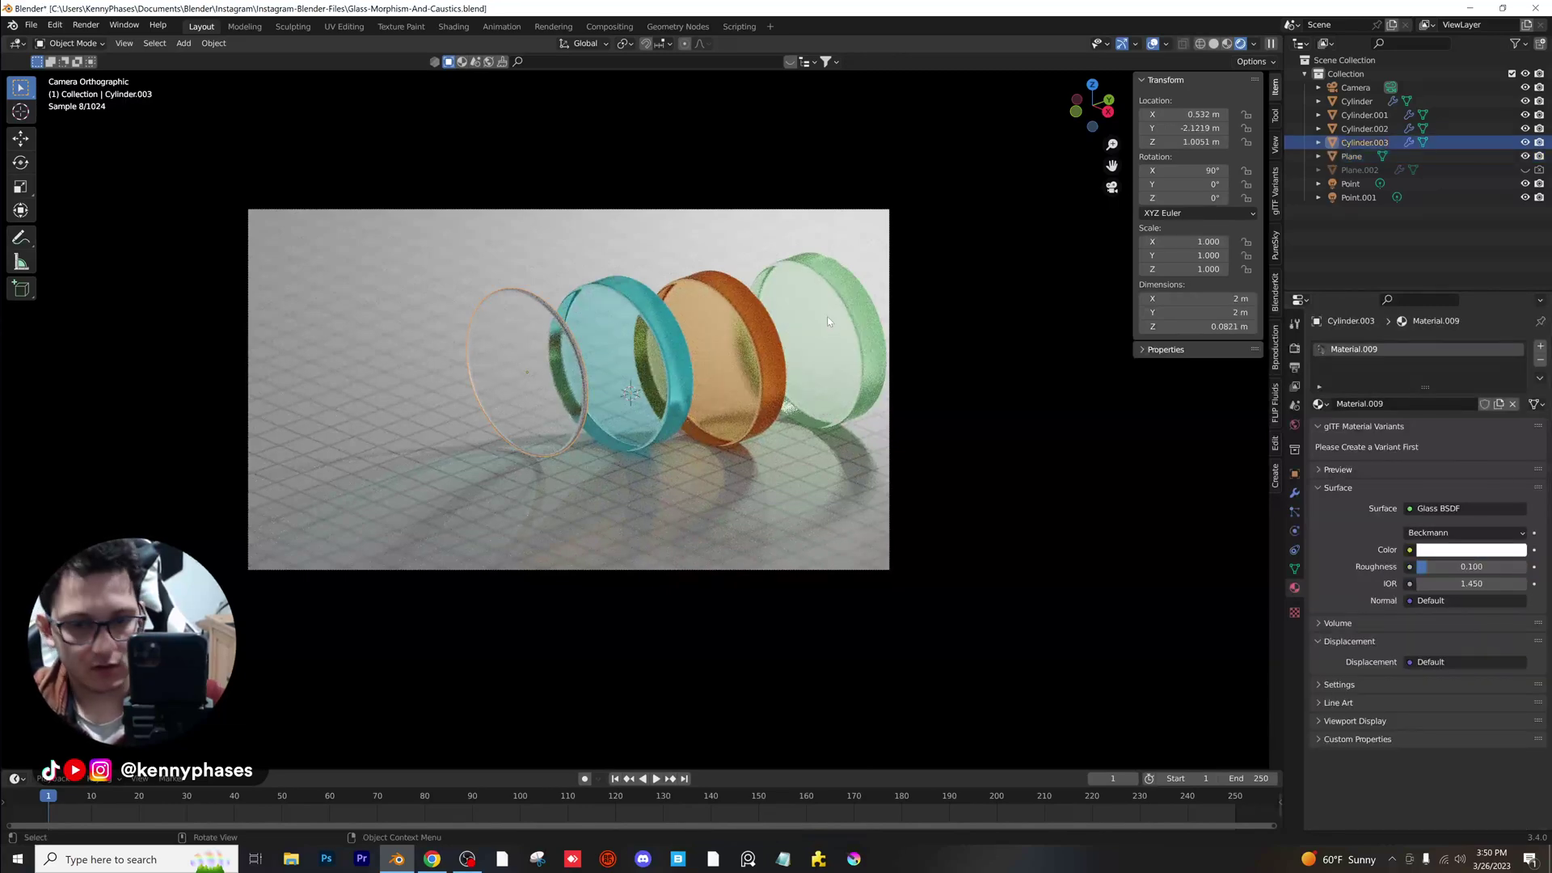
pyautogui.press('x')
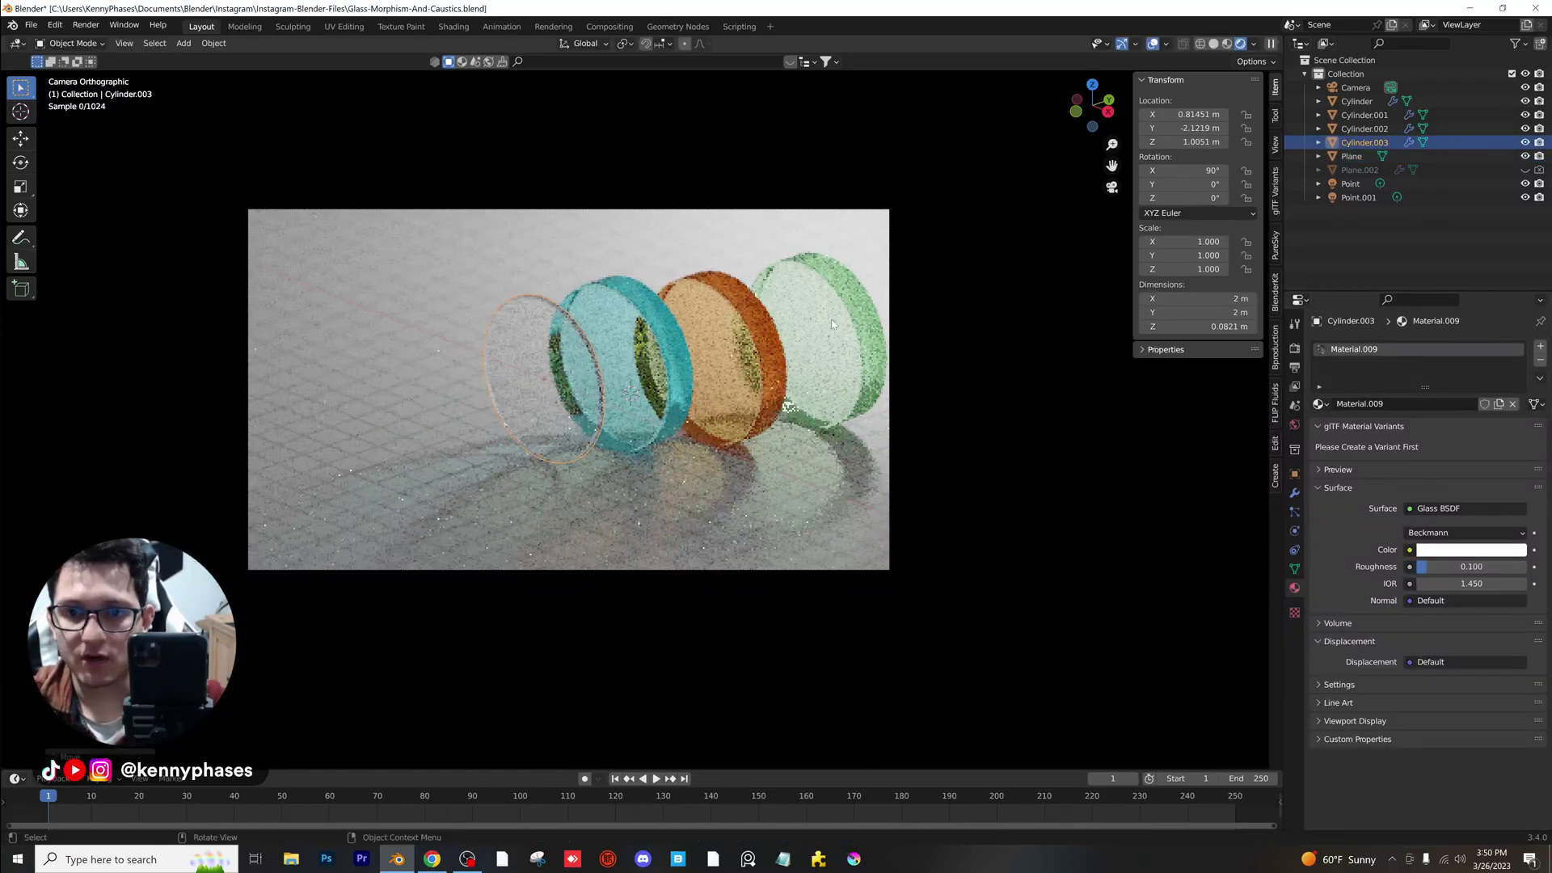
pyautogui.click(843, 324)
# Shift the orange disc along X to about 1.57 m and the pale green disc to about 1.95 m, and save the file.
pyautogui.click(777, 325)
pyautogui.press('g')
pyautogui.press('x')
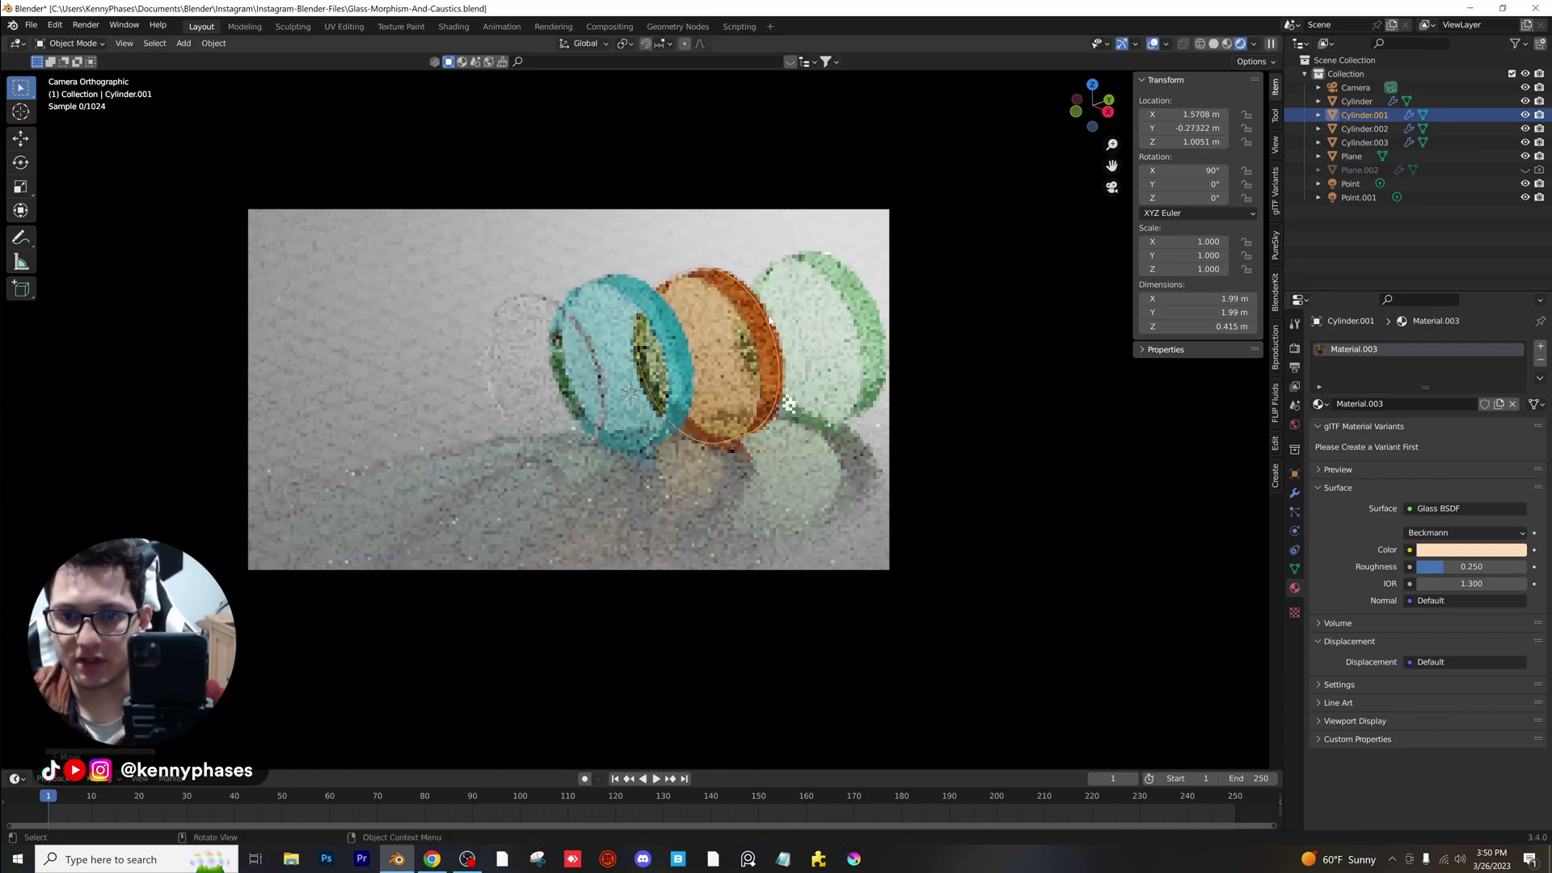
pyautogui.click(769, 322)
pyautogui.click(843, 311)
pyautogui.press('g')
pyautogui.click(851, 377)
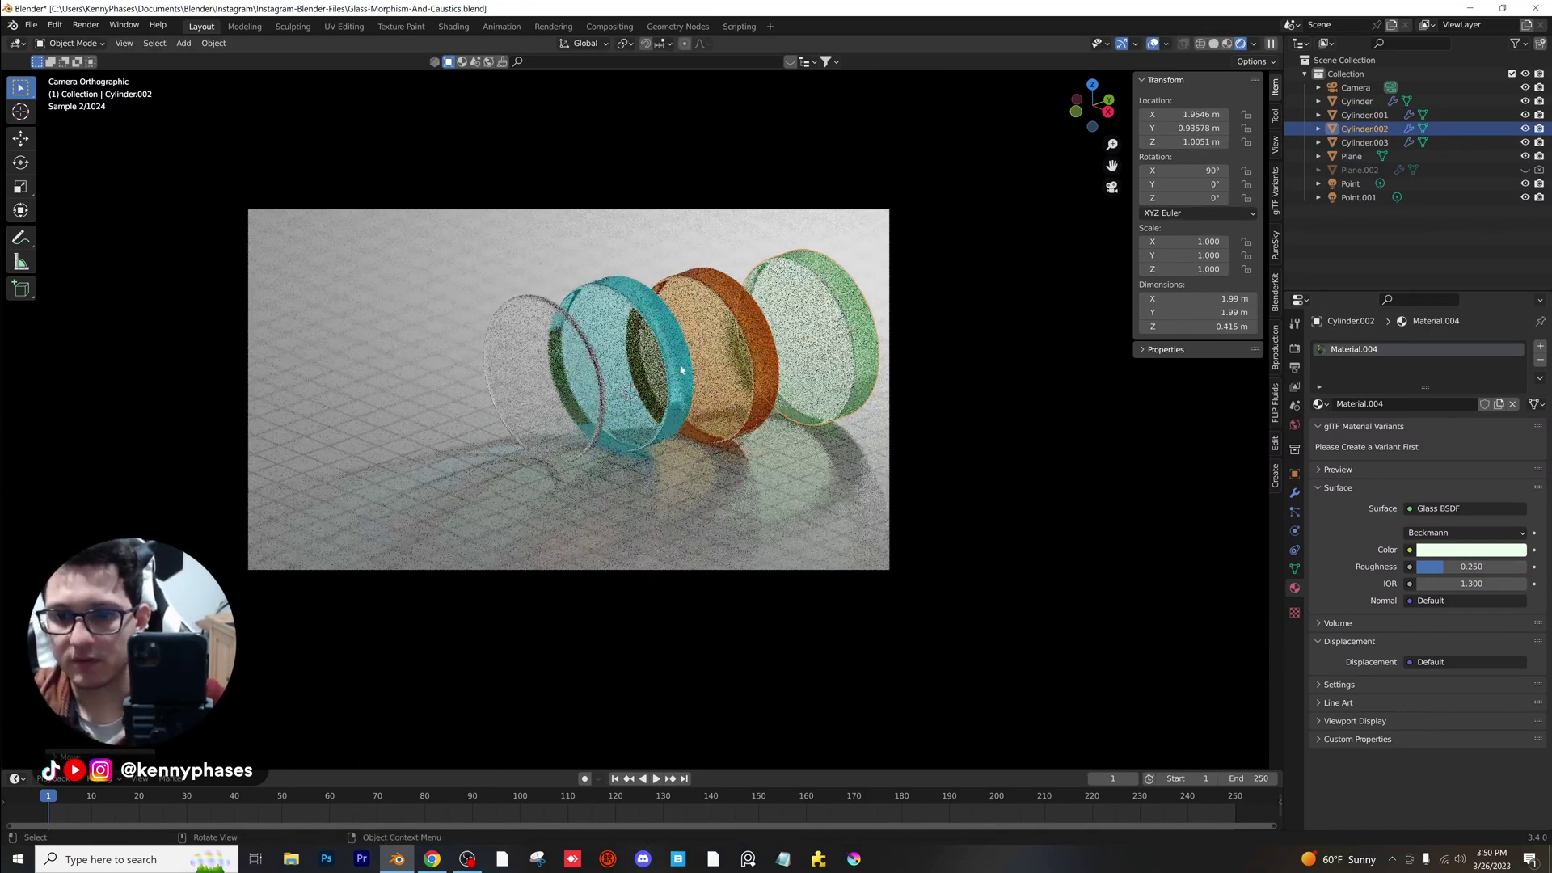
pyautogui.click(600, 356)
pyautogui.hotkey('ctrl', 's')
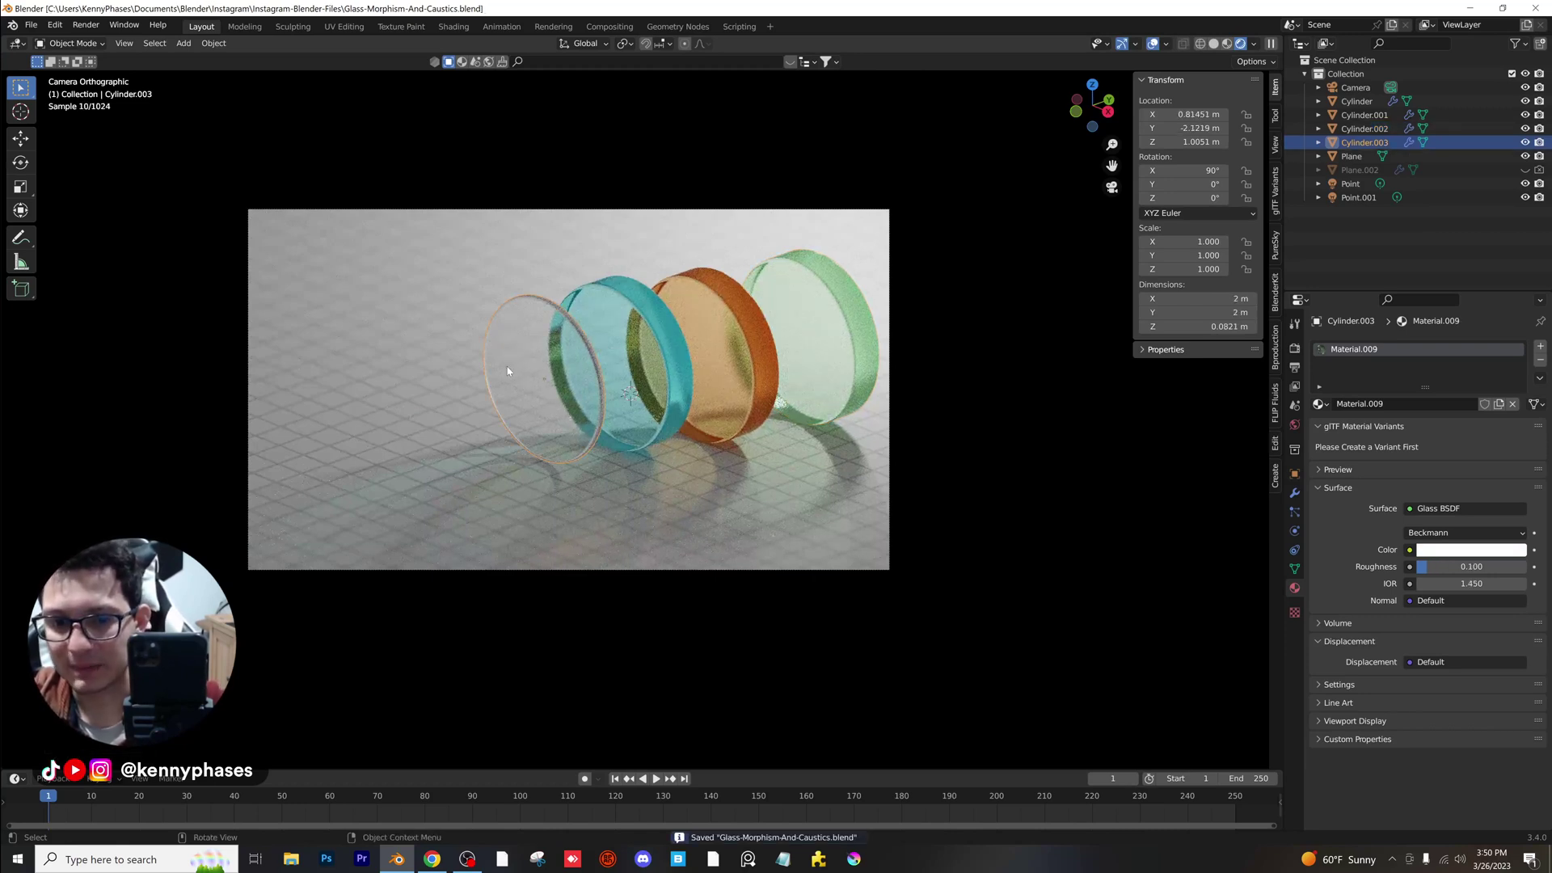